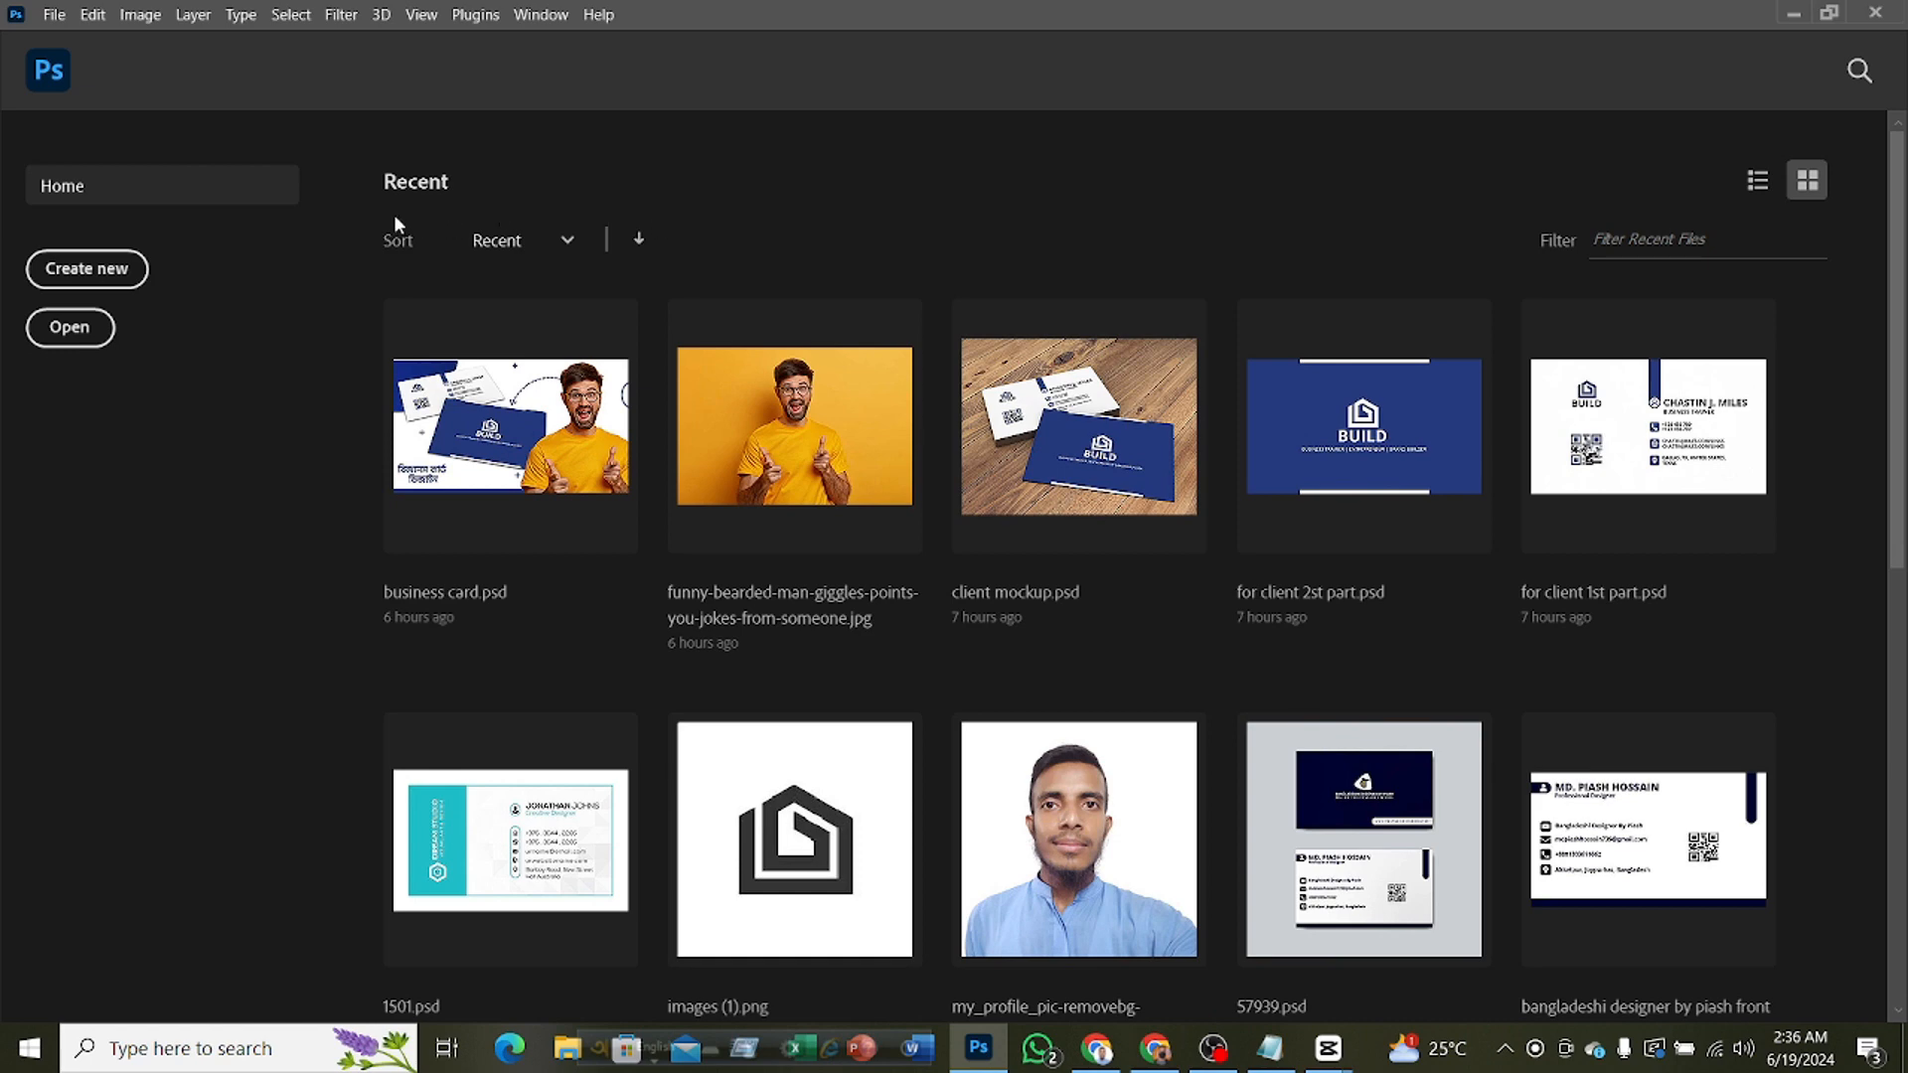
# Create a 3.5 x 2 inch document at 300 pixels/inch in 16-bit RGB Color with a white background
pyautogui.click(129, 273)
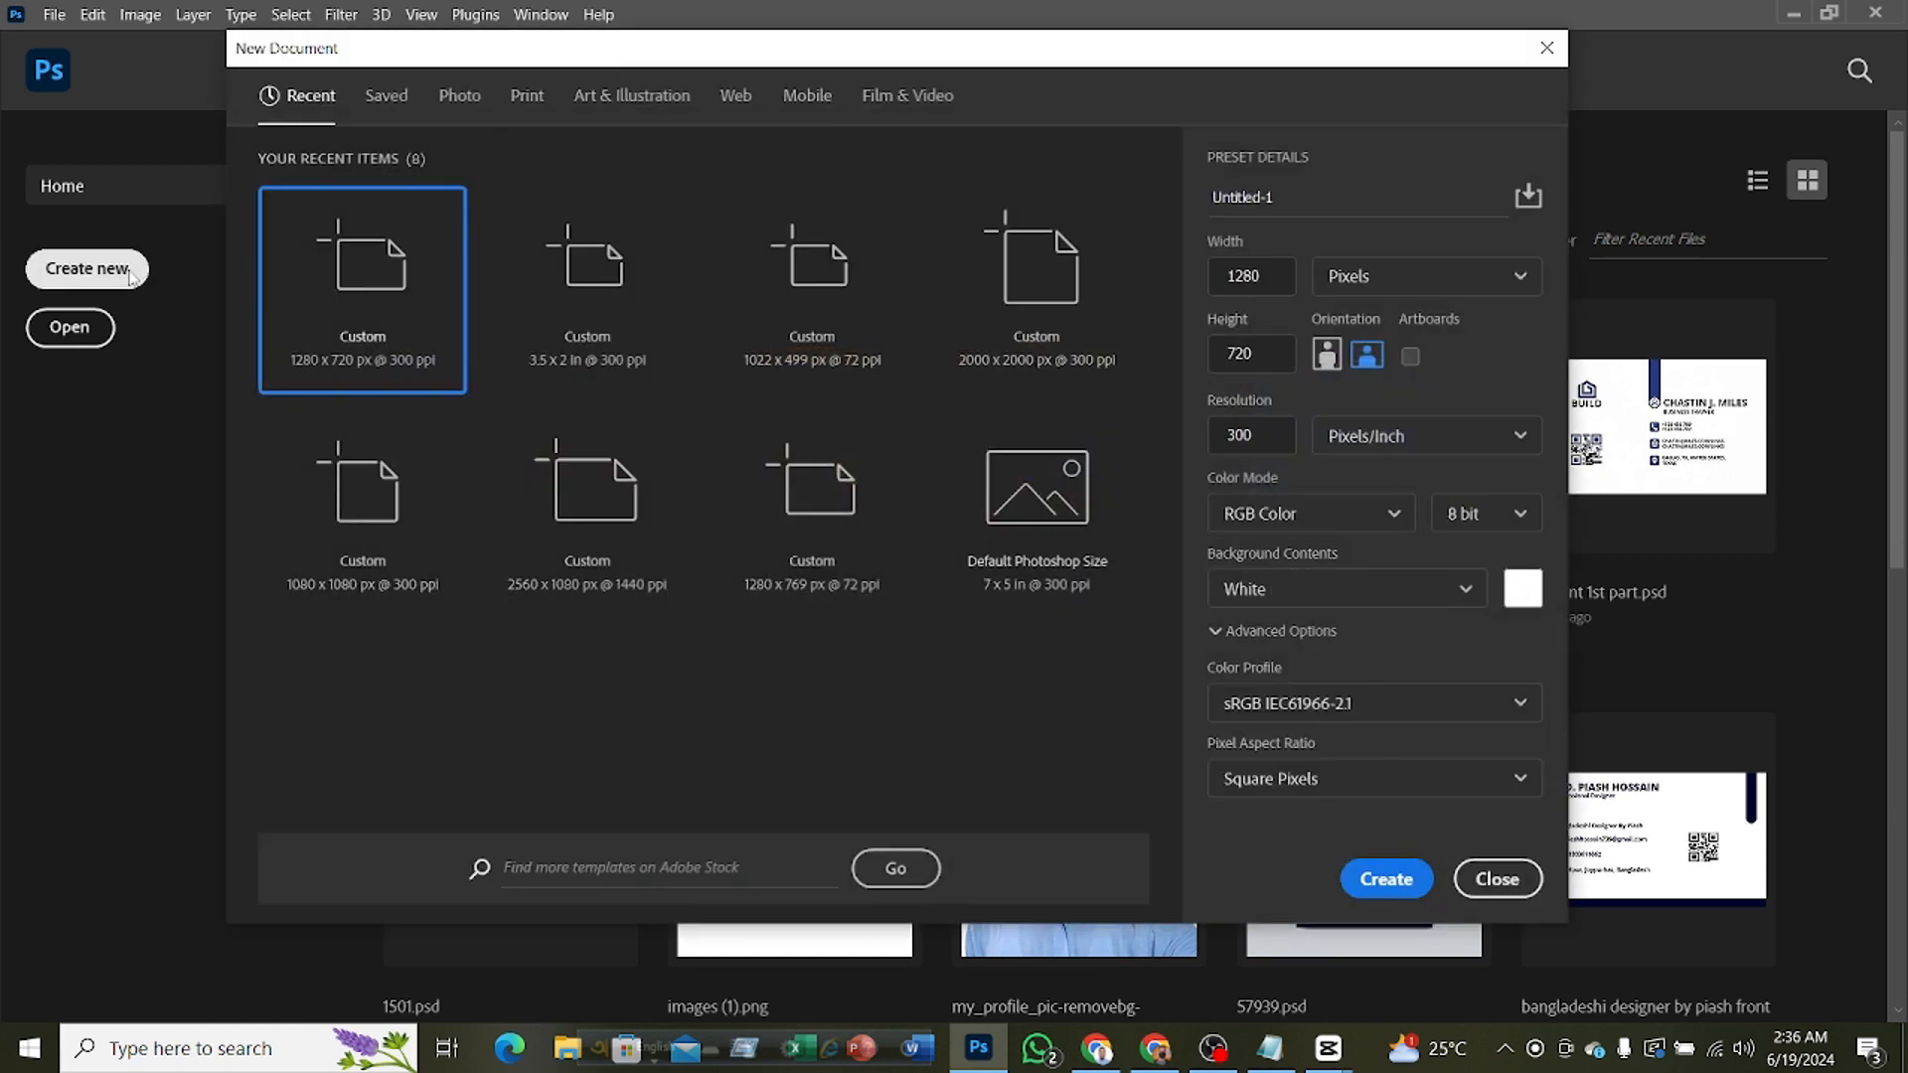
pyautogui.click(607, 289)
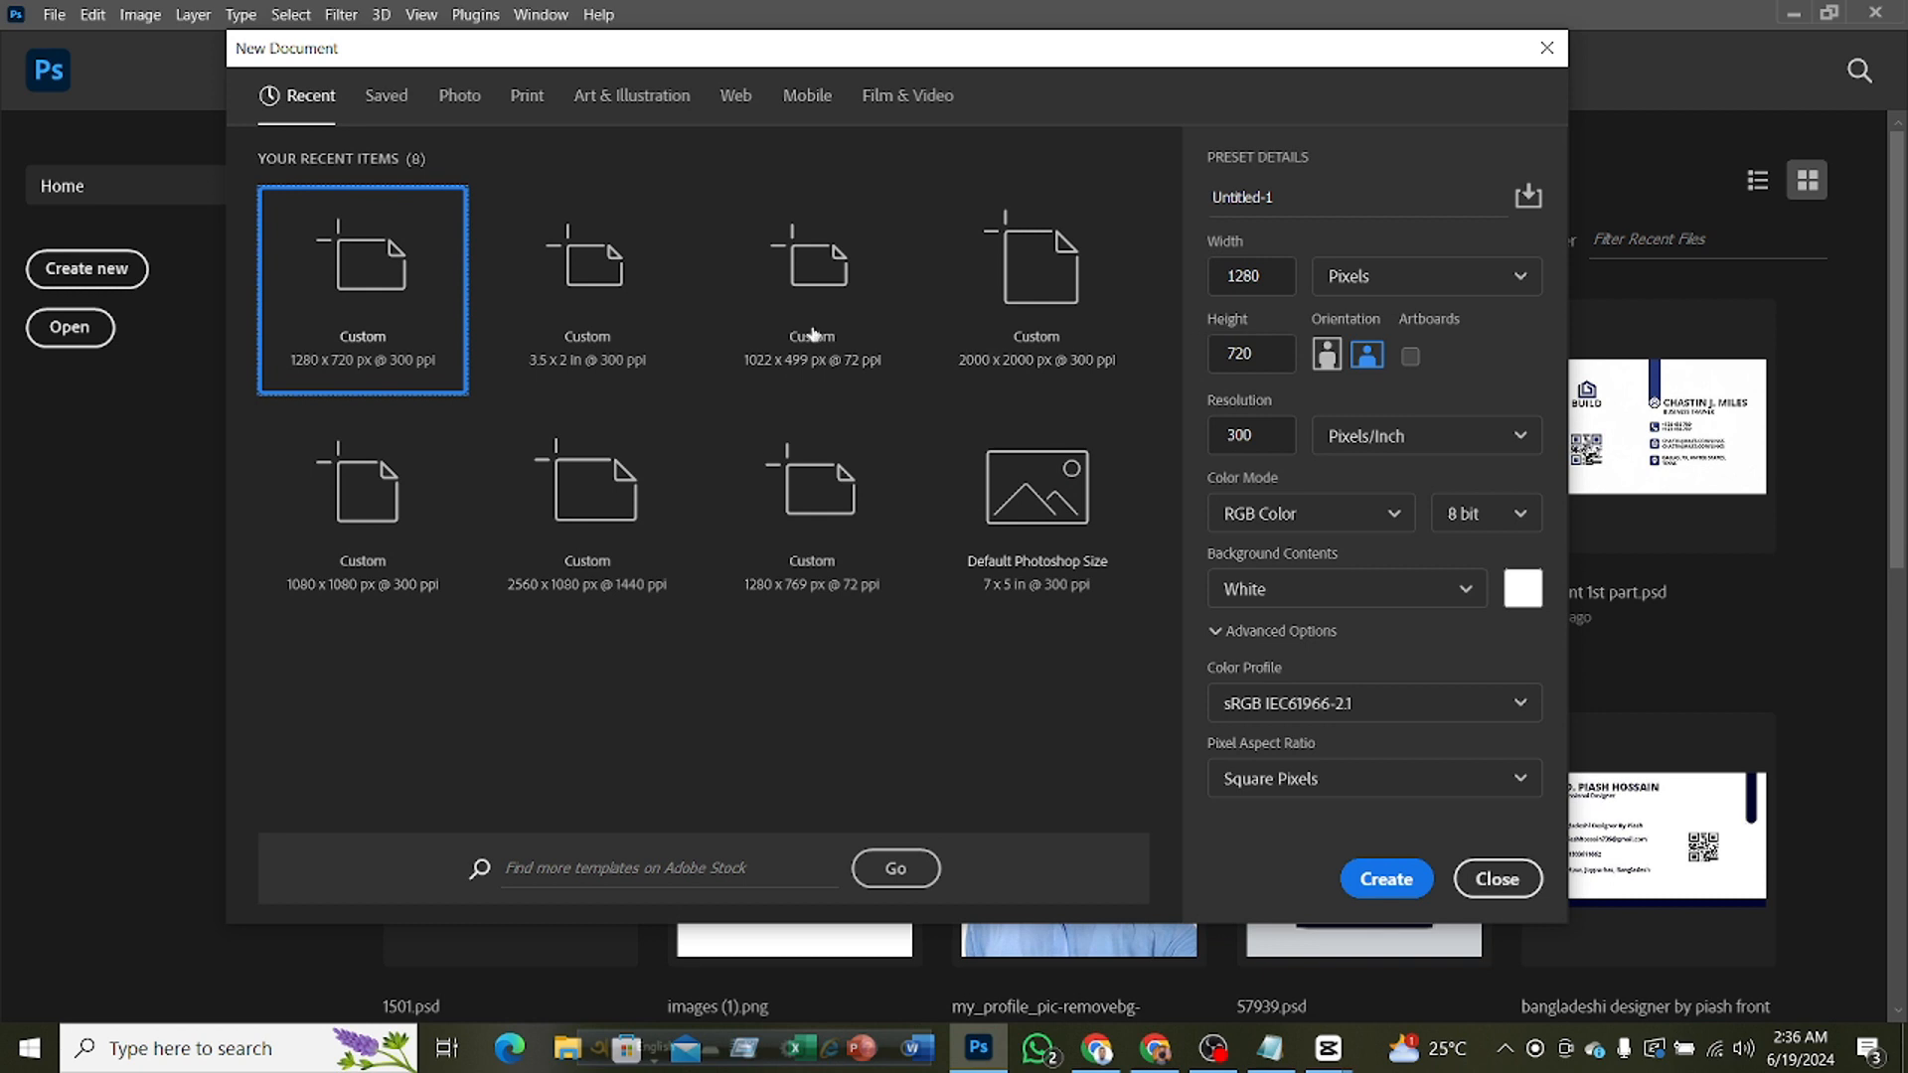
pyautogui.click(636, 301)
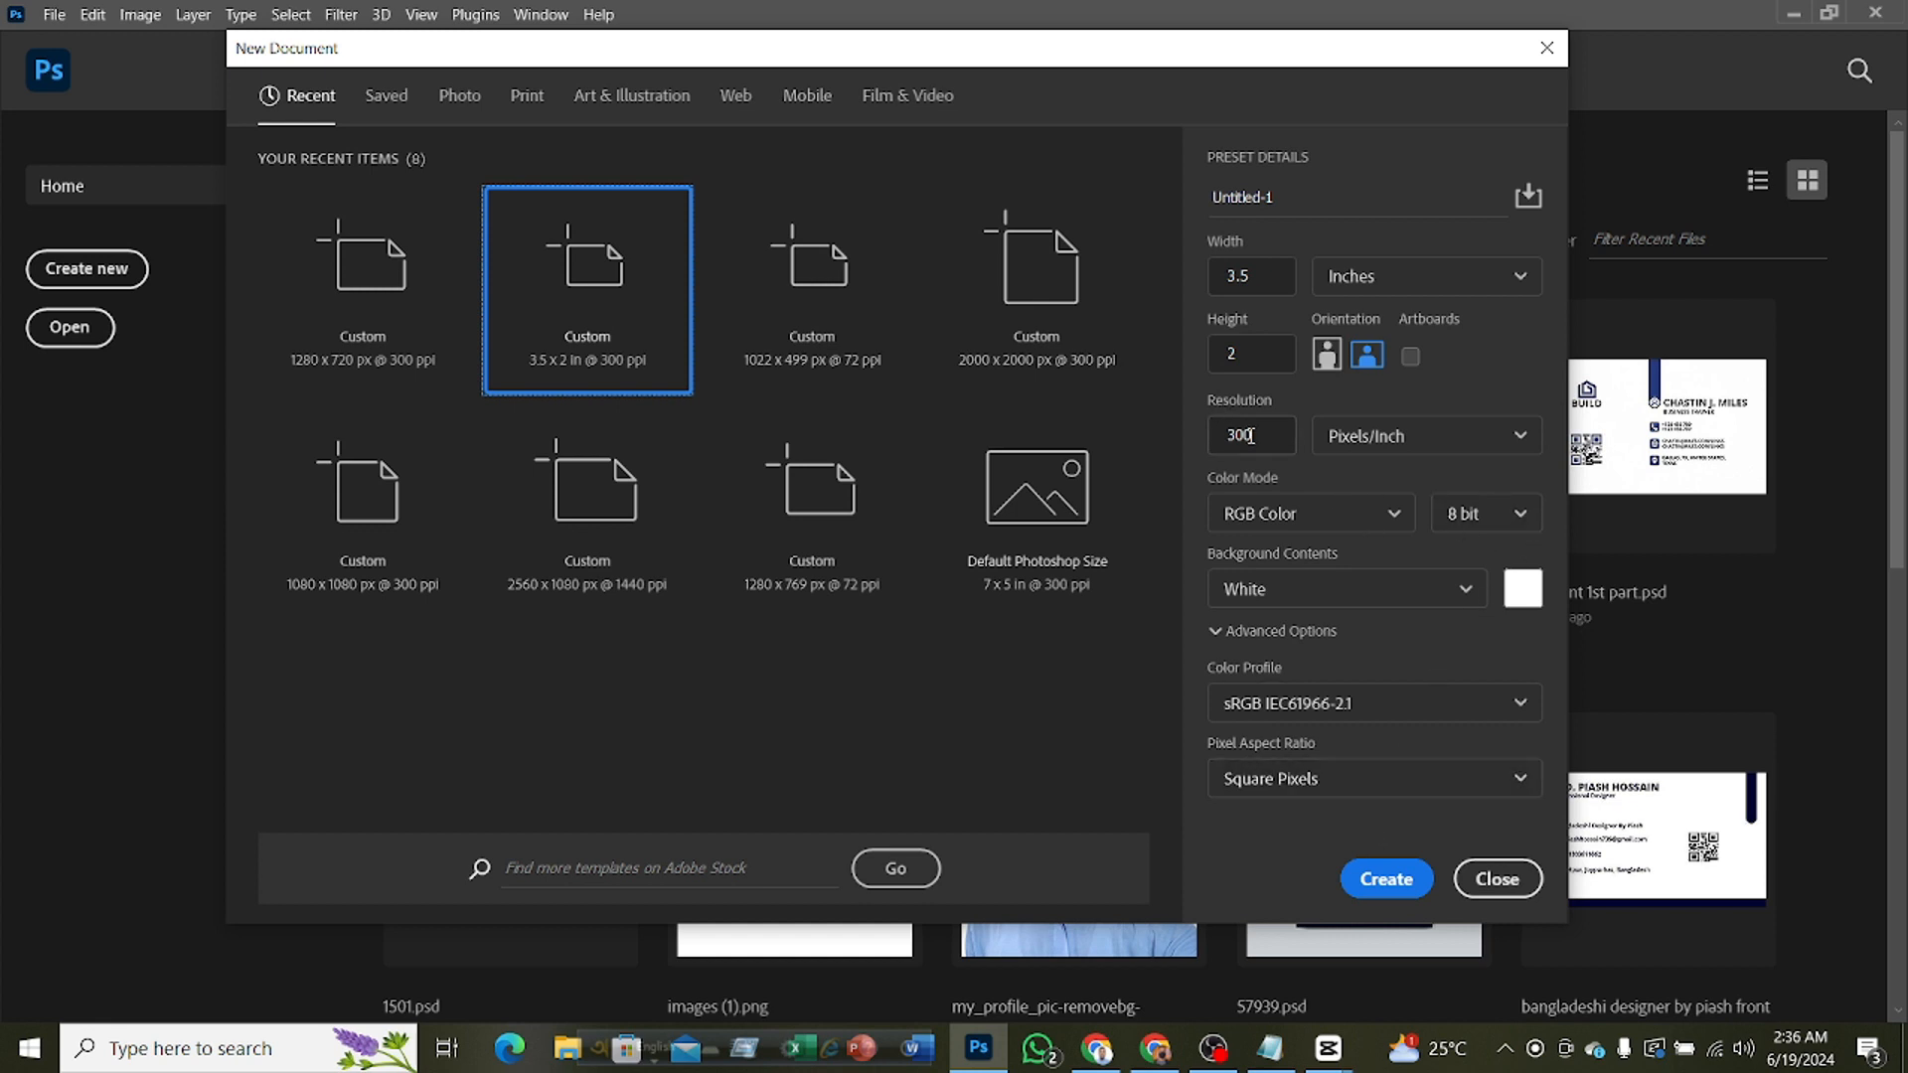
pyautogui.click(1493, 516)
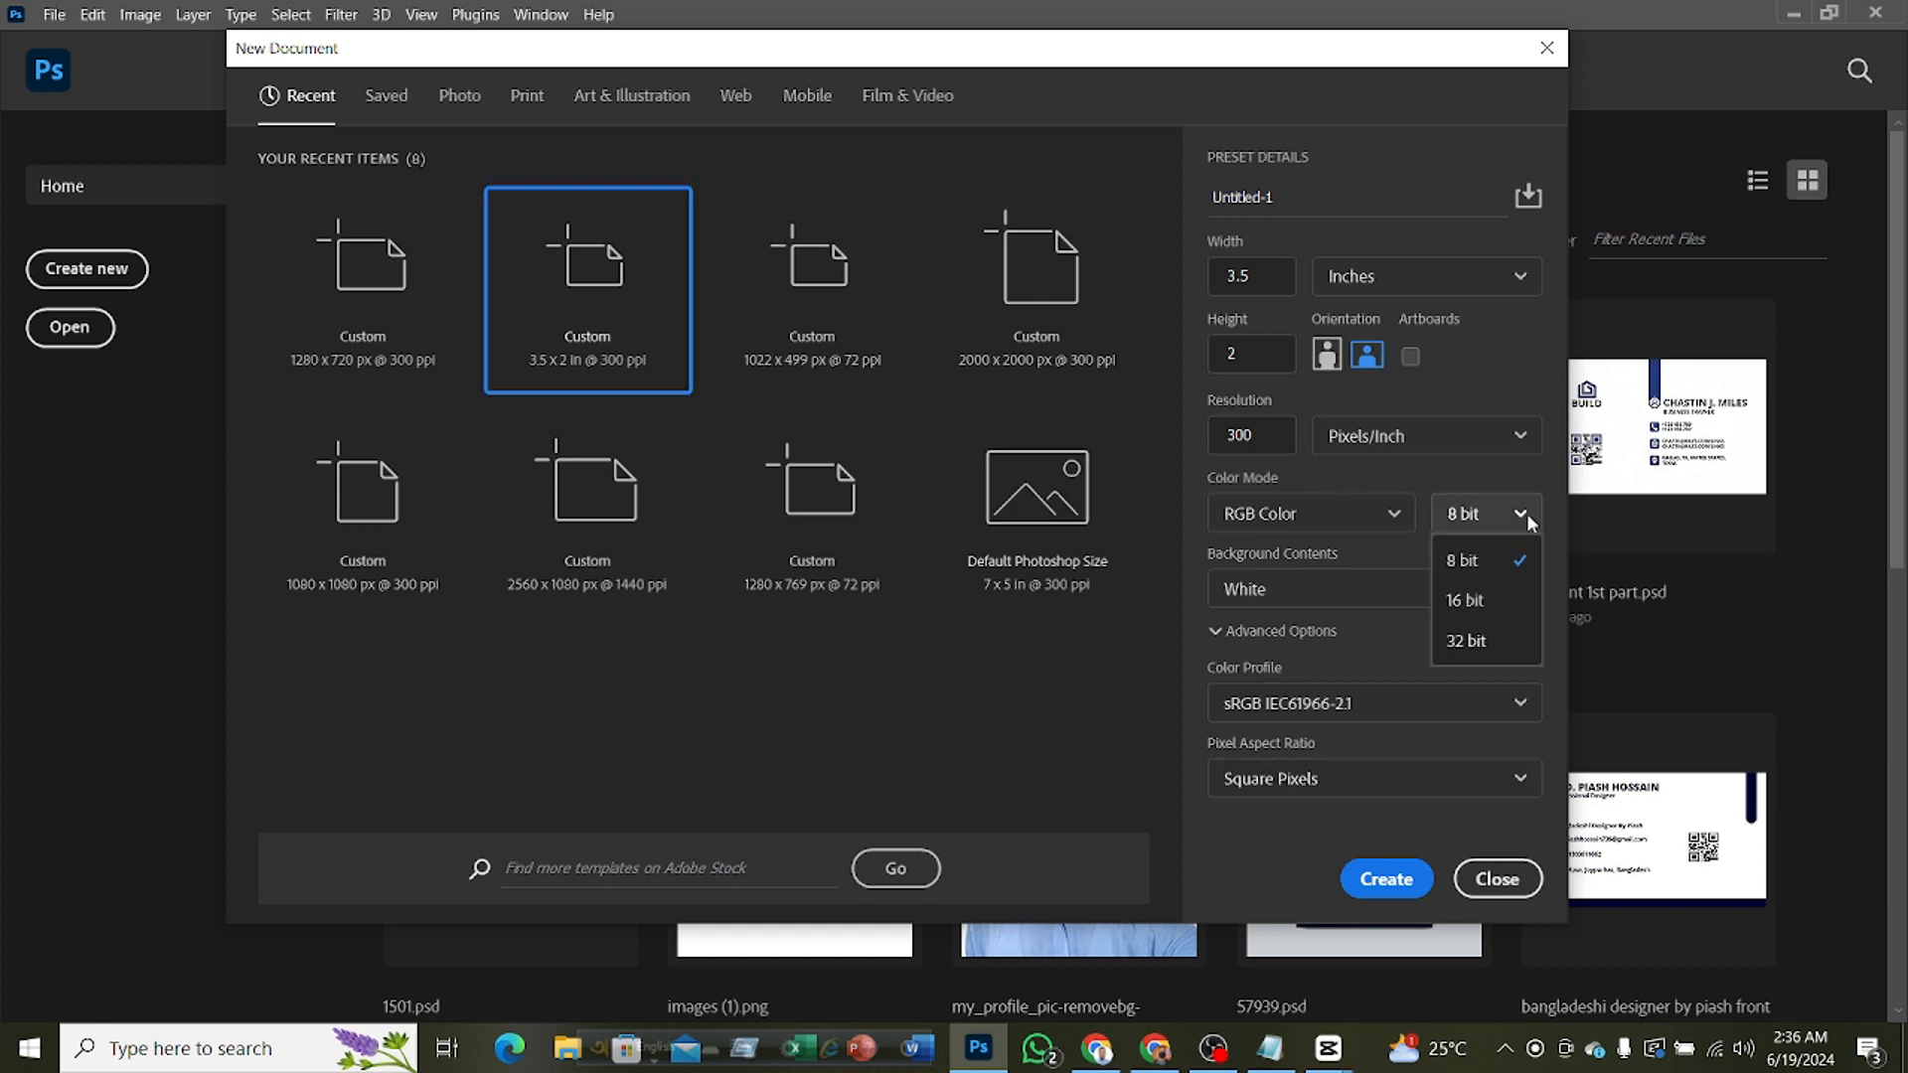
pyautogui.click(1502, 601)
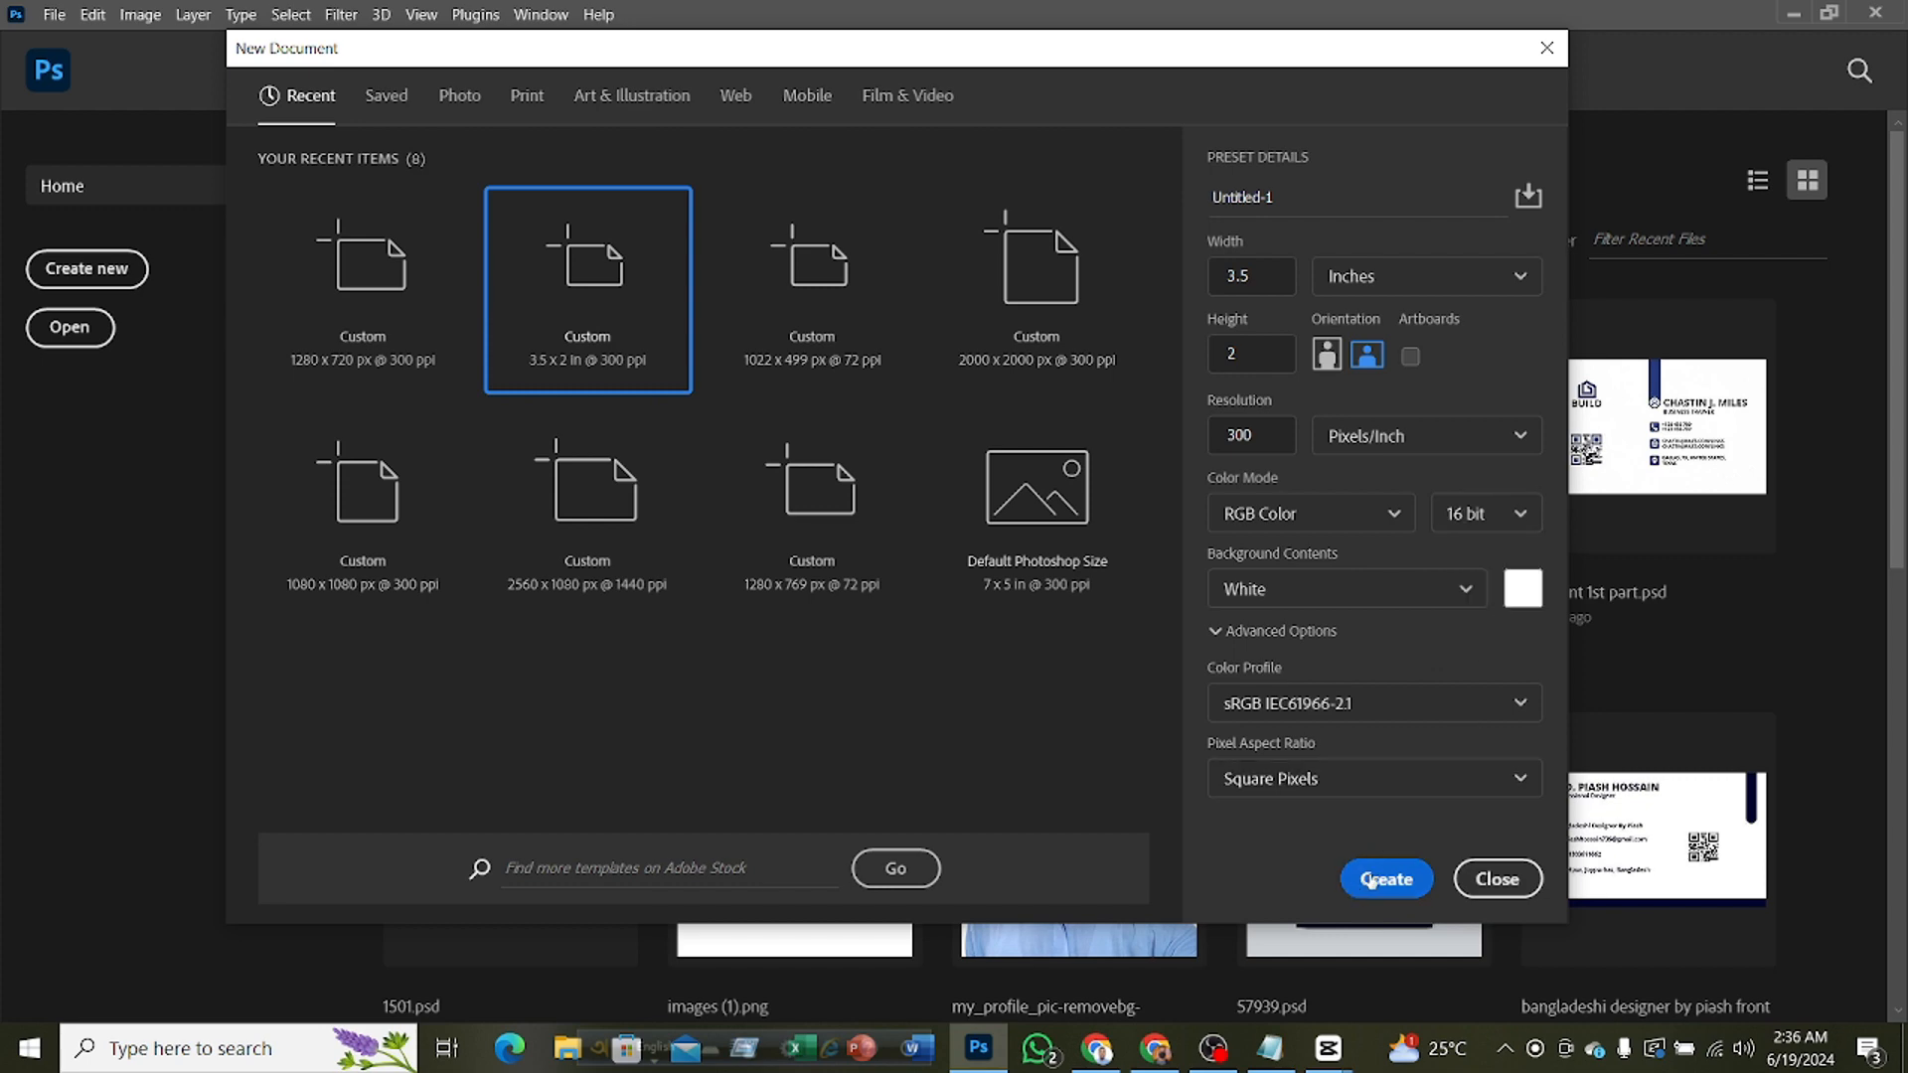
pyautogui.click(1372, 868)
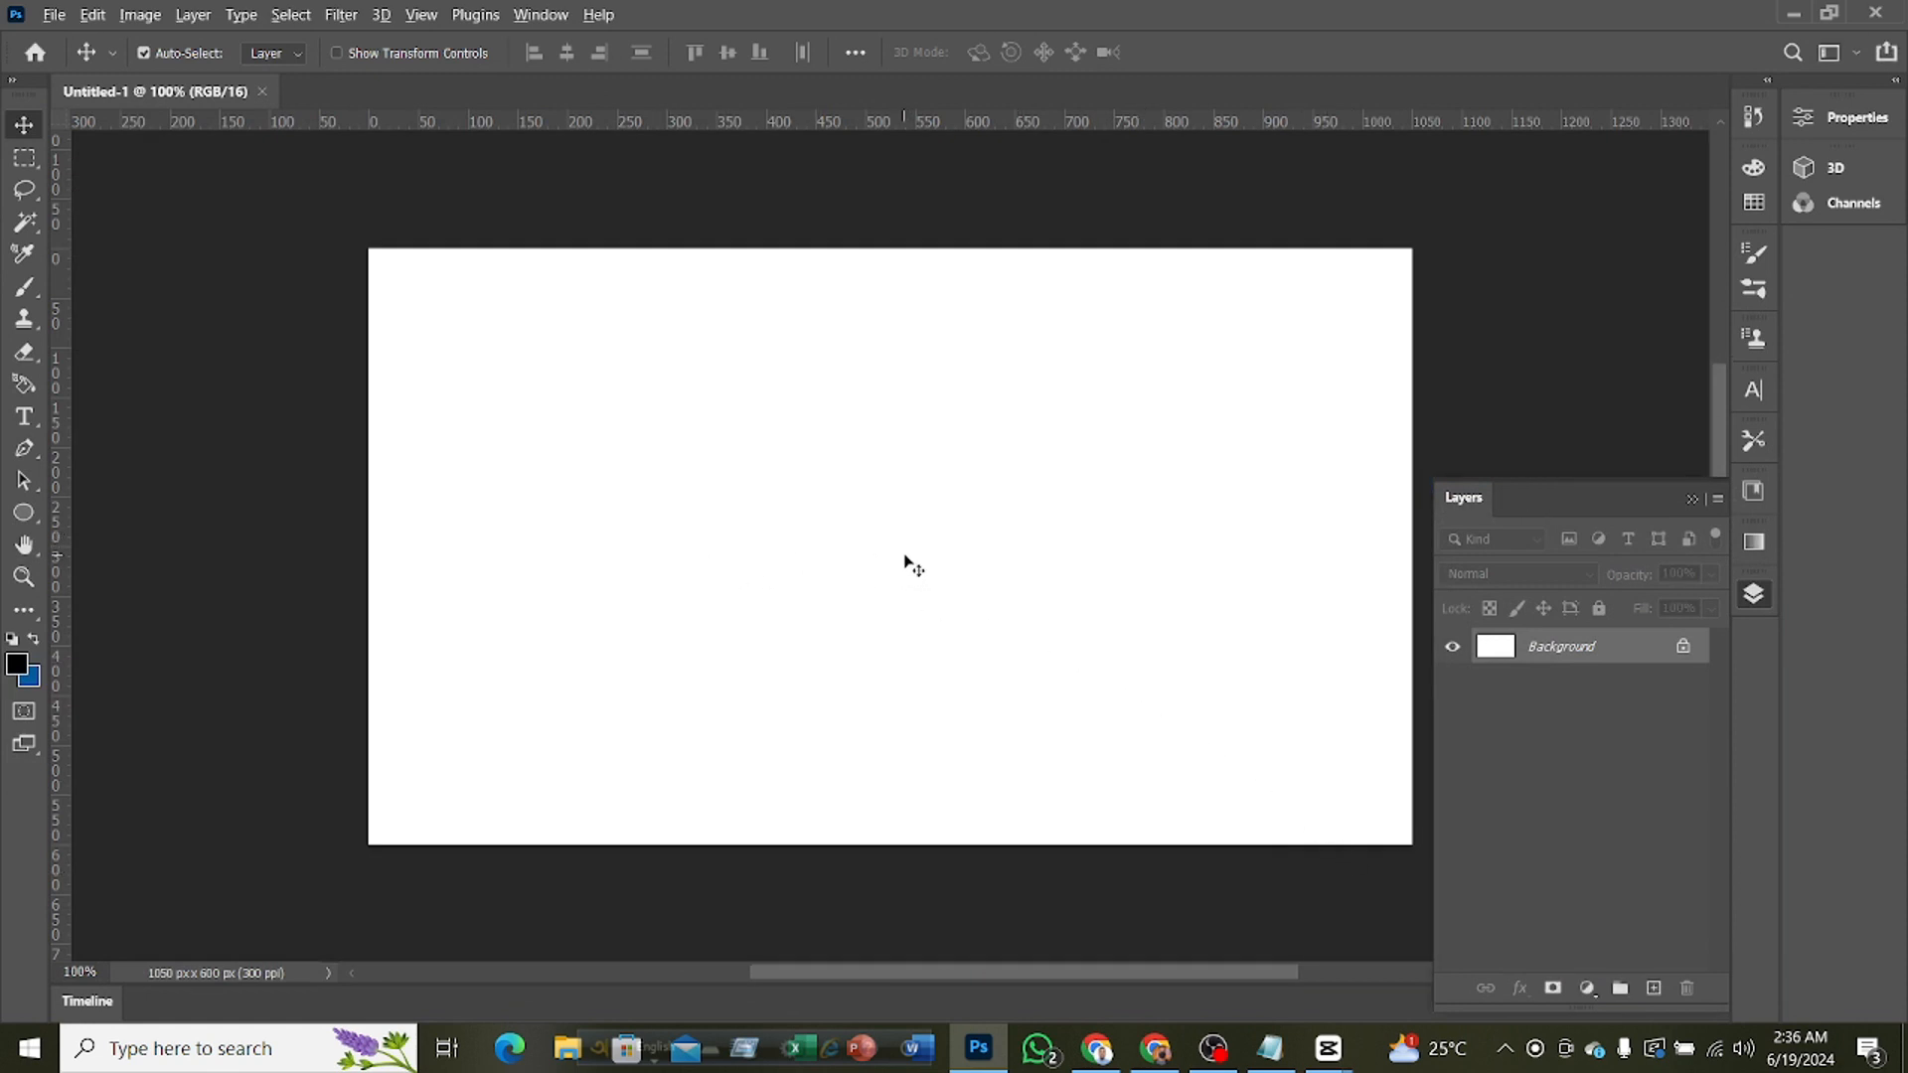
# Create a second document with the same 3.5 x 2 inch, 300 ppi settings and return to the first document
pyautogui.scroll(-1, 907, 558)
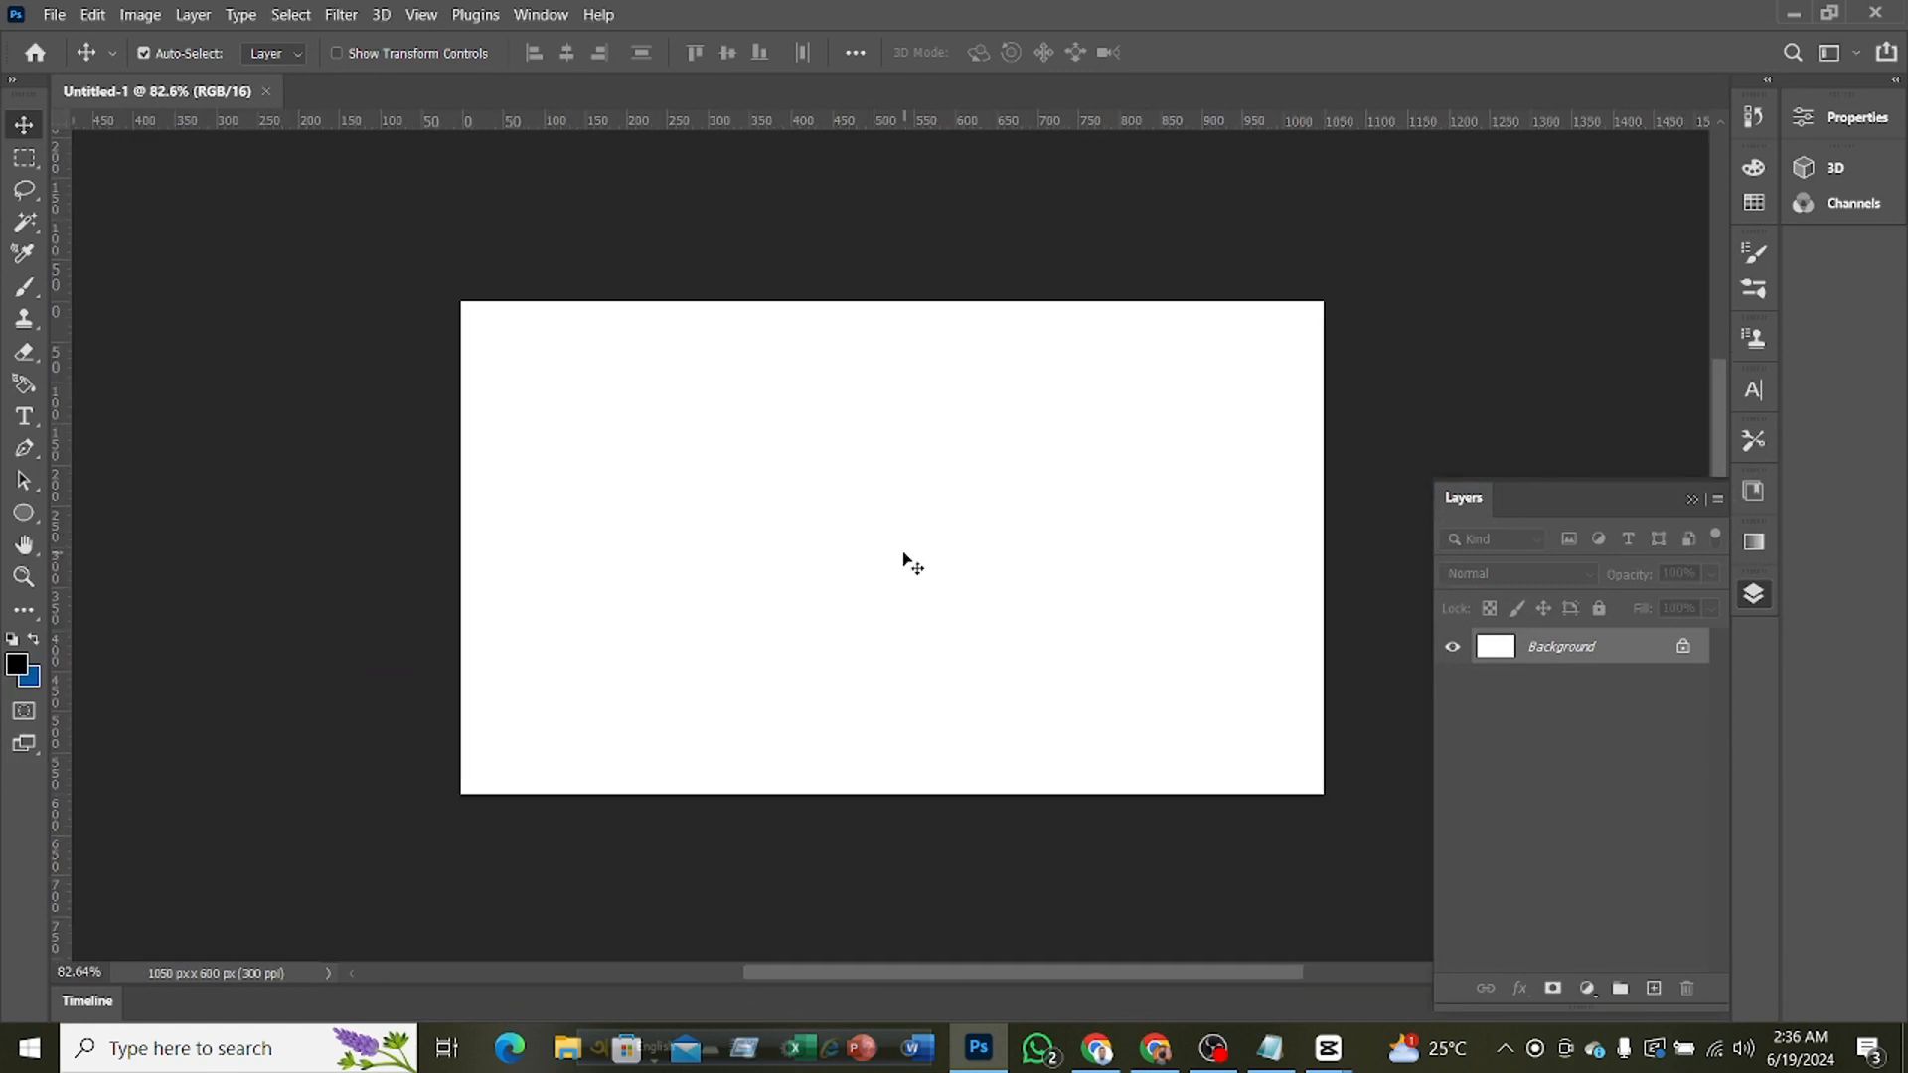
pyautogui.click(60, 15)
pyautogui.click(78, 39)
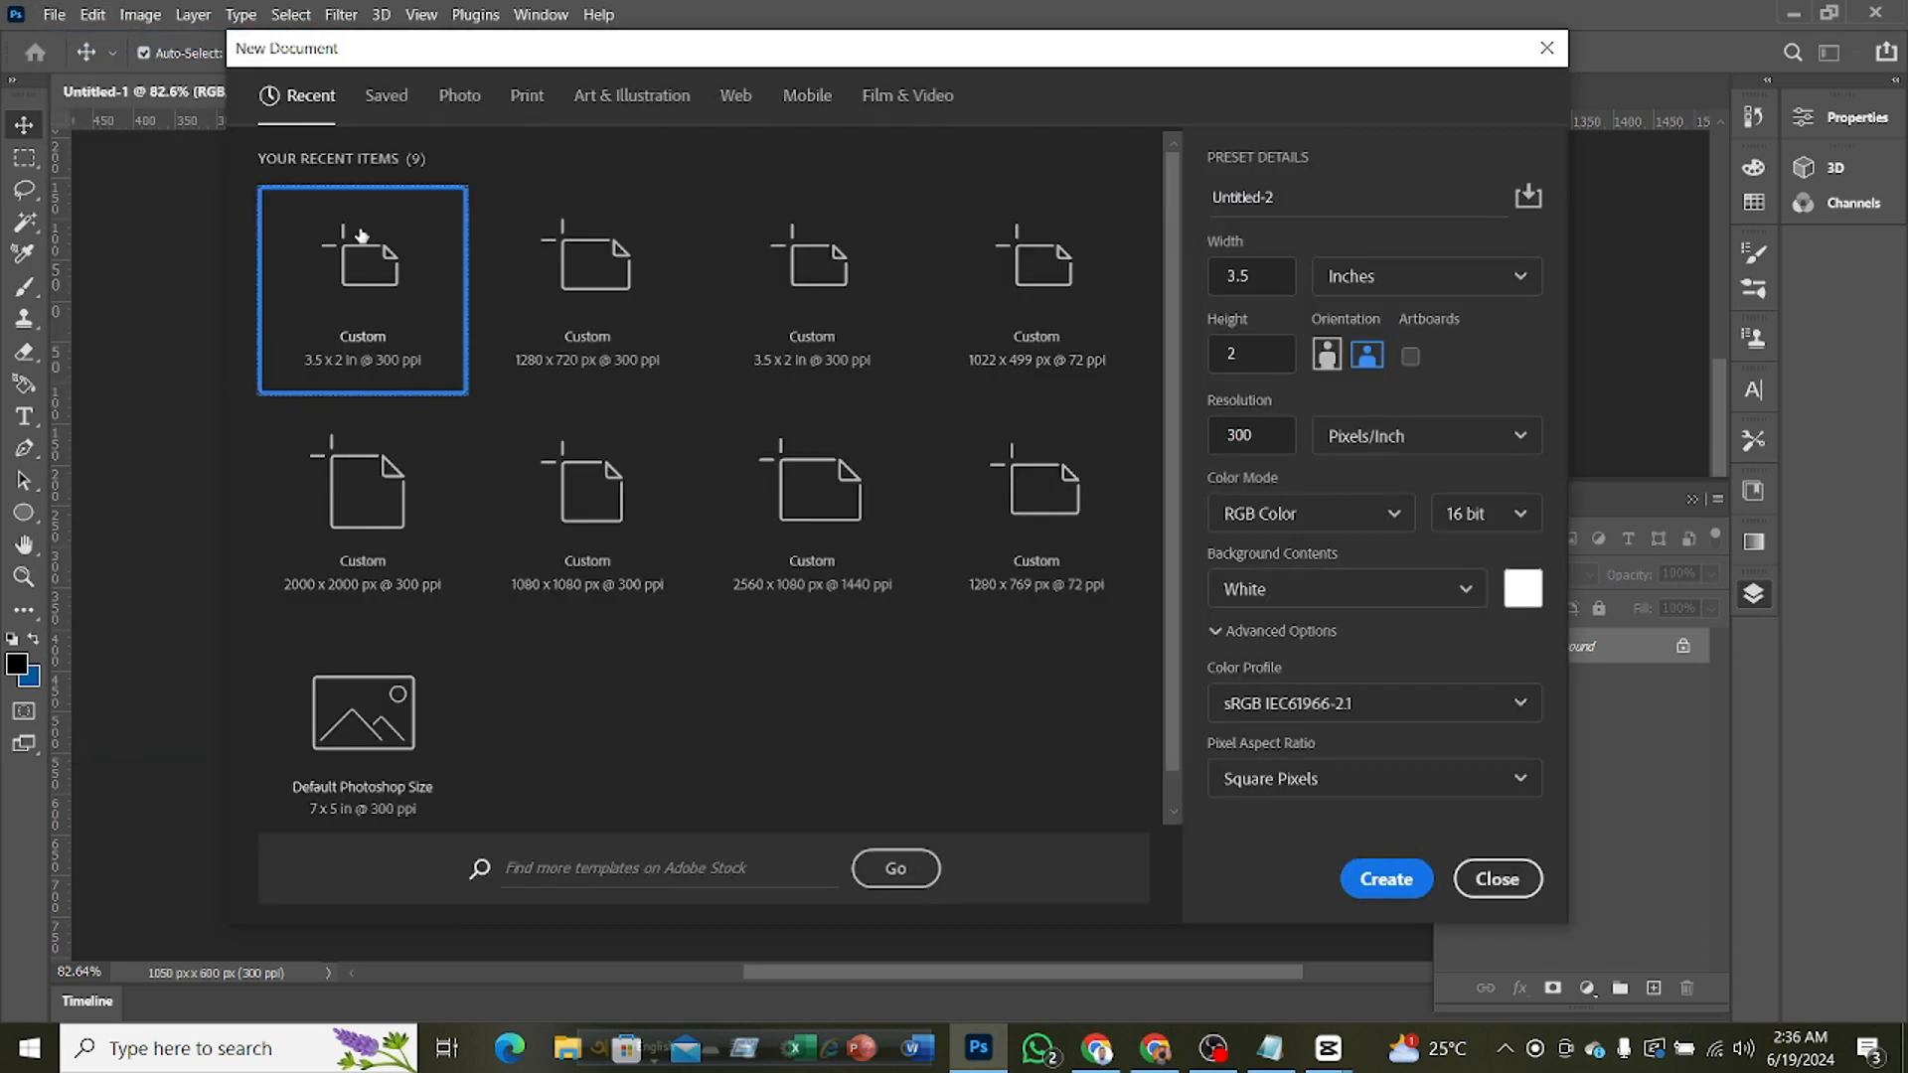
pyautogui.click(1389, 879)
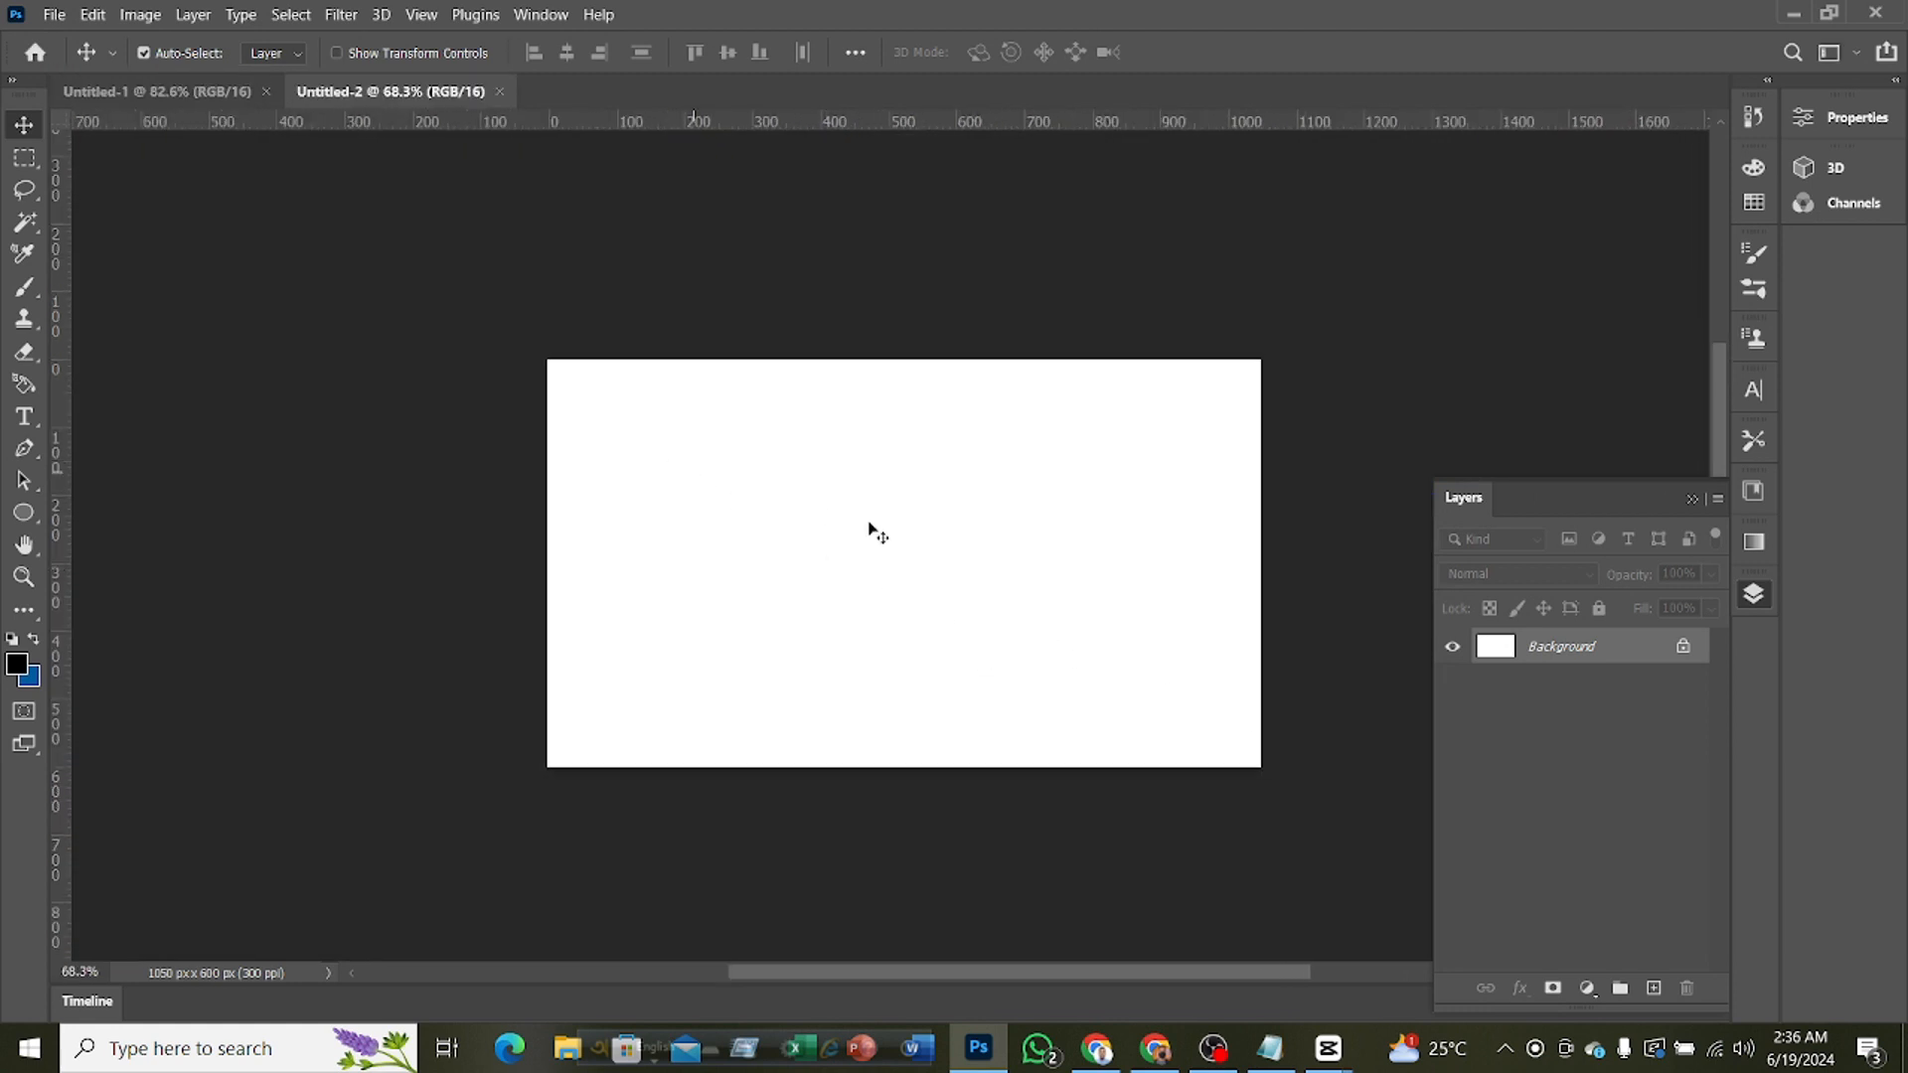
pyautogui.click(164, 87)
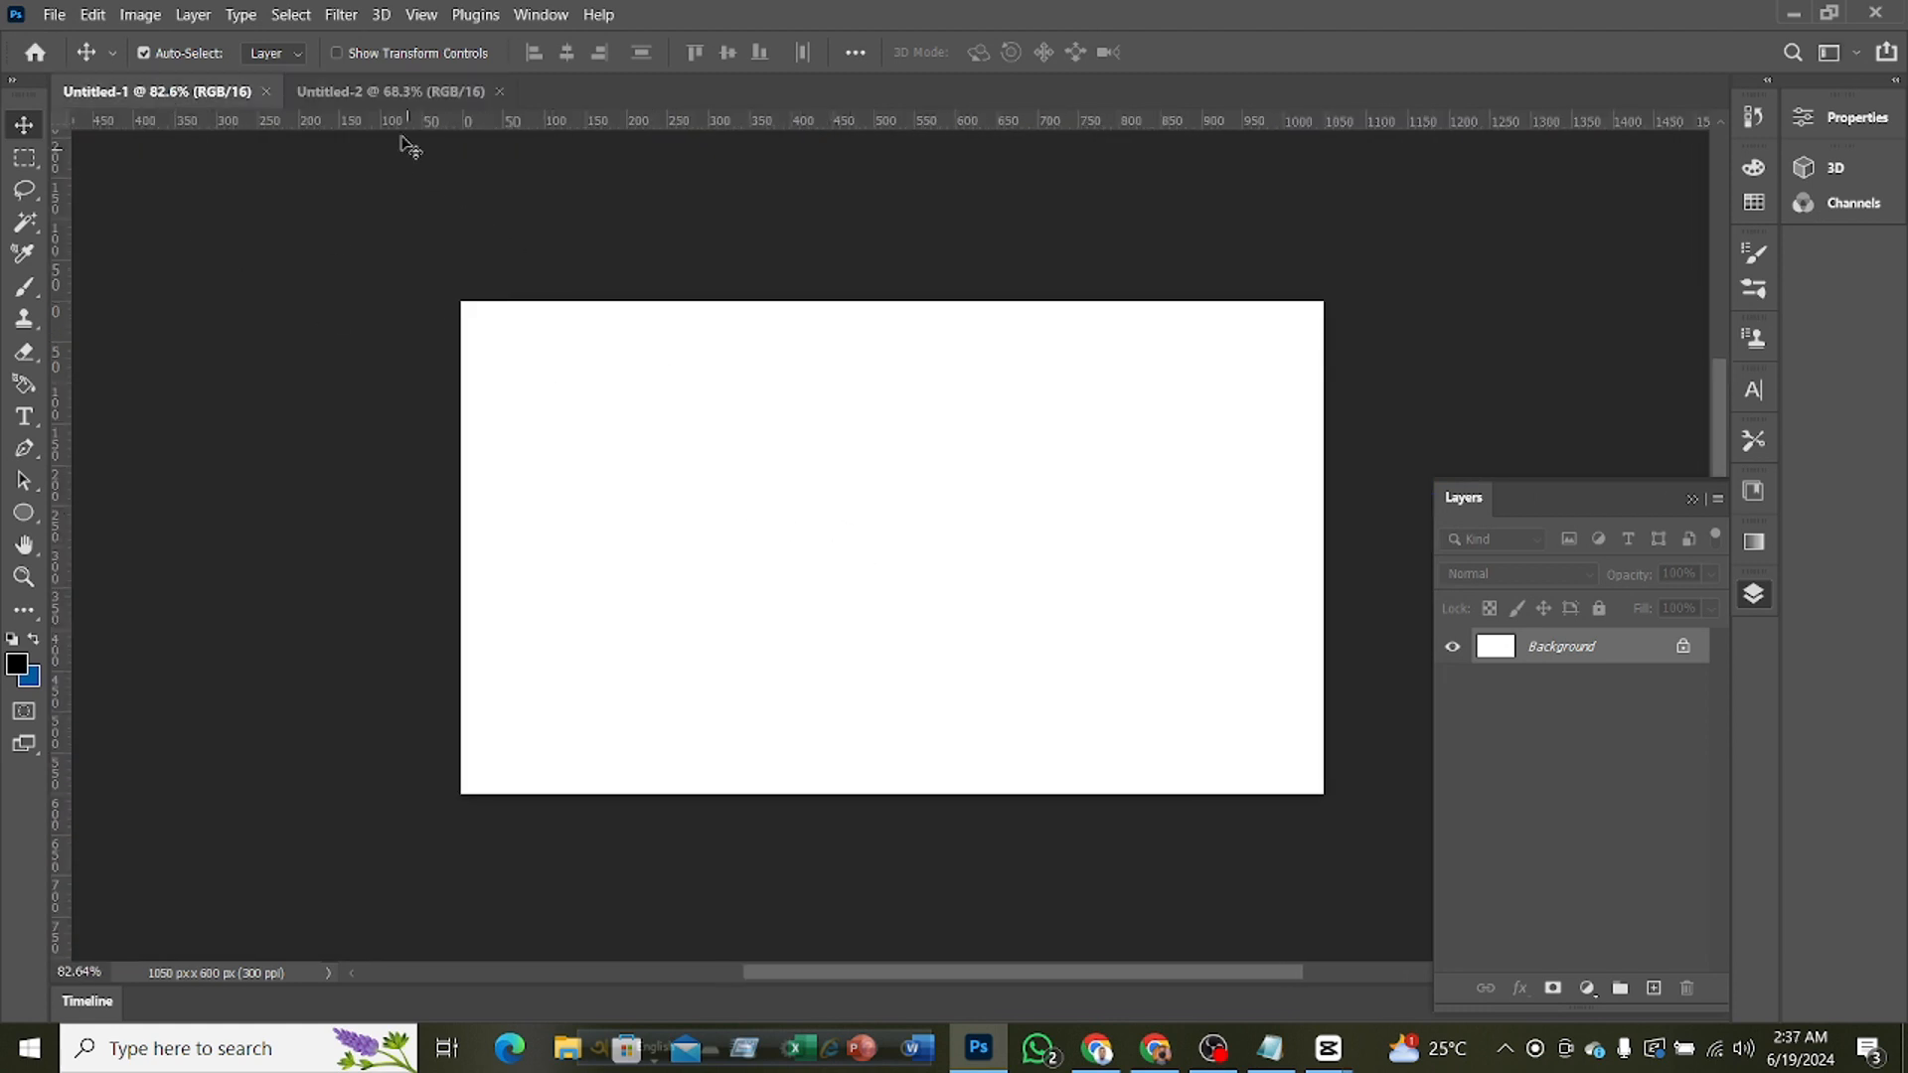
pyautogui.click(380, 98)
pyautogui.click(157, 90)
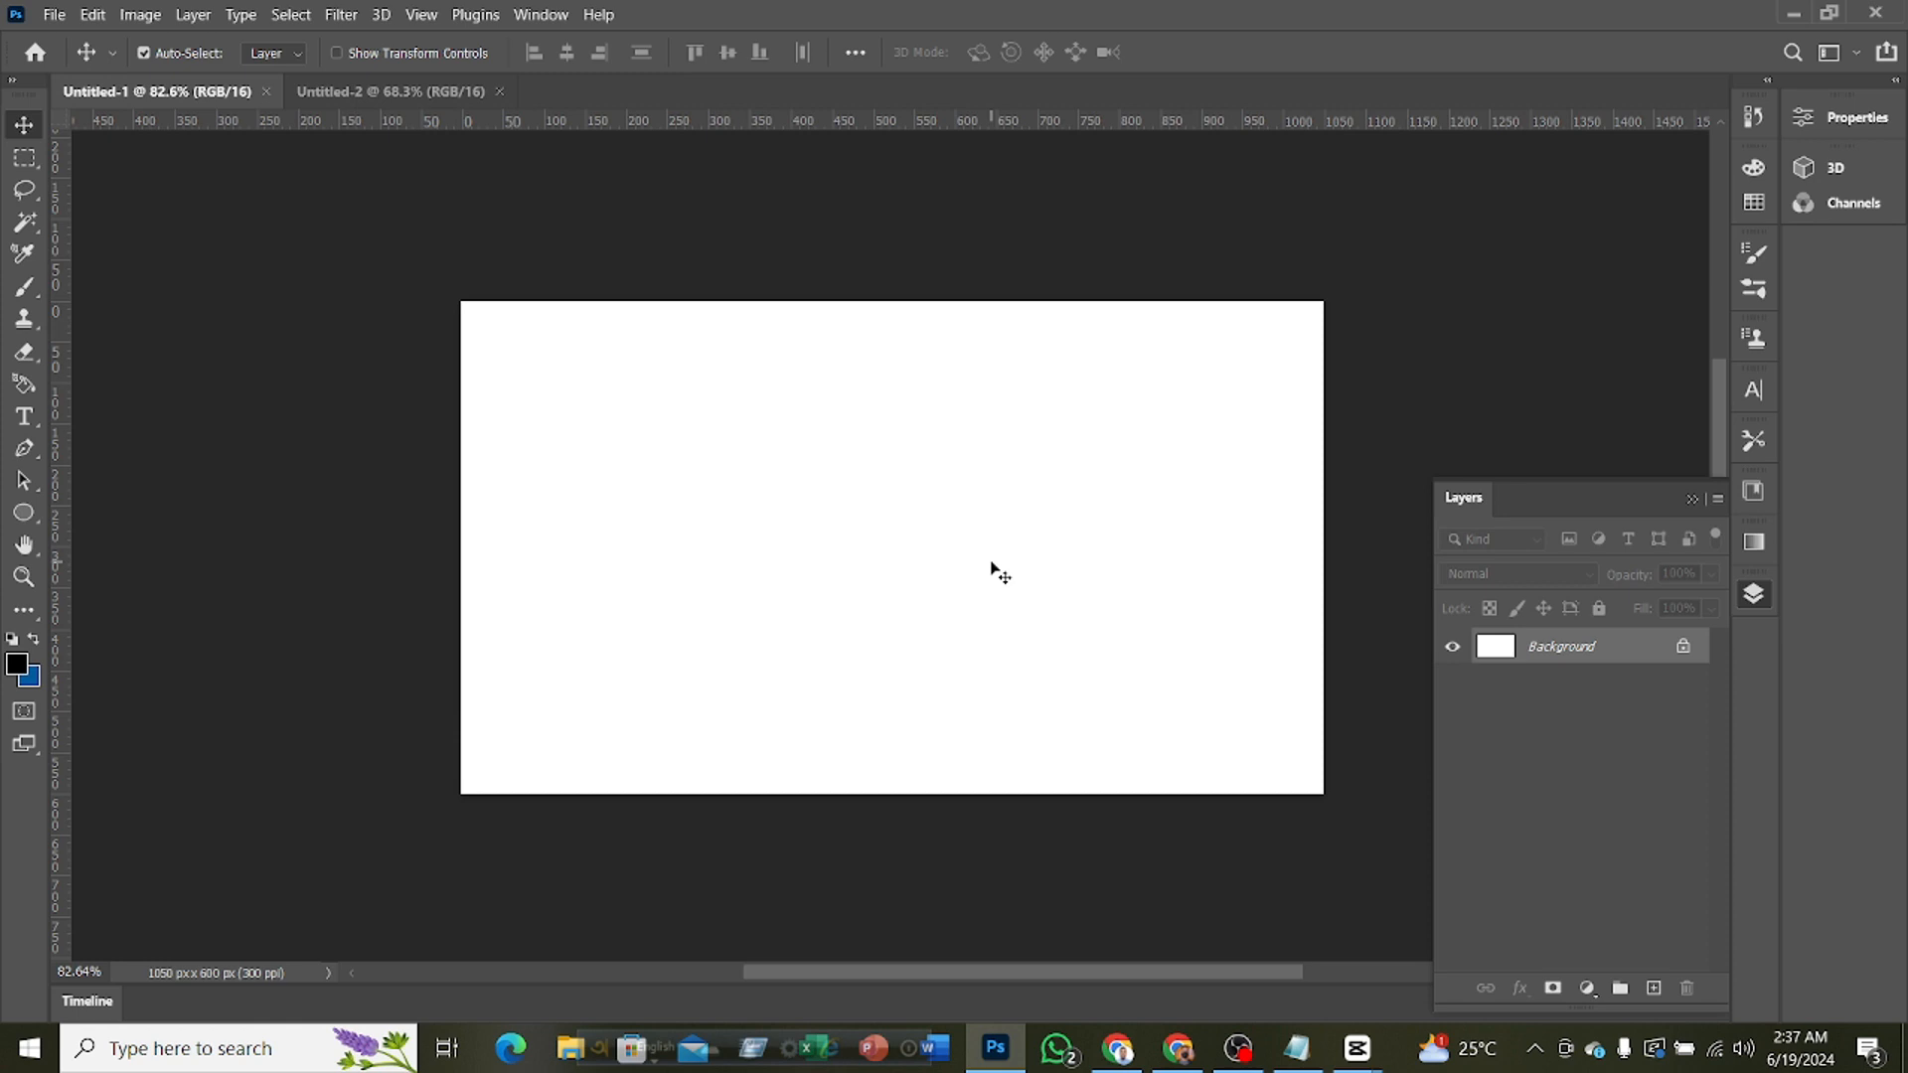
# Add a white (ffffff) Solid Color fill layer above the background and deselect it
pyautogui.click(1587, 988)
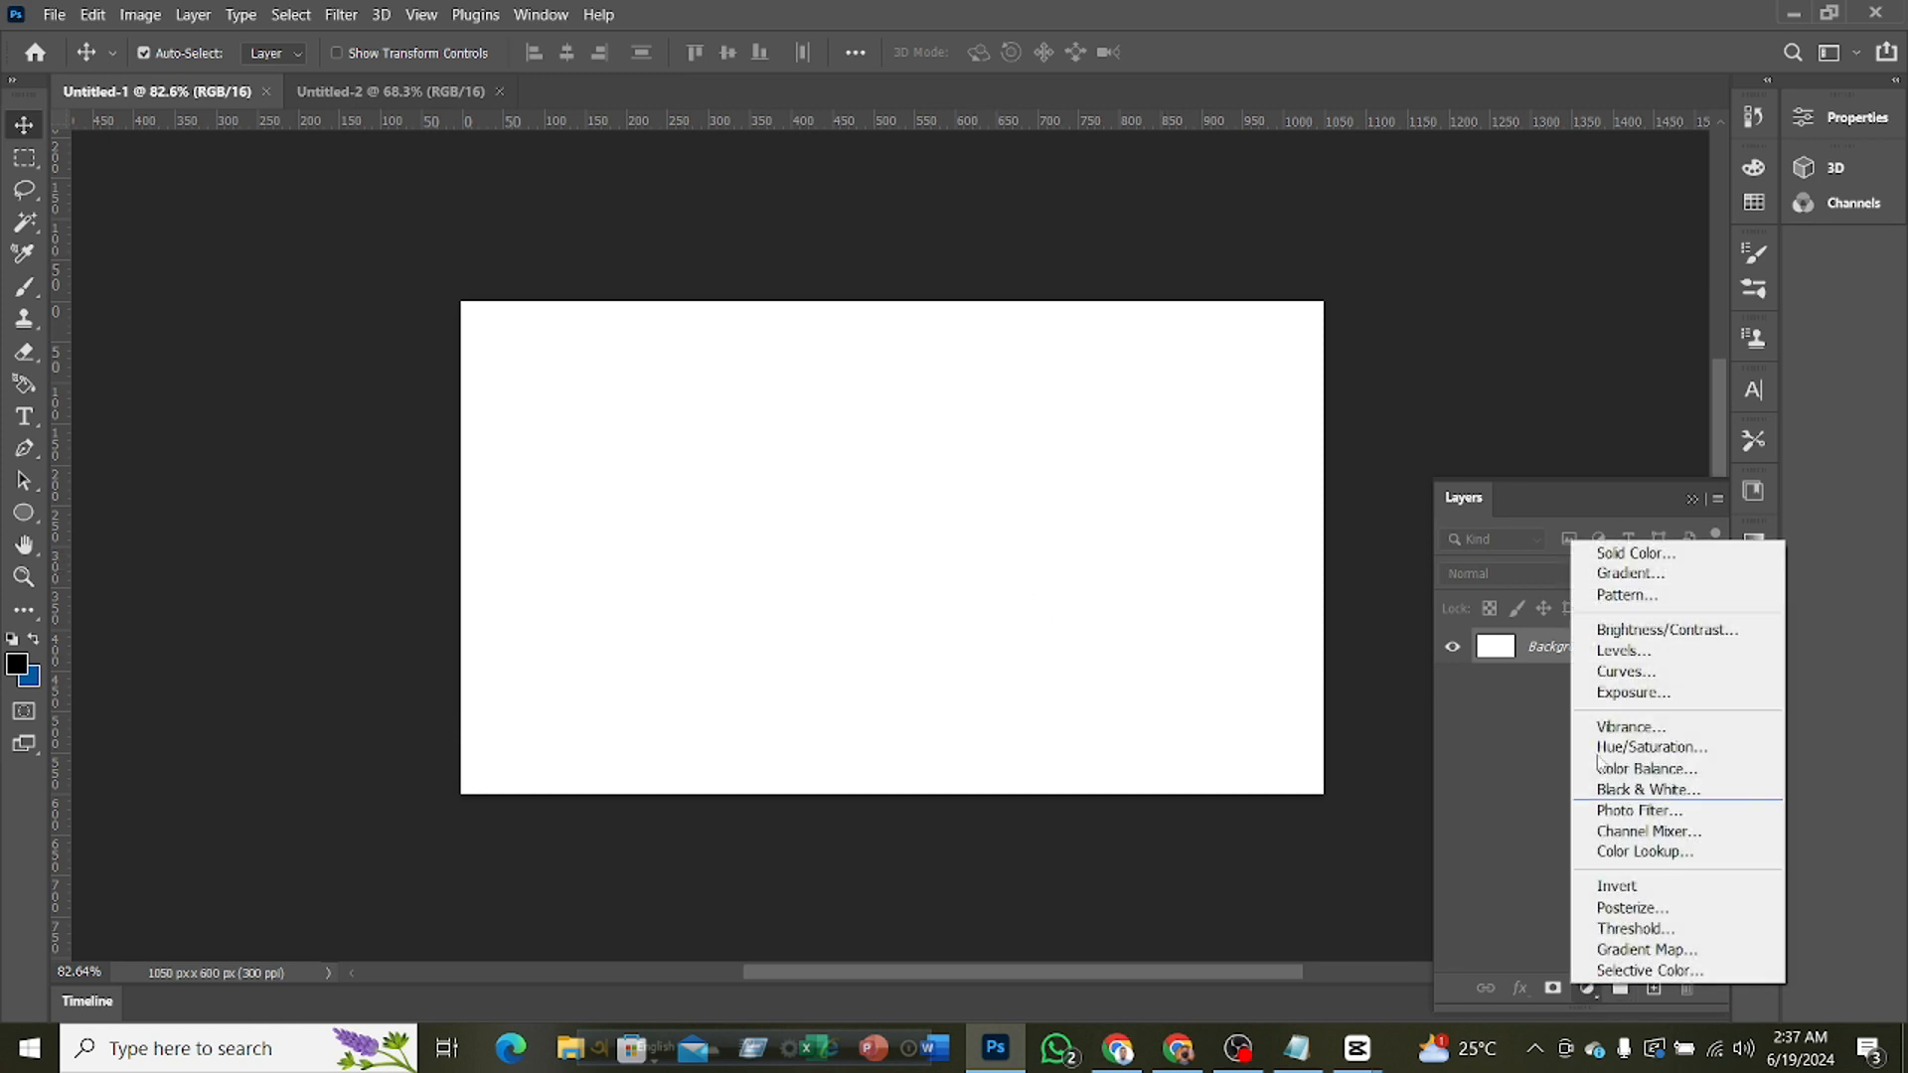
pyautogui.click(1613, 554)
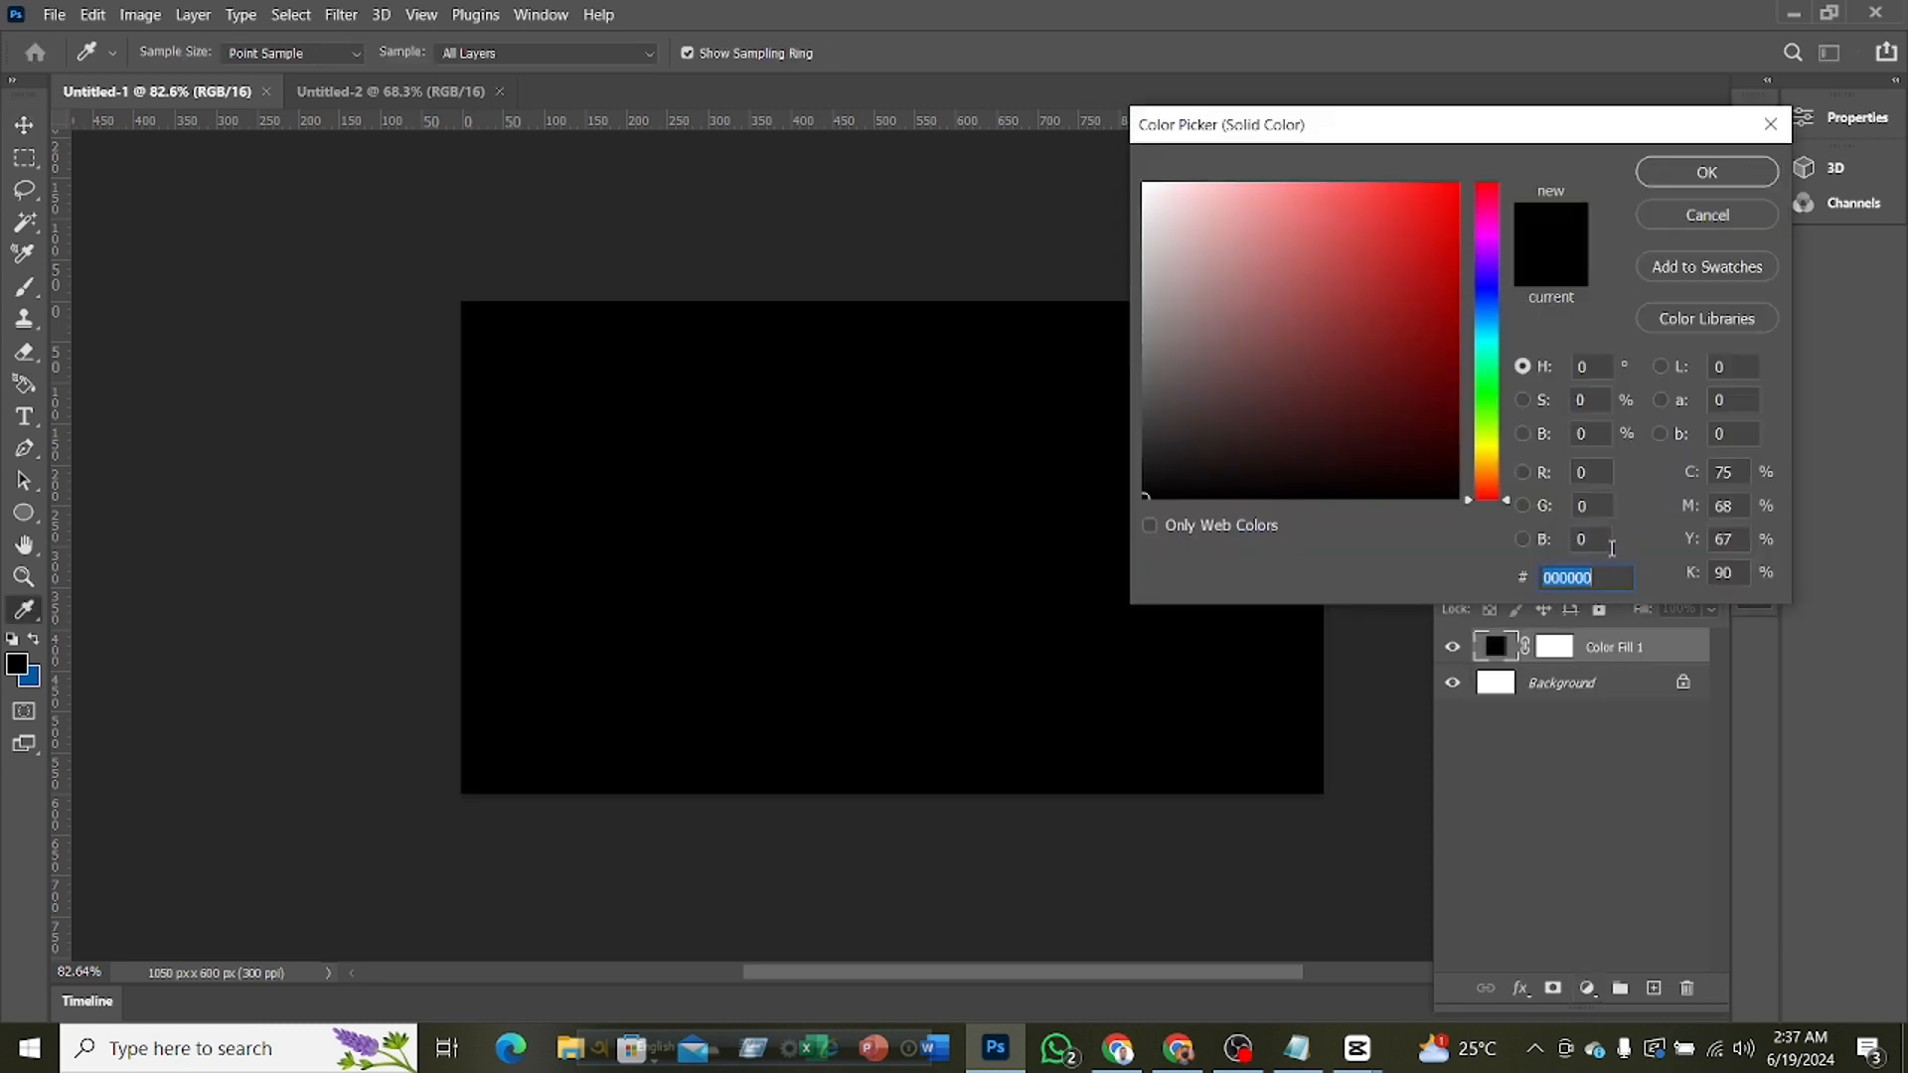
pyautogui.moveTo(1251, 247); pyautogui.dragTo(1110, 150)
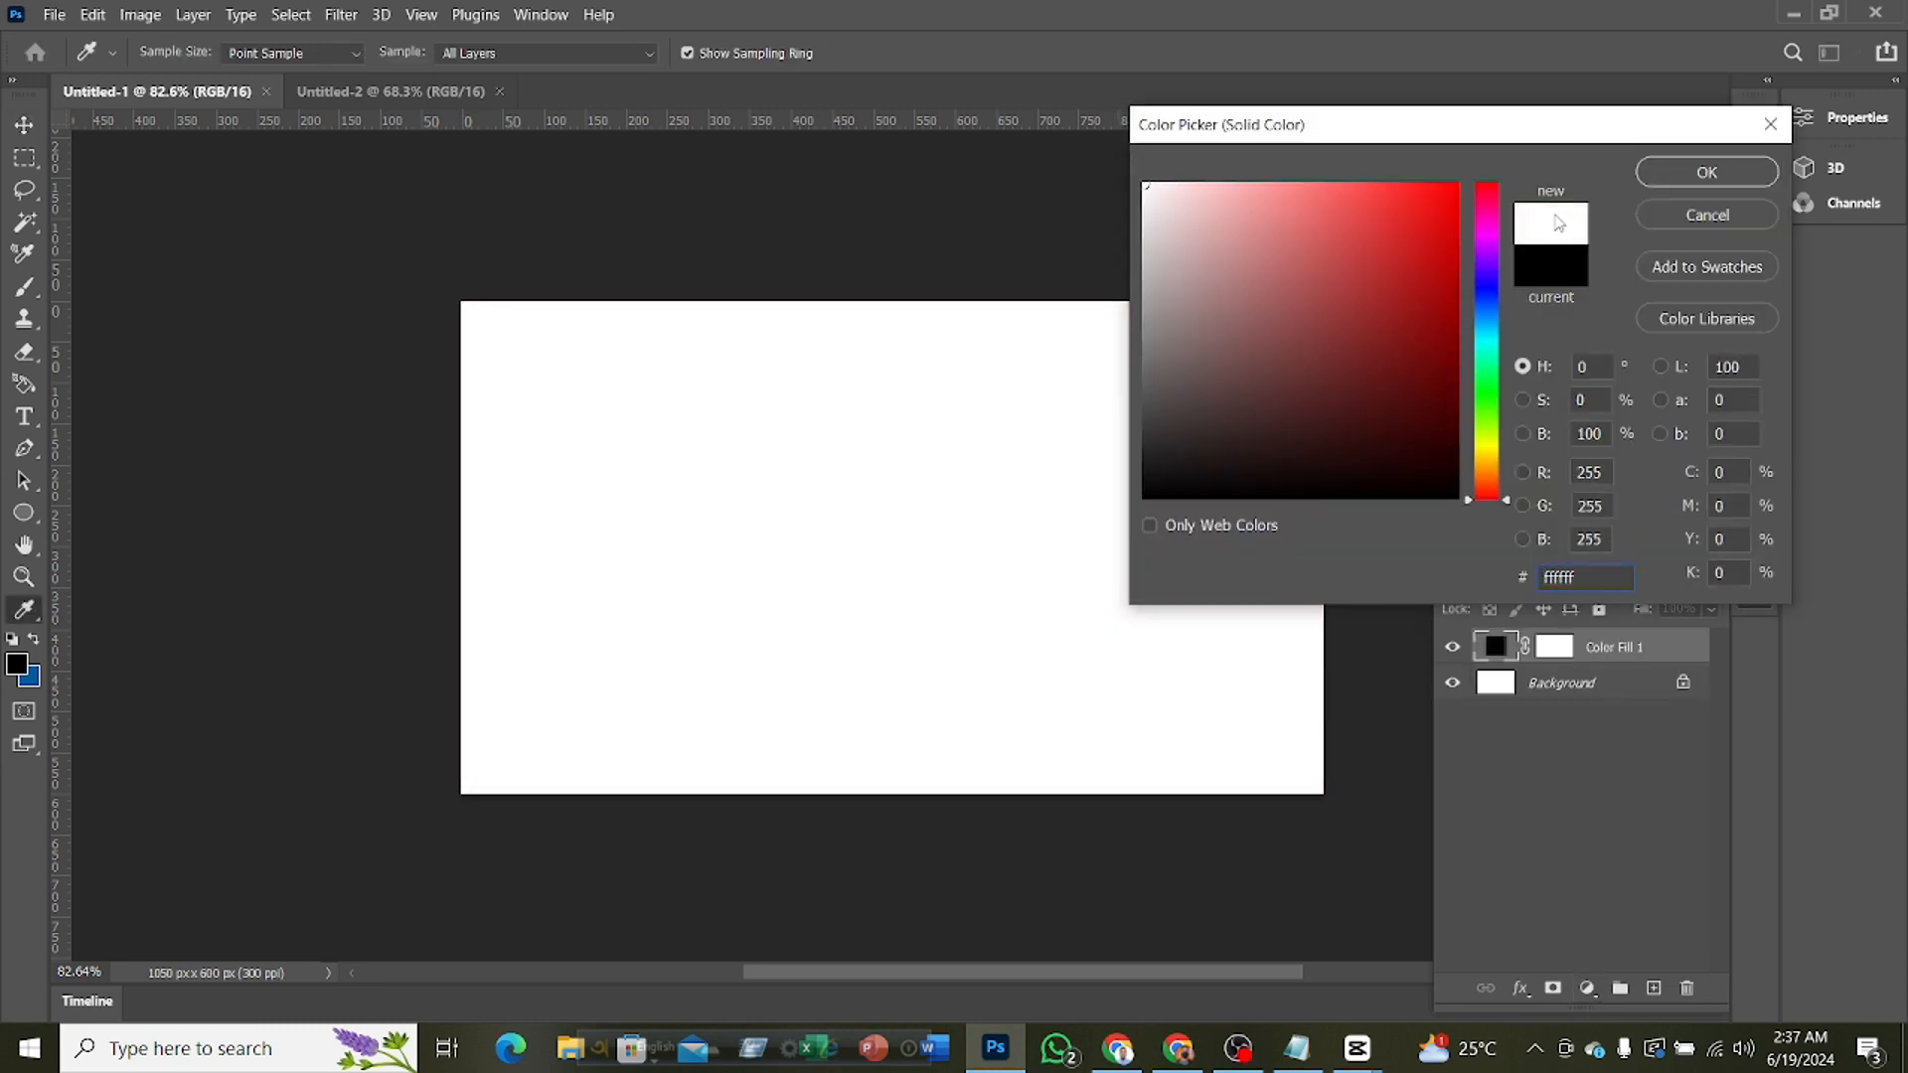
pyautogui.click(1666, 171)
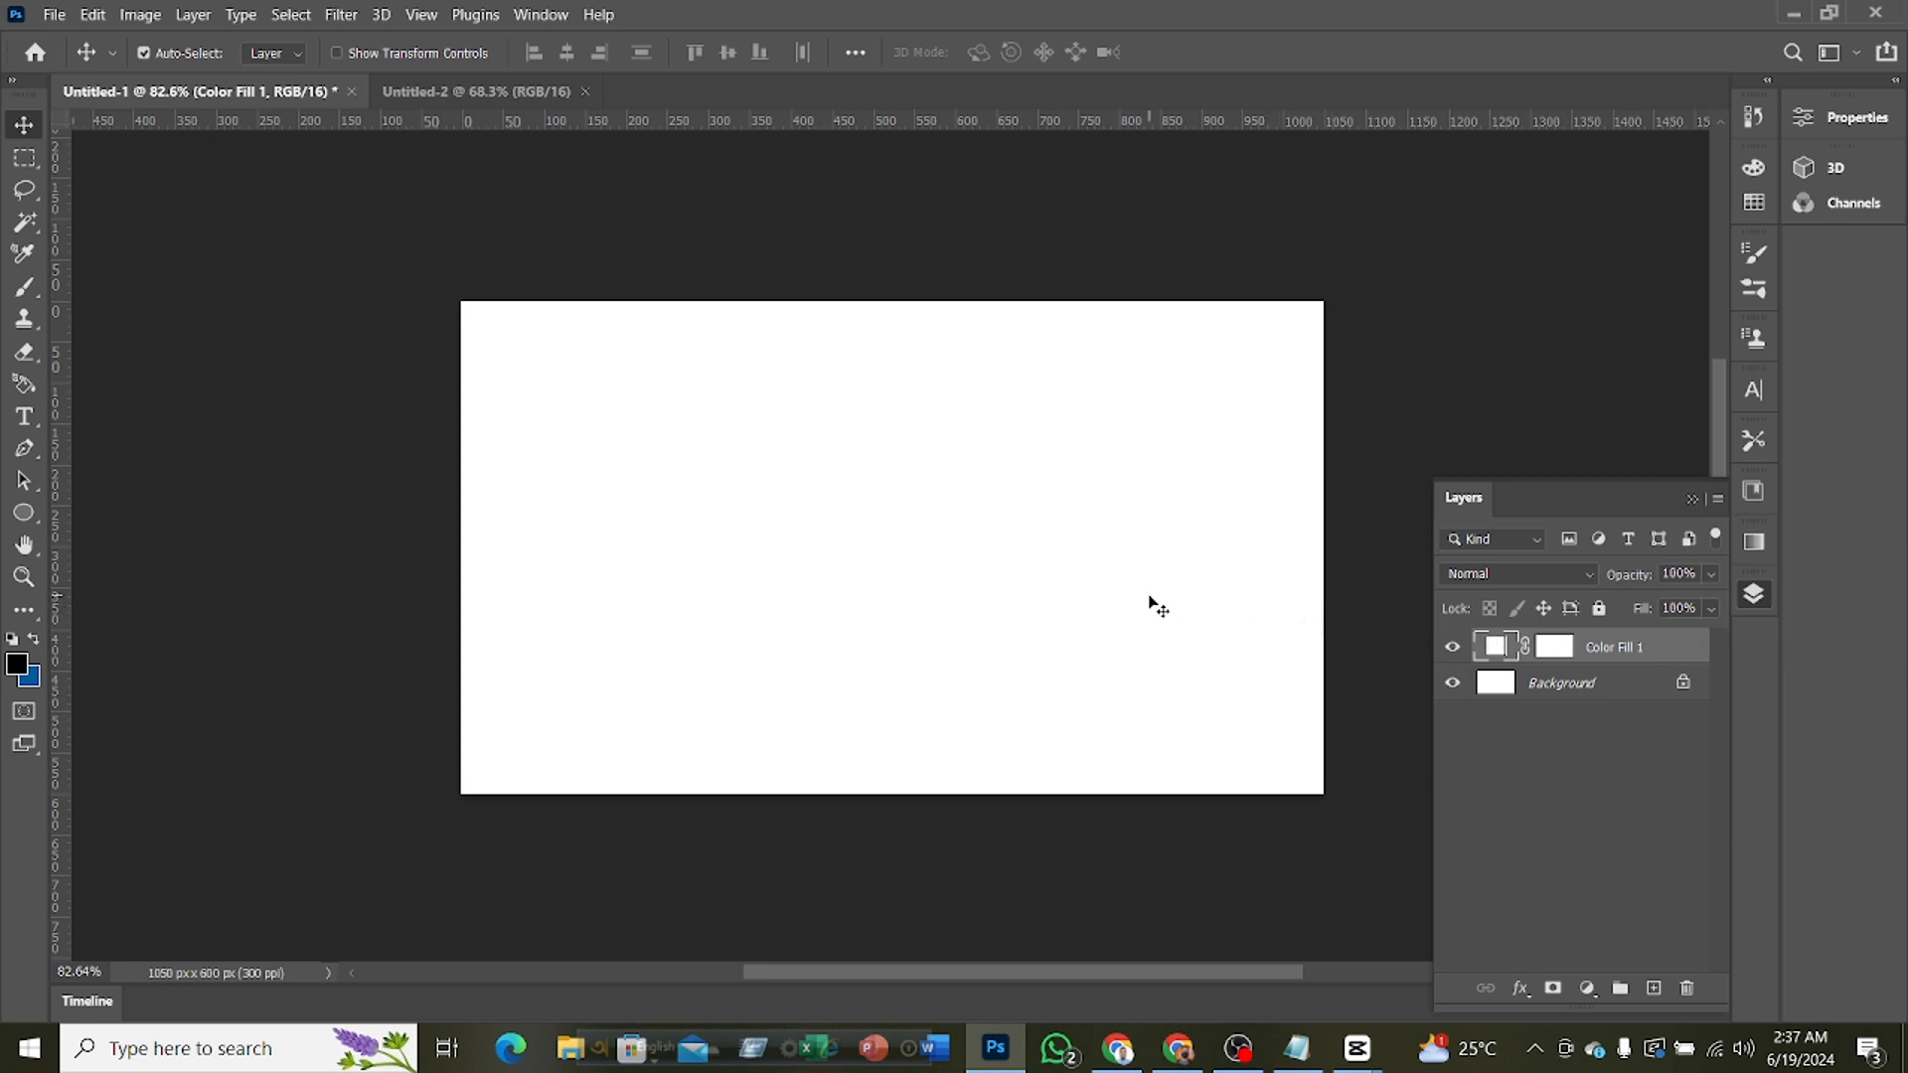
pyautogui.click(1429, 438)
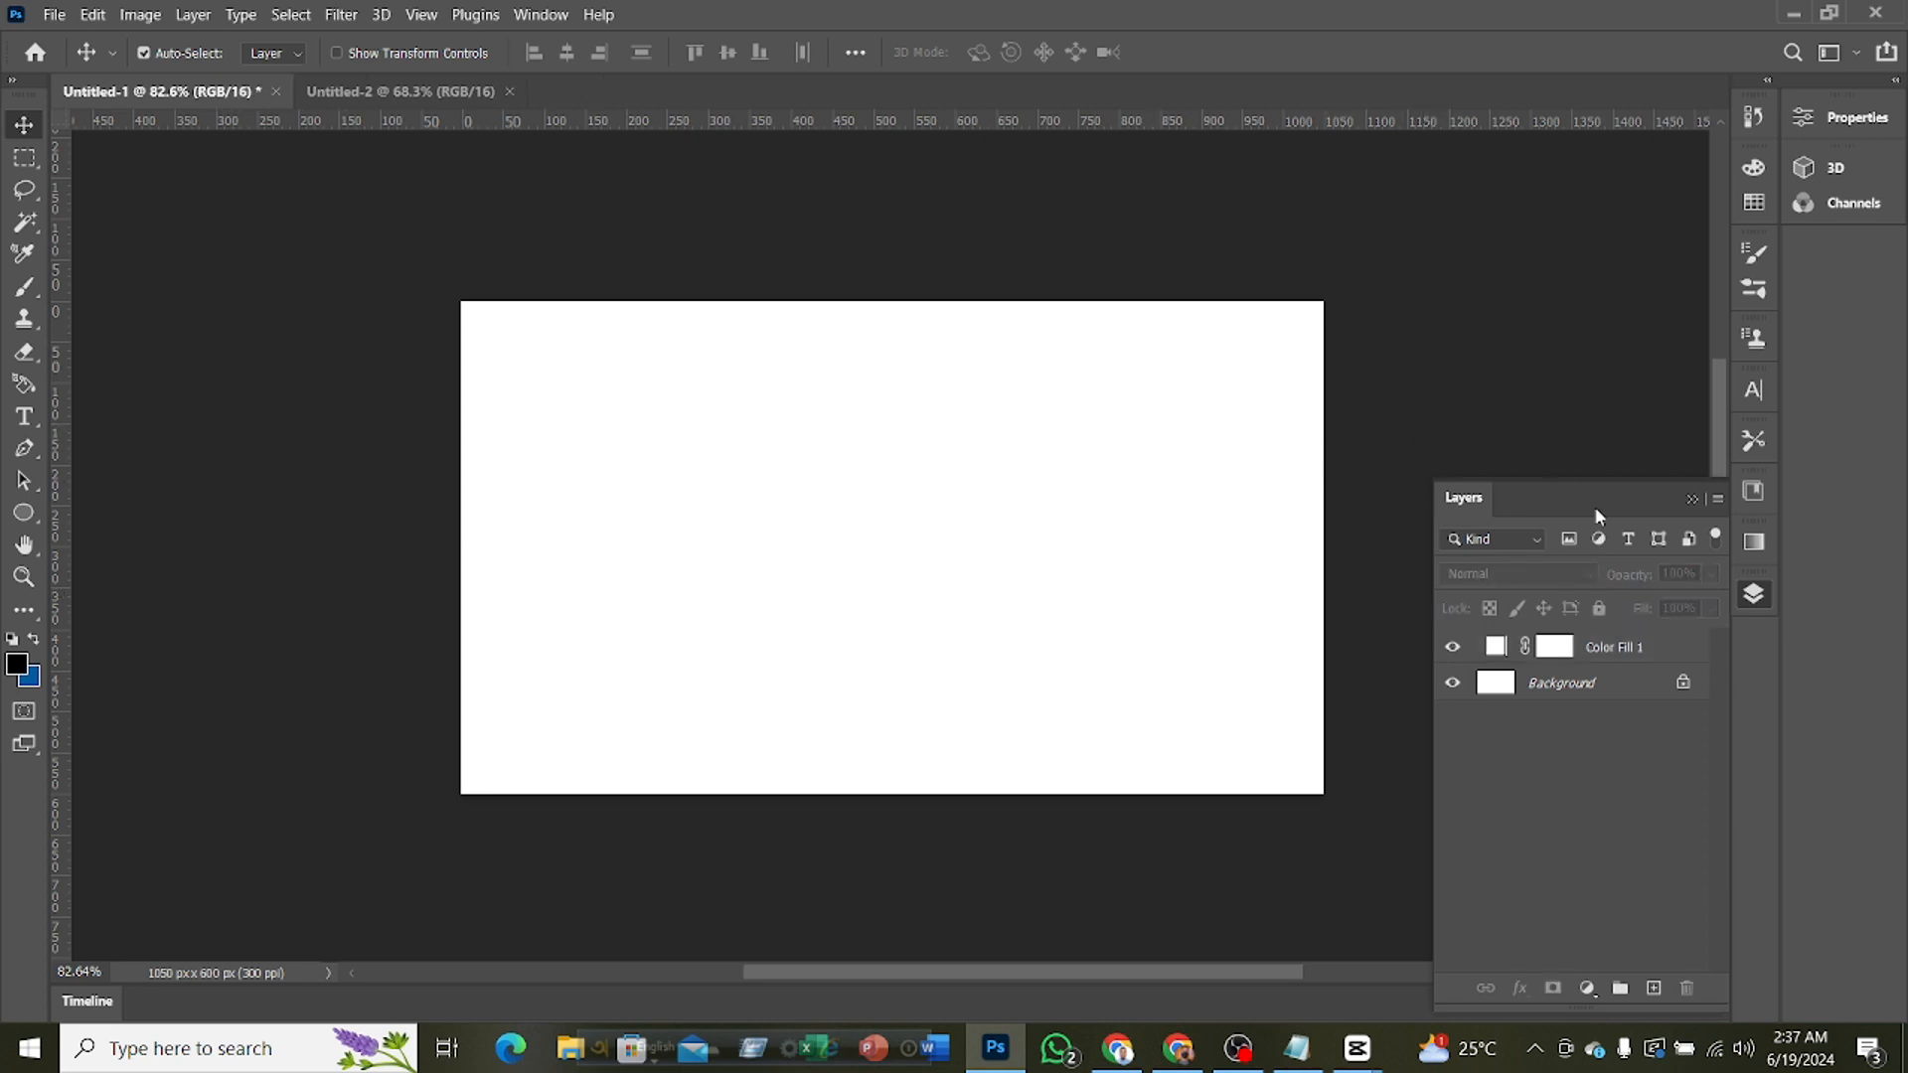
# Draw a rectangle about 548 x 396 px over the card's lower-right edge and round its corners to about 38 px
pyautogui.moveTo(1026, 974); pyautogui.dragTo(1083, 972)
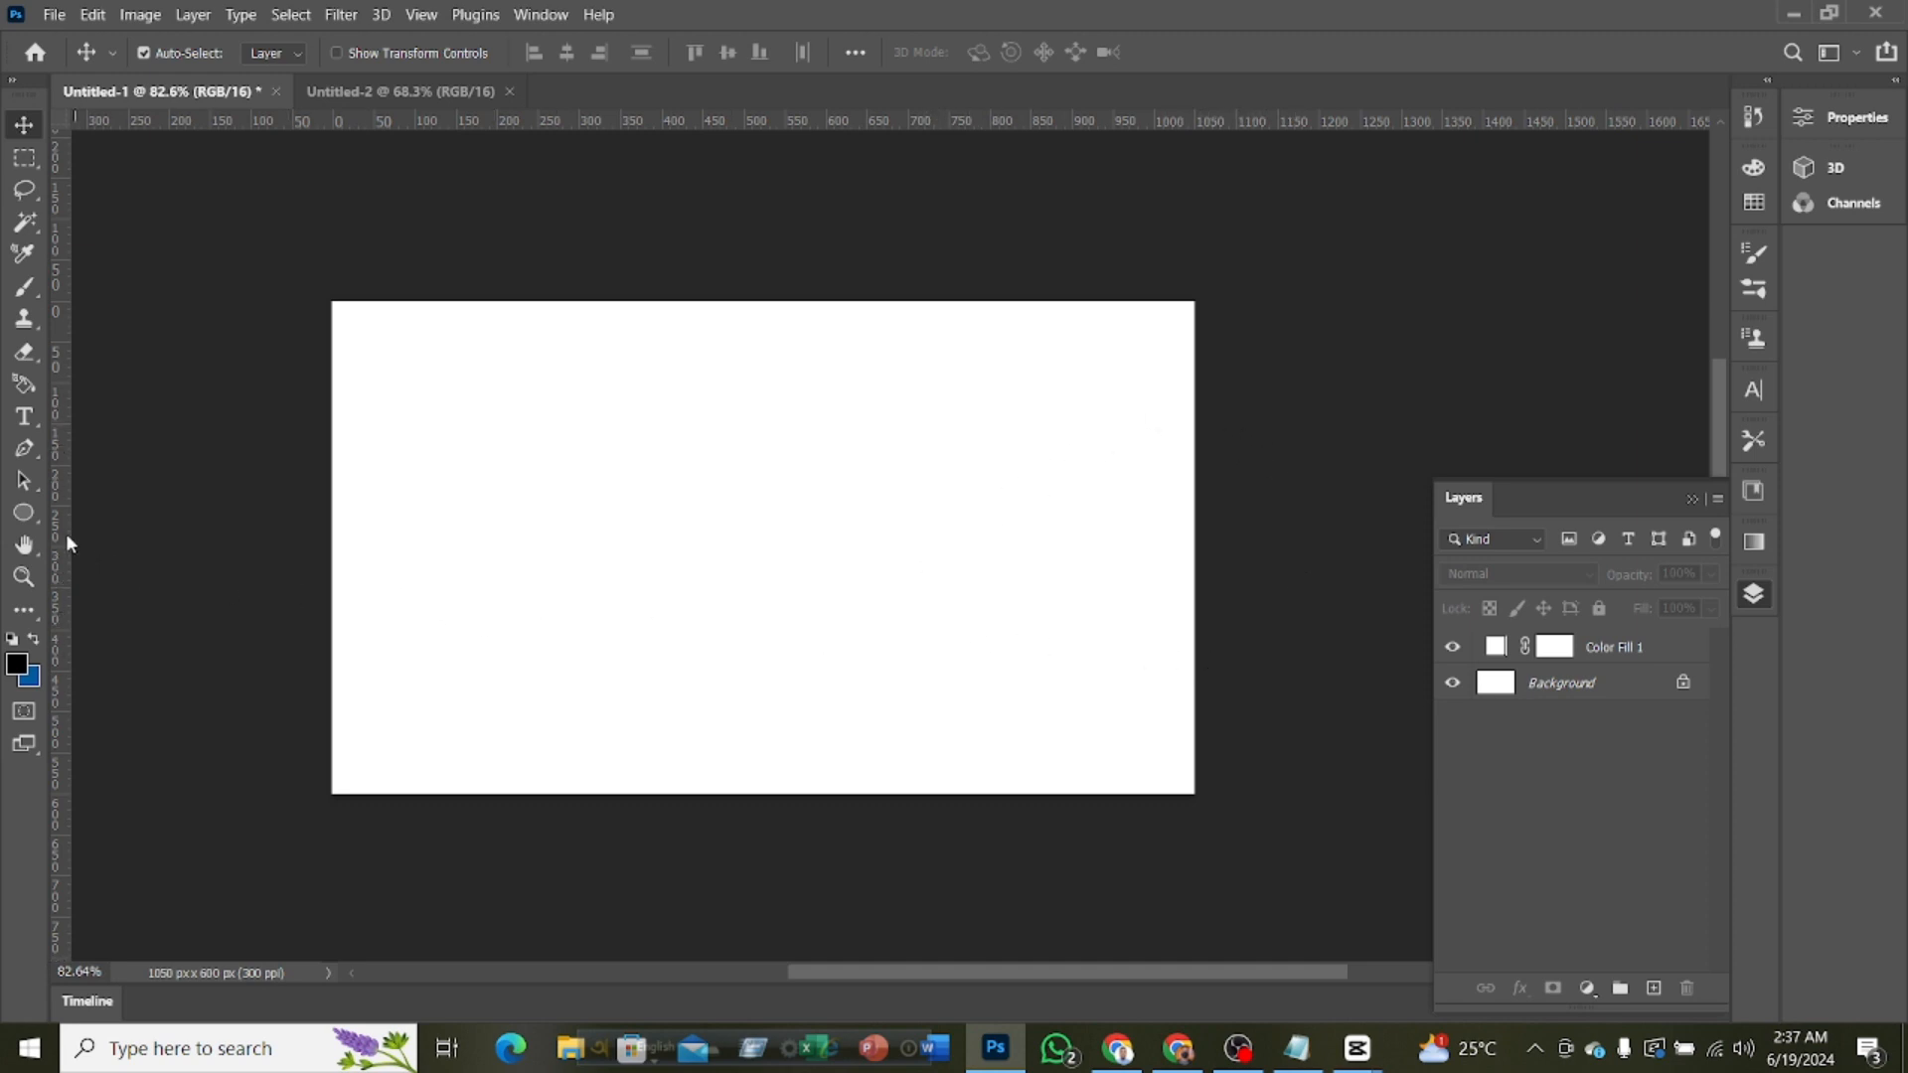
pyautogui.moveTo(24, 515); pyautogui.dragTo(132, 517)
pyautogui.moveTo(873, 455); pyautogui.dragTo(1321, 779)
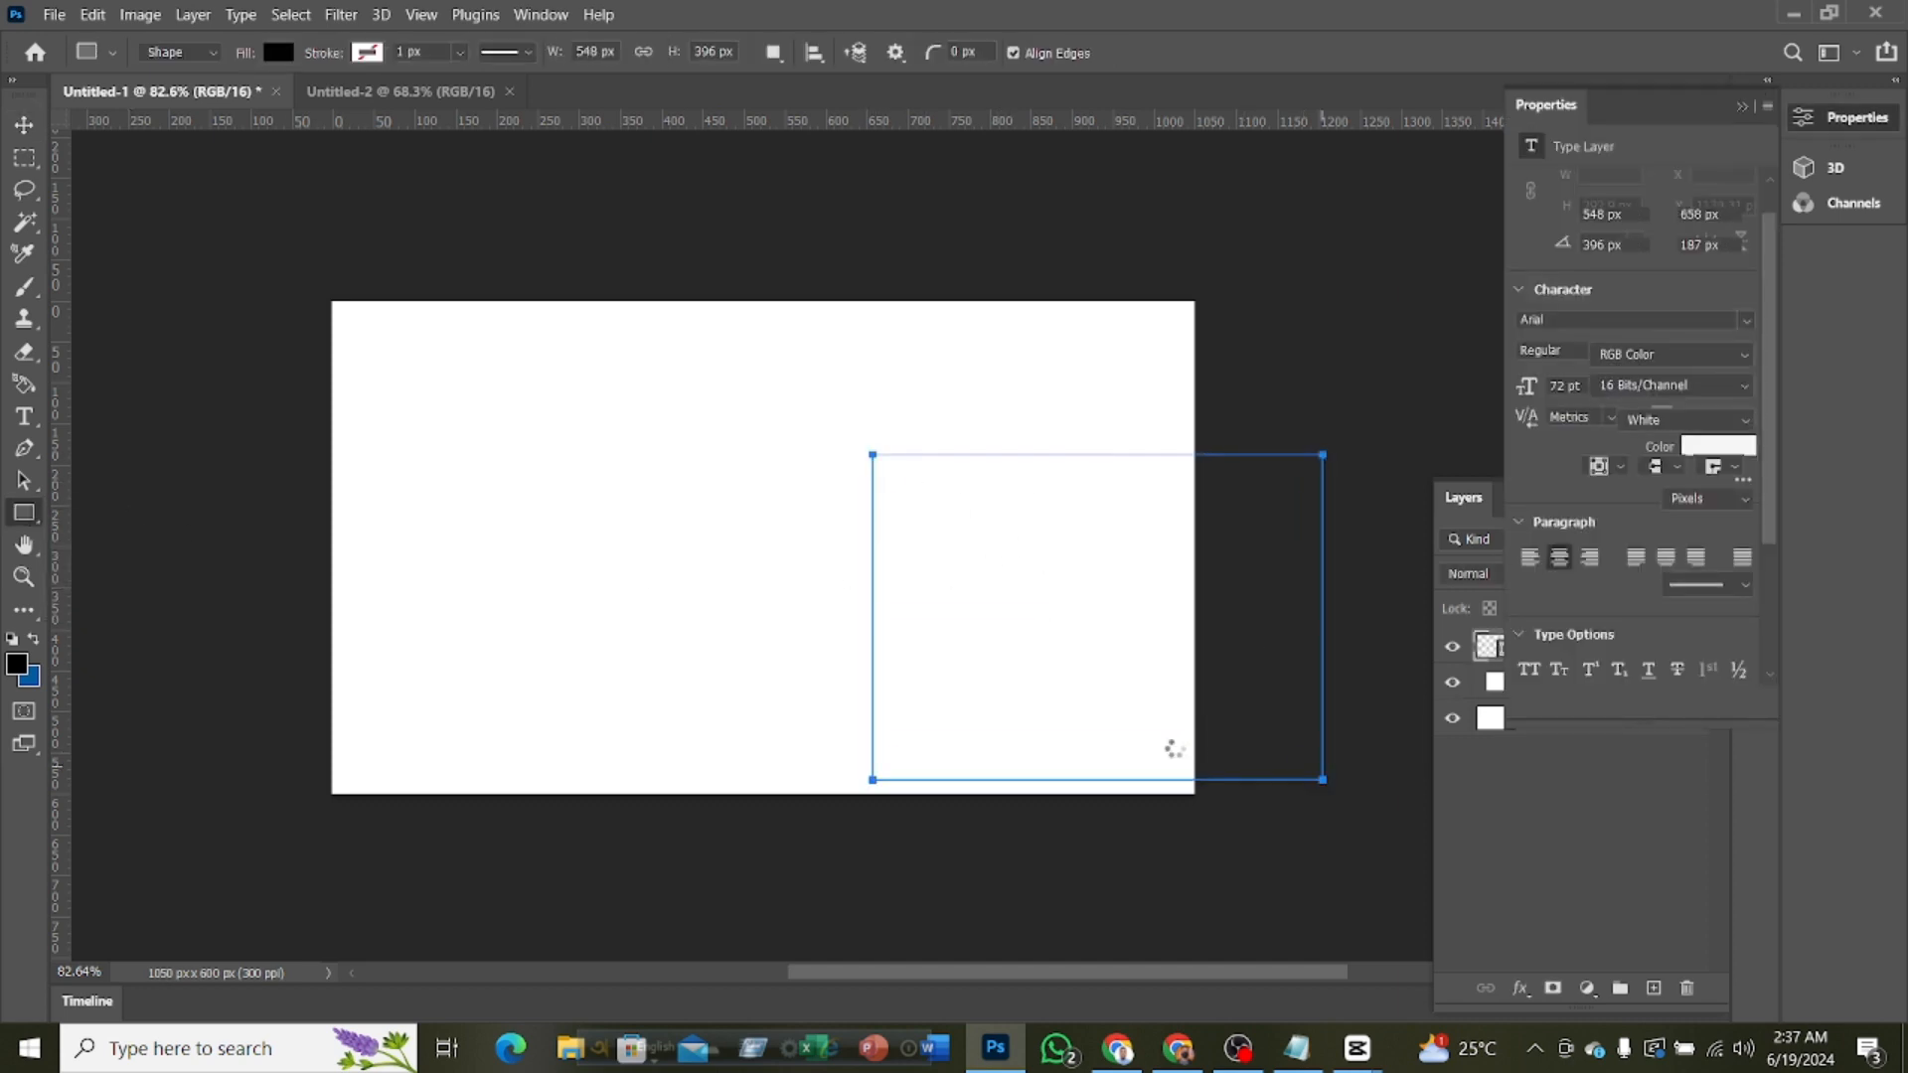
pyautogui.moveTo(895, 477)
pyautogui.mouseDown()
pyautogui.moveTo(922, 507)
pyautogui.moveTo(902, 495)
pyautogui.mouseUp()
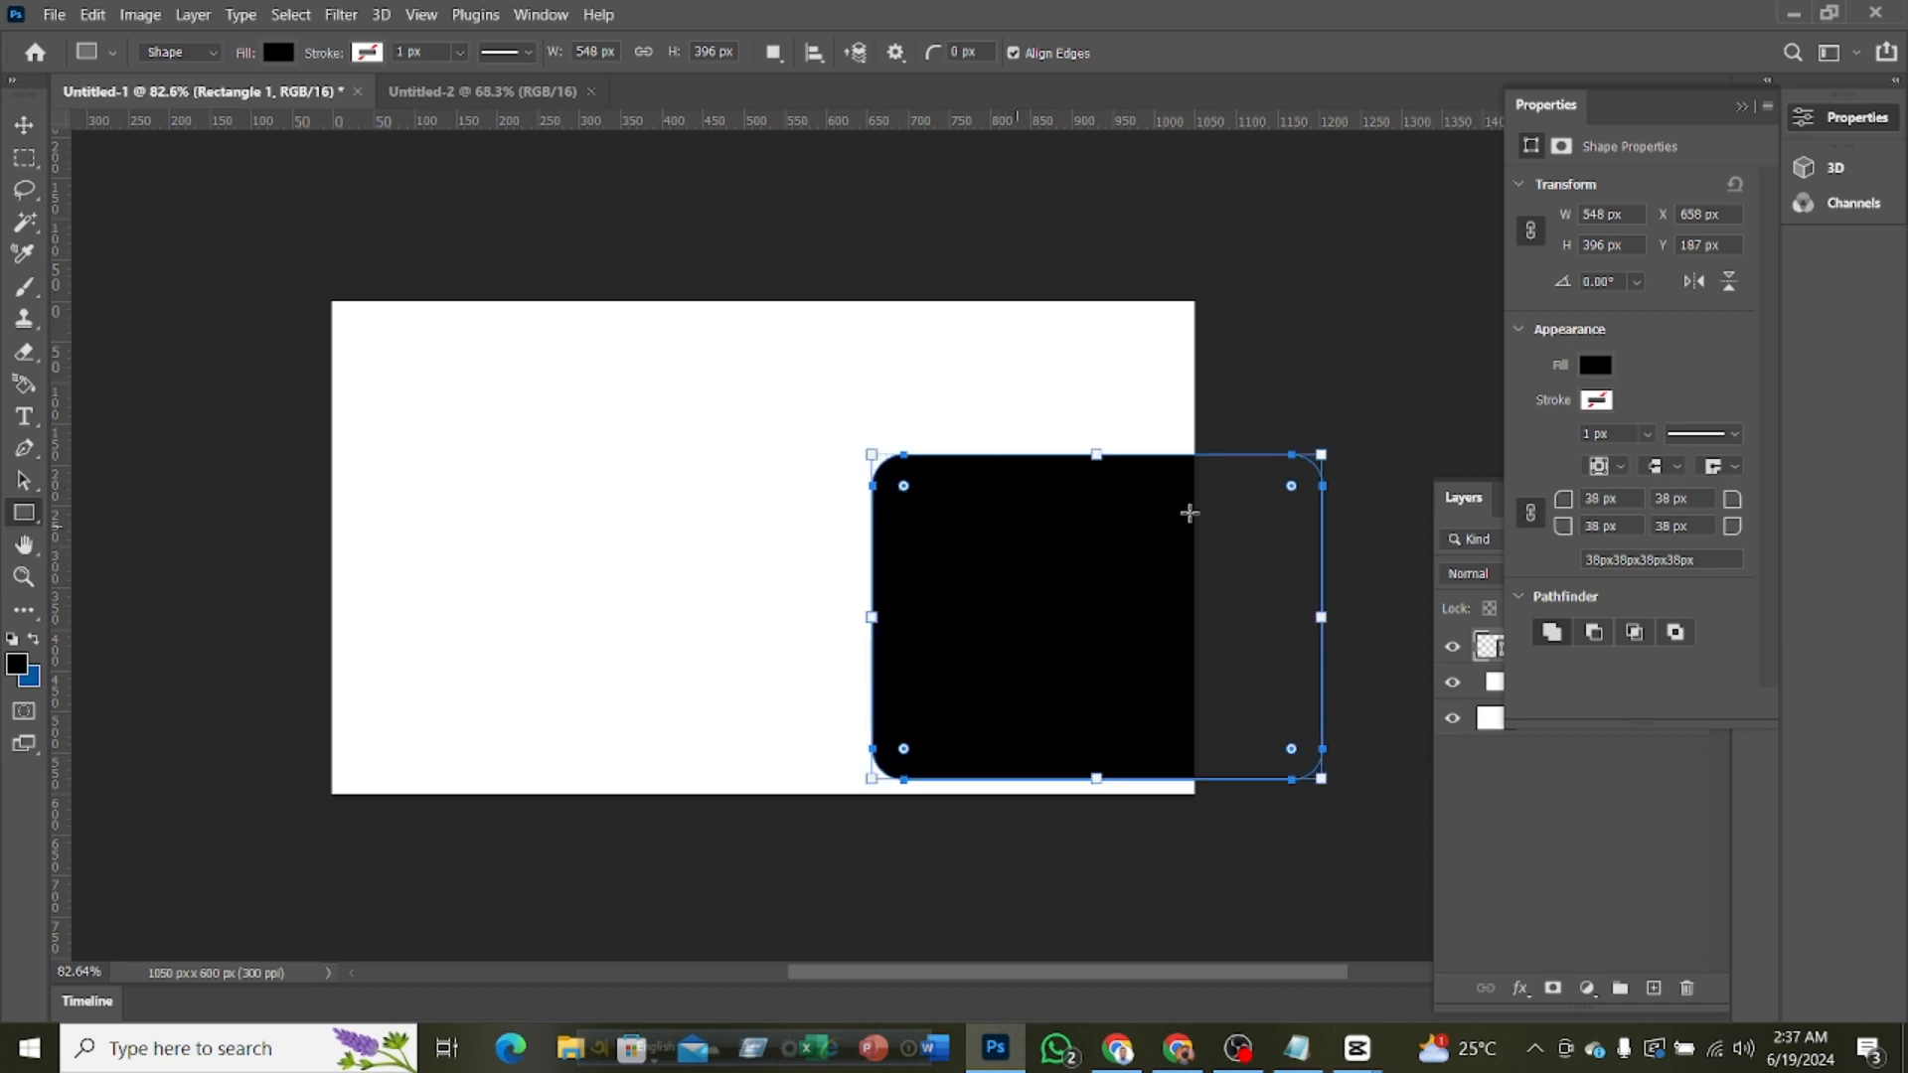
# Change the rounded rectangle's fill to a very dark purple with a hue of 263°
pyautogui.click(278, 54)
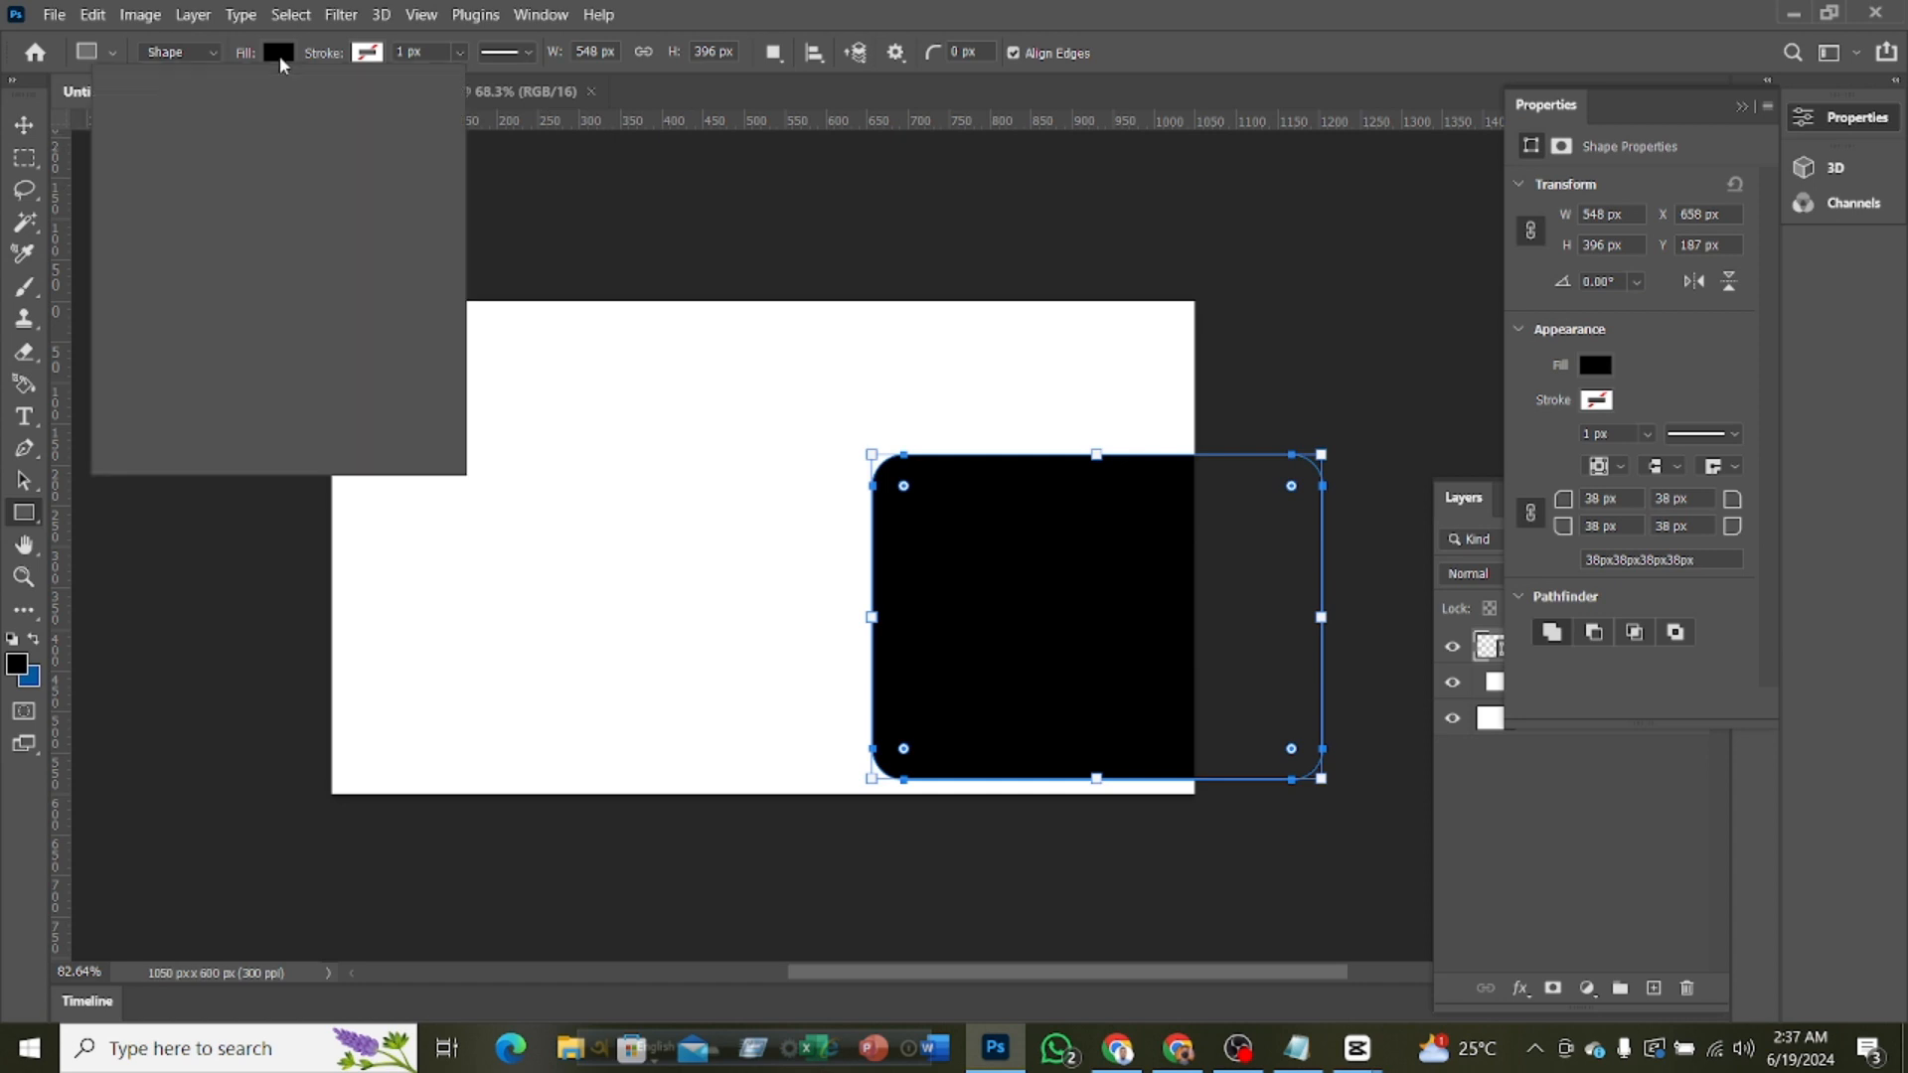
pyautogui.click(432, 100)
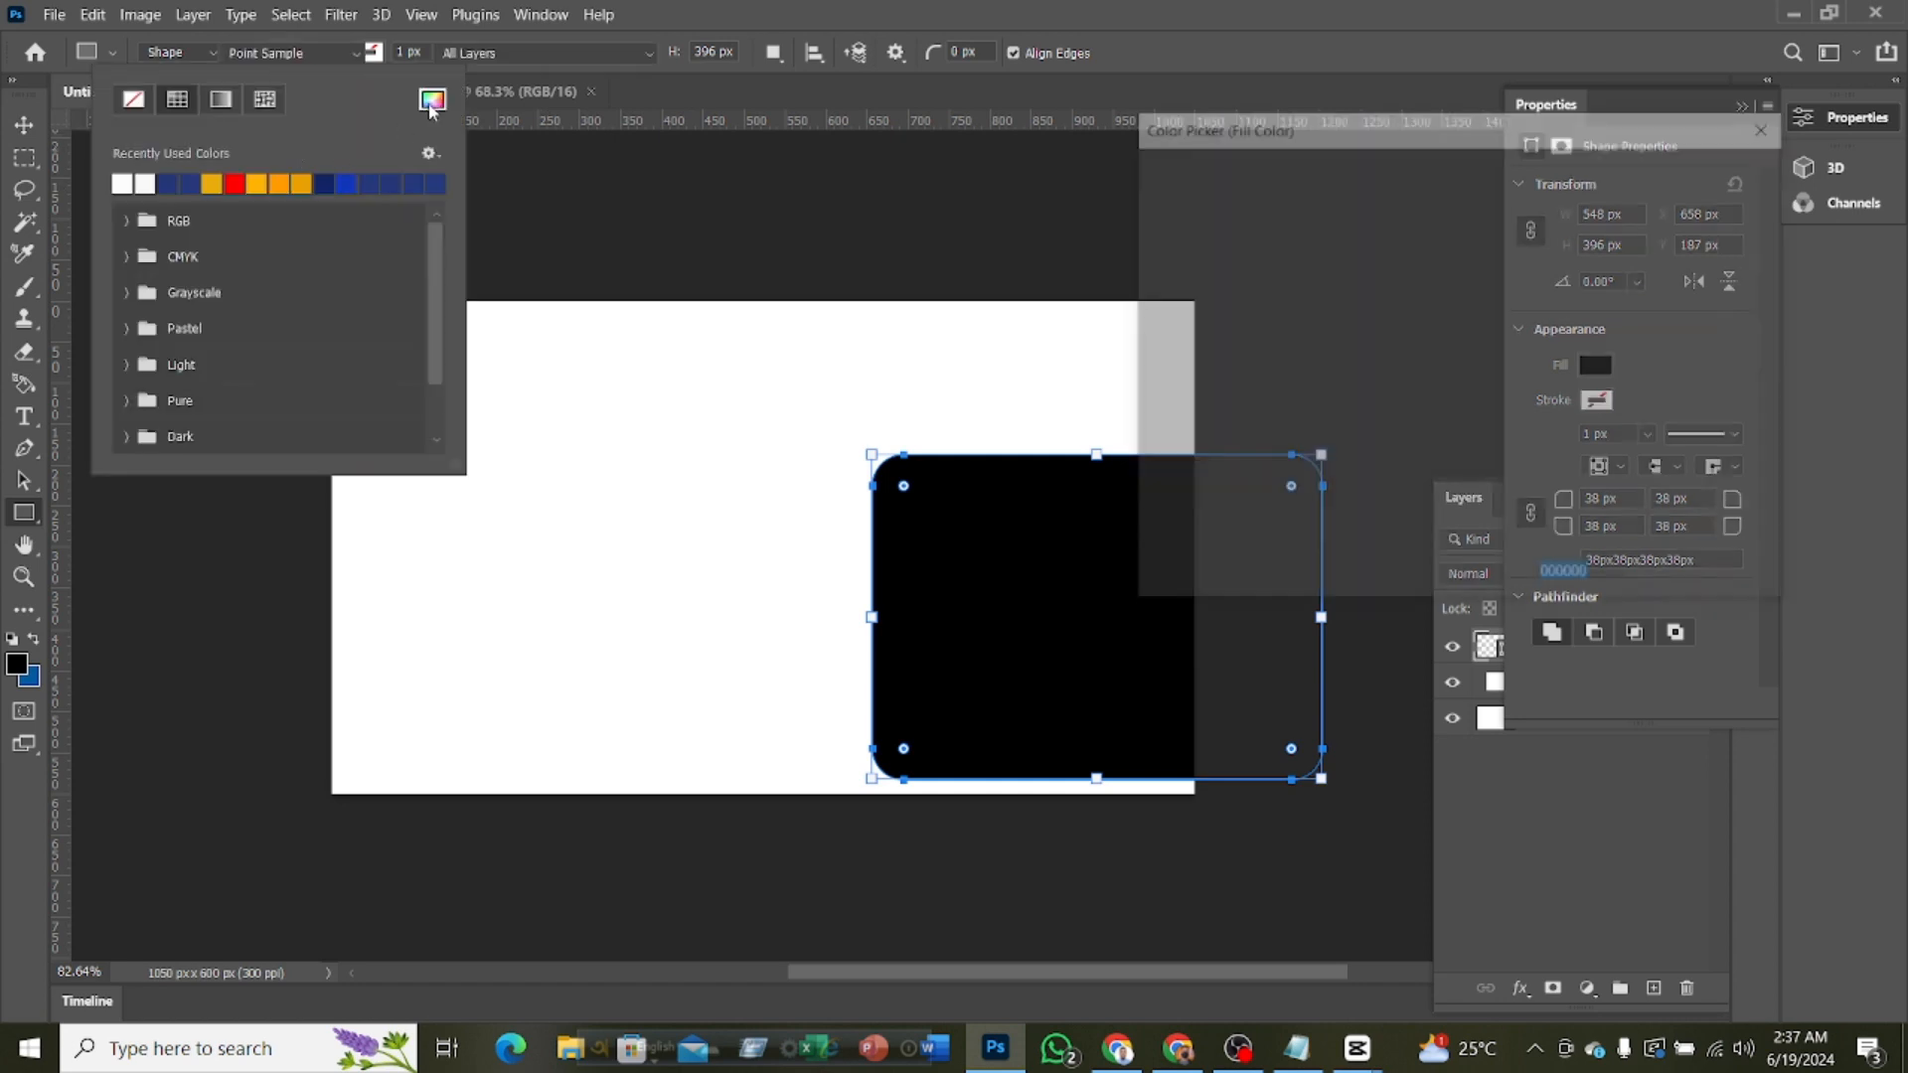
pyautogui.click(1491, 309)
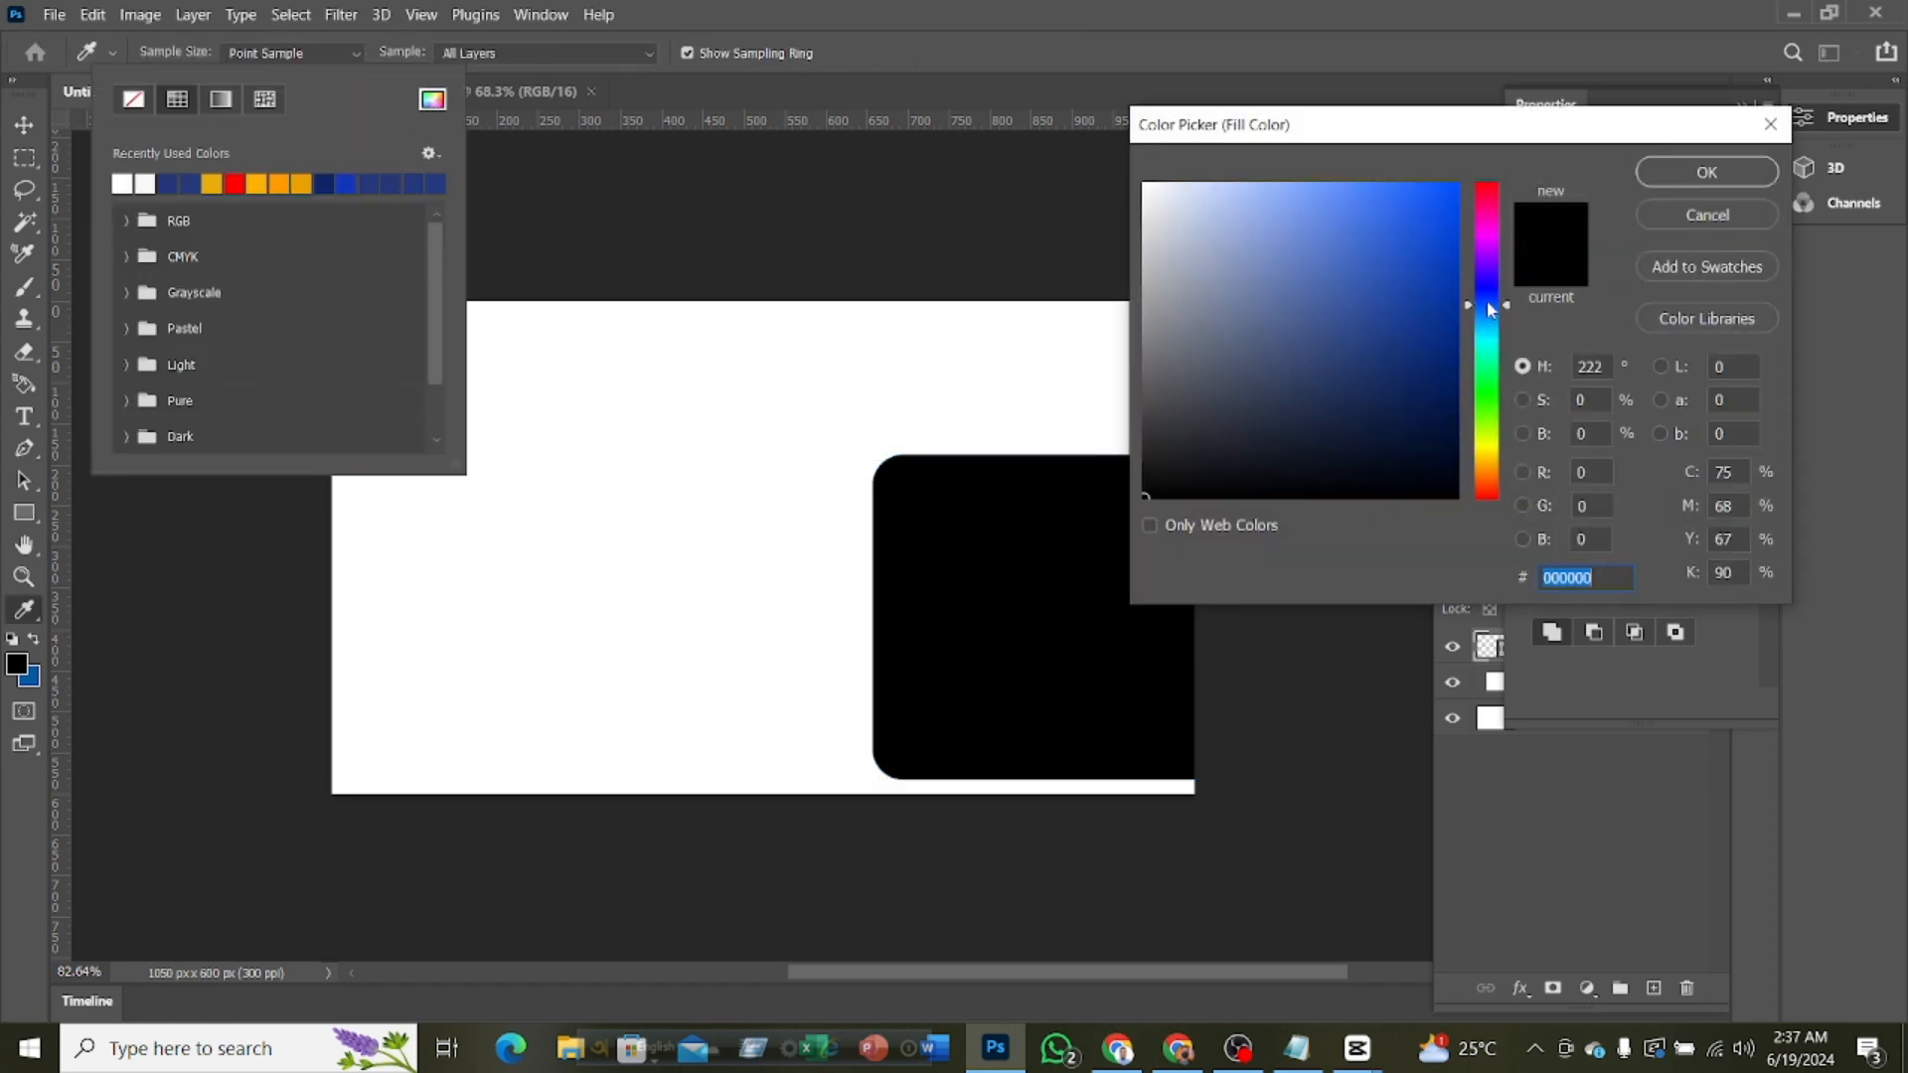
pyautogui.click(1489, 295)
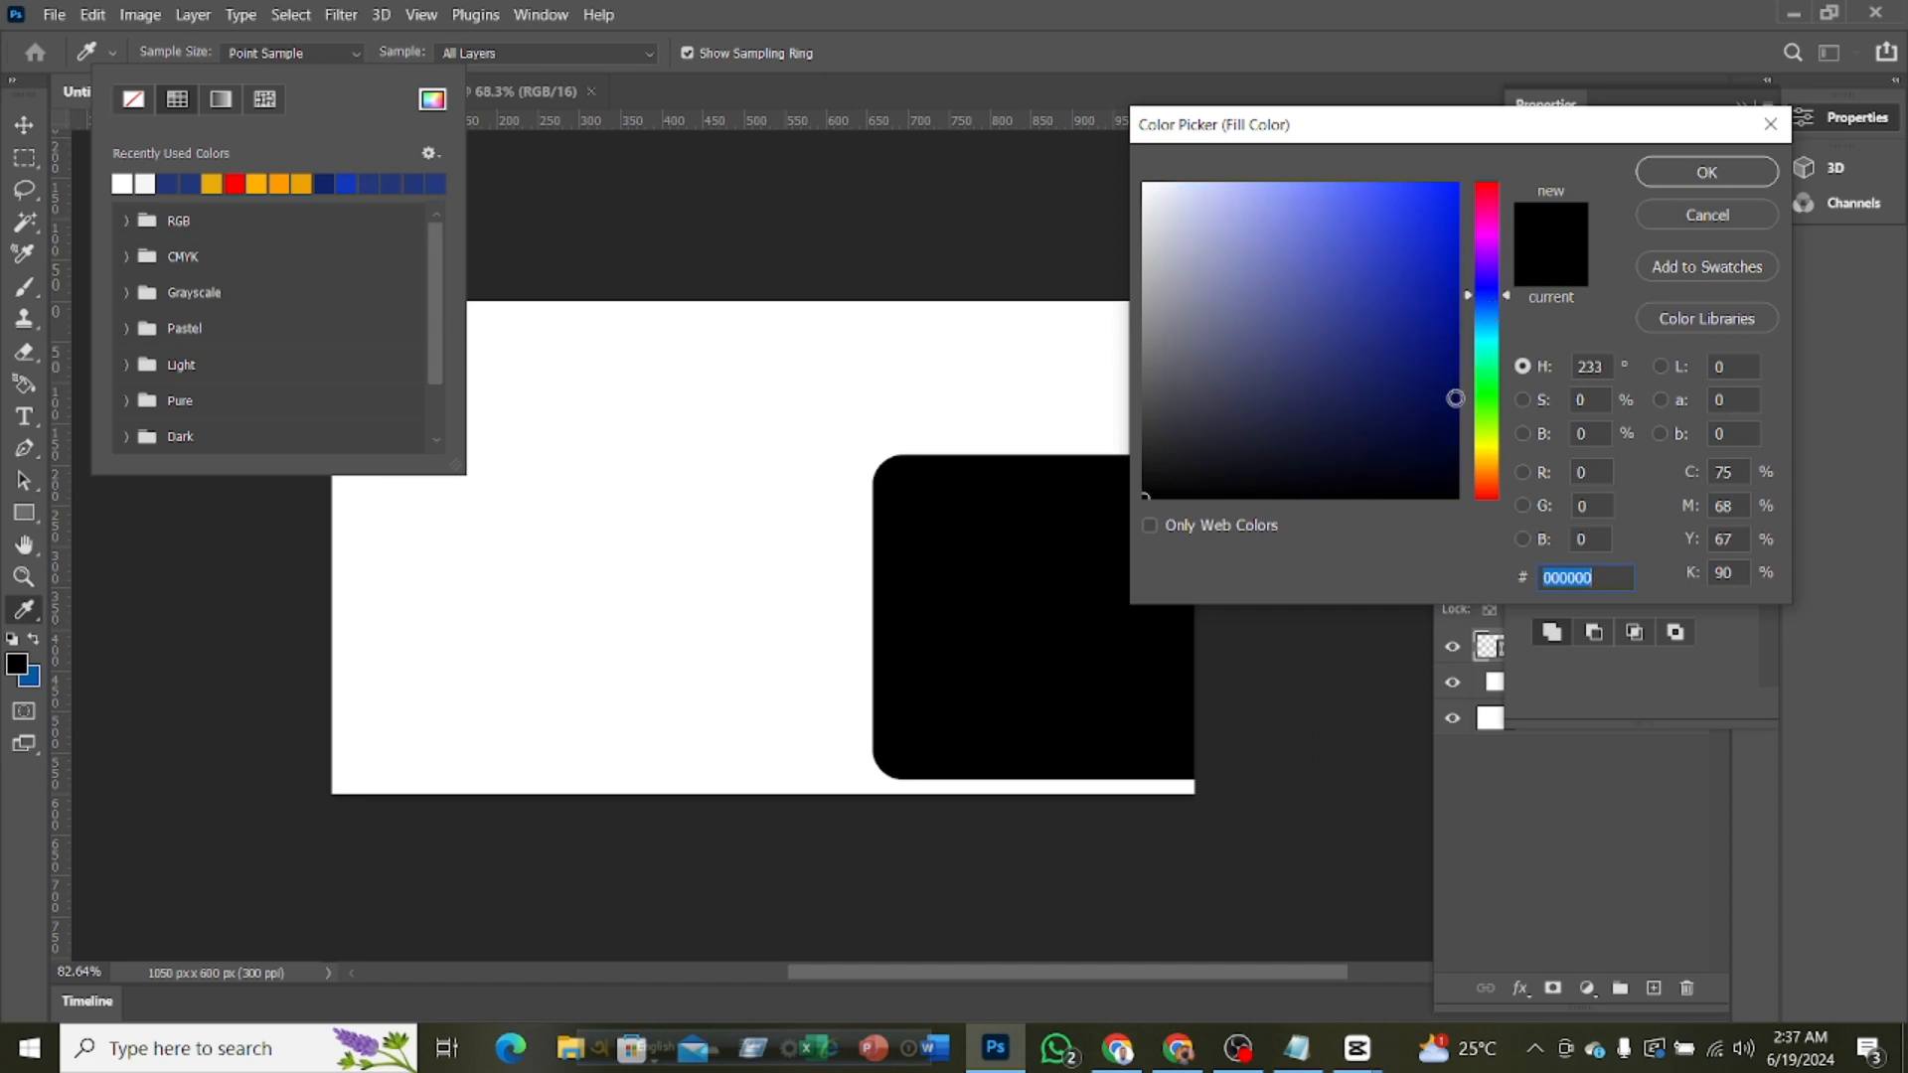
pyautogui.click(1459, 417)
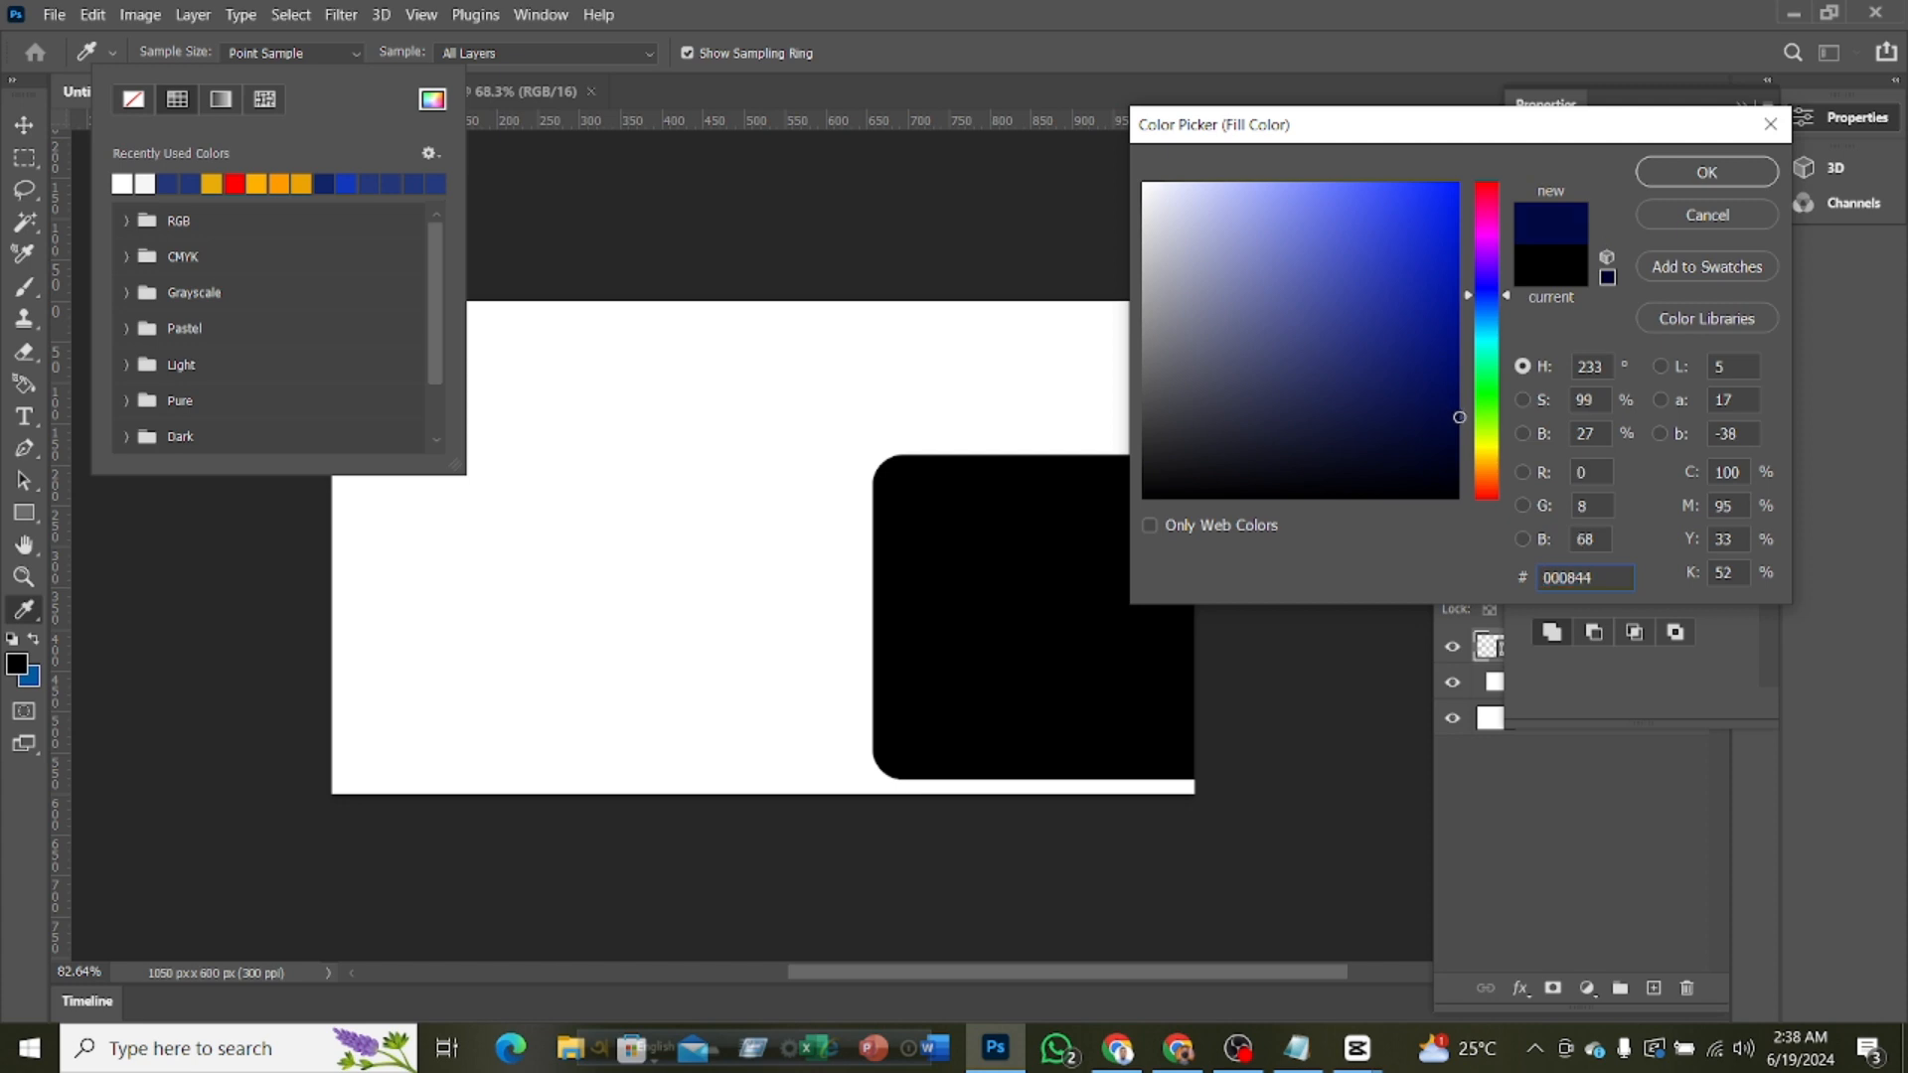
pyautogui.click(1494, 282)
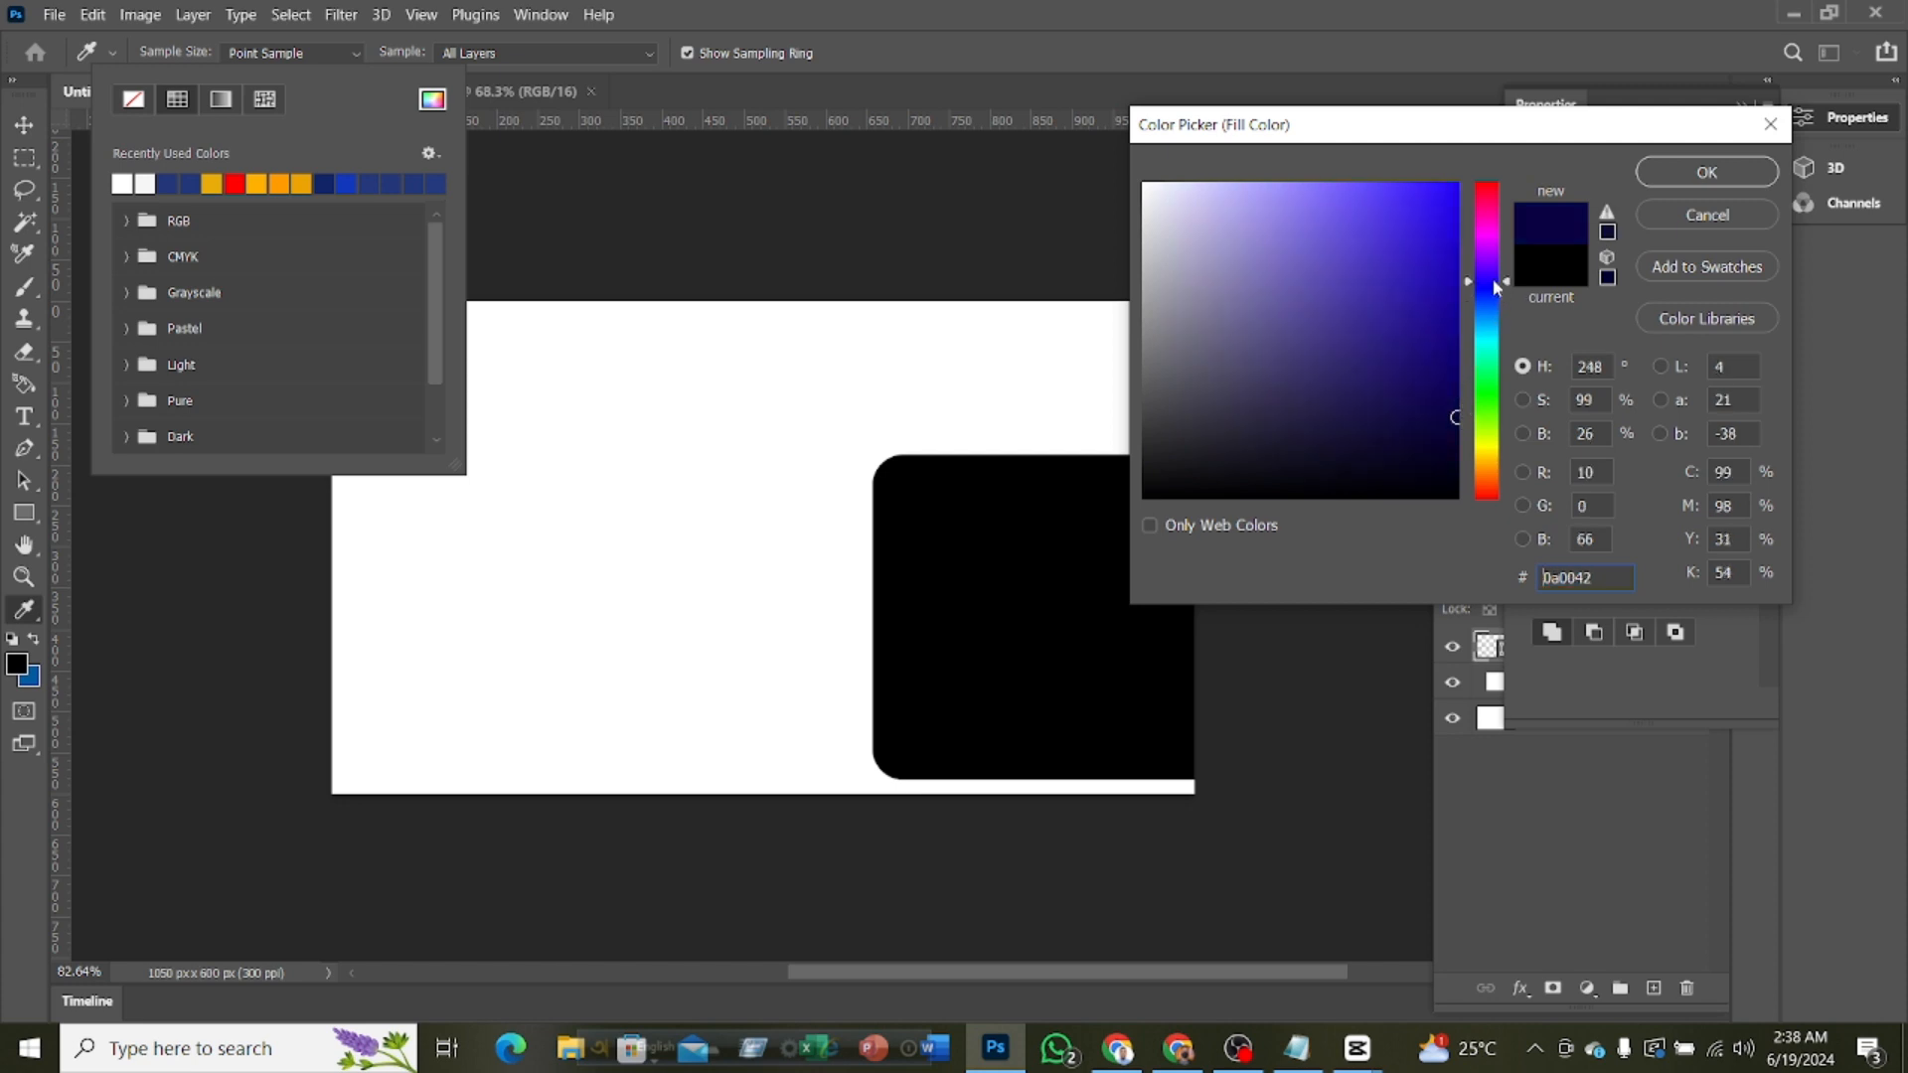
pyautogui.moveTo(1495, 286); pyautogui.dragTo(1489, 276)
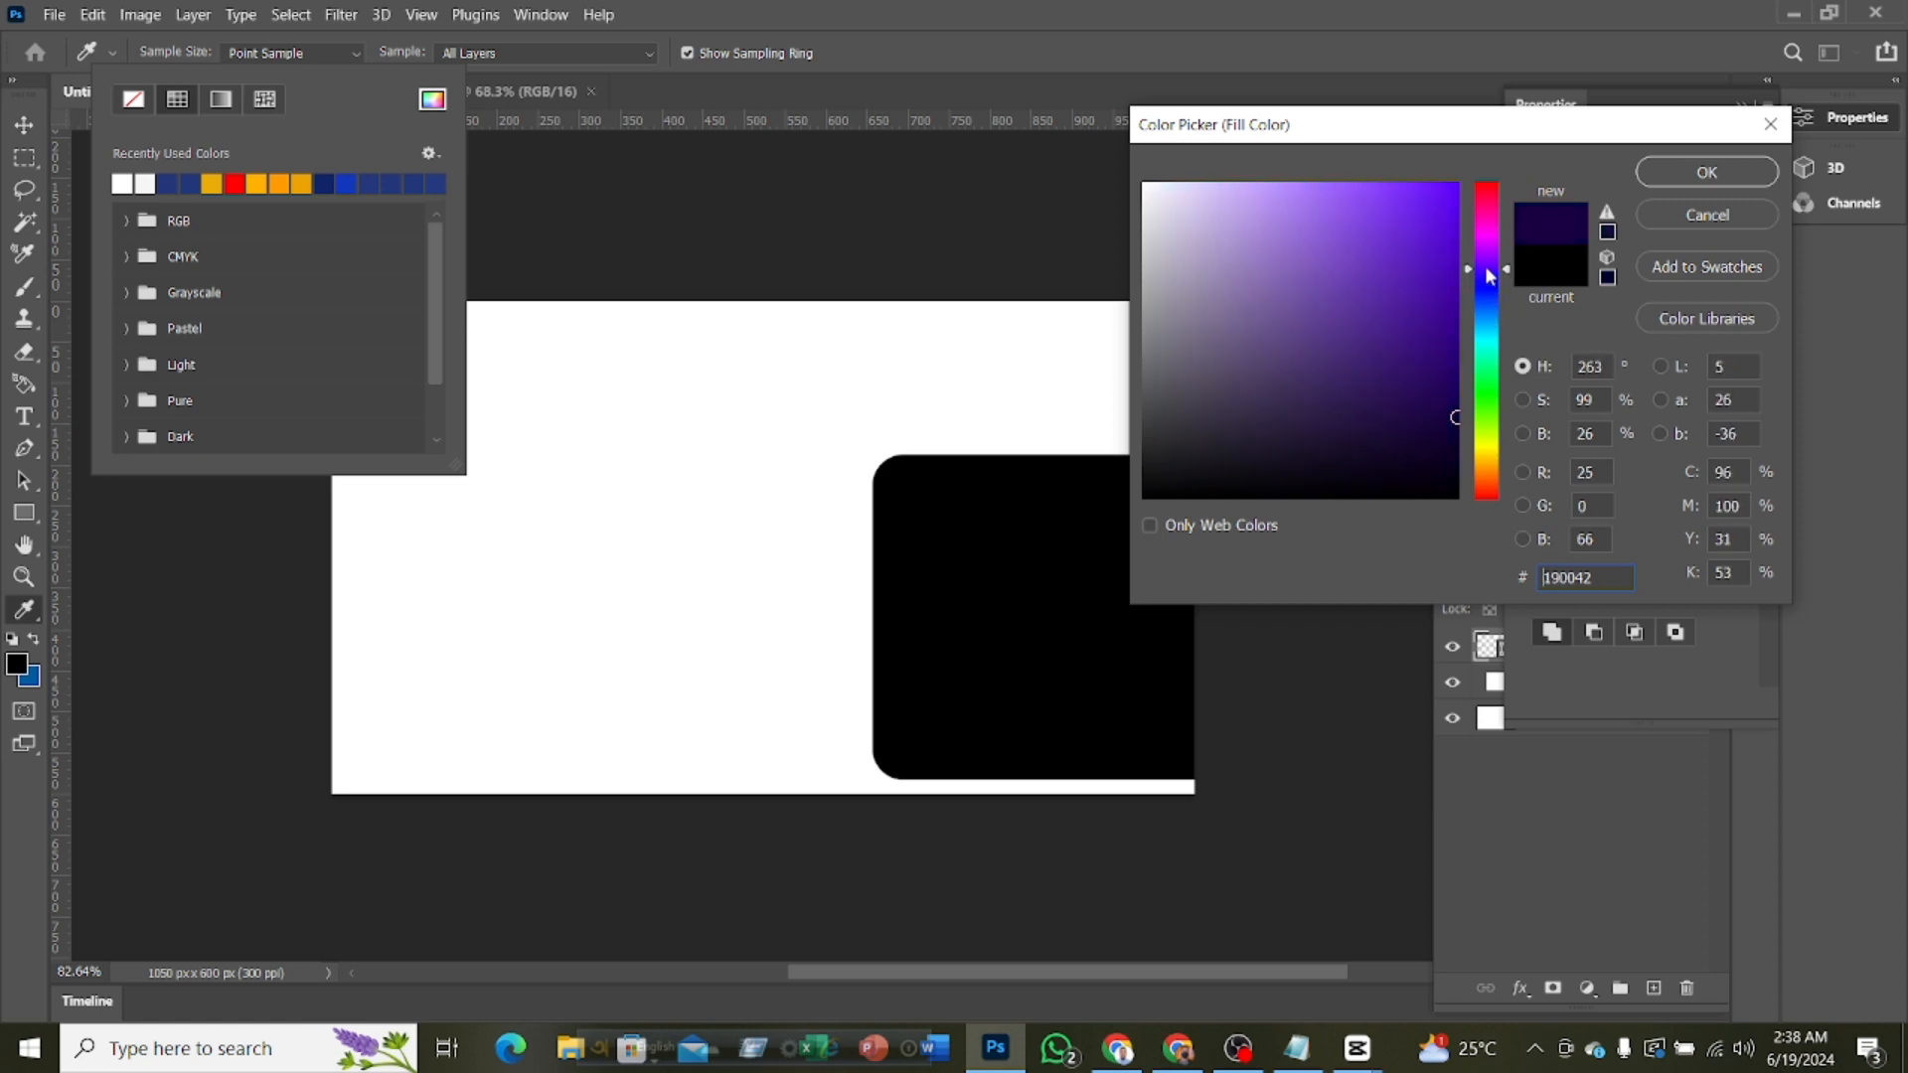
pyautogui.click(1452, 438)
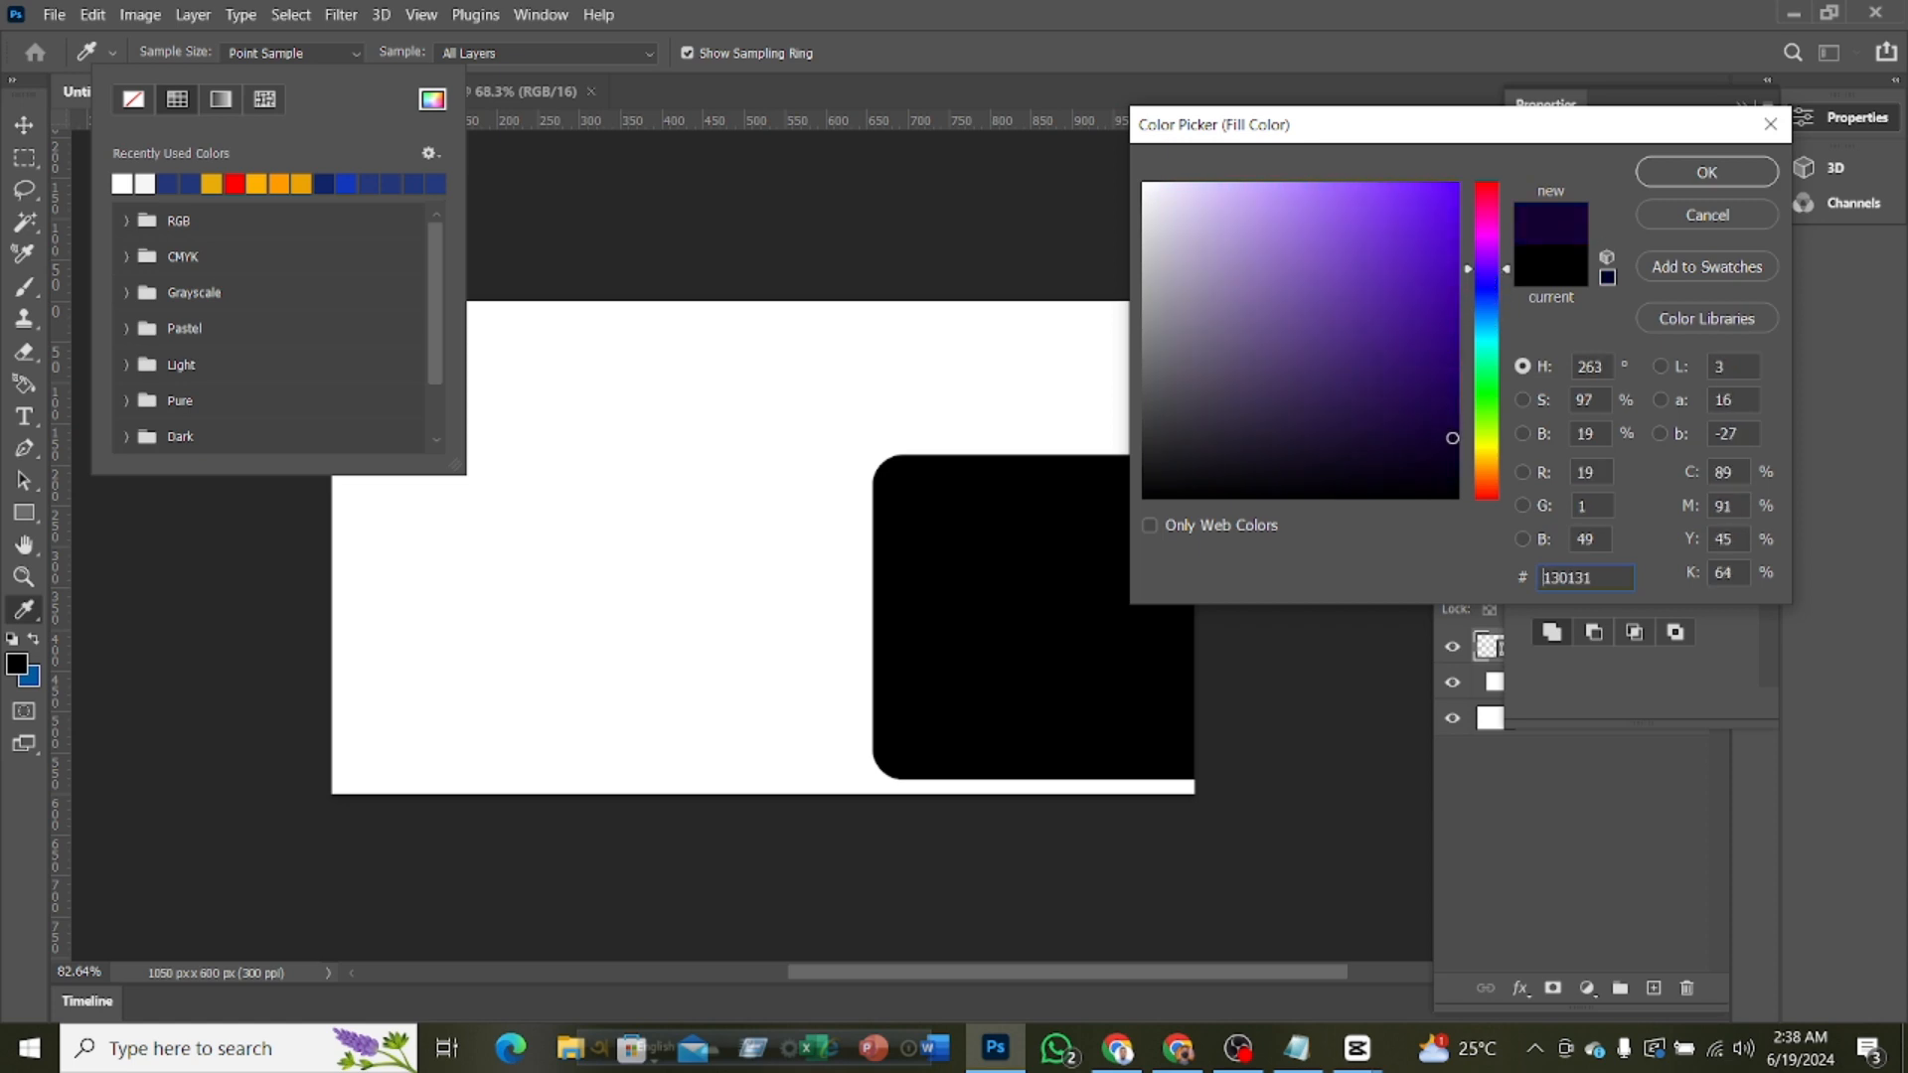
pyautogui.moveTo(1455, 438); pyautogui.dragTo(1459, 440)
pyautogui.click(1695, 173)
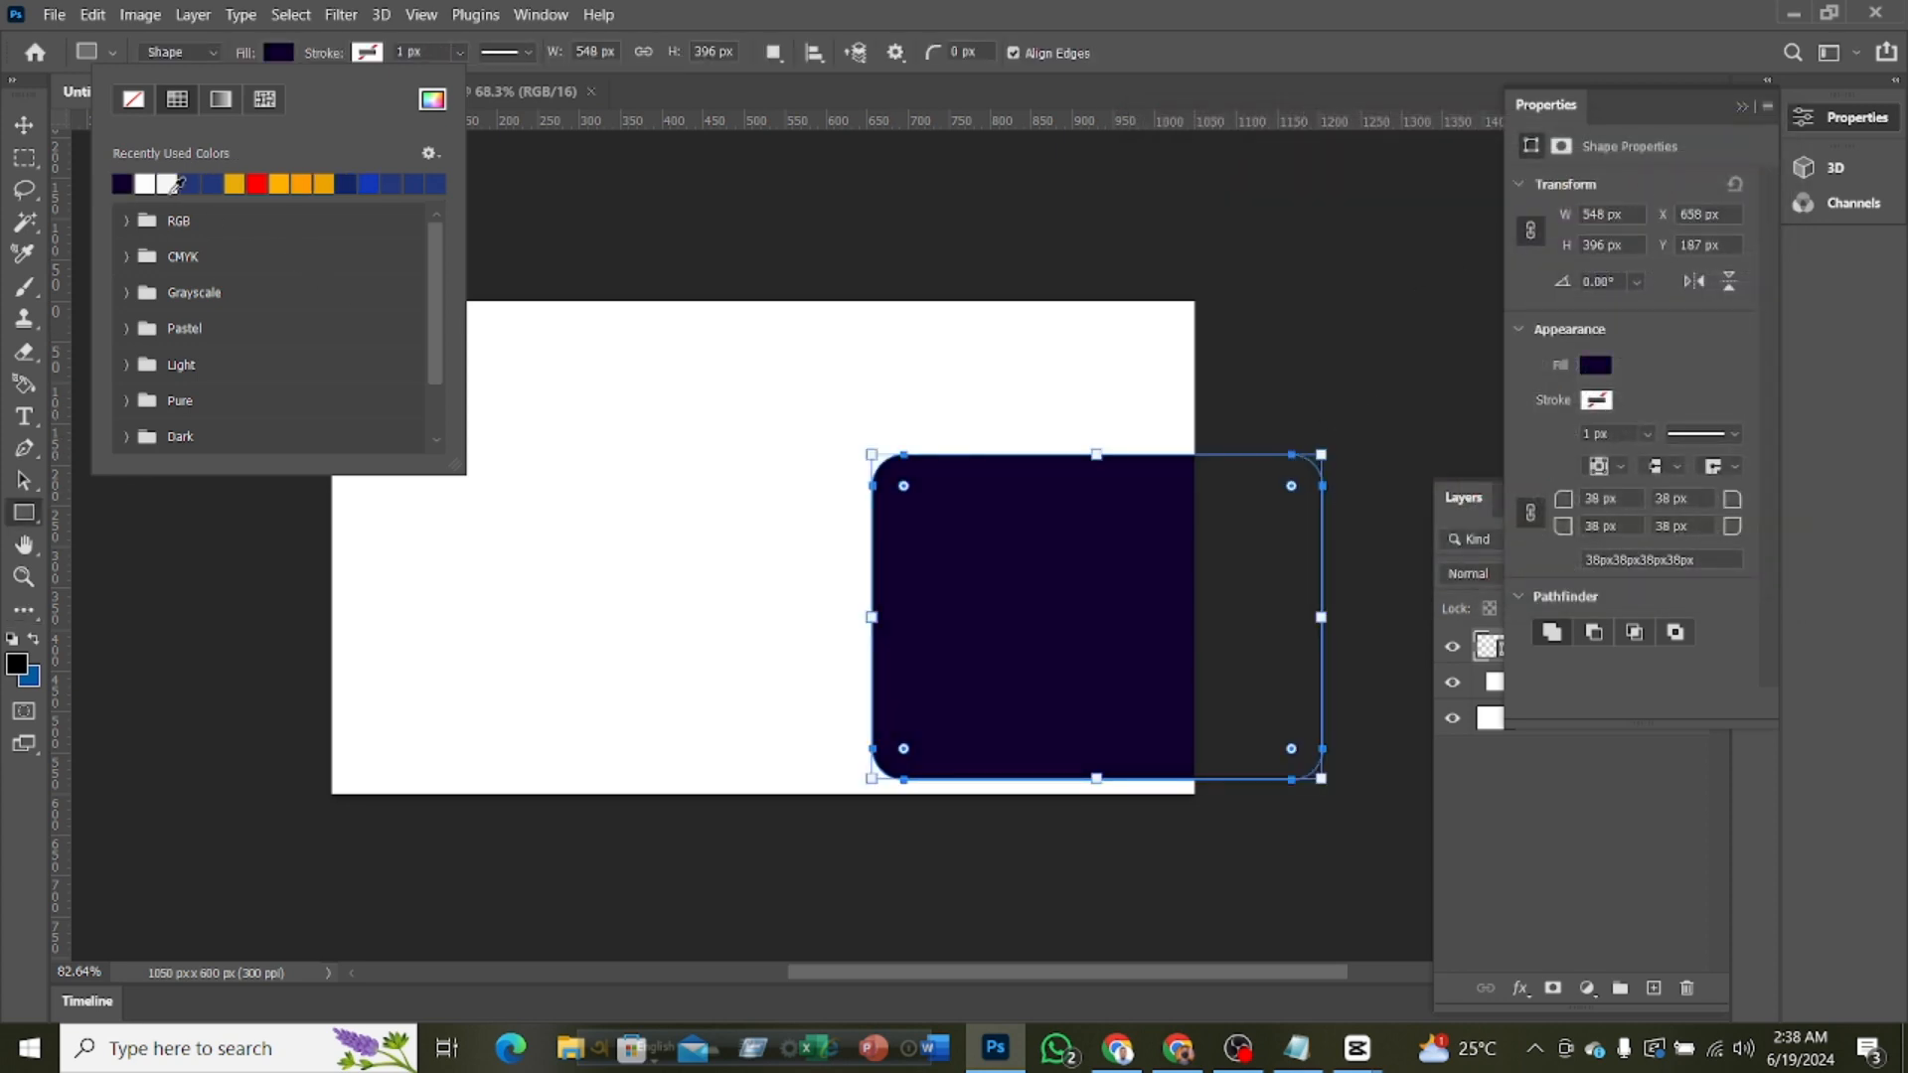
pyautogui.press('Escape')
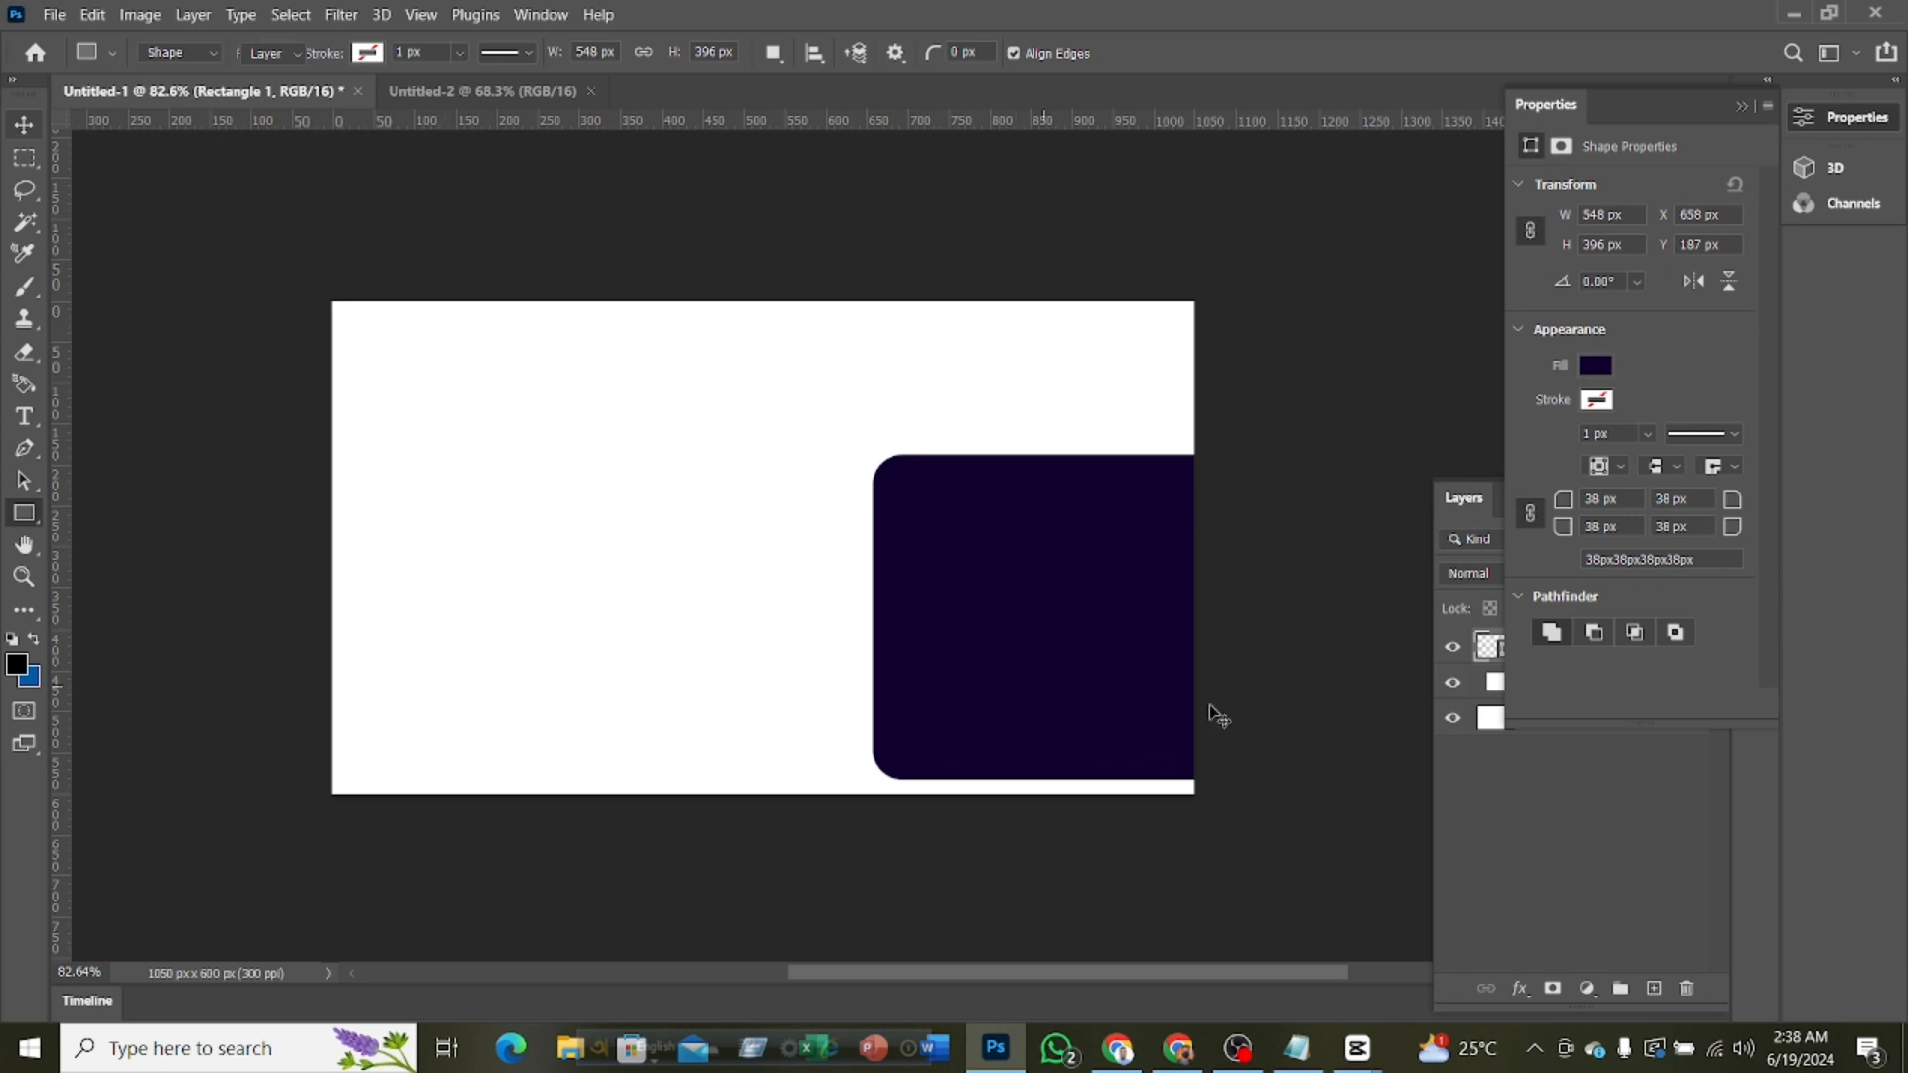
# Move the purple rectangle toward the card's right edge, enlarge it to about 137% and rotate it to about -20°
pyautogui.press('v')
pyautogui.moveTo(1141, 703); pyautogui.dragTo(1171, 652)
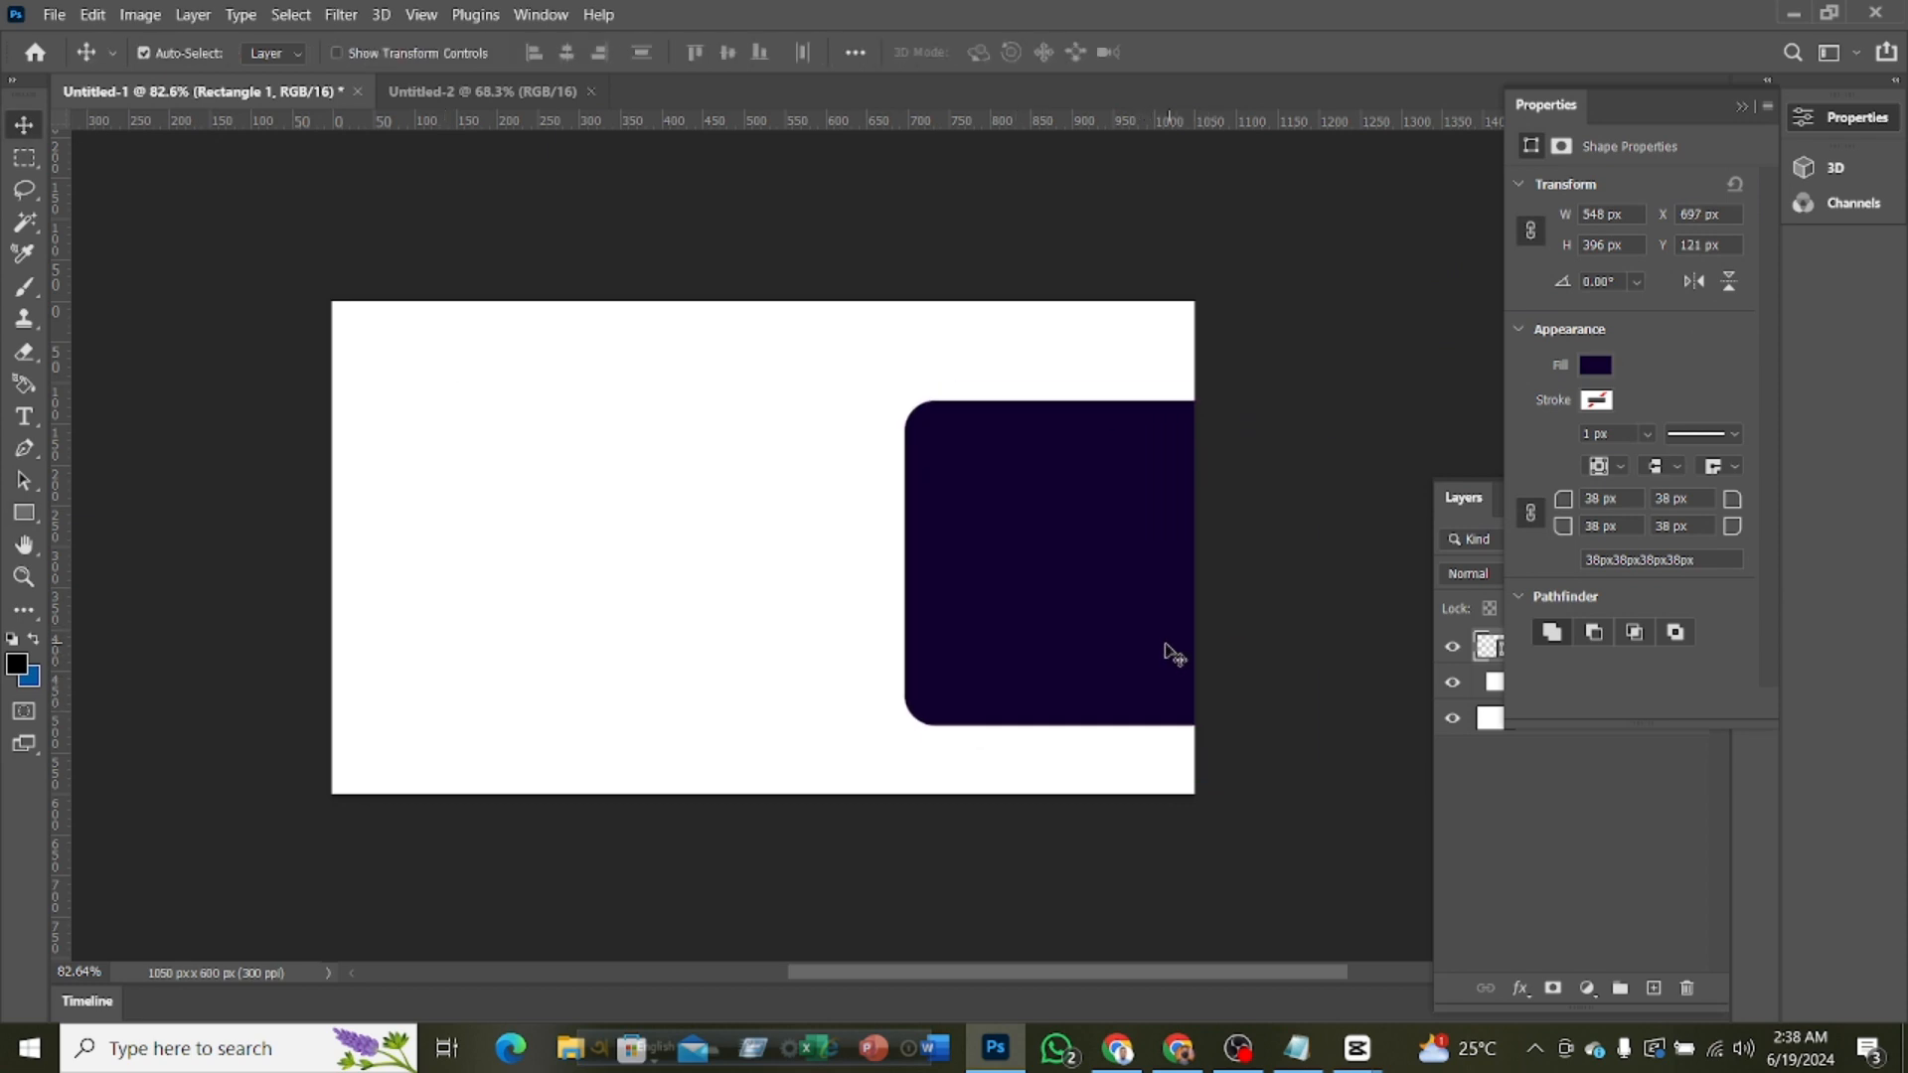
pyautogui.hotkey('ctrl', 't')
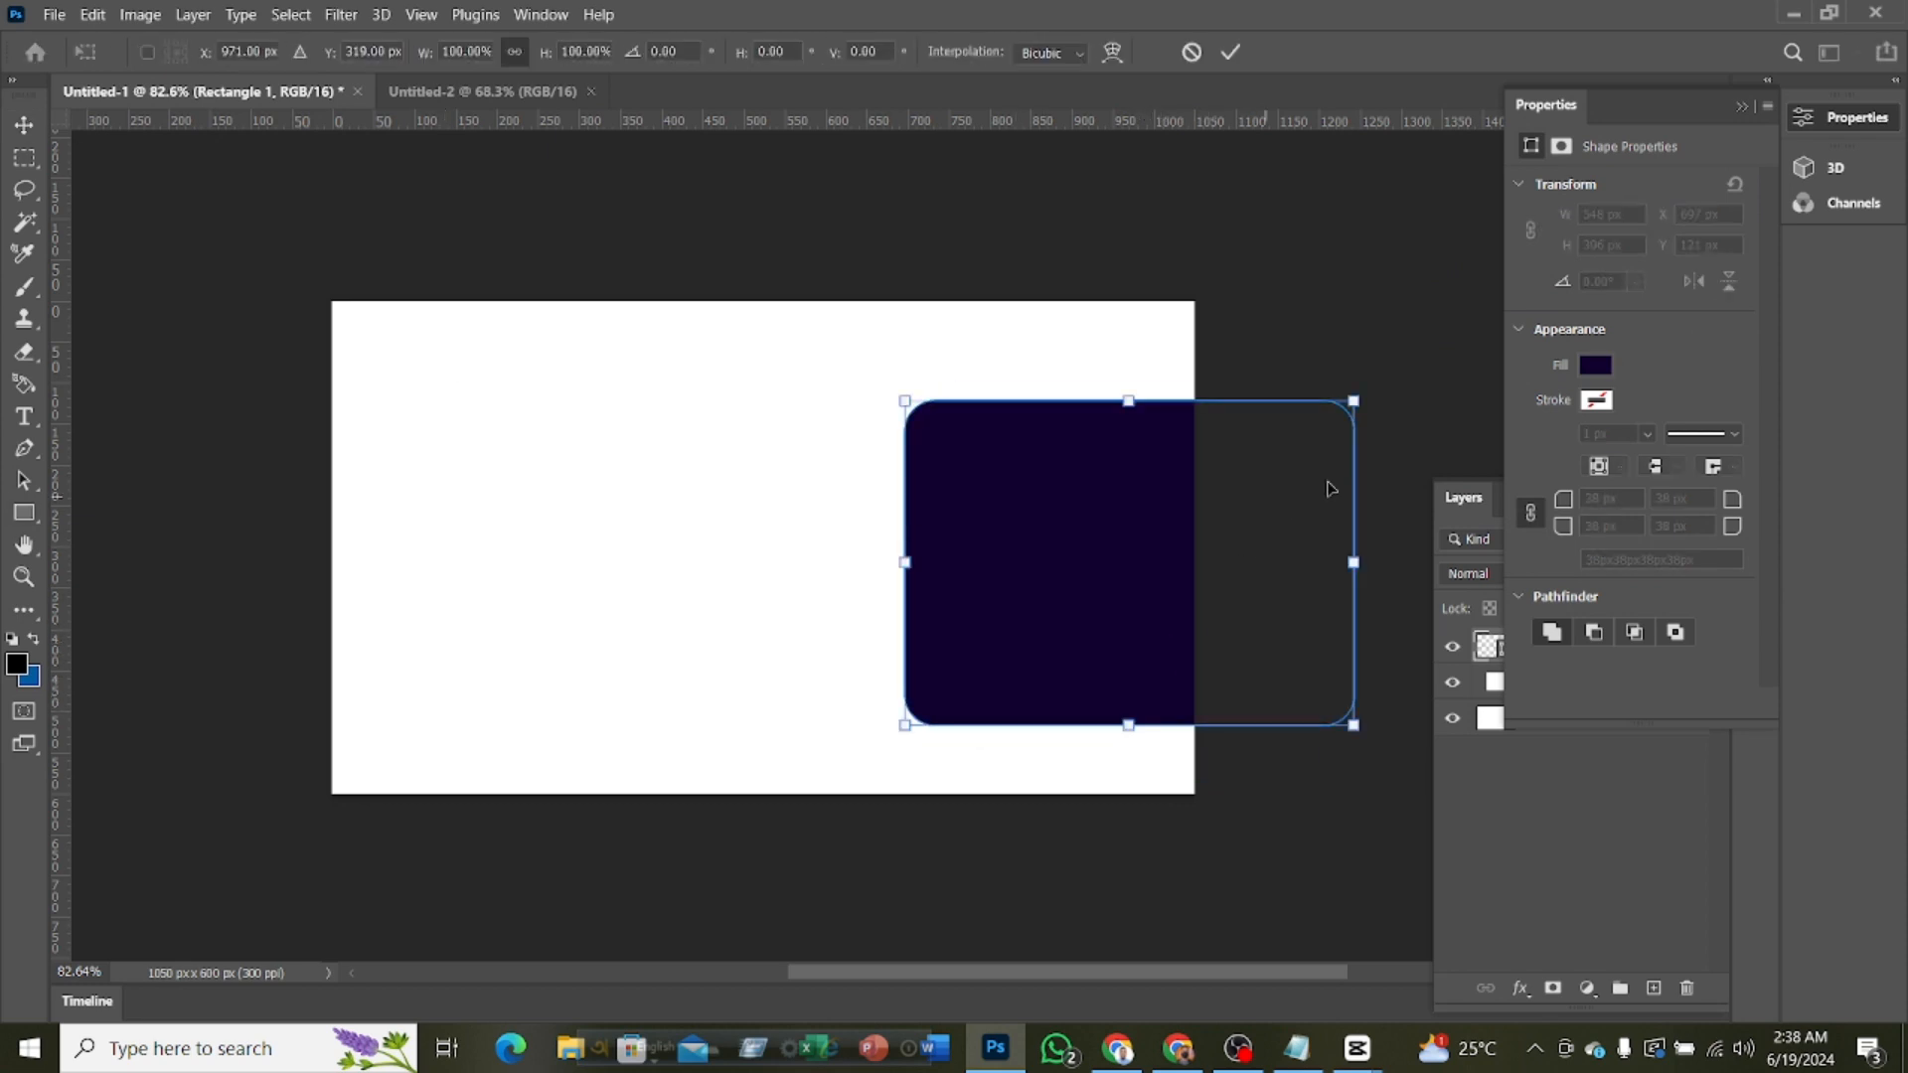
pyautogui.moveTo(1358, 743); pyautogui.dragTo(1362, 909)
pyautogui.moveTo(891, 286); pyautogui.dragTo(843, 431)
pyautogui.moveTo(1101, 495); pyautogui.dragTo(1123, 431)
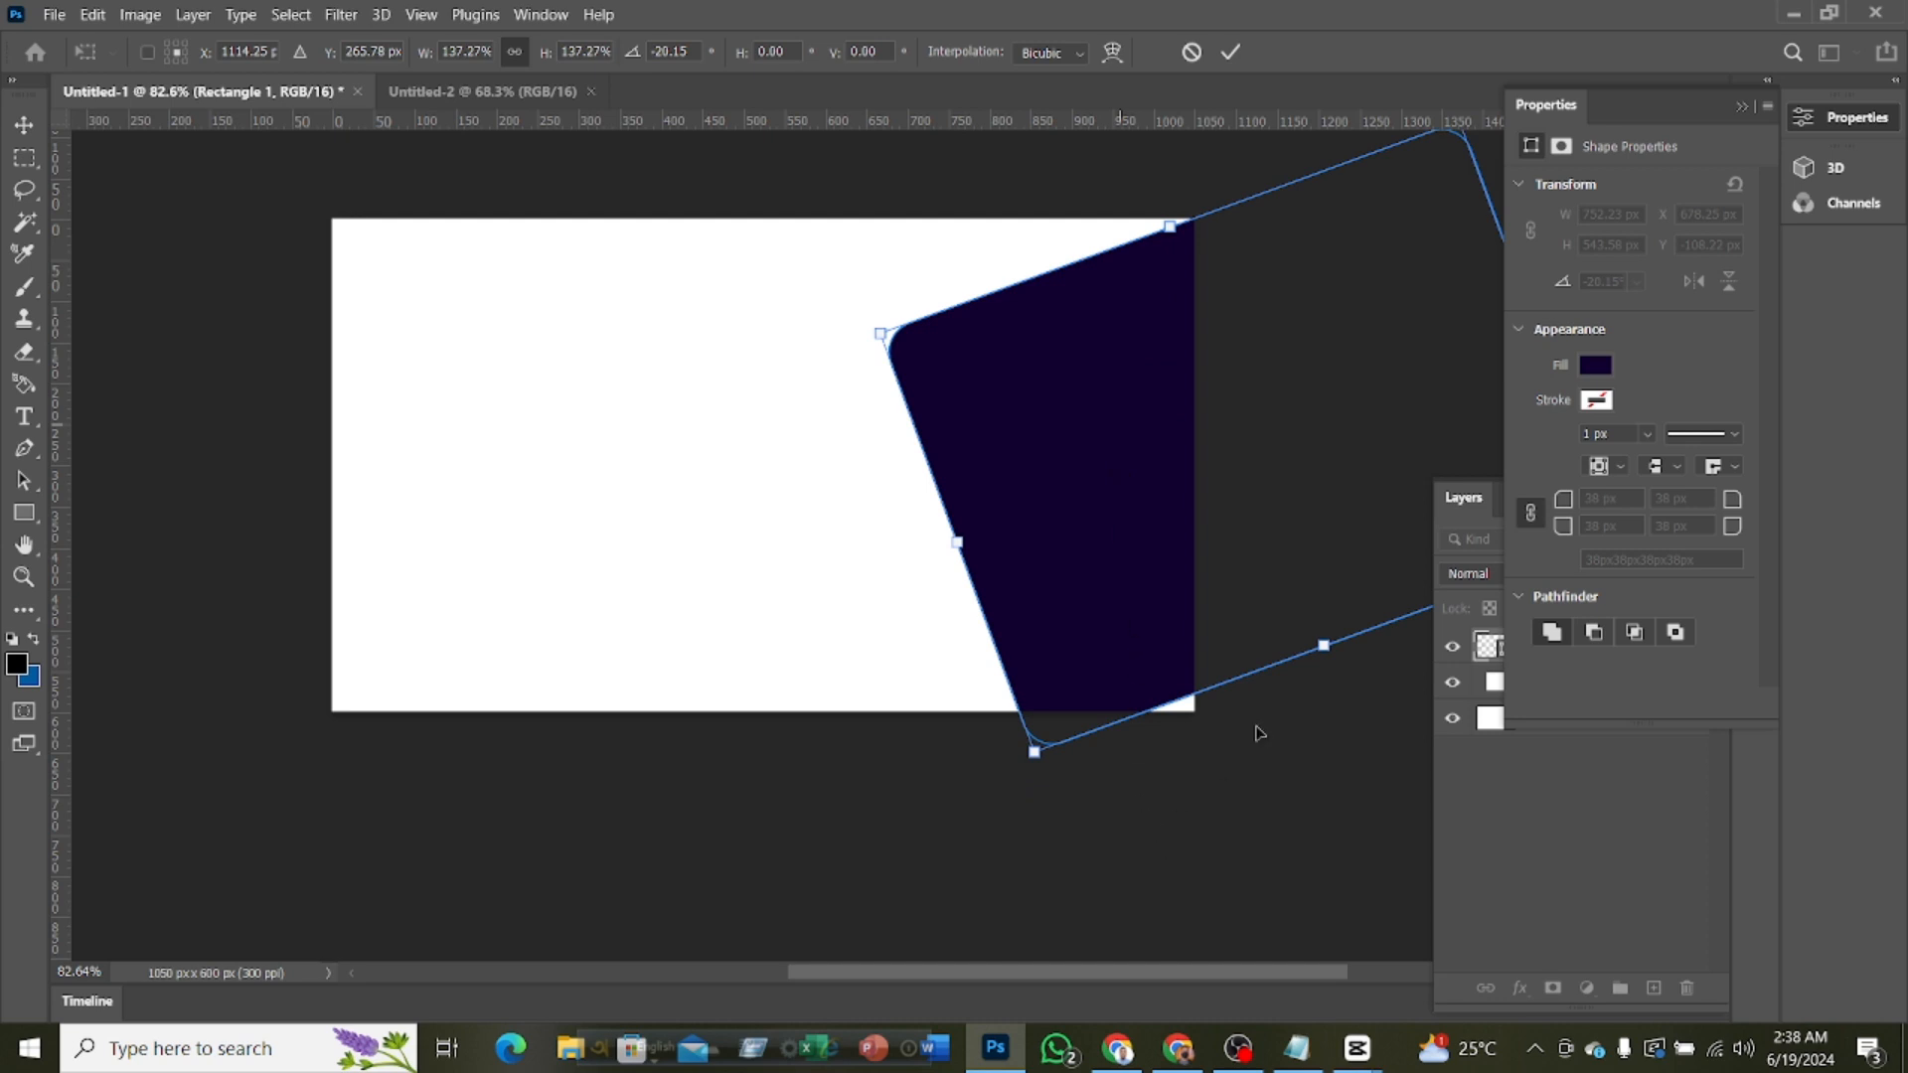
# Resize the slanted purple shape to about 873 x 597 px, running off the card's upper, right and lower edges, and apply the transform
pyautogui.moveTo(1324, 646); pyautogui.dragTo(1325, 712)
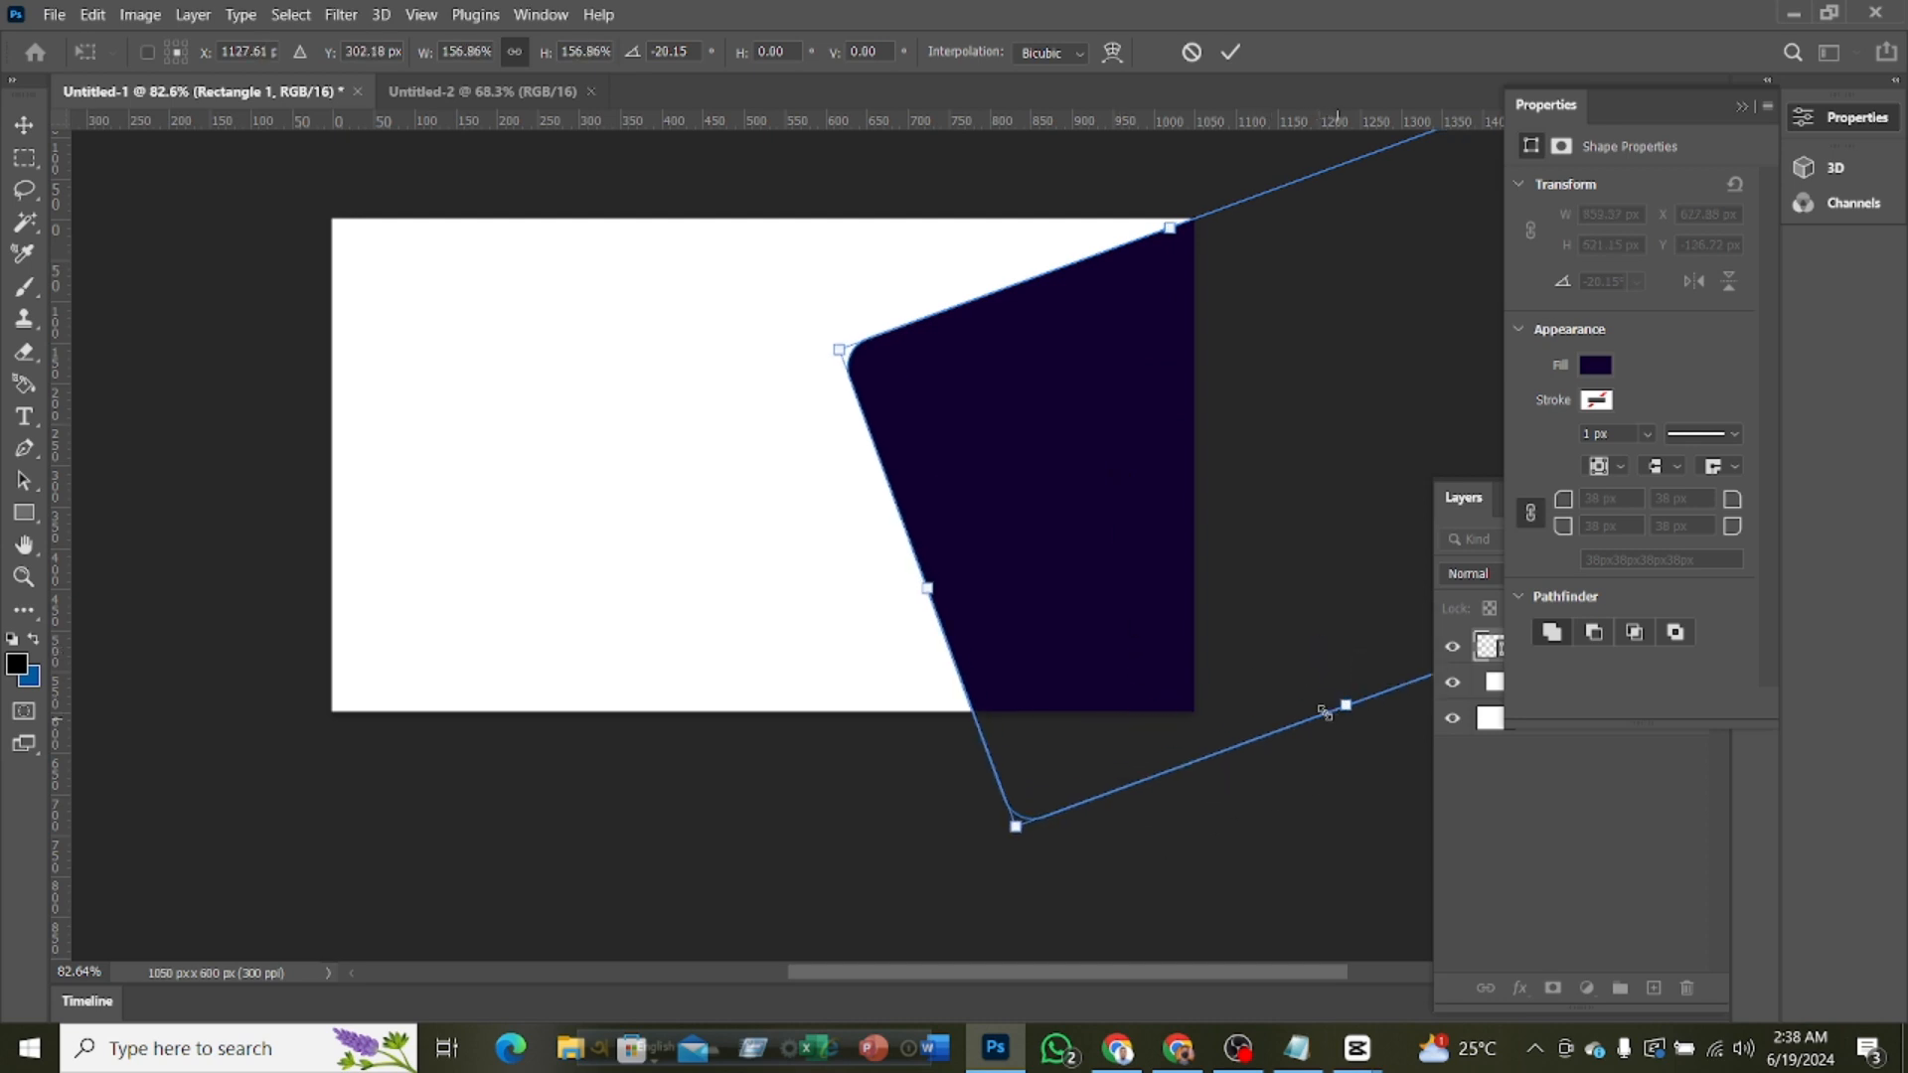
pyautogui.moveTo(1143, 579); pyautogui.dragTo(1201, 558)
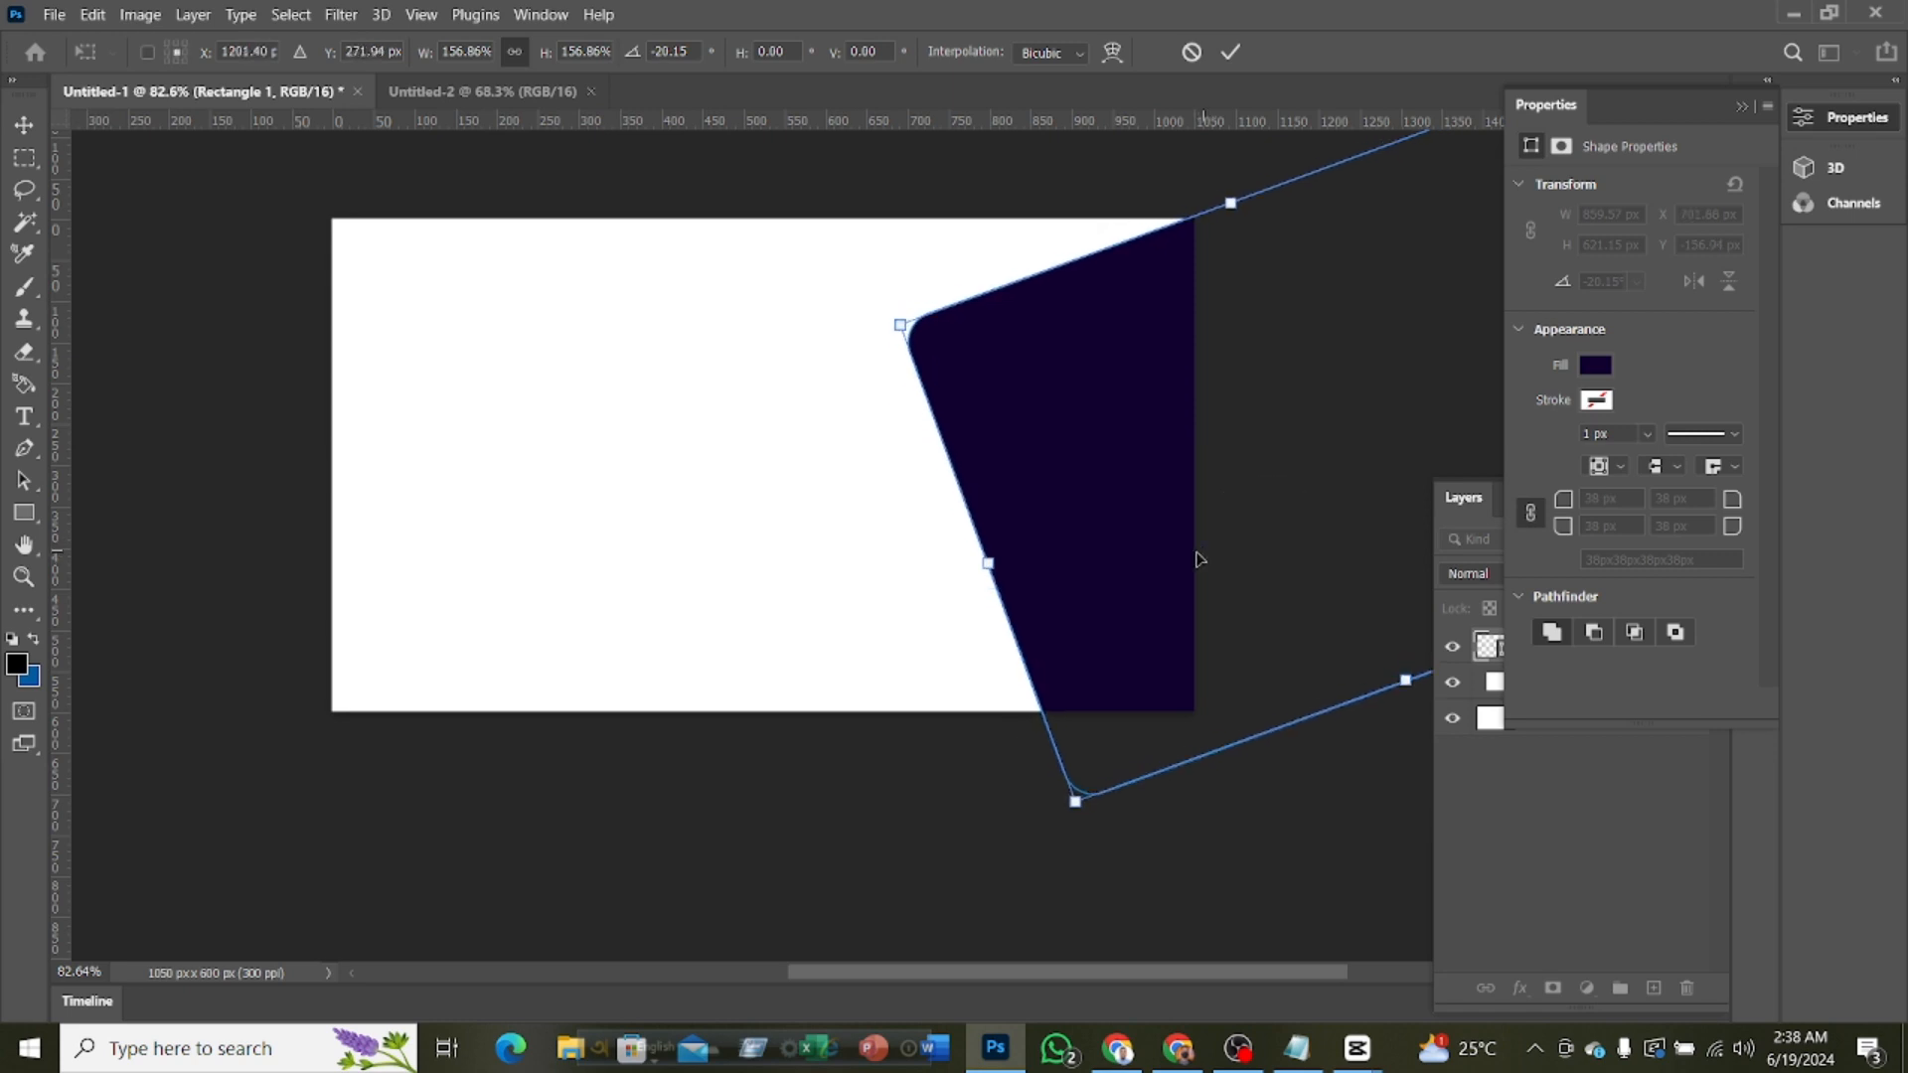
pyautogui.moveTo(948, 980); pyautogui.dragTo(1002, 982)
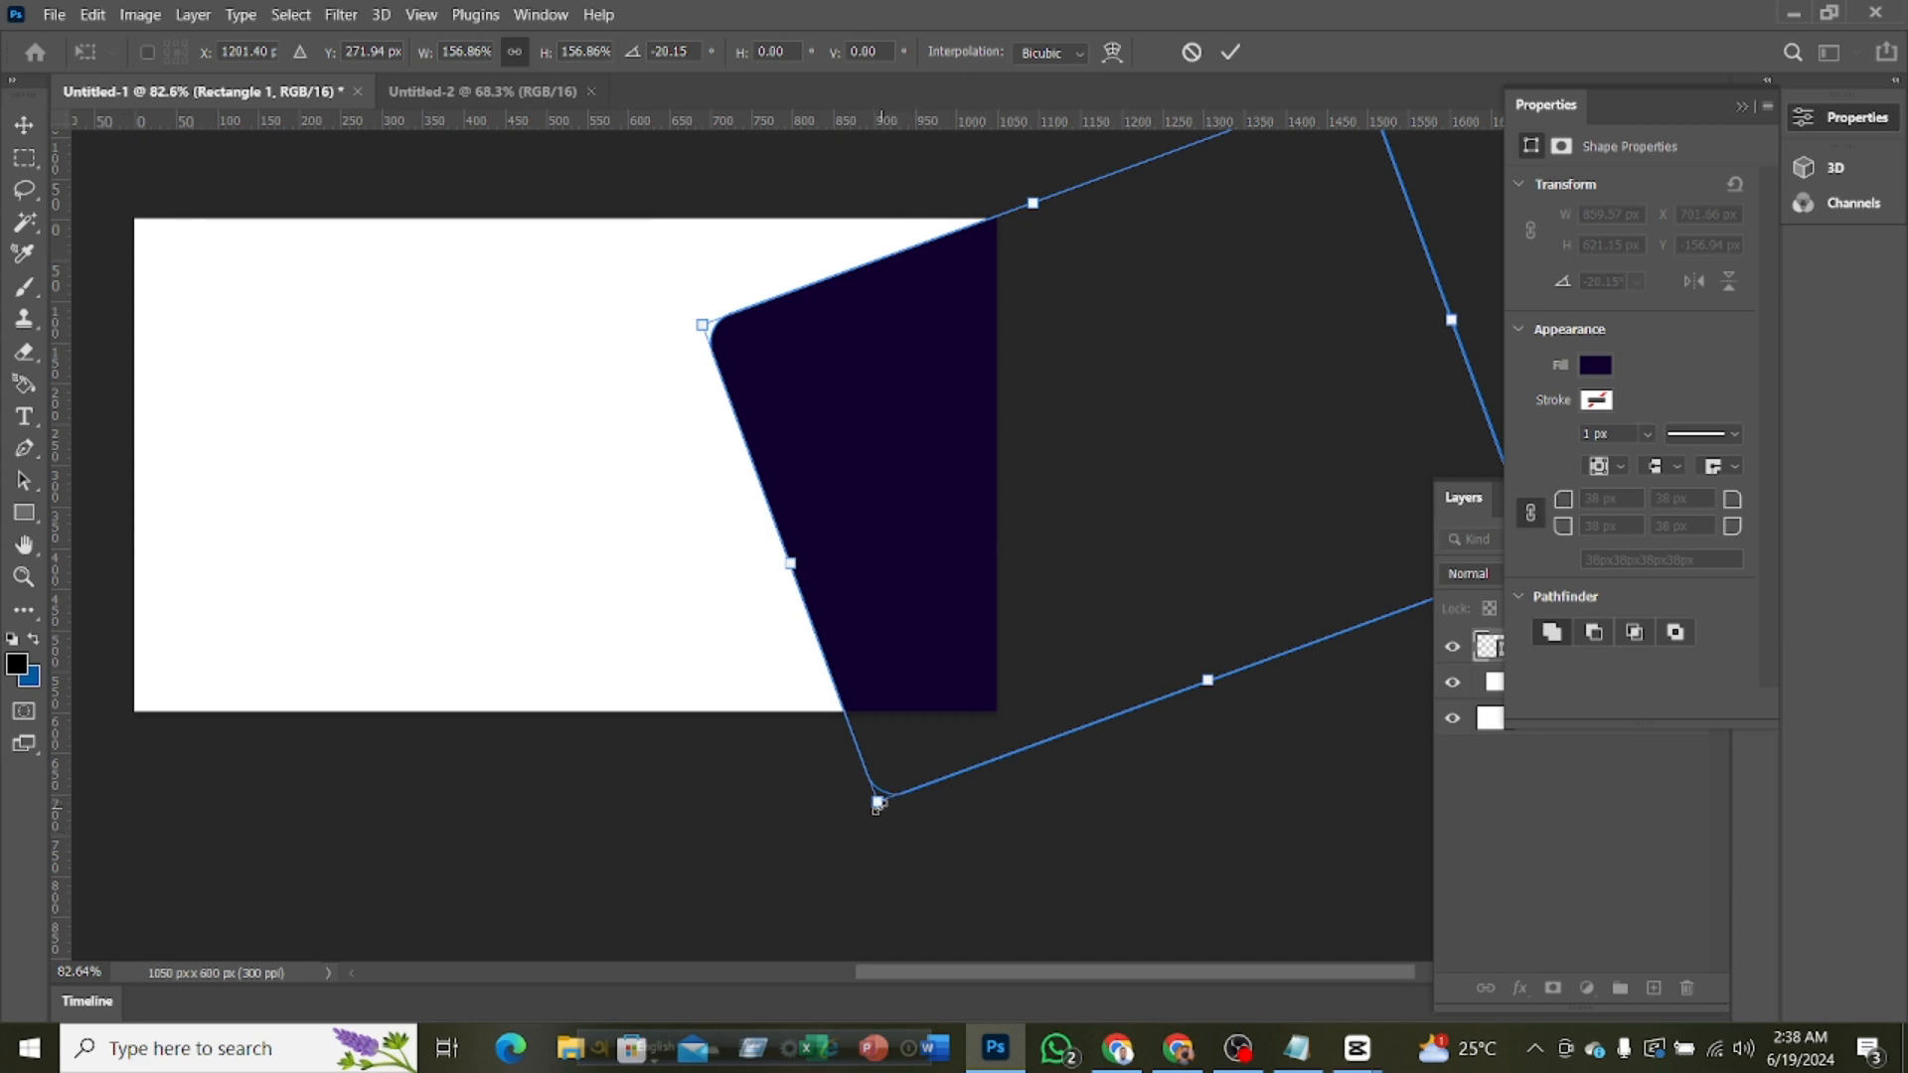
pyautogui.moveTo(877, 805); pyautogui.dragTo(910, 753)
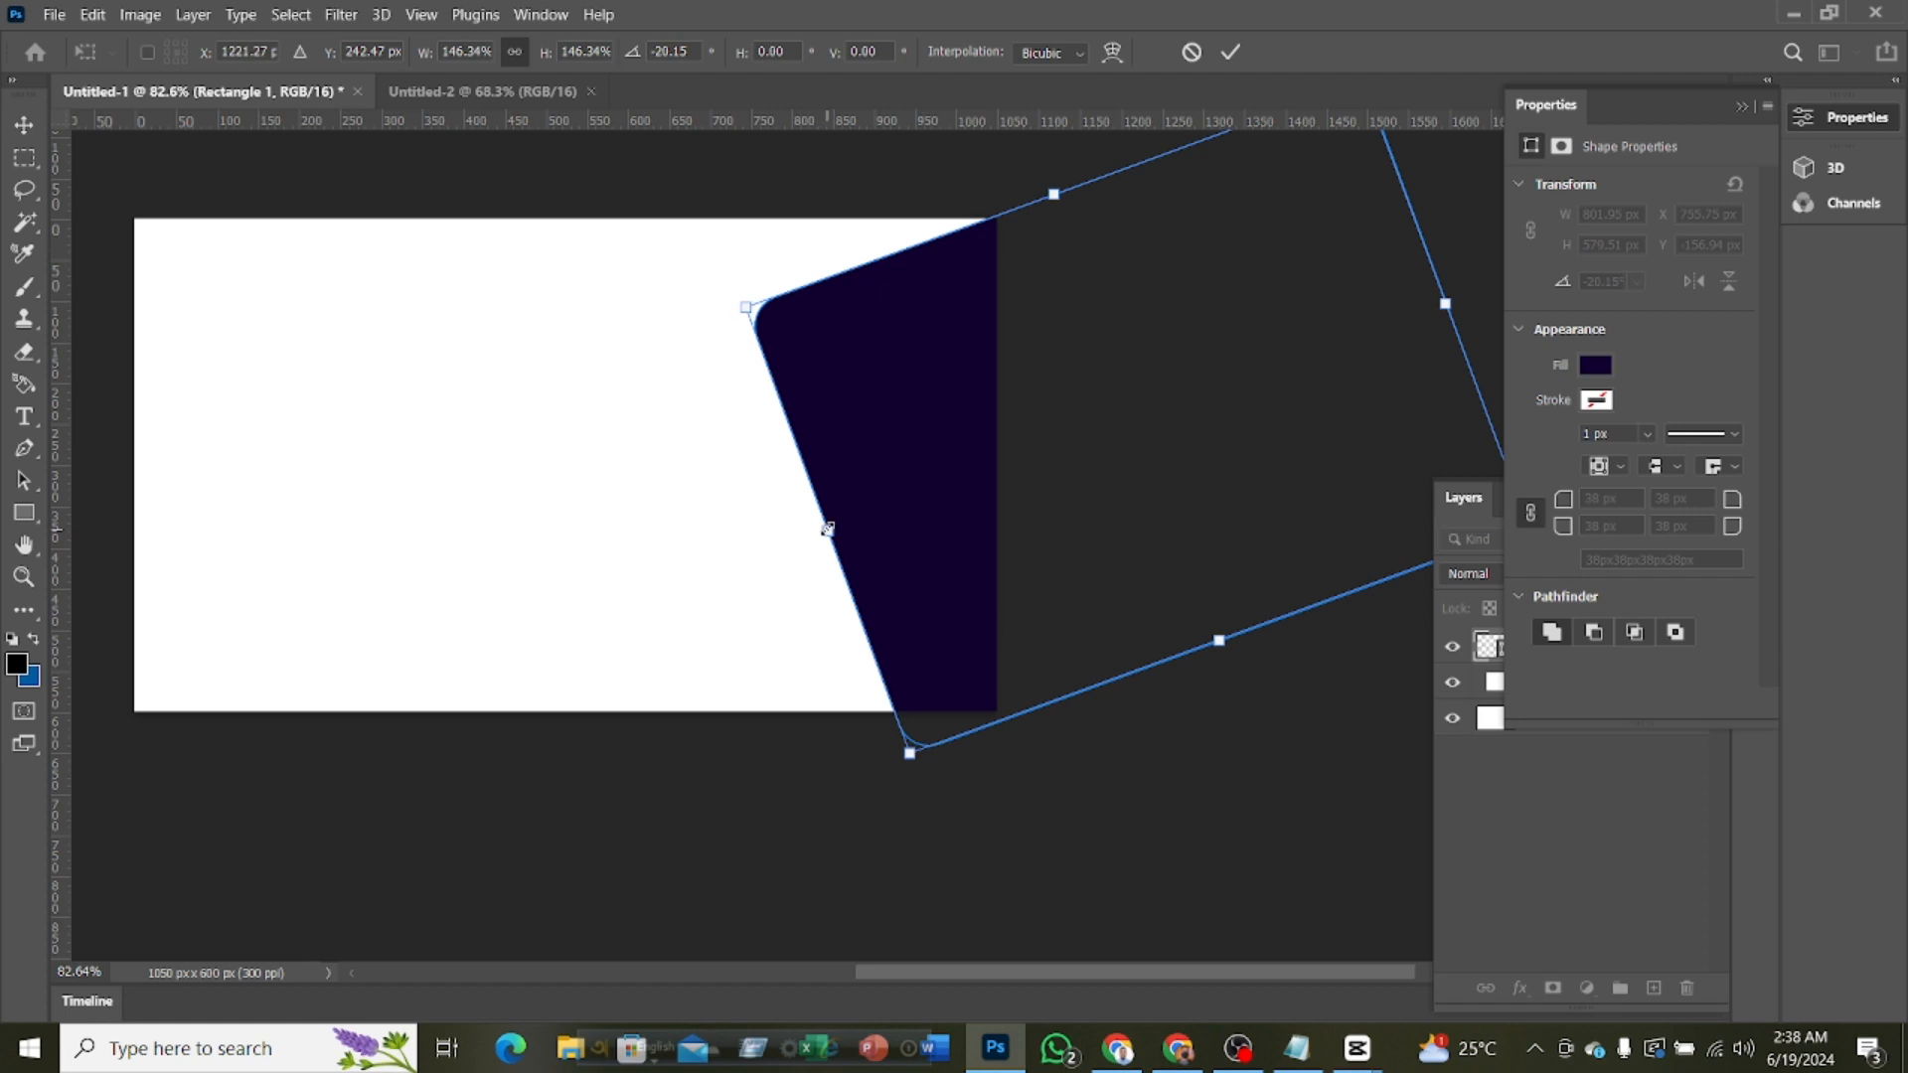
pyautogui.moveTo(826, 530); pyautogui.dragTo(771, 540)
pyautogui.moveTo(925, 439); pyautogui.dragTo(954, 401)
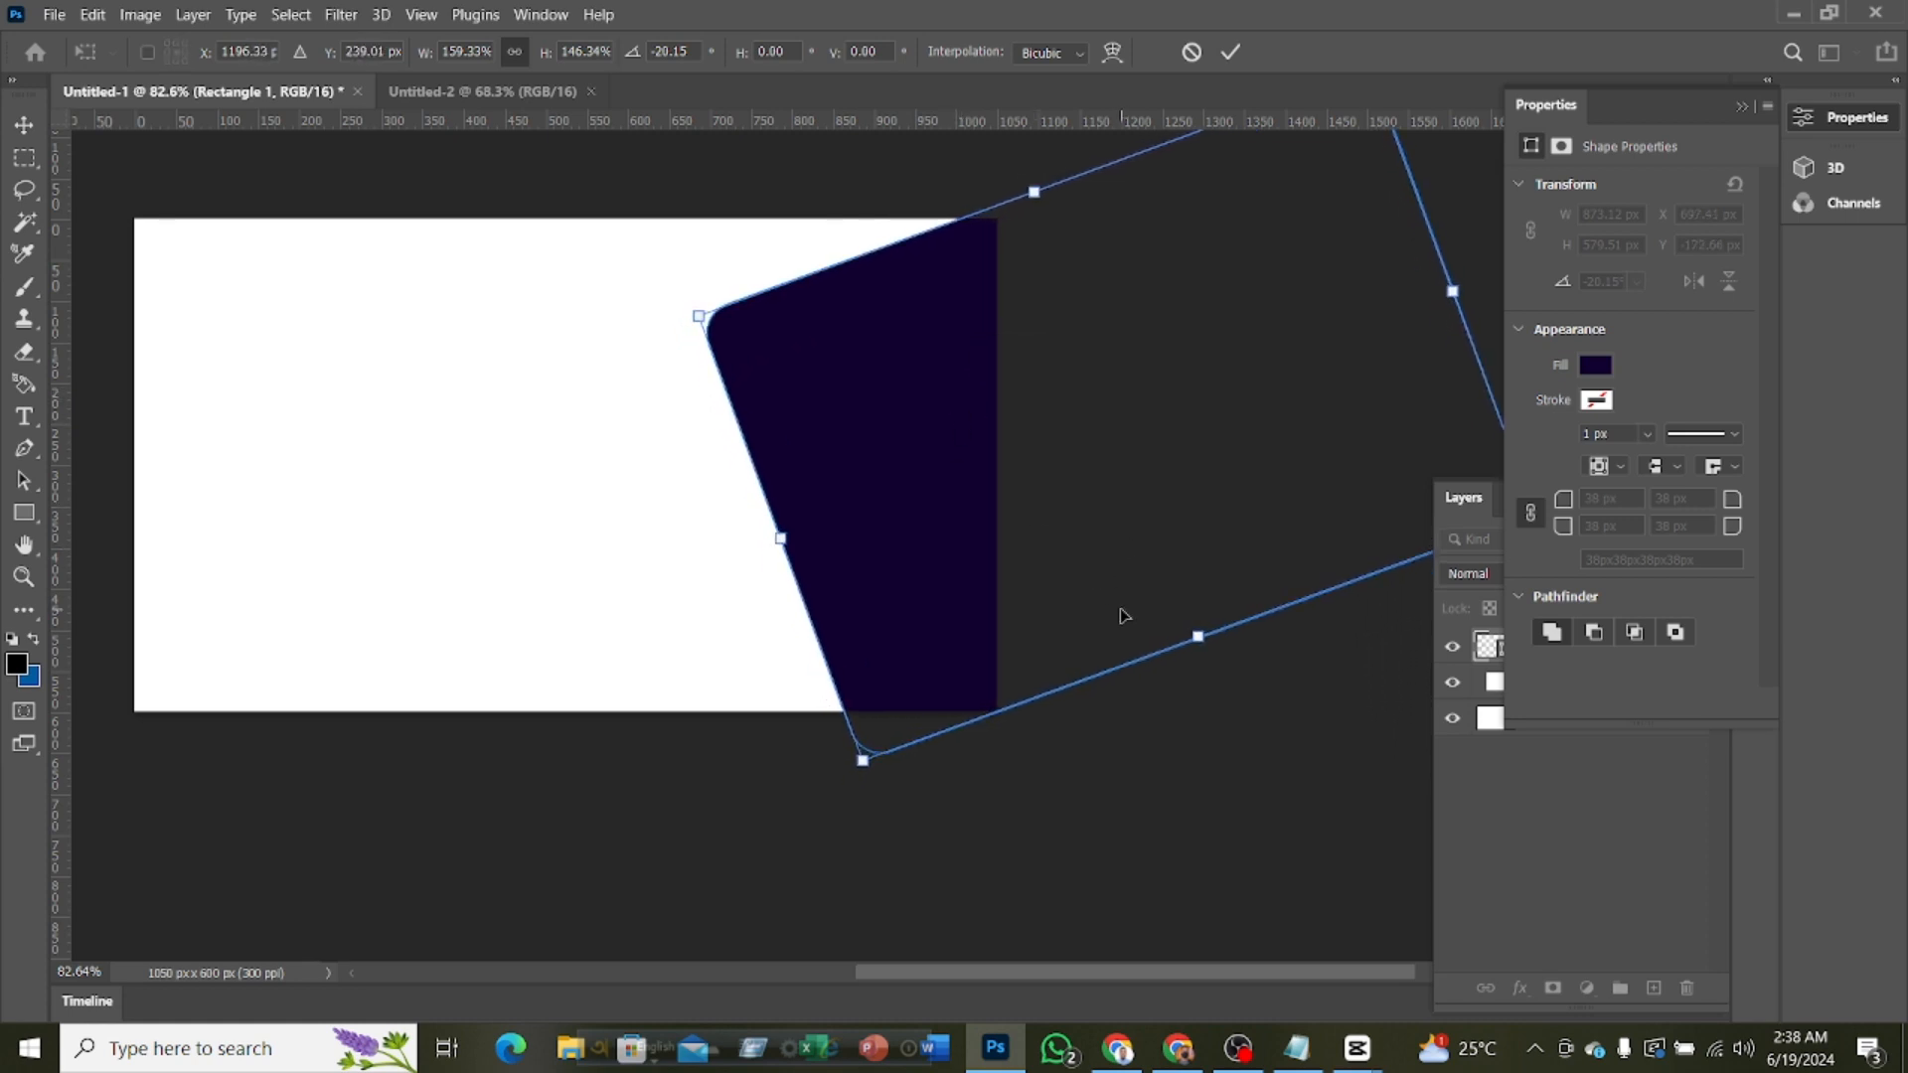
pyautogui.moveTo(1200, 637); pyautogui.dragTo(1203, 651)
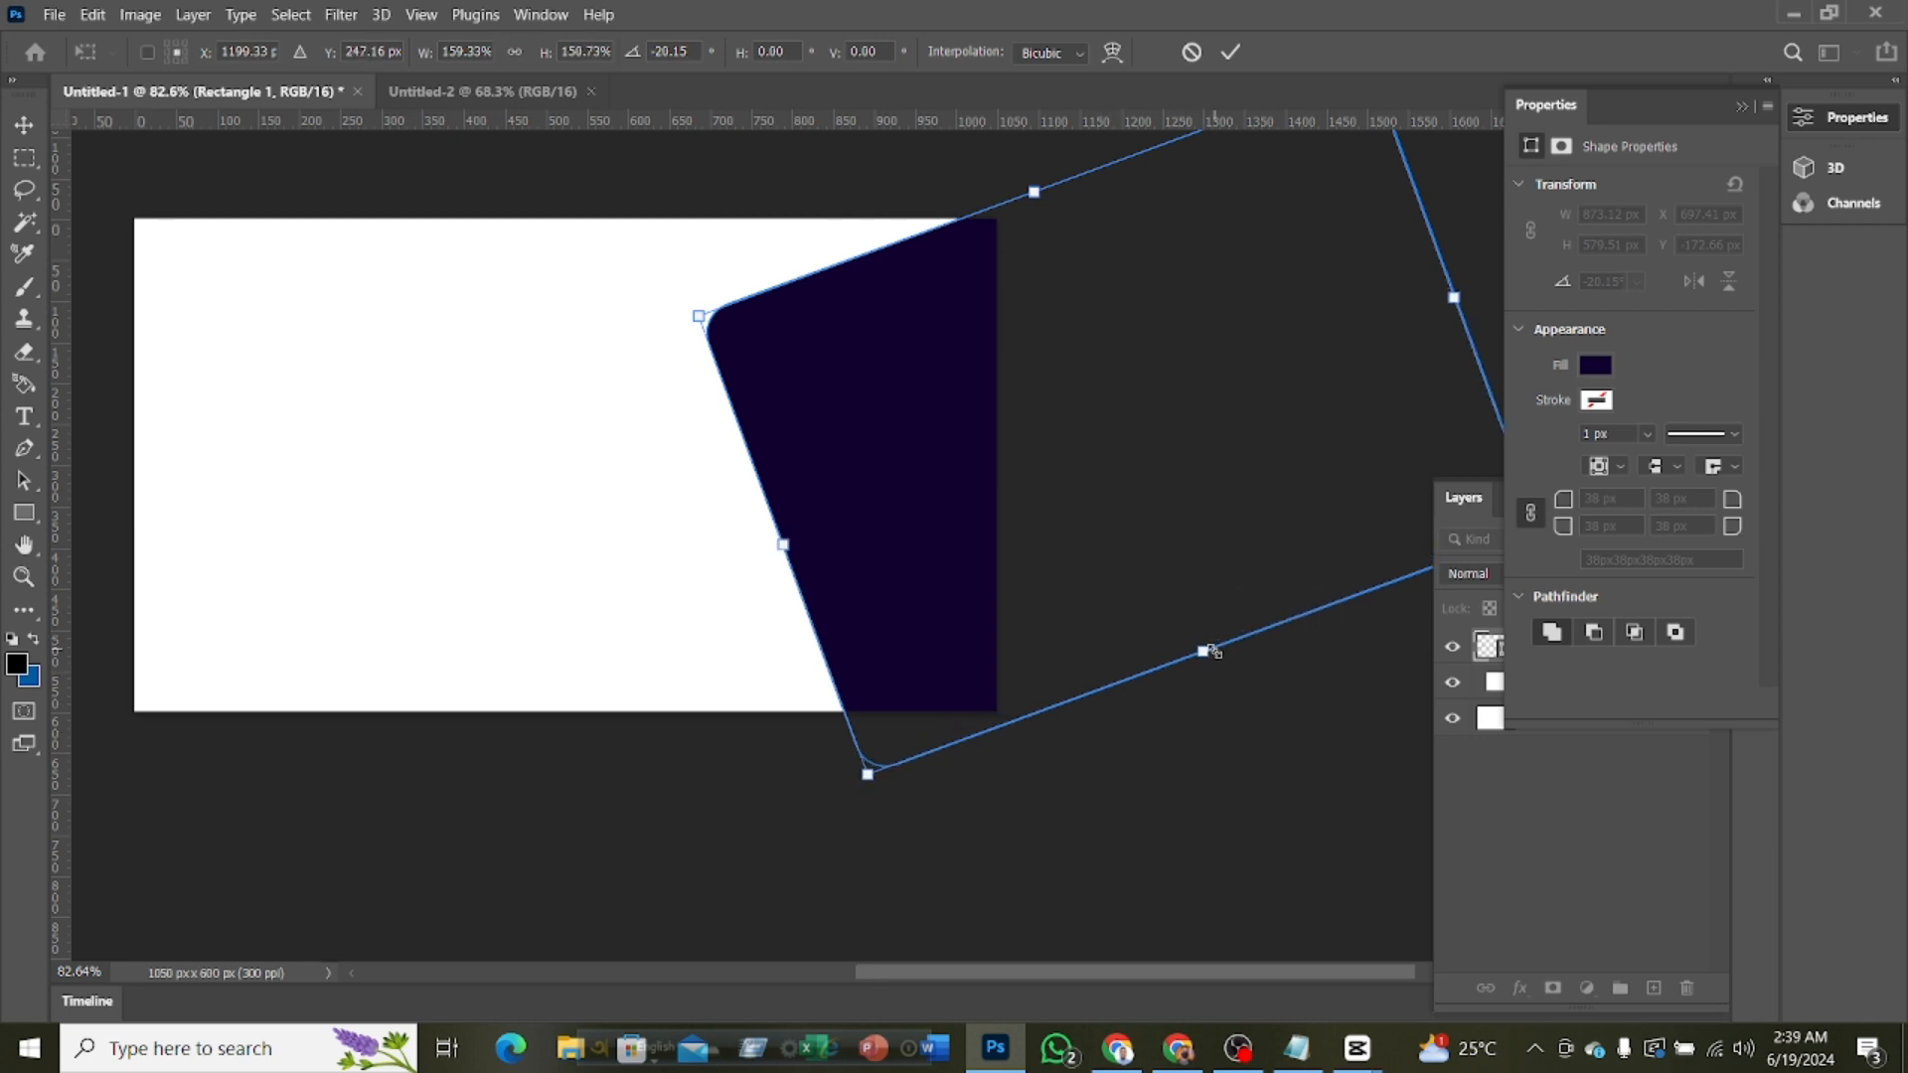
pyautogui.click(1230, 51)
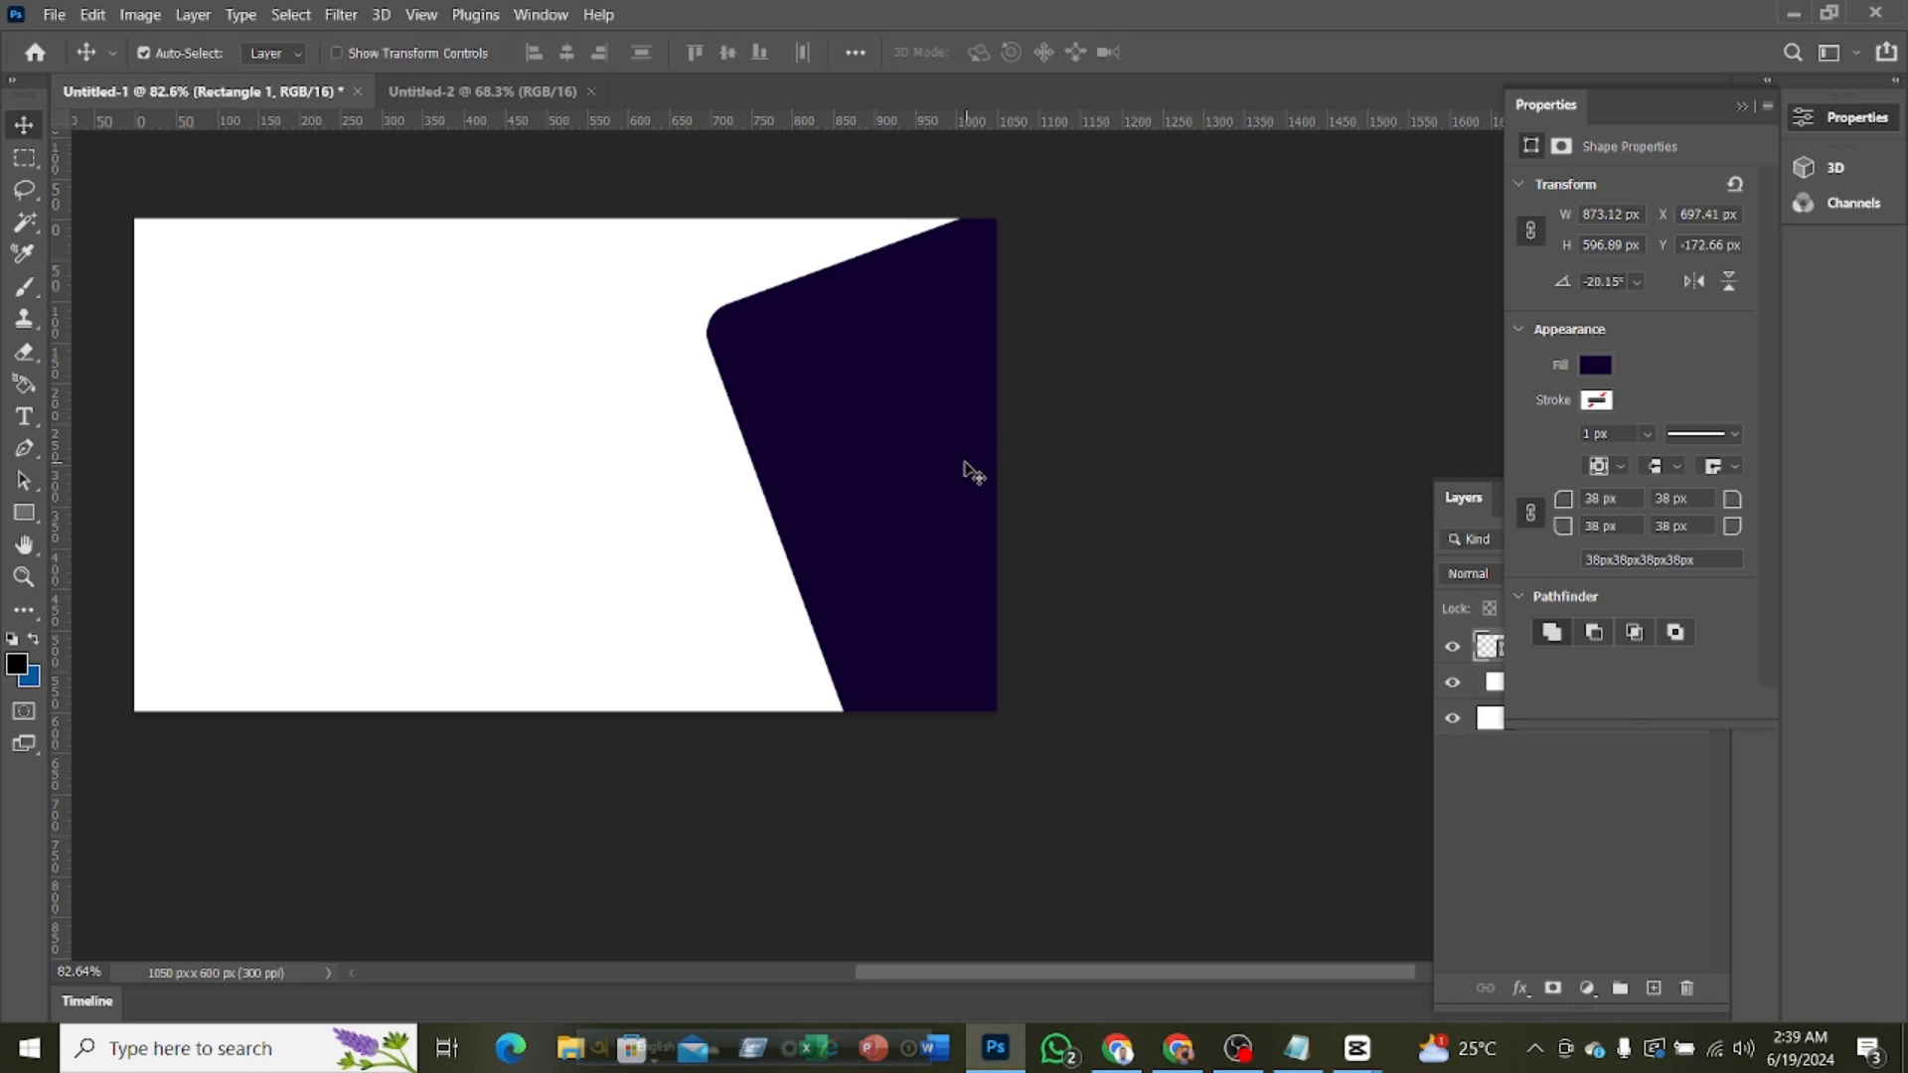
pyautogui.scroll(-3, 966, 463)
pyautogui.scroll(-1, 966, 463)
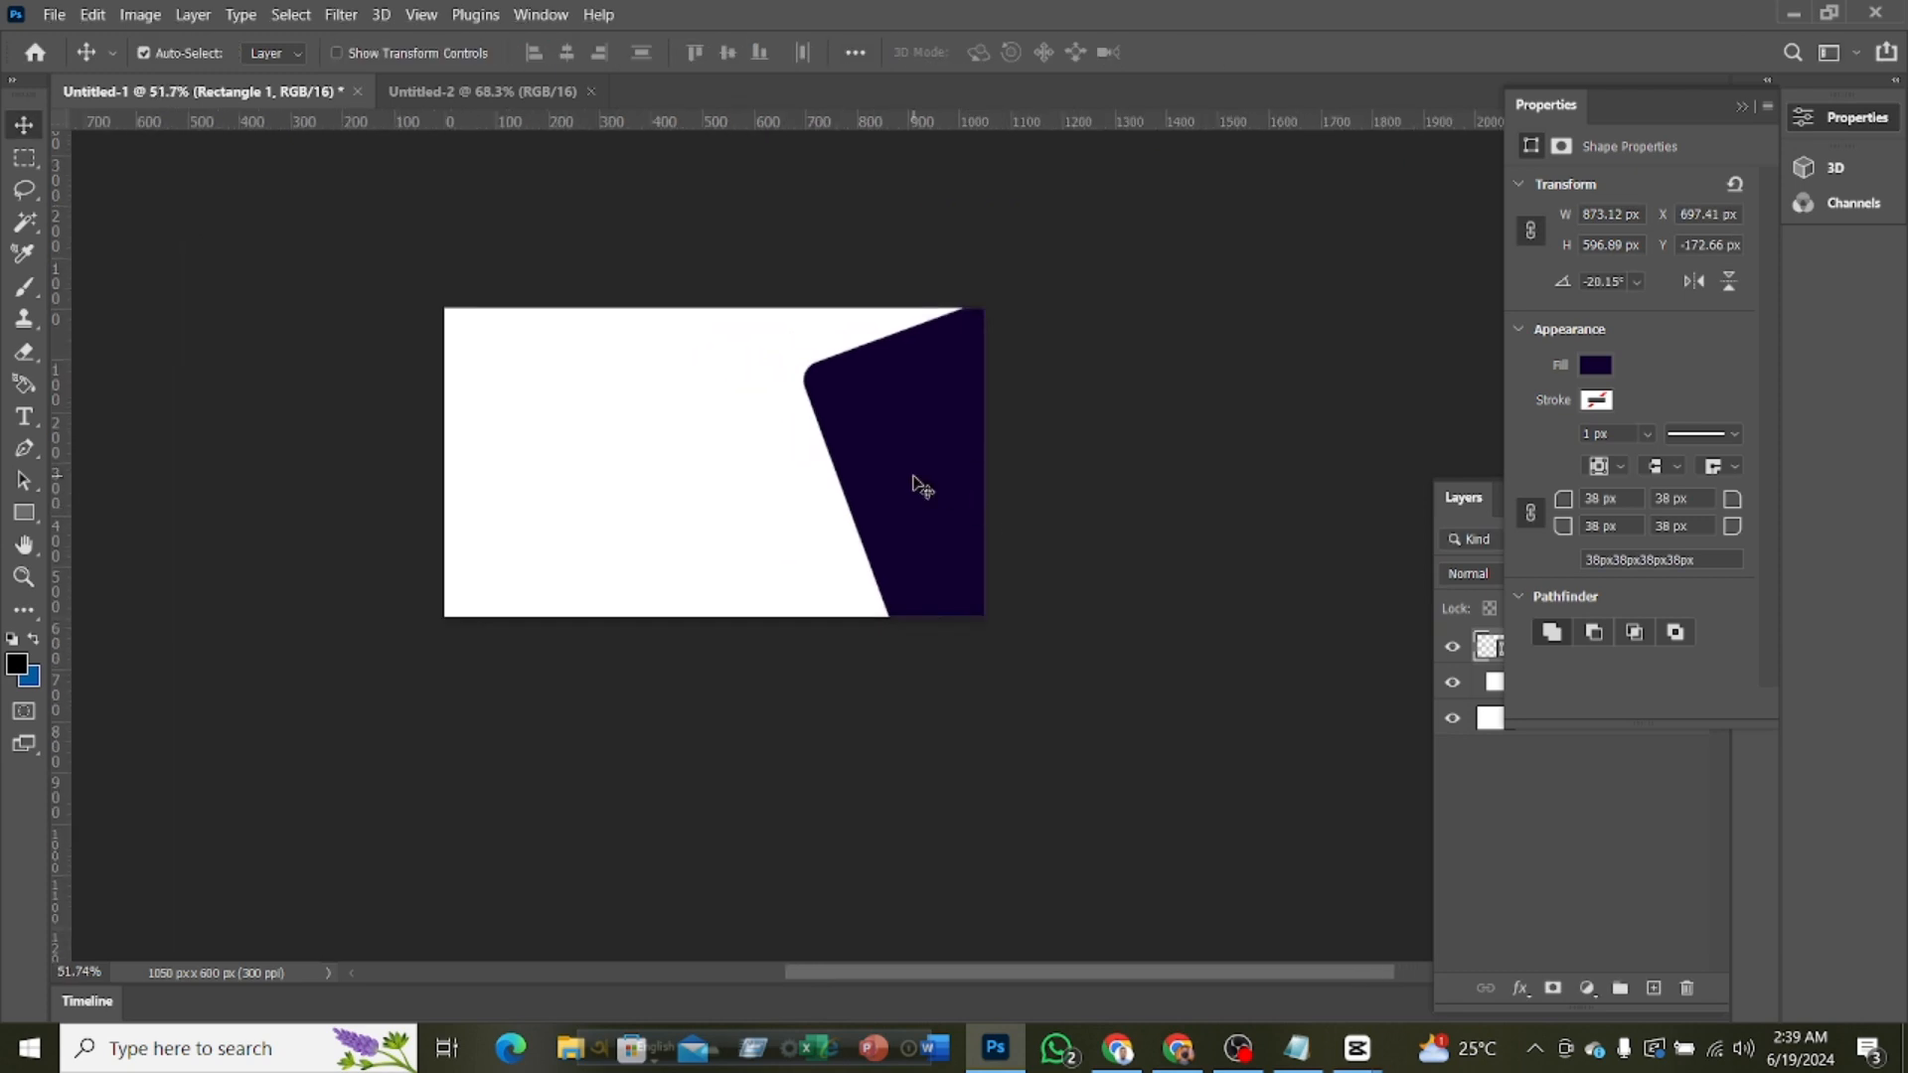
# Duplicate the Rectangle 1 layer and fill the copy with orange from the recently used colors
pyautogui.click(1807, 119)
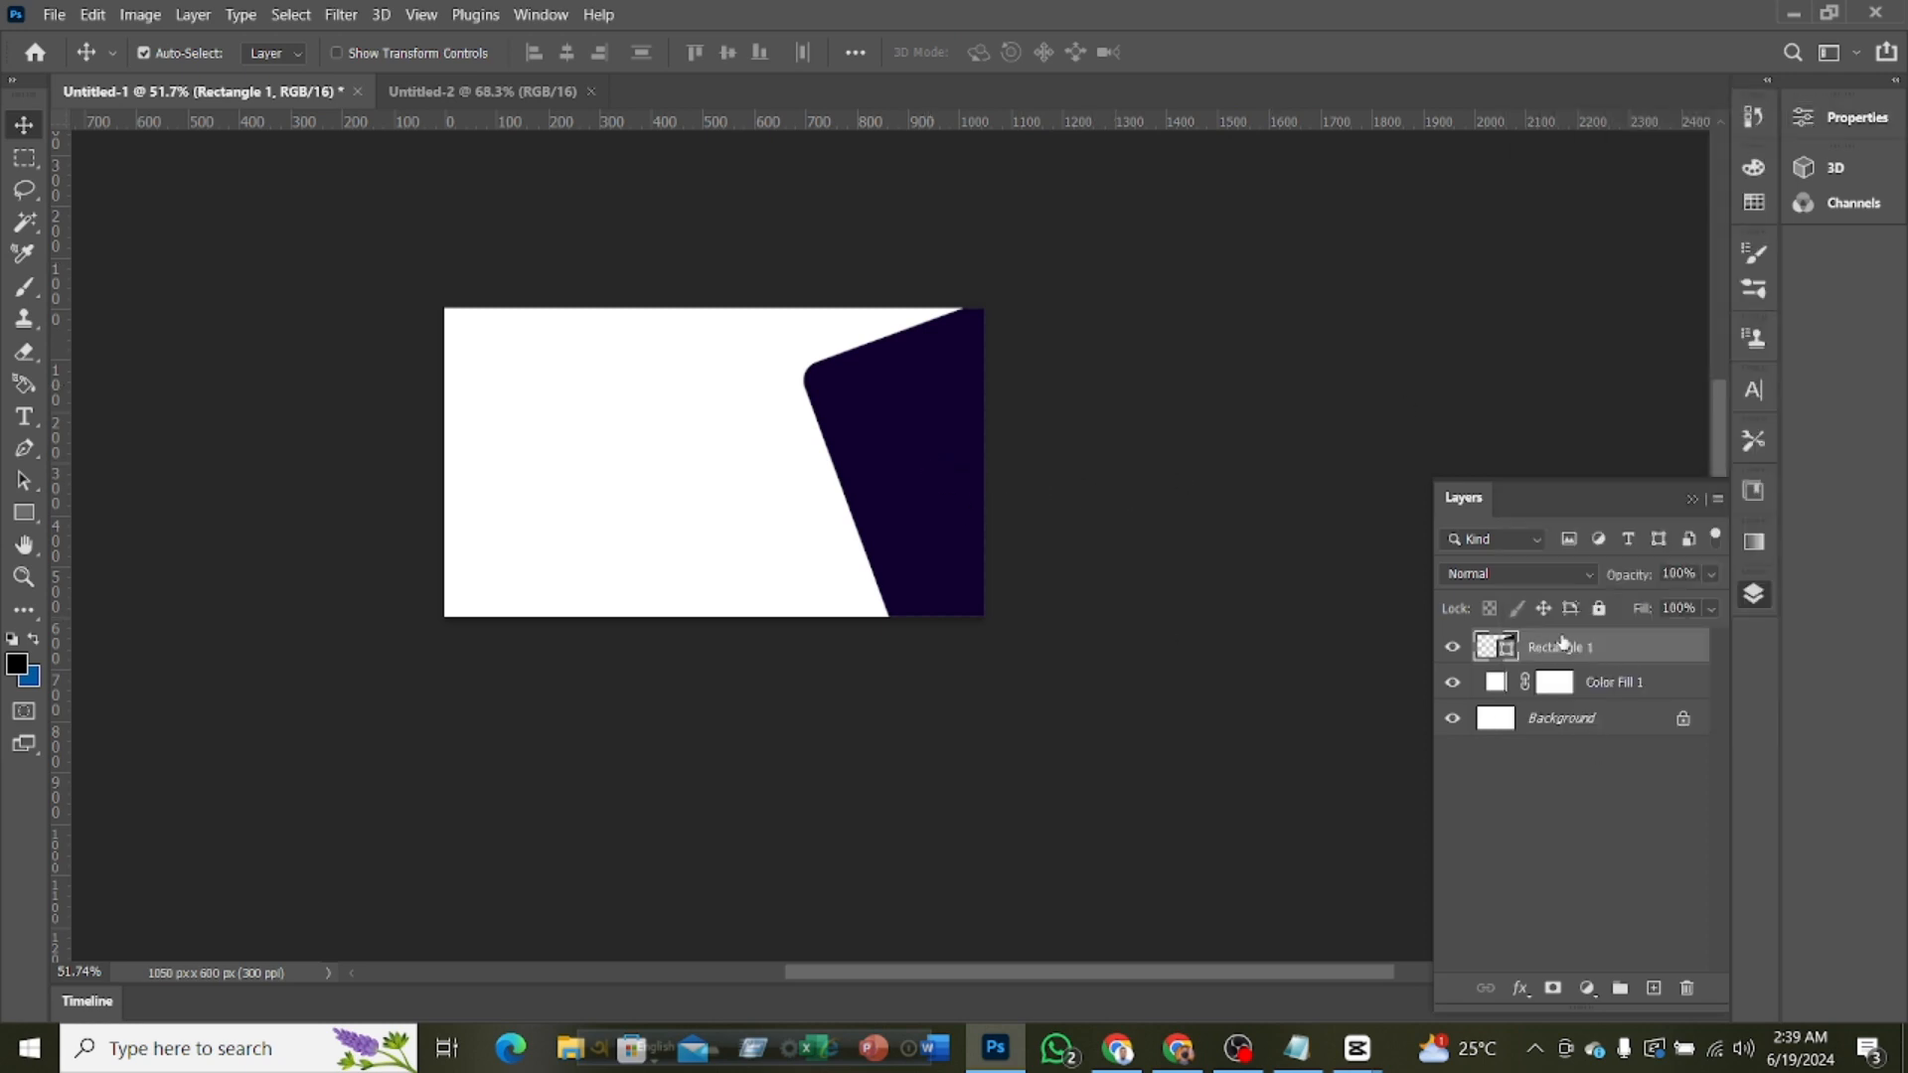
pyautogui.hotkey('ctrl', 'j')
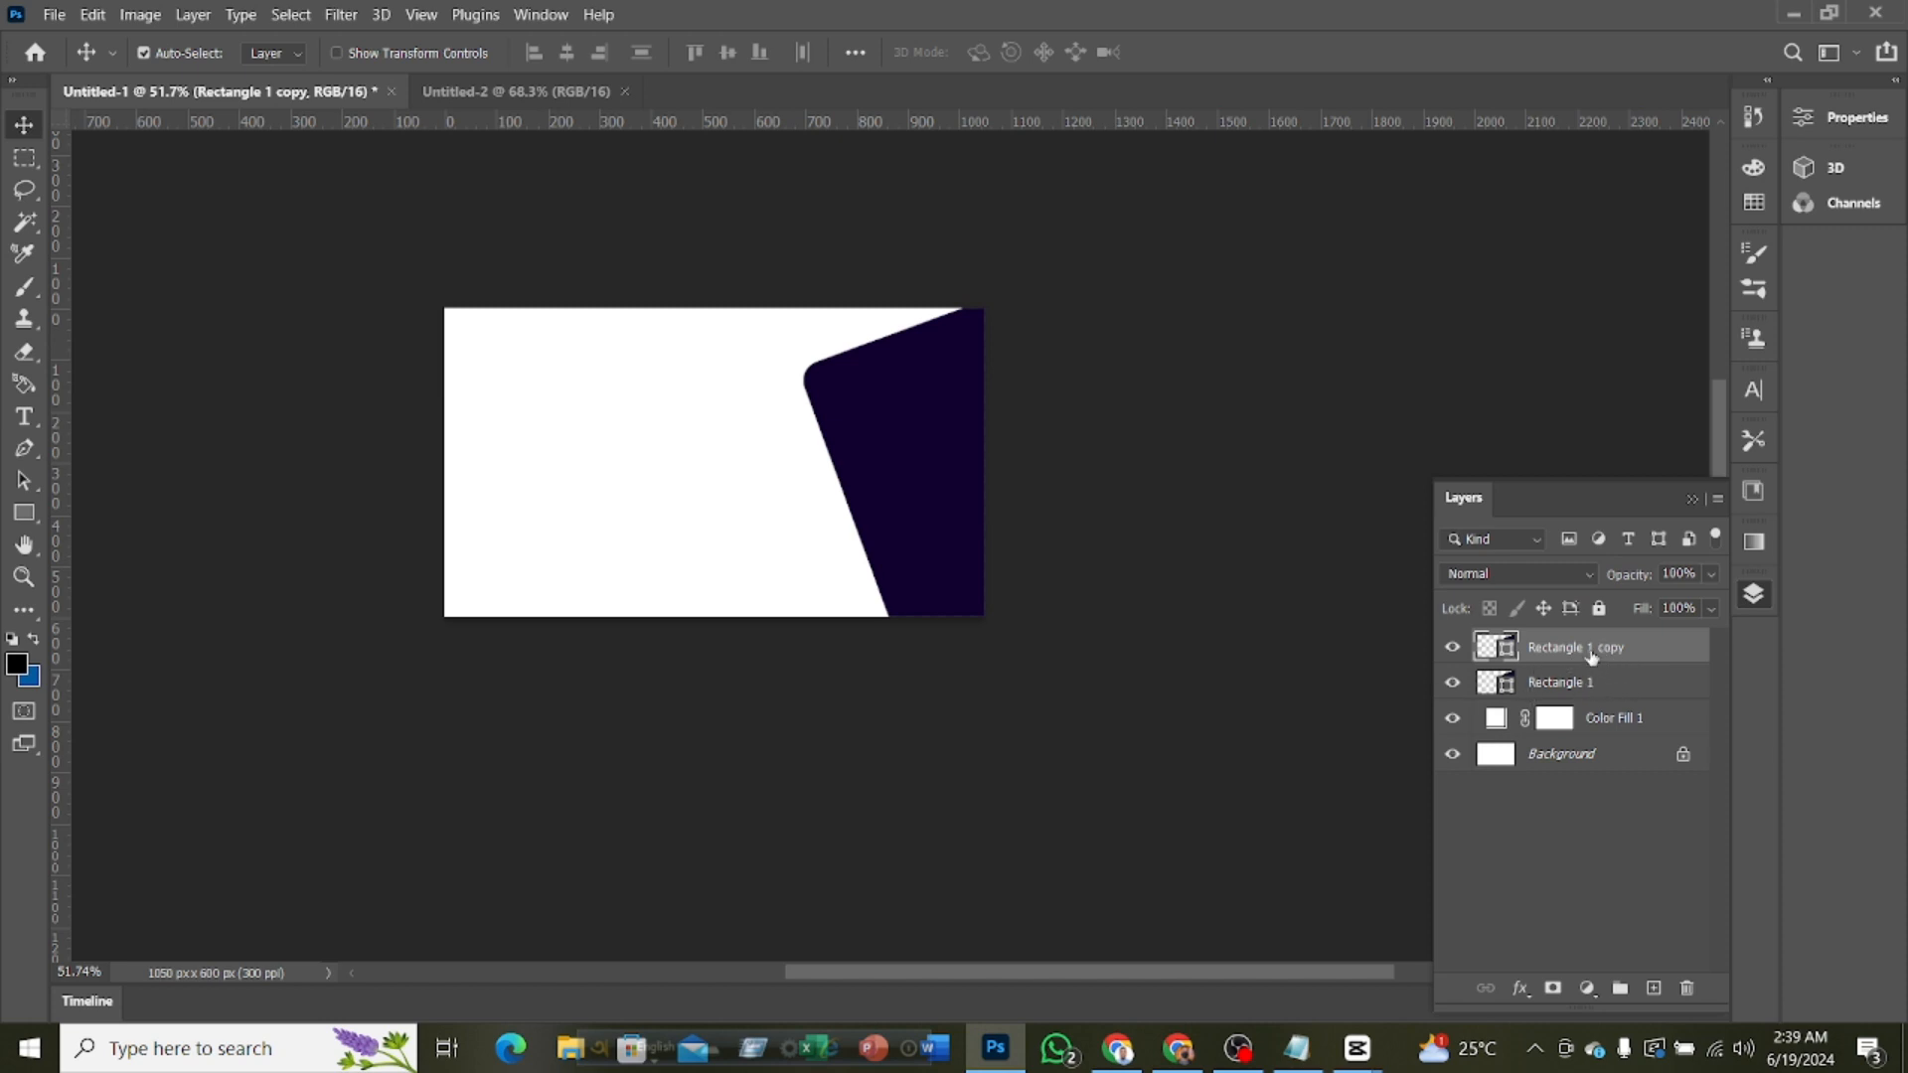
pyautogui.rightClick(1591, 656)
pyautogui.click(154, 536)
pyautogui.click(20, 517)
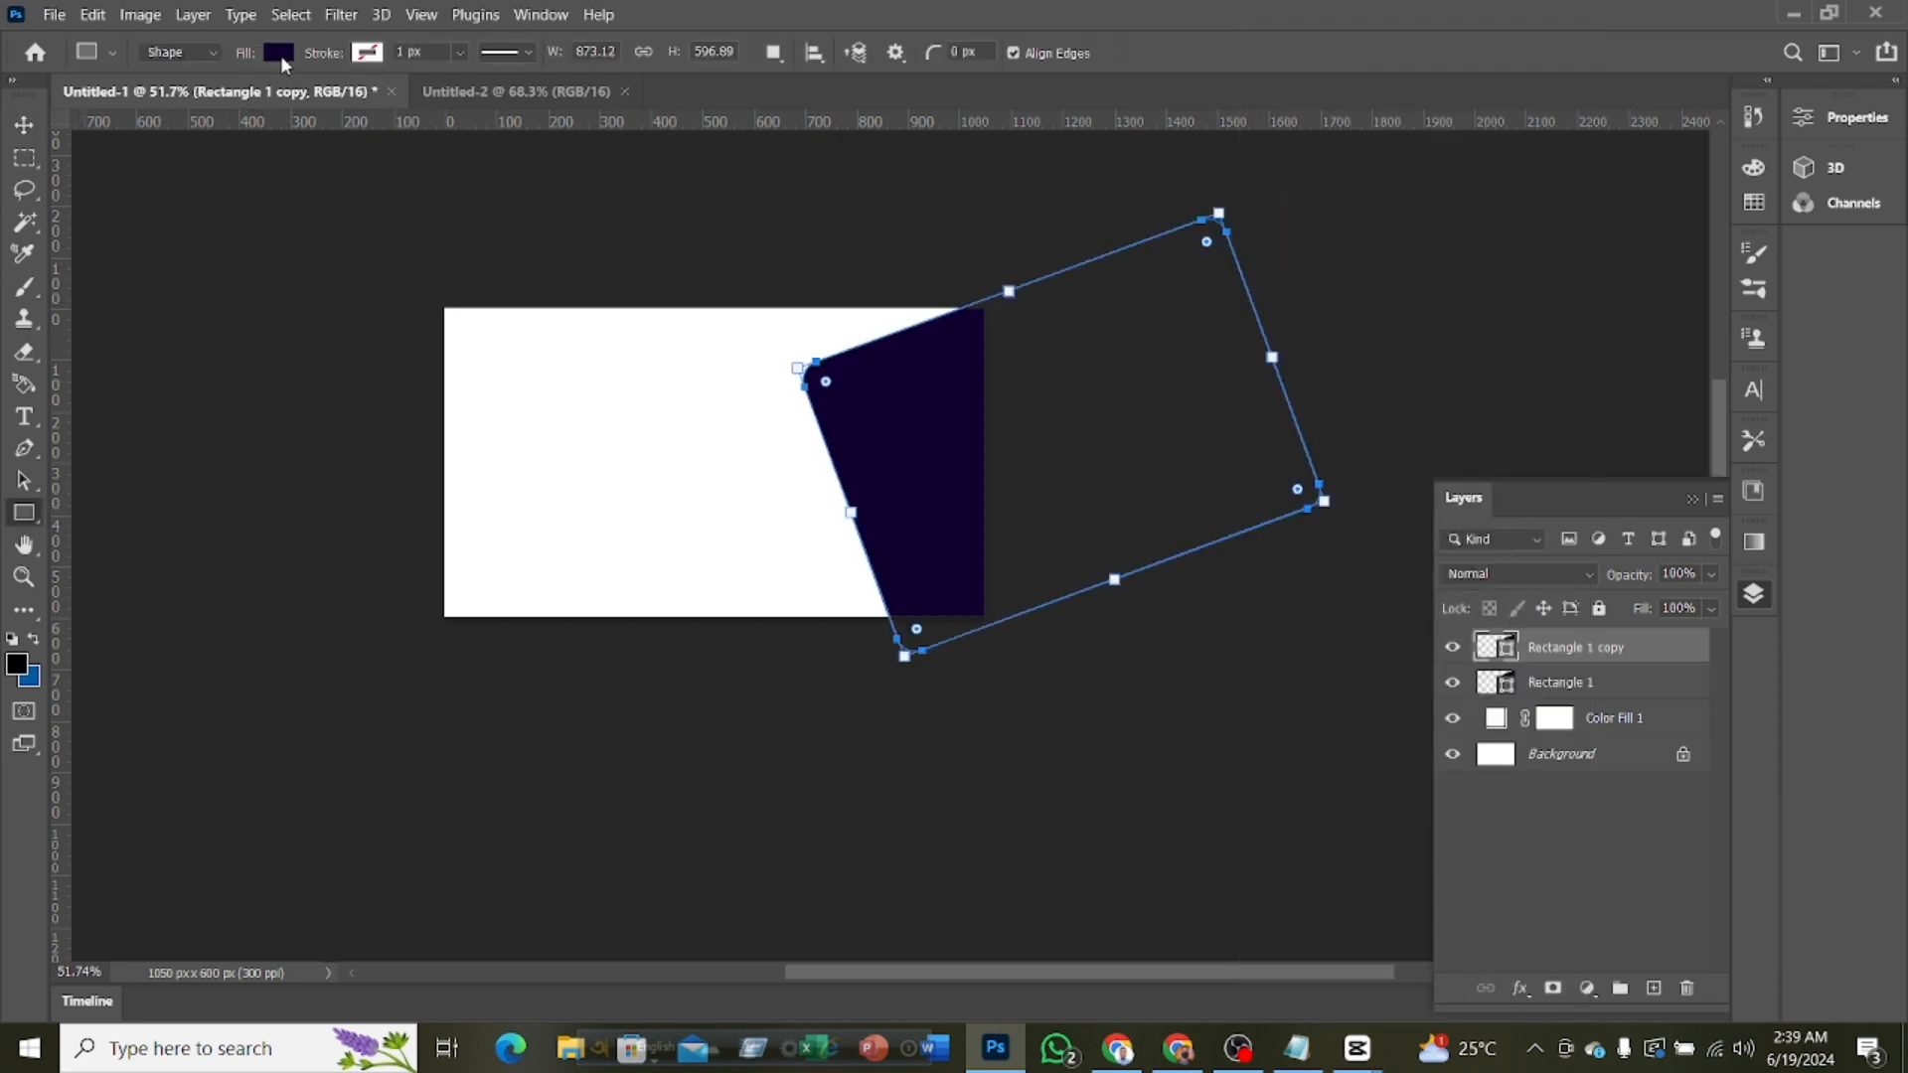
pyautogui.click(278, 53)
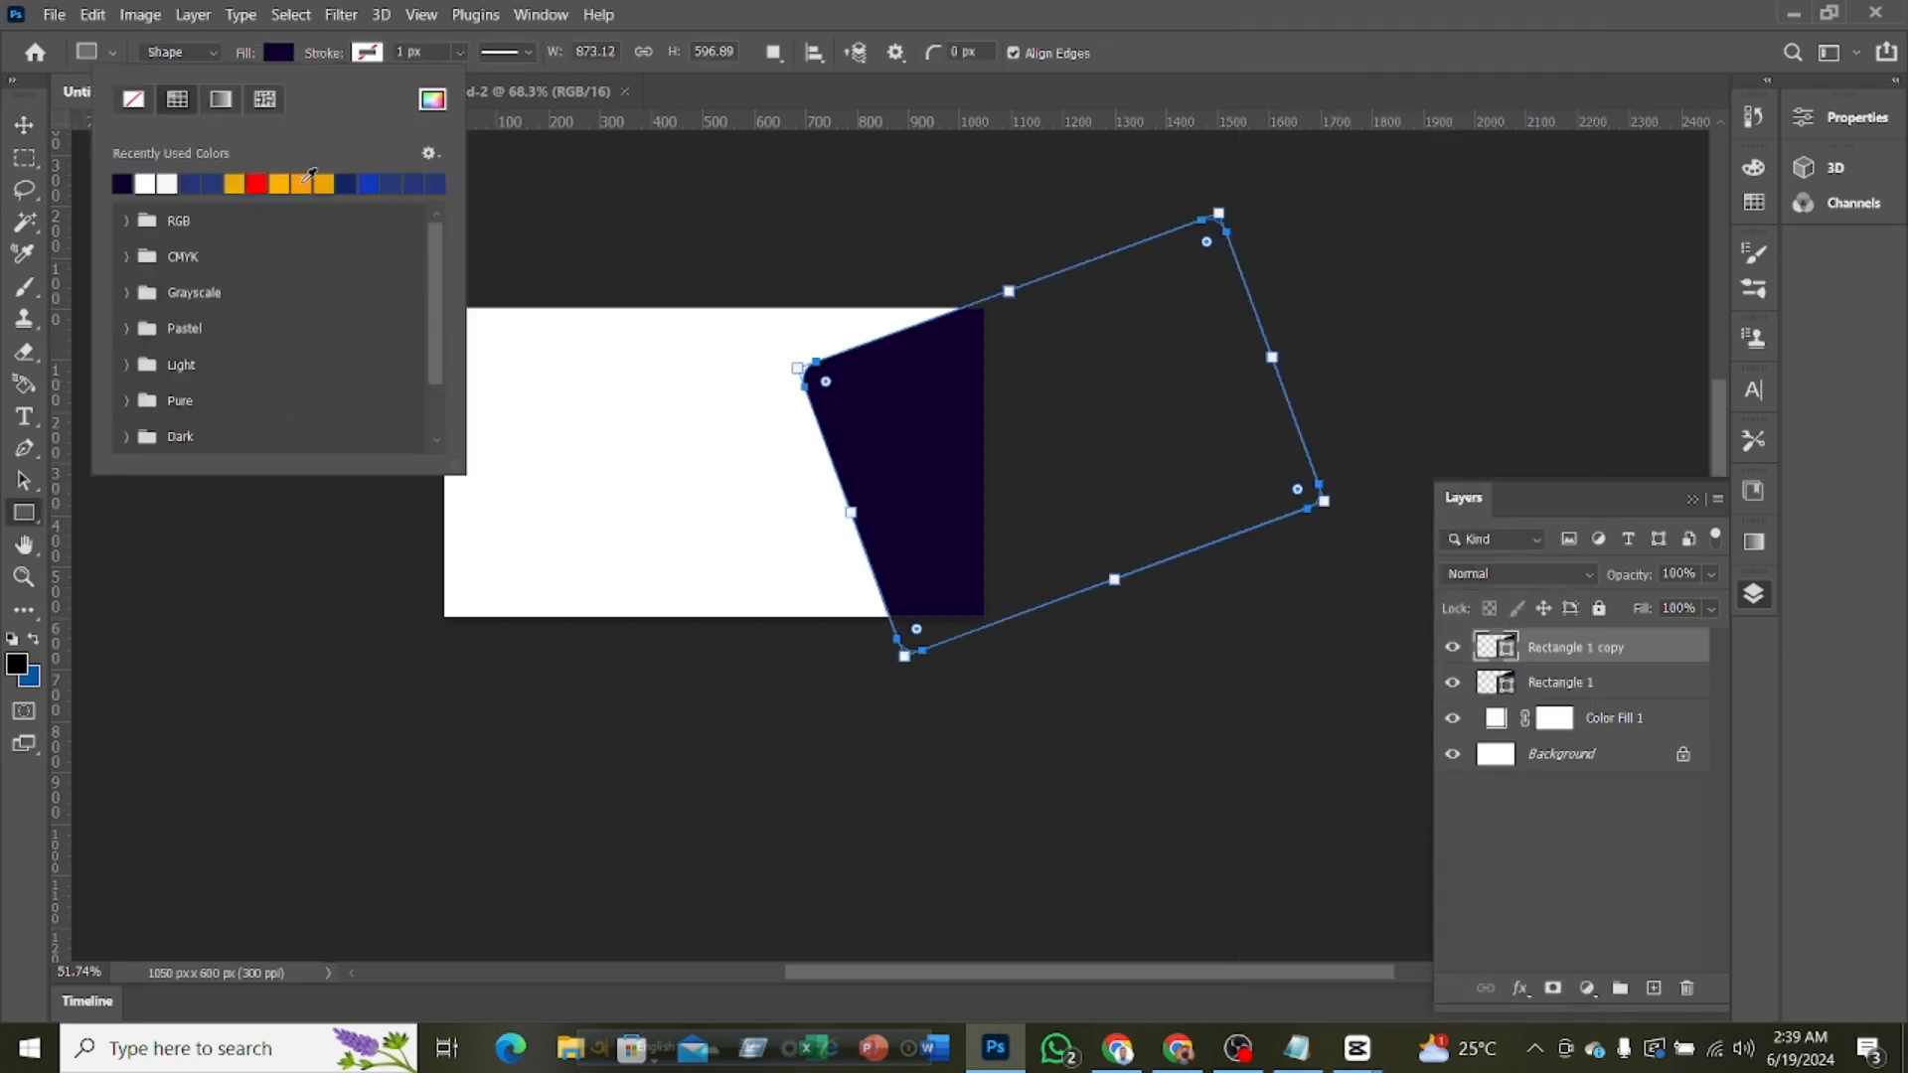
pyautogui.click(306, 181)
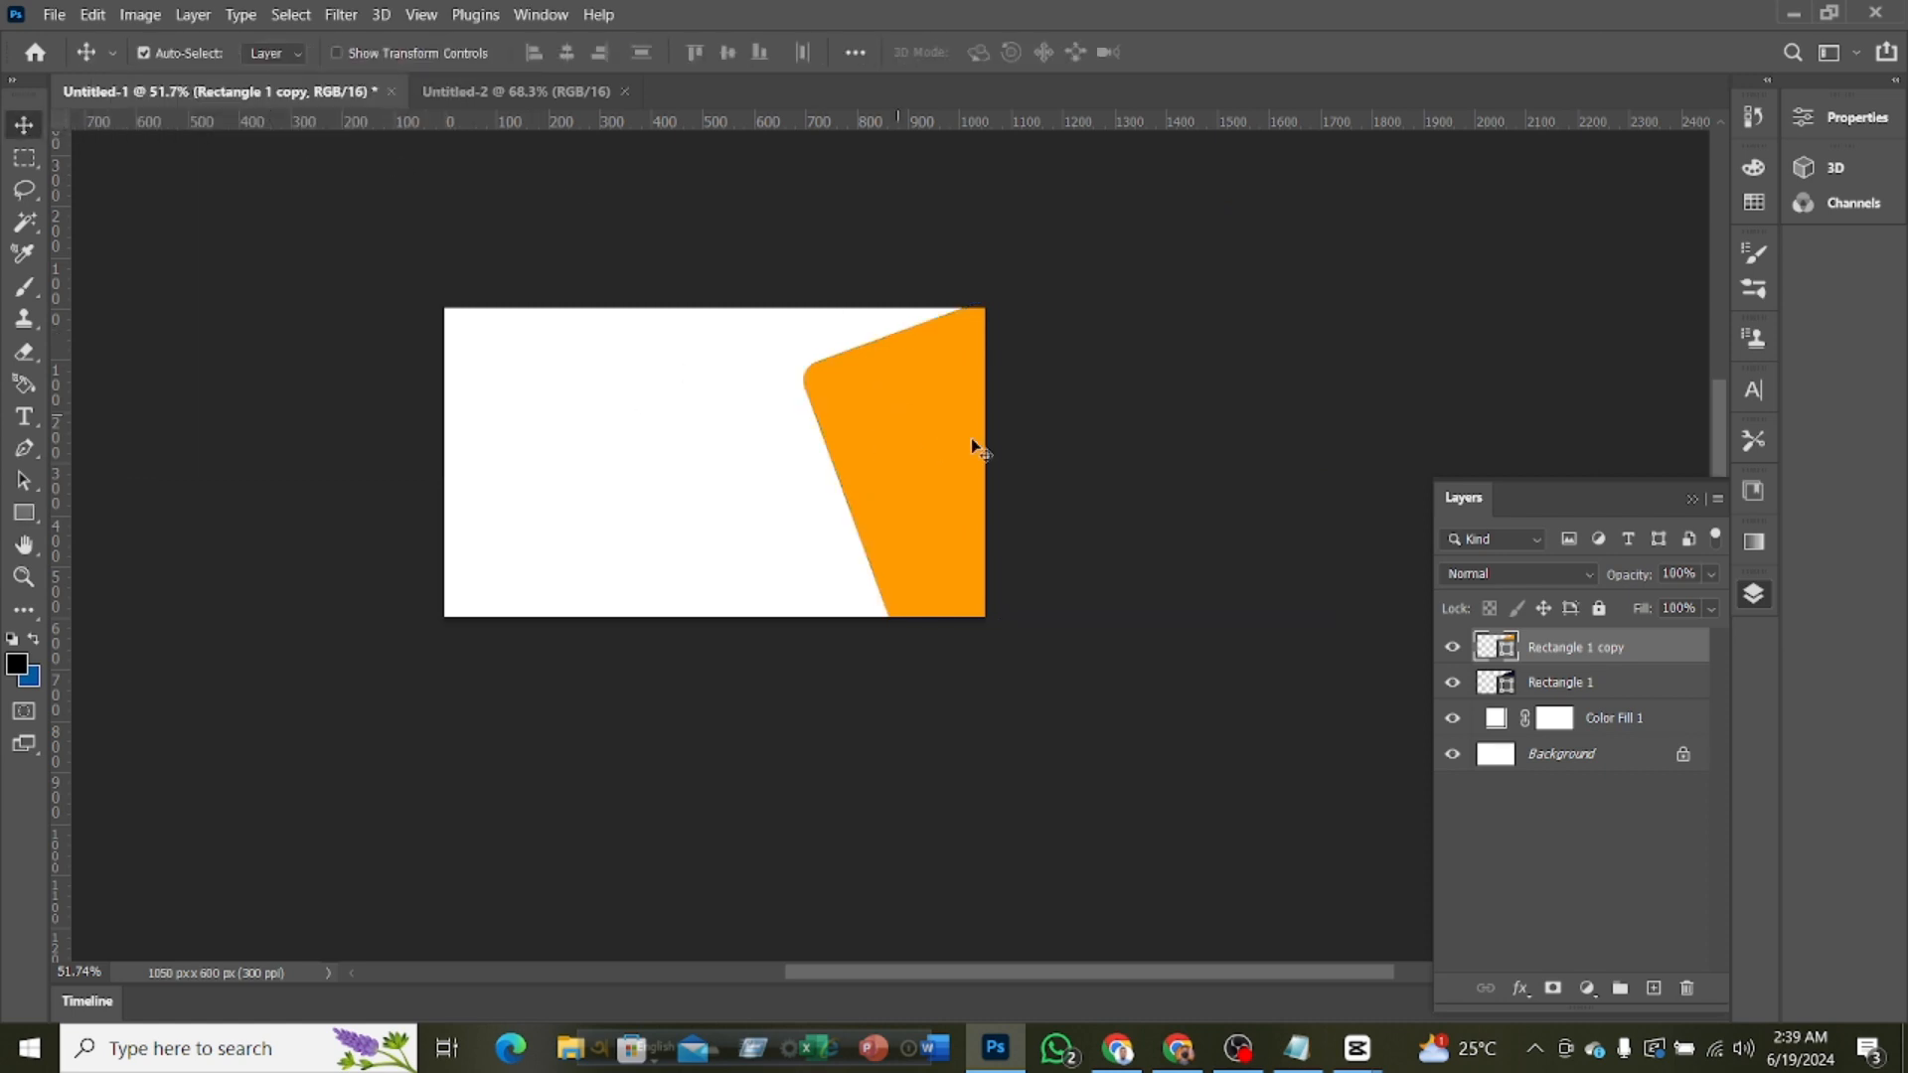
# Place the orange copy beneath Rectangle 1 and nudge it up and slightly right to form an orange strip along the purple shape's upper edge
pyautogui.moveTo(1583, 657); pyautogui.dragTo(1577, 692)
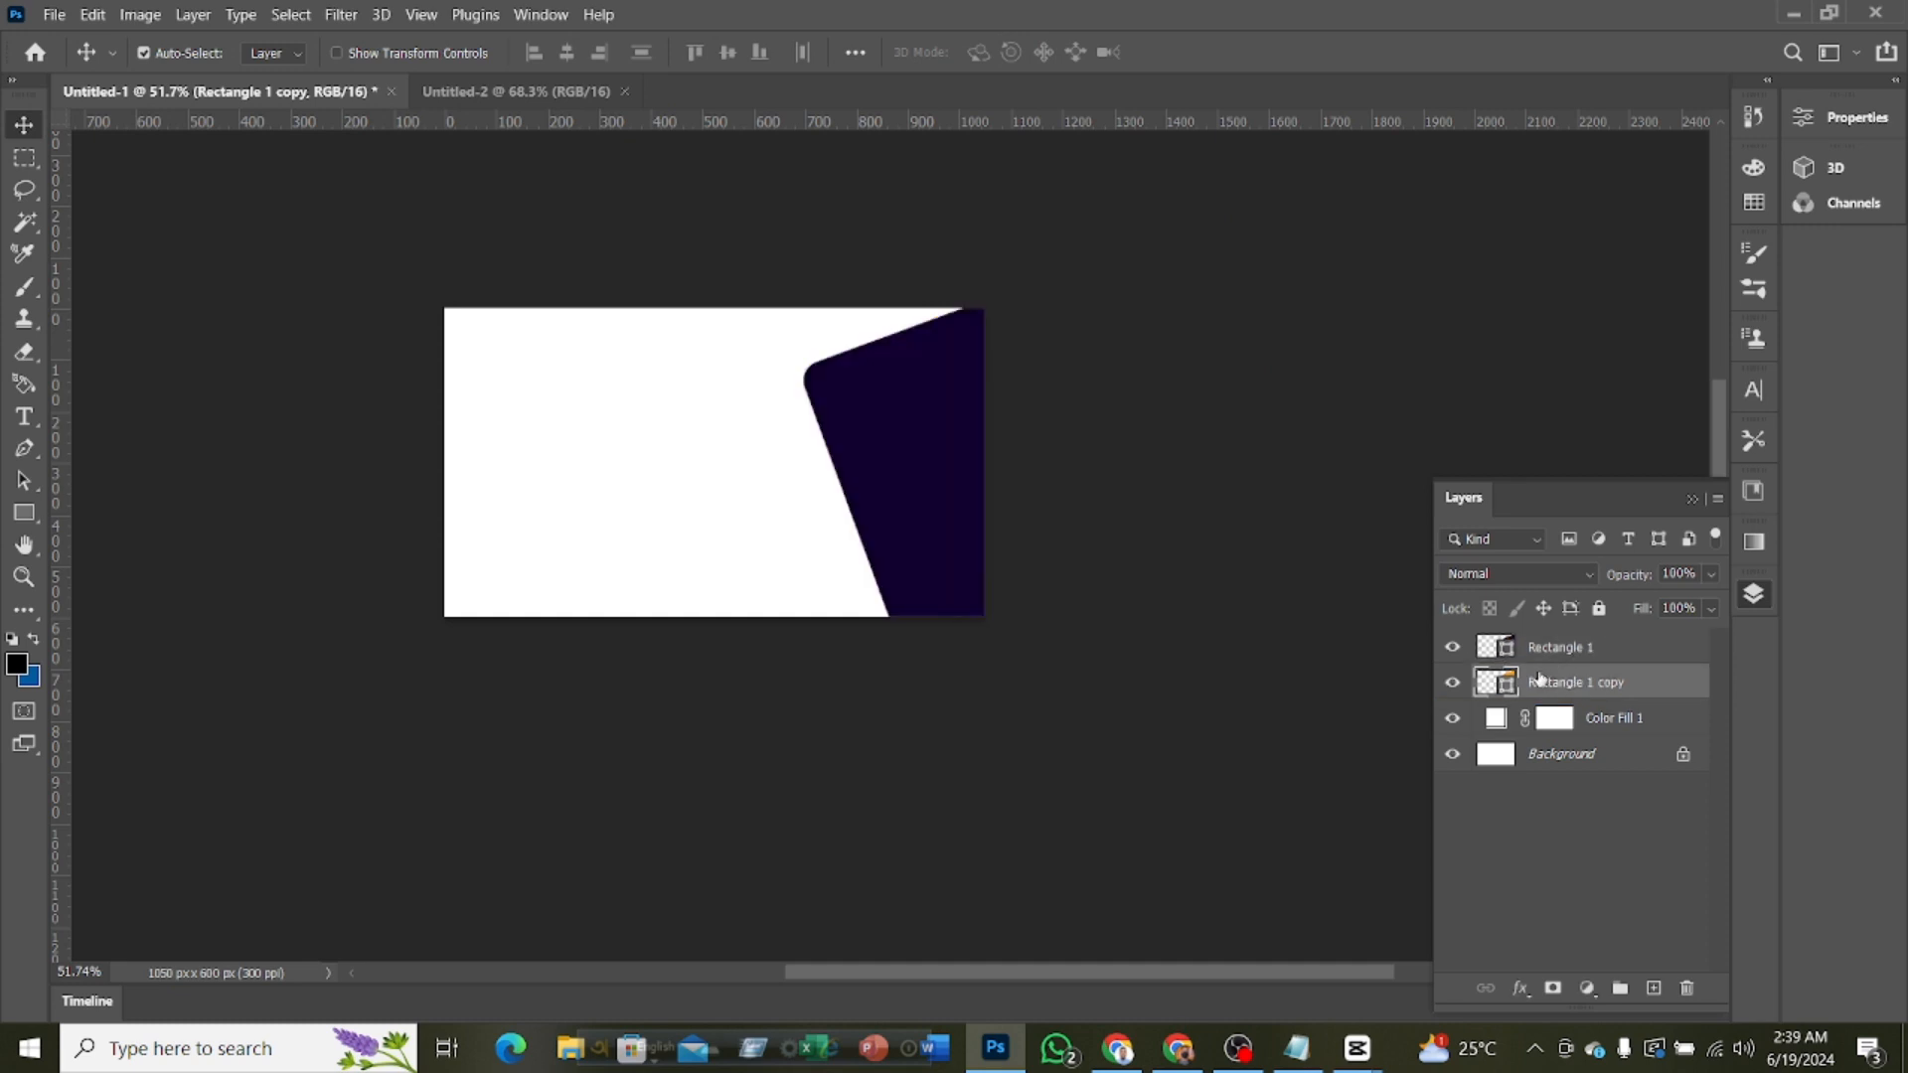
pyautogui.press('Up')
pyautogui.press('Up')
pyautogui.press('Up')
pyautogui.press('Up')
pyautogui.press('Up')
pyautogui.press('Up')
pyautogui.press('Up')
pyautogui.press('Up')
pyautogui.press('Up')
pyautogui.press('Up')
pyautogui.press('Up')
pyautogui.press('Up')
pyautogui.press('Up')
pyautogui.press('Up')
pyautogui.press('Up')
pyautogui.press('Up')
pyautogui.press('Up')
pyautogui.press('Up')
pyautogui.press('Up')
pyautogui.press('Up')
pyautogui.press('Up')
pyautogui.press('Up')
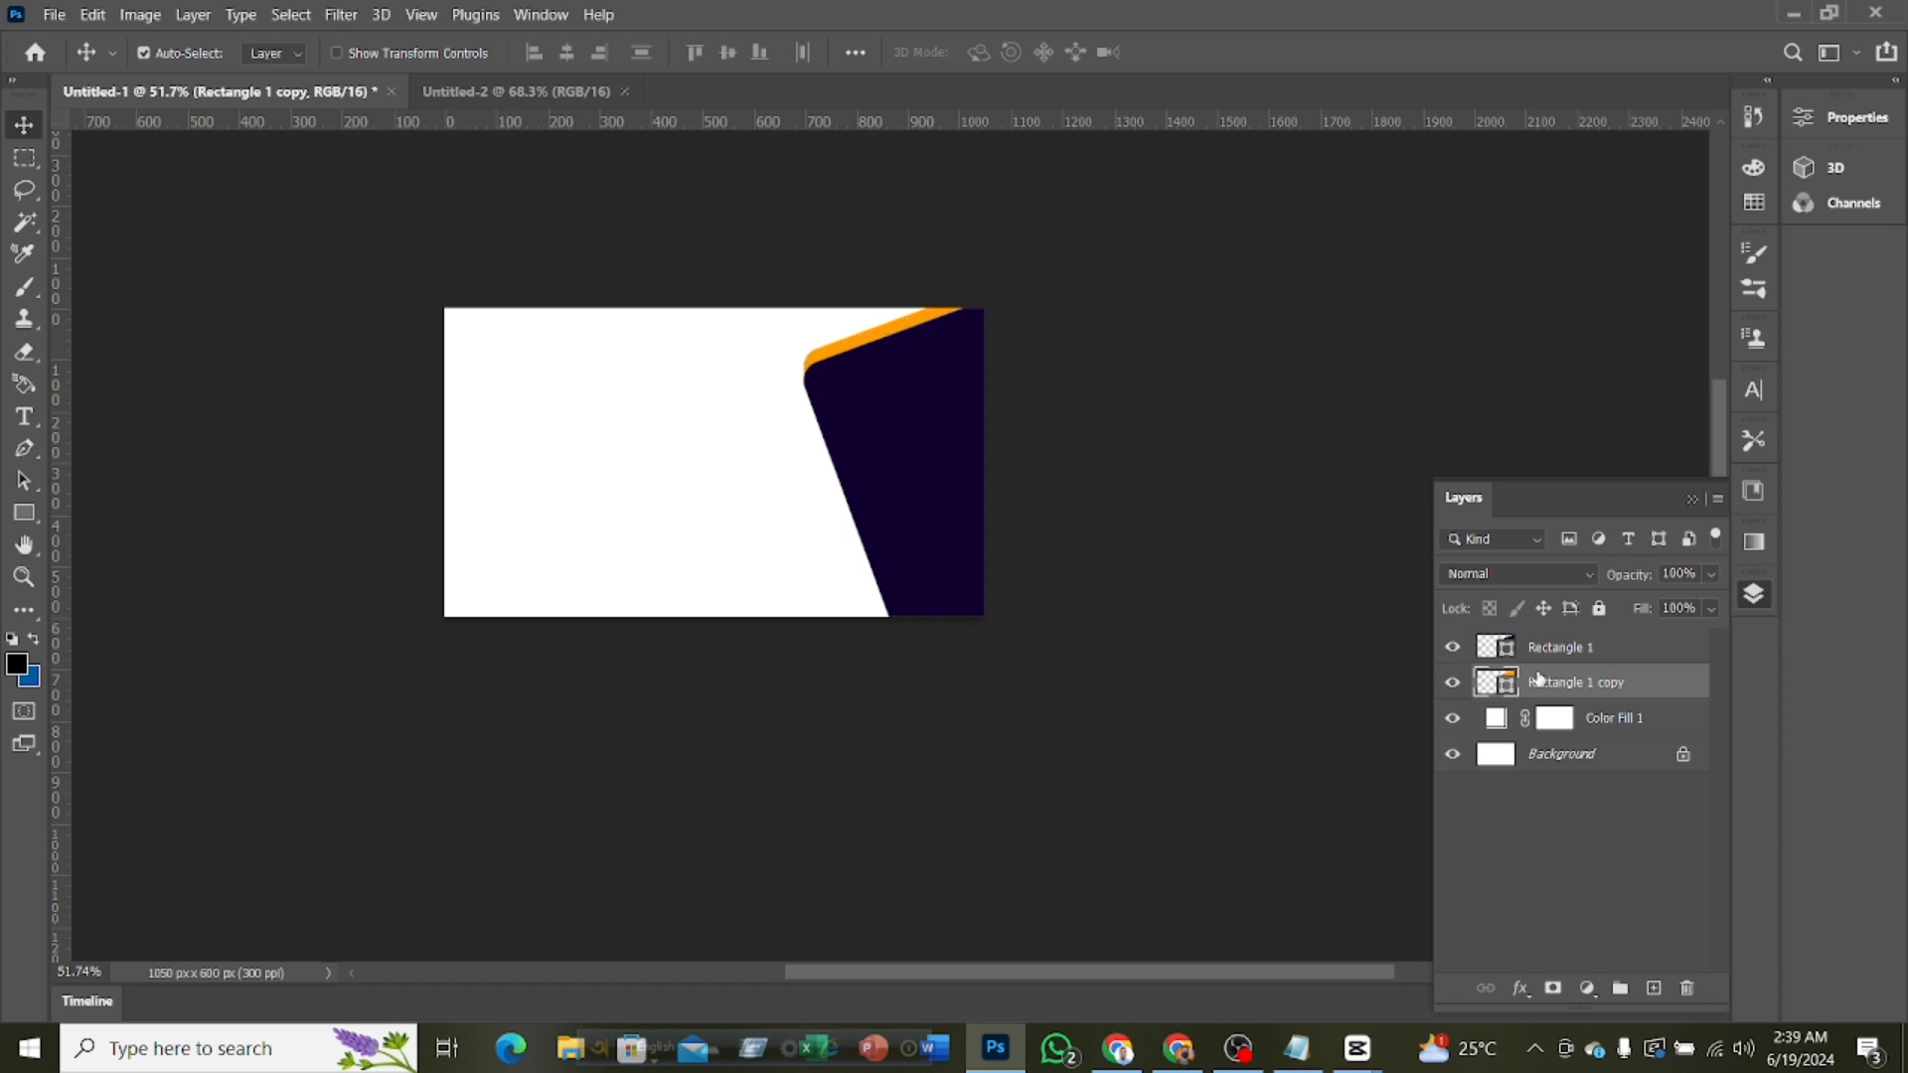
pyautogui.press('Up')
pyautogui.press('Up')
pyautogui.press('Up')
pyautogui.press('Up')
pyautogui.press('Up')
pyautogui.press('Up')
pyautogui.press('Up')
pyautogui.press('Up')
pyautogui.scroll(4, 1064, 554)
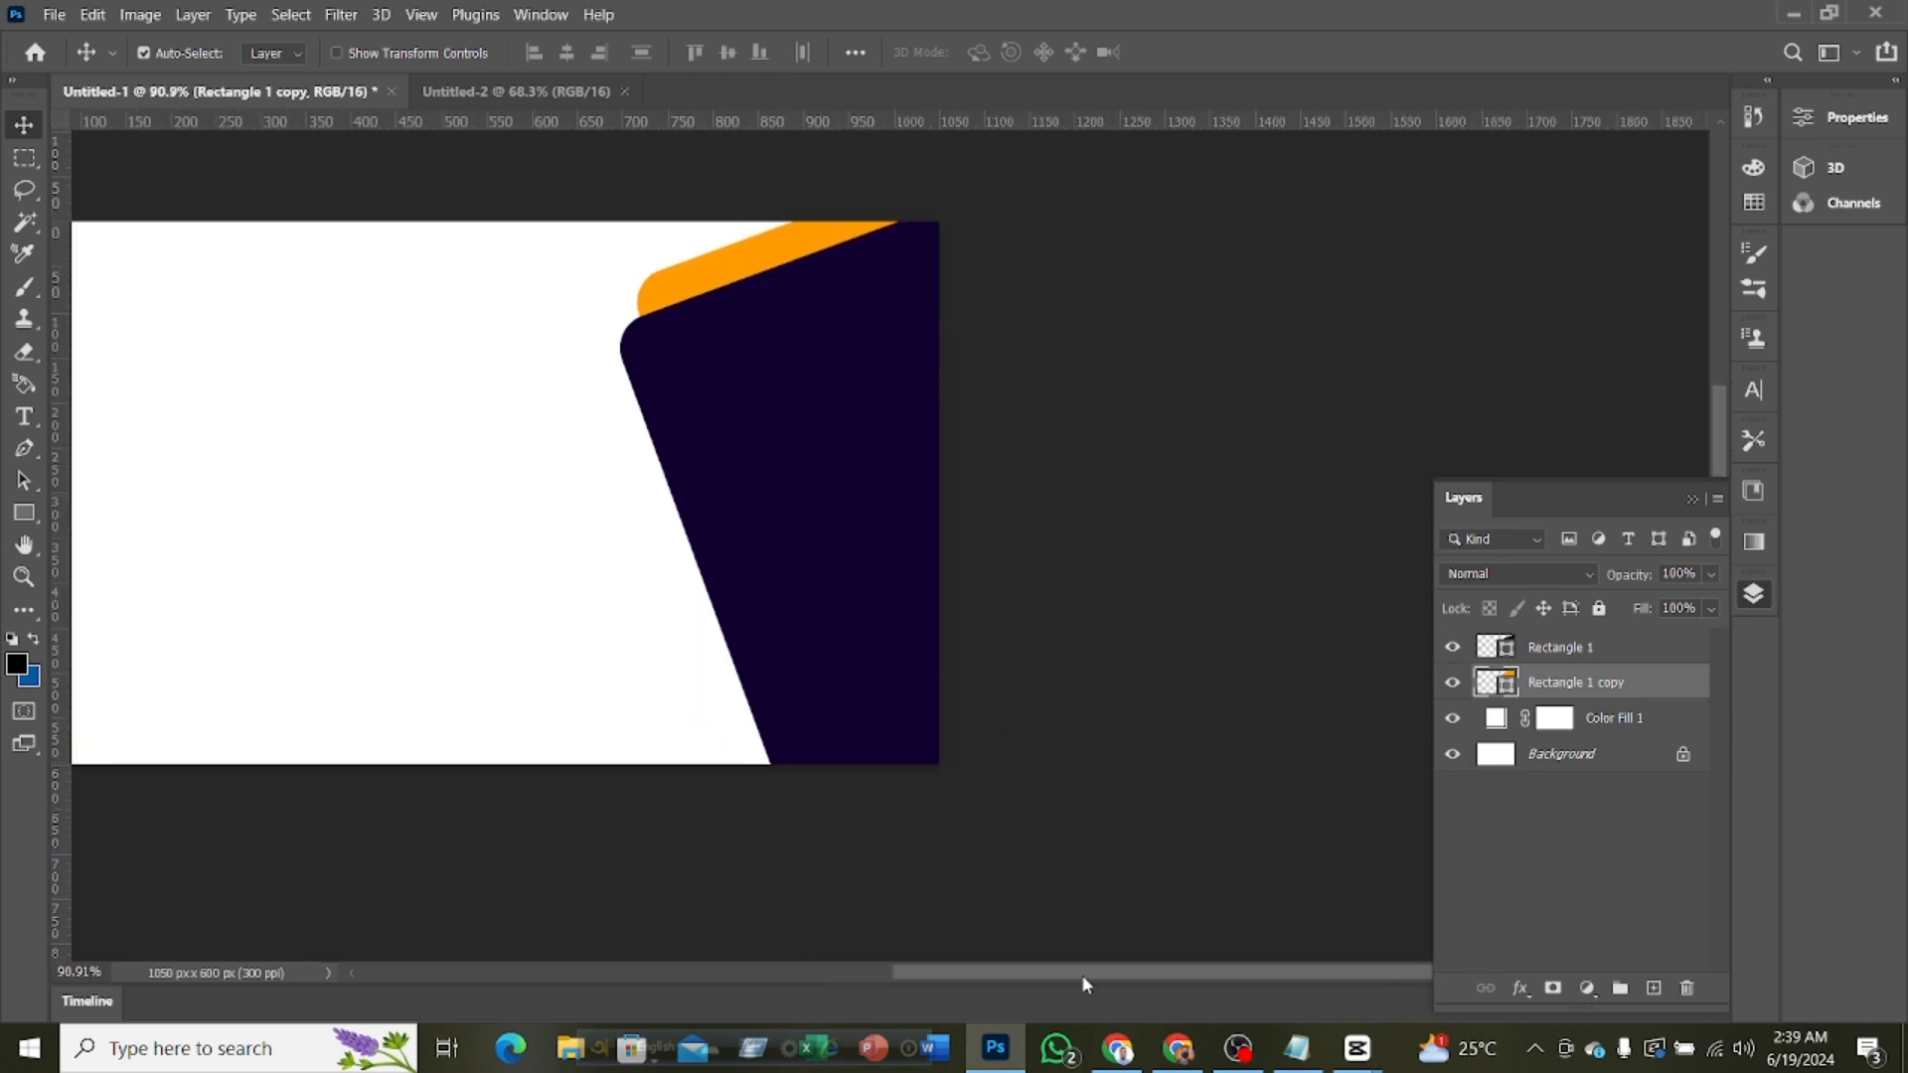
pyautogui.moveTo(1083, 978); pyautogui.dragTo(1010, 974)
pyautogui.scroll(1, 1127, 807)
pyautogui.scroll(2, 1127, 809)
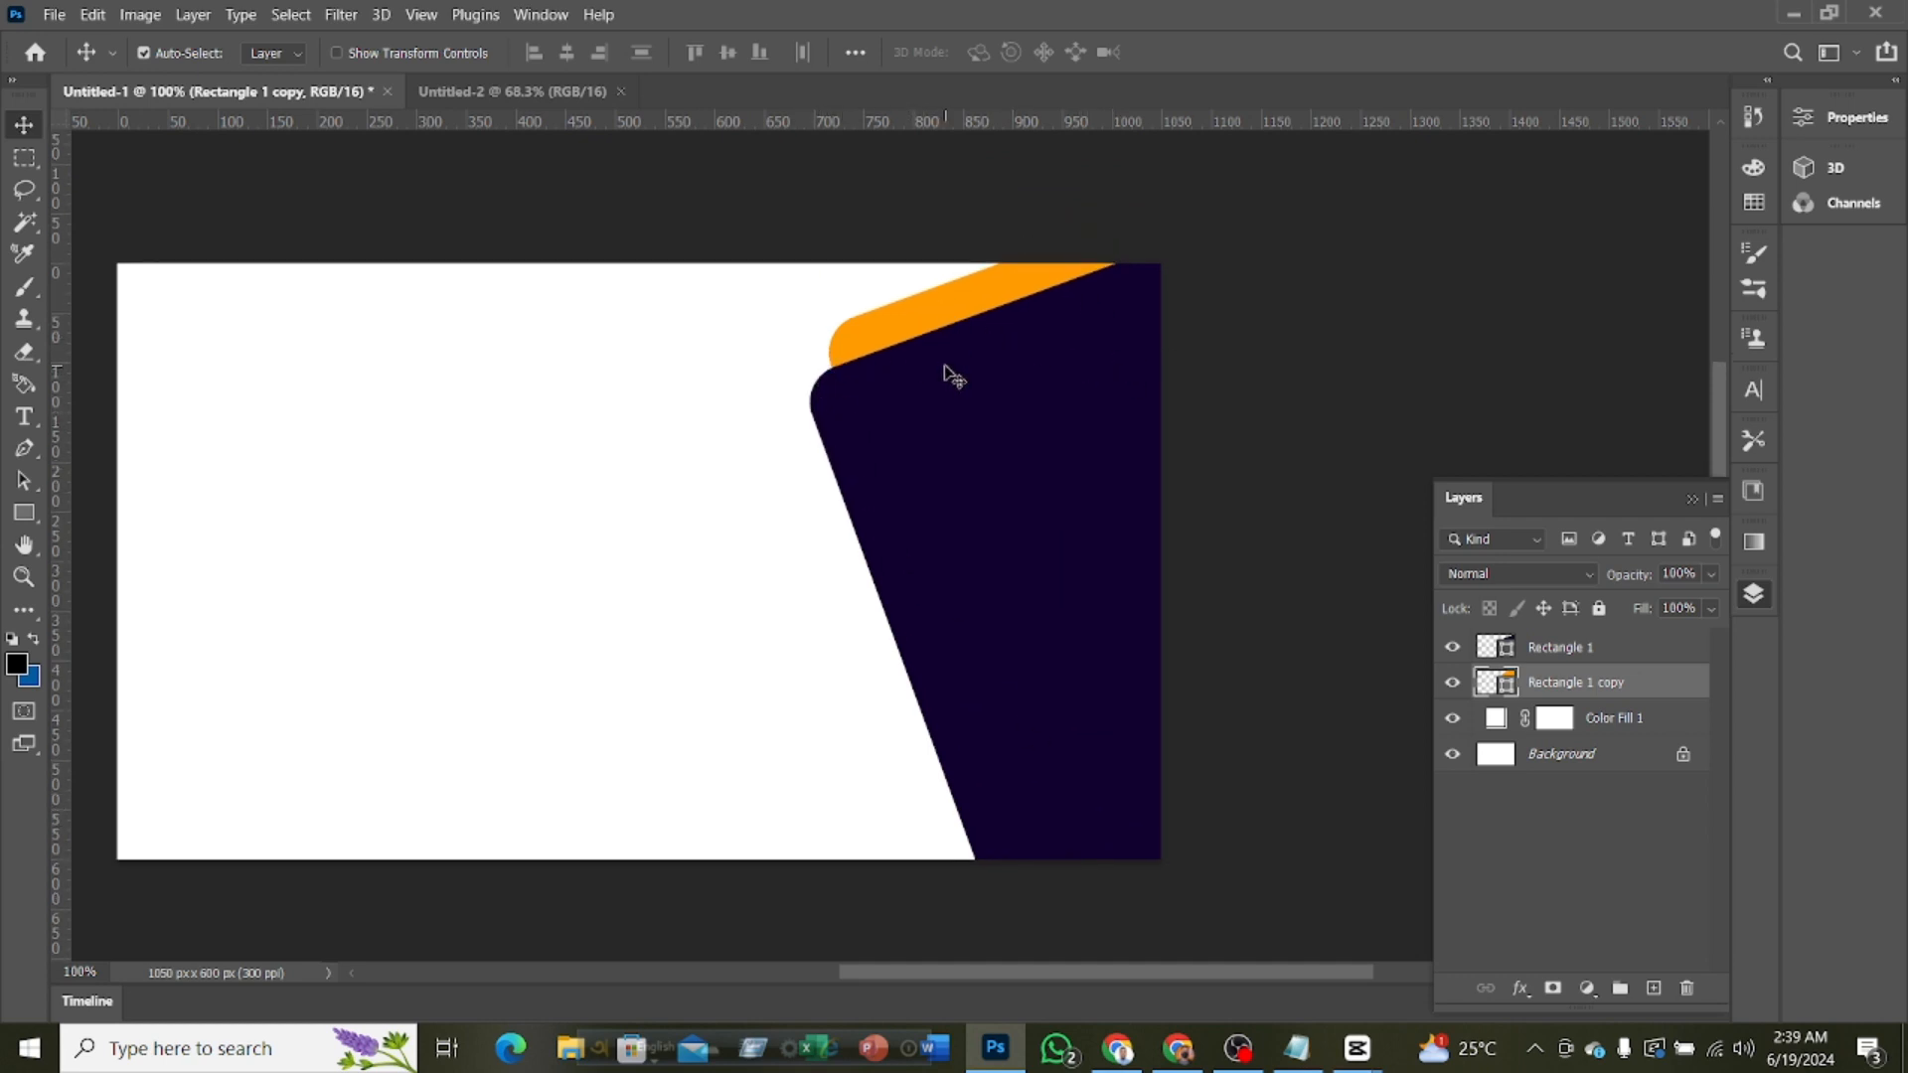
# Select both the purple and orange rectangle layers and move them slightly down together
pyautogui.keyDown('shift'); pyautogui.click(1539, 649); pyautogui.keyUp('shift')
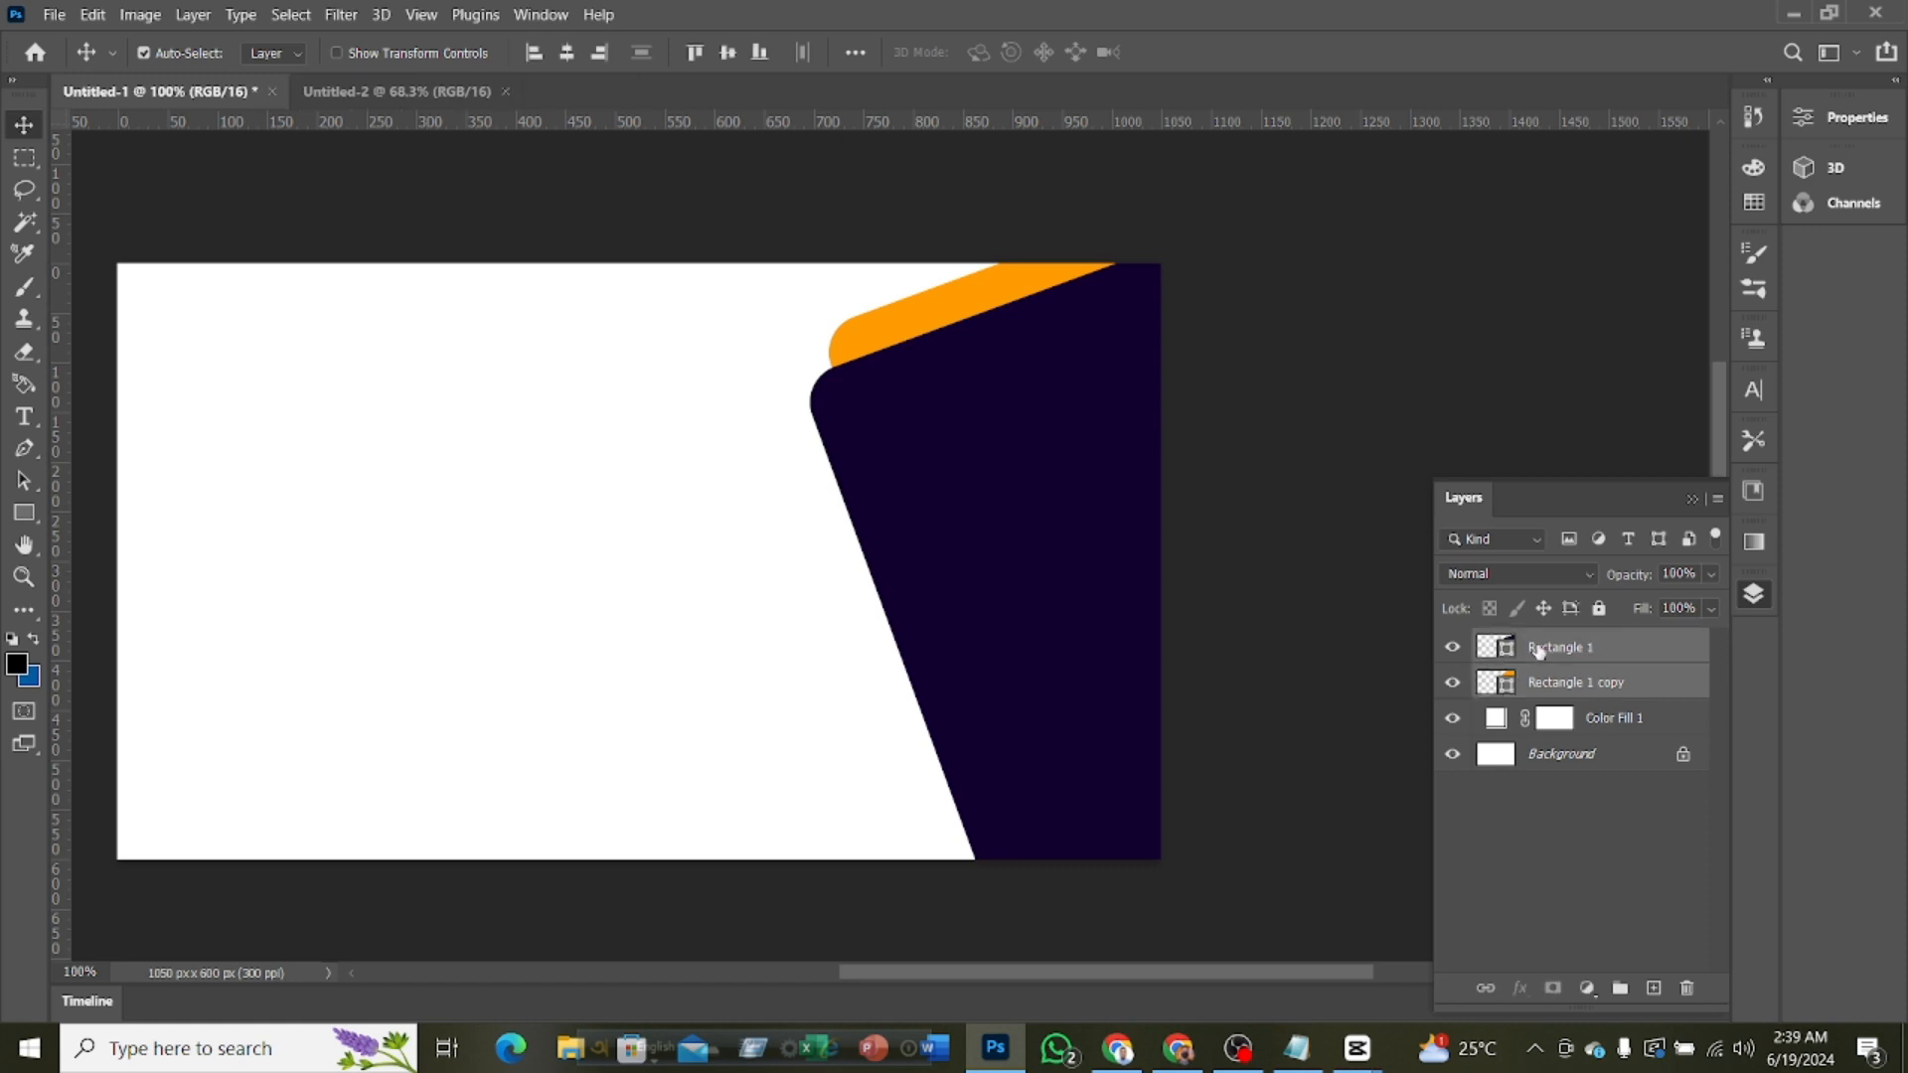
pyautogui.moveTo(999, 314)
pyautogui.mouseDown()
pyautogui.moveTo(999, 344)
pyautogui.moveTo(999, 324)
pyautogui.mouseUp()
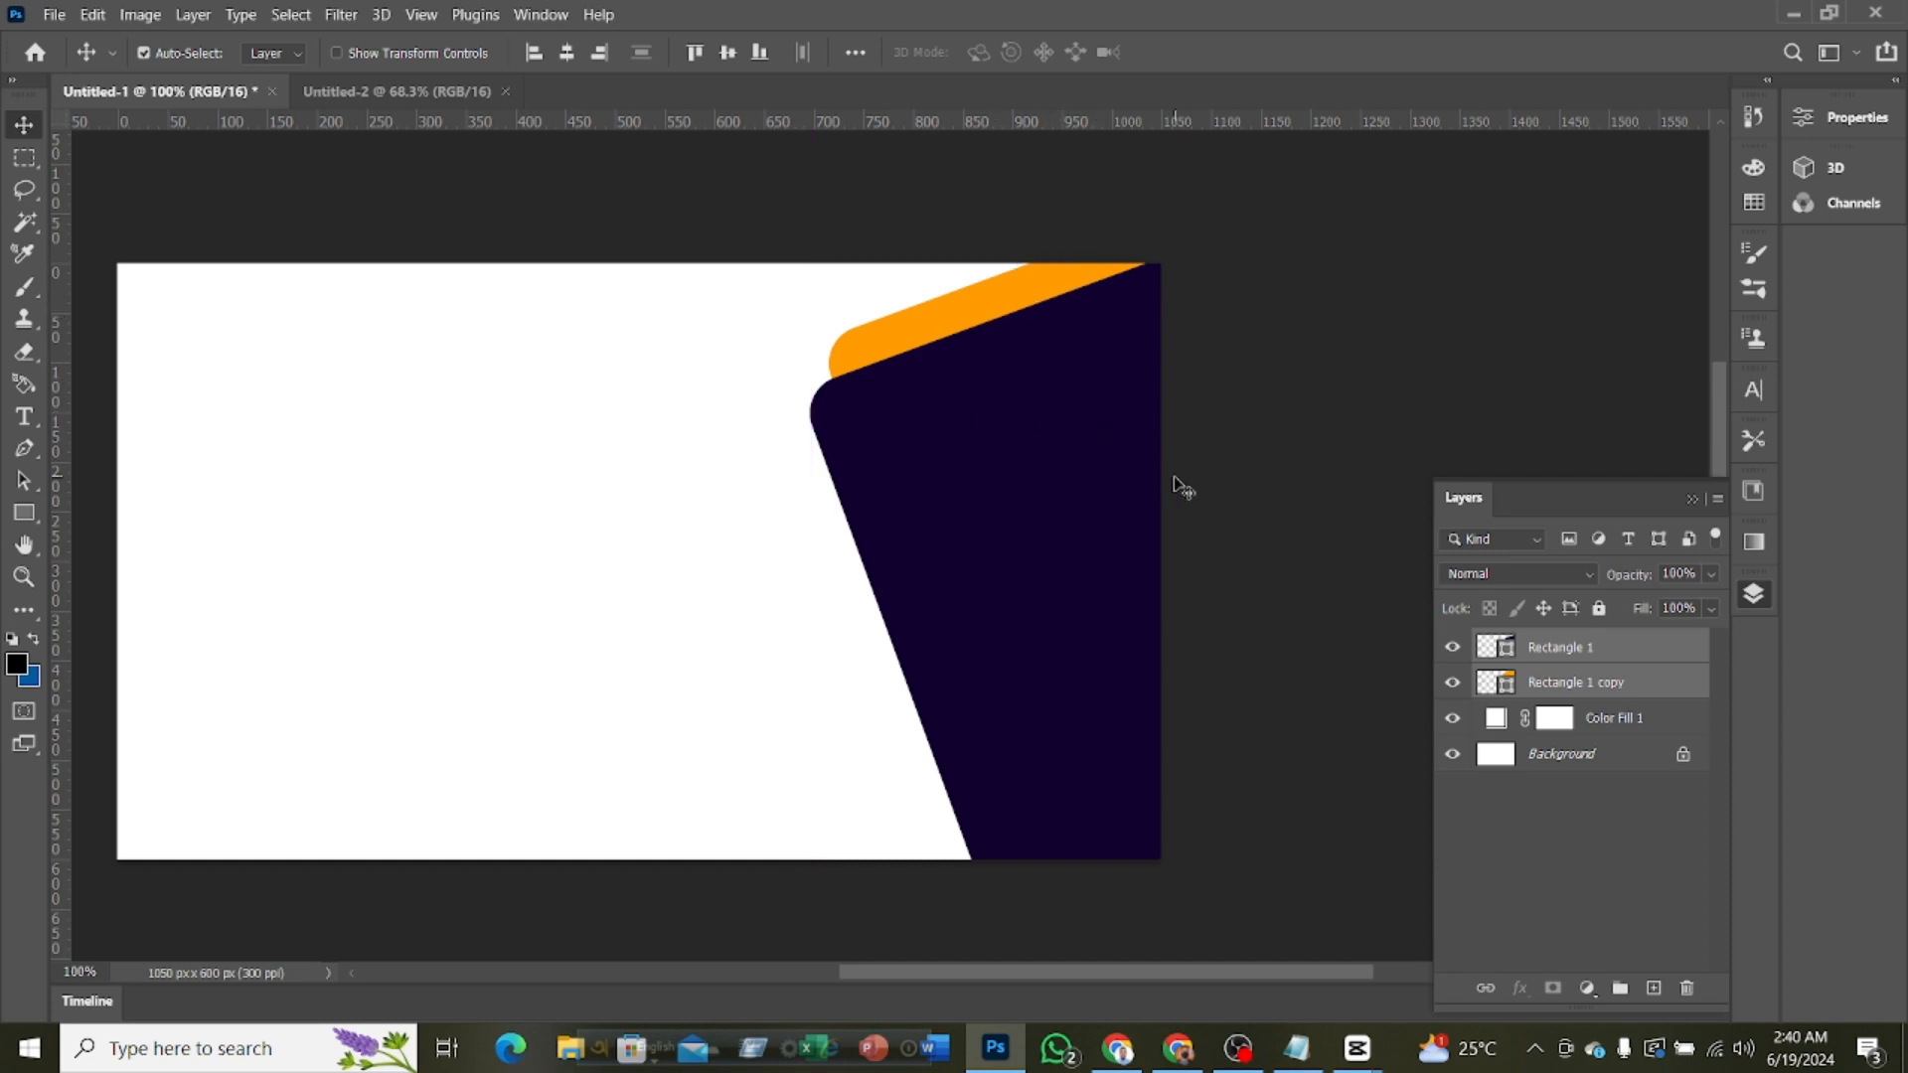
pyautogui.scroll(-5, 1179, 487)
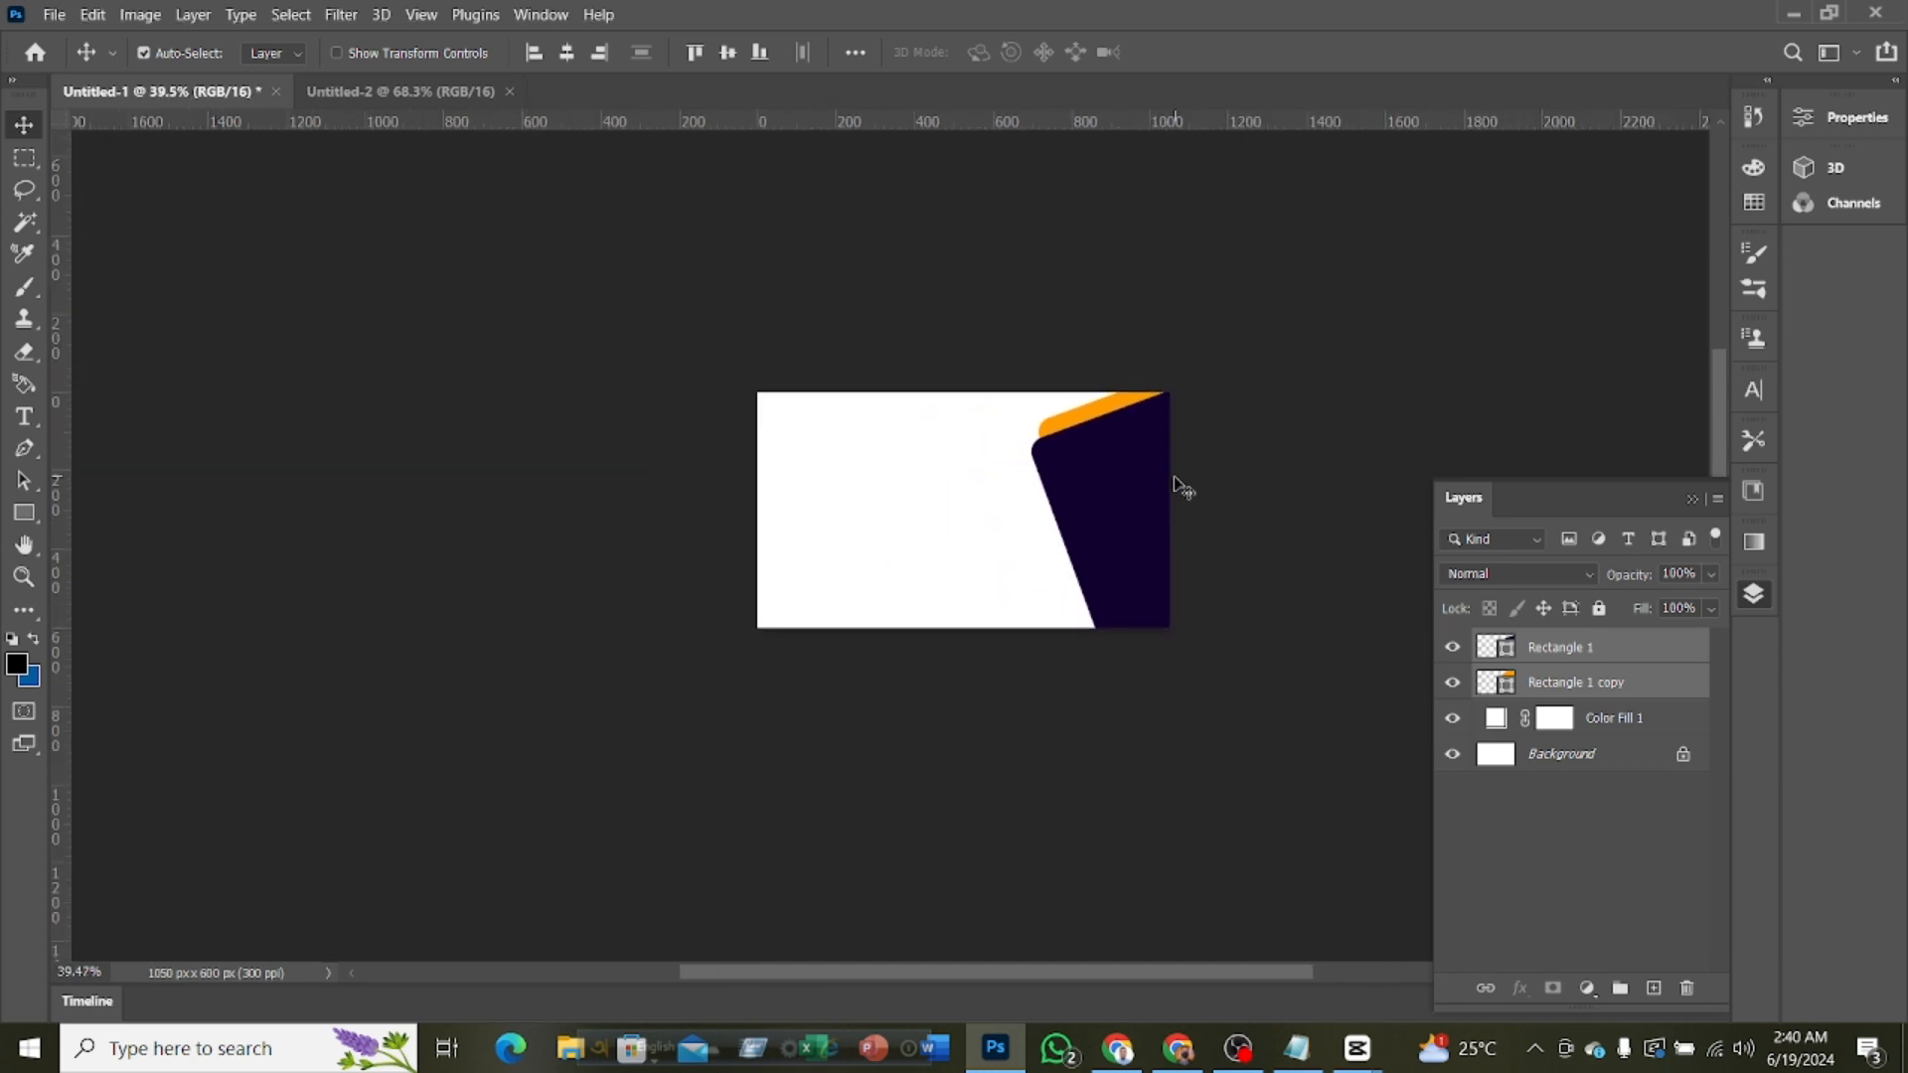
pyautogui.scroll(-1, 1179, 487)
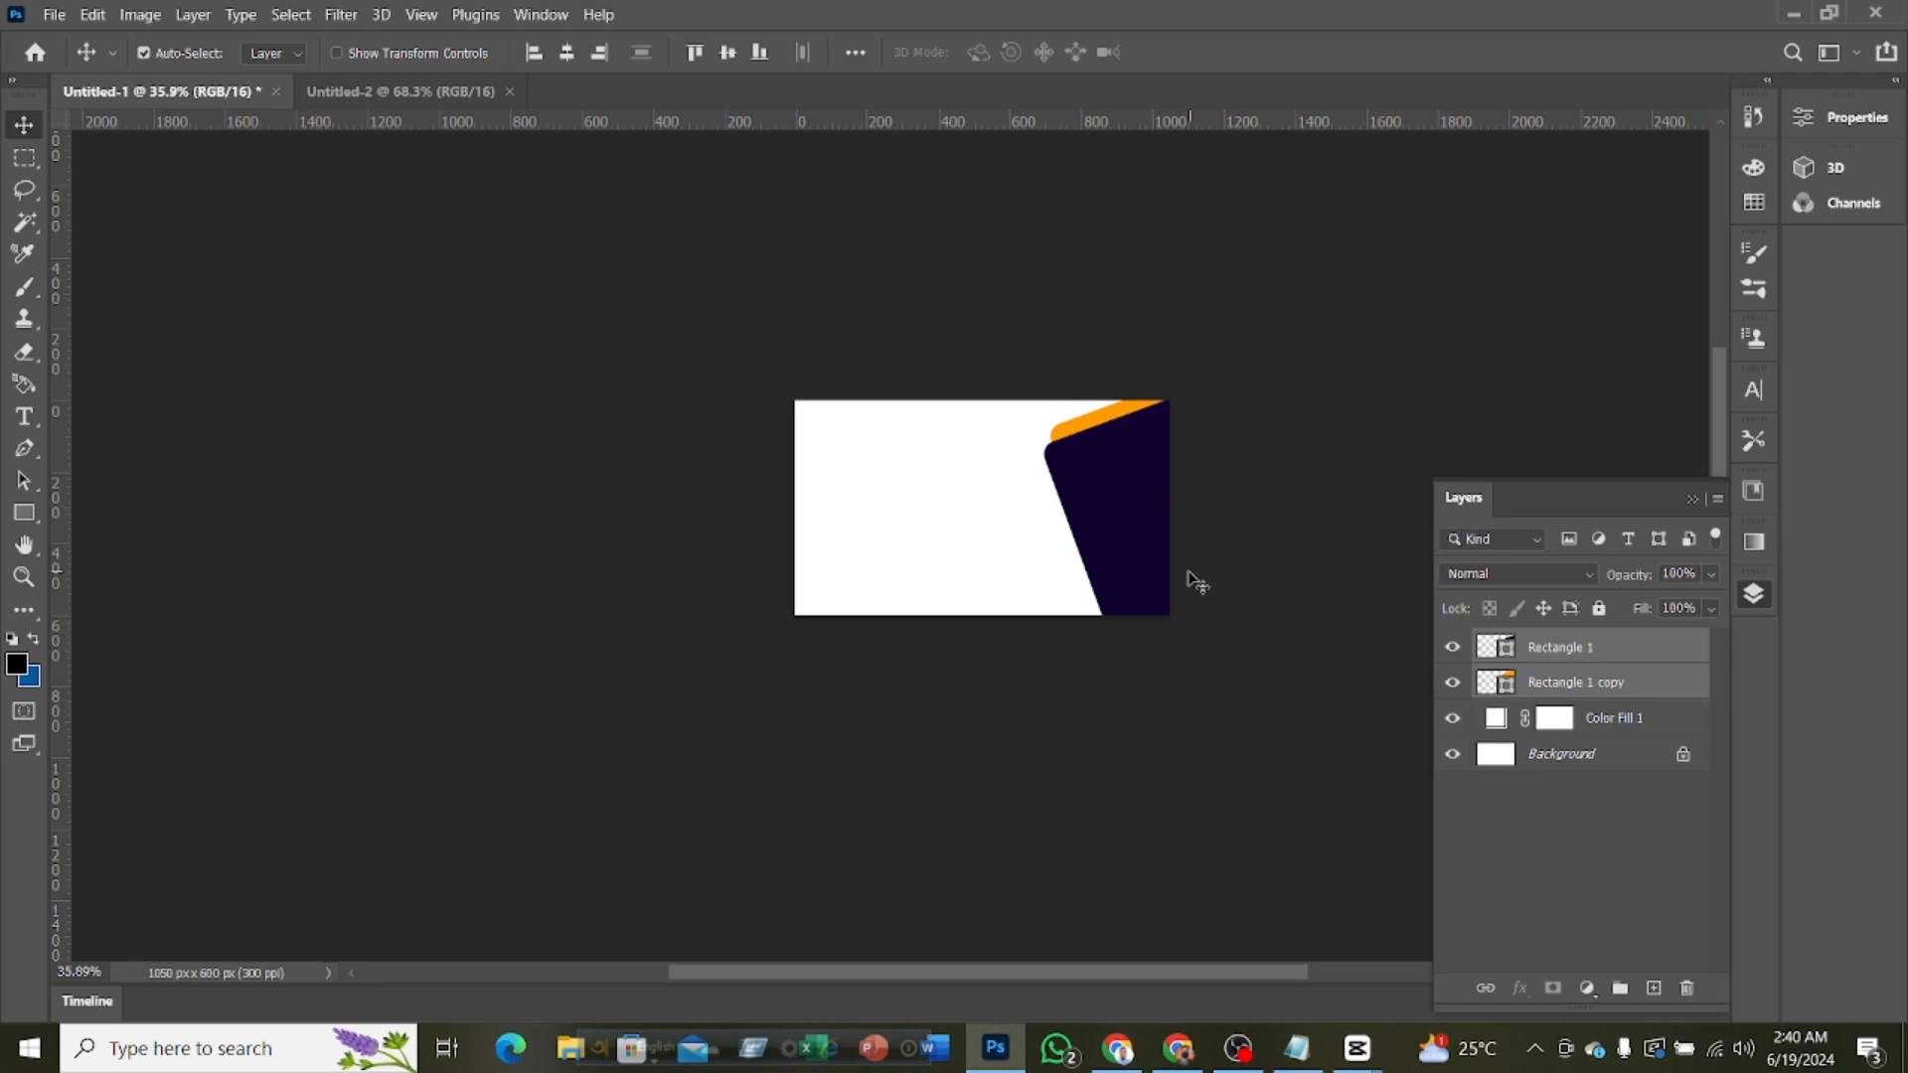
pyautogui.scroll(4, 1191, 582)
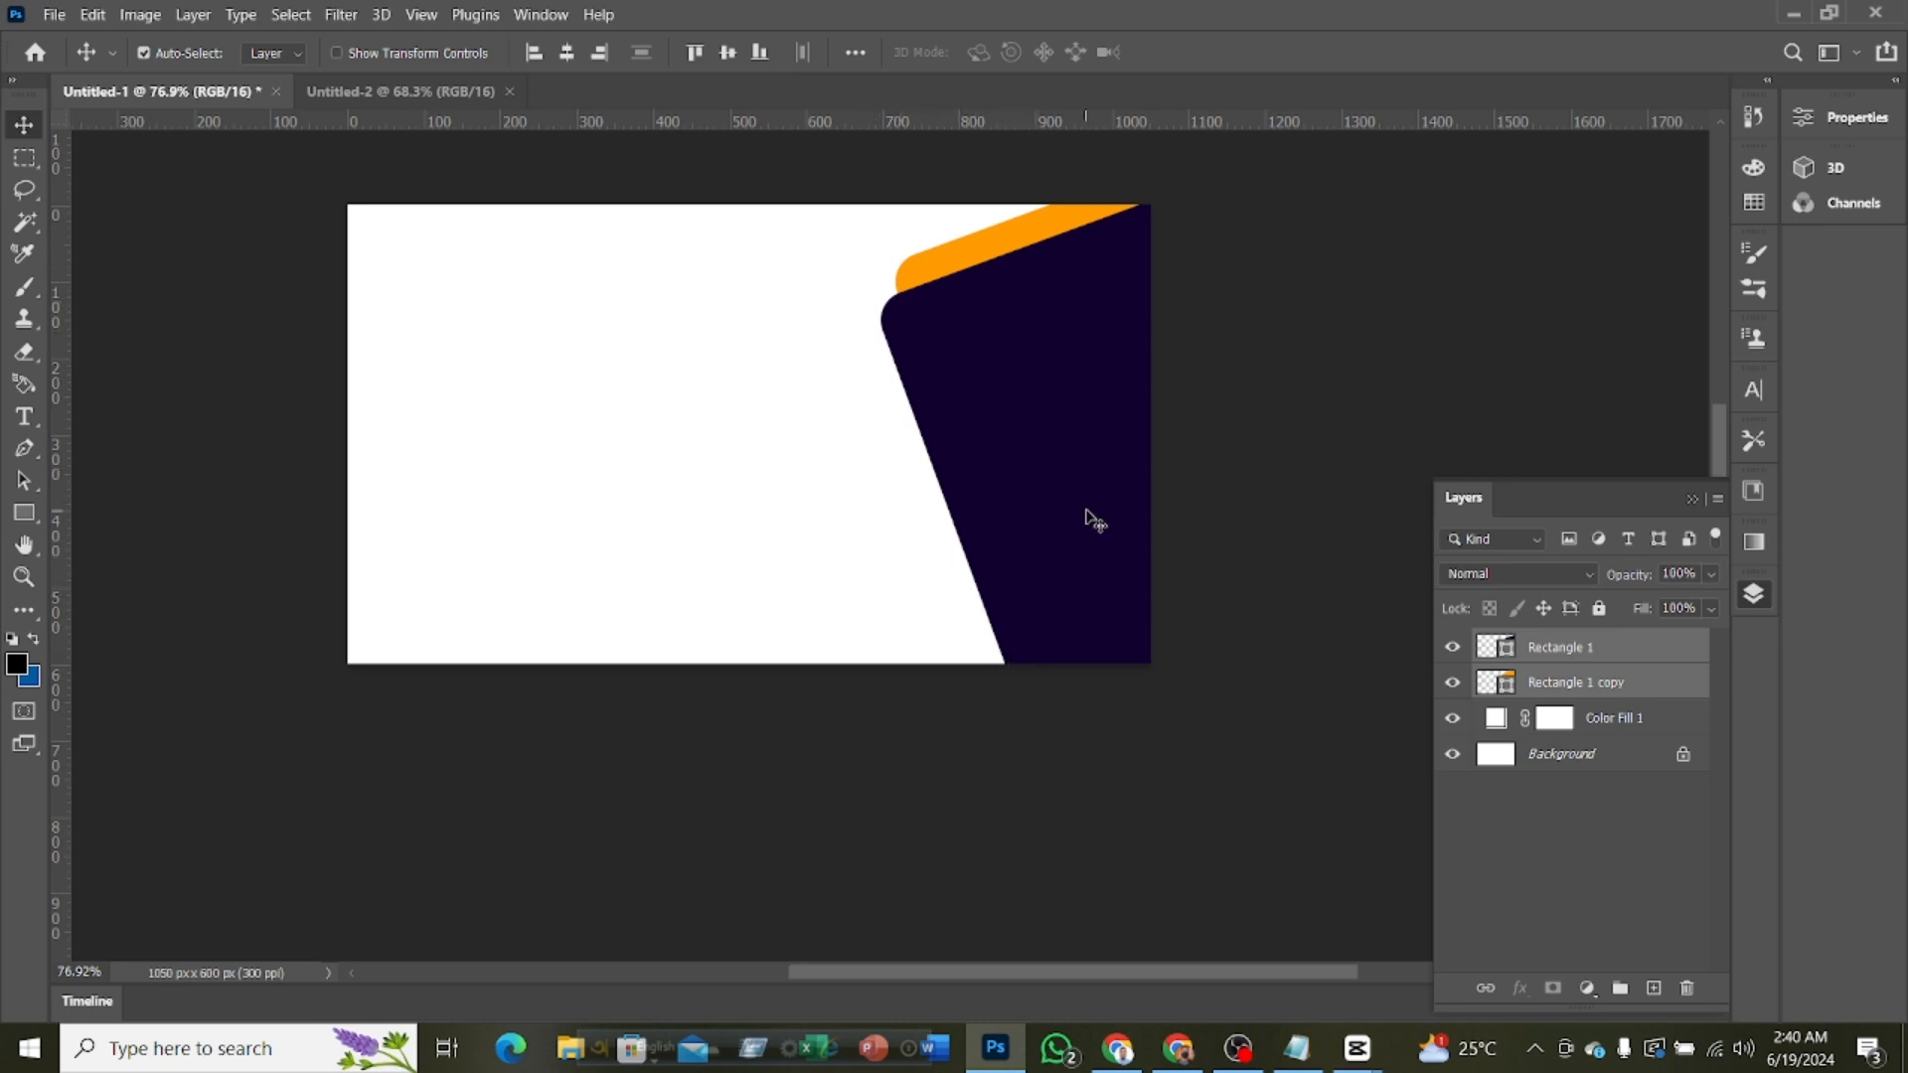
# Shift both selected rectangles down and scale them together to about 125% with Free Transform
pyautogui.hotkey('ctrl', 't')
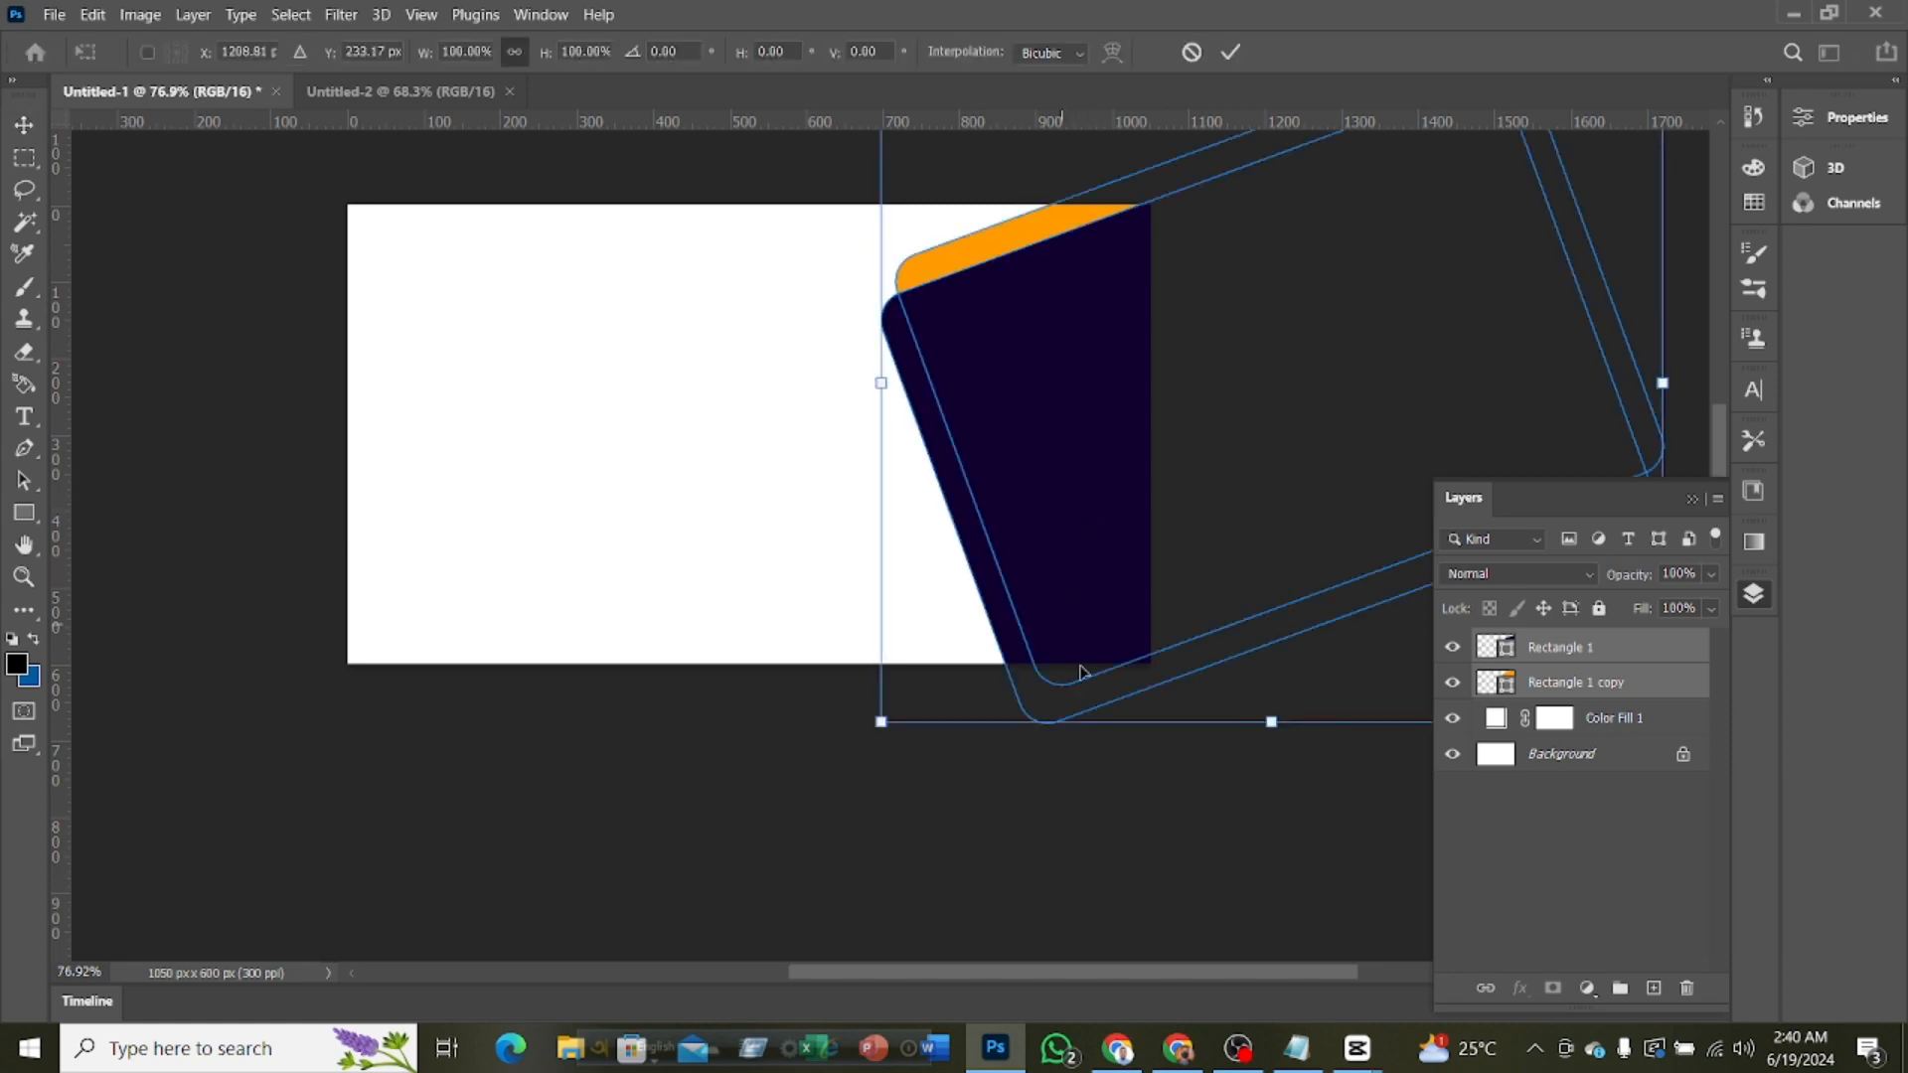
pyautogui.moveTo(950, 982); pyautogui.dragTo(1059, 984)
pyautogui.moveTo(1379, 758)
pyautogui.mouseDown()
pyautogui.moveTo(1354, 784)
pyautogui.moveTo(1395, 765)
pyautogui.moveTo(1402, 737)
pyautogui.moveTo(1359, 773)
pyautogui.moveTo(1385, 766)
pyautogui.mouseUp()
pyautogui.moveTo(796, 374); pyautogui.dragTo(805, 460)
pyautogui.scroll(2, 857, 618)
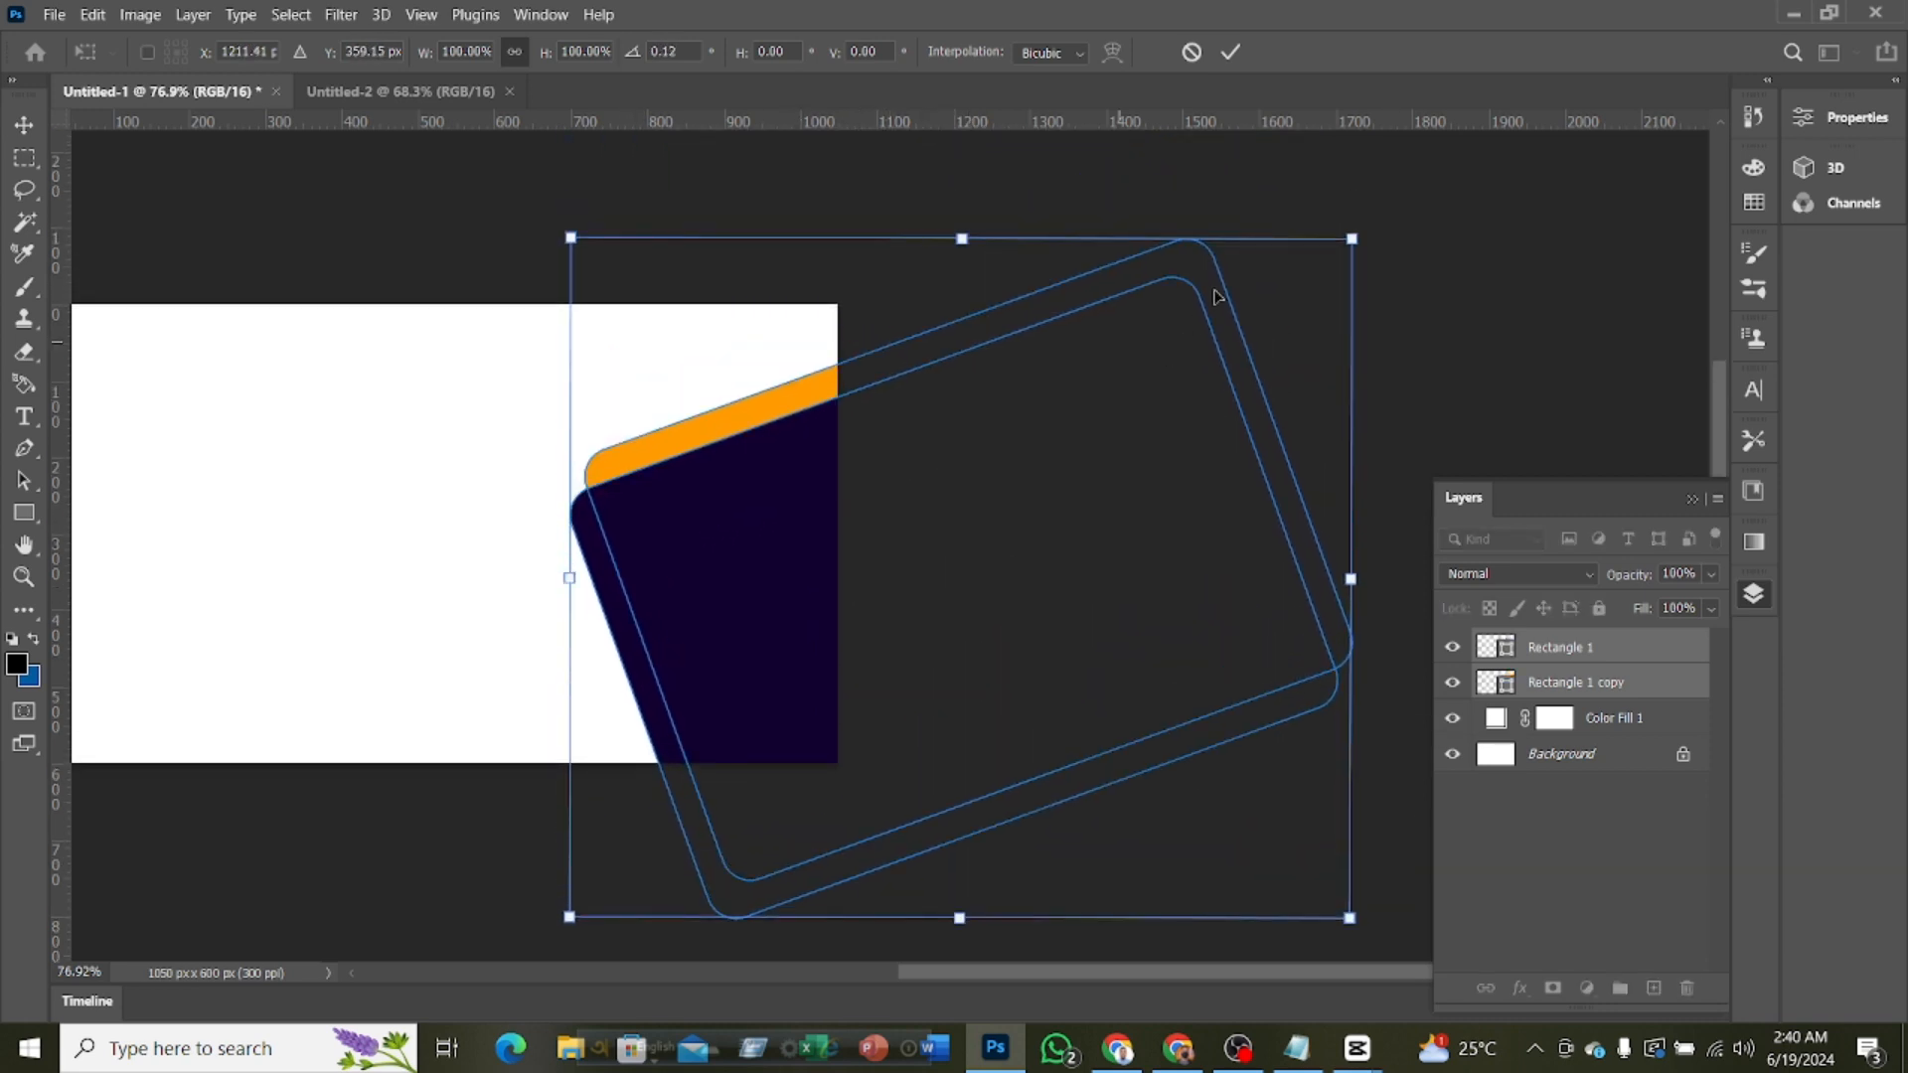
pyautogui.moveTo(1351, 239); pyautogui.dragTo(1550, 80)
pyautogui.scroll(1, 1315, 269)
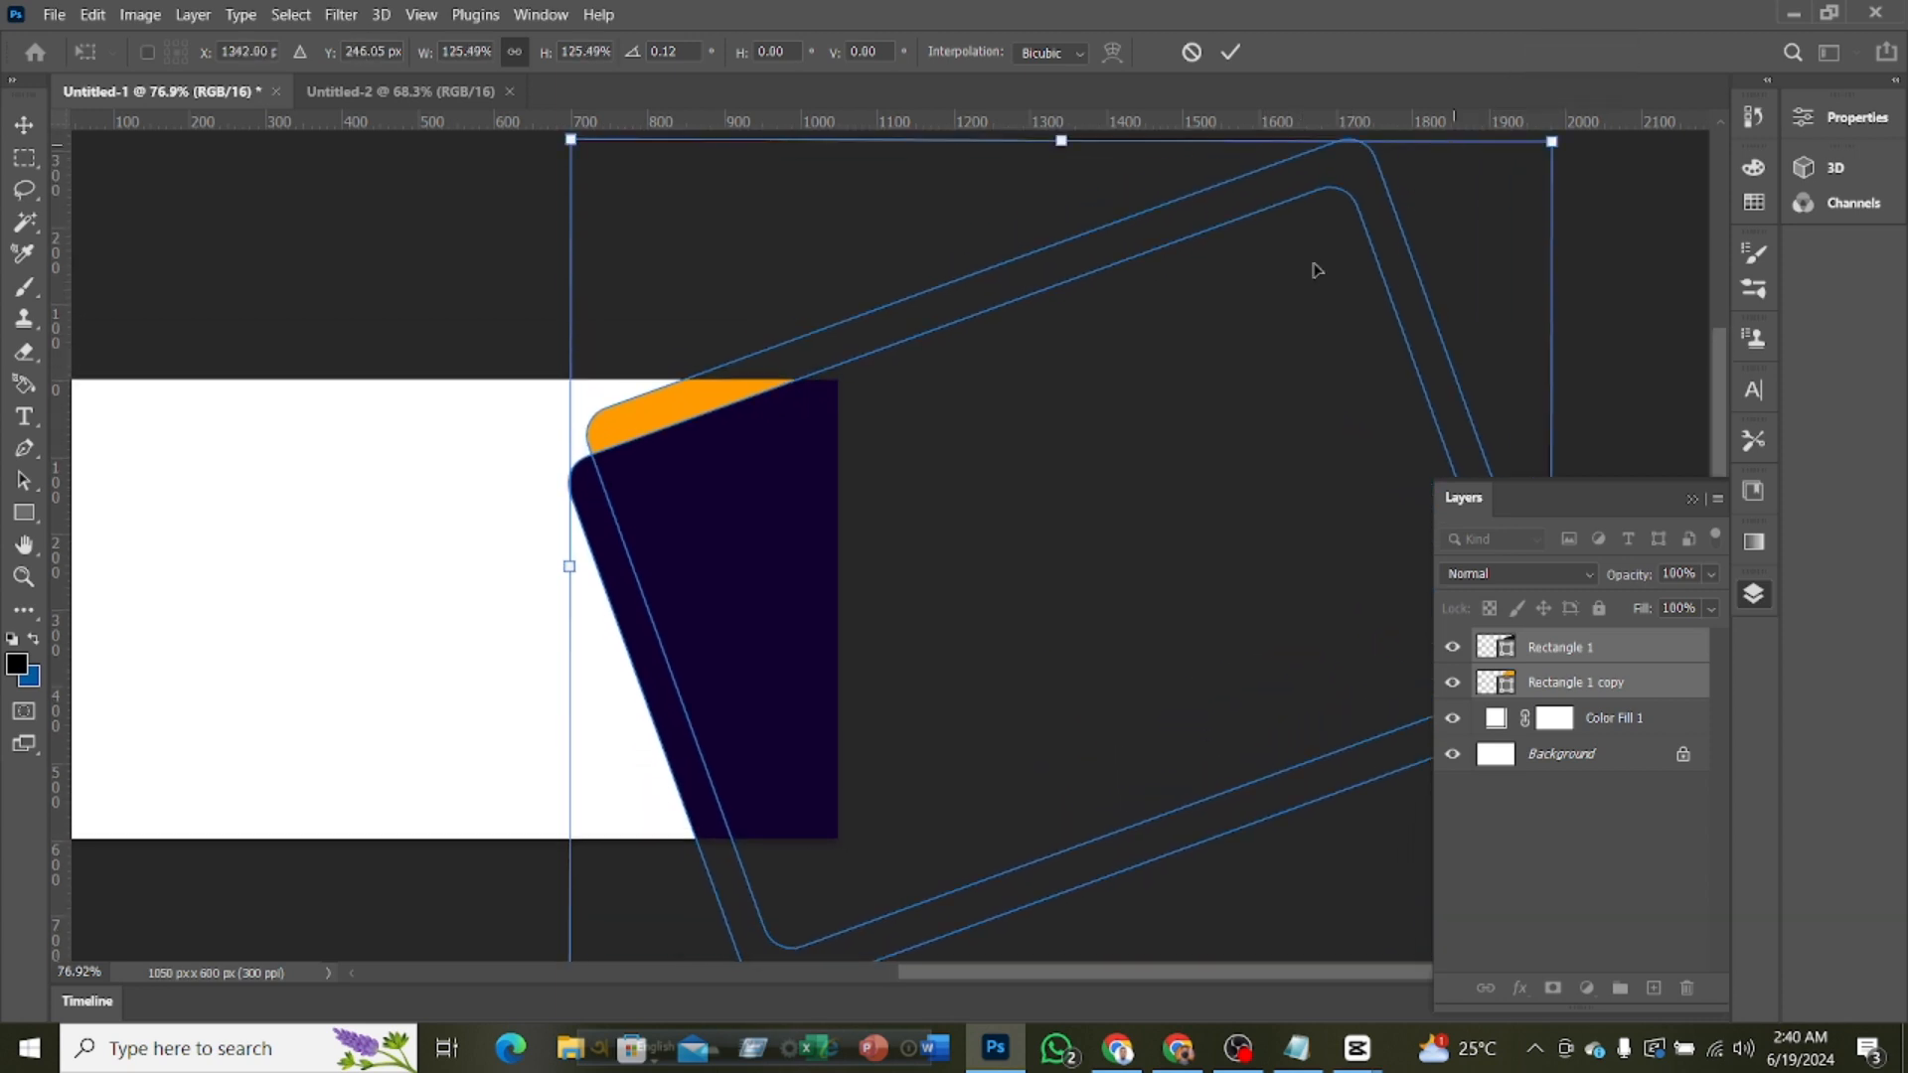
# Rotate both rectangles to about -13°, move them slightly up and left on the card, and apply the transform
pyautogui.scroll(-3, 954, 505)
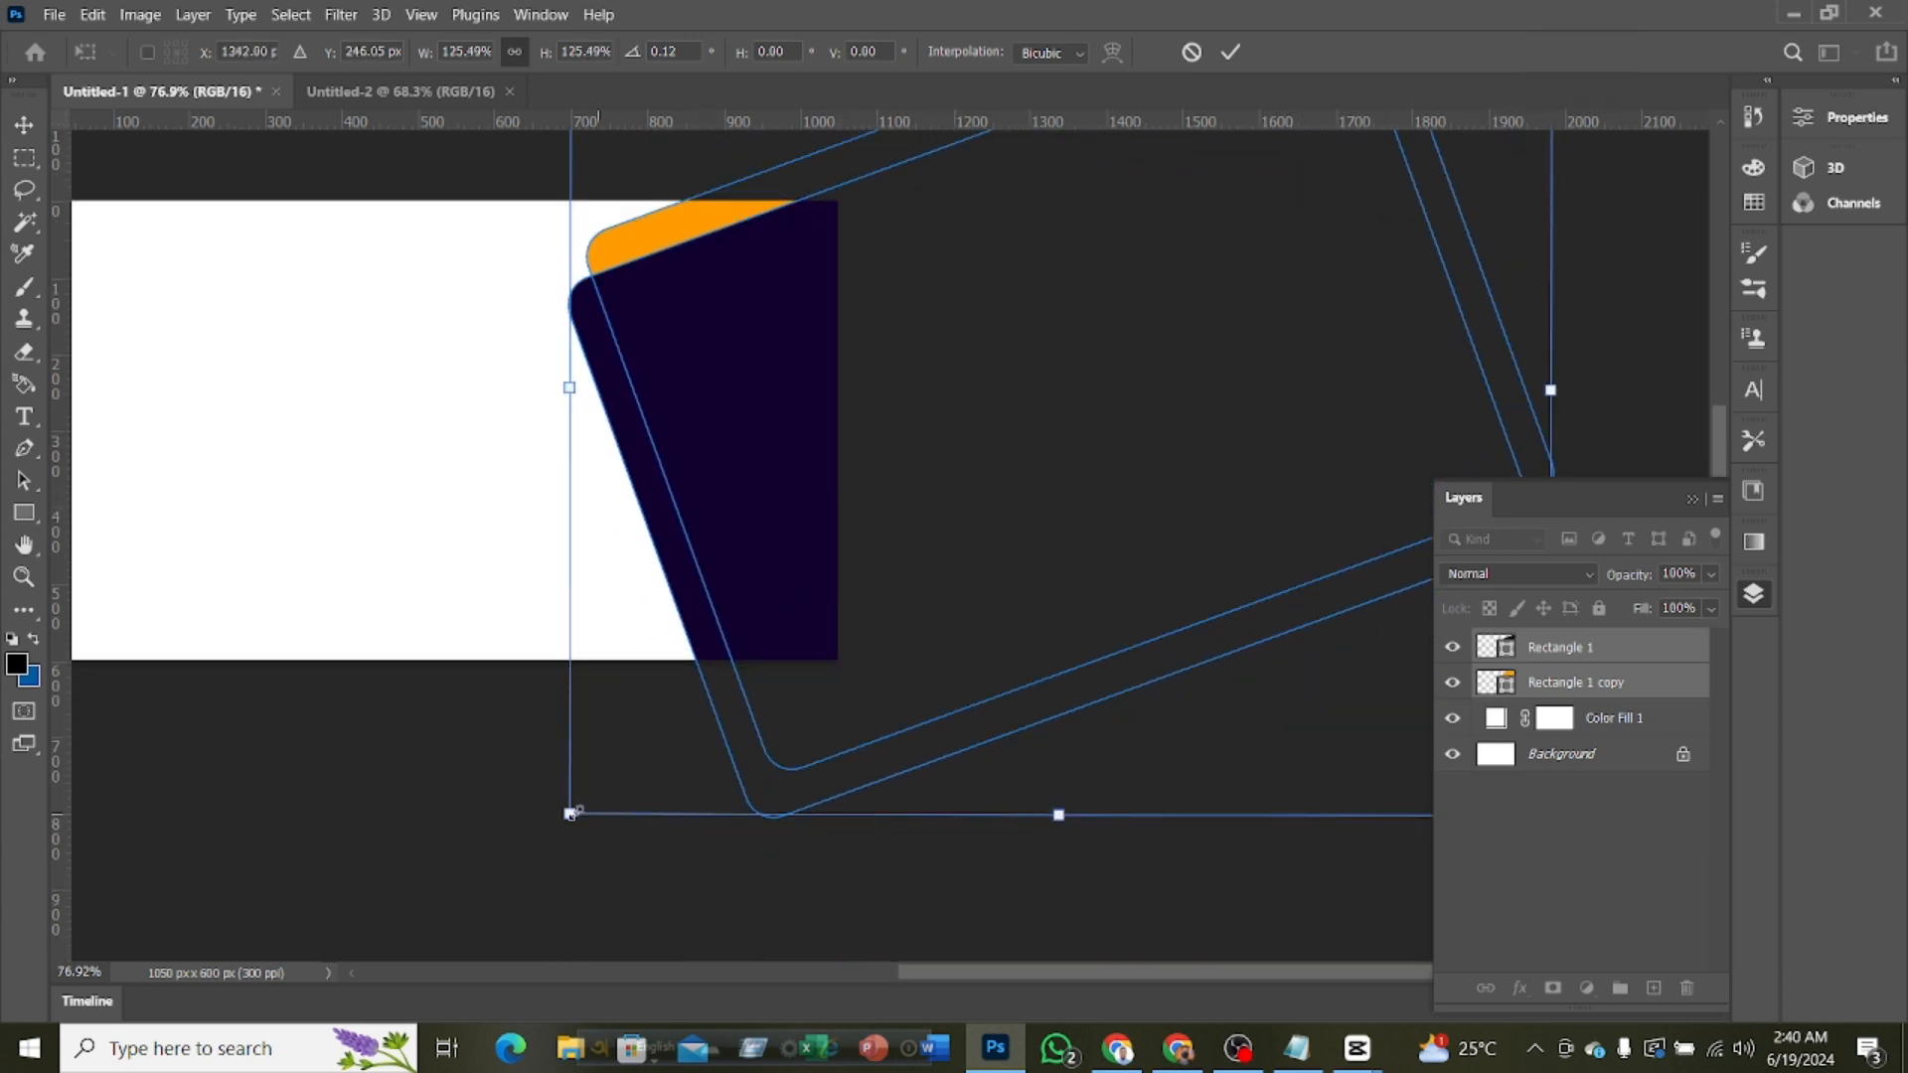
pyautogui.moveTo(546, 819); pyautogui.dragTo(666, 913)
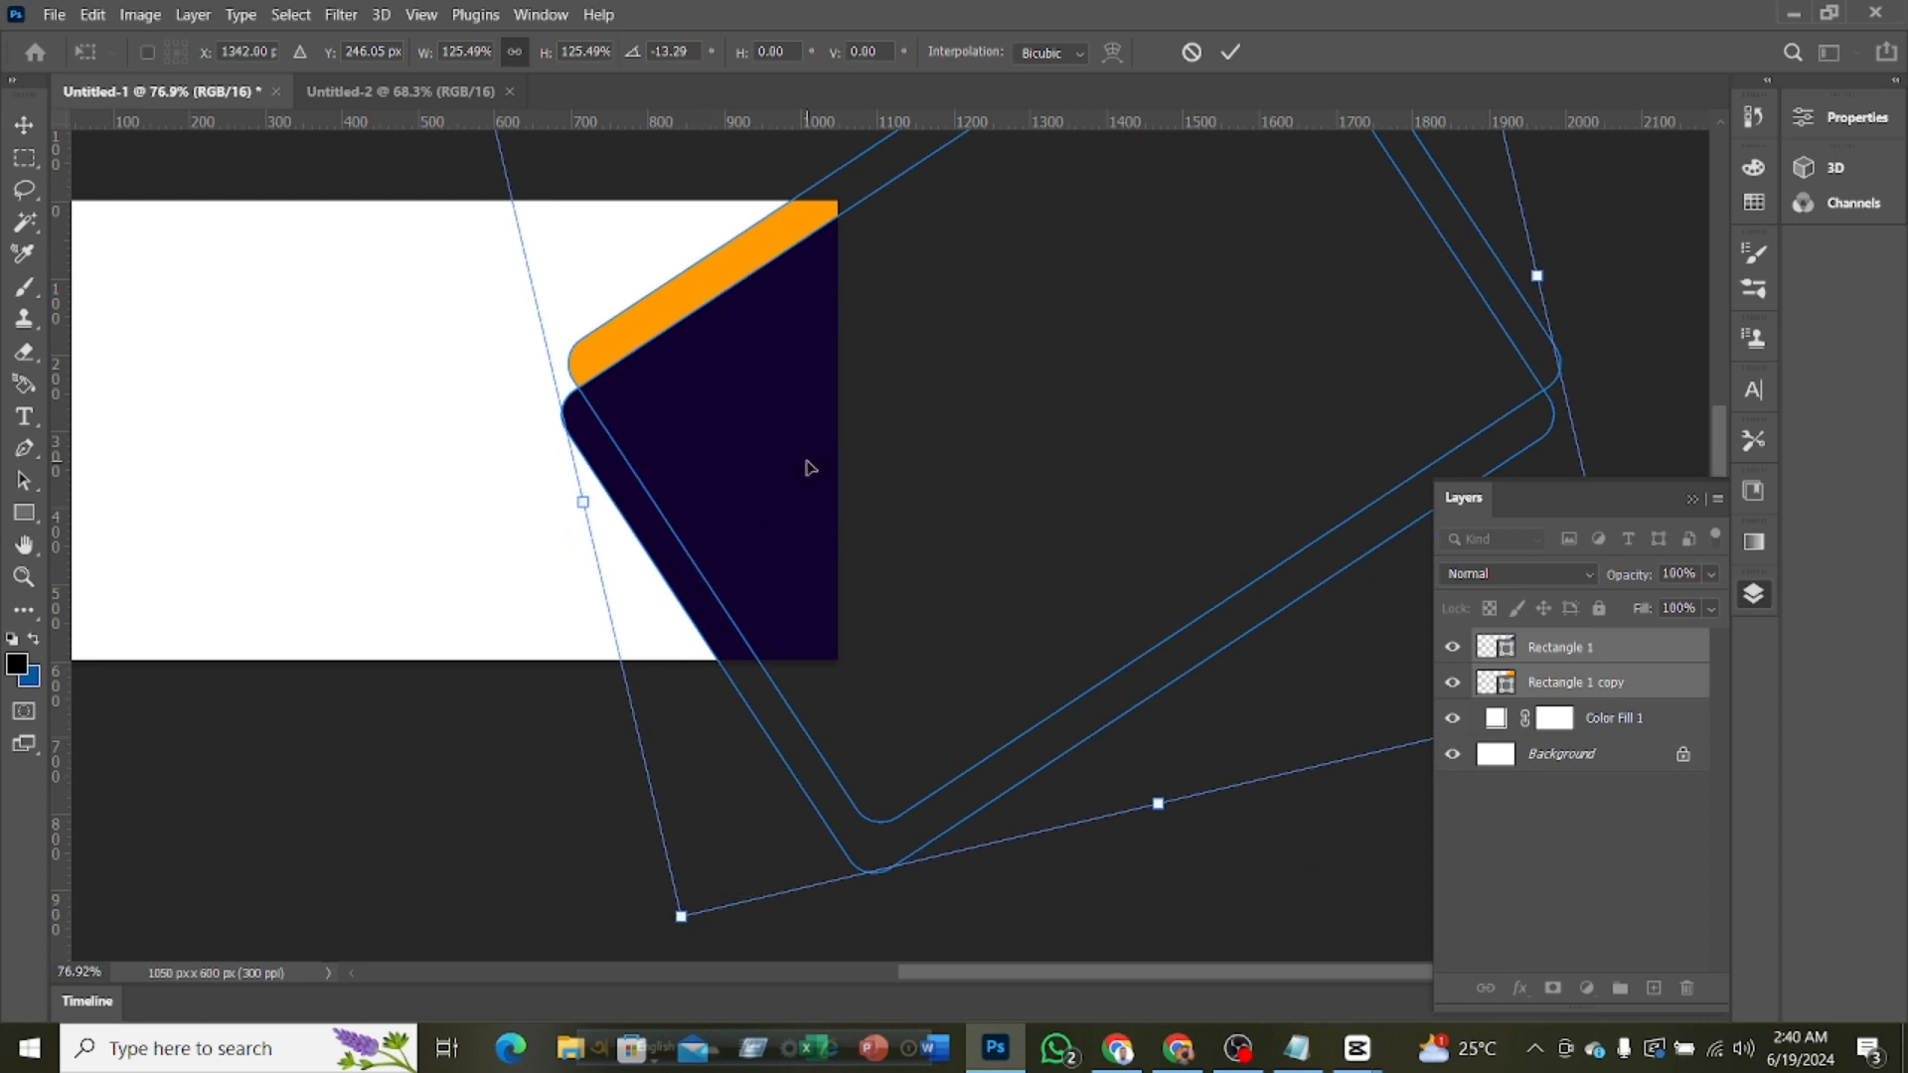
pyautogui.moveTo(809, 467); pyautogui.dragTo(800, 447)
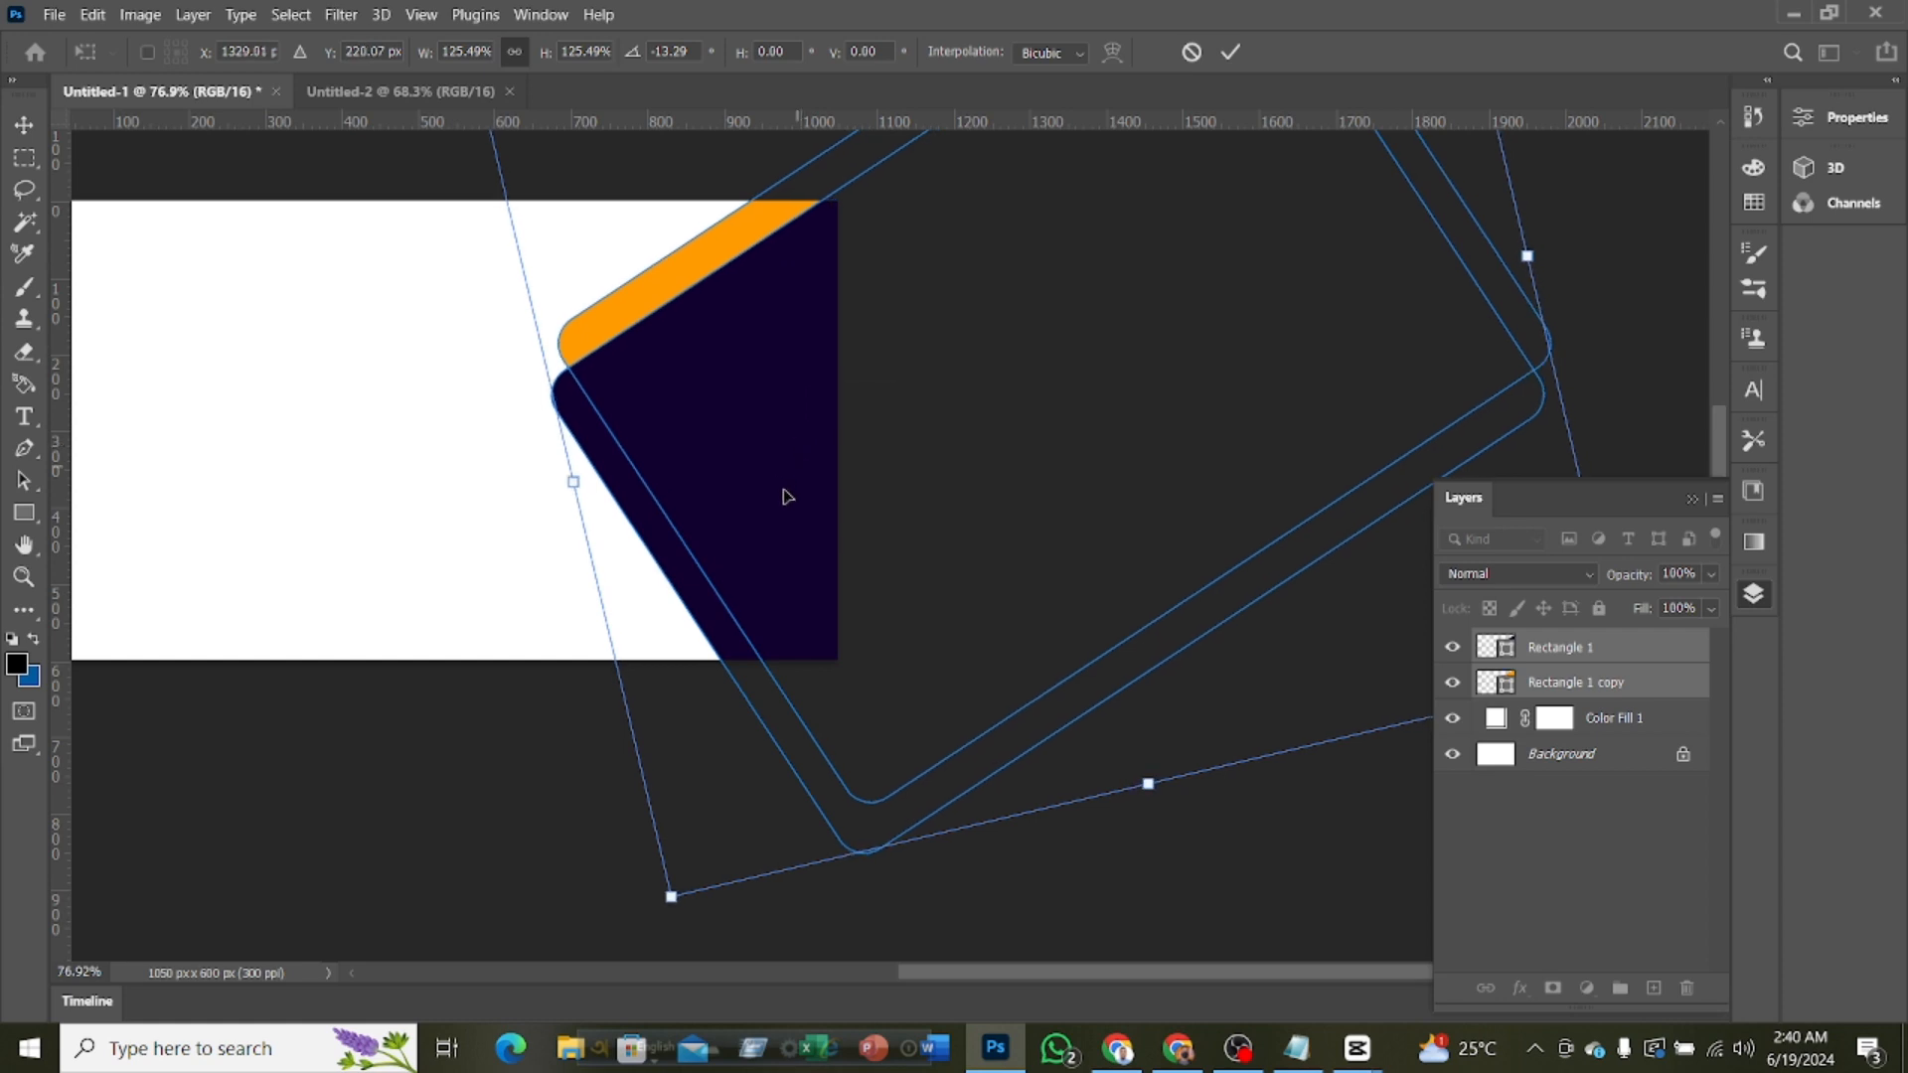
pyautogui.click(1230, 51)
pyautogui.scroll(-3, 923, 425)
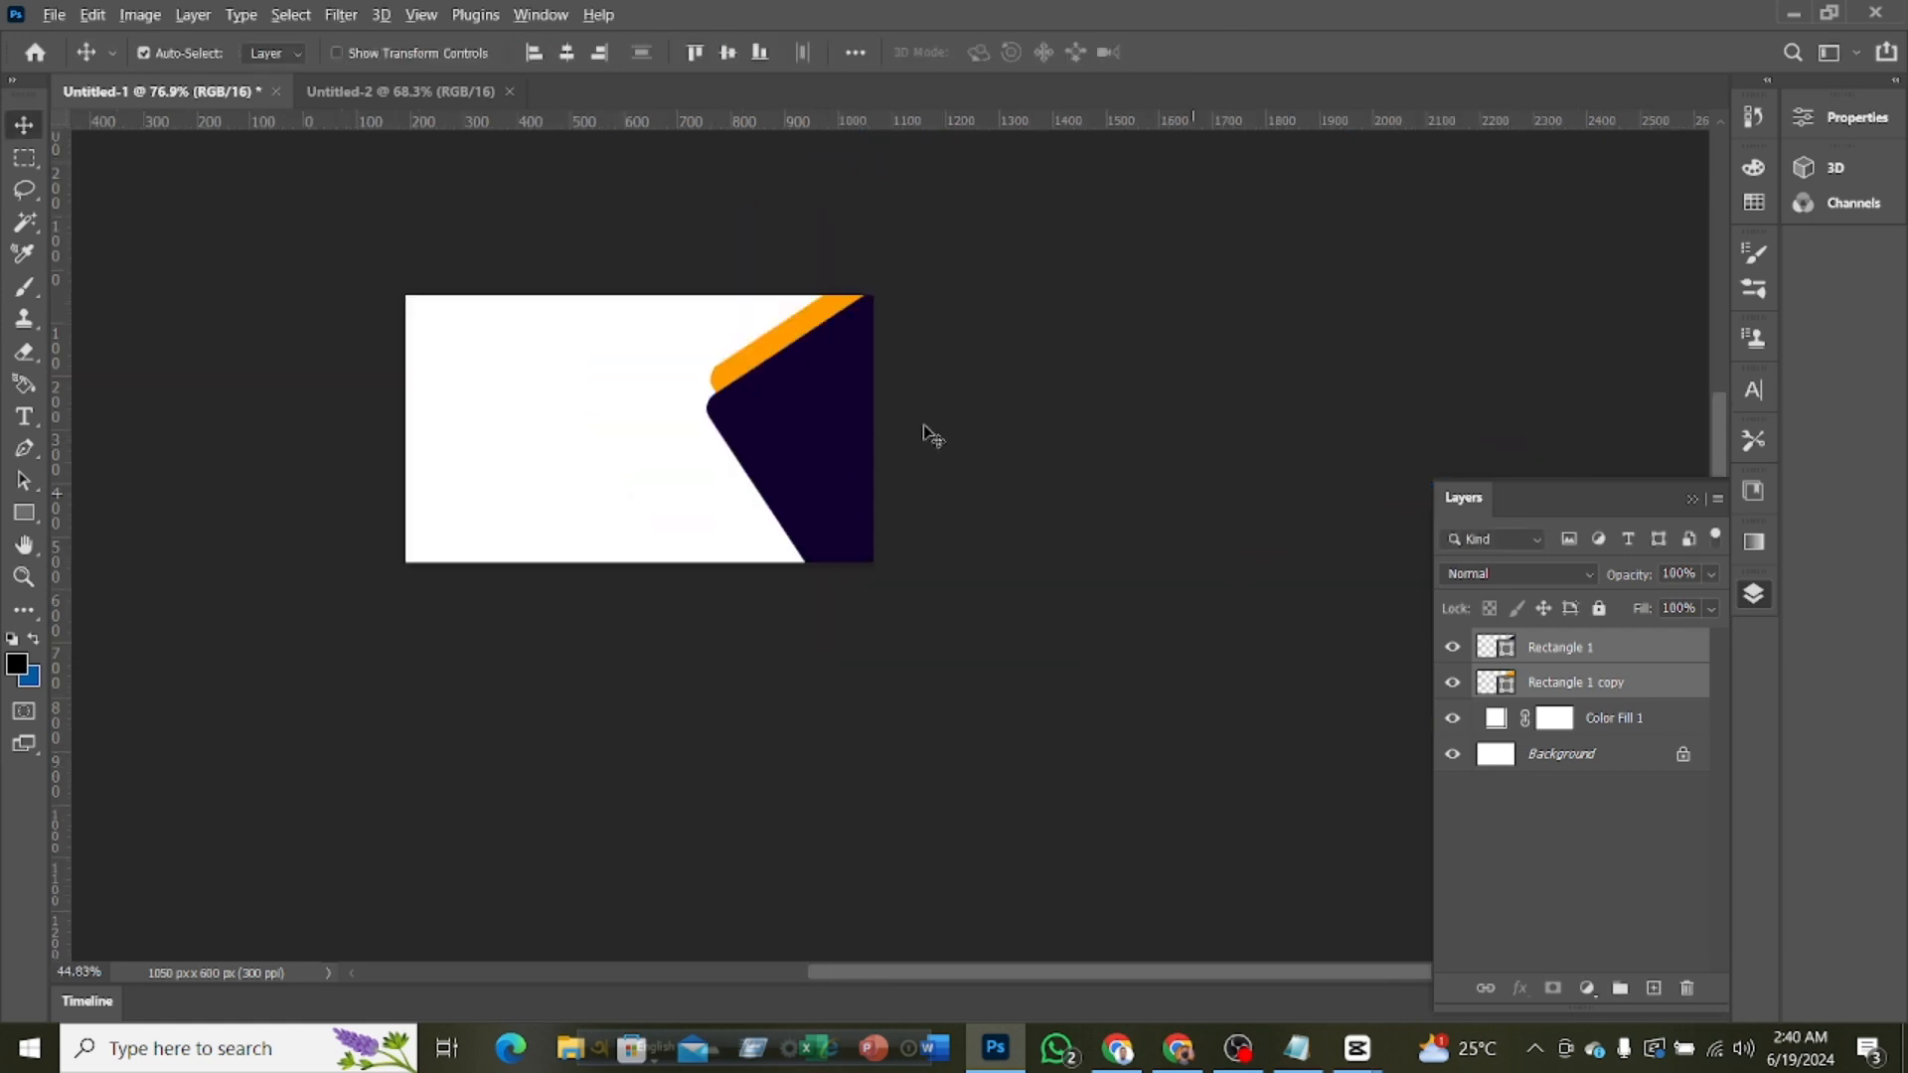
pyautogui.scroll(-1, 924, 524)
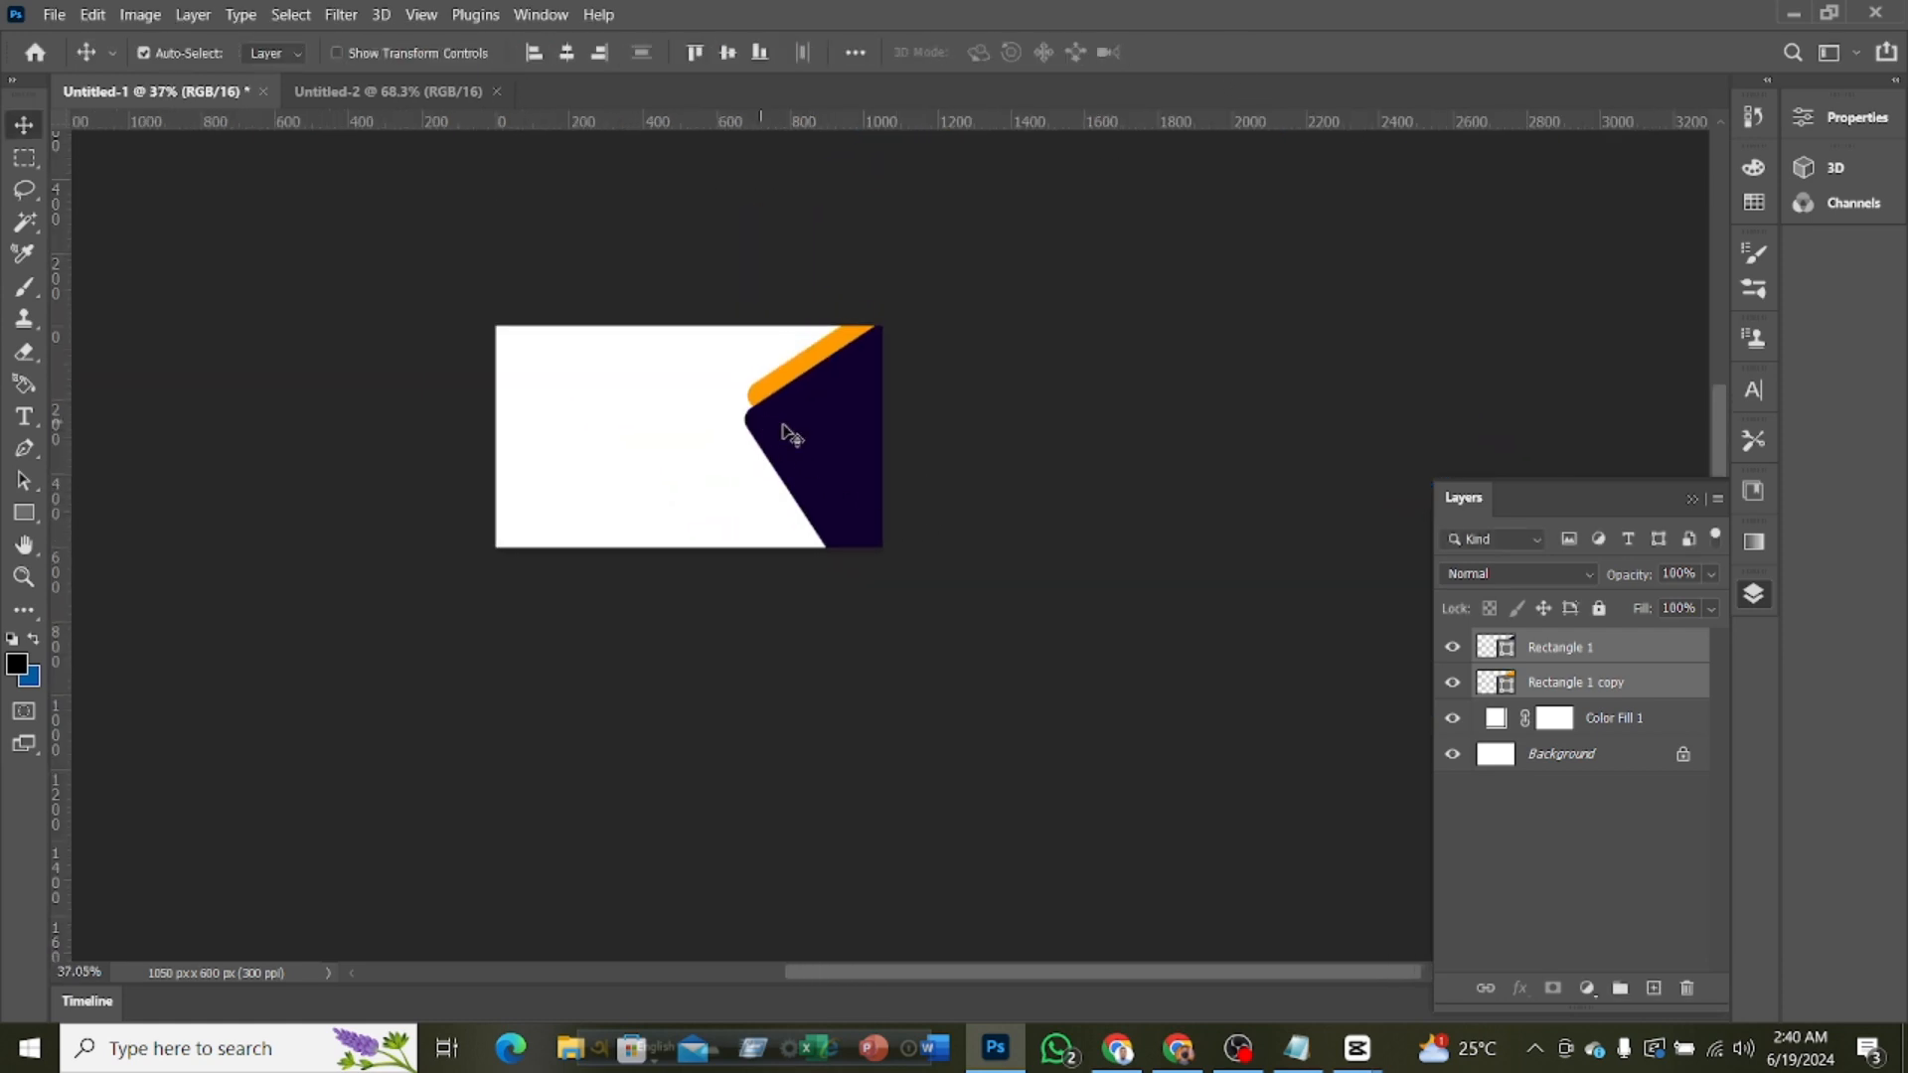
pyautogui.scroll(3, 924, 535)
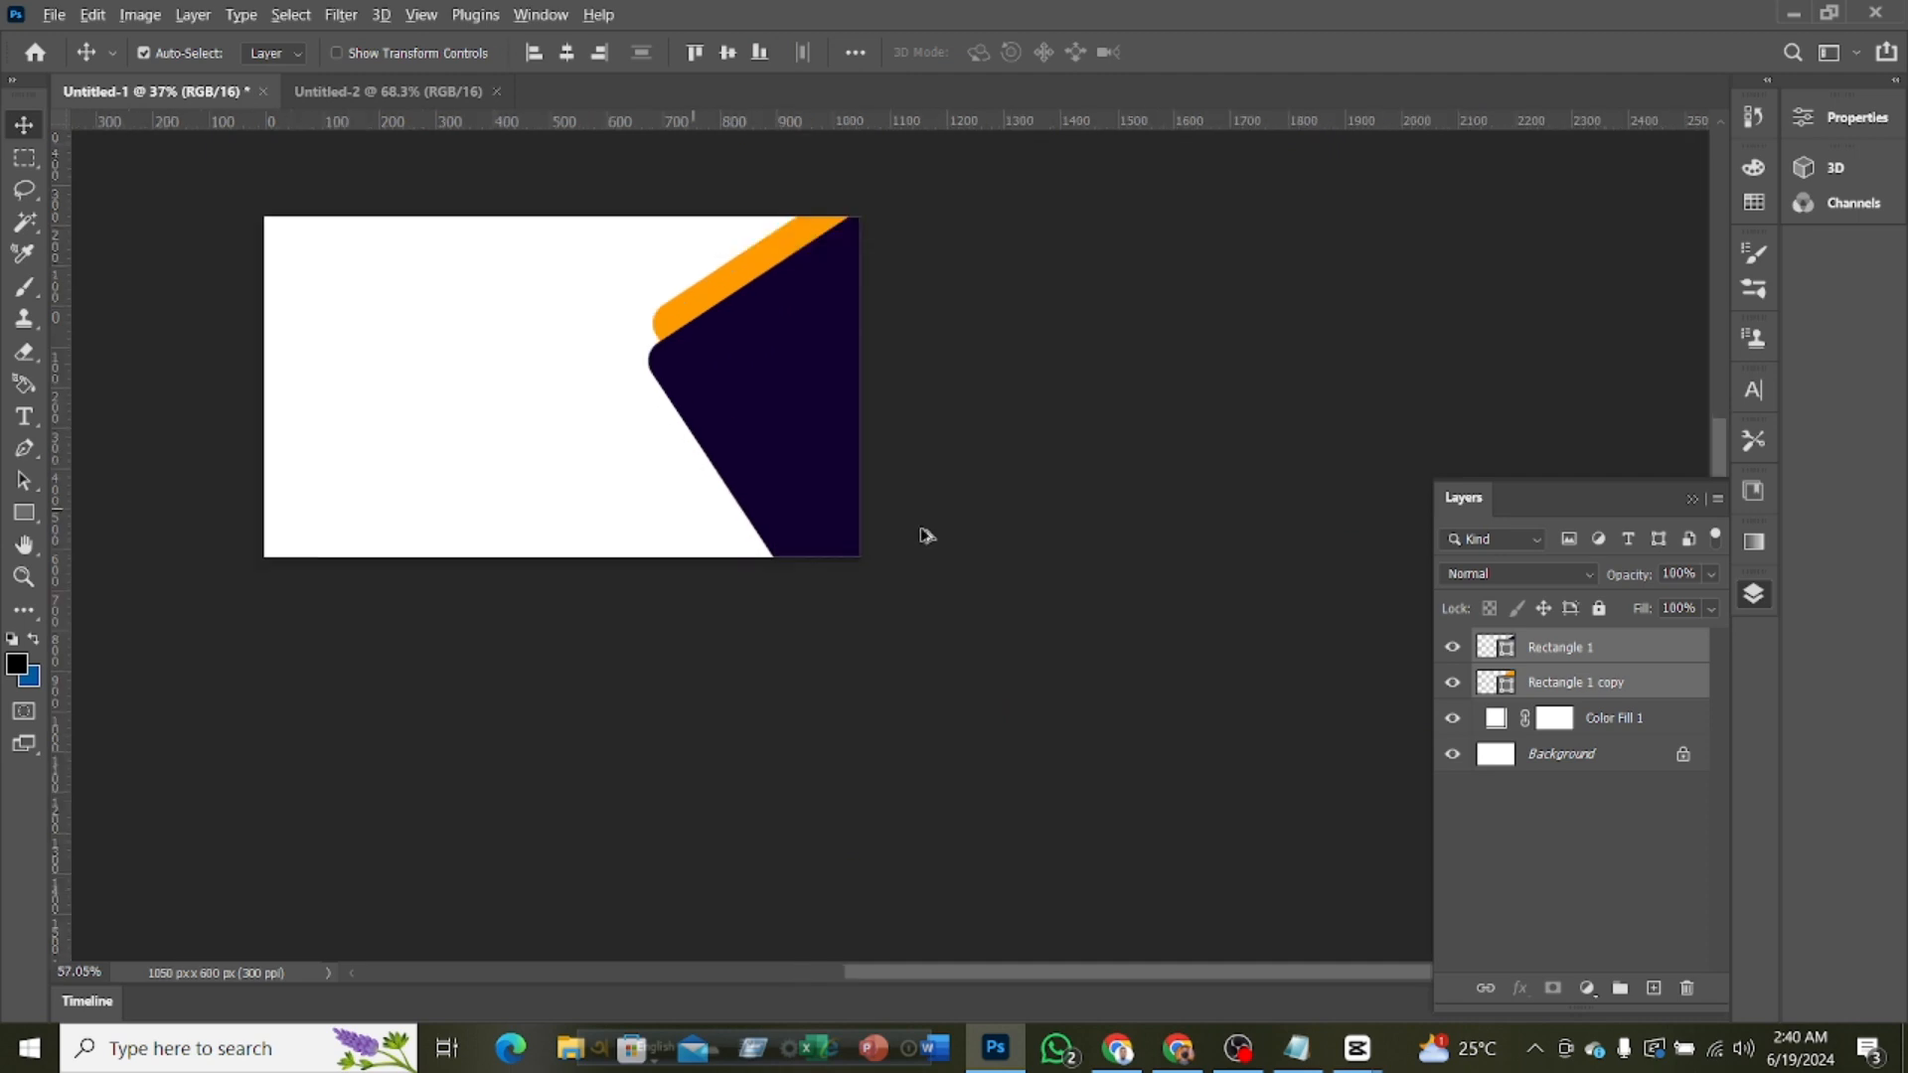
pyautogui.scroll(-2, 971, 596)
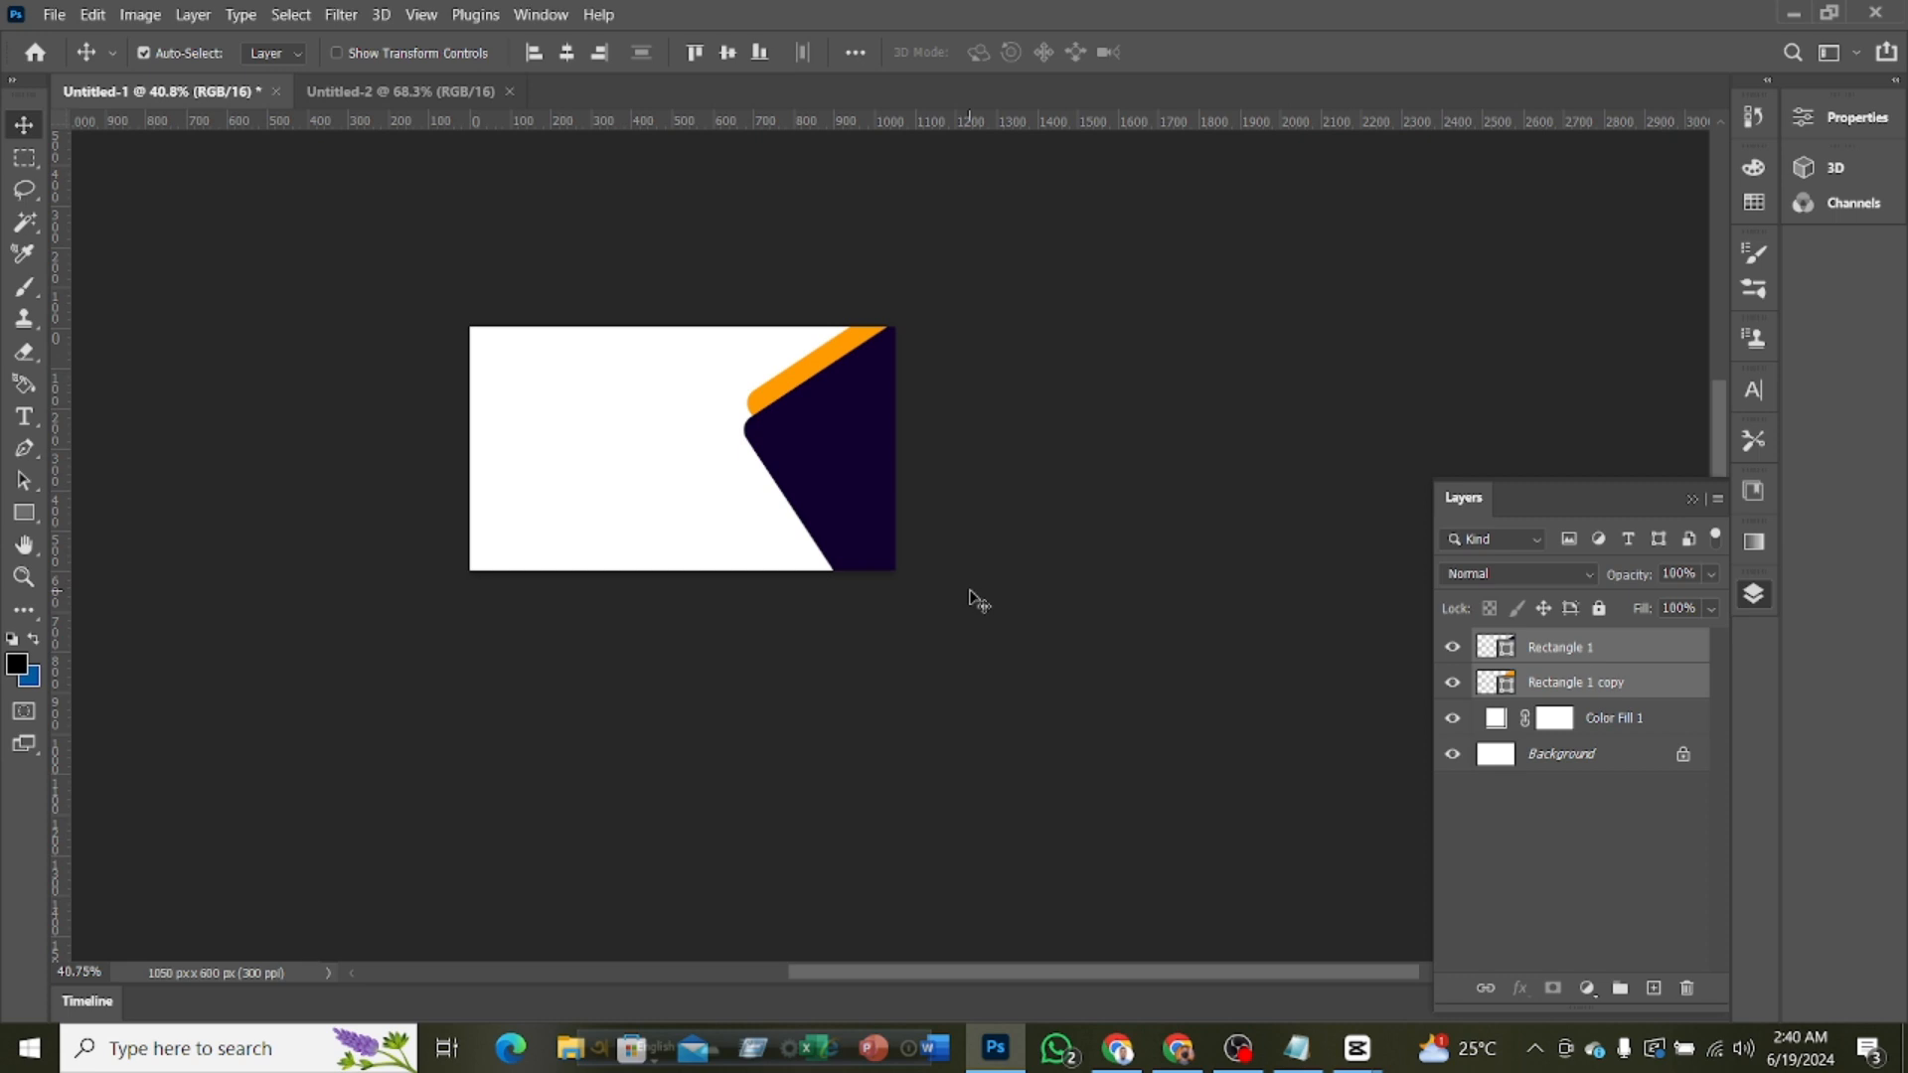
# Switch to the Notepad document, copy the cardholder's full name from the first line, and return to Photoshop
pyautogui.moveTo(856, 969); pyautogui.dragTo(807, 970)
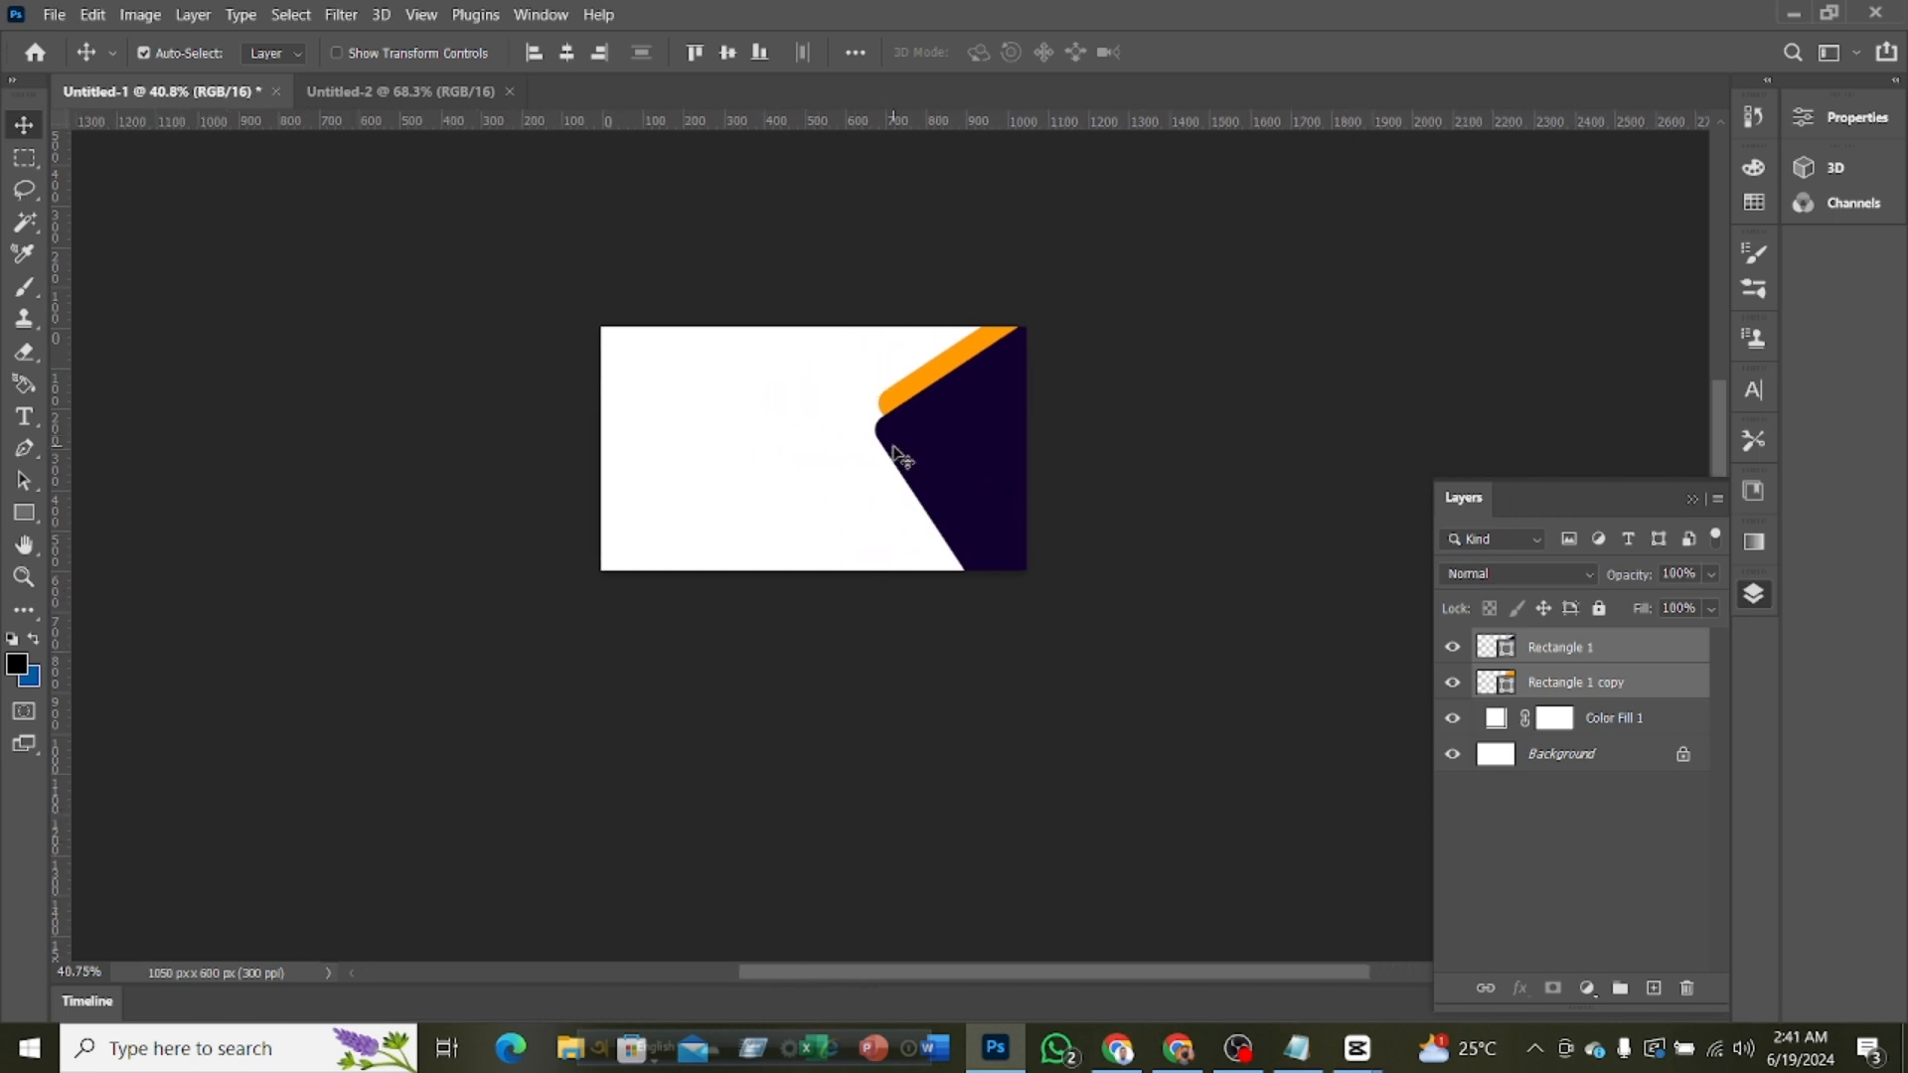
pyautogui.click(1297, 1048)
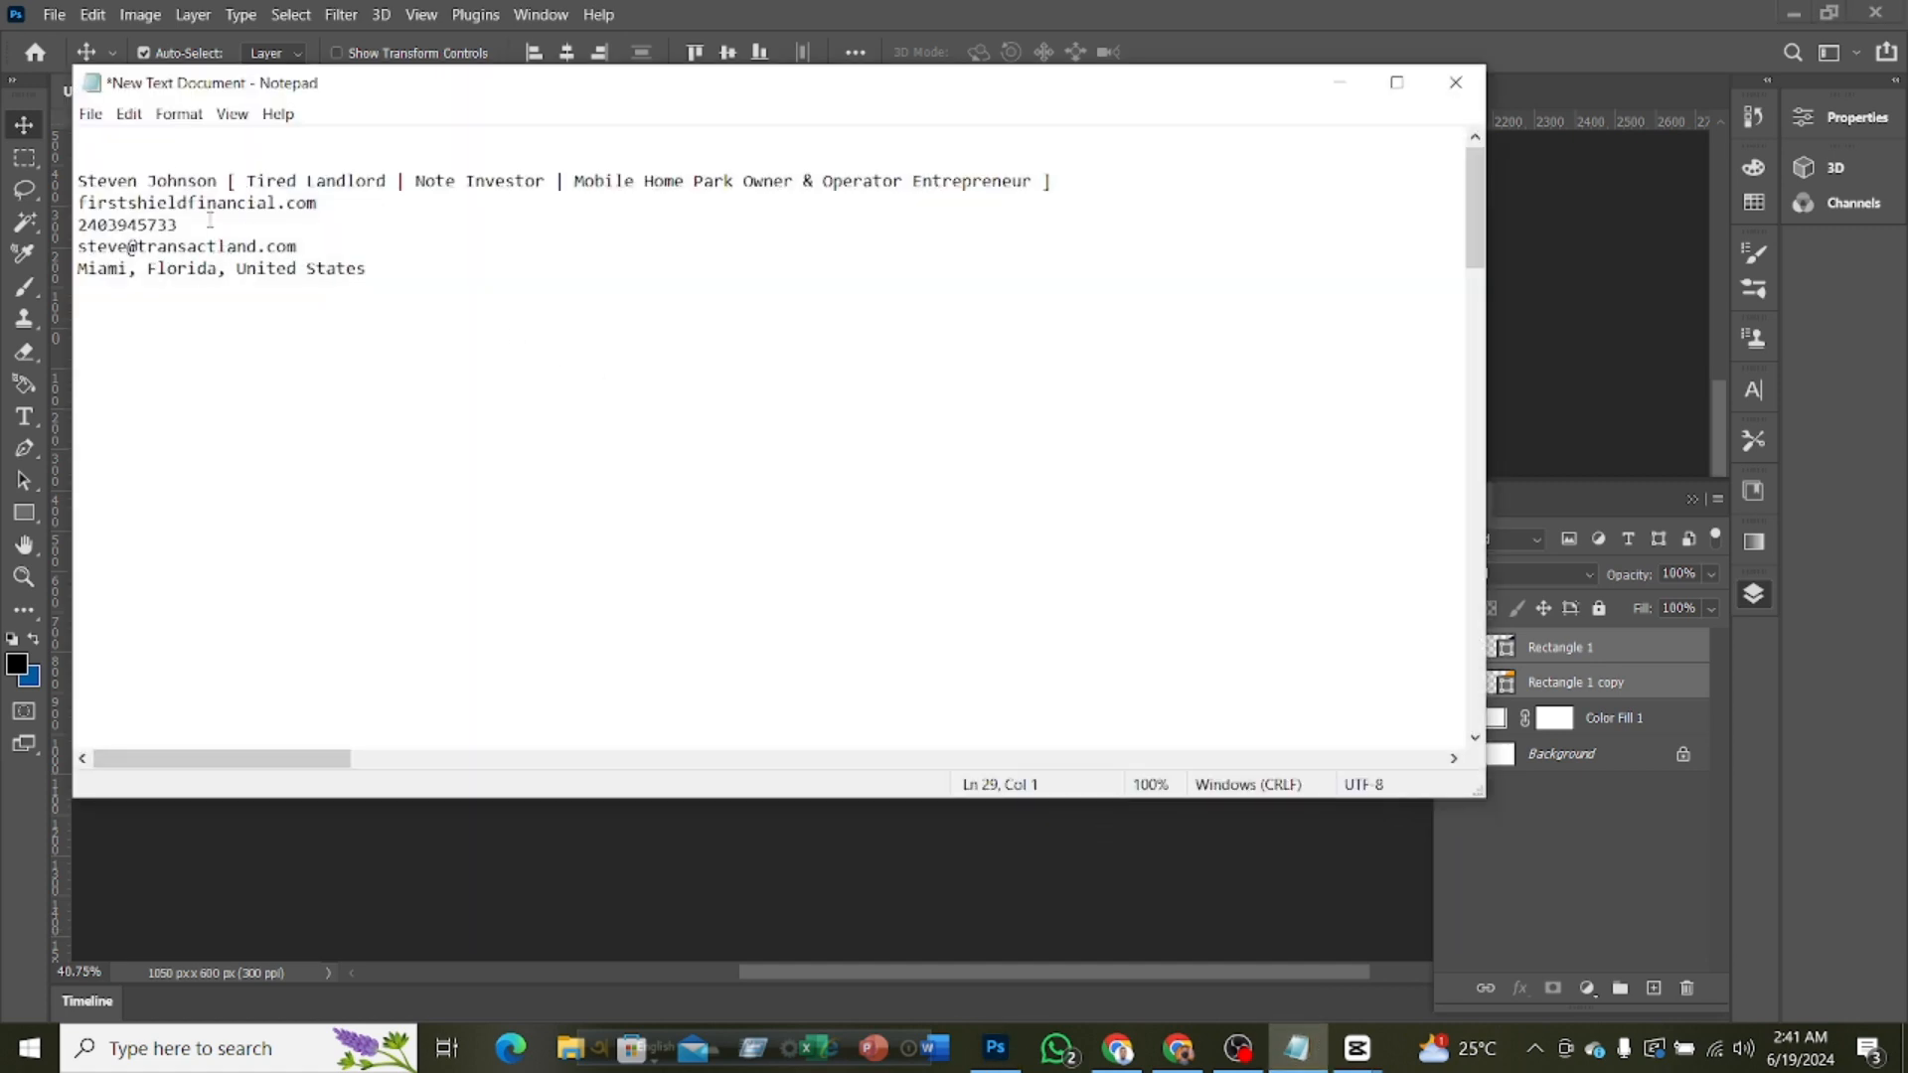
pyautogui.moveTo(216, 181); pyautogui.dragTo(78, 180)
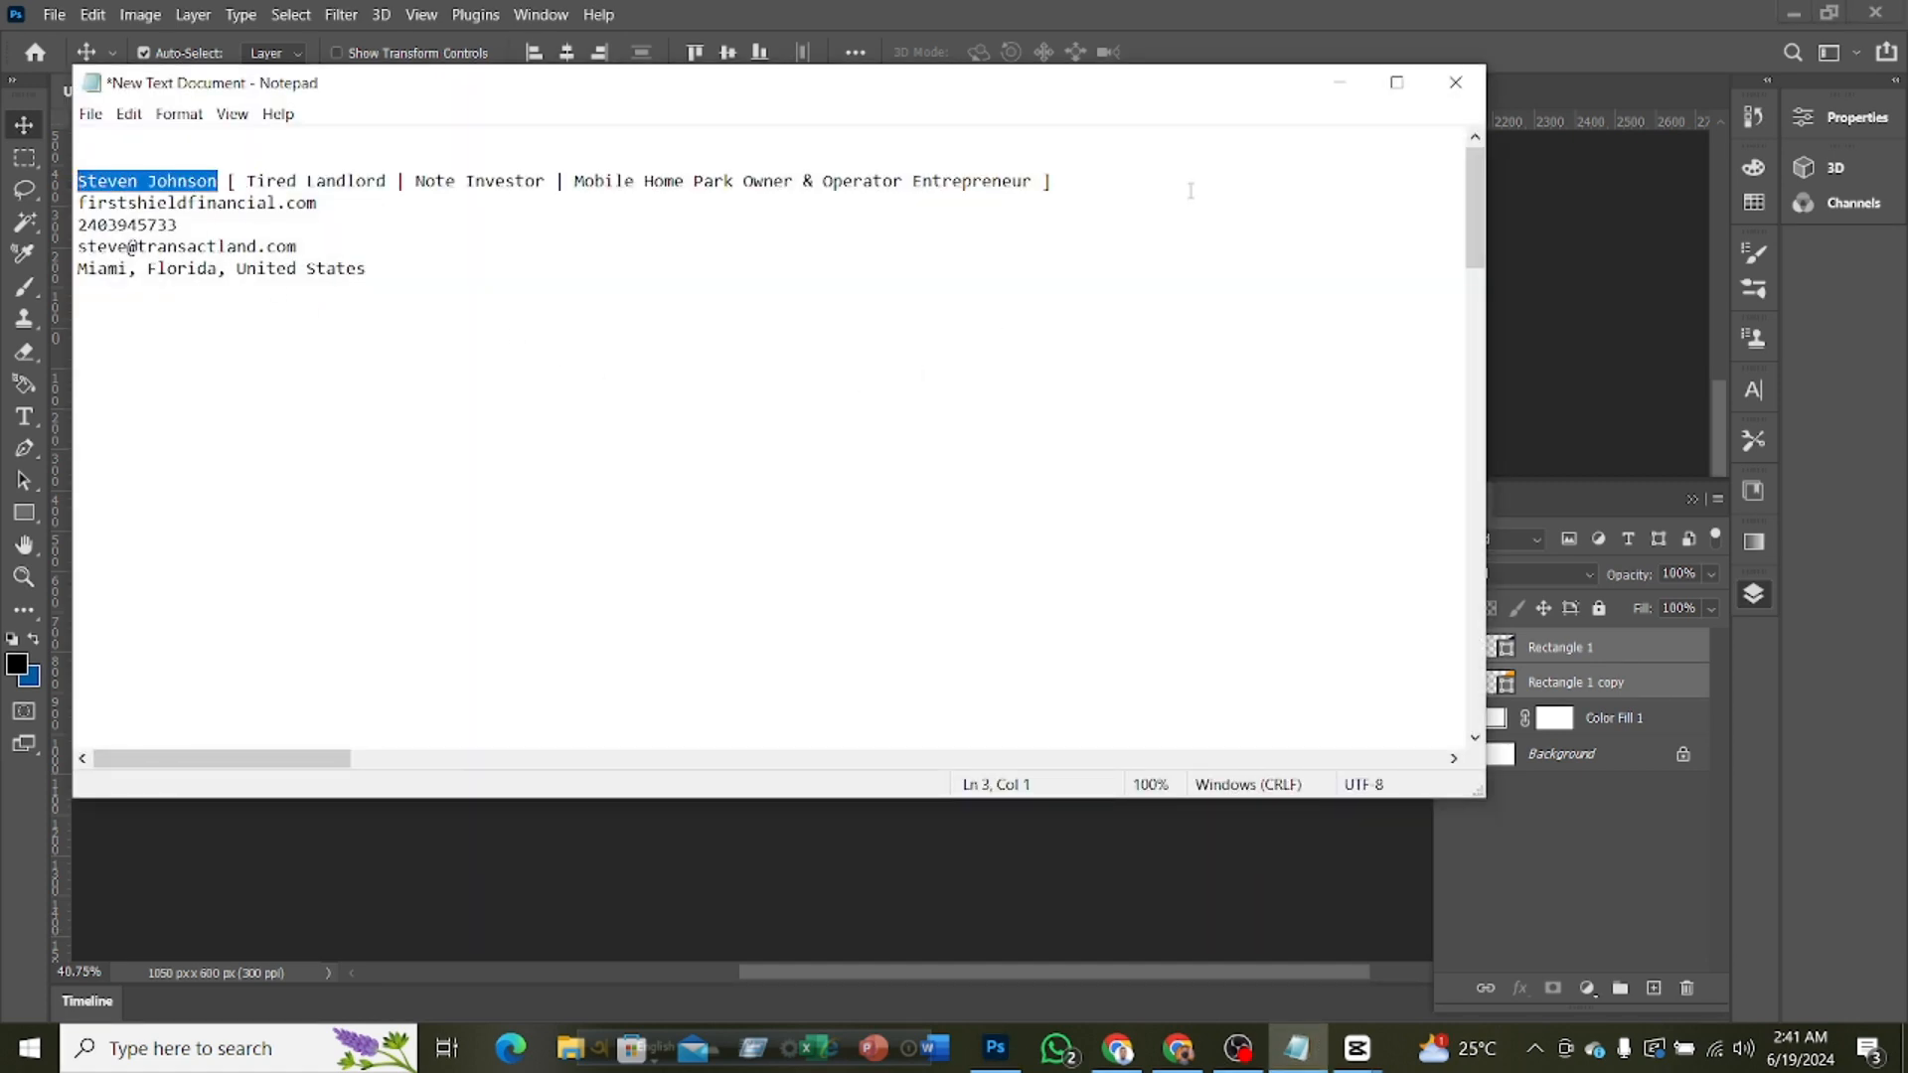
pyautogui.click(1340, 82)
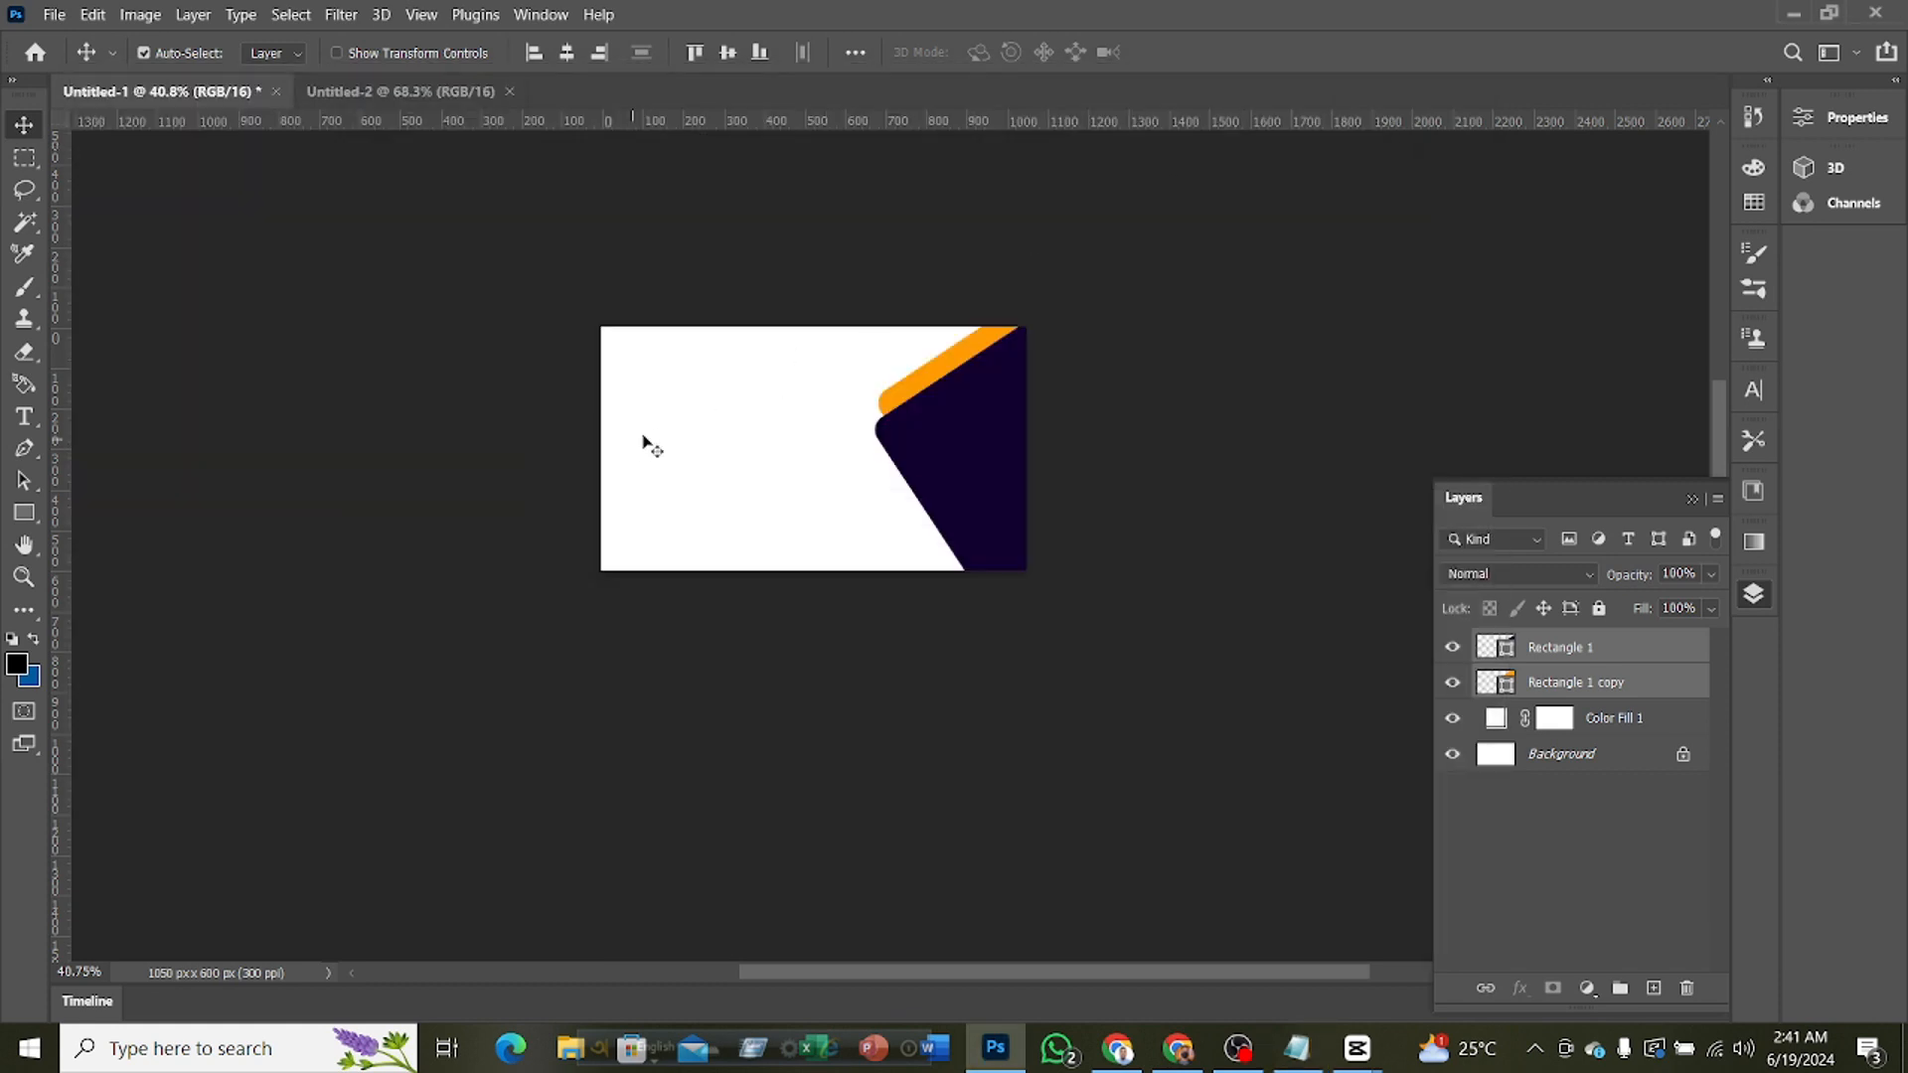
# Create a text layer near the card's upper-left corner containing the copied cardholder's name
pyautogui.click(383, 426)
pyautogui.click(23, 416)
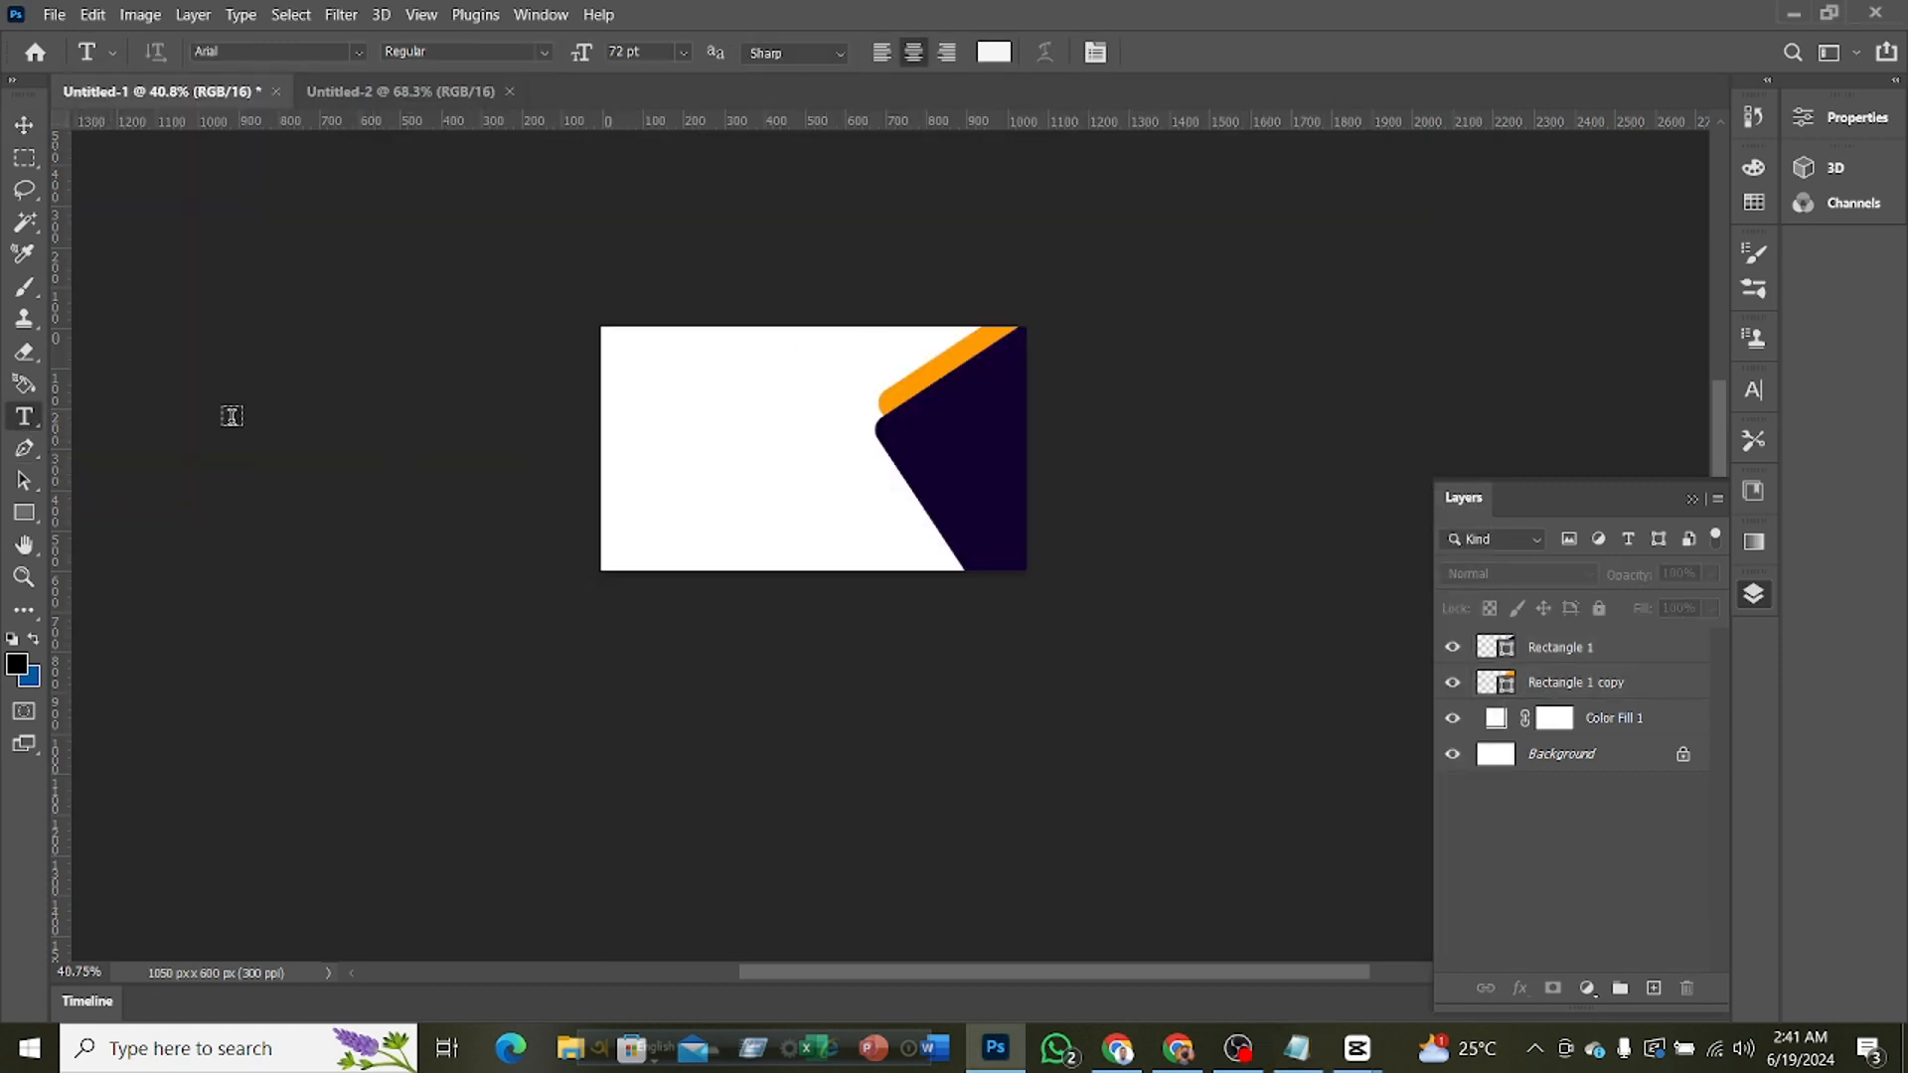
pyautogui.click(648, 363)
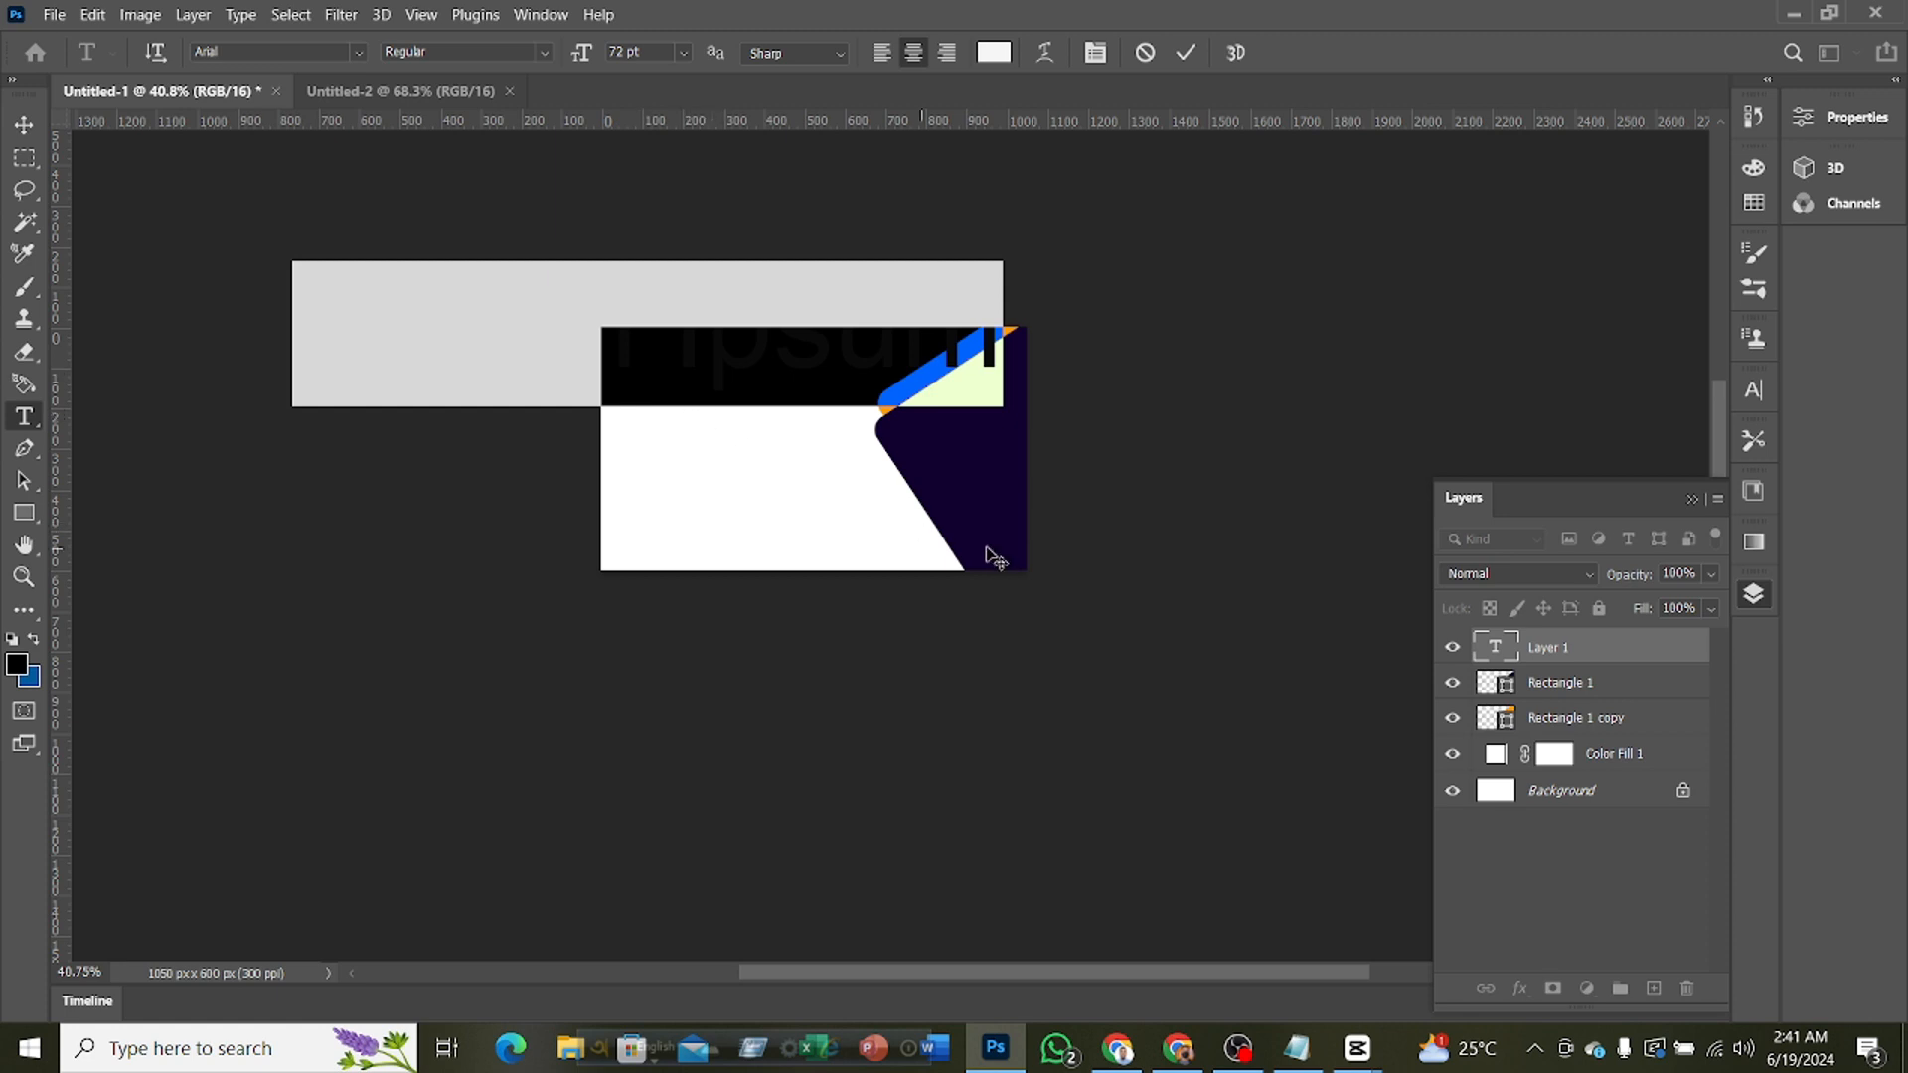
pyautogui.press('ctrl')
pyautogui.hotkey('ctrl', 'v')
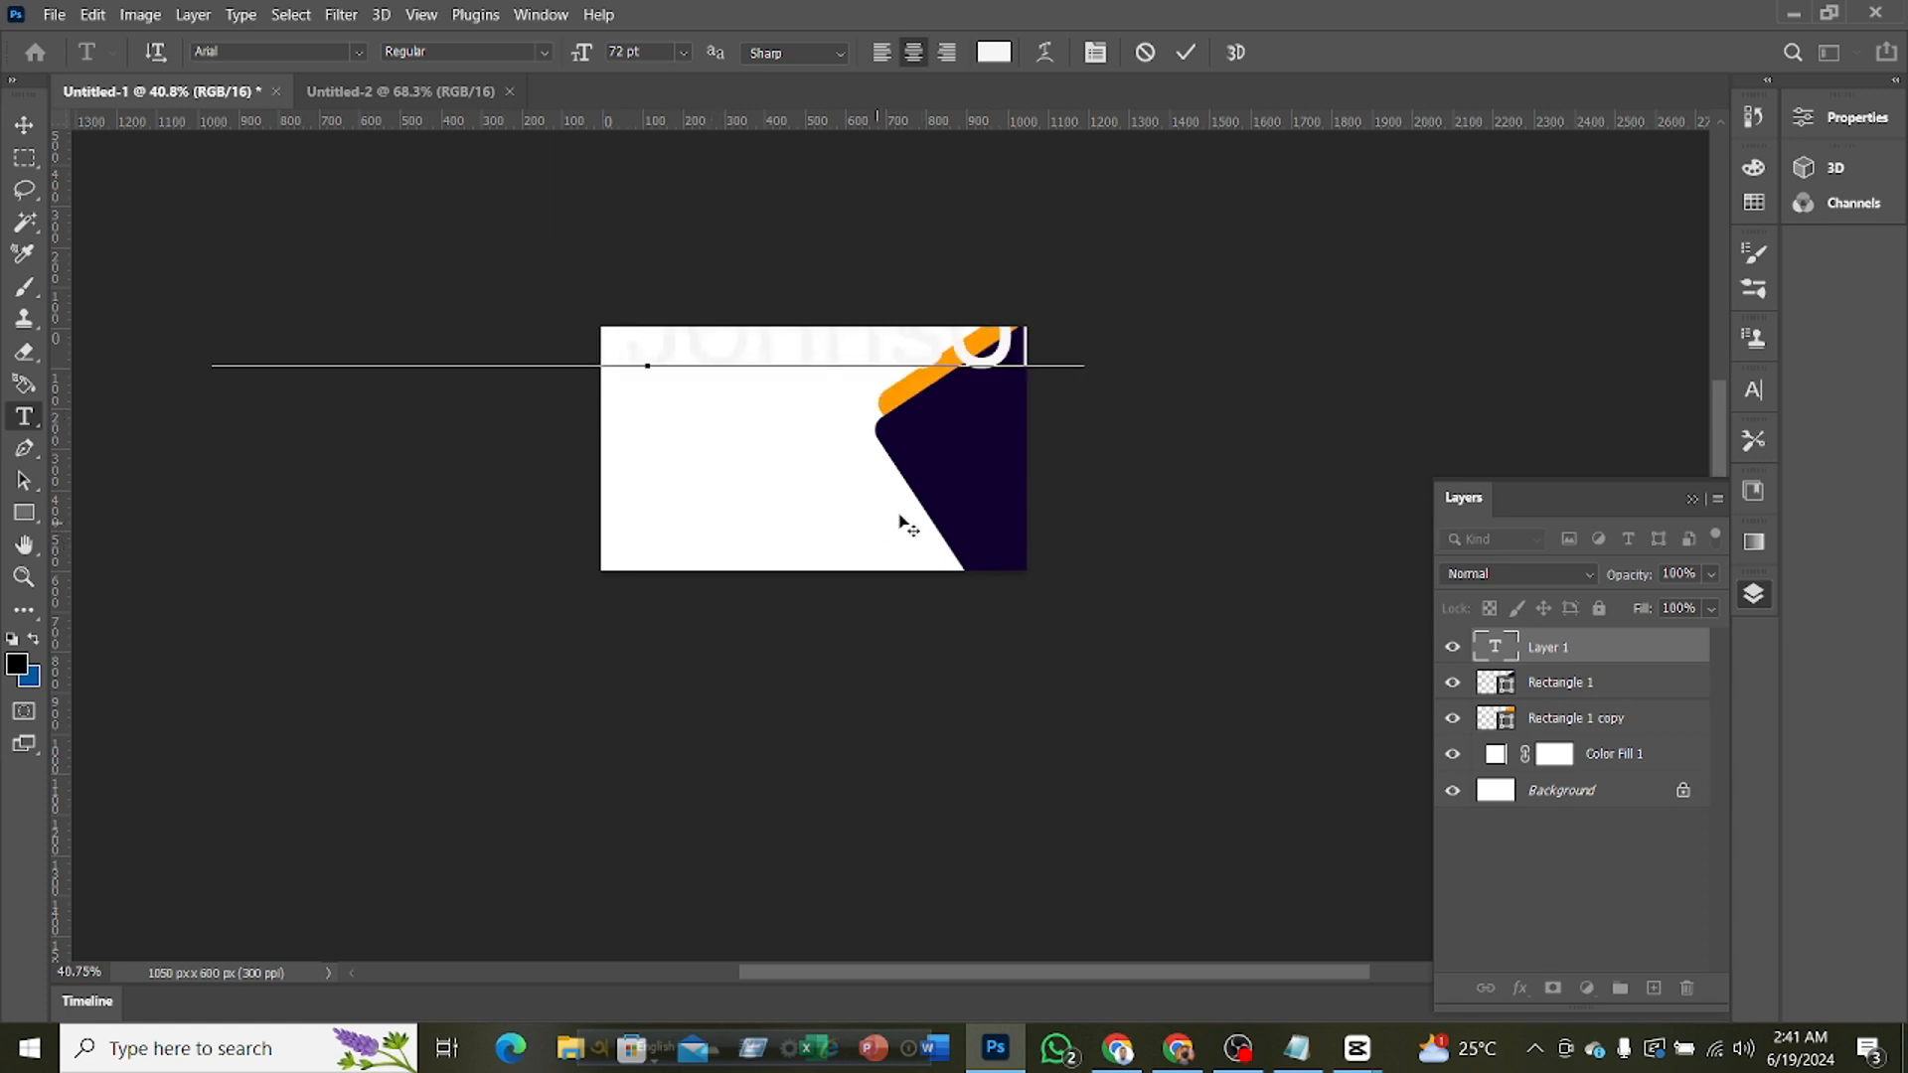
pyautogui.click(1189, 53)
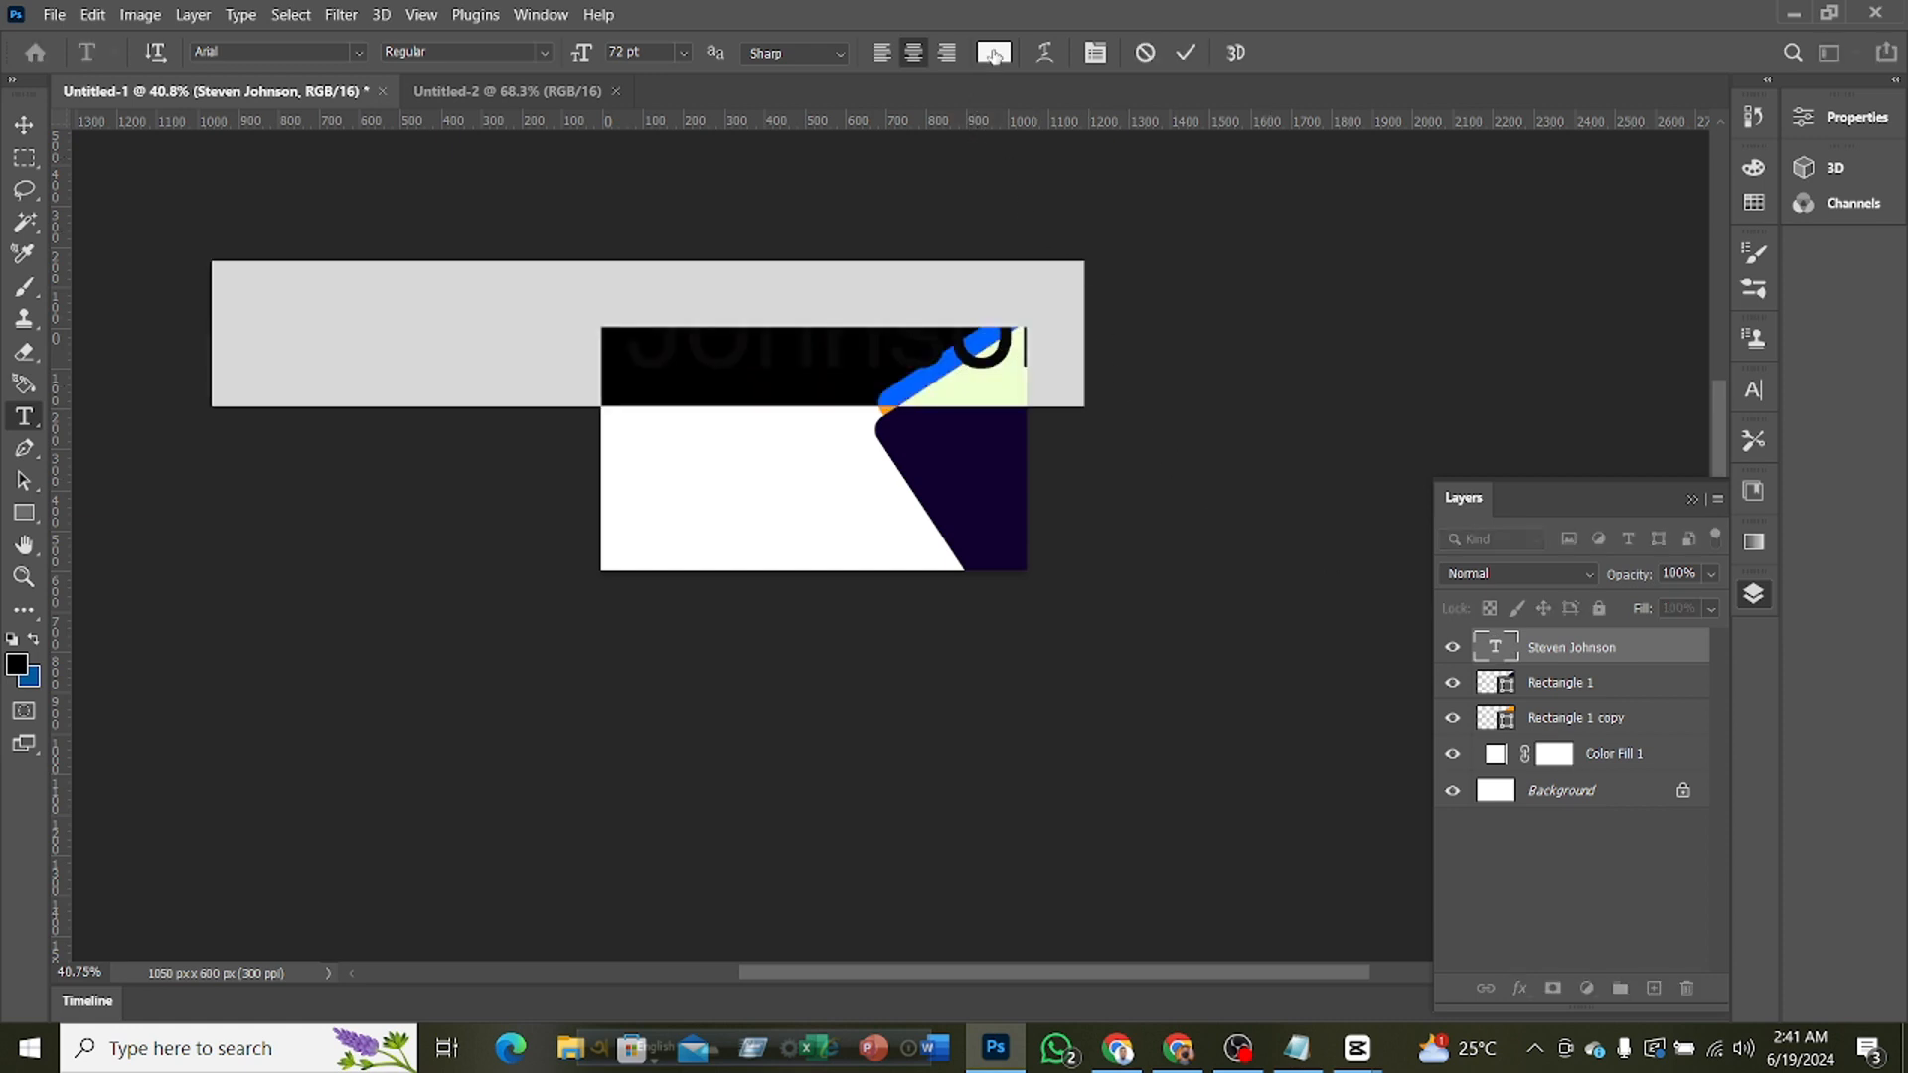
# Color the name text with orange ff9c00 sampled from the strip and set its size to 30 pt
pyautogui.click(996, 50)
pyautogui.click(907, 378)
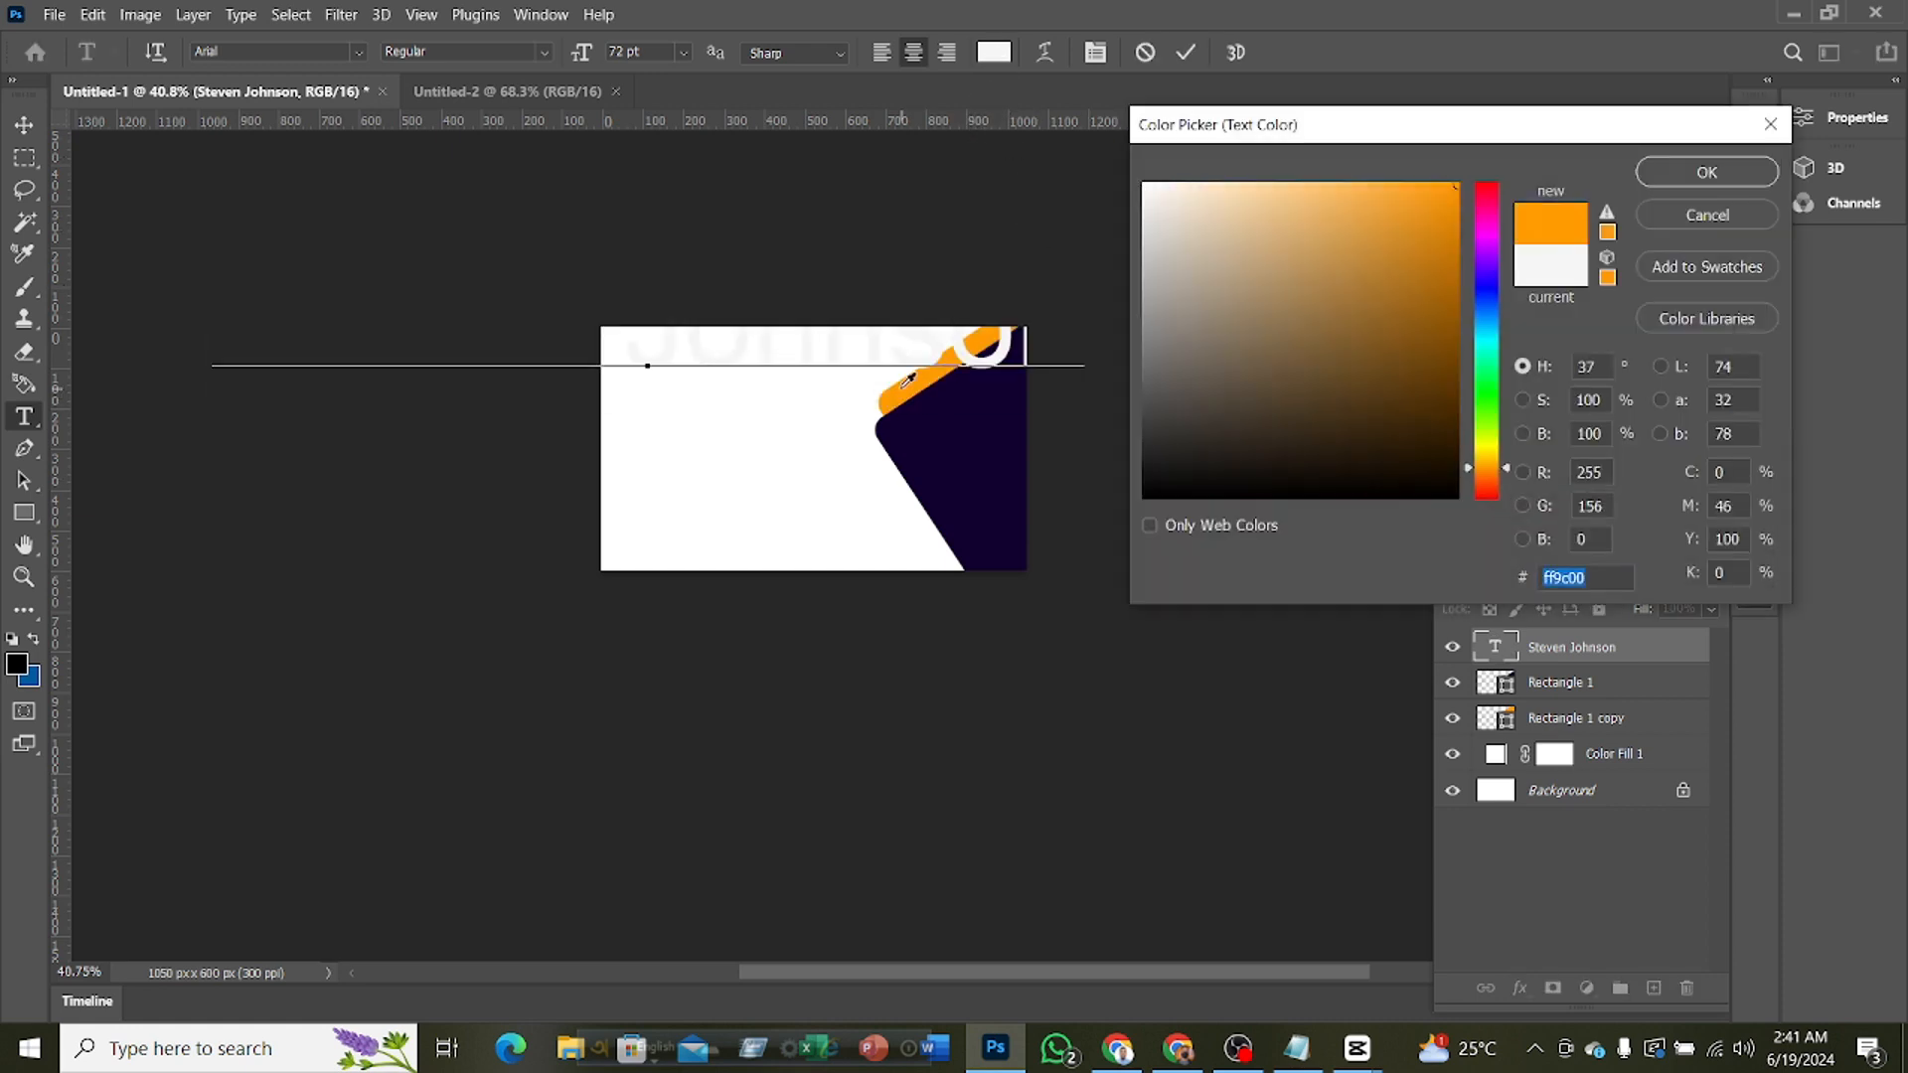
pyautogui.click(1694, 181)
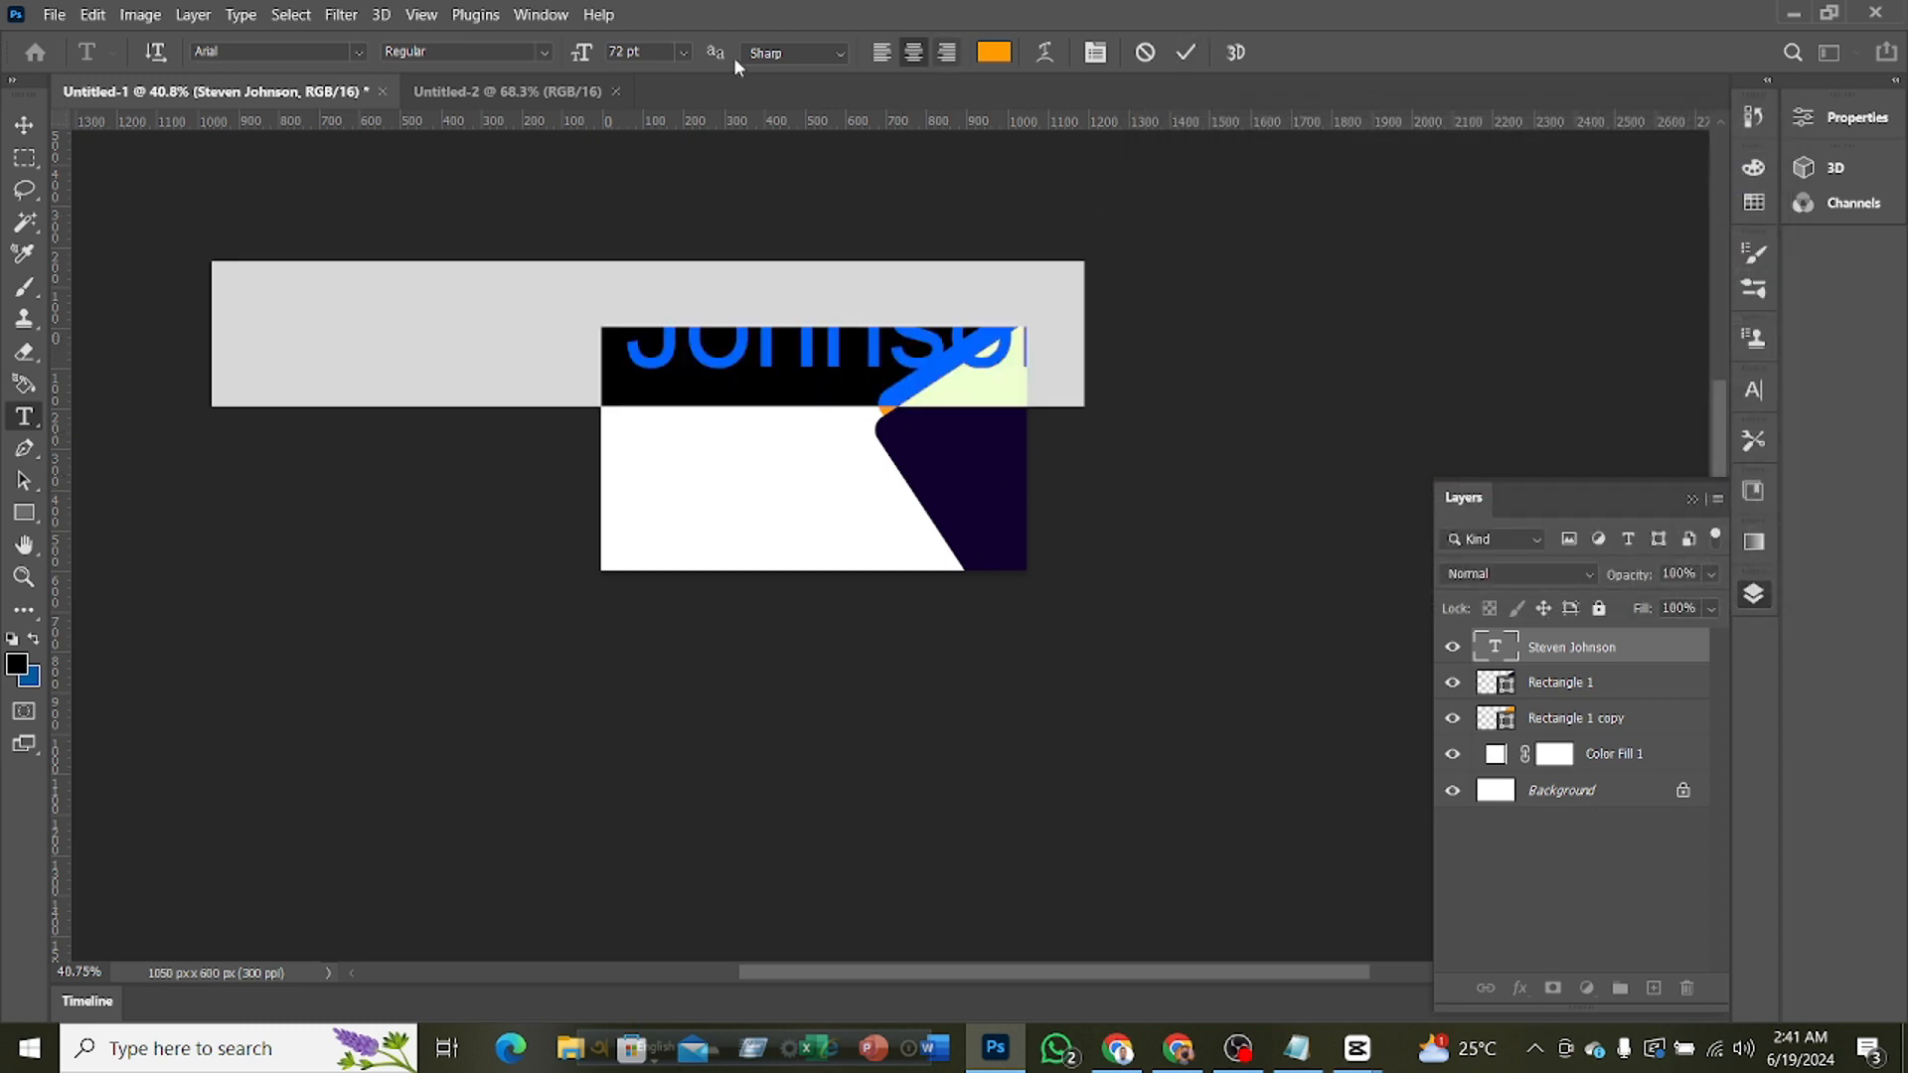
pyautogui.click(683, 51)
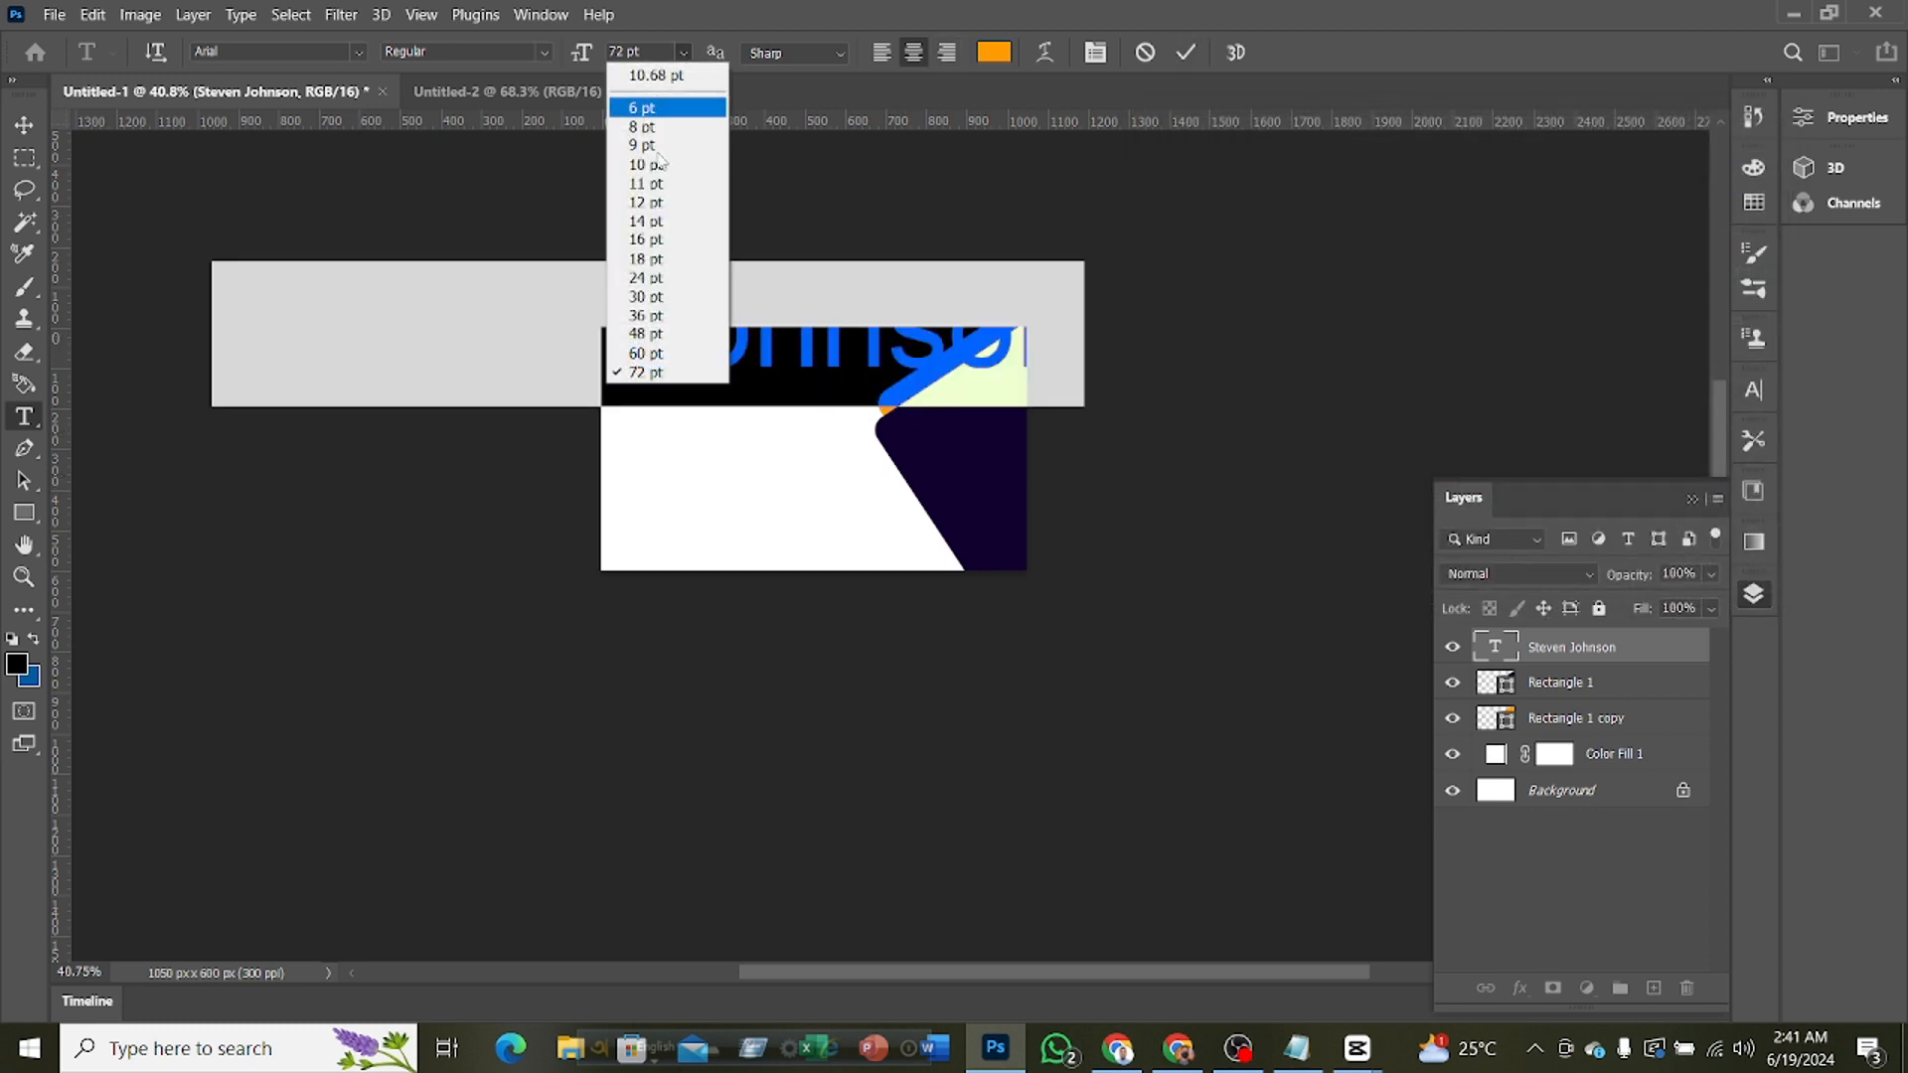
pyautogui.click(641, 298)
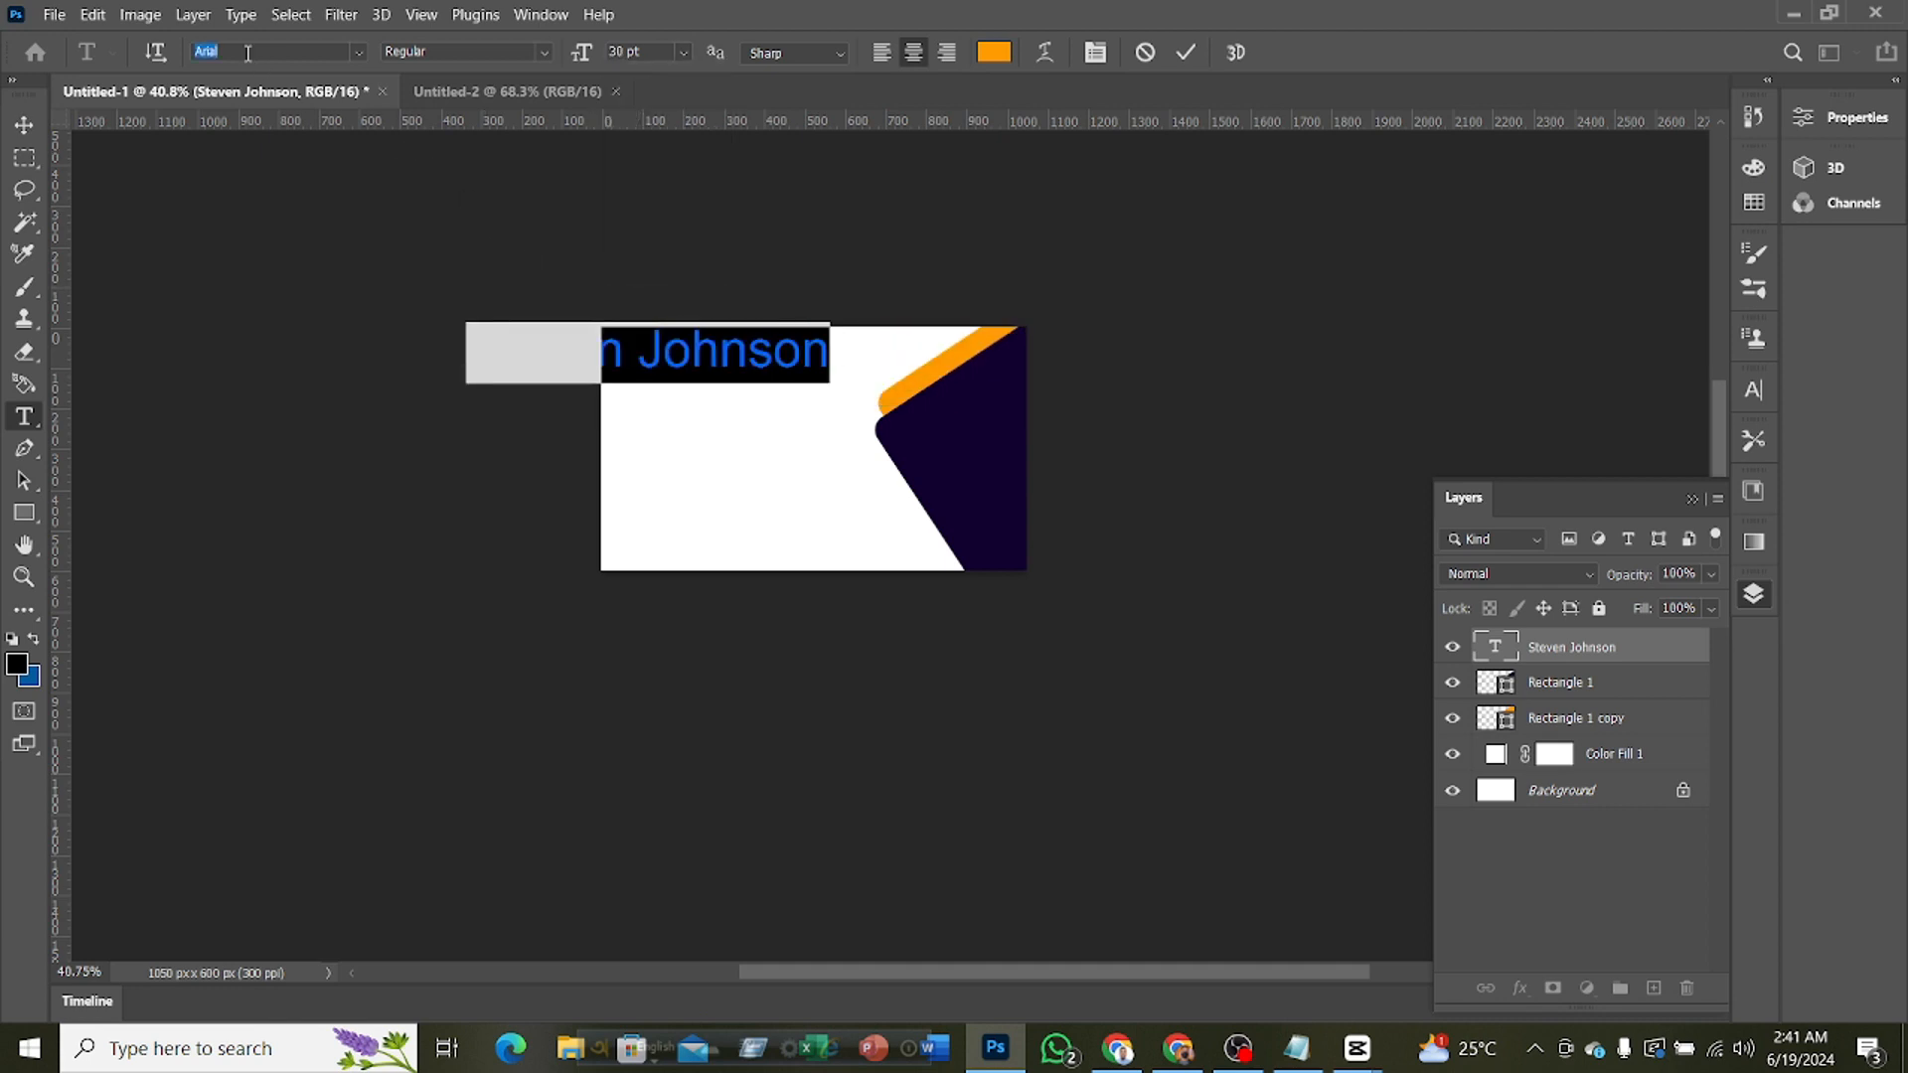
# Change the name text's font to Open Sans Bold and commit the text edit
pyautogui.write('u')
pyautogui.press('BackSpace')
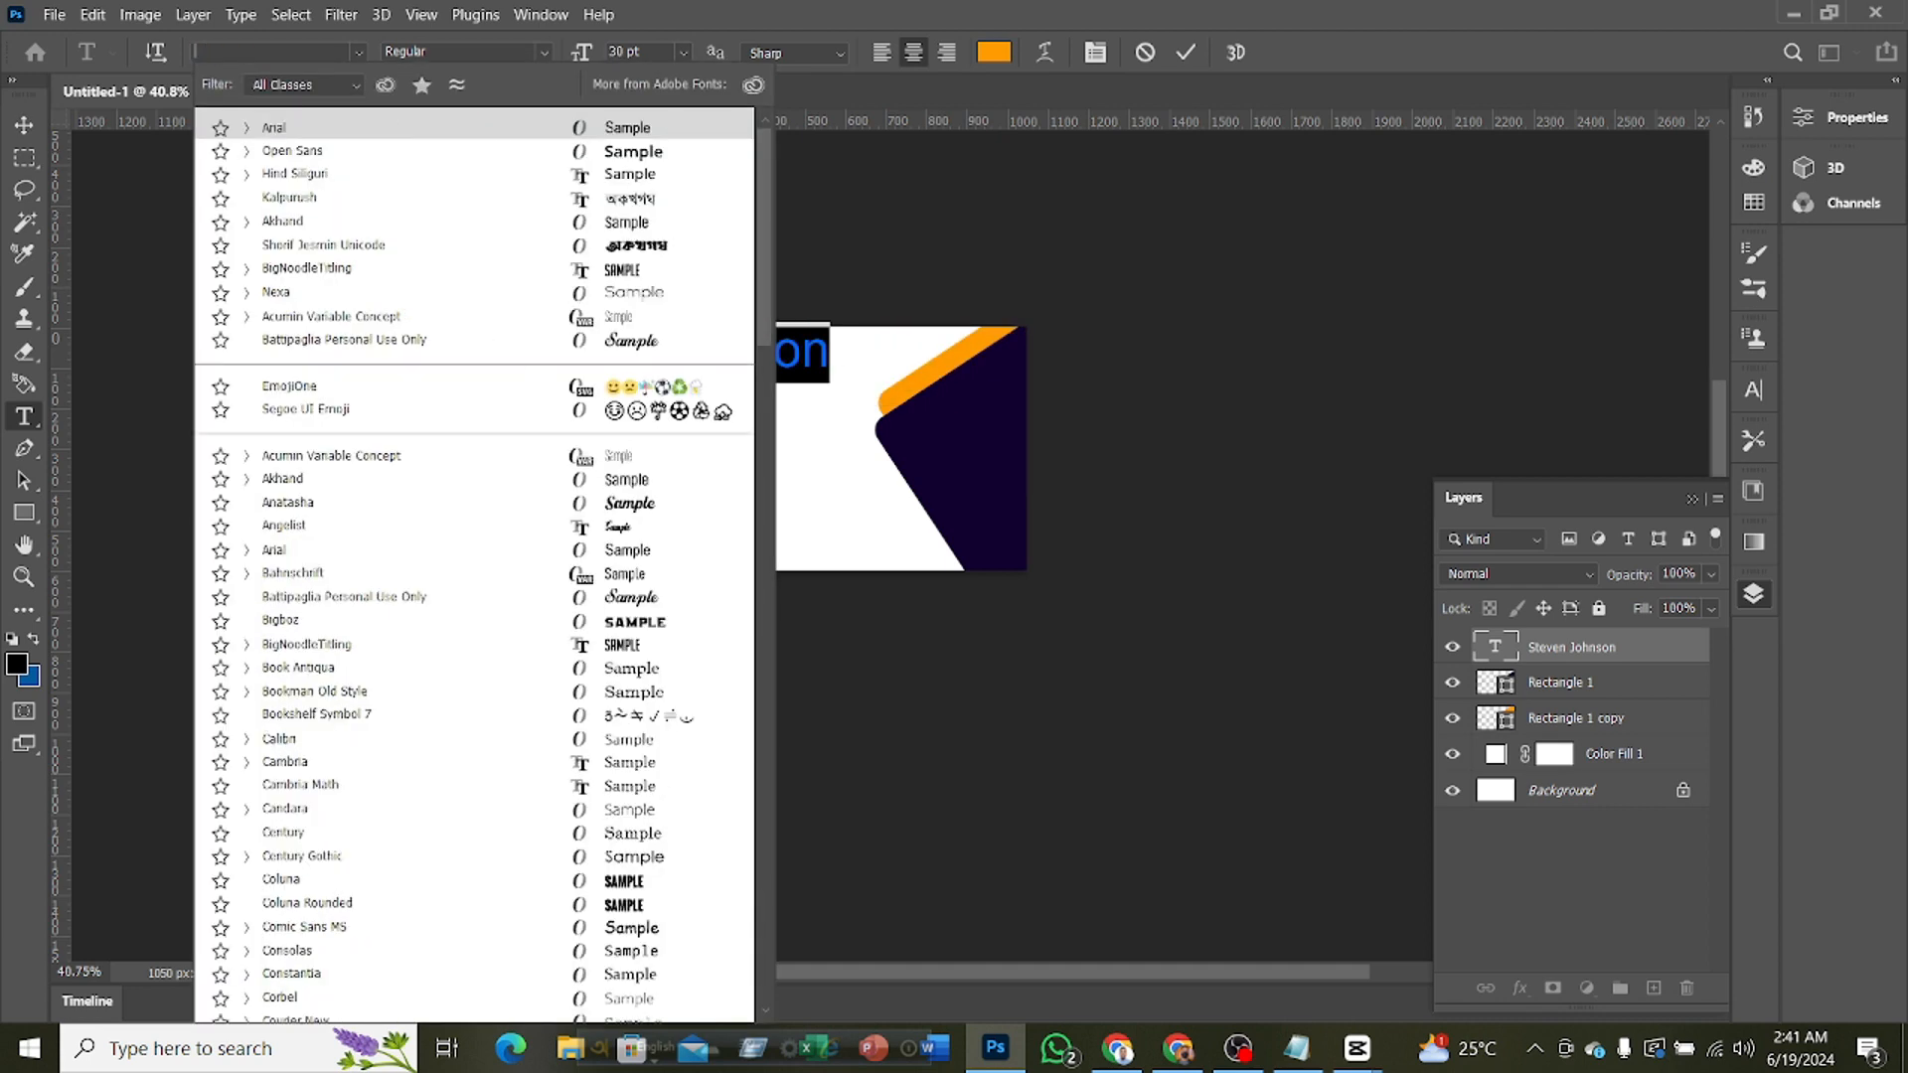
pyautogui.write('op')
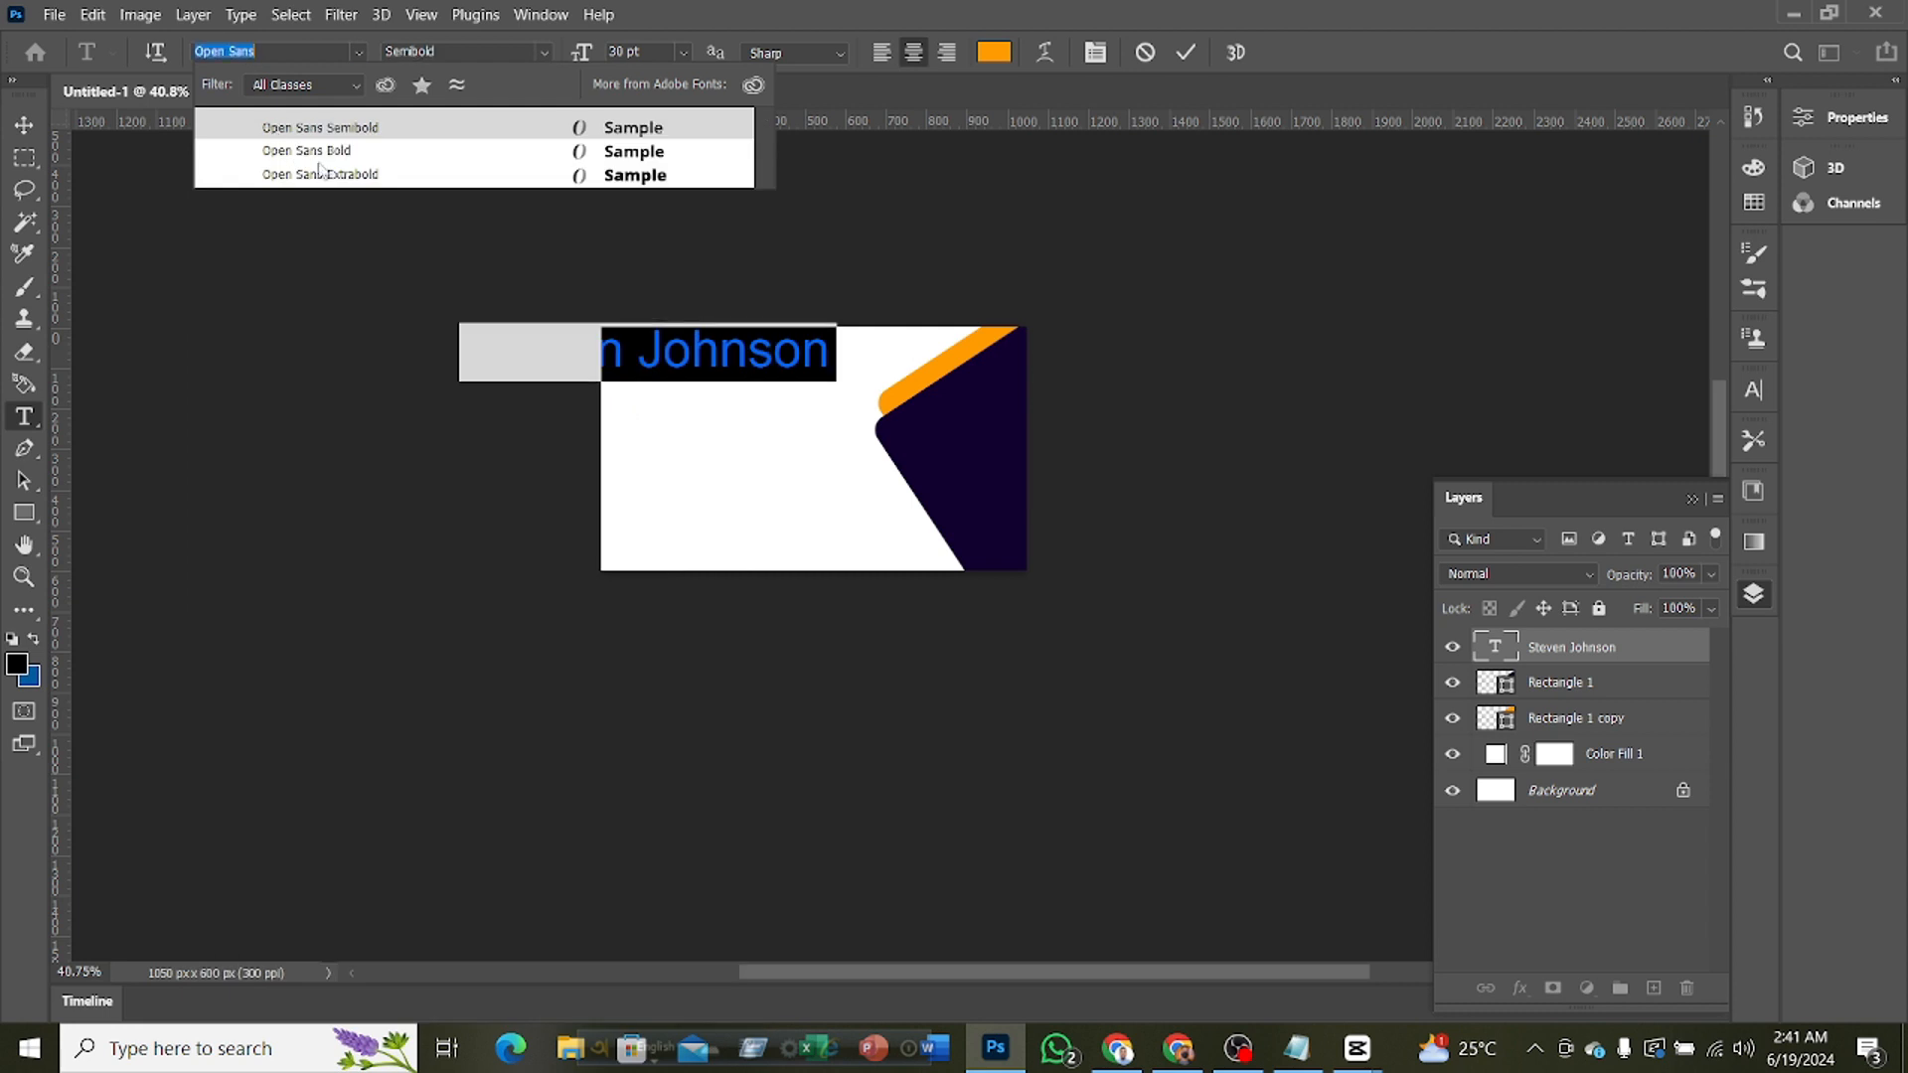
pyautogui.click(342, 156)
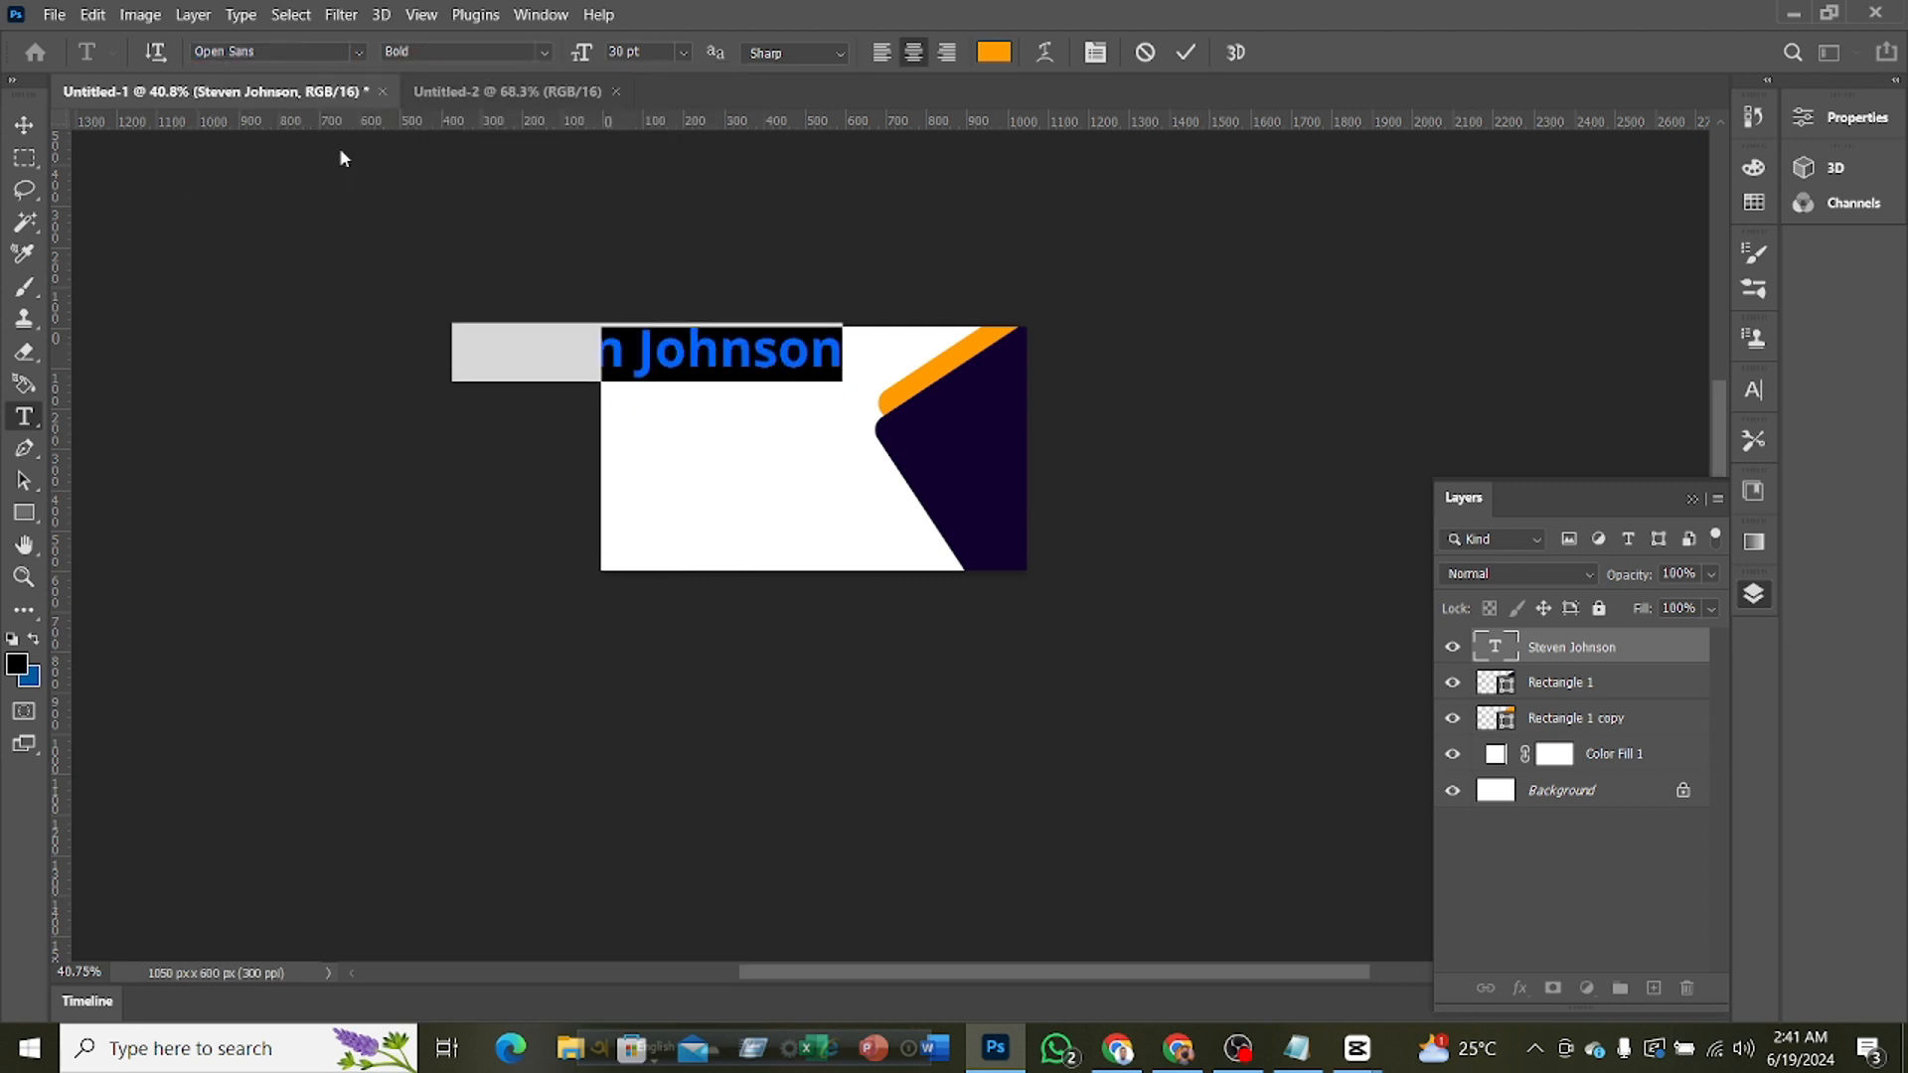
pyautogui.click(1189, 53)
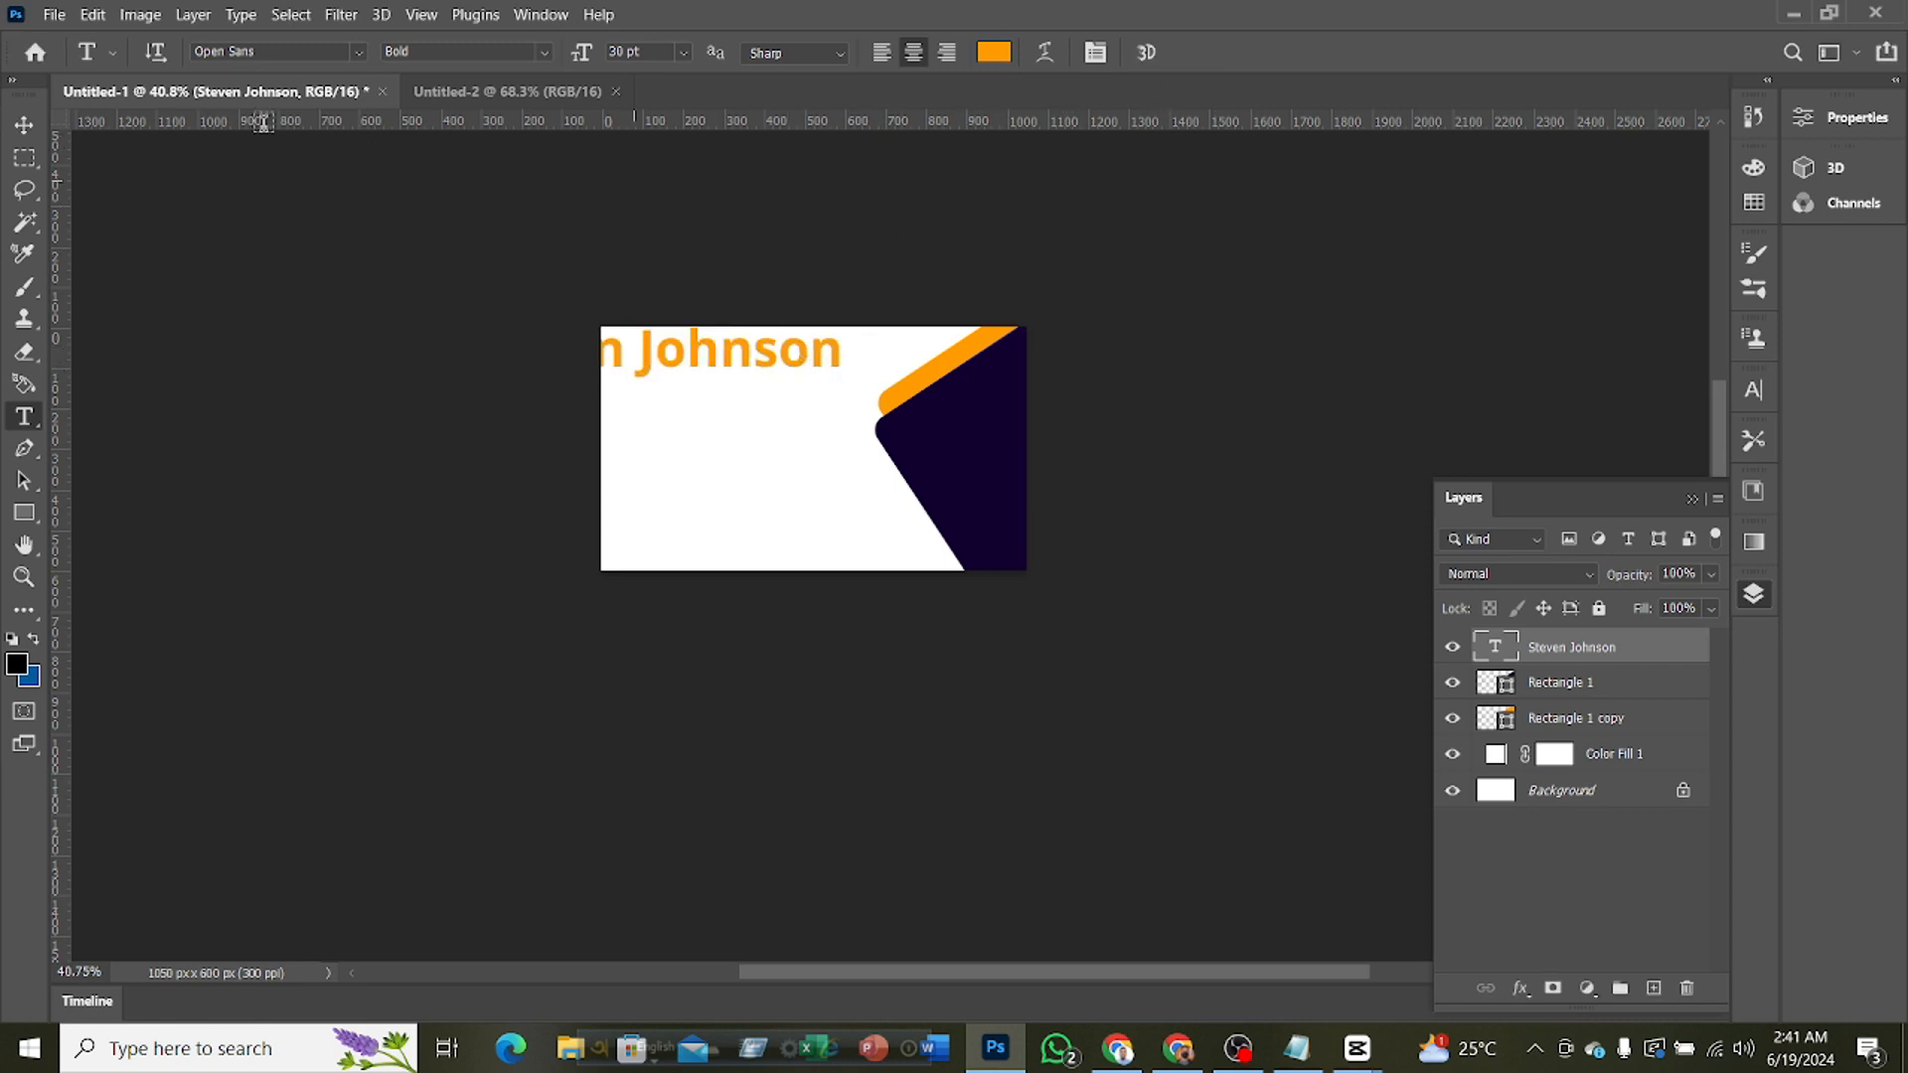
# Move the name text right and slightly down on the card, and scale it down with Free Transform
pyautogui.click(24, 124)
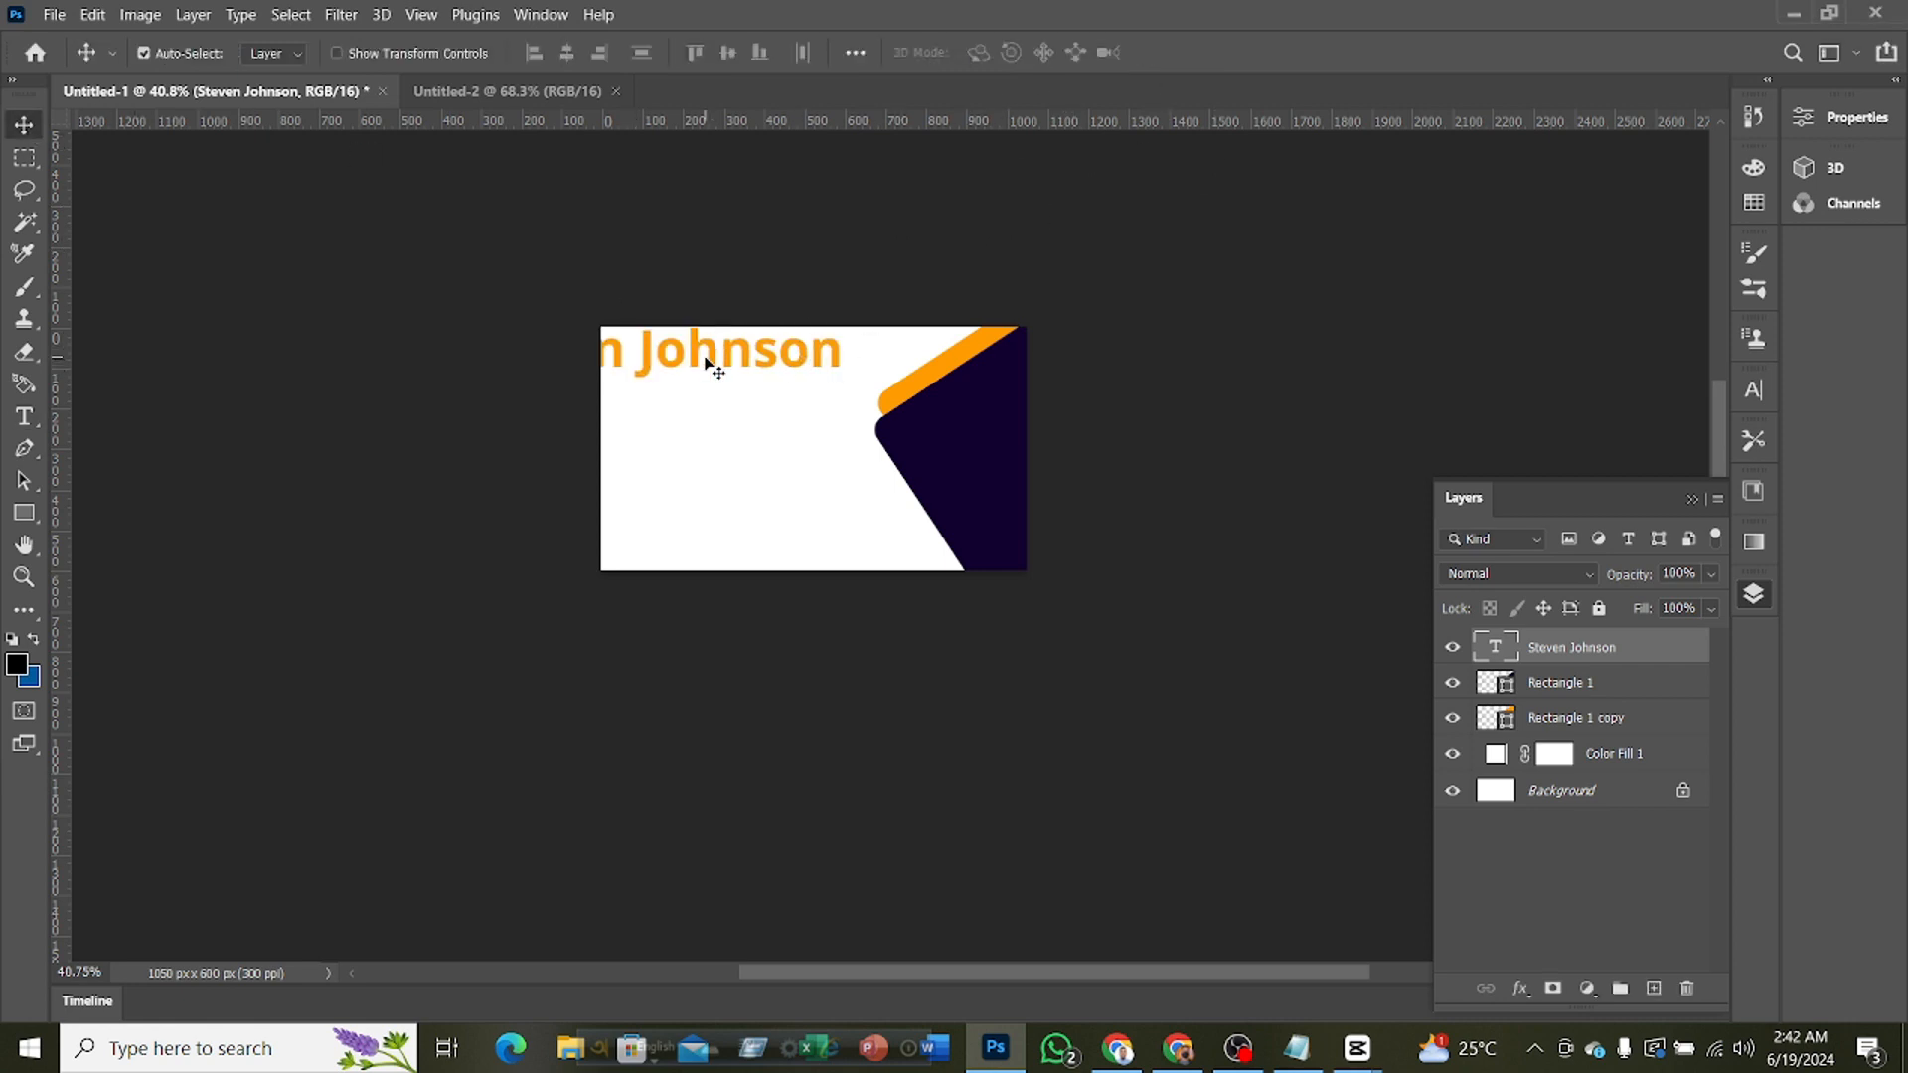
pyautogui.moveTo(705, 364); pyautogui.dragTo(803, 380)
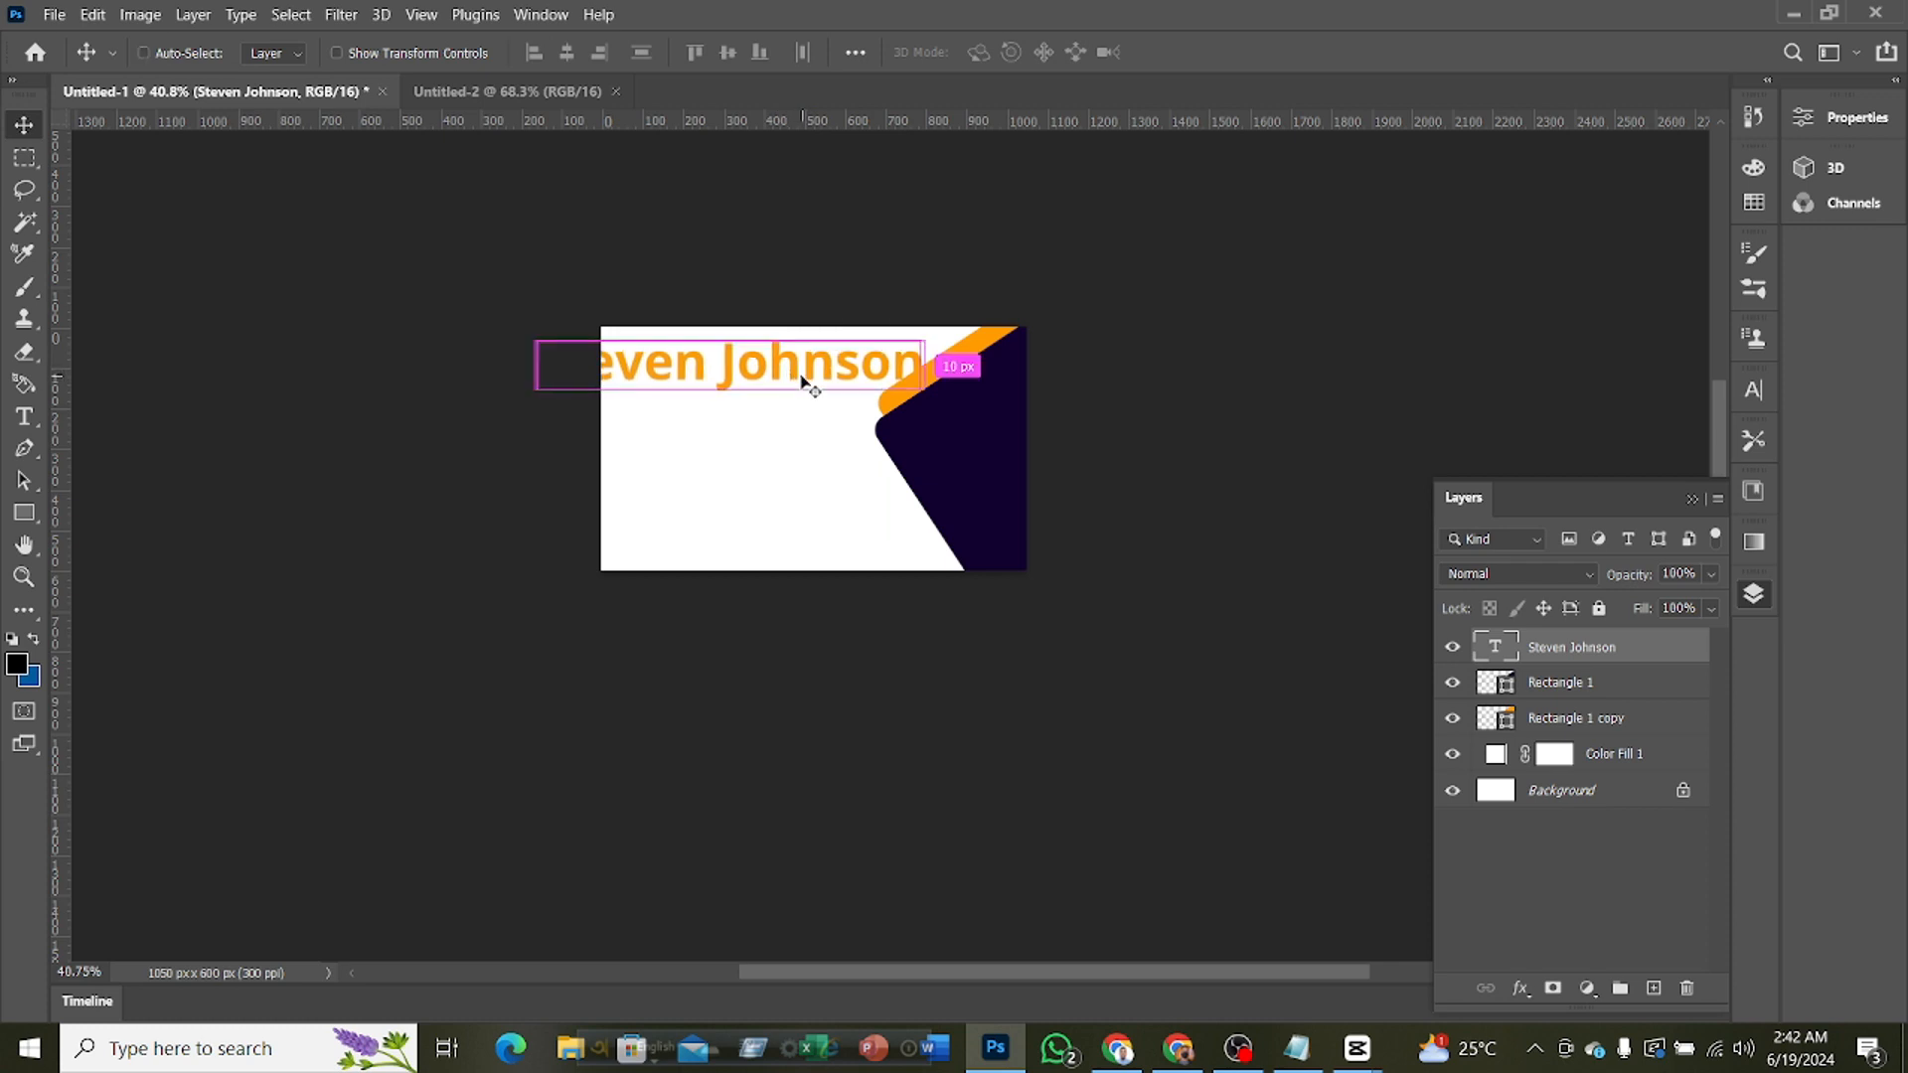
pyautogui.hotkey('ctrl', 't')
pyautogui.moveTo(924, 365); pyautogui.dragTo(892, 316)
pyautogui.click(1234, 52)
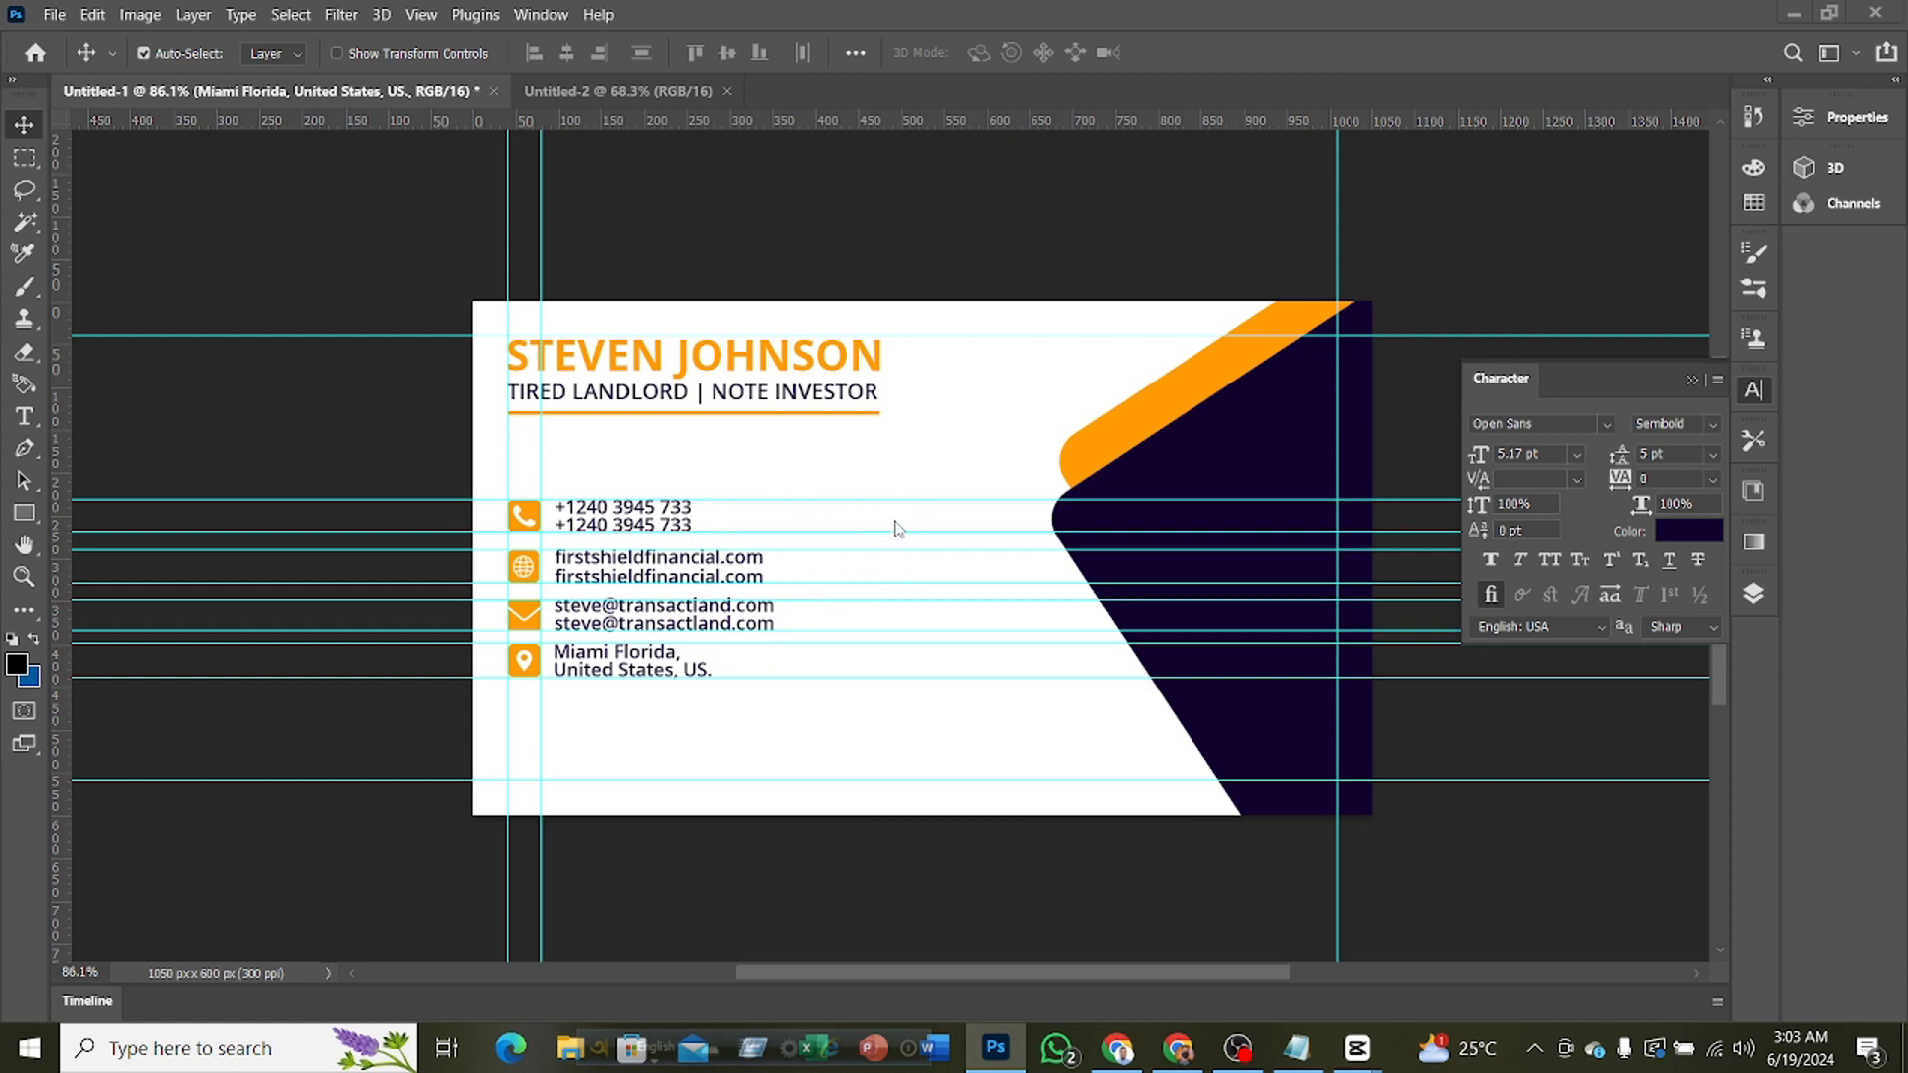
# Remove the eight horizontal guides around the contact details, keeping the guides at the card's upper and lower margins
pyautogui.moveTo(903, 500); pyautogui.dragTo(876, 124)
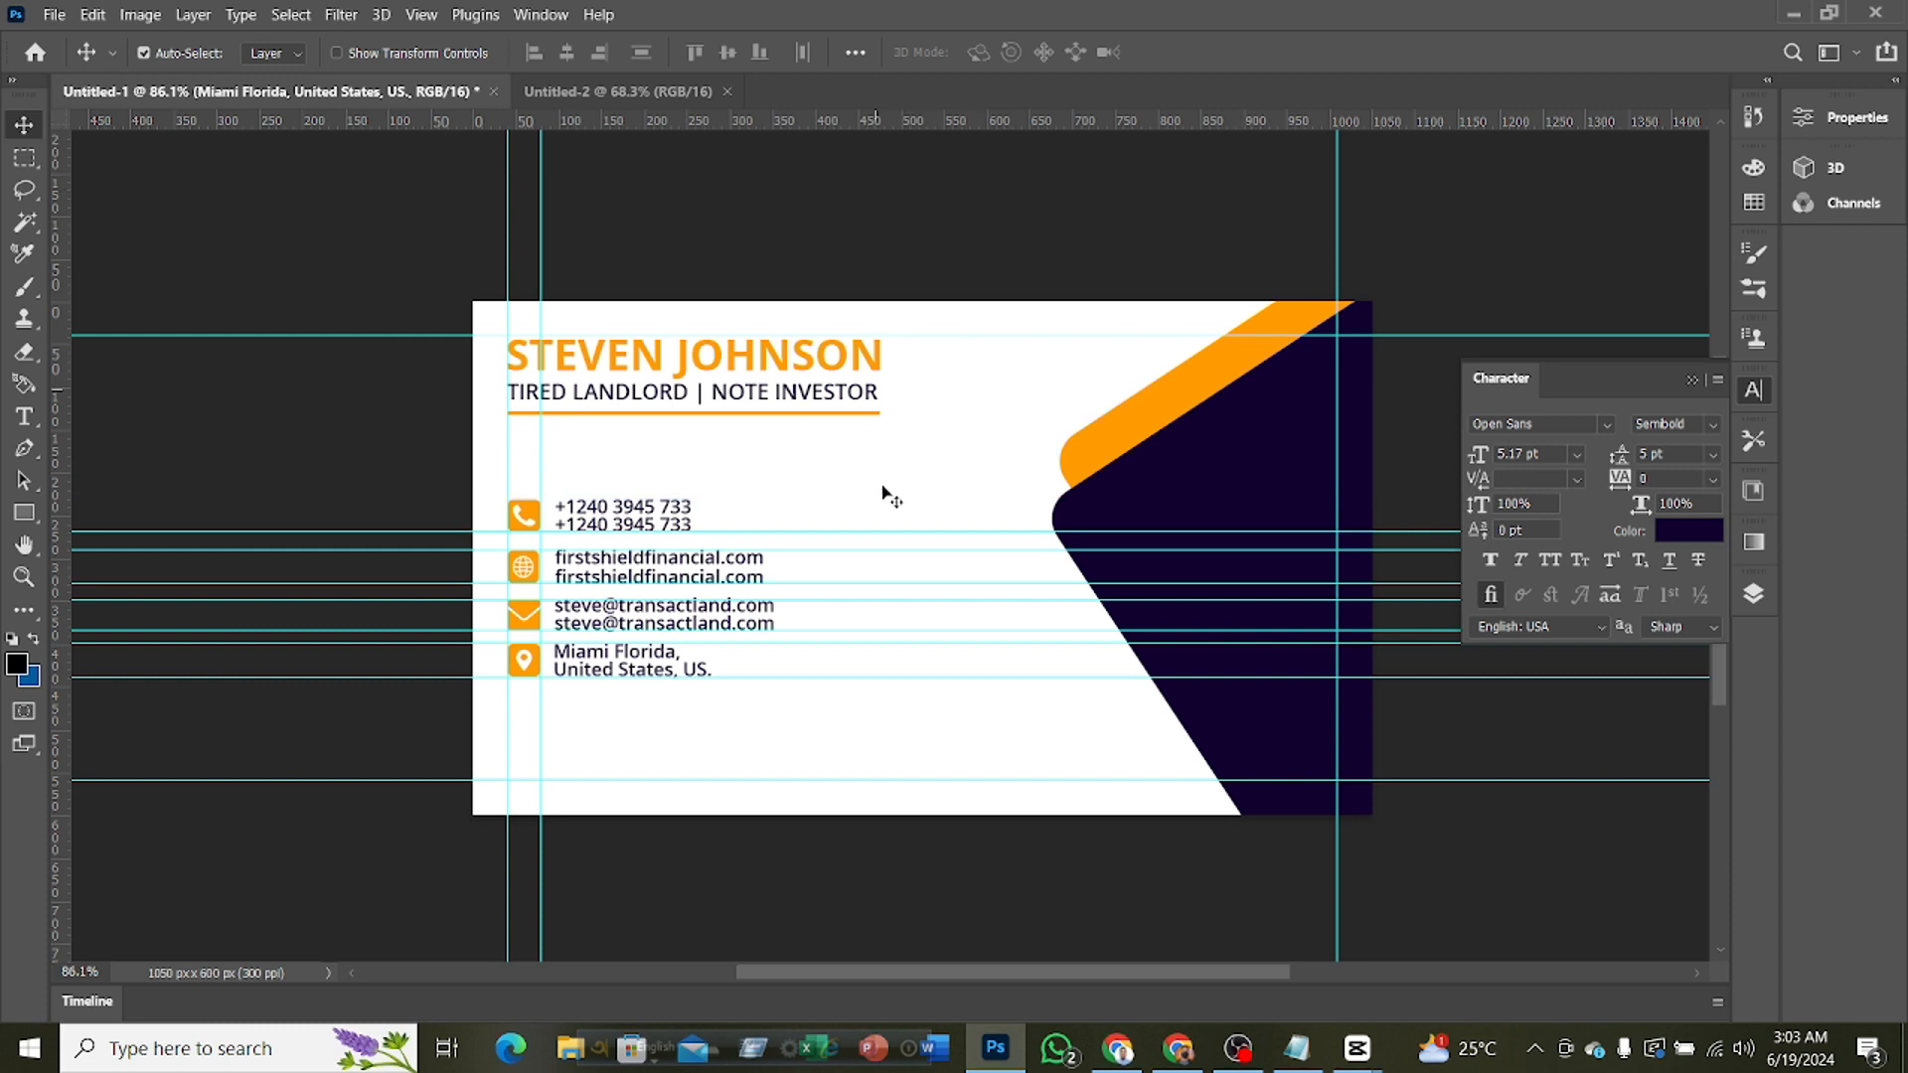
pyautogui.moveTo(887, 535); pyautogui.dragTo(890, 125)
pyautogui.moveTo(887, 548); pyautogui.dragTo(944, 144)
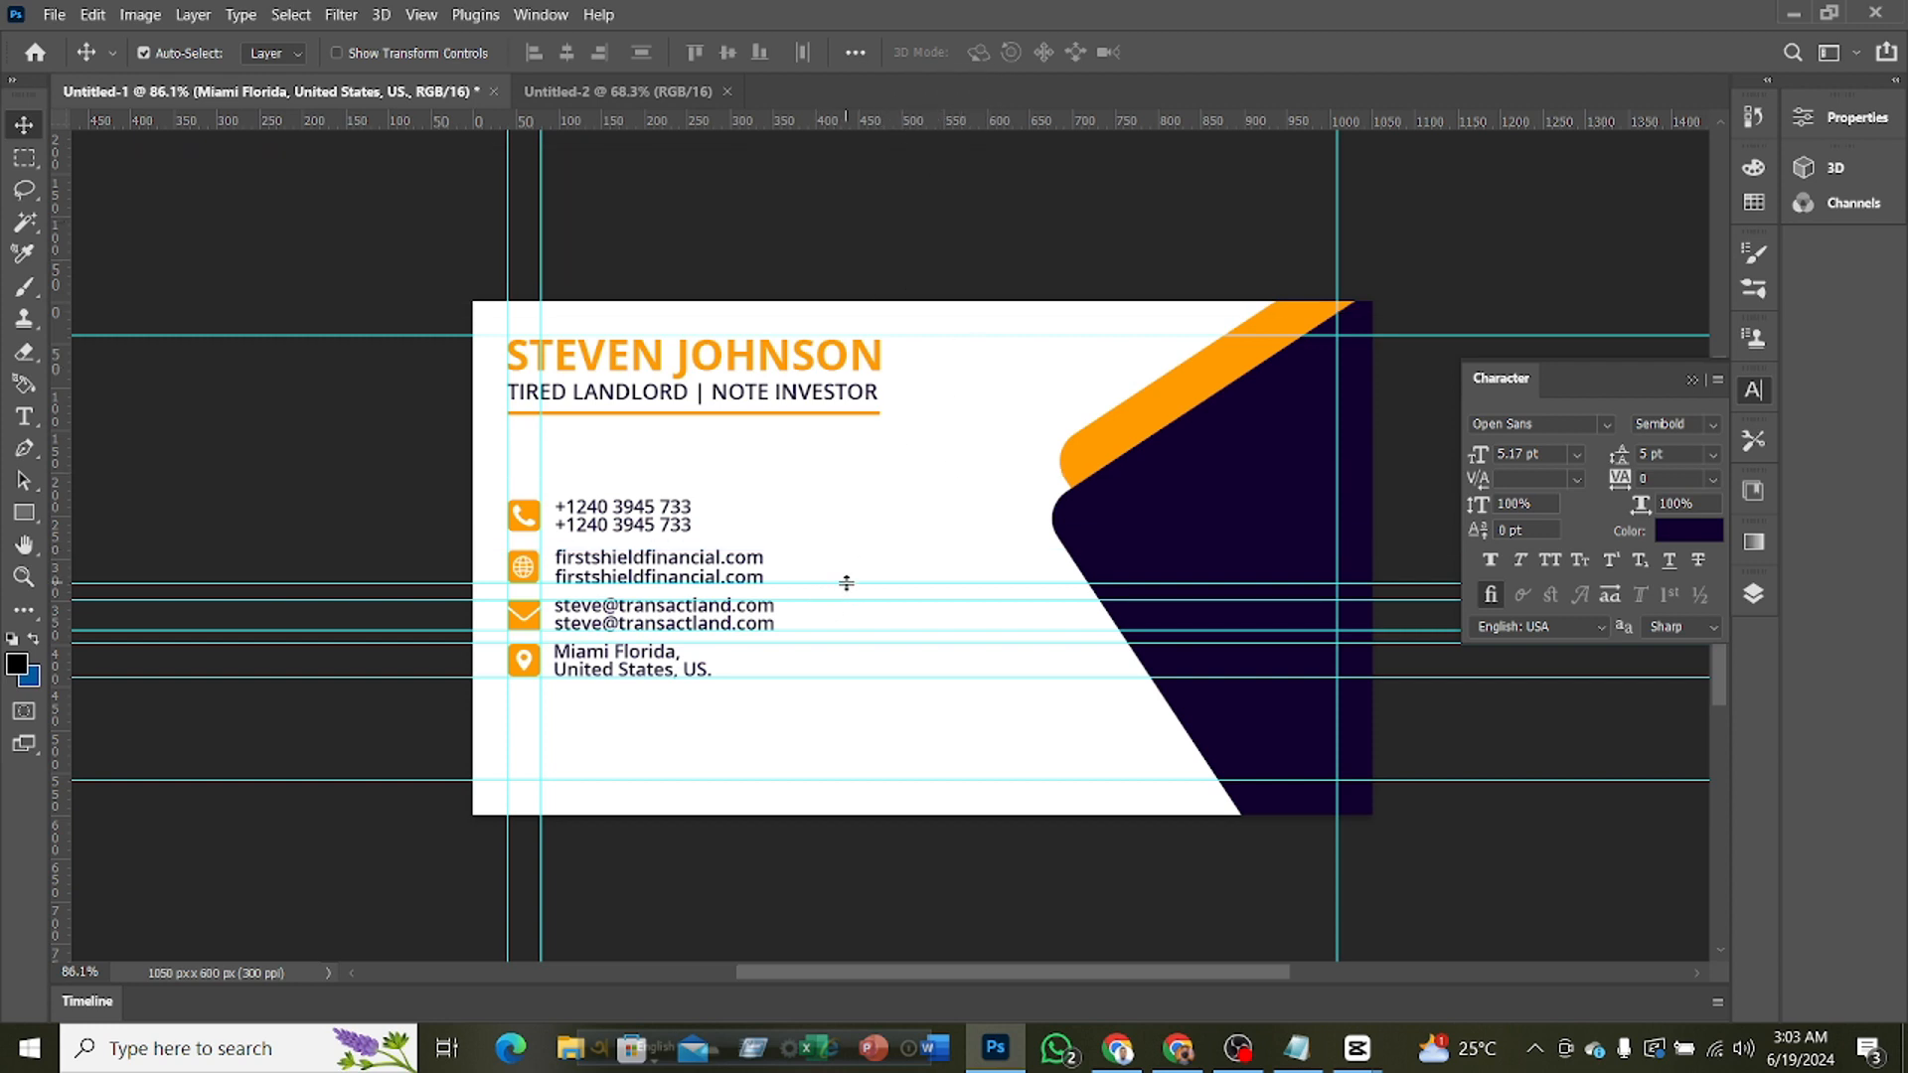
pyautogui.moveTo(846, 583); pyautogui.dragTo(949, 119)
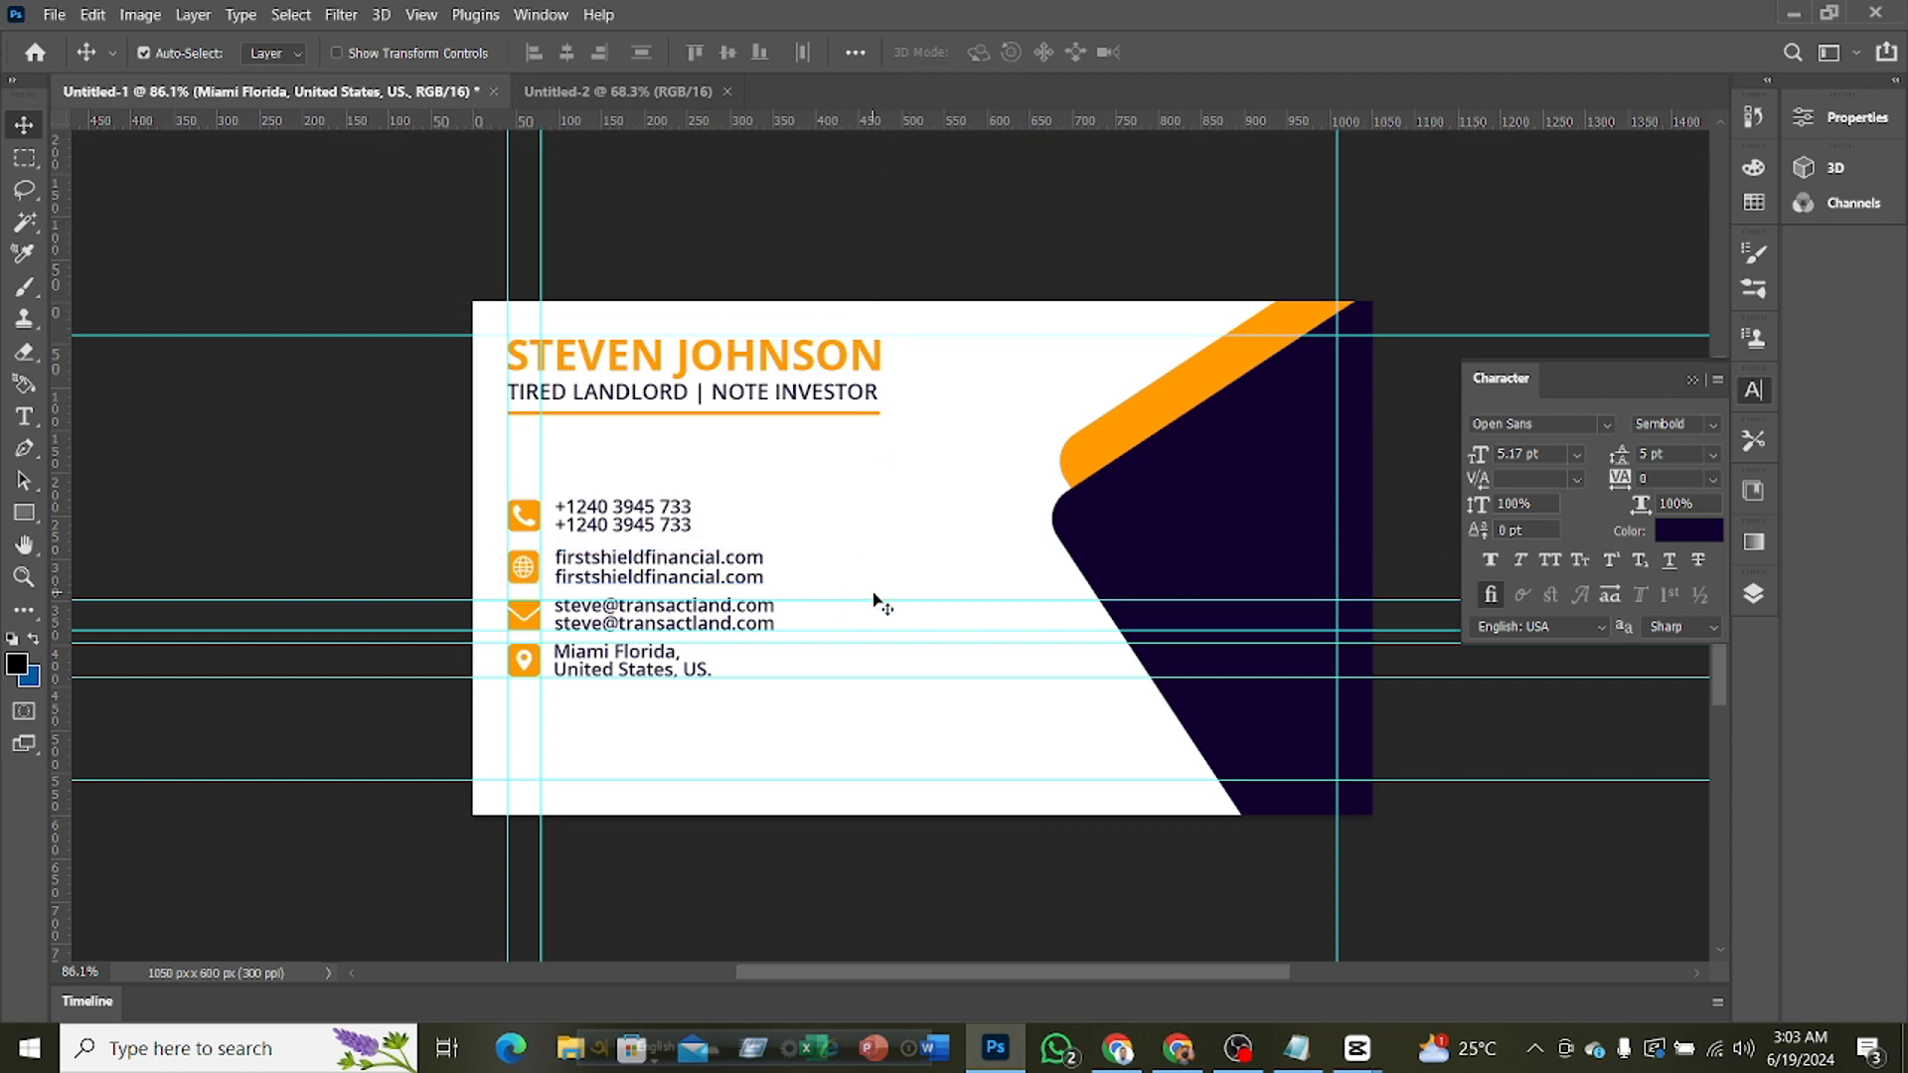
pyautogui.moveTo(883, 596); pyautogui.dragTo(904, 114)
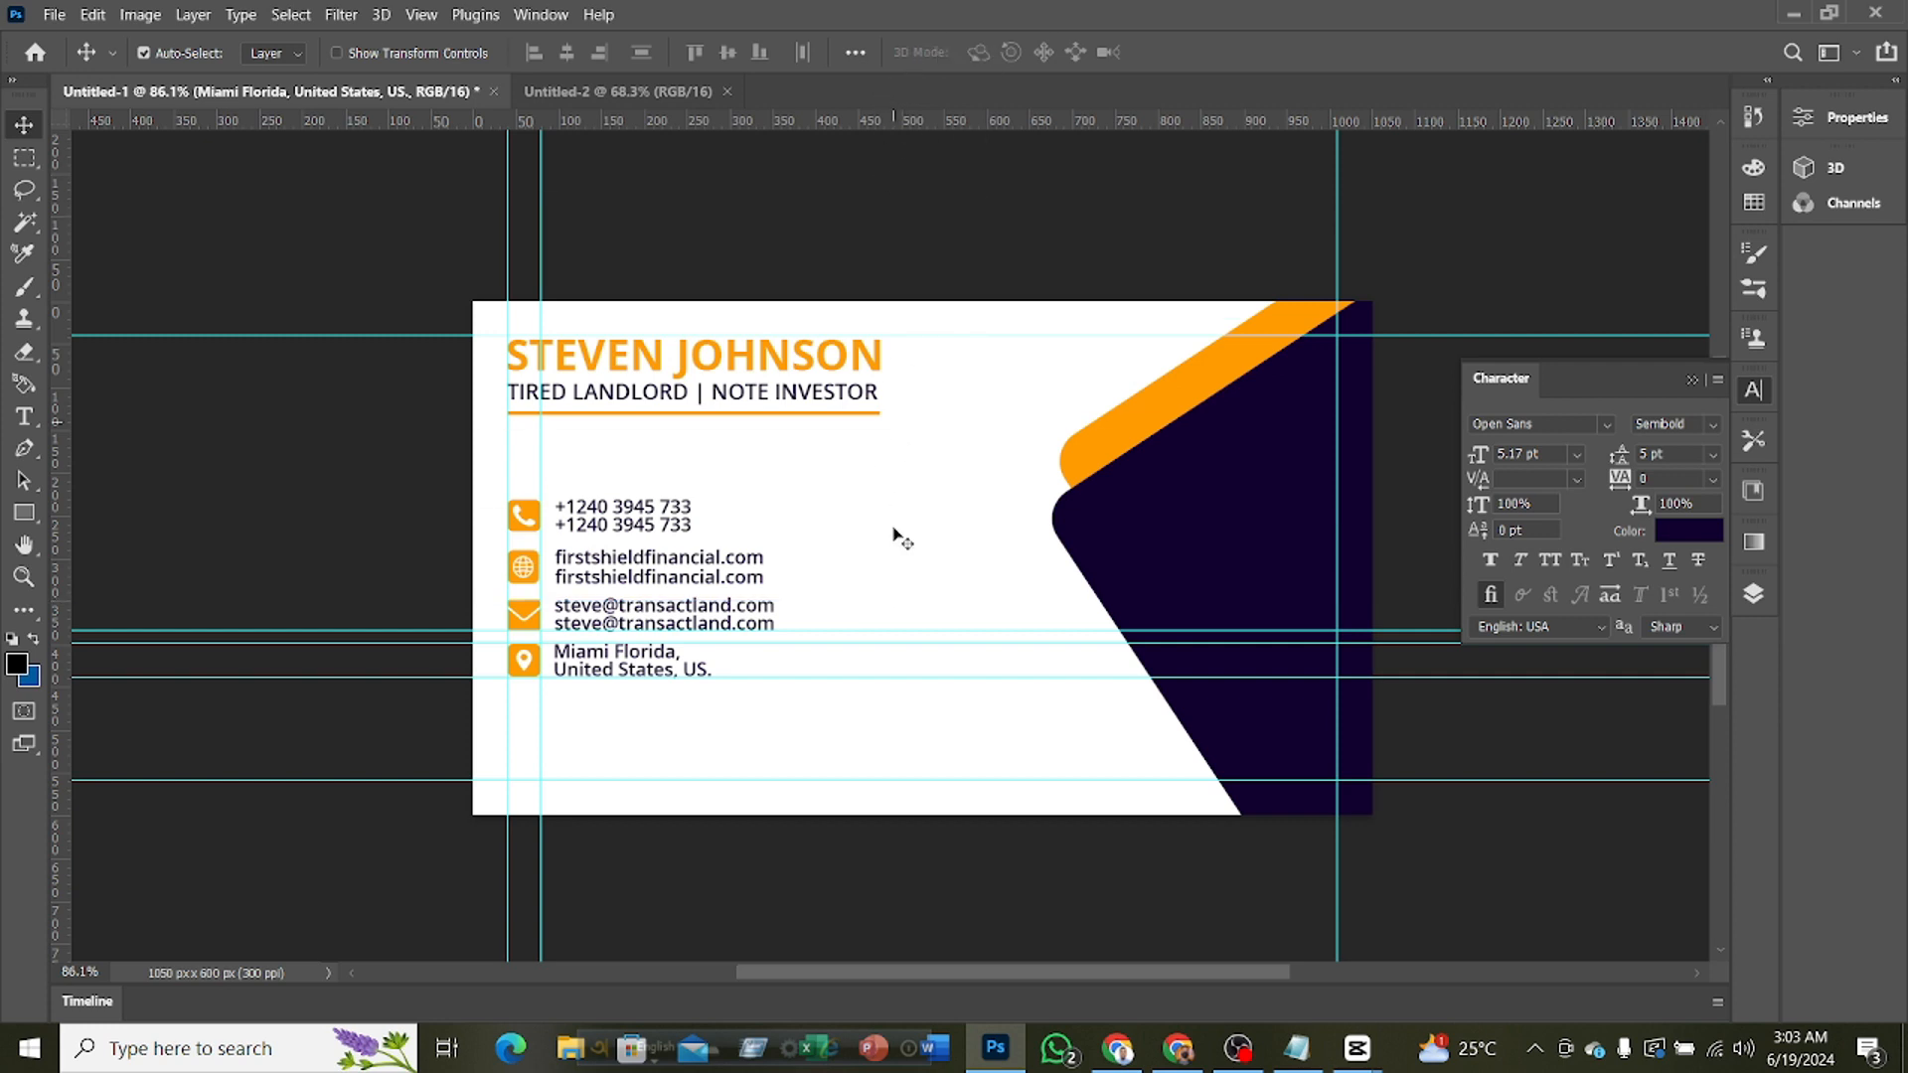
pyautogui.moveTo(875, 633); pyautogui.dragTo(909, 117)
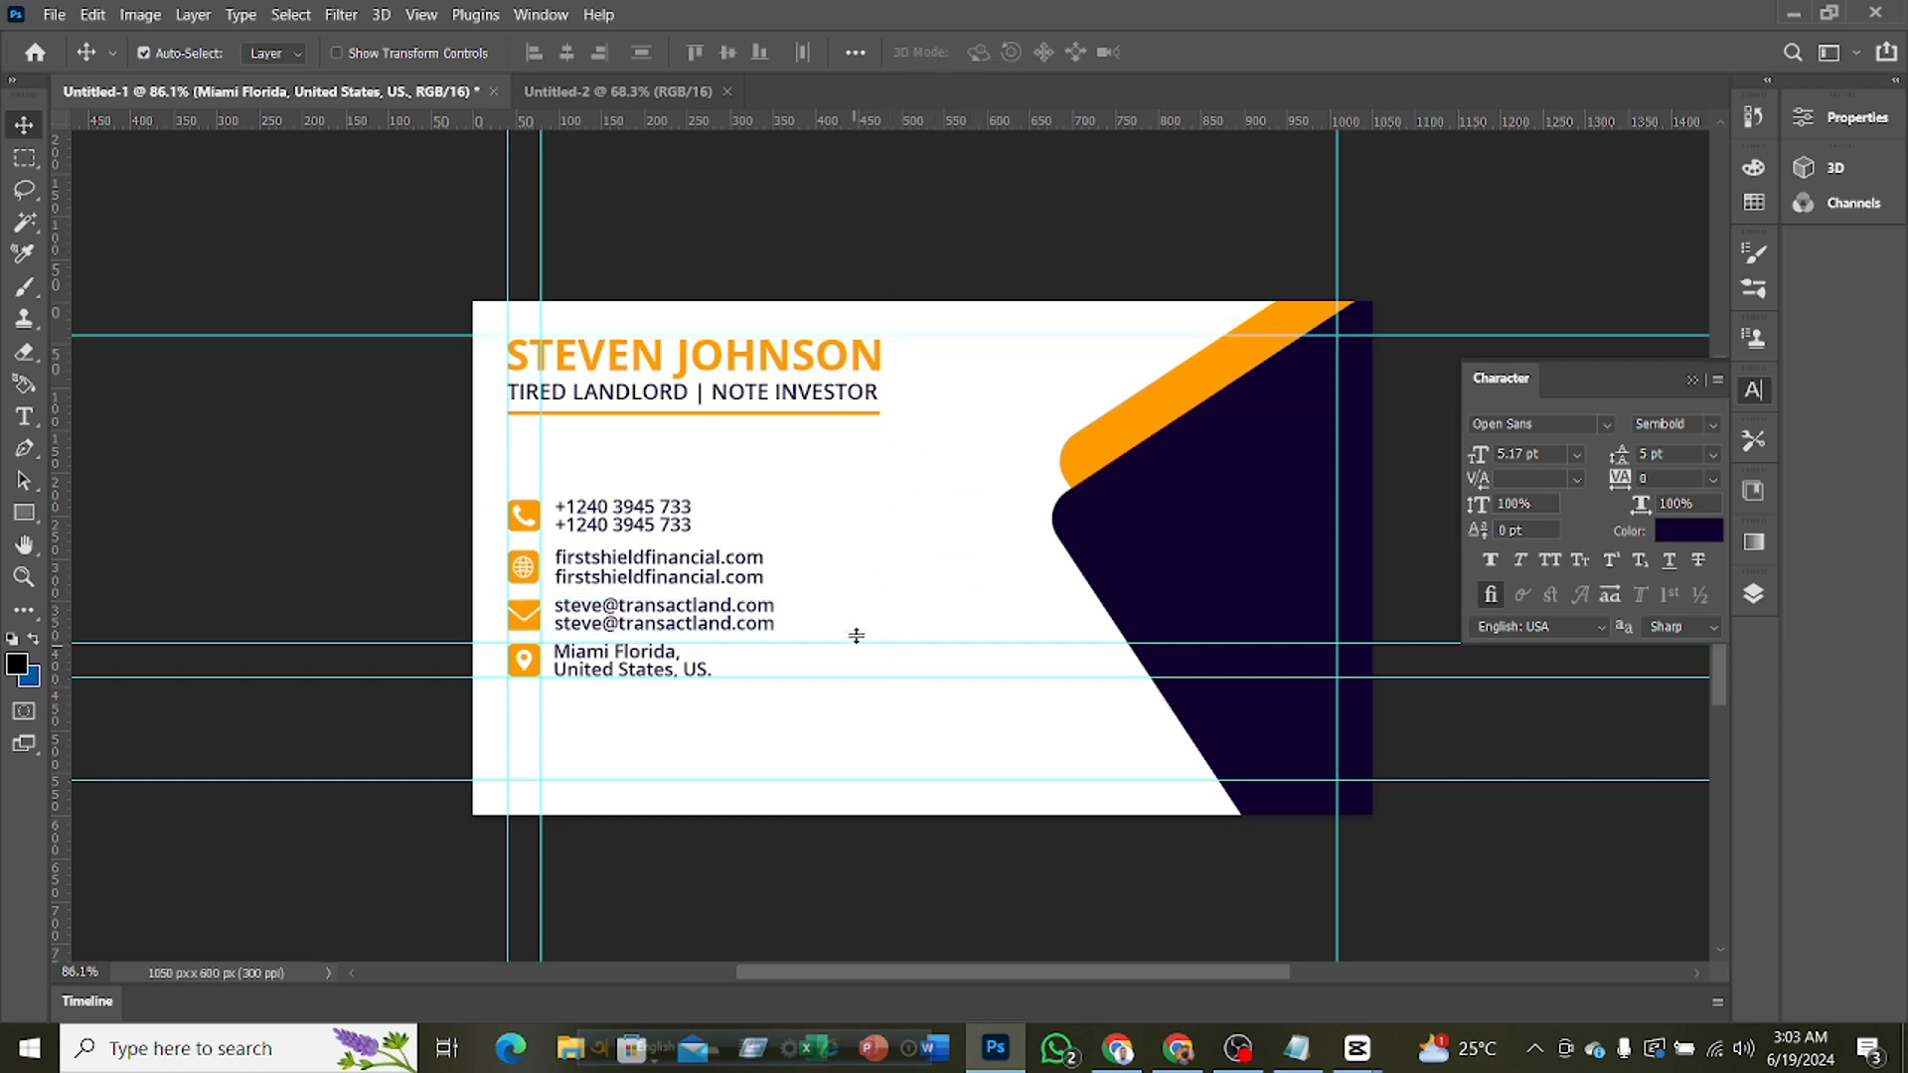
pyautogui.moveTo(856, 636); pyautogui.dragTo(984, 80)
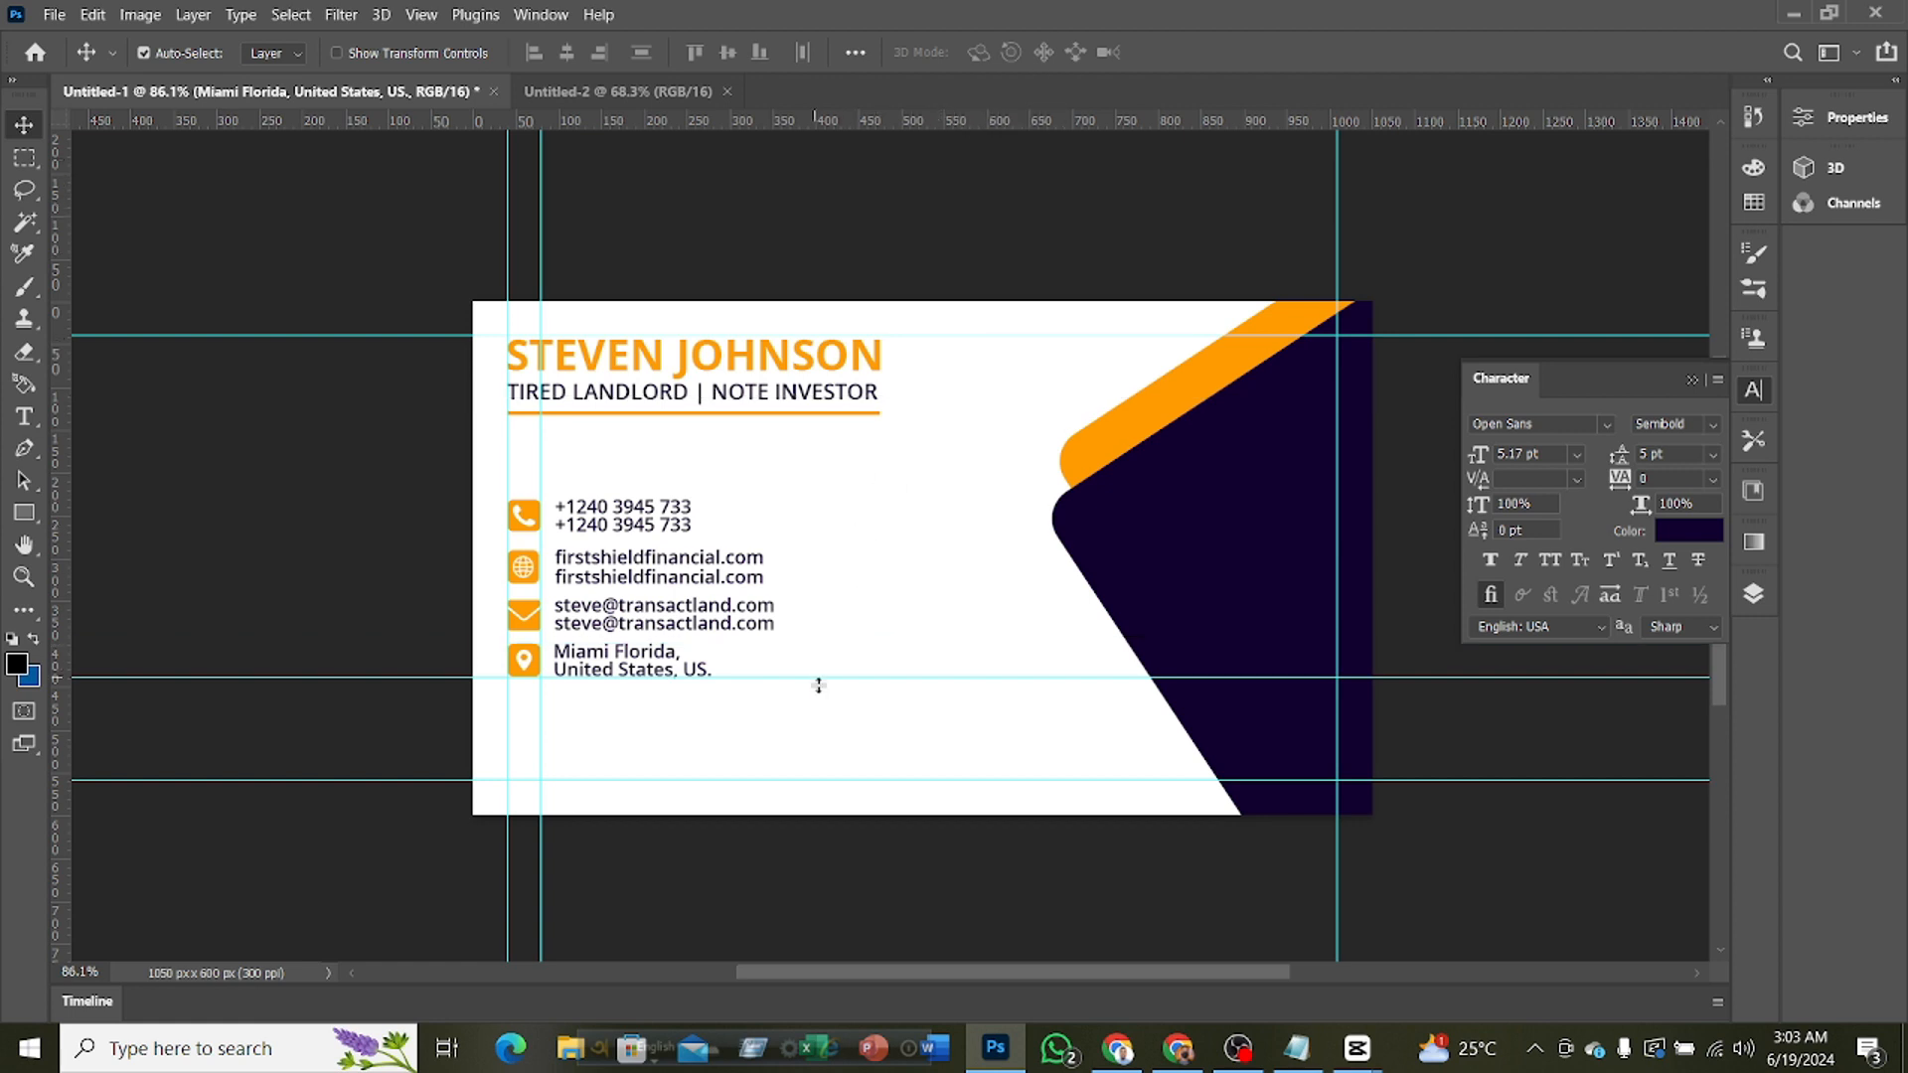
pyautogui.moveTo(834, 676); pyautogui.dragTo(884, 119)
pyautogui.scroll(2, 973, 589)
pyautogui.click(1223, 619)
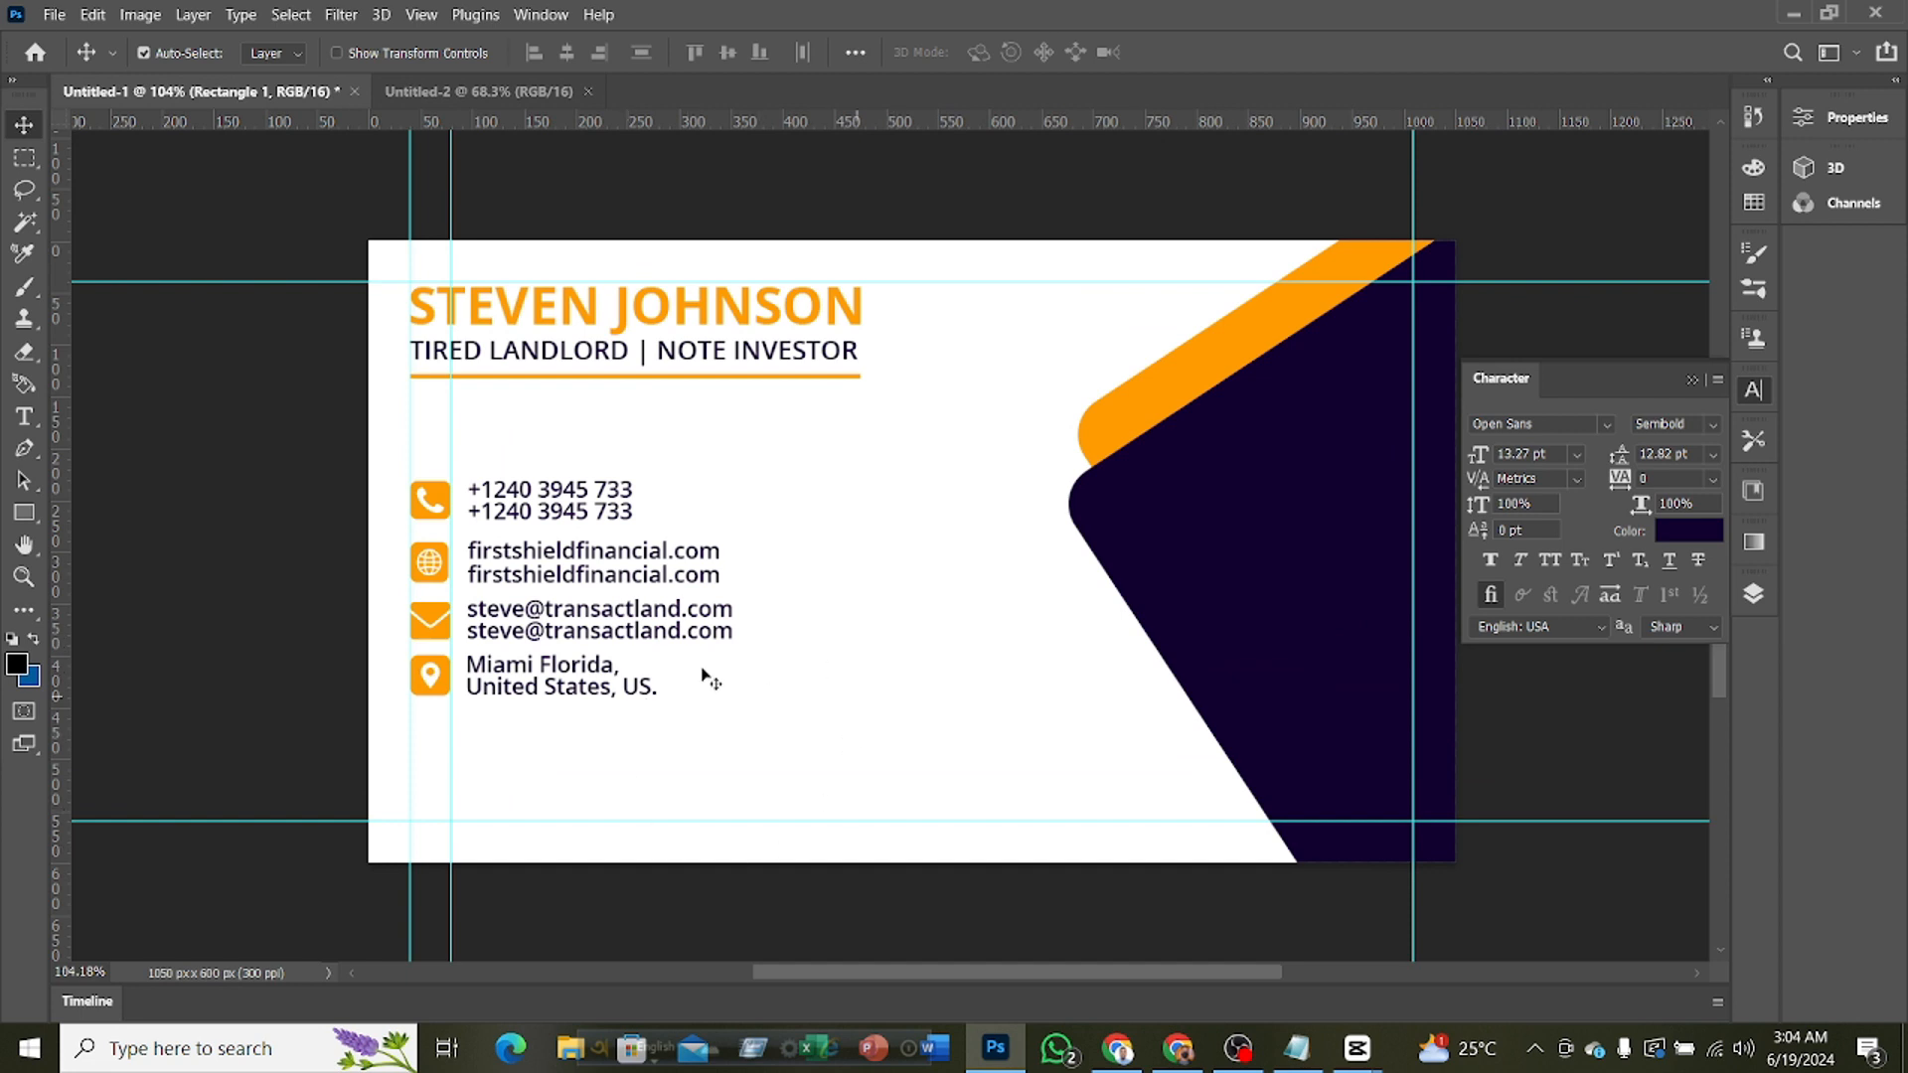
pyautogui.scroll(-3, 949, 693)
pyautogui.scroll(-2, 946, 686)
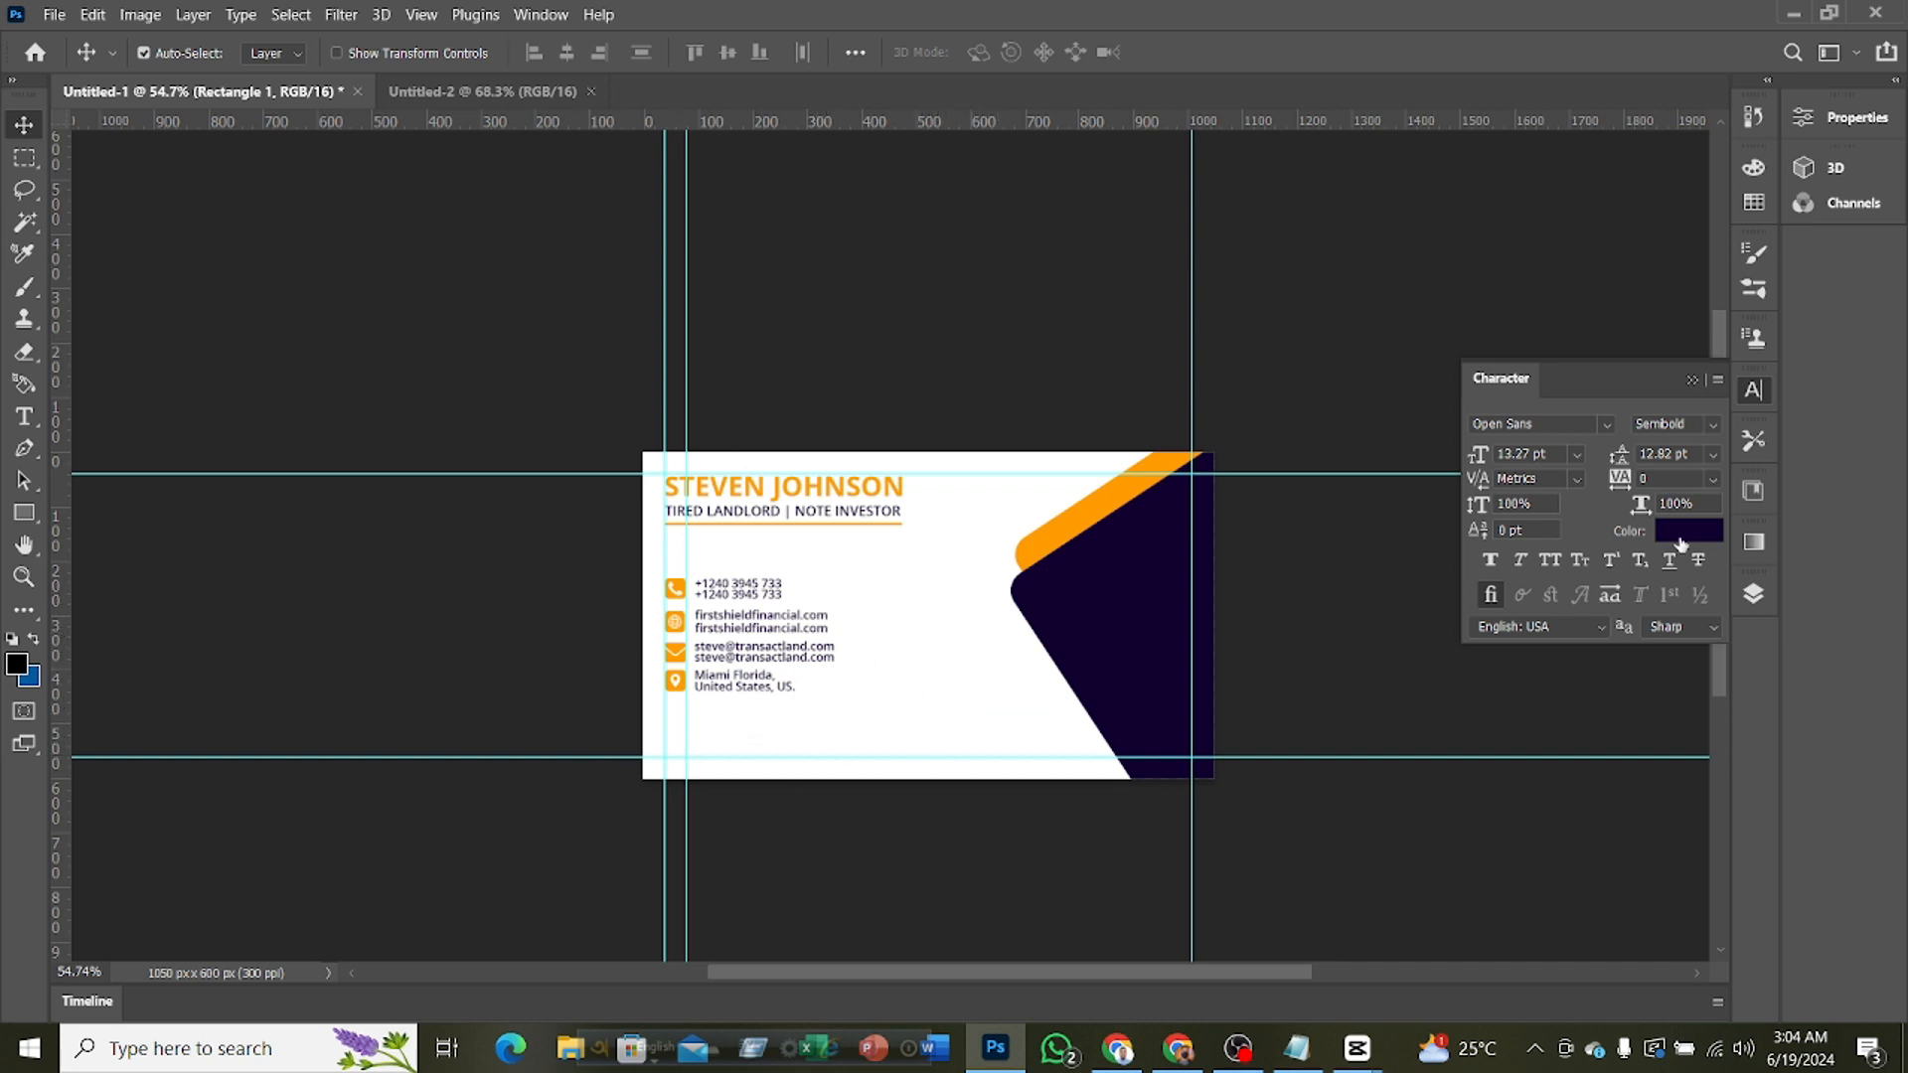
# Select all contact layers from the address text through telephone-symbol-button, move them up together closer to the orange line, and deselect them
pyautogui.click(1754, 592)
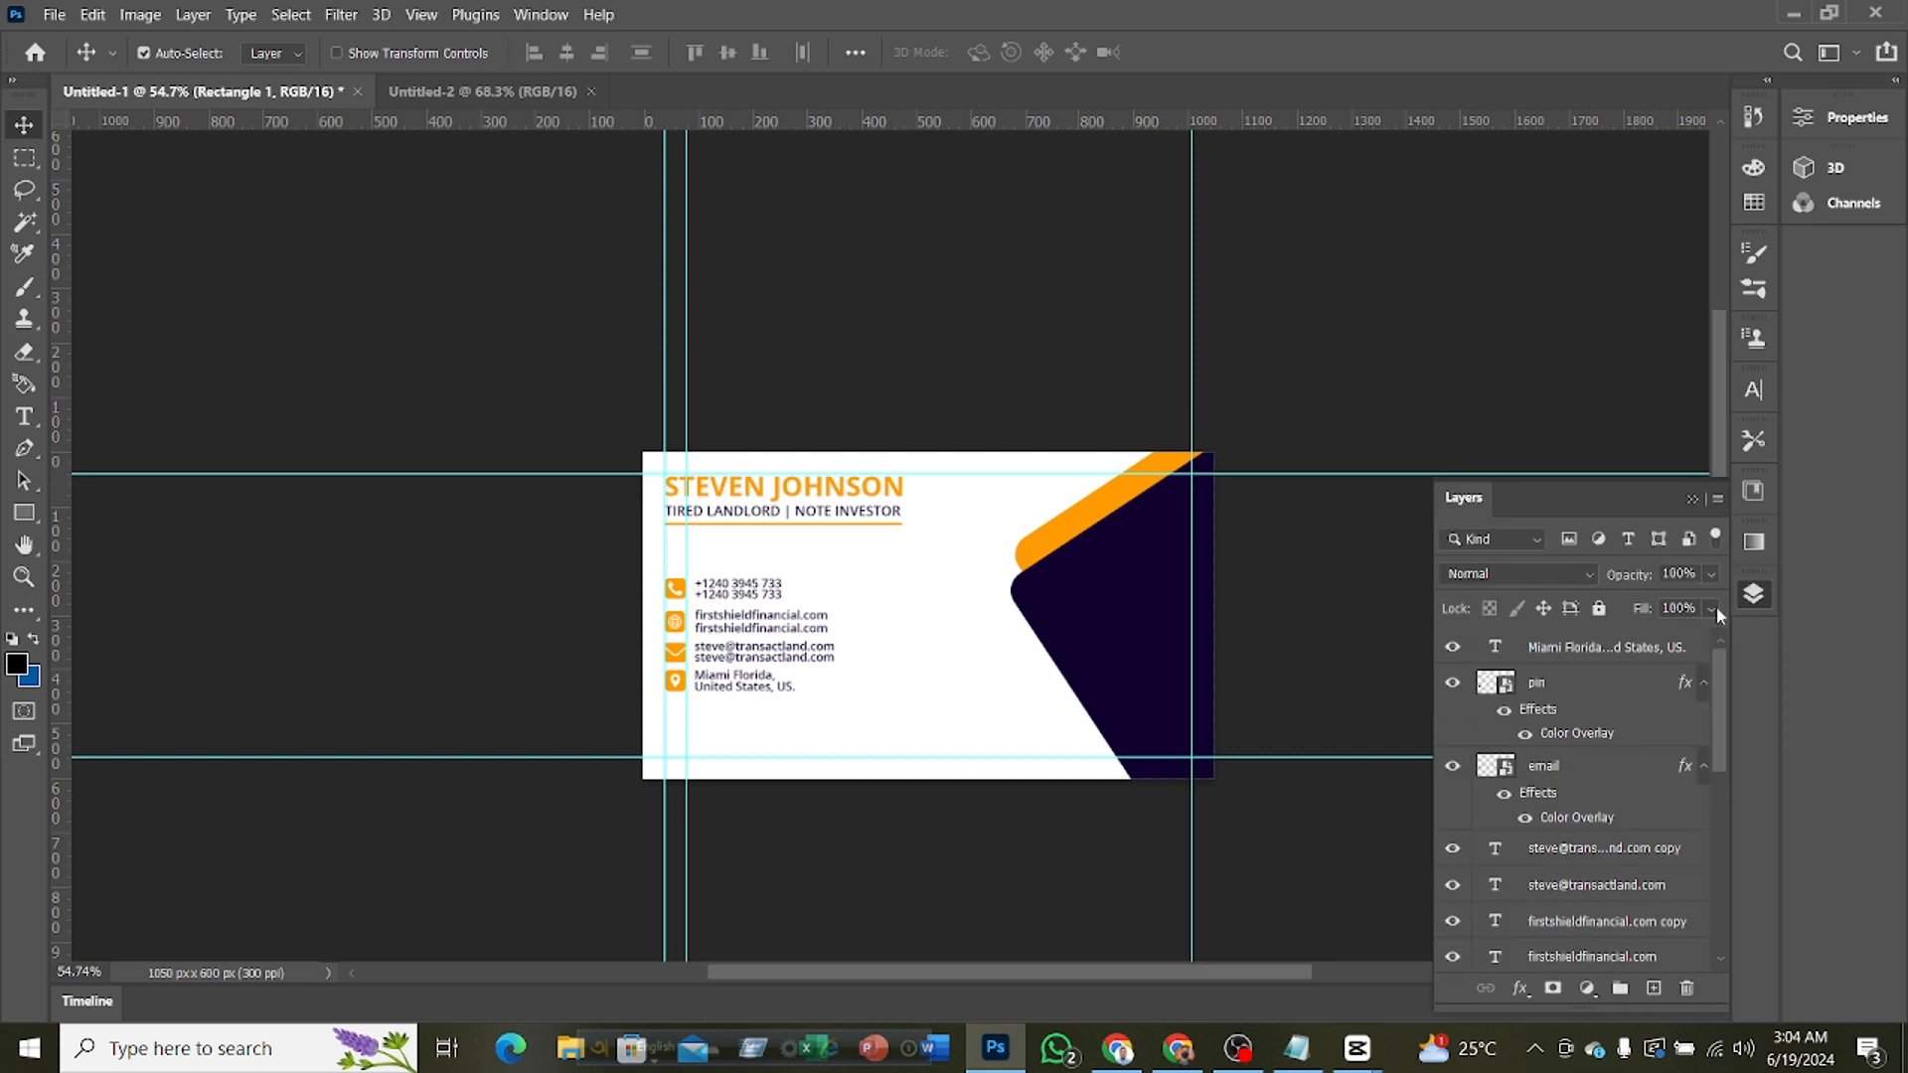
pyautogui.scroll(-3, 1590, 775)
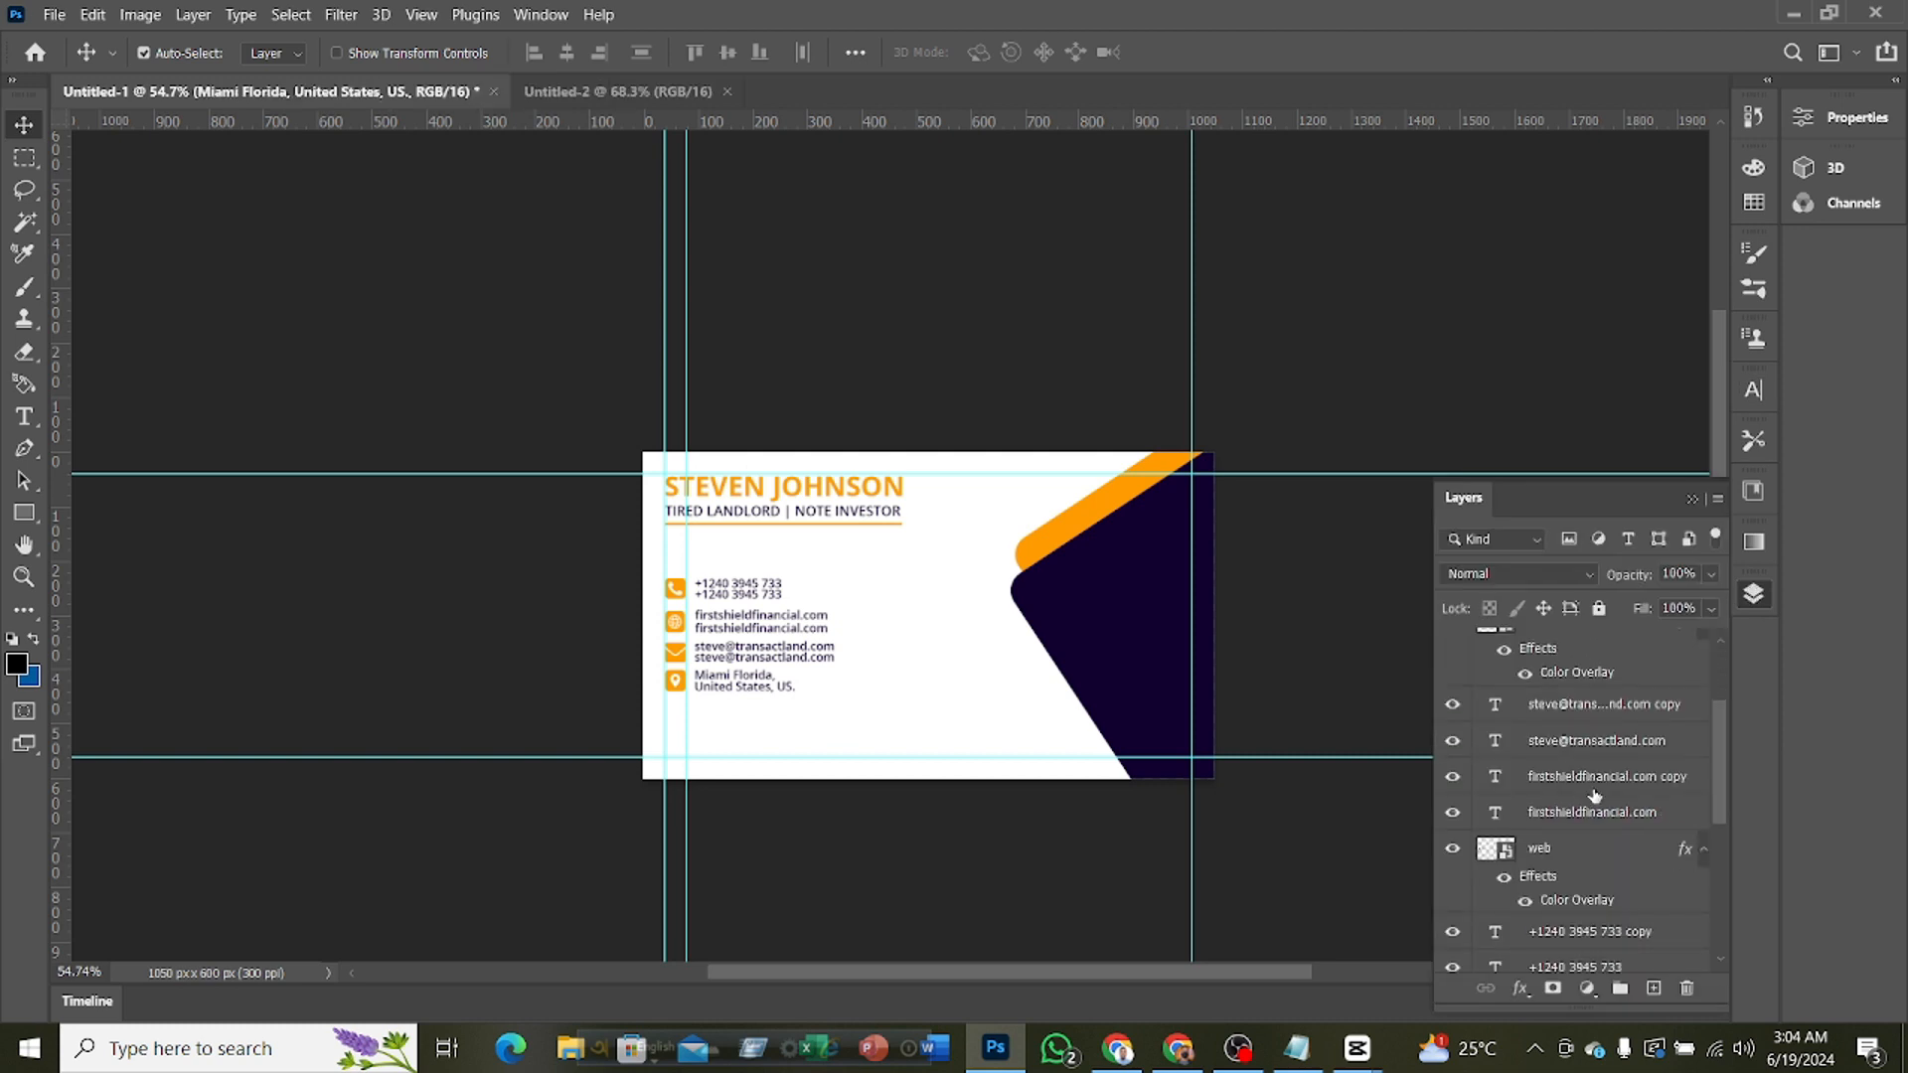
pyautogui.scroll(-3, 1595, 795)
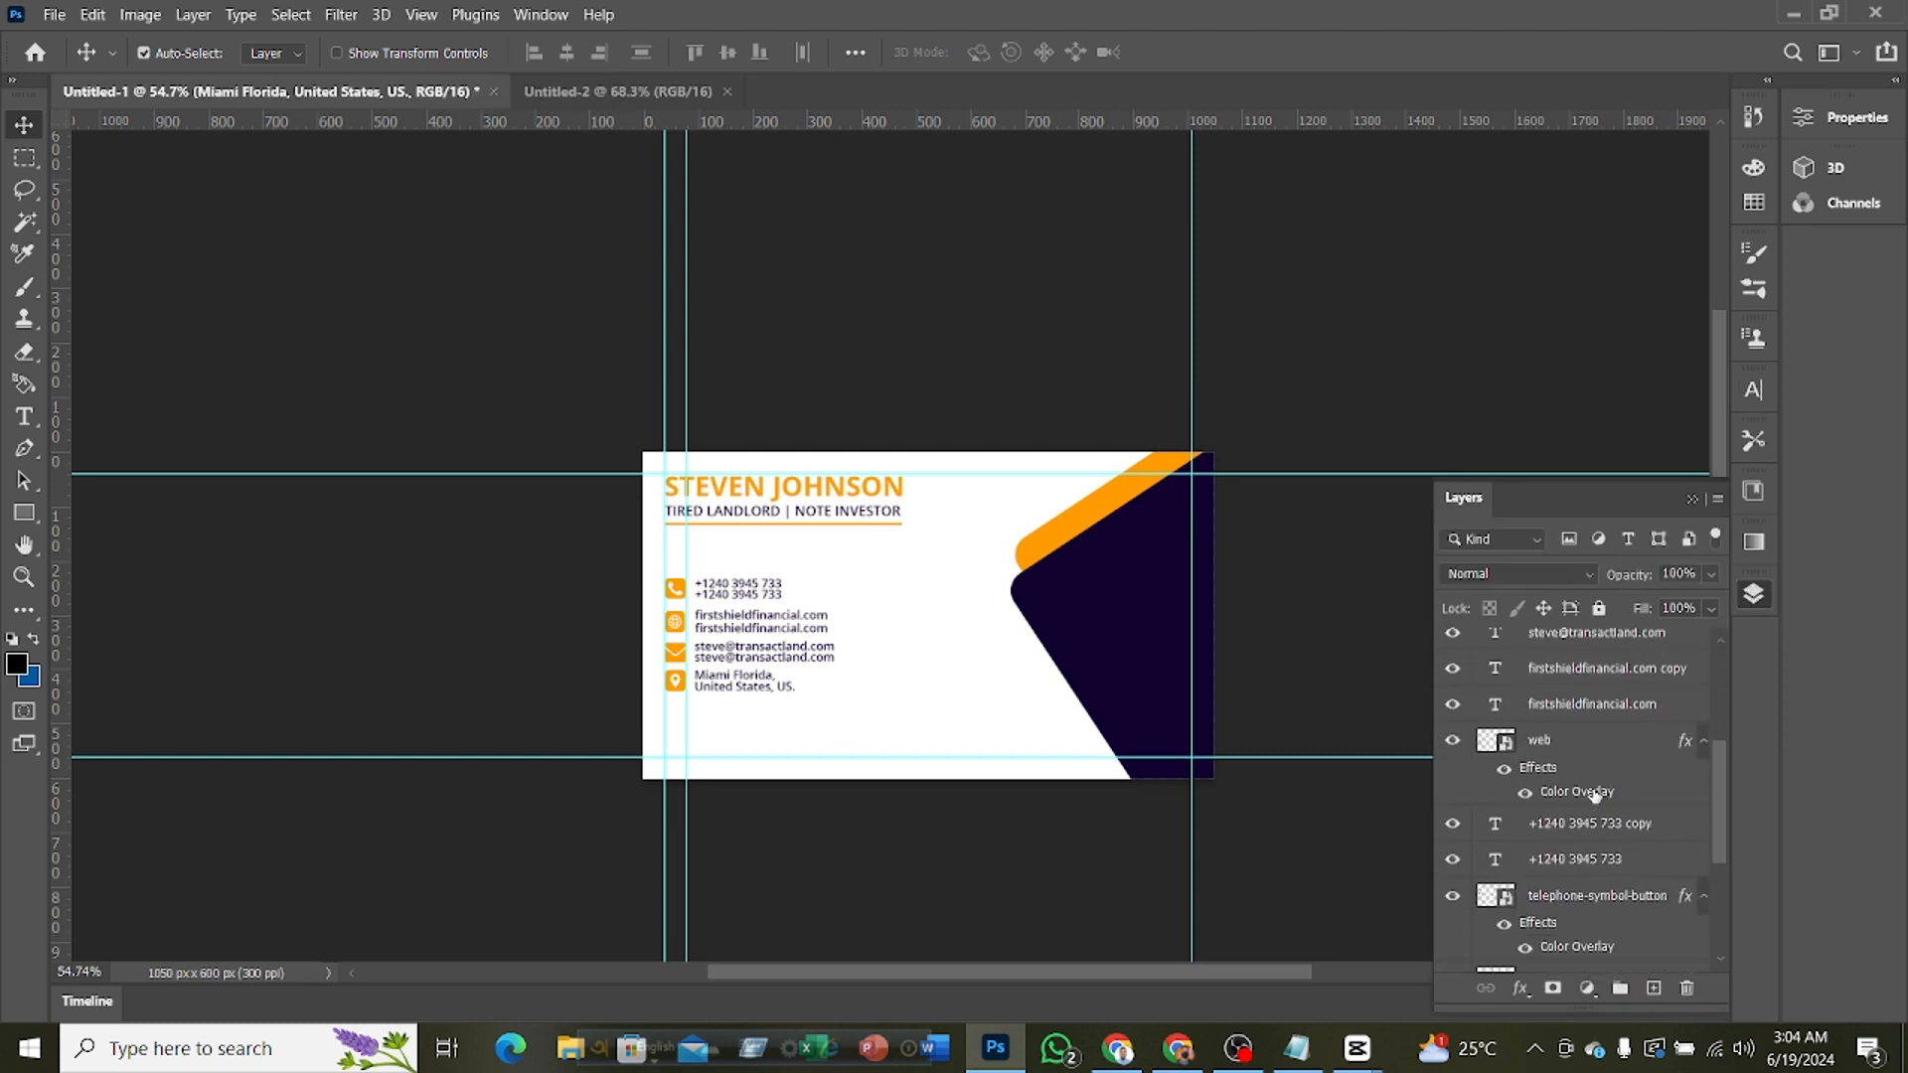
pyautogui.scroll(-2, 1595, 795)
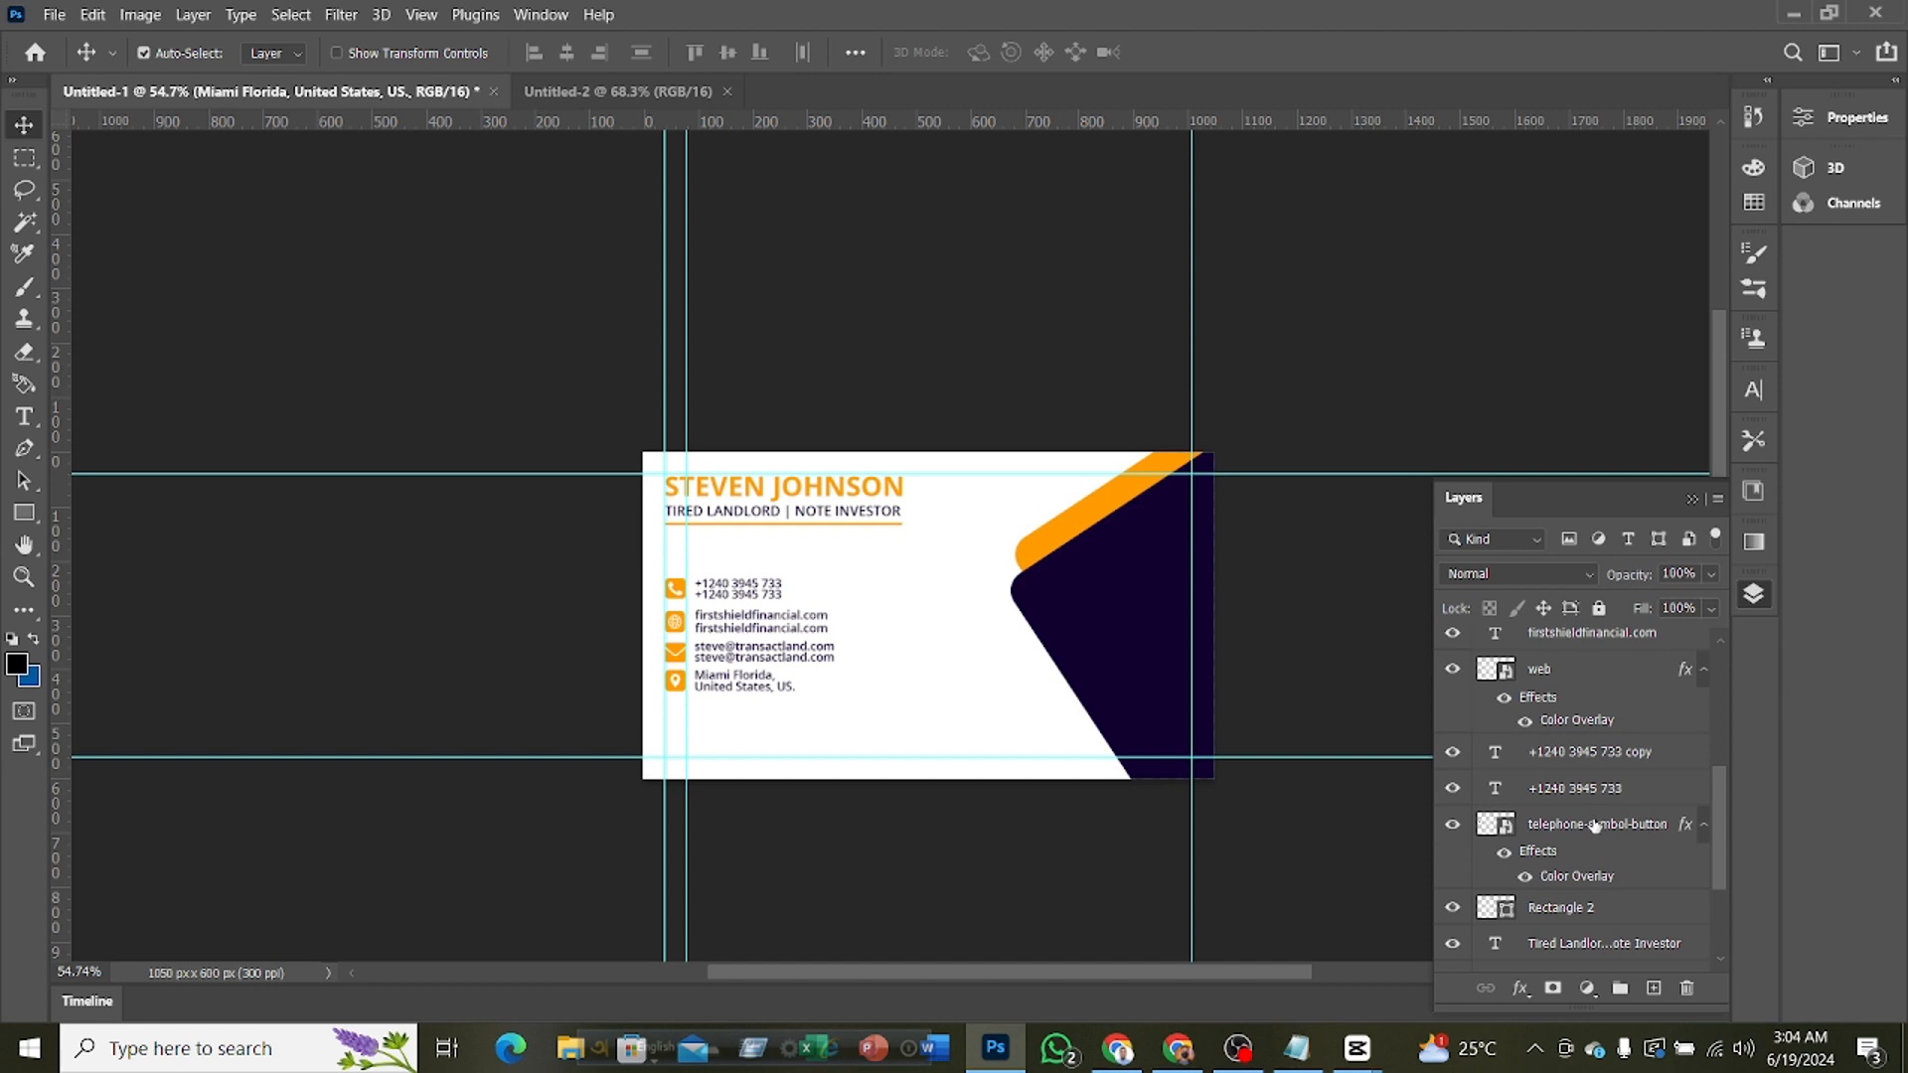
pyautogui.keyDown('shift'); pyautogui.click(1596, 826); pyautogui.keyUp('shift')
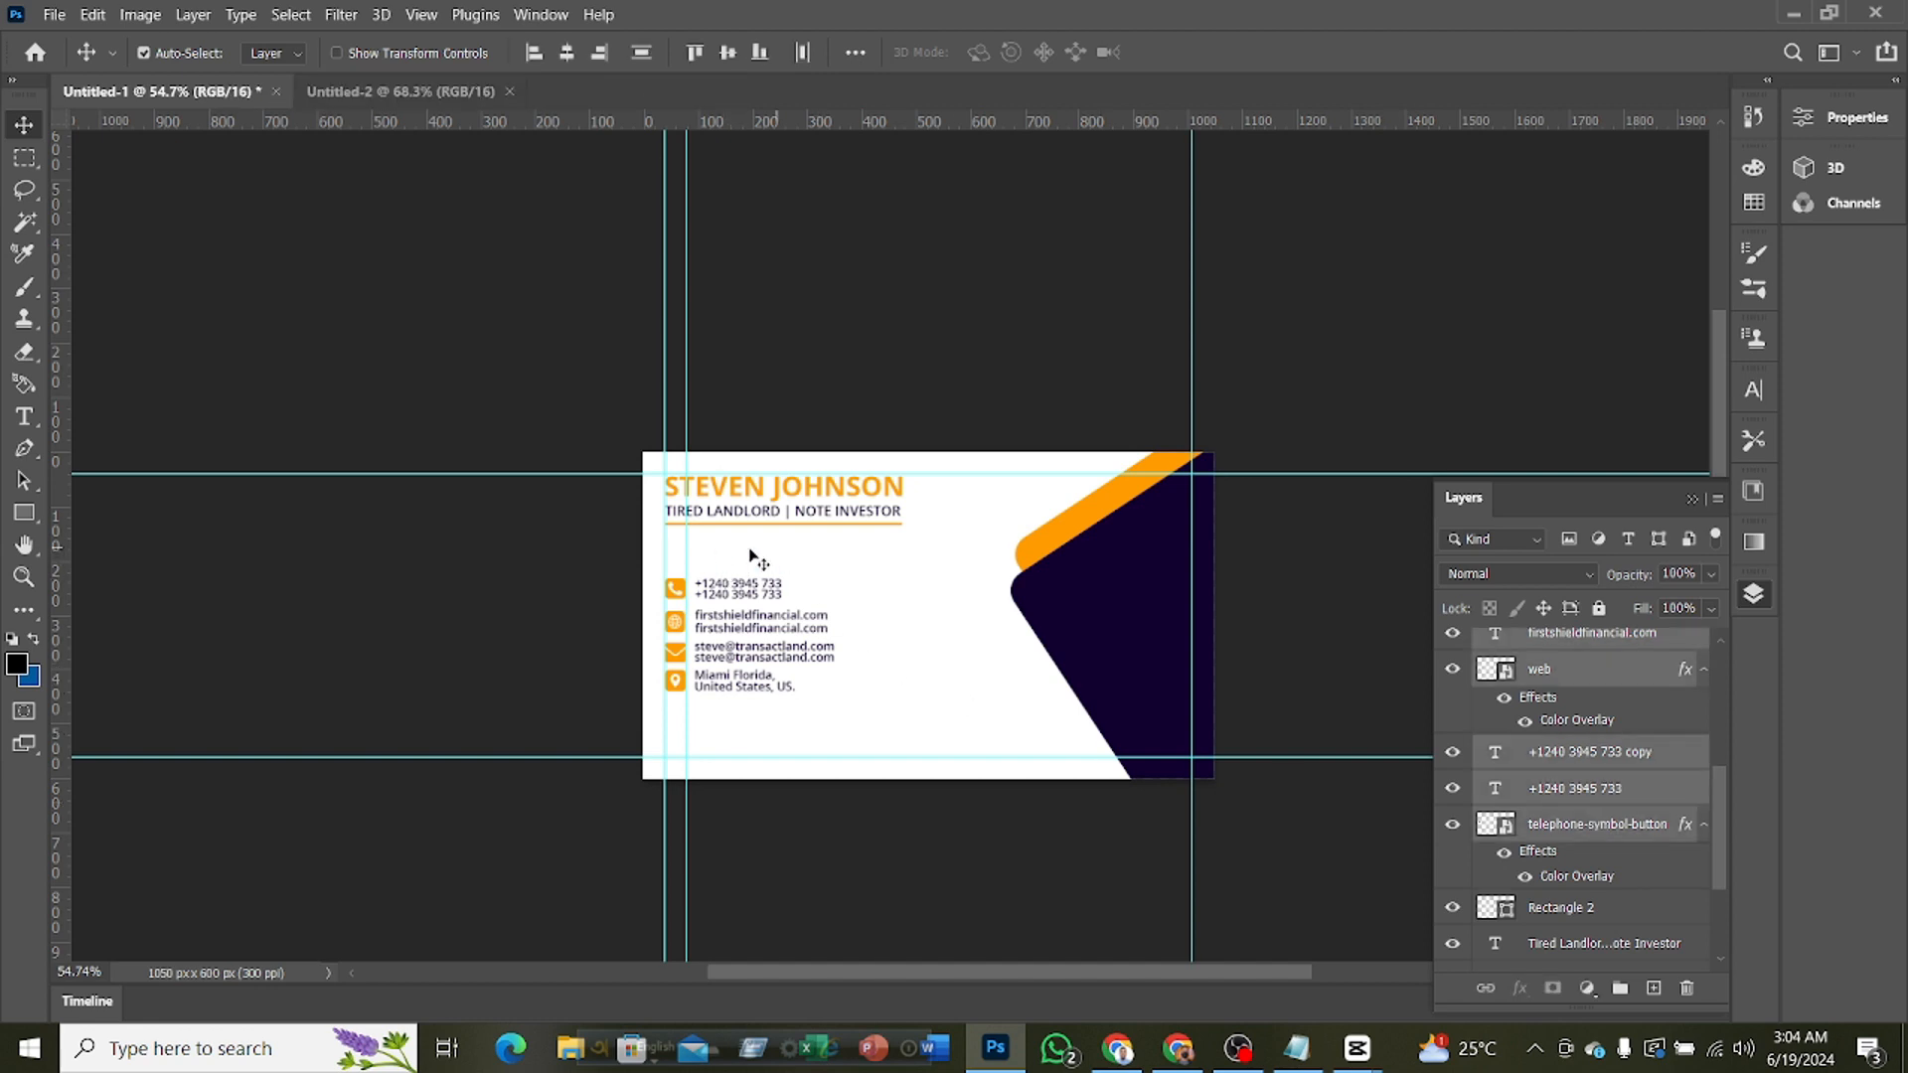
pyautogui.press('Up')
pyautogui.press('Up')
pyautogui.press('Up')
pyautogui.press('Up')
pyautogui.press('Up')
pyautogui.press('Up')
pyautogui.press('Up')
pyautogui.press('Up')
pyautogui.press('Up')
pyautogui.press('Up')
pyautogui.press('Up')
pyautogui.press('Up')
pyautogui.press('Up')
pyautogui.press('Up')
pyautogui.press('Up')
pyautogui.press('Up')
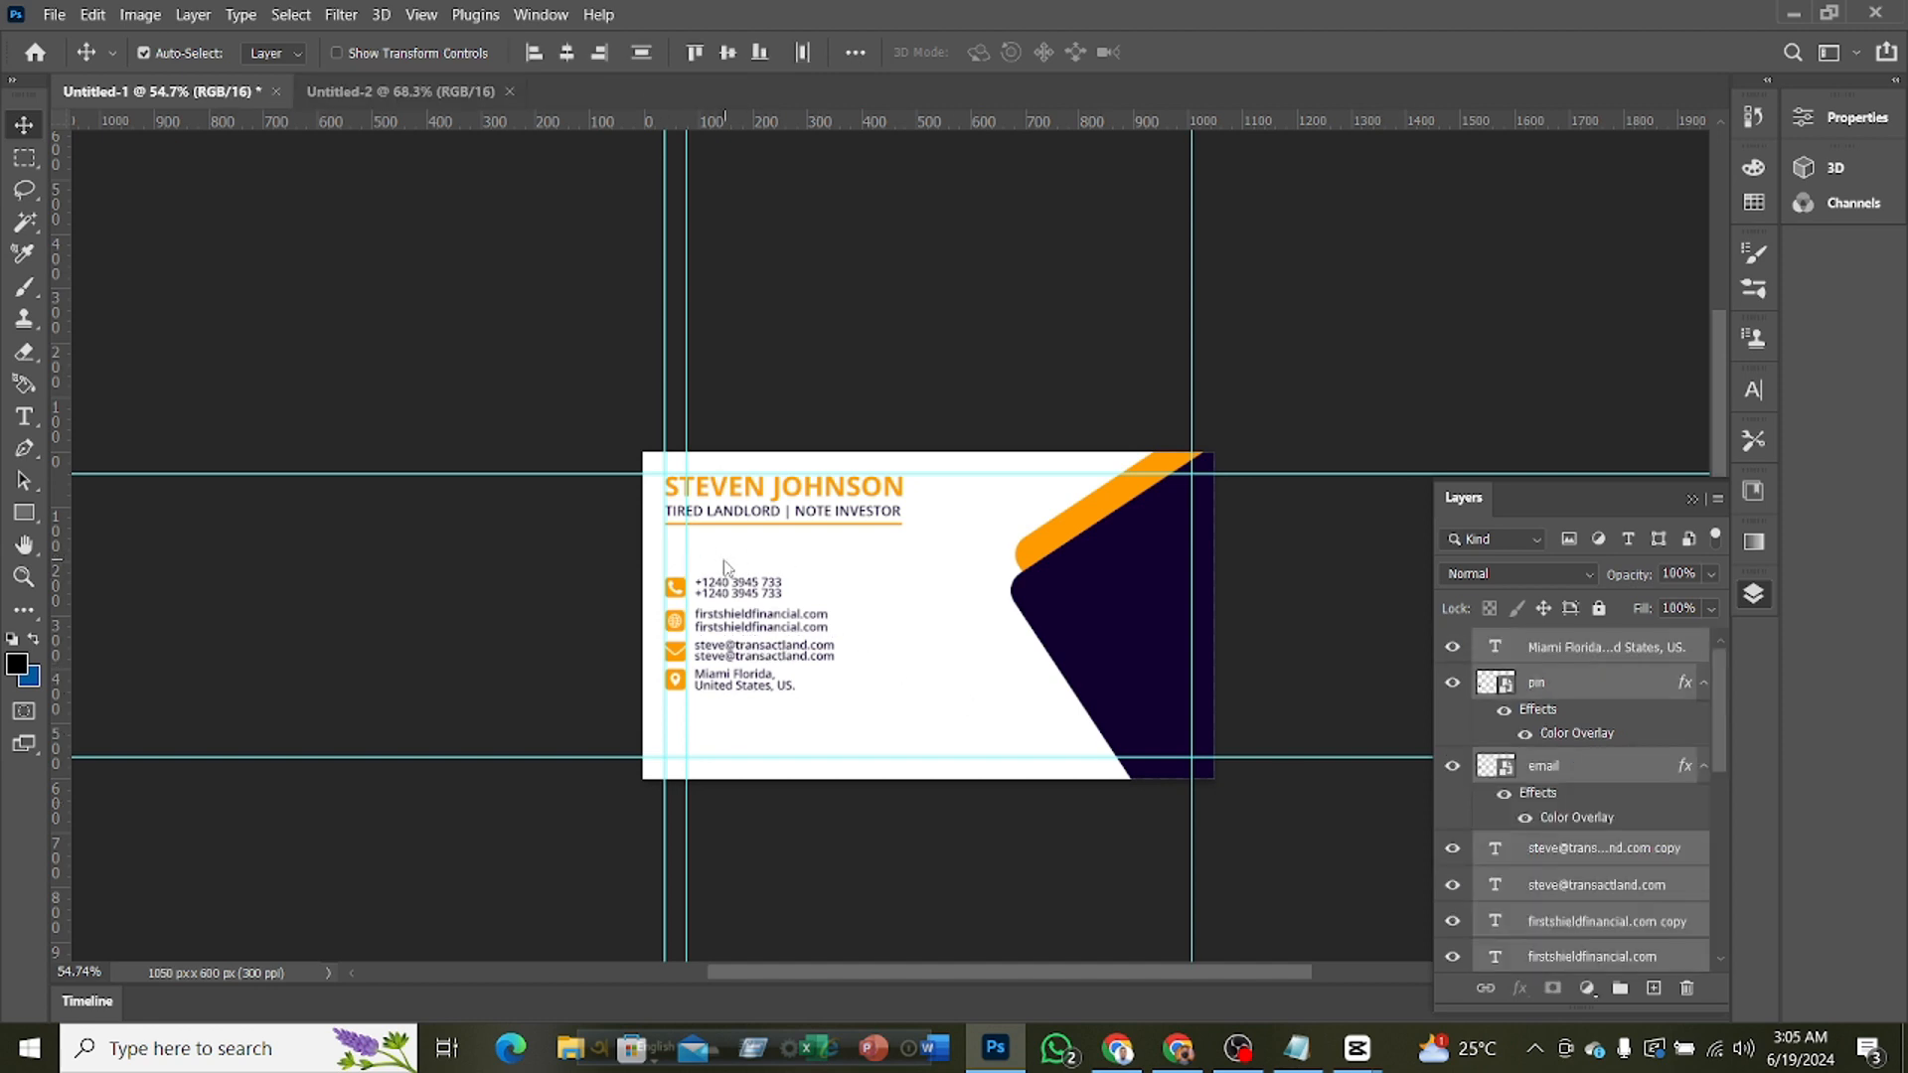
pyautogui.press('Up')
pyautogui.press('Up')
pyautogui.press('Up')
pyautogui.press('Up')
pyautogui.press('Up')
pyautogui.press('Up')
pyautogui.press('Up')
pyautogui.press('Up')
pyautogui.press('Up')
pyautogui.press('Up')
pyautogui.press('Up')
pyautogui.press('Up')
pyautogui.press('Up')
pyautogui.press('Up')
pyautogui.press('Up')
pyautogui.press('Up')
pyautogui.press('Up')
pyautogui.press('Up')
pyautogui.press('Up')
pyautogui.press('Up')
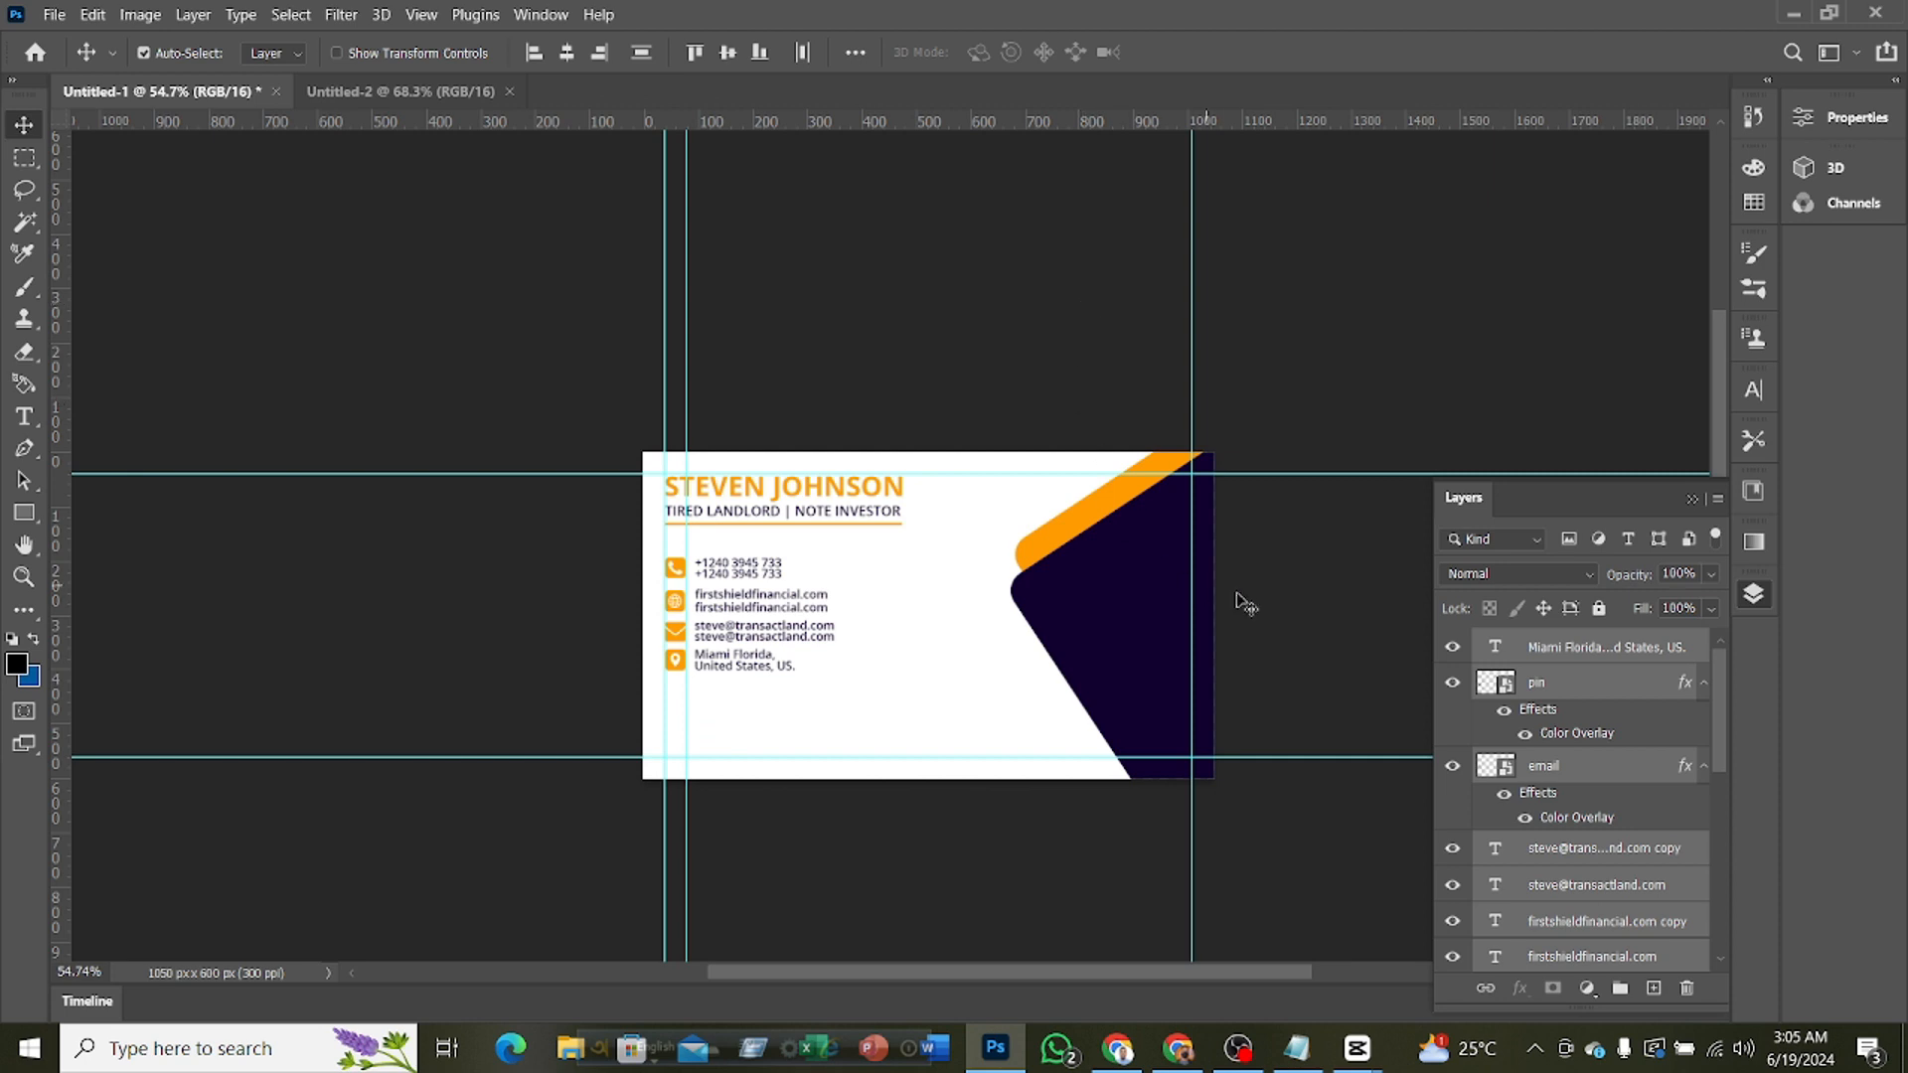
pyautogui.scroll(2, 1242, 601)
pyautogui.scroll(-1, 1044, 585)
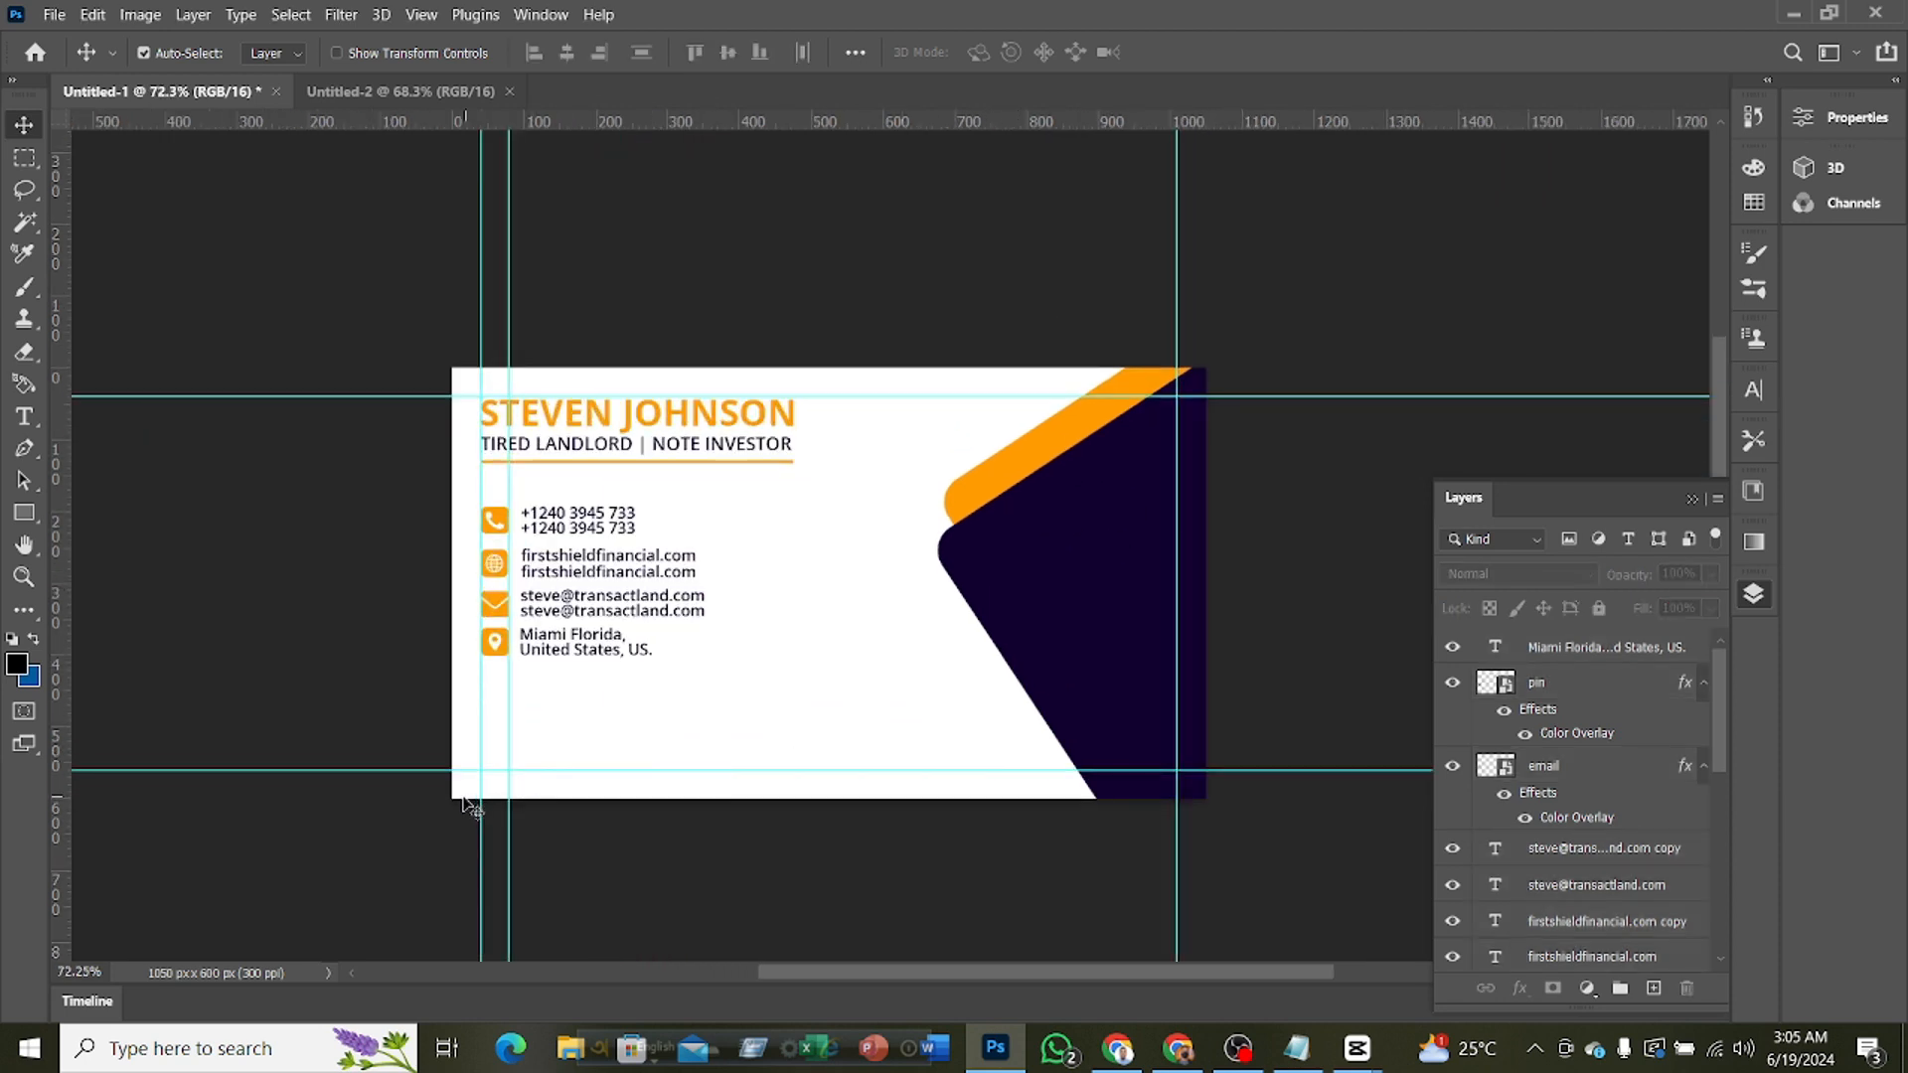
# Draw a rectangle of about 1091 x 95 px across the card's lower edge from the lower guide and fill it orange
pyautogui.scroll(-5, 1595, 875)
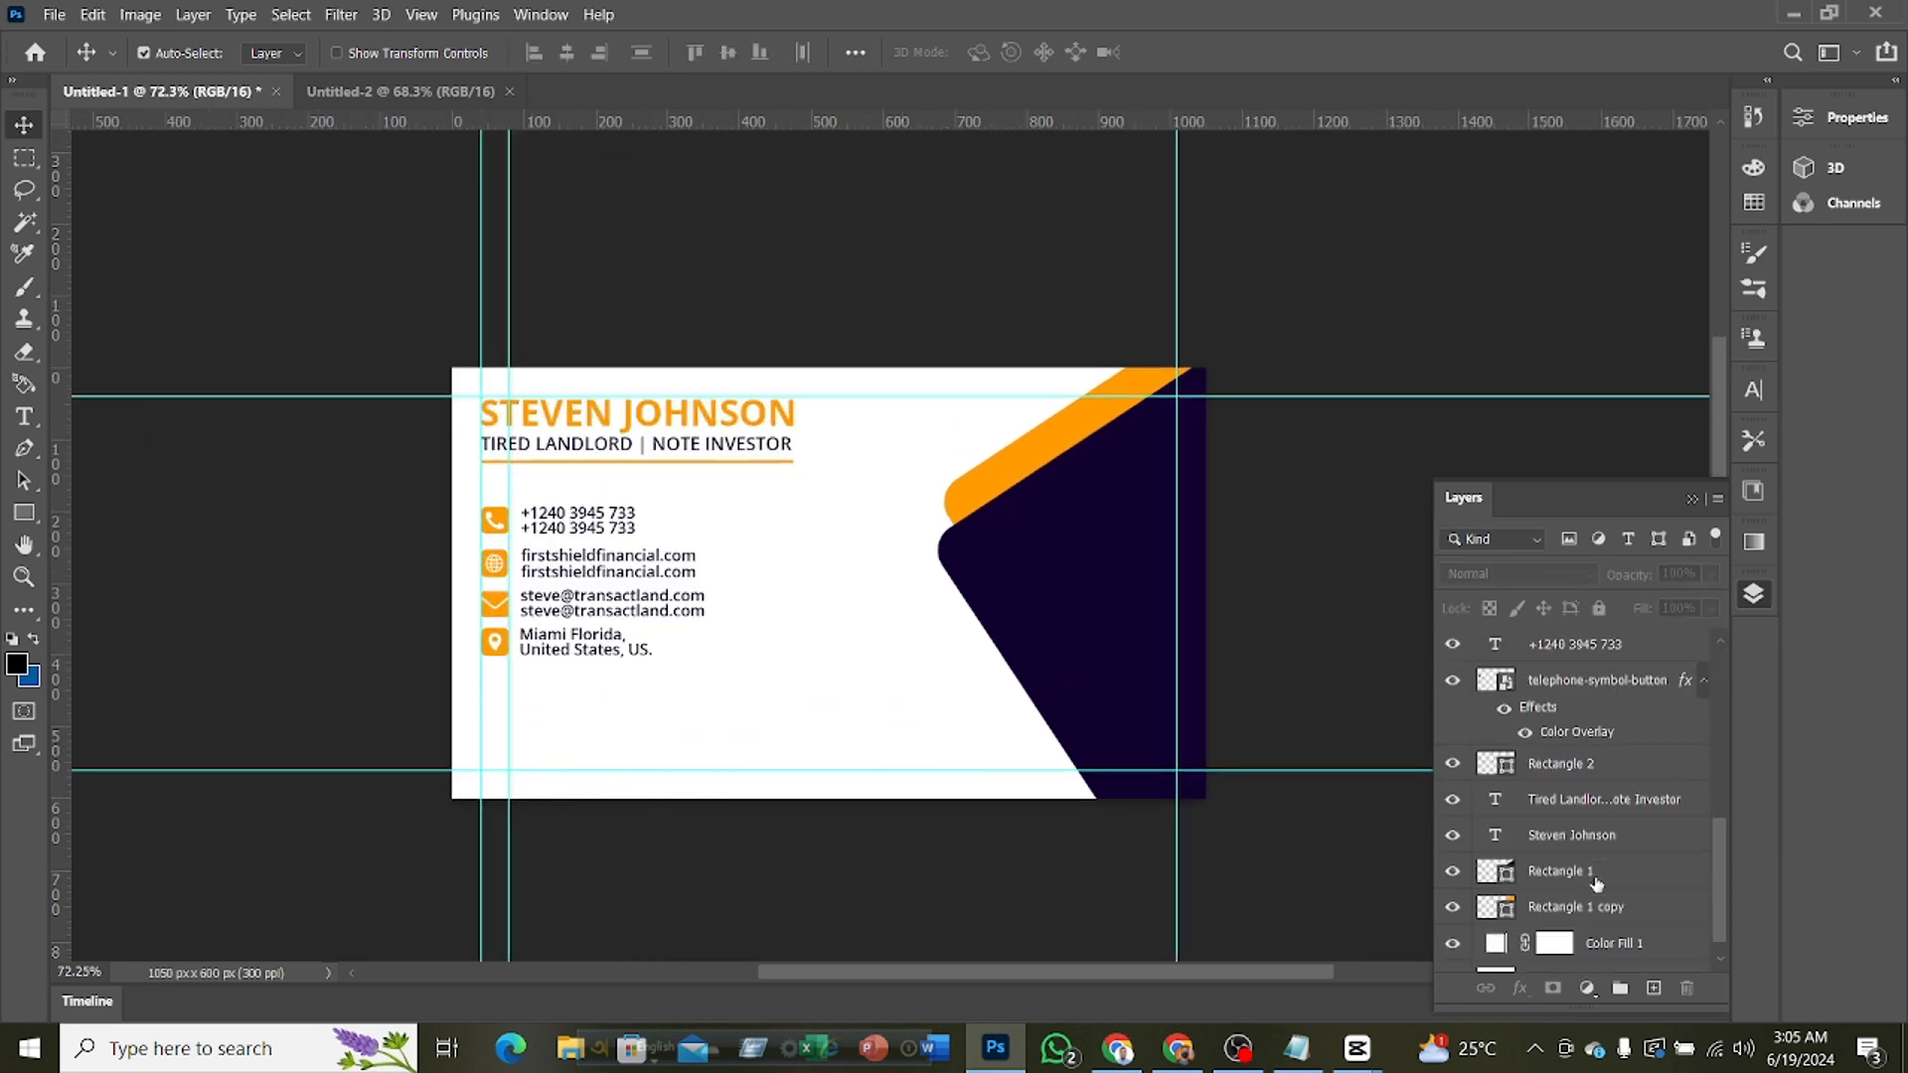
pyautogui.click(1583, 770)
pyautogui.click(1298, 641)
pyautogui.click(24, 513)
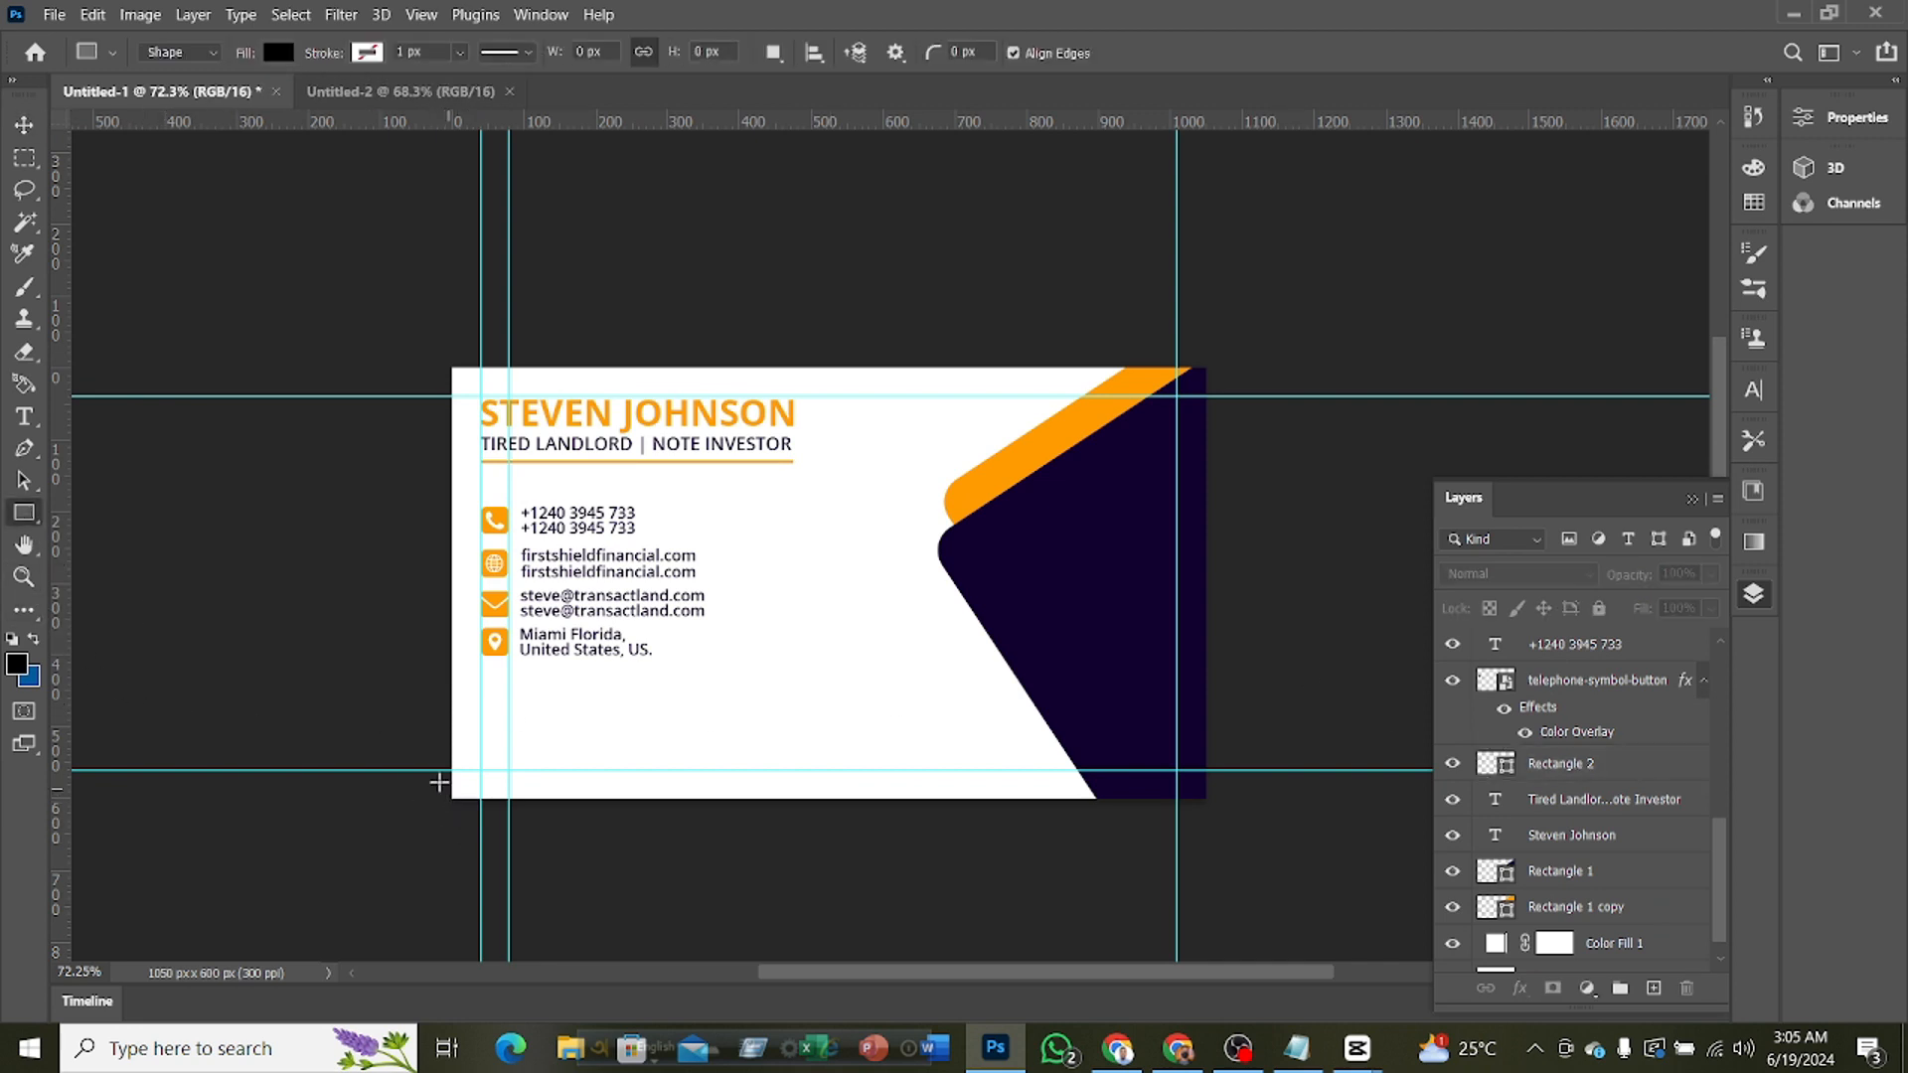
pyautogui.moveTo(439, 769); pyautogui.dragTo(1222, 837)
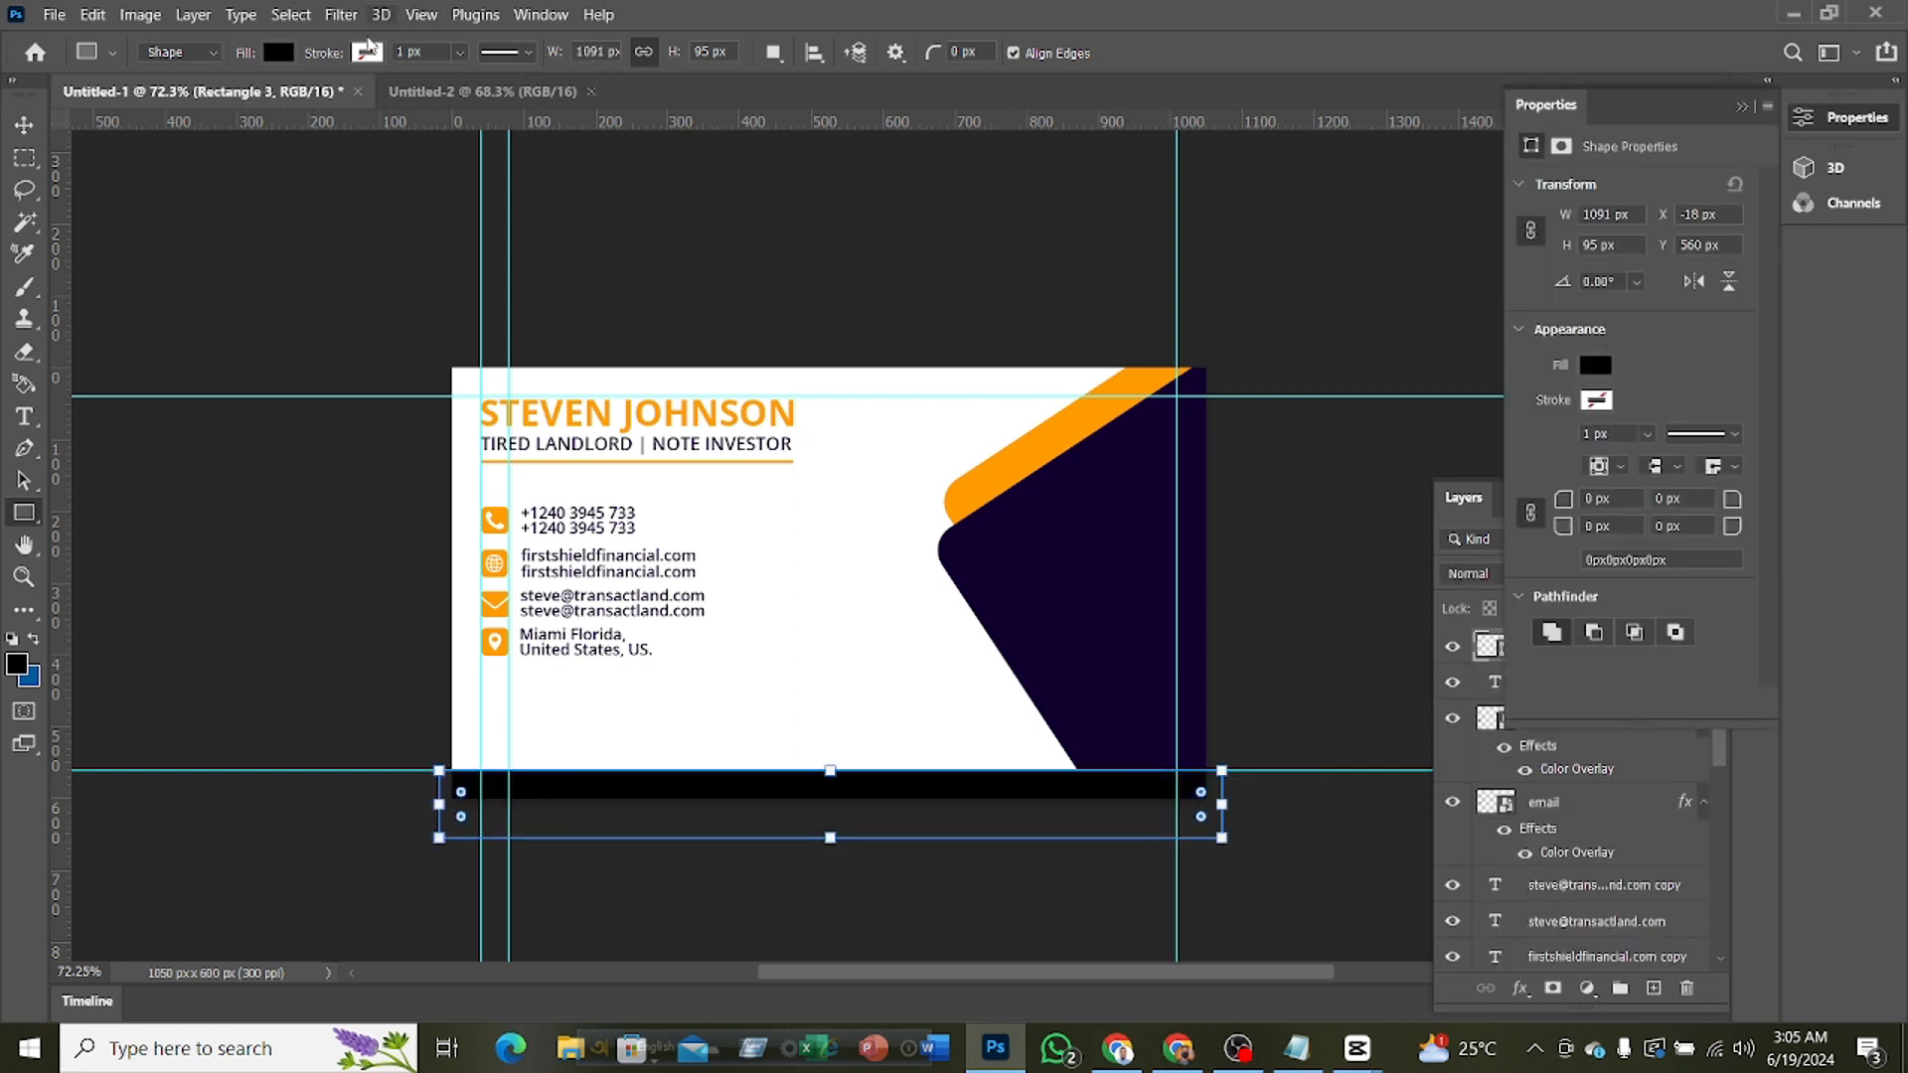
pyautogui.click(280, 53)
pyautogui.click(123, 183)
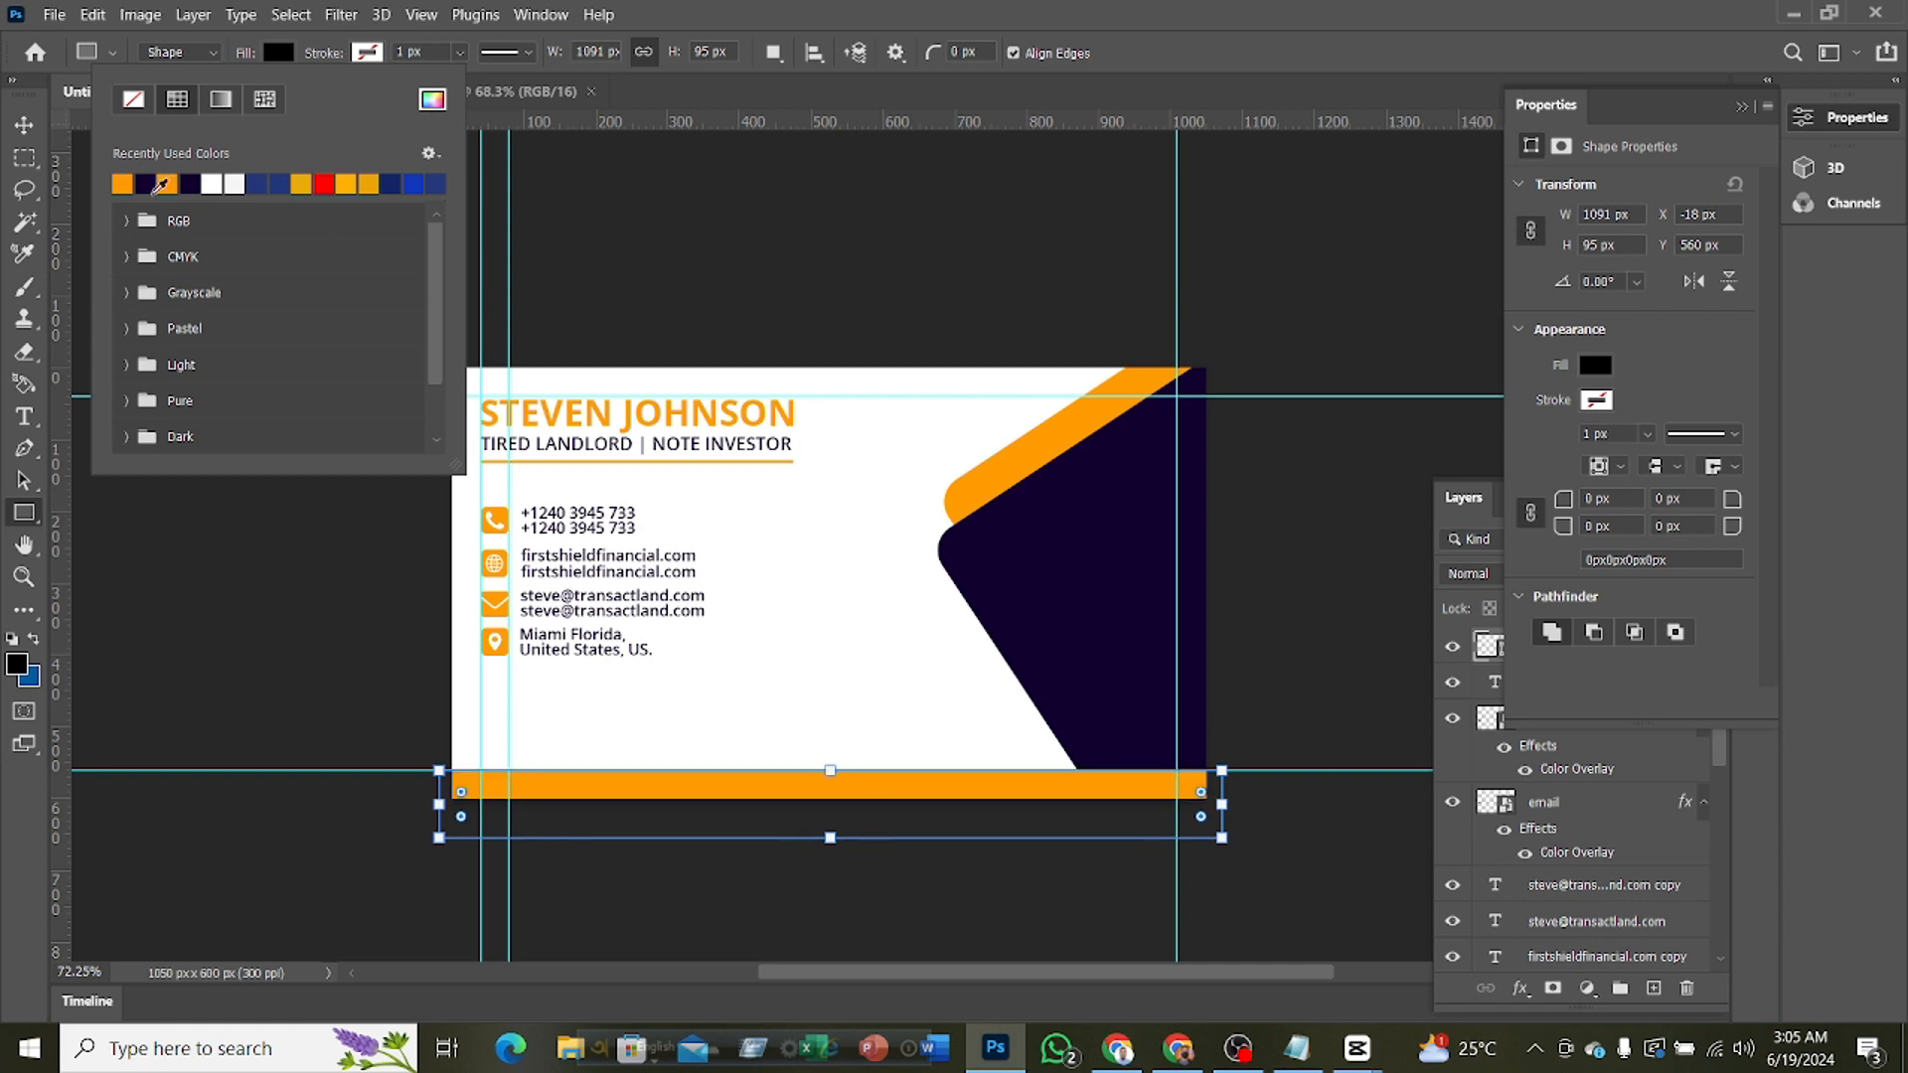
pyautogui.press('Escape')
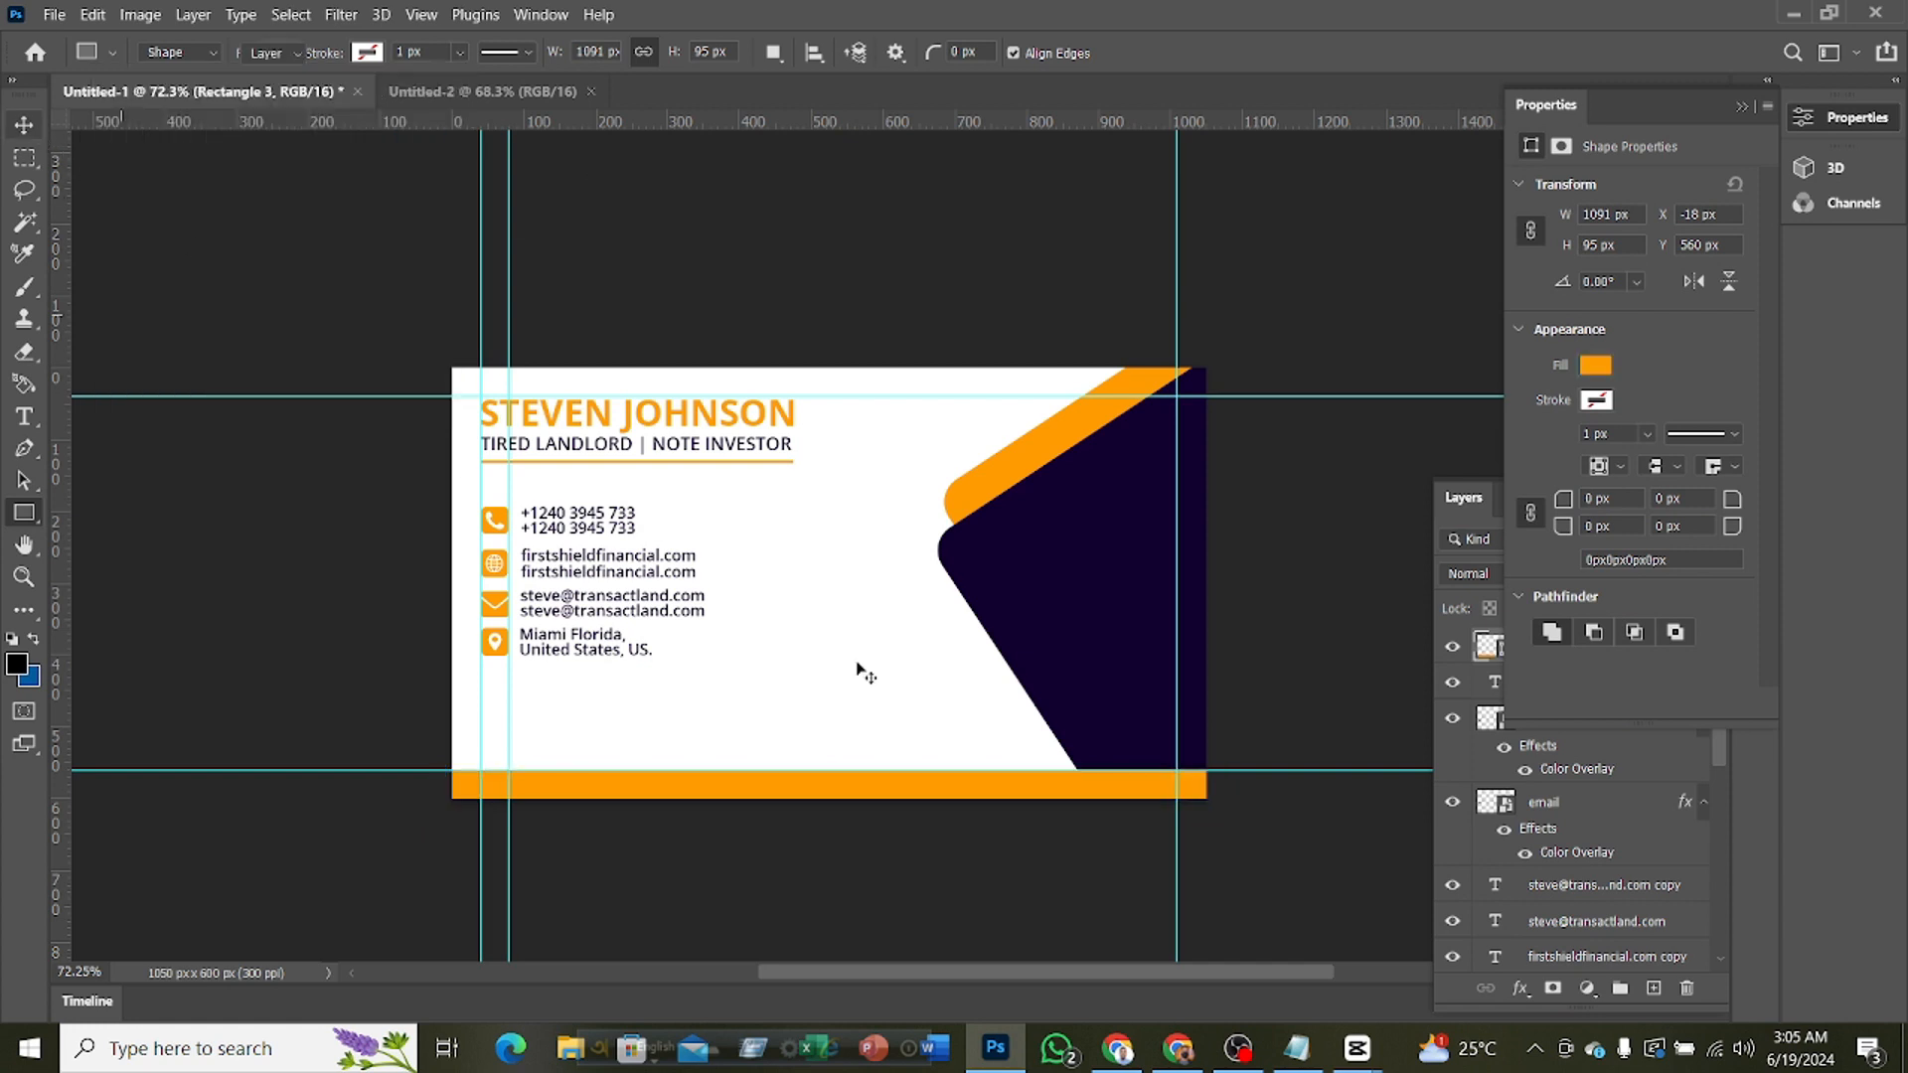
# Move the orange bar's layer, Rectangle 3, below Rectangle 1 copy and just above Color Fill 1, and deselect it
pyautogui.press('v')
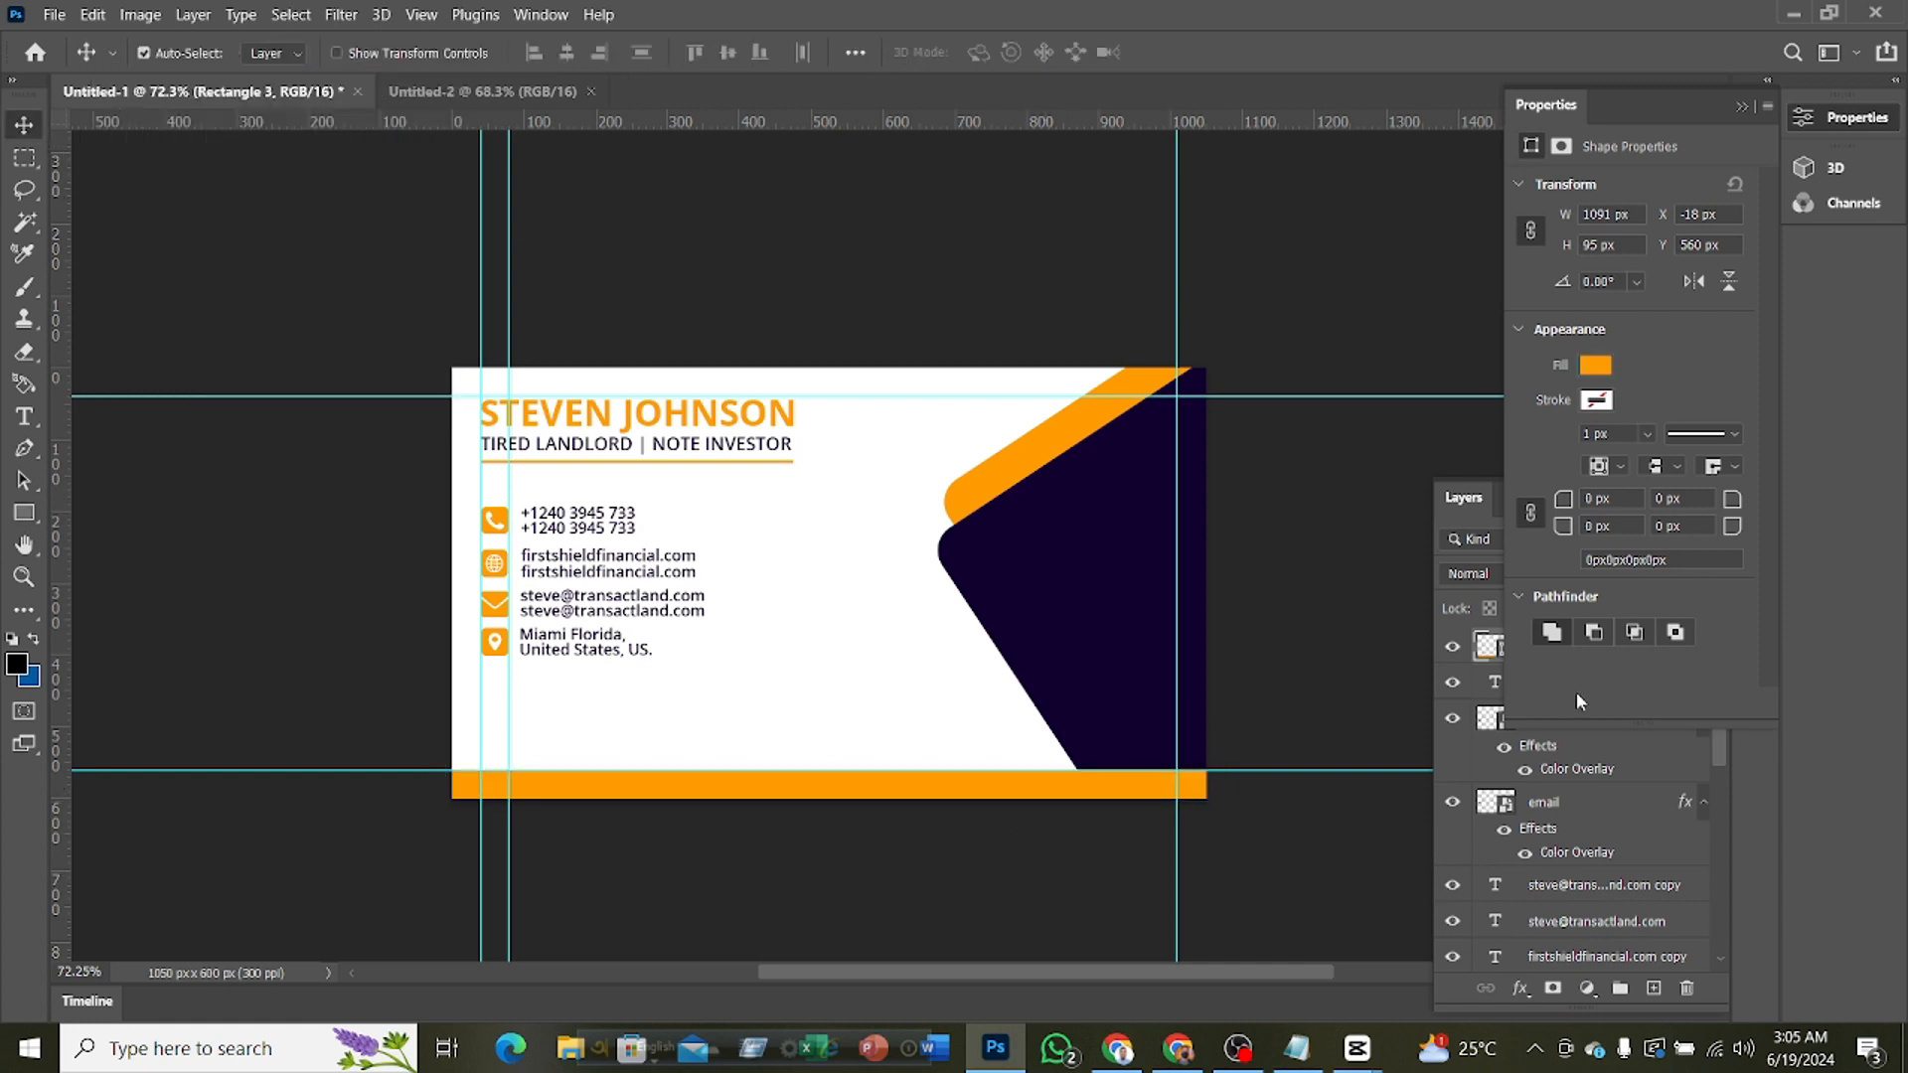
pyautogui.click(1805, 123)
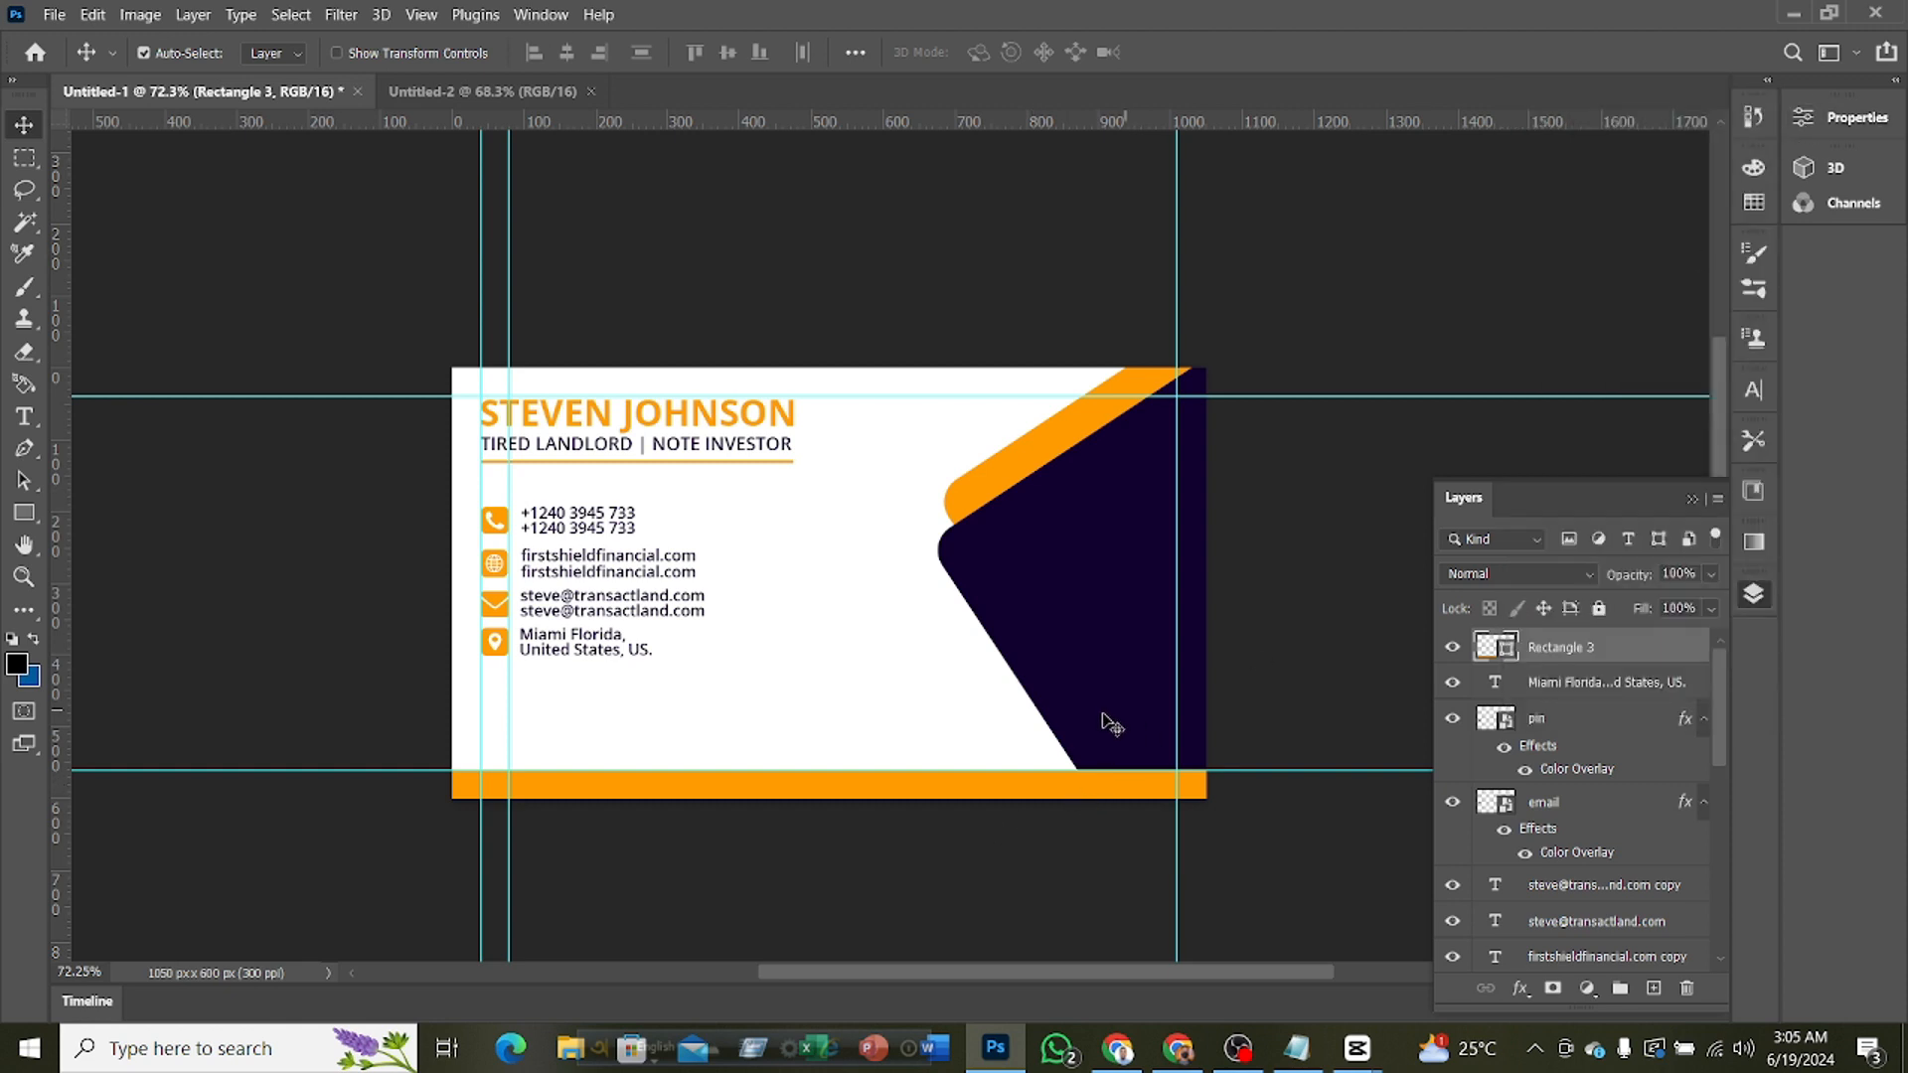
pyautogui.moveTo(1531, 648); pyautogui.dragTo(1536, 884)
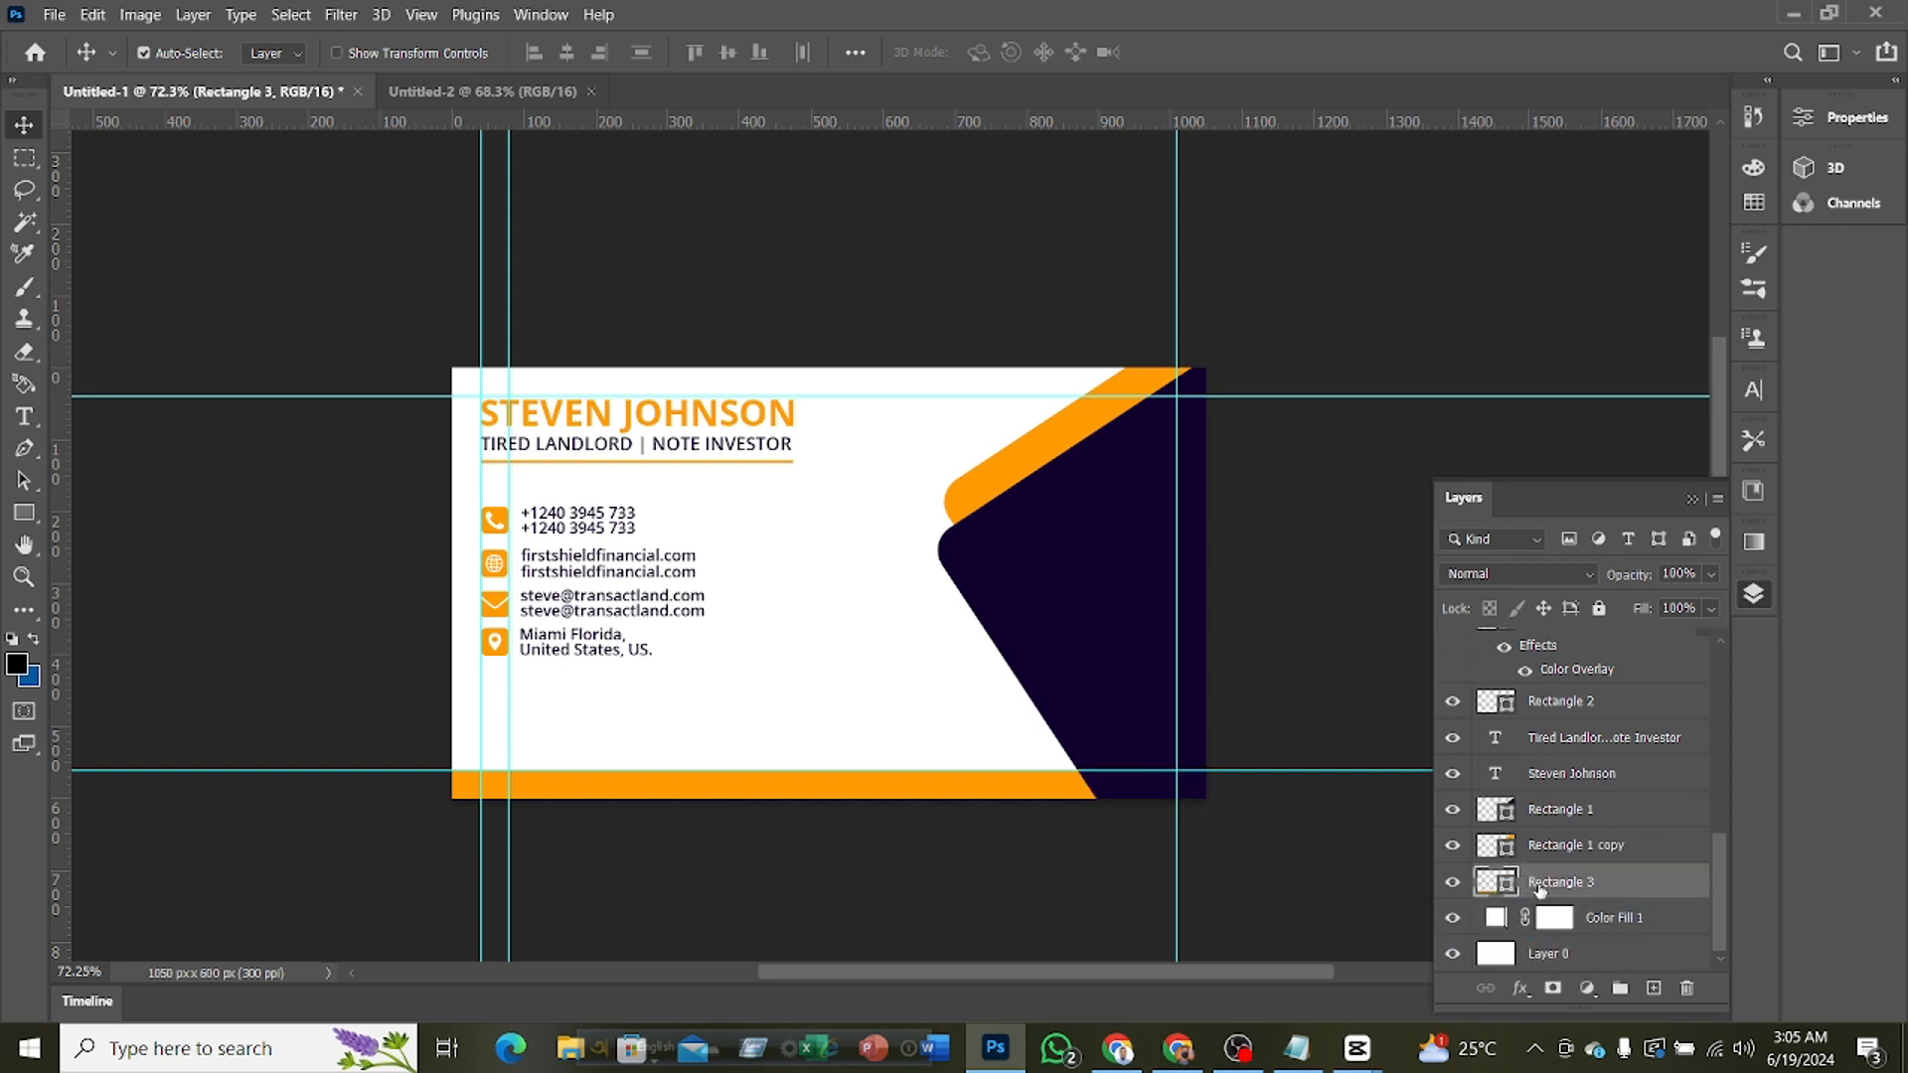
pyautogui.click(1320, 826)
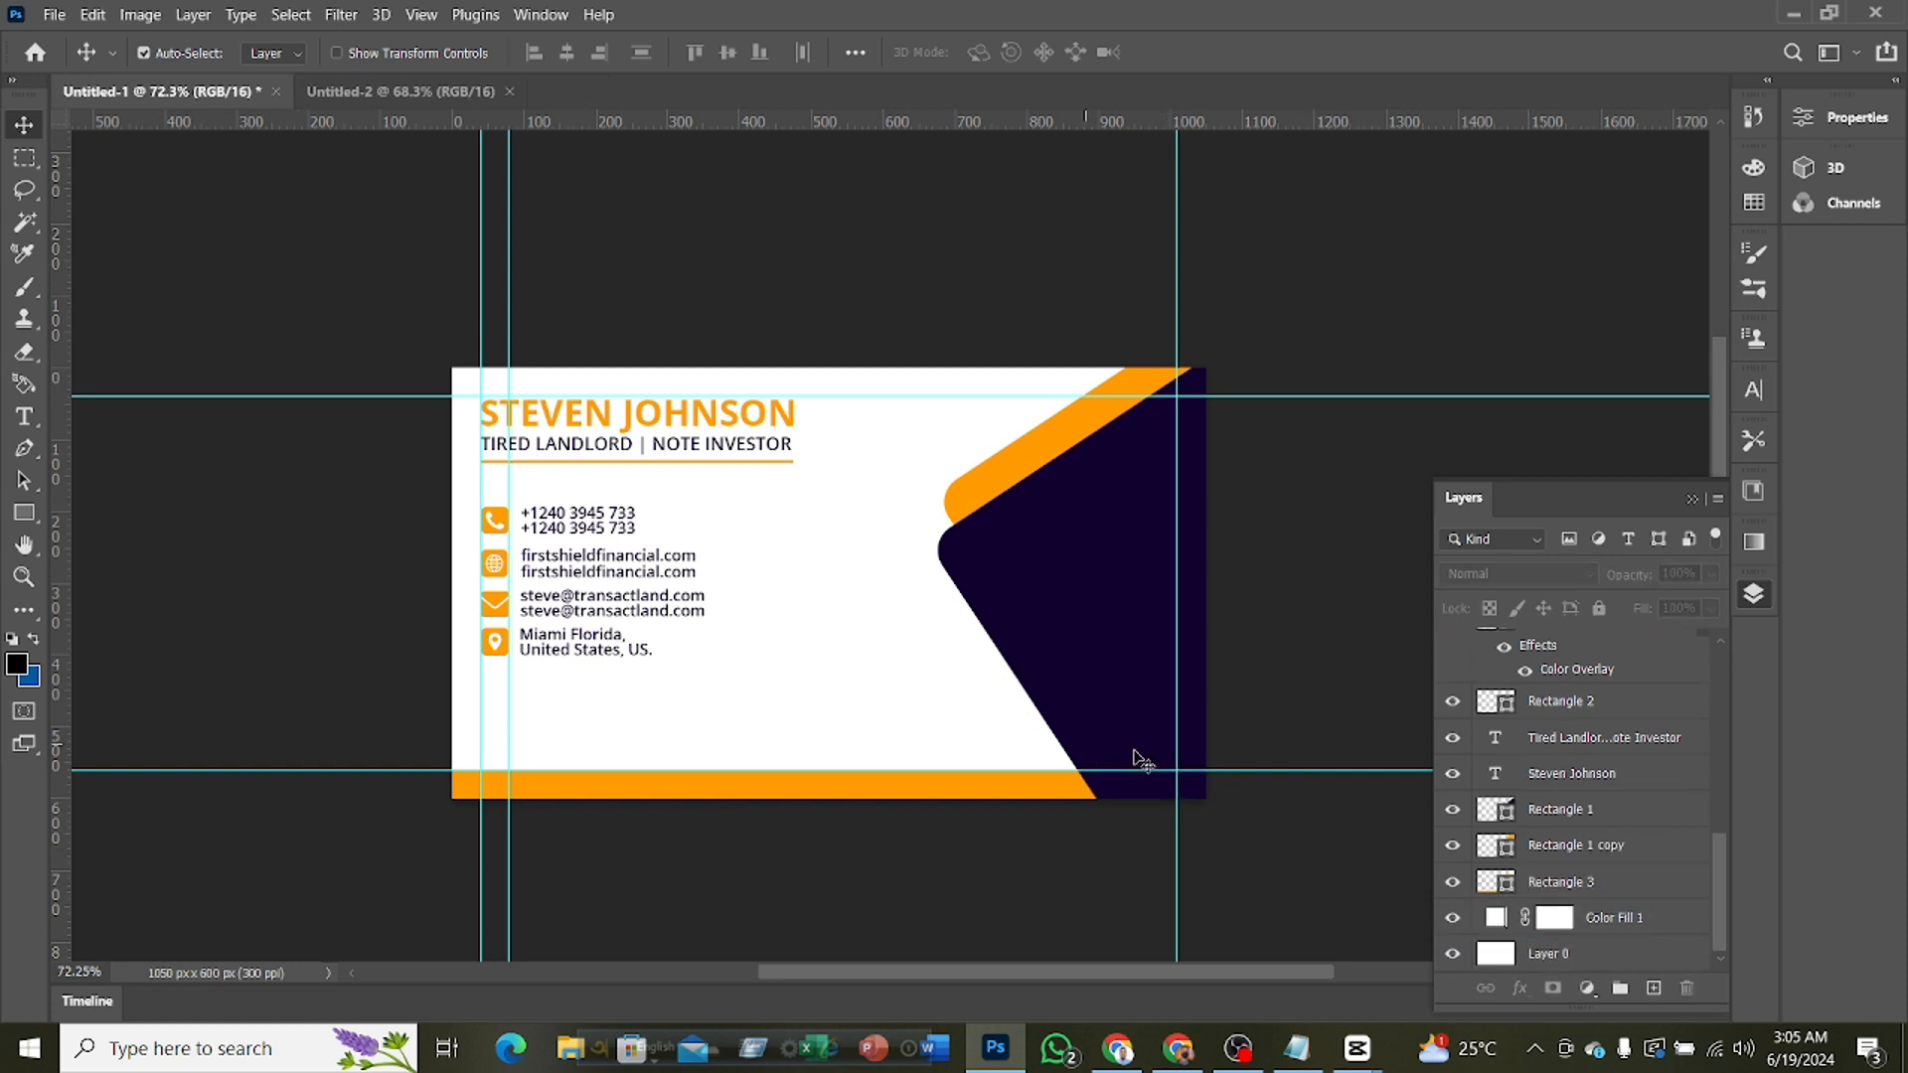
pyautogui.scroll(-3, 1251, 765)
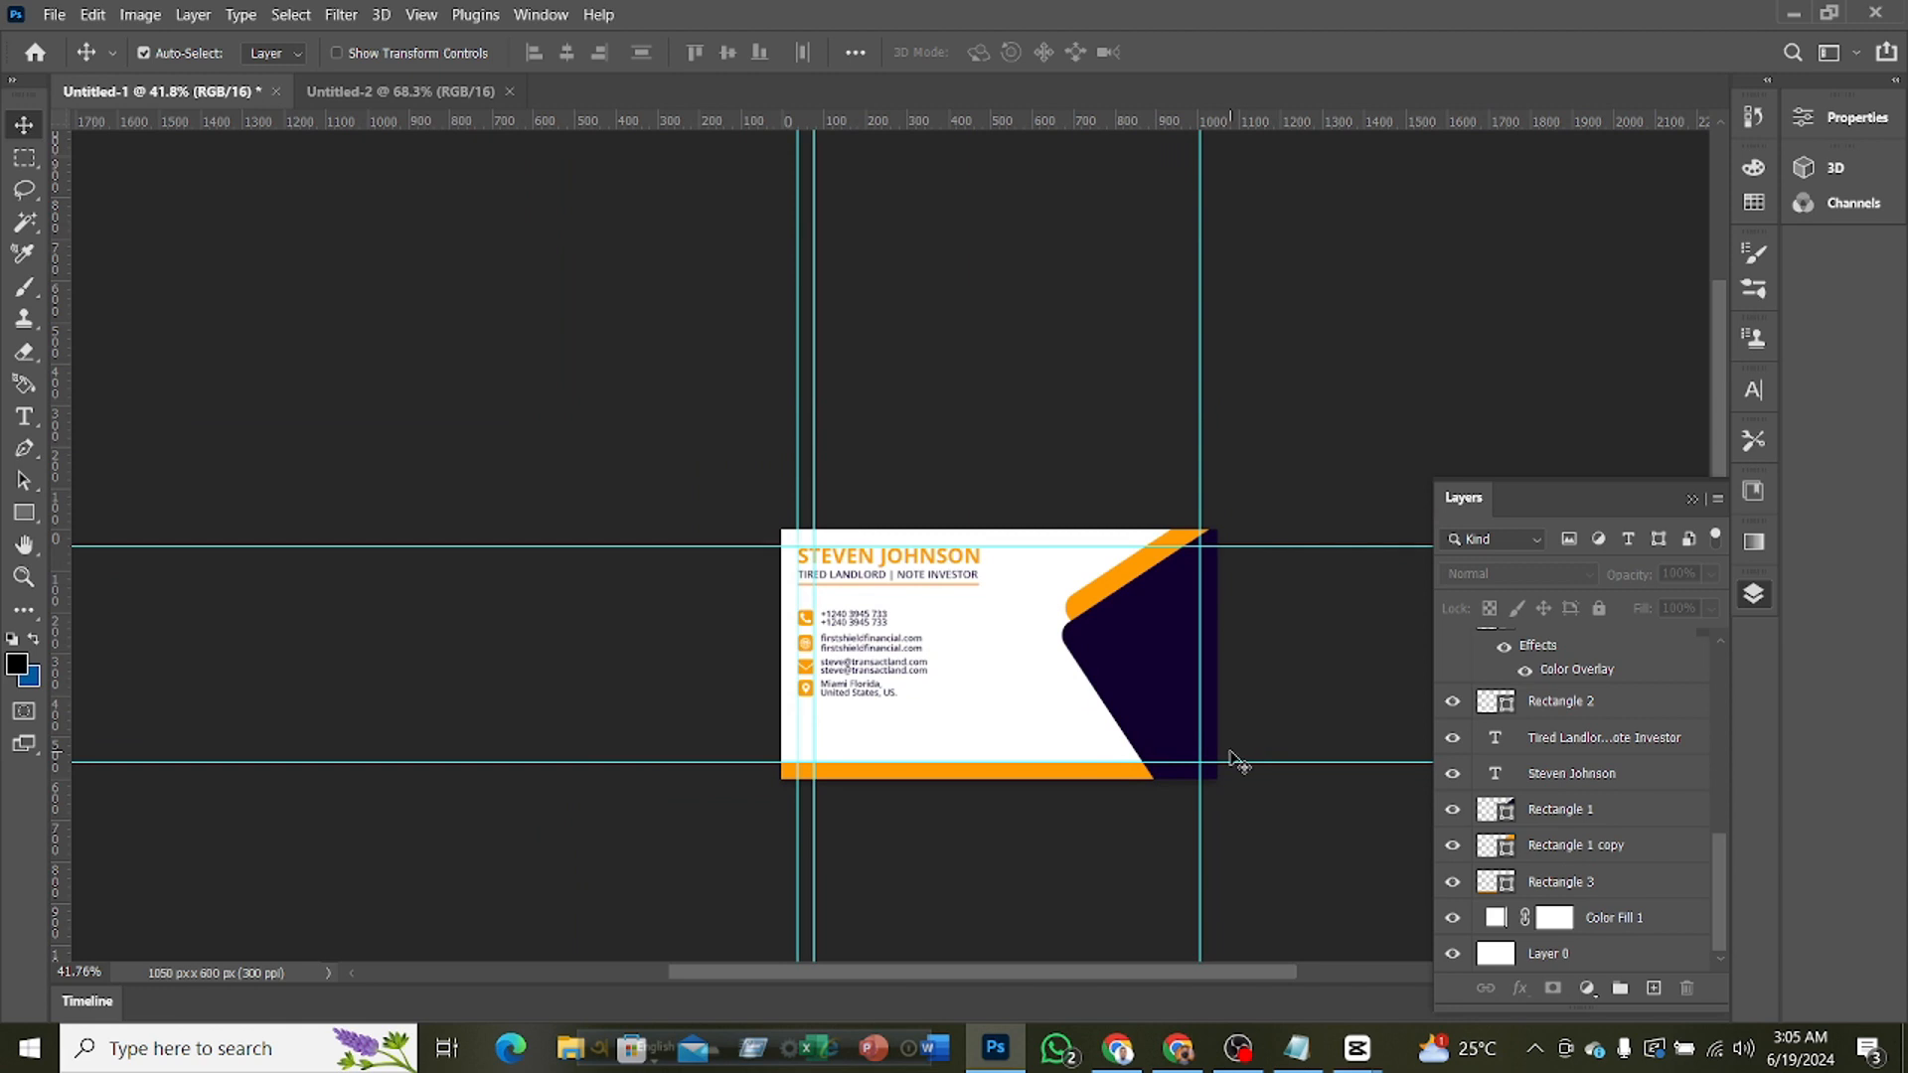
pyautogui.scroll(1, 1238, 763)
pyautogui.scroll(-2, 1239, 763)
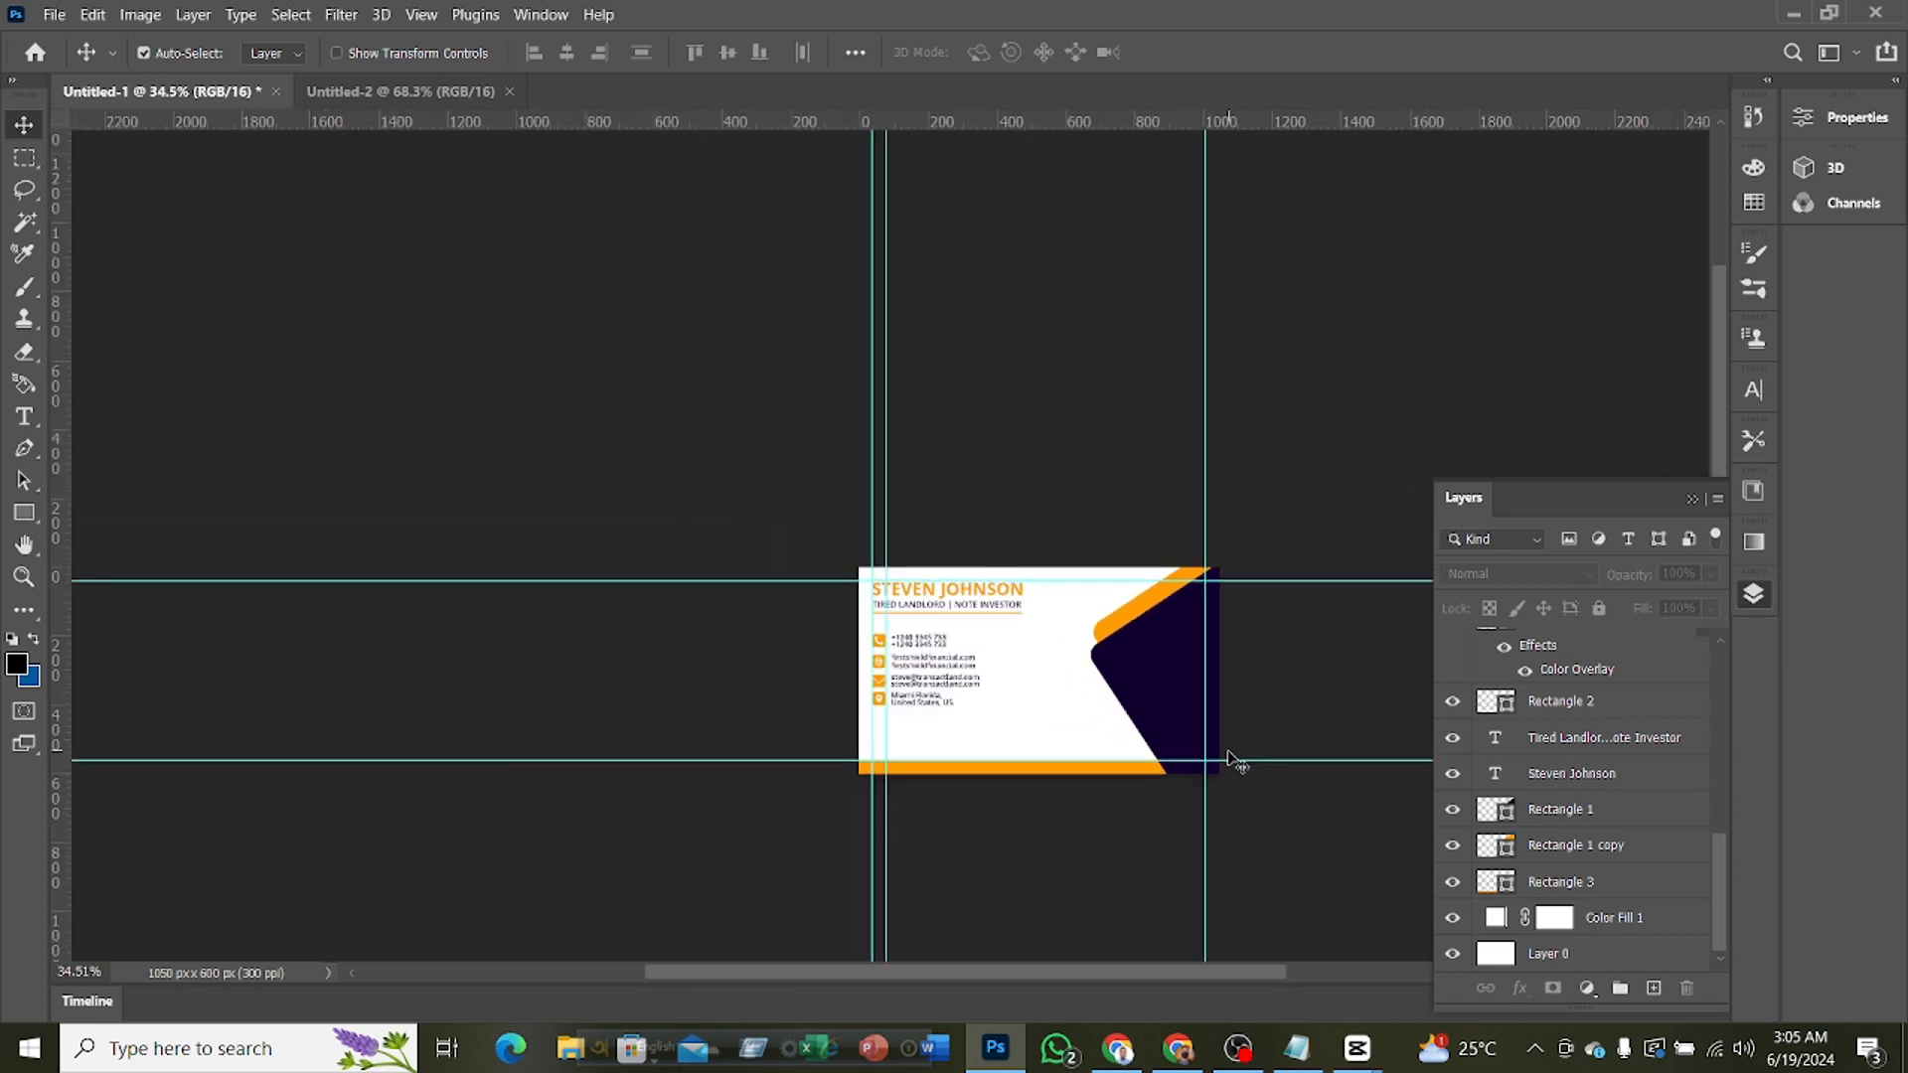
pyautogui.scroll(4, 1238, 764)
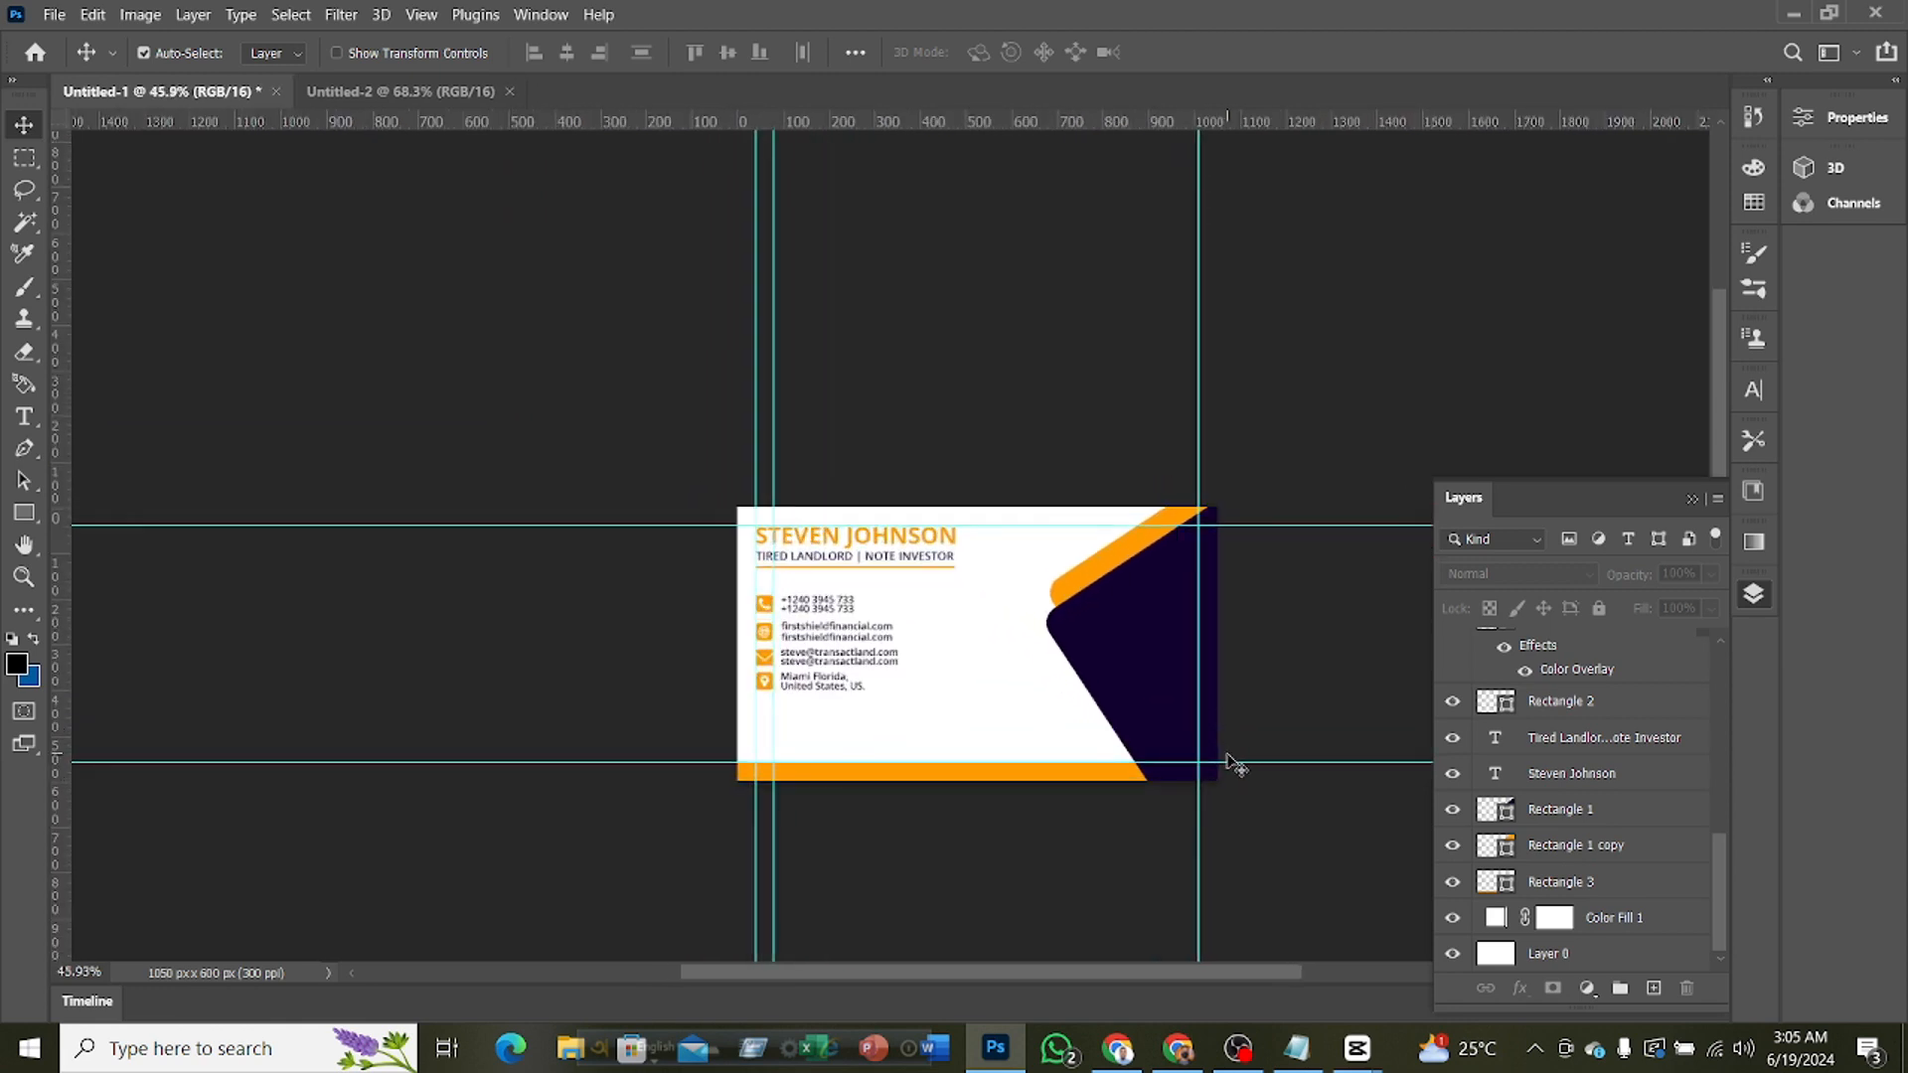
pyautogui.scroll(2, 1236, 764)
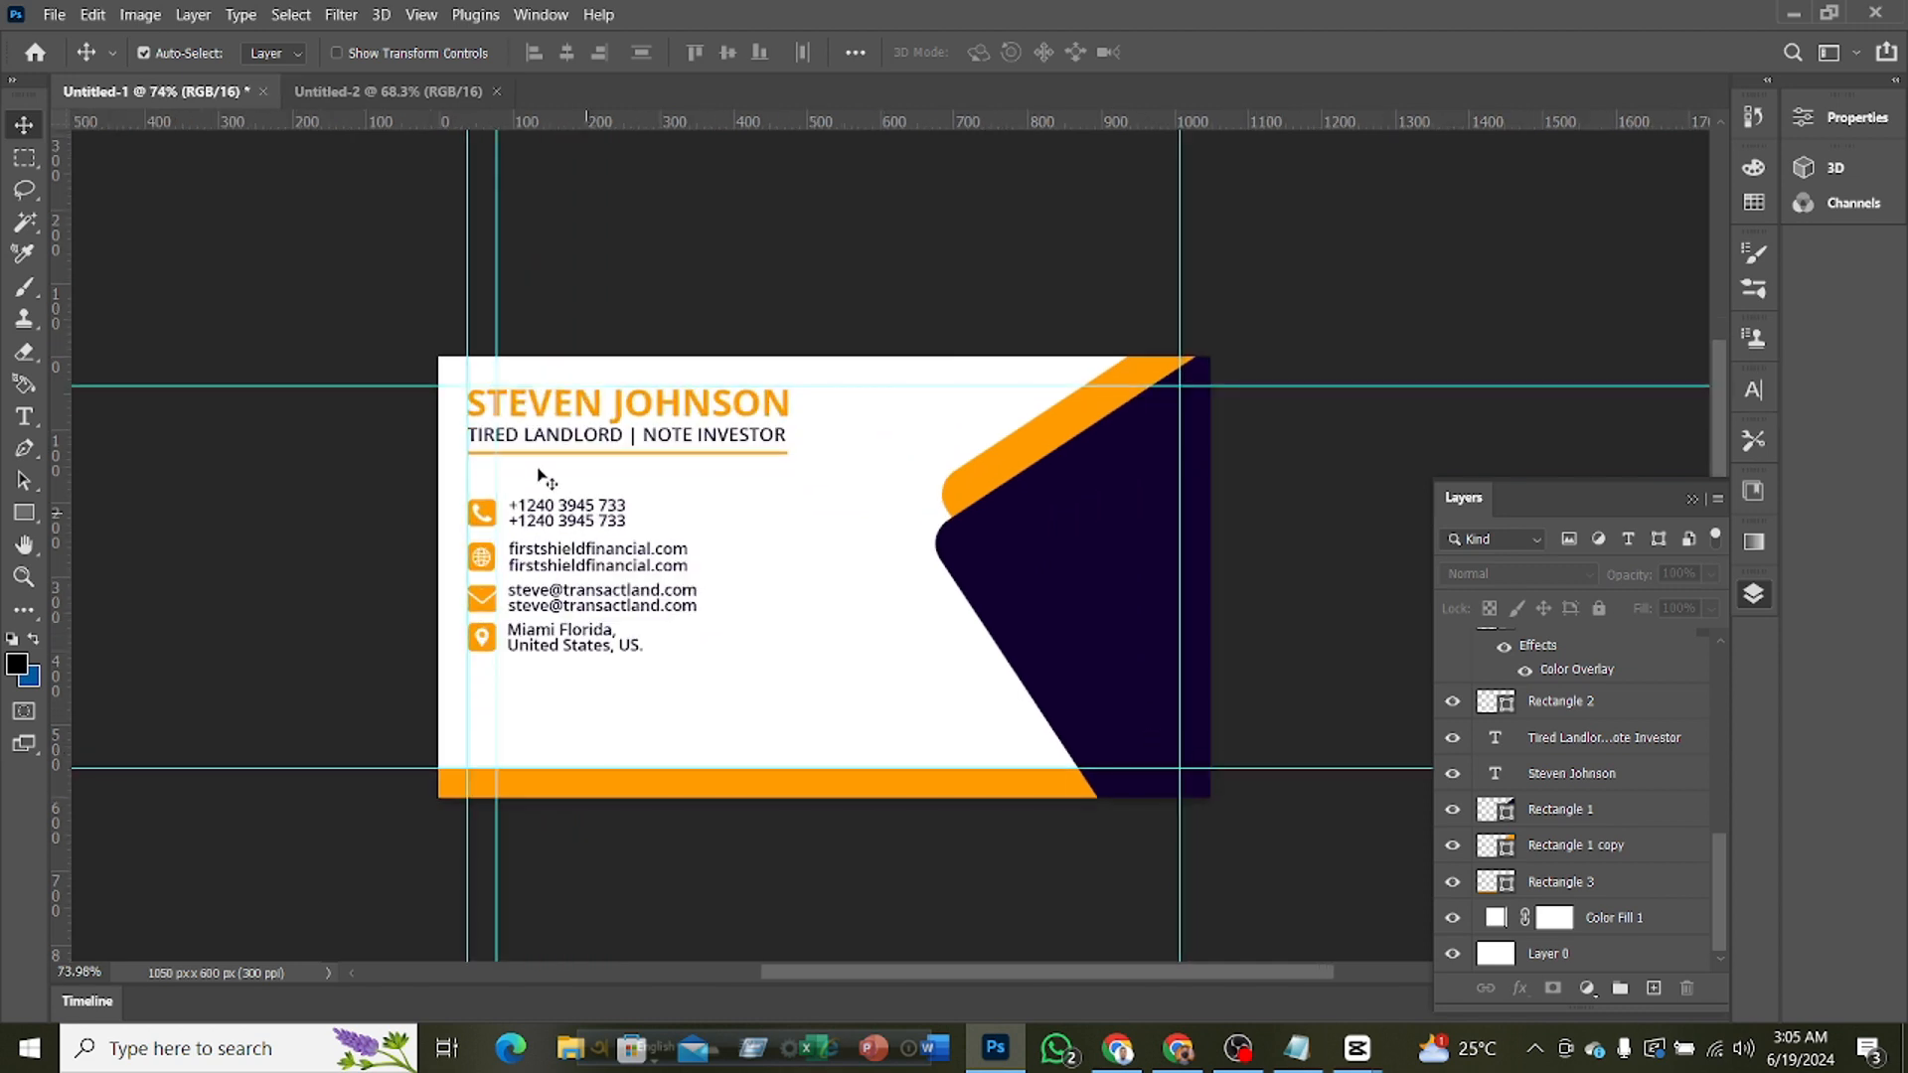
# Select all layers from the address text through Rectangle 1
pyautogui.scroll(-4, 763, 685)
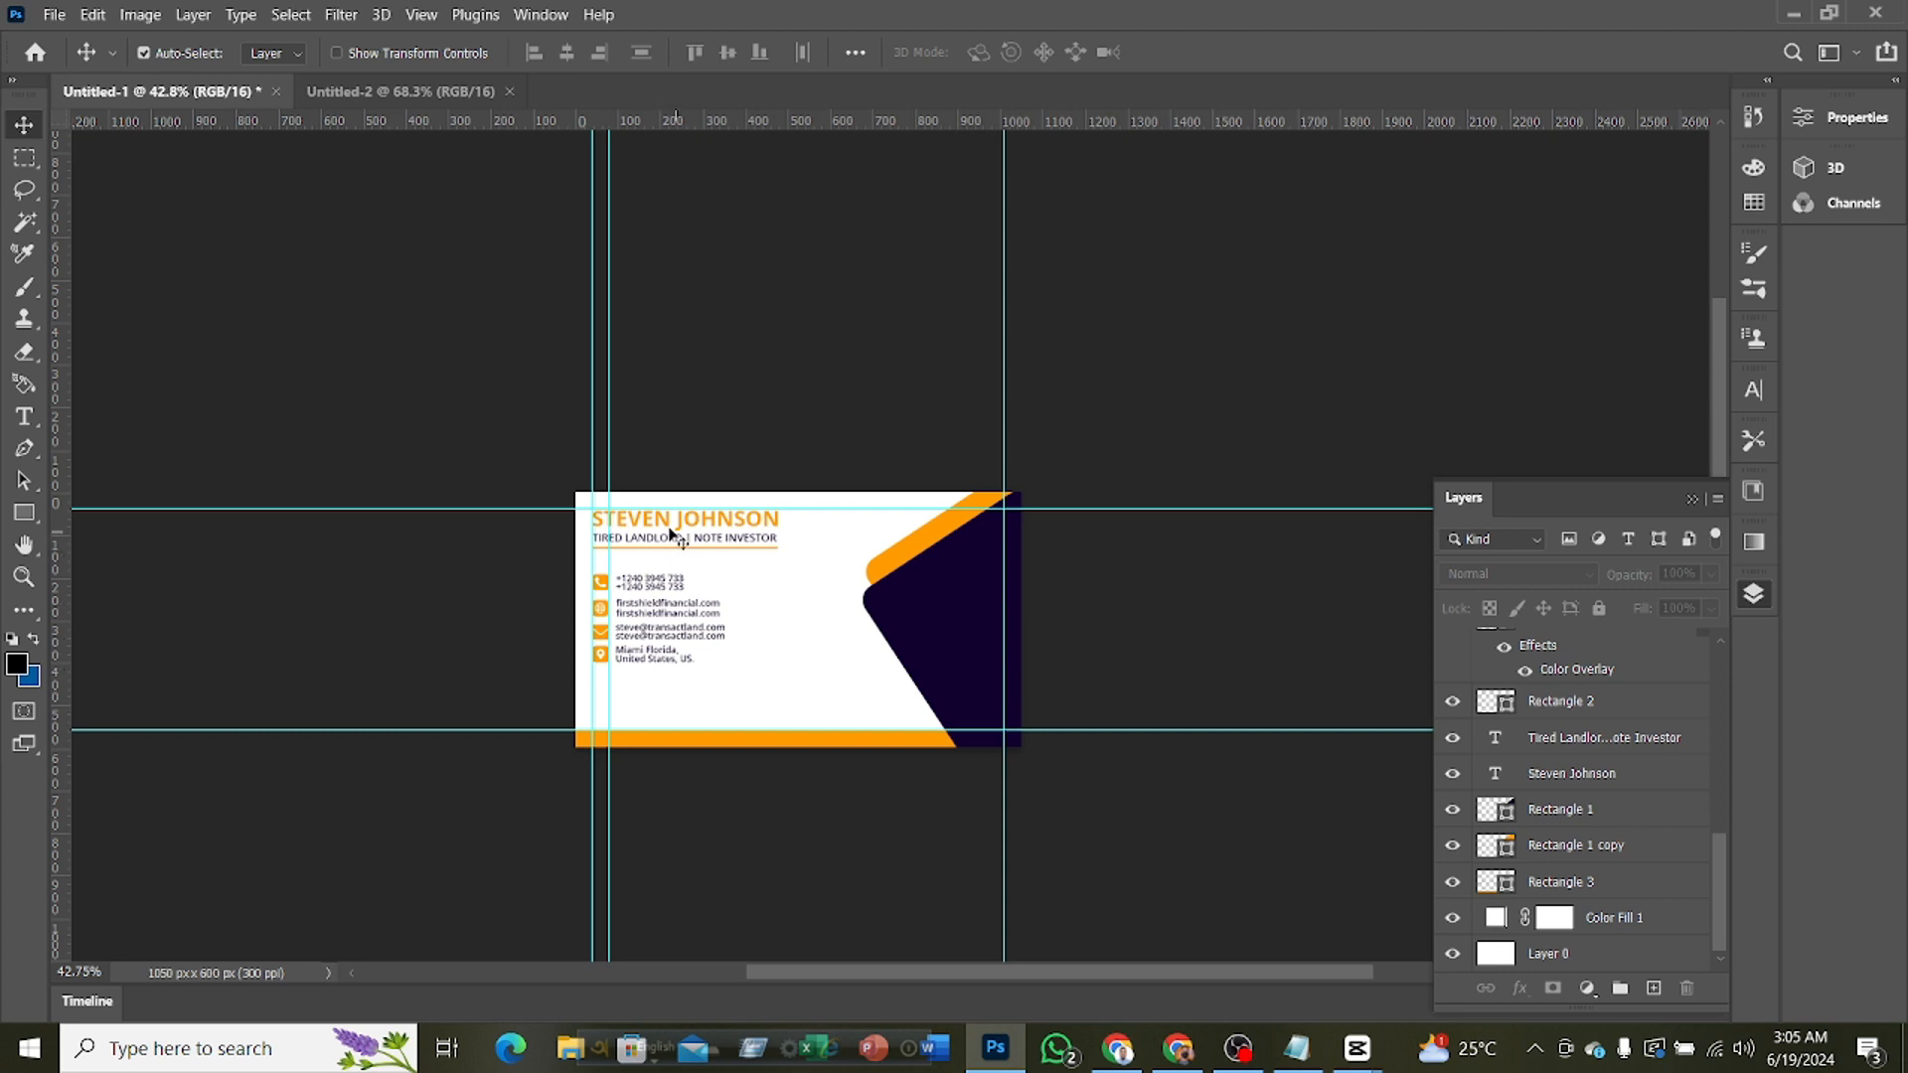
pyautogui.click(1588, 780)
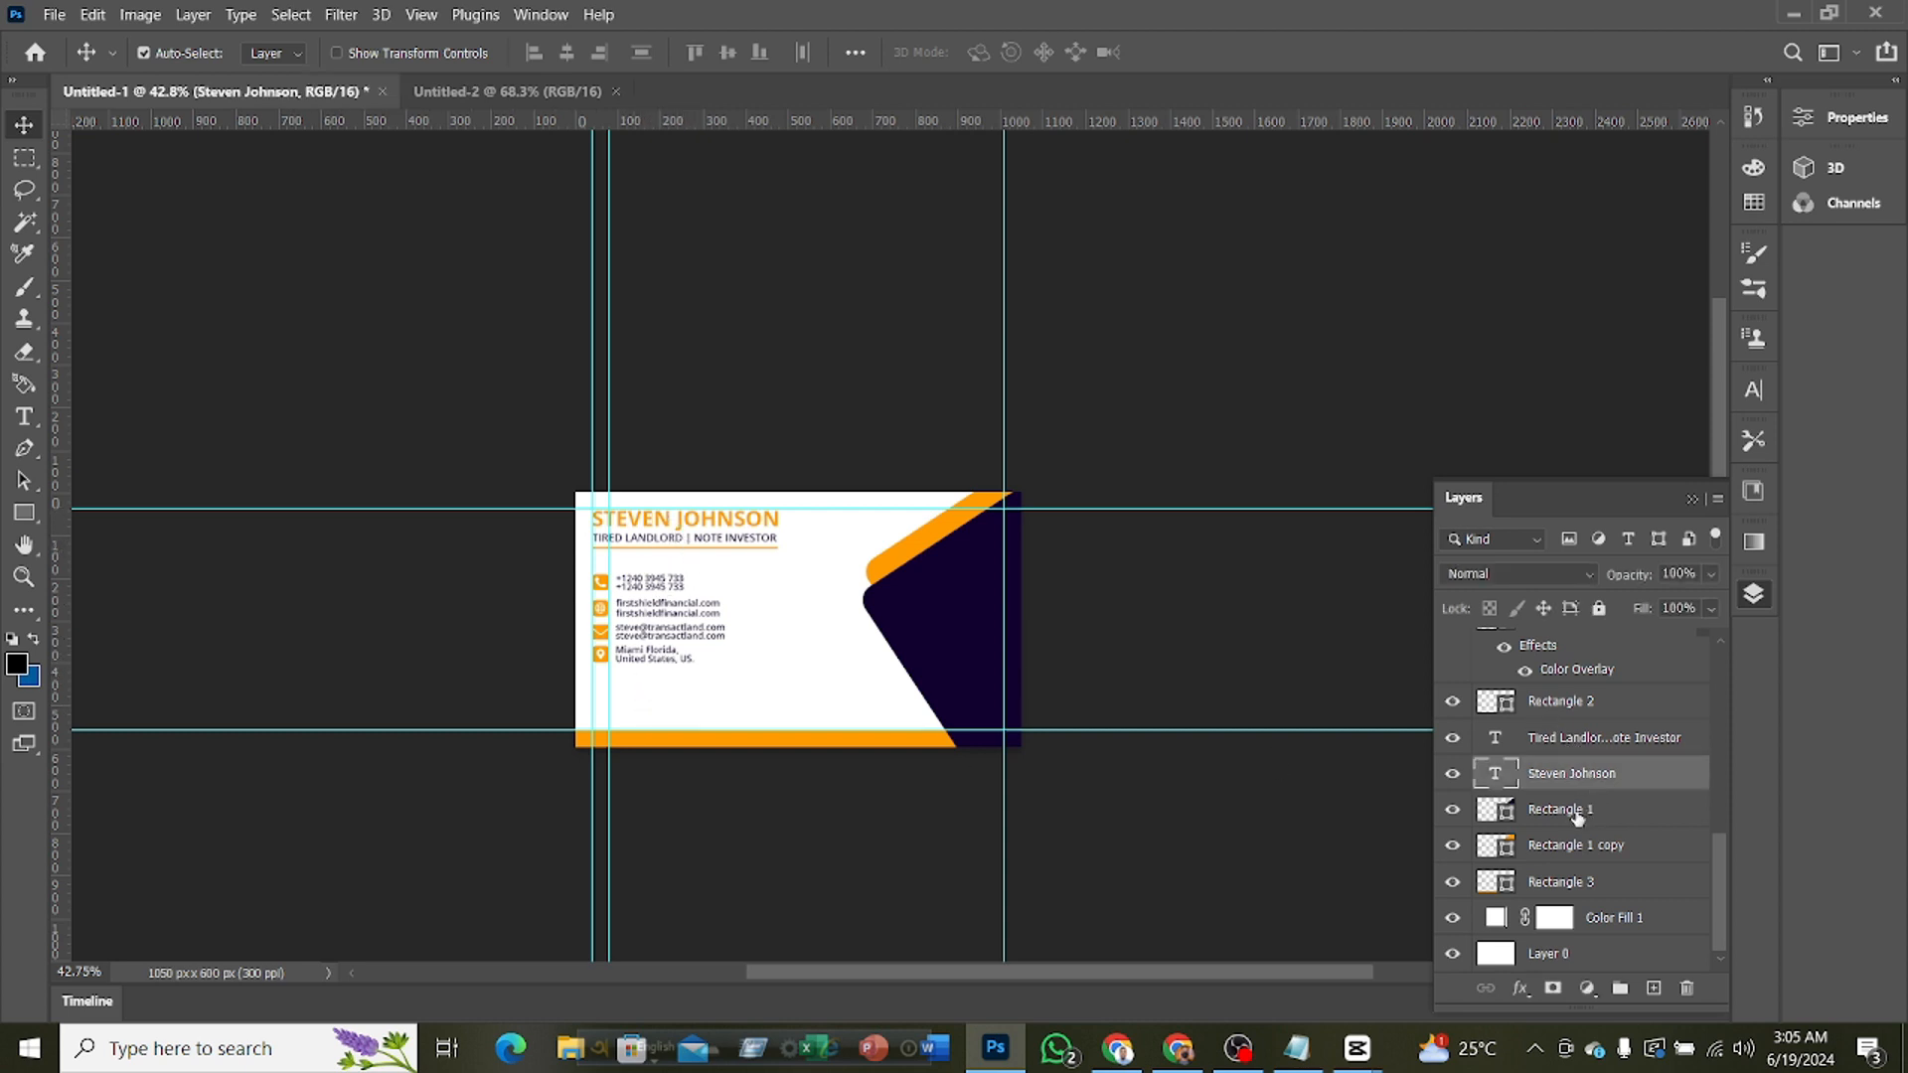
pyautogui.click(1579, 810)
pyautogui.scroll(5, 1581, 795)
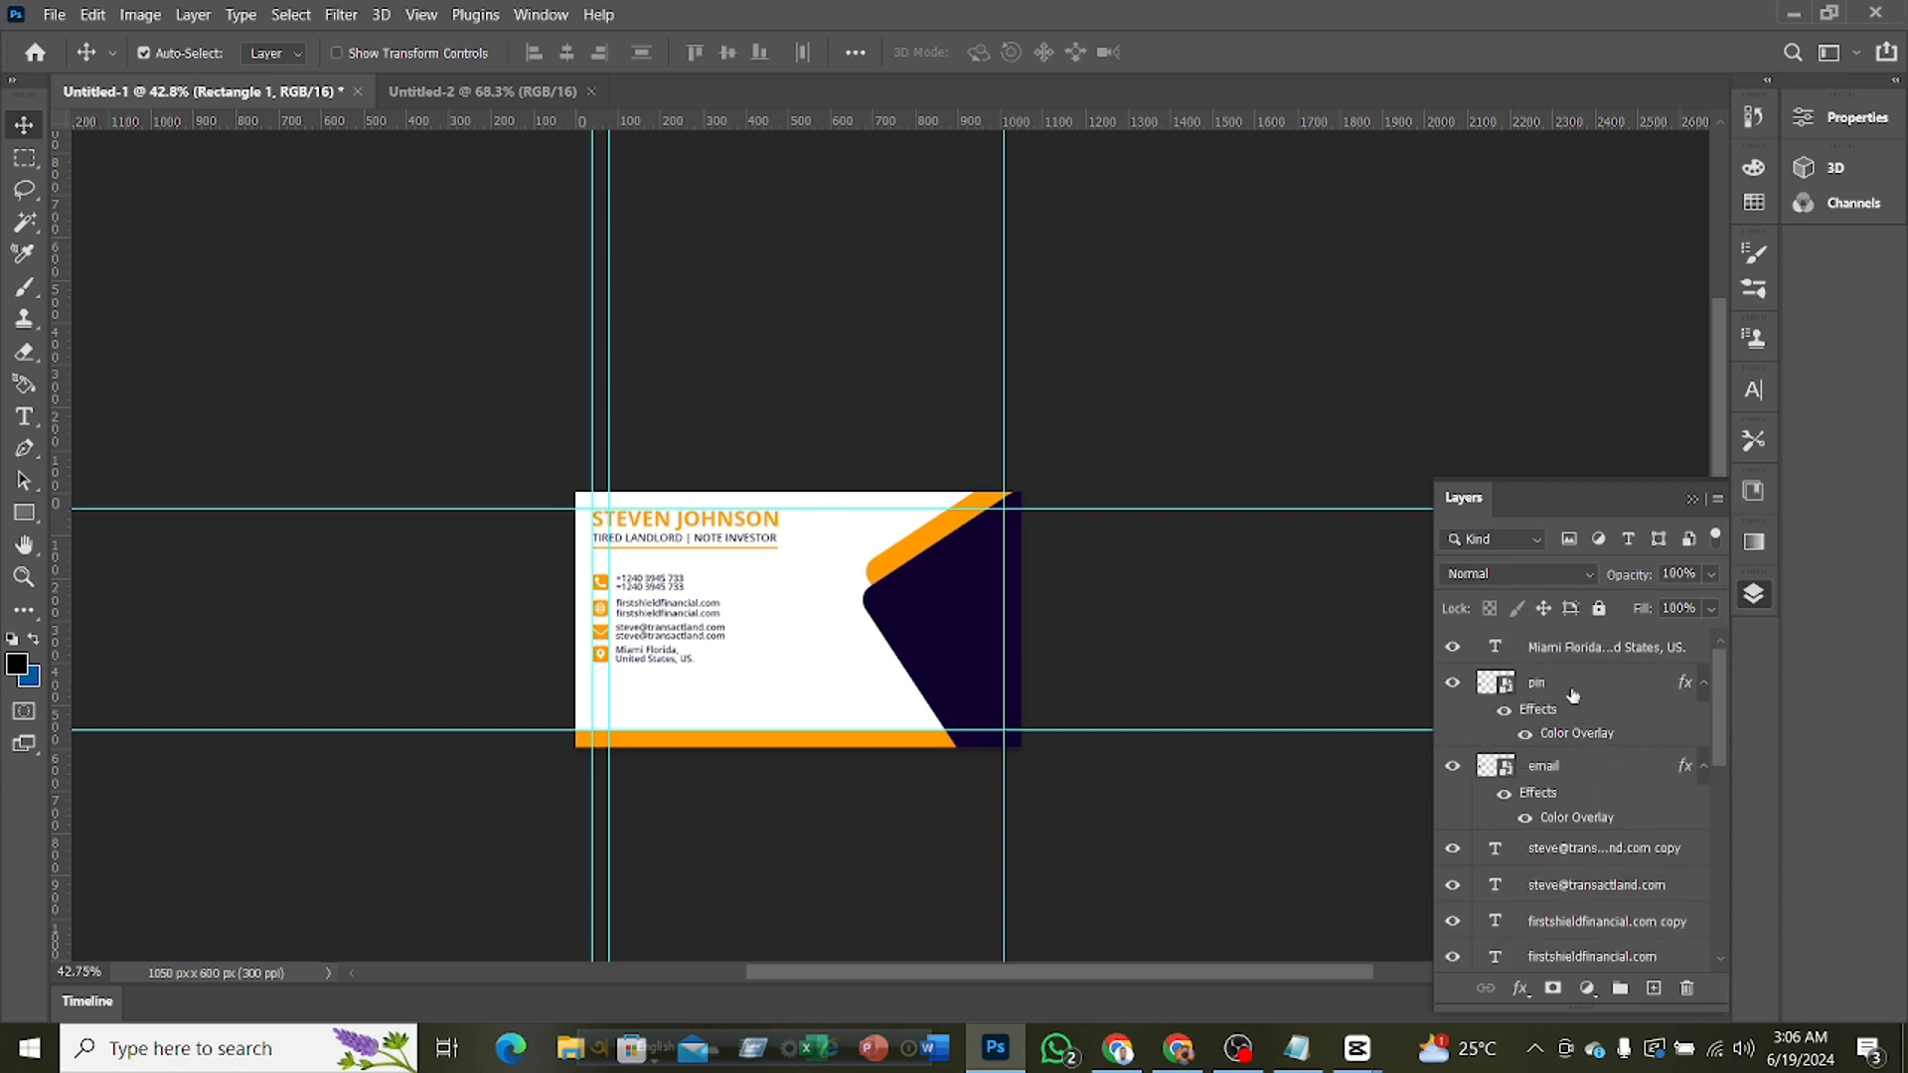
pyautogui.keyDown('shift'); pyautogui.click(1557, 657); pyautogui.keyUp('shift')
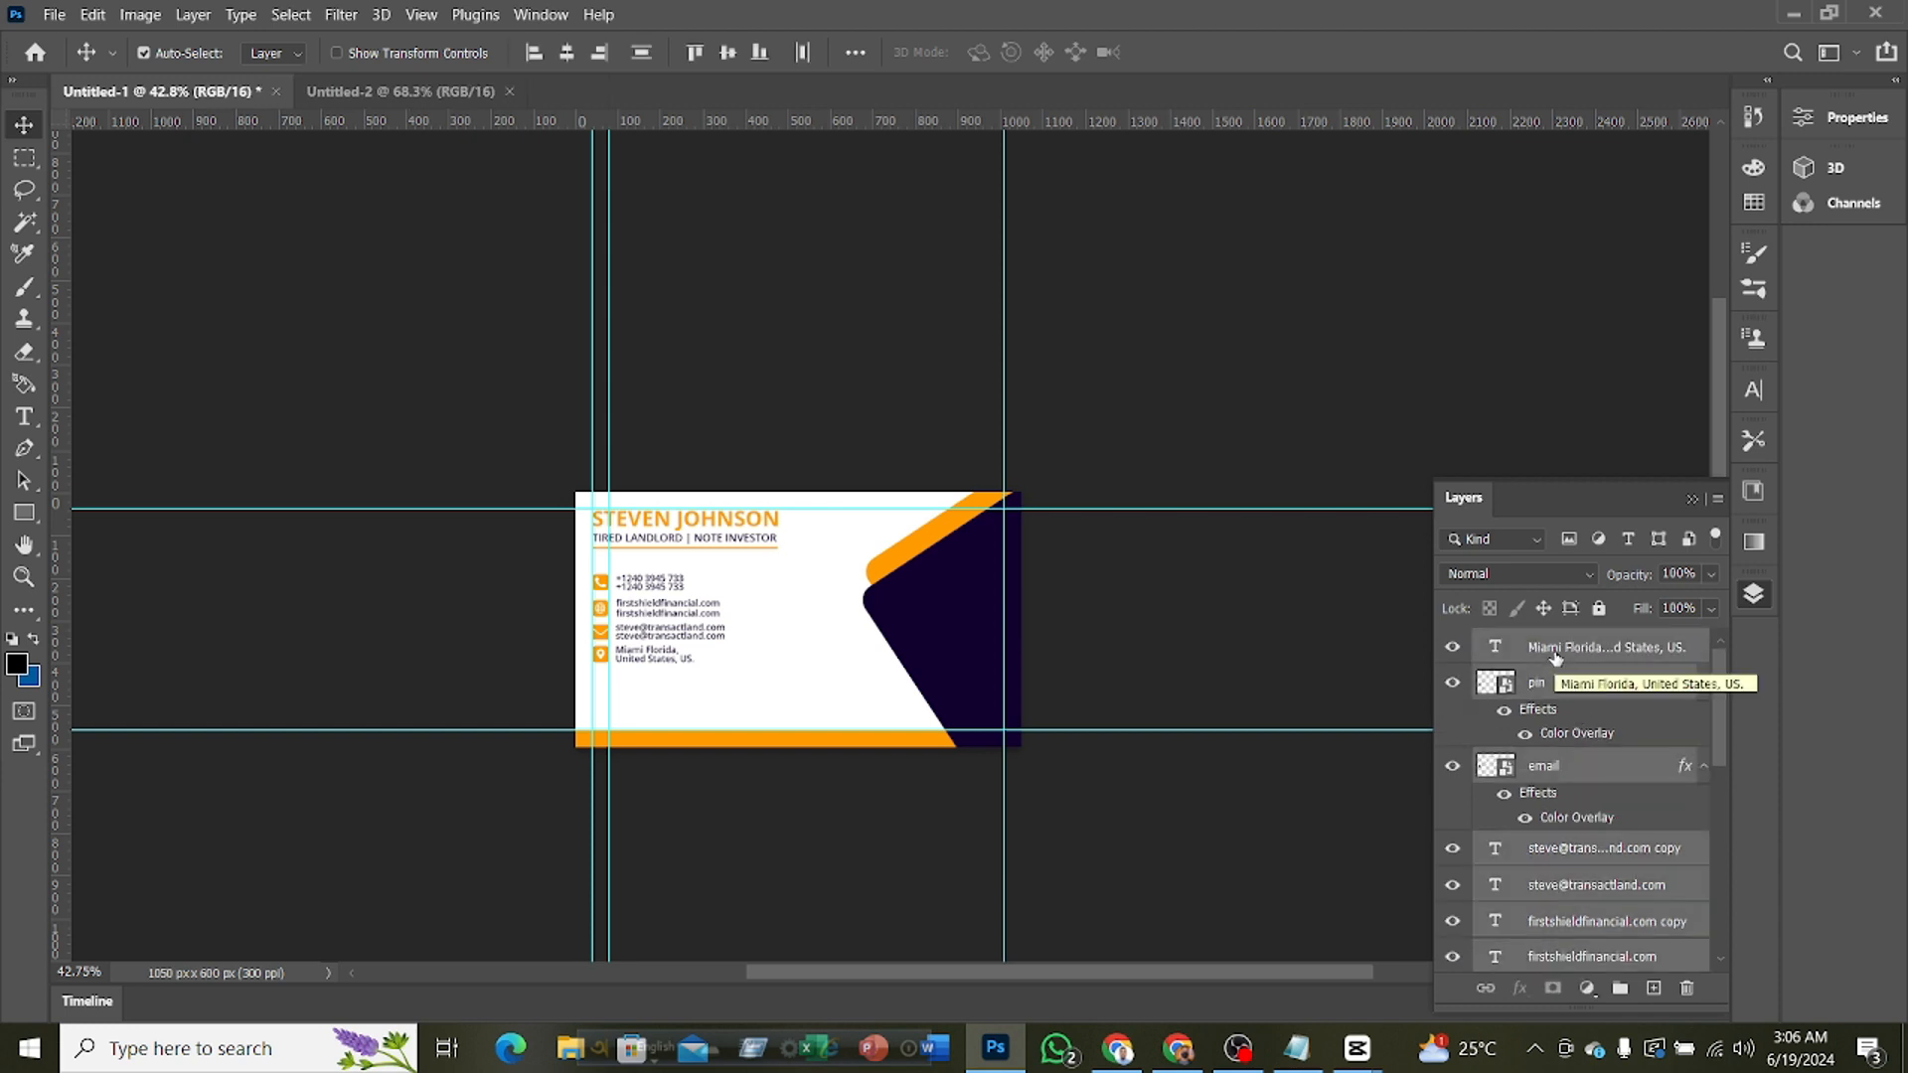
pyautogui.hotkey('ctrl', 't')
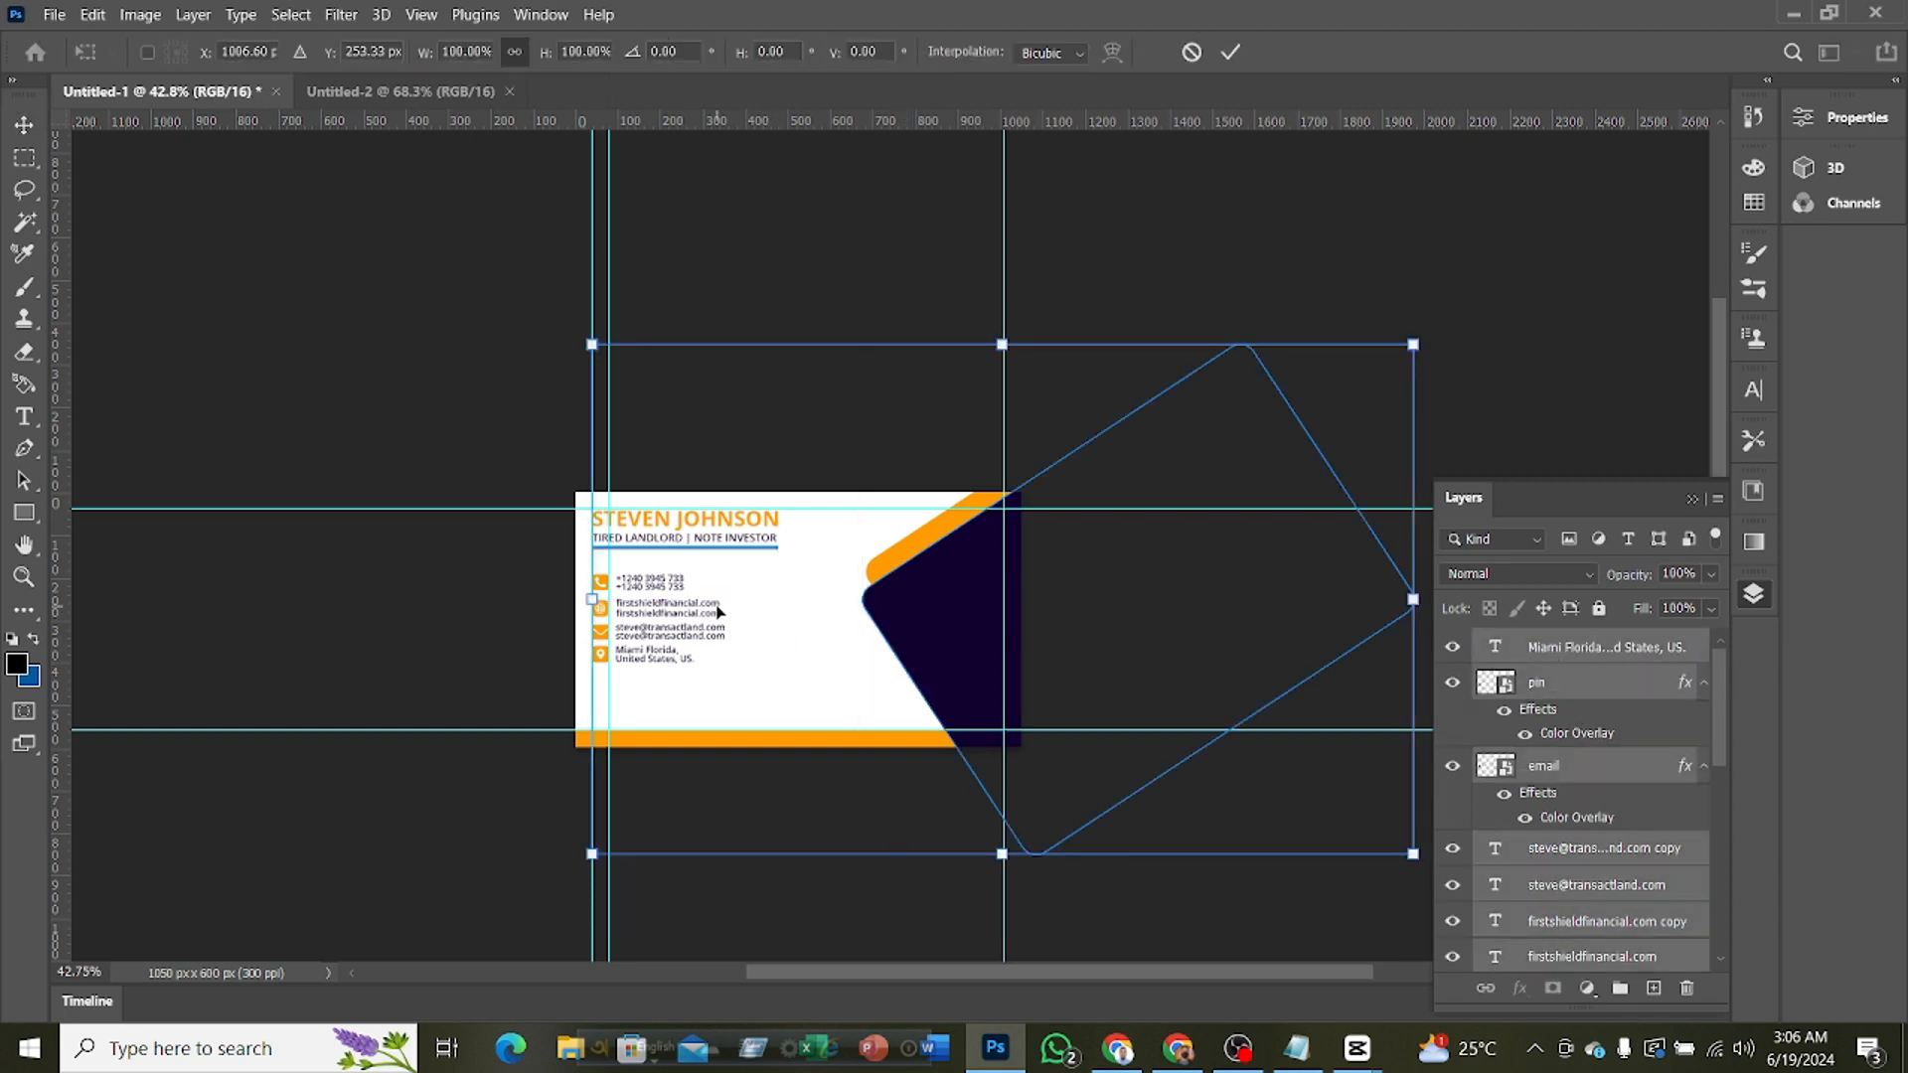
pyautogui.scroll(-5, 1550, 825)
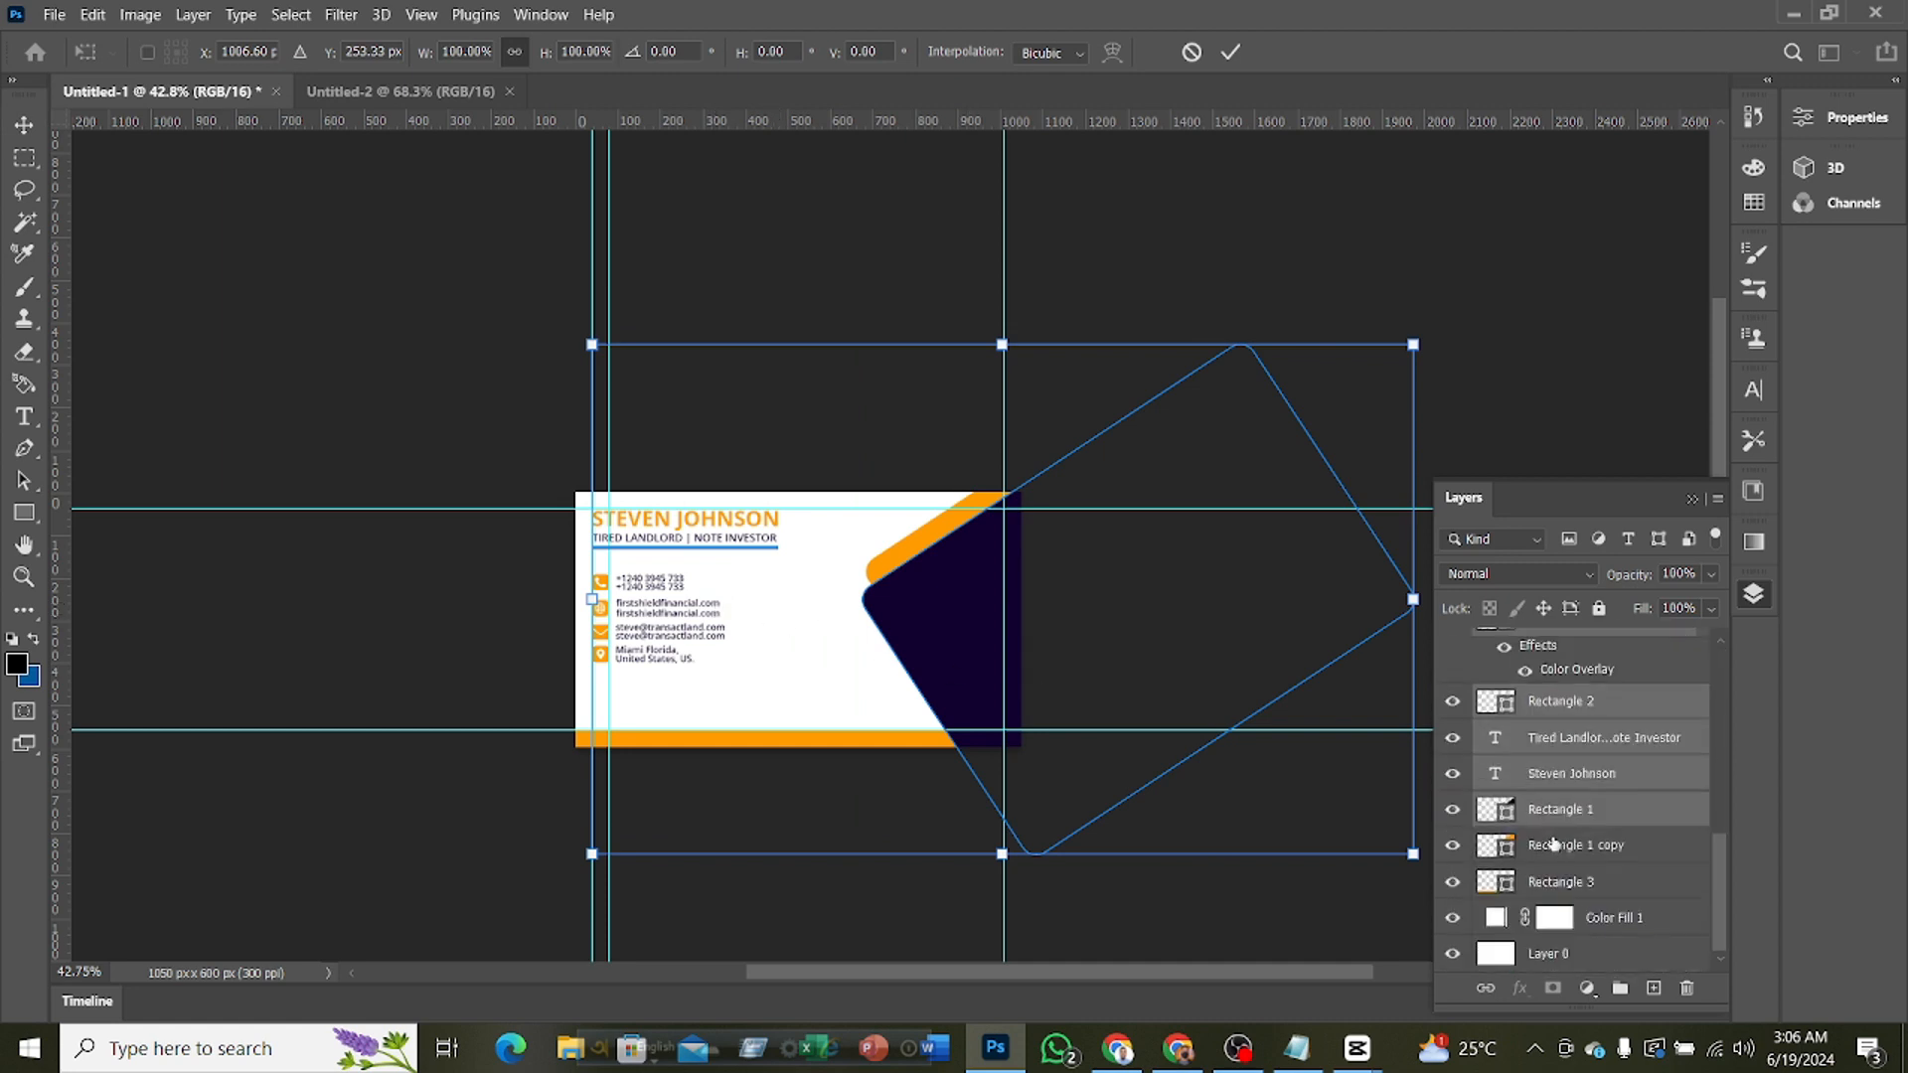
pyautogui.press('Escape')
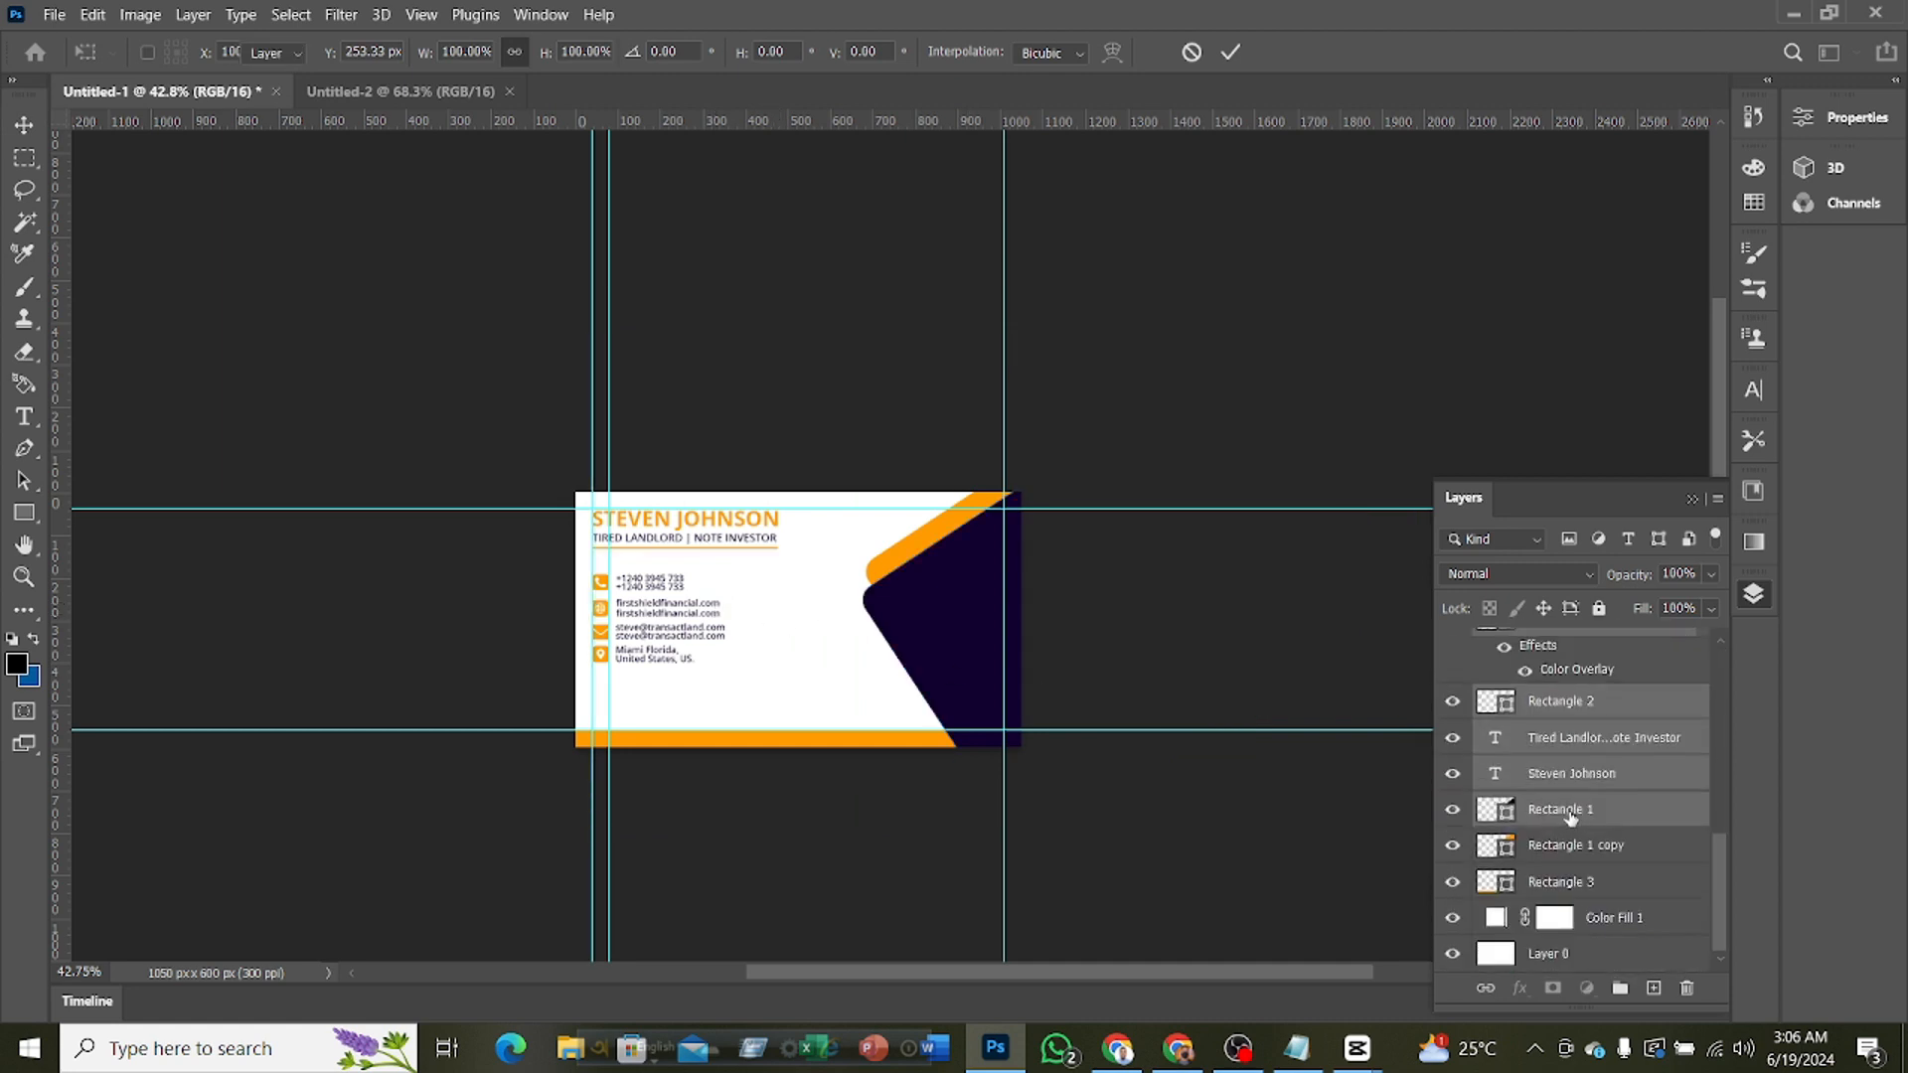
# Exclude Rectangle 1 from the selection and shift the name, title, line and contact details down about 29 px with Free Transform
pyautogui.keyDown('ctrl'); pyautogui.click(1556, 811); pyautogui.keyUp('ctrl')
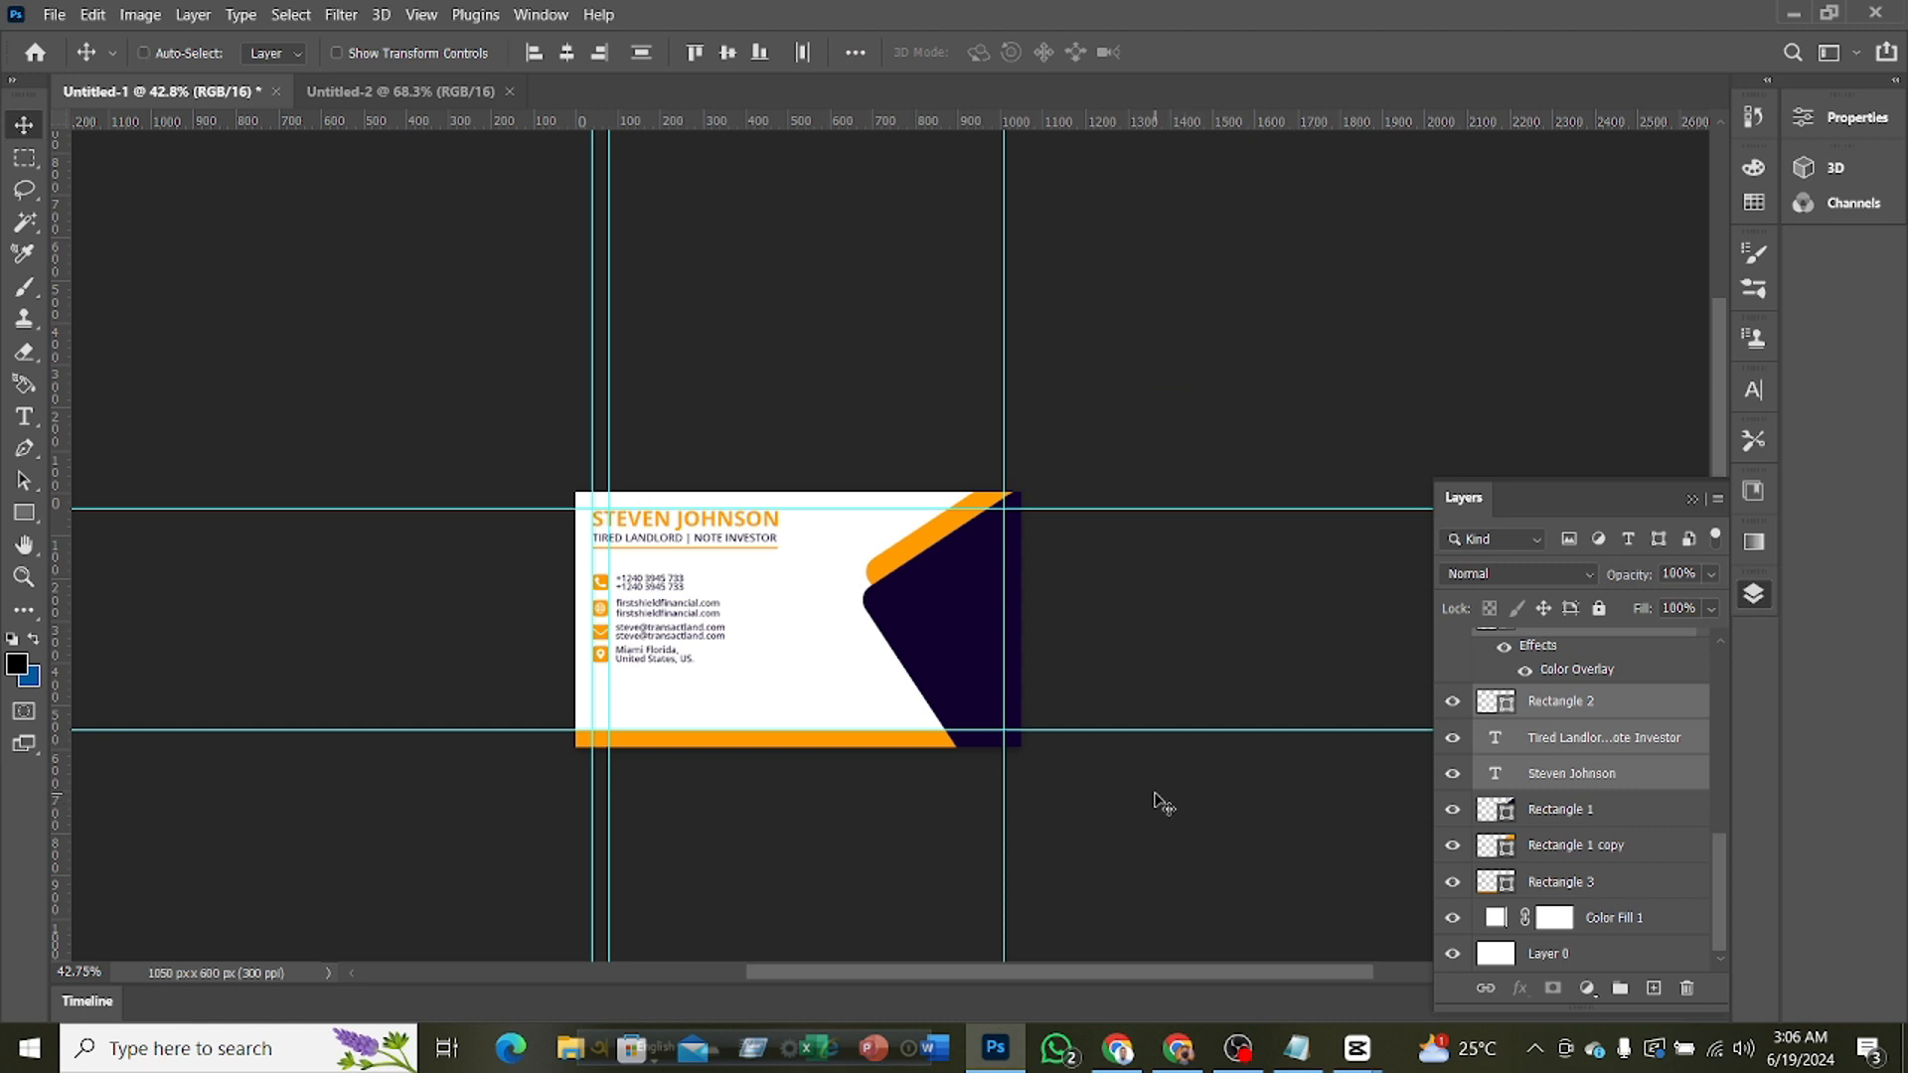
pyautogui.hotkey('ctrl', 't')
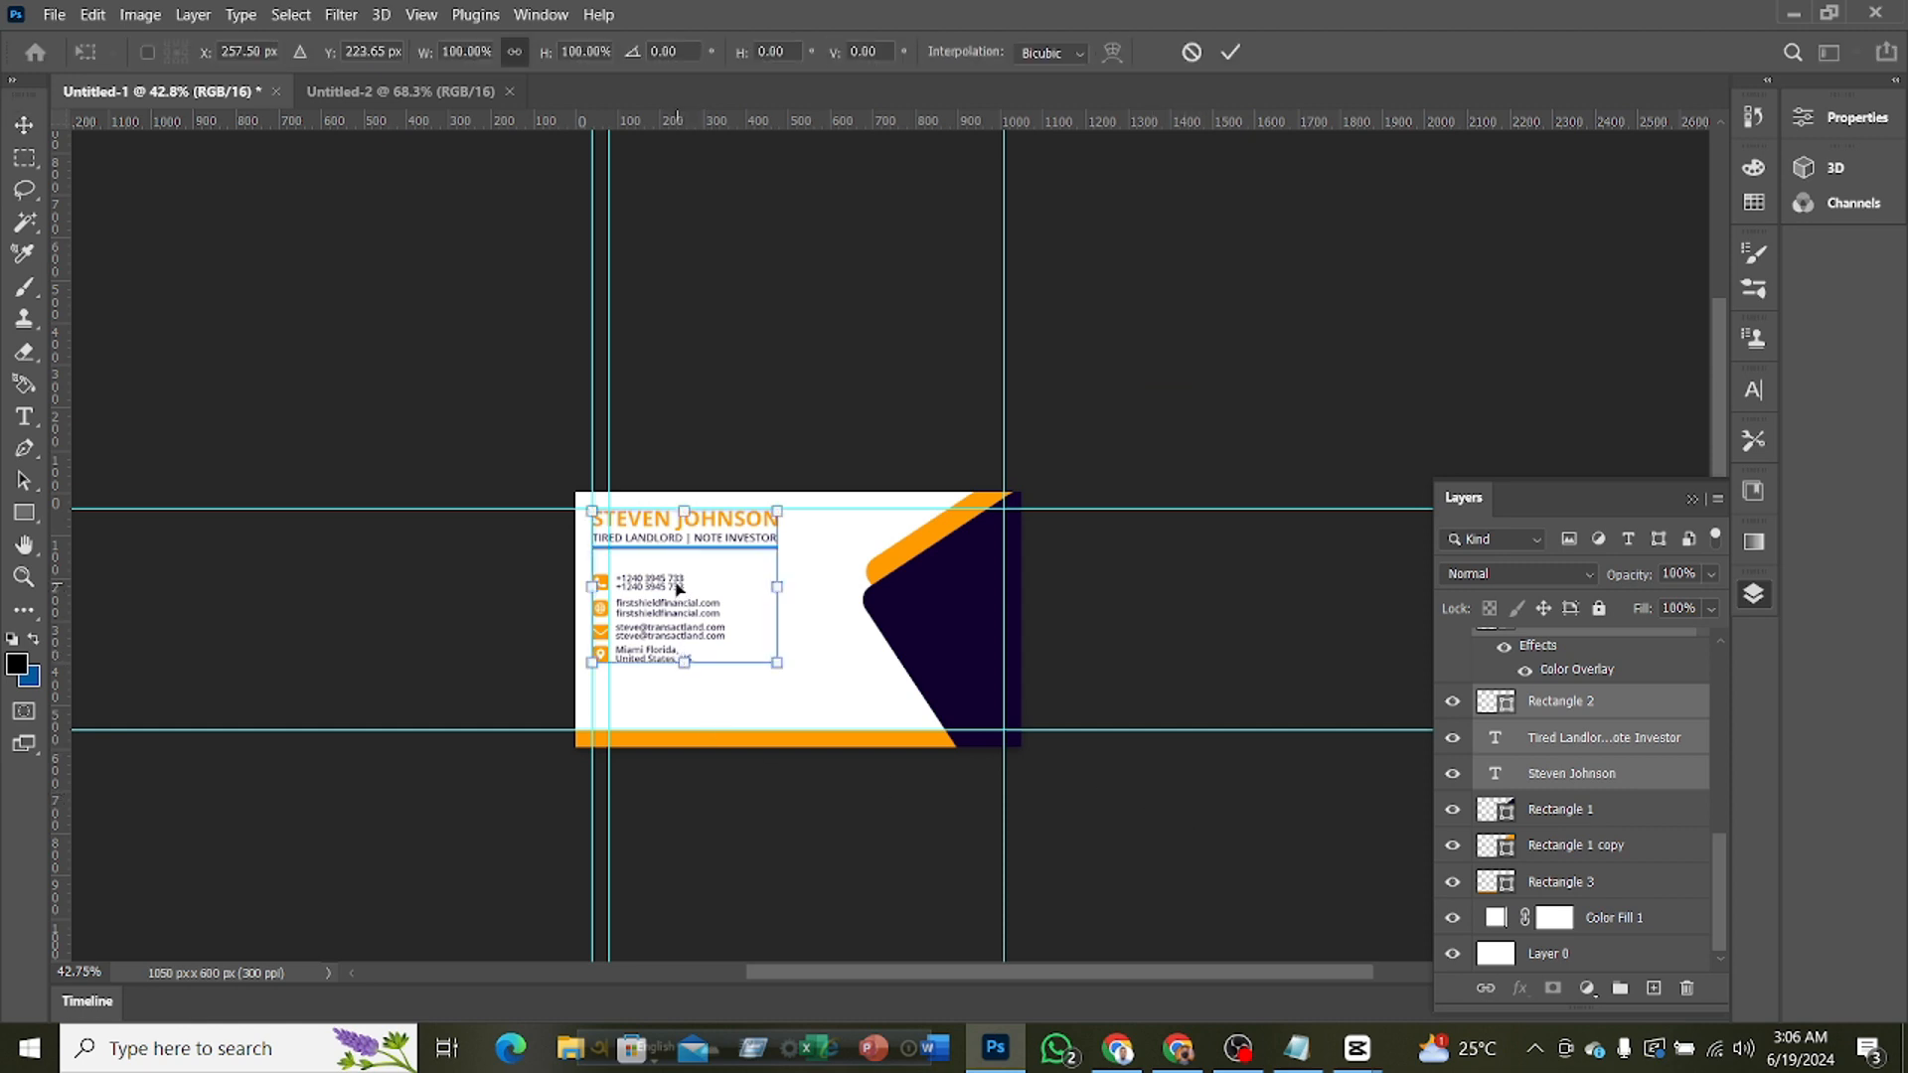
pyautogui.moveTo(679, 589); pyautogui.dragTo(678, 623)
pyautogui.scroll(5, 912, 637)
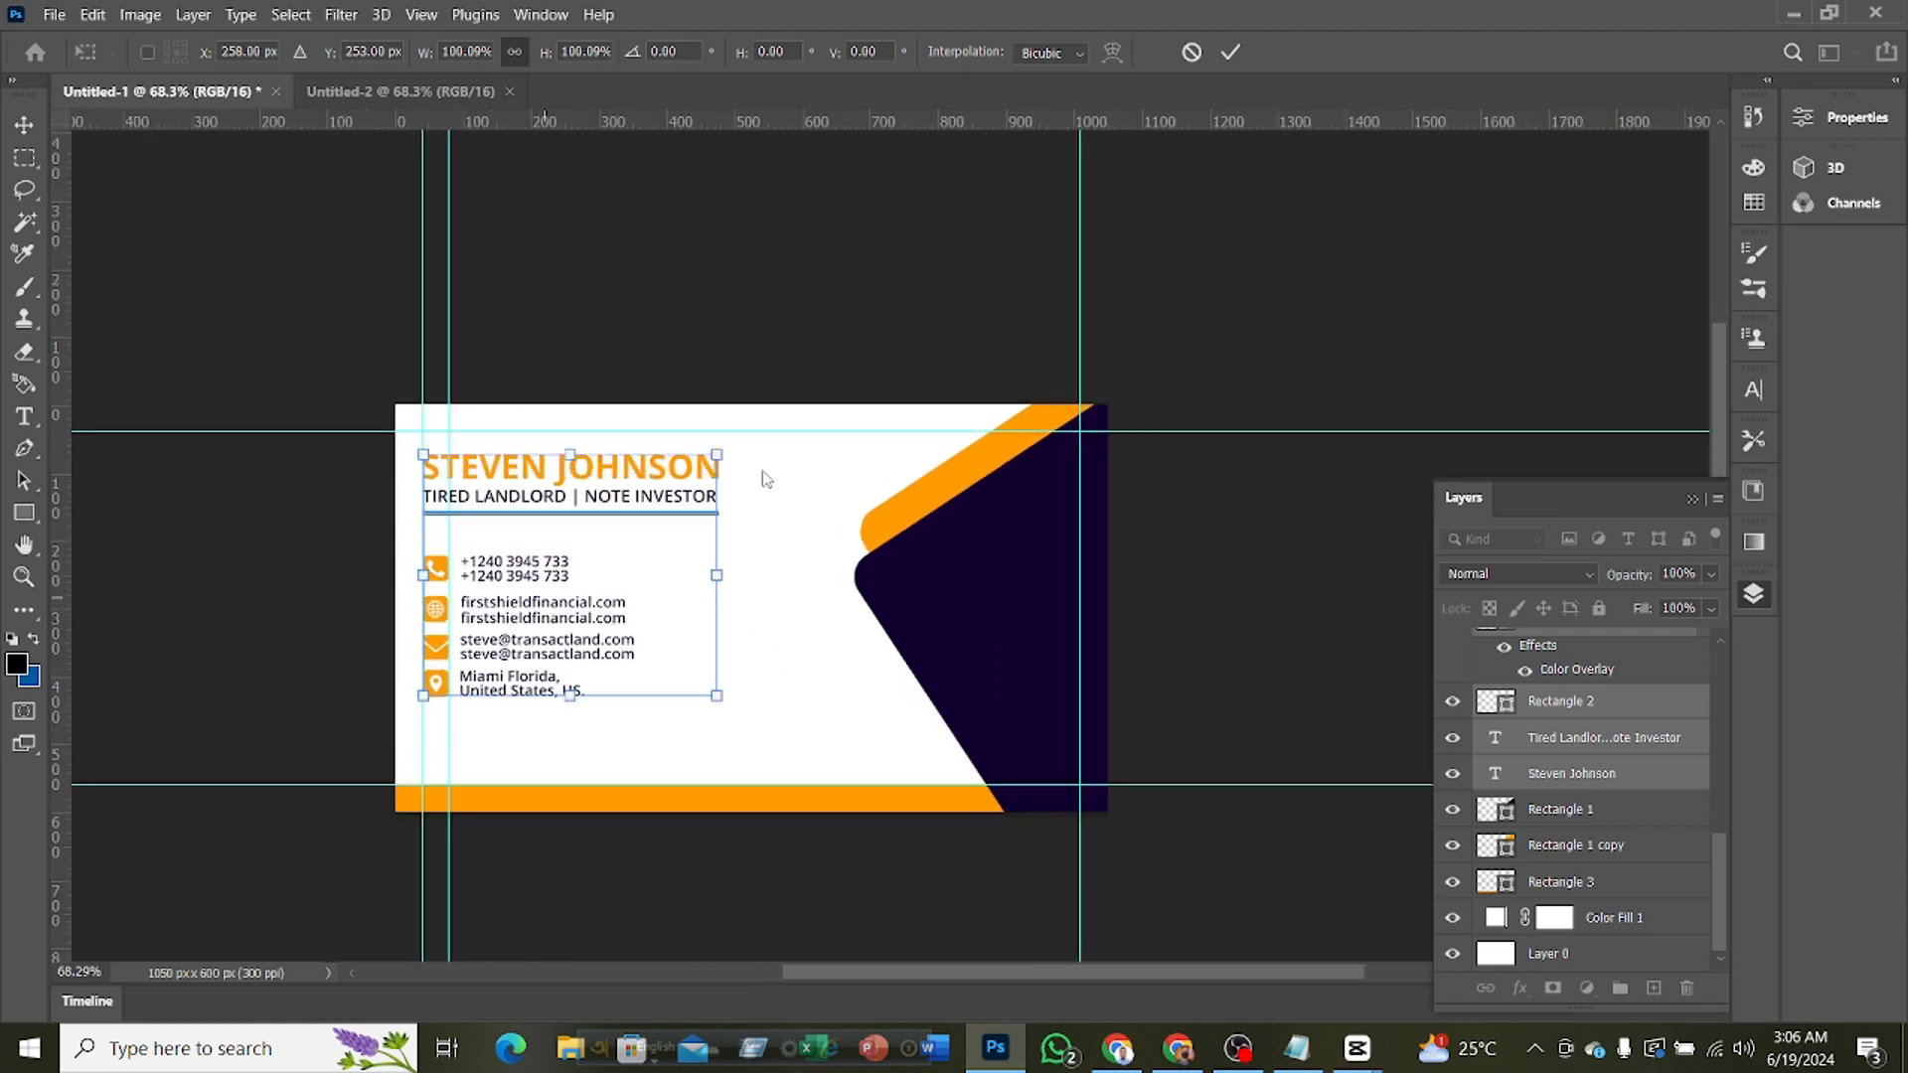
pyautogui.click(1226, 52)
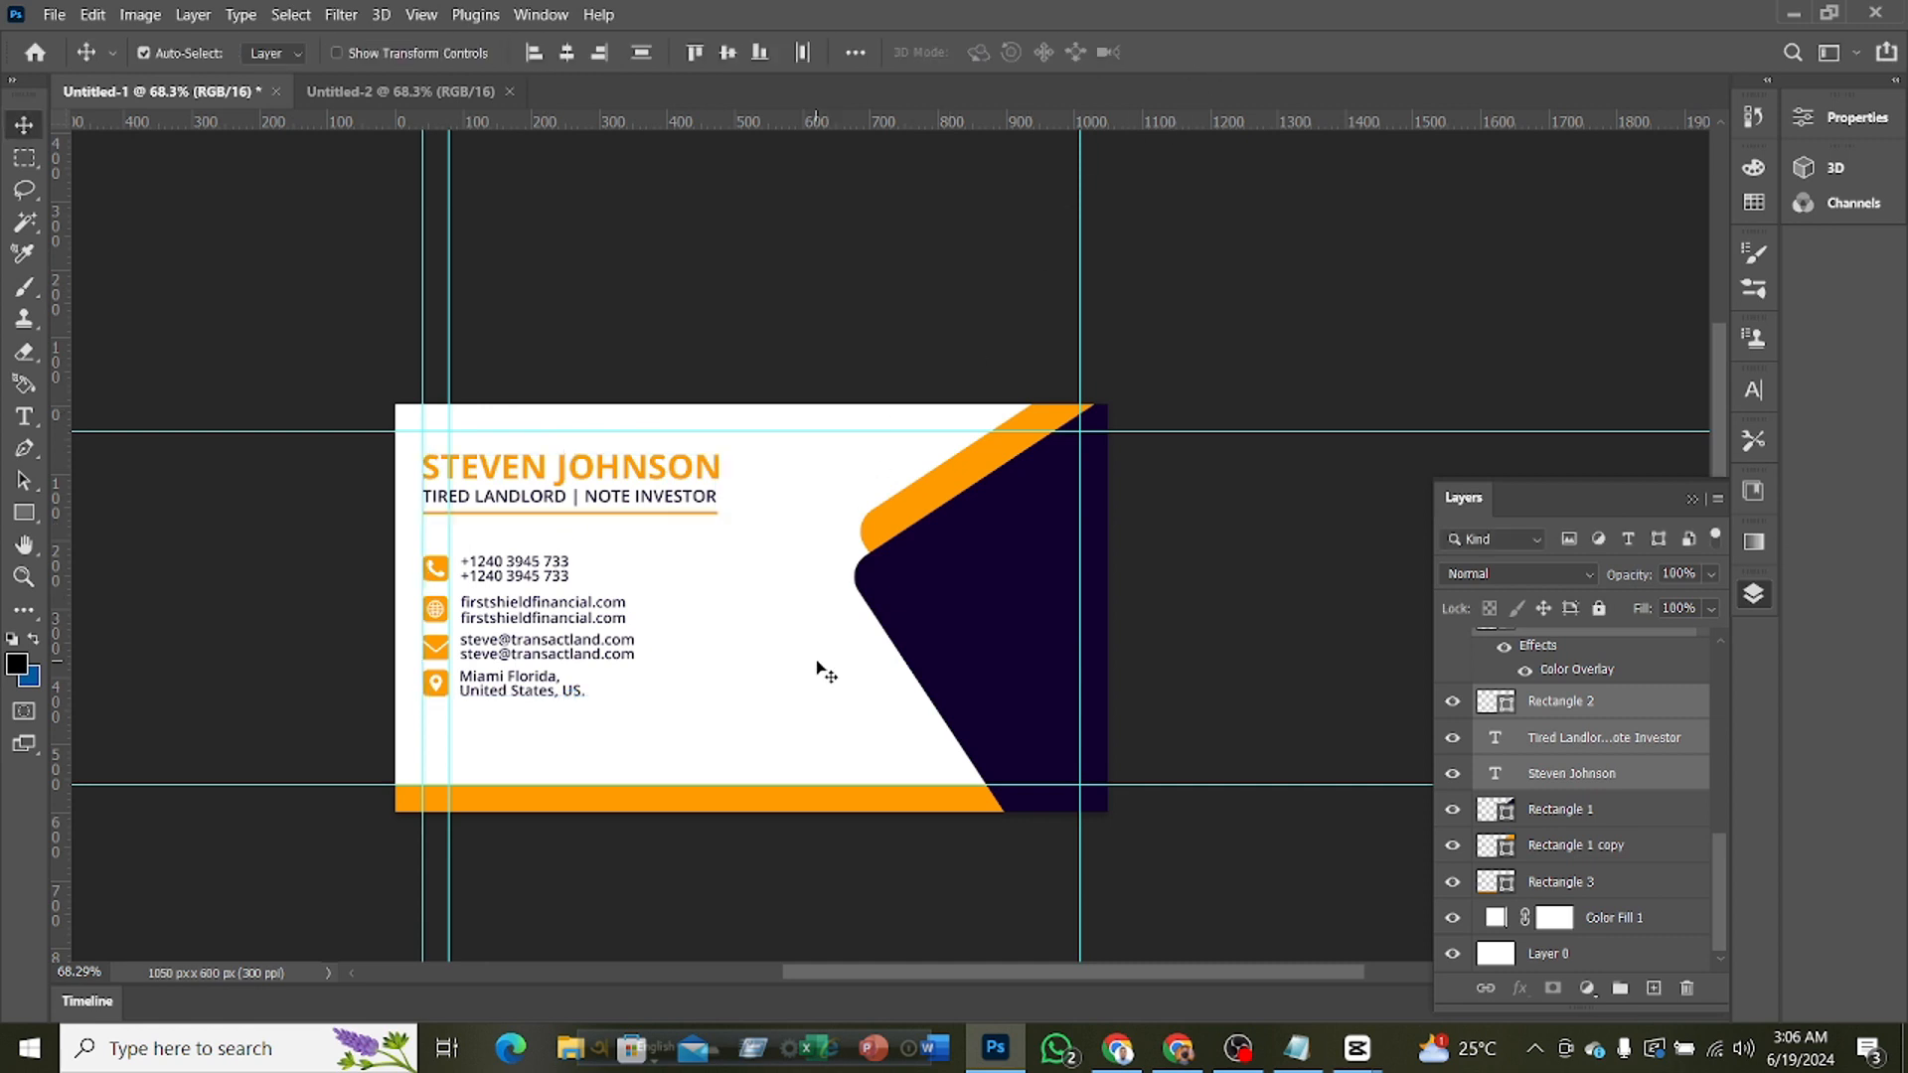
# Place the logo symbol with the texts FIRST SHIELD and BUILD YOUR OWN COMPANY on the card's purple shape
pyautogui.scroll(-2, 800, 661)
pyautogui.scroll(1, 800, 661)
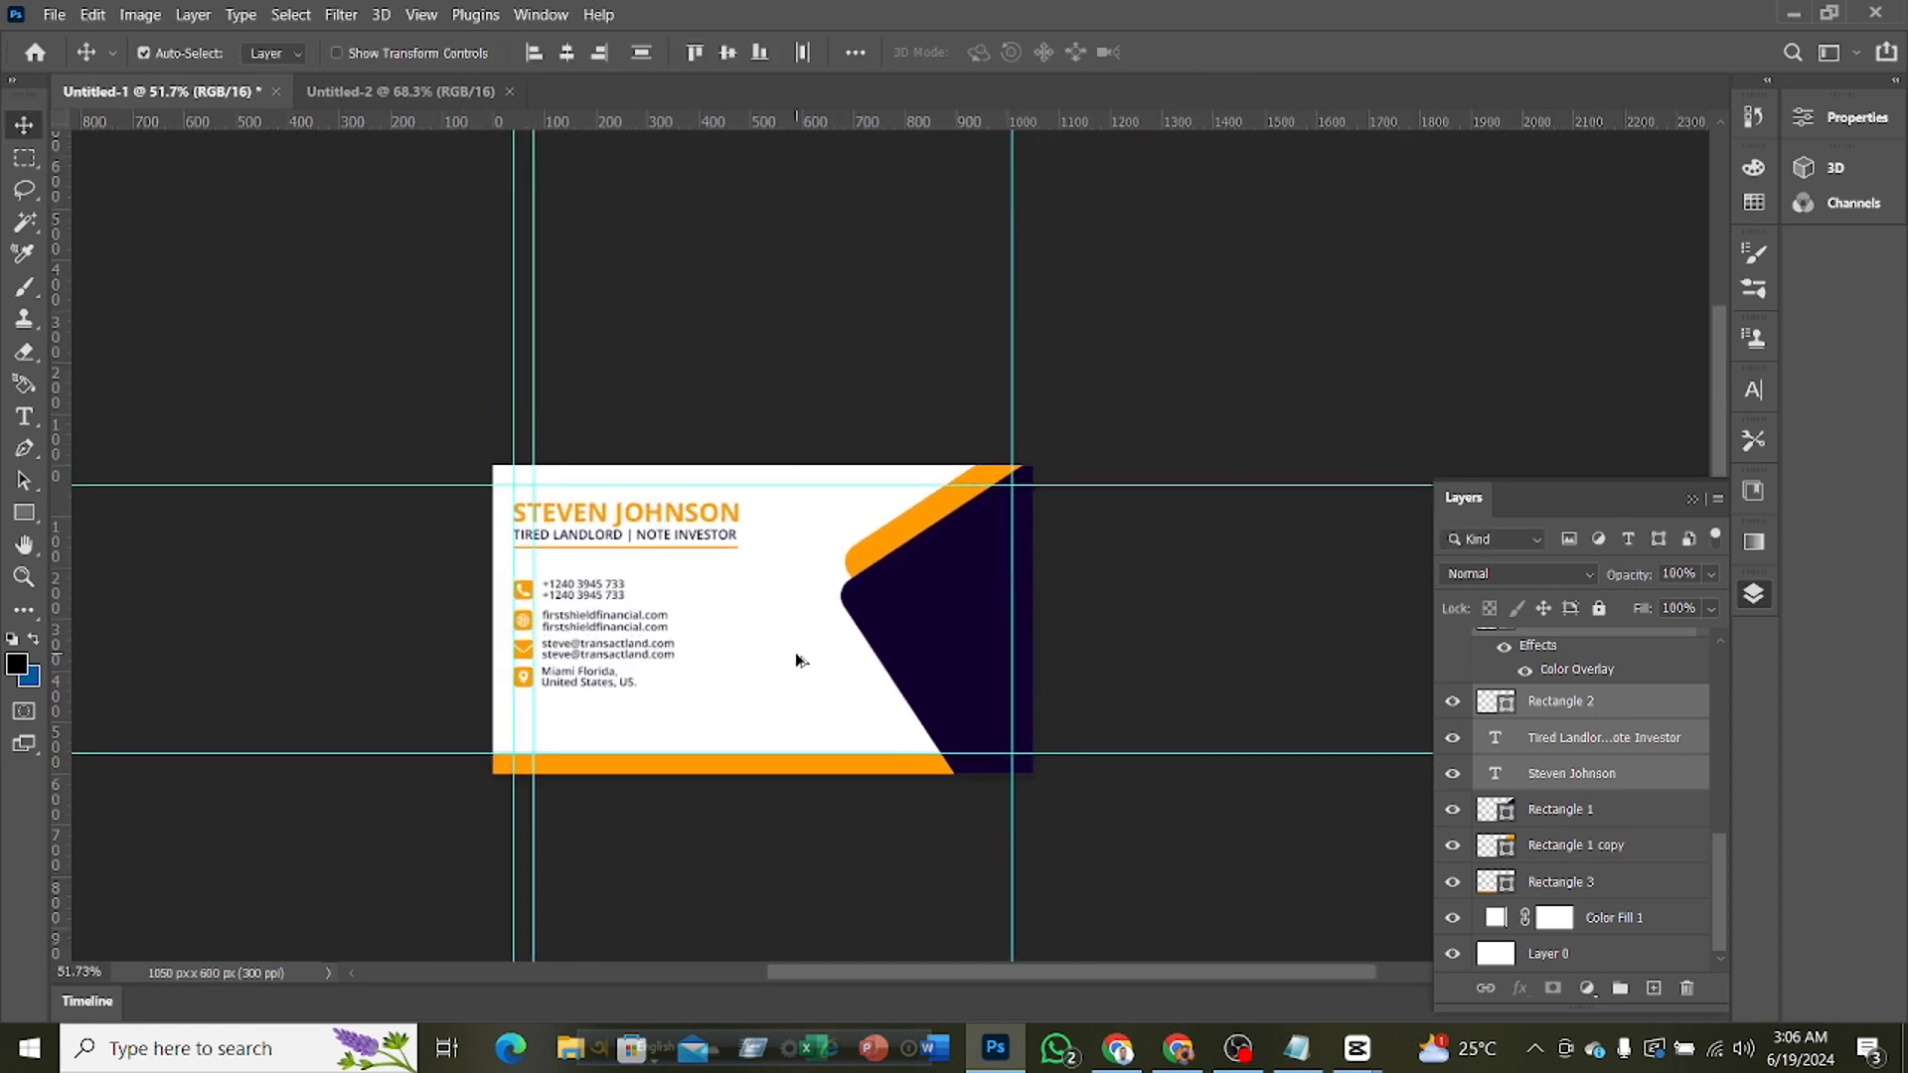
pyautogui.scroll(-2, 800, 661)
pyautogui.scroll(2, 798, 659)
pyautogui.scroll(2, 798, 660)
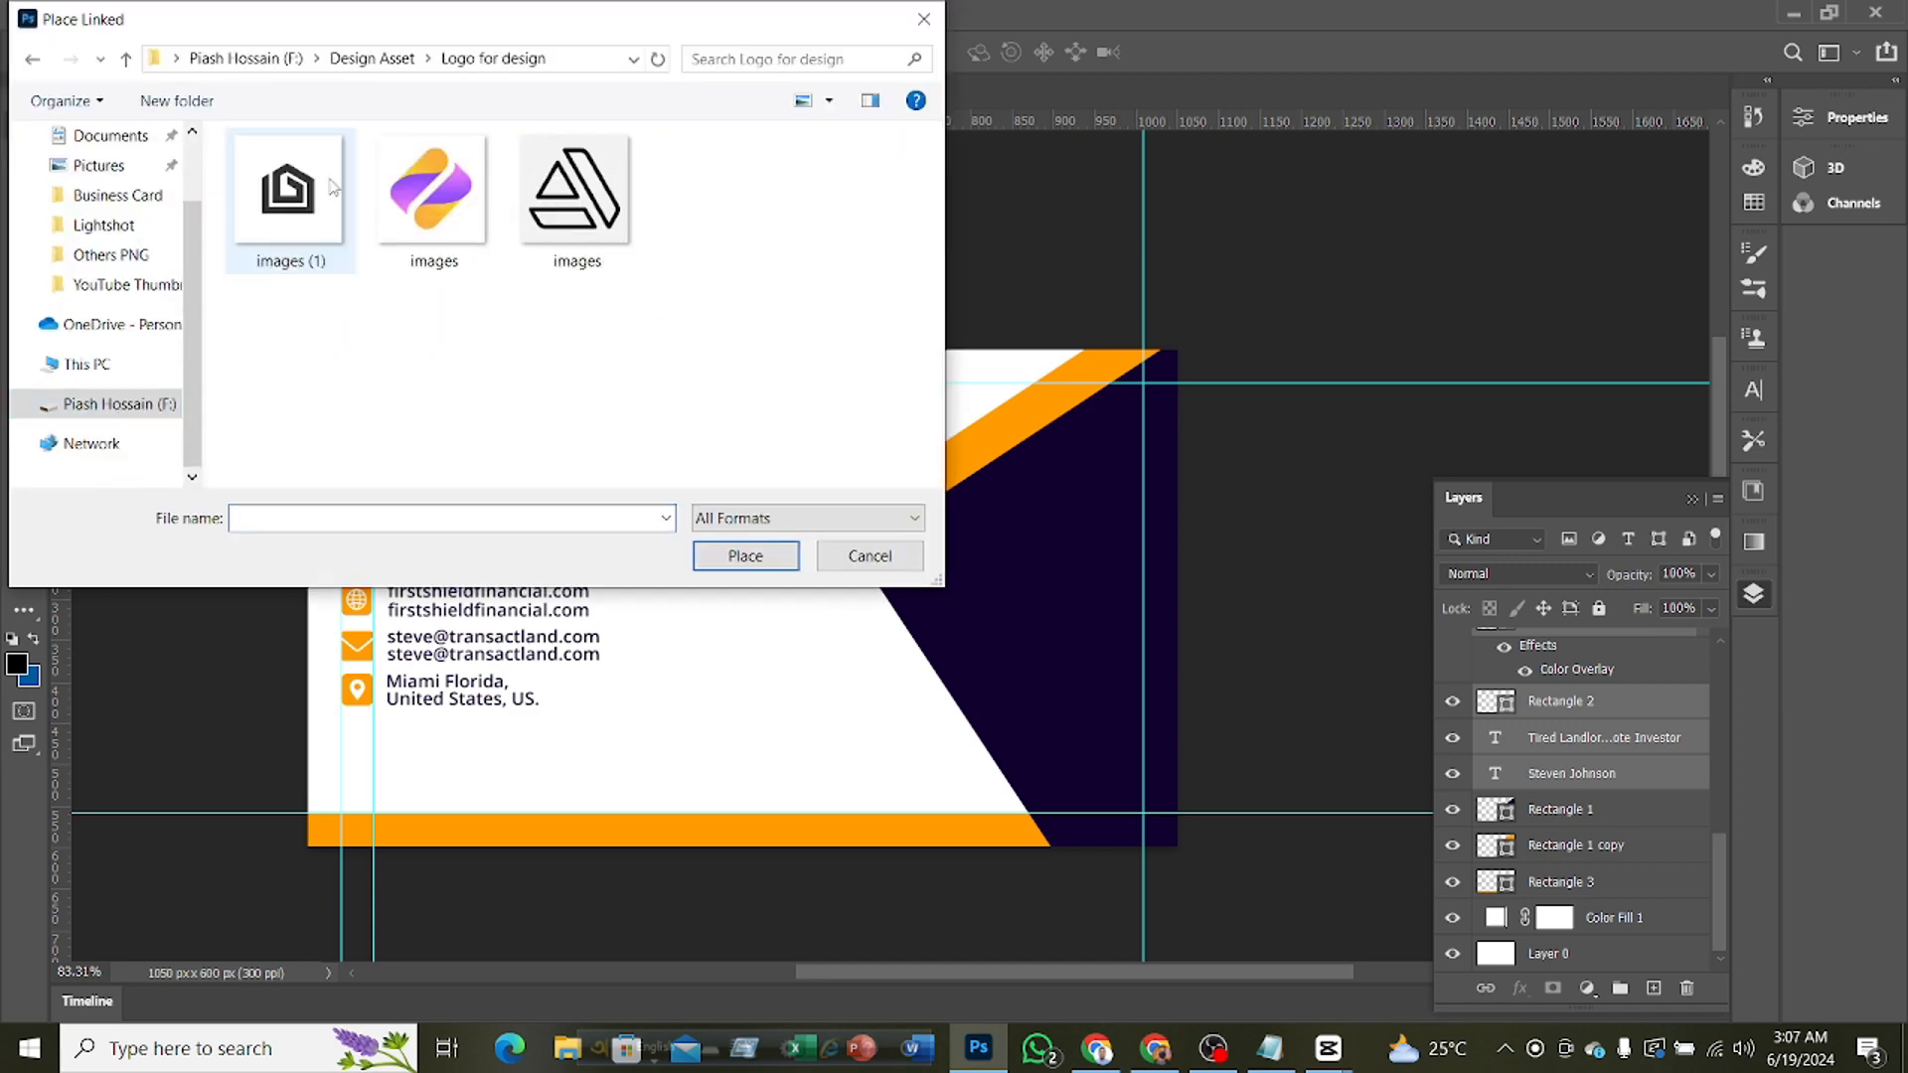
pyautogui.doubleClick(566, 212)
pyautogui.moveTo(852, 554); pyautogui.dragTo(1056, 527)
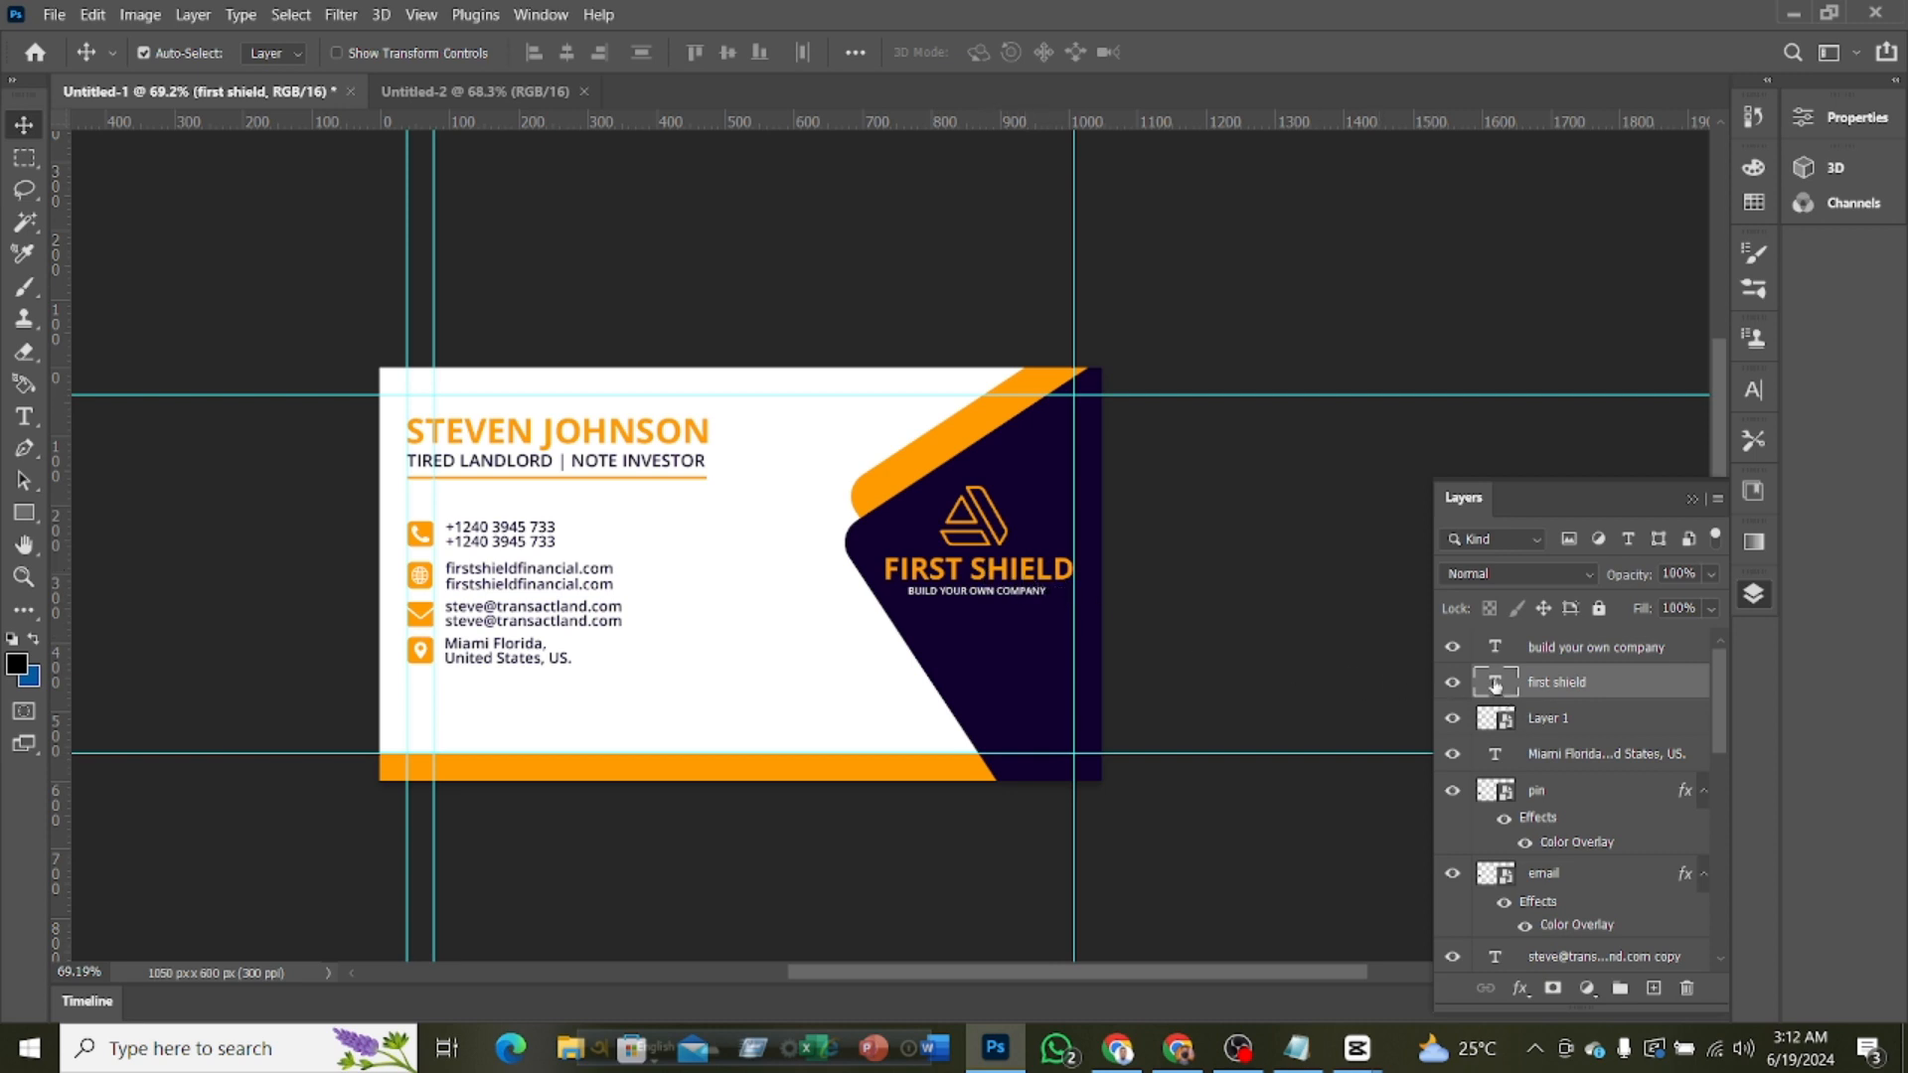
# Apply a white Color Overlay to the logo symbol on Layer 1
pyautogui.click(1522, 718)
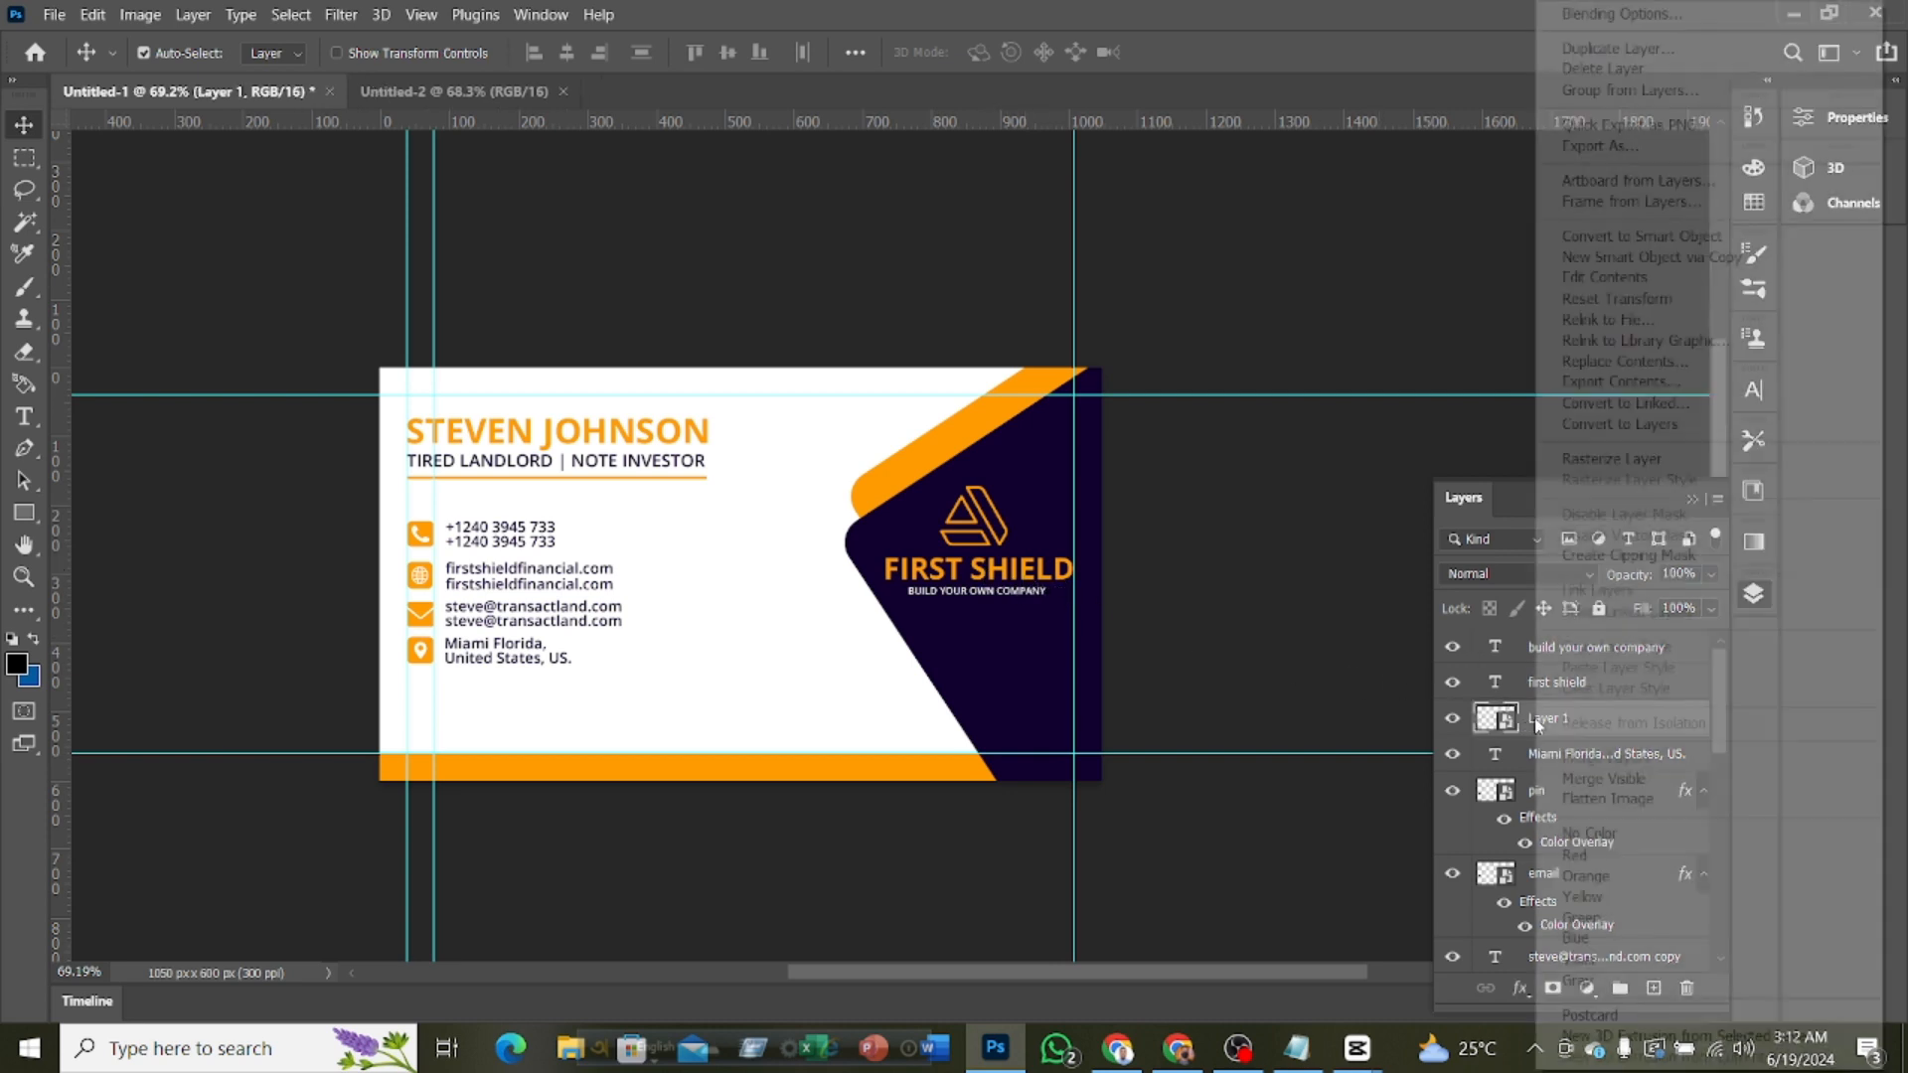
pyautogui.rightClick(1521, 718)
pyautogui.click(1610, 14)
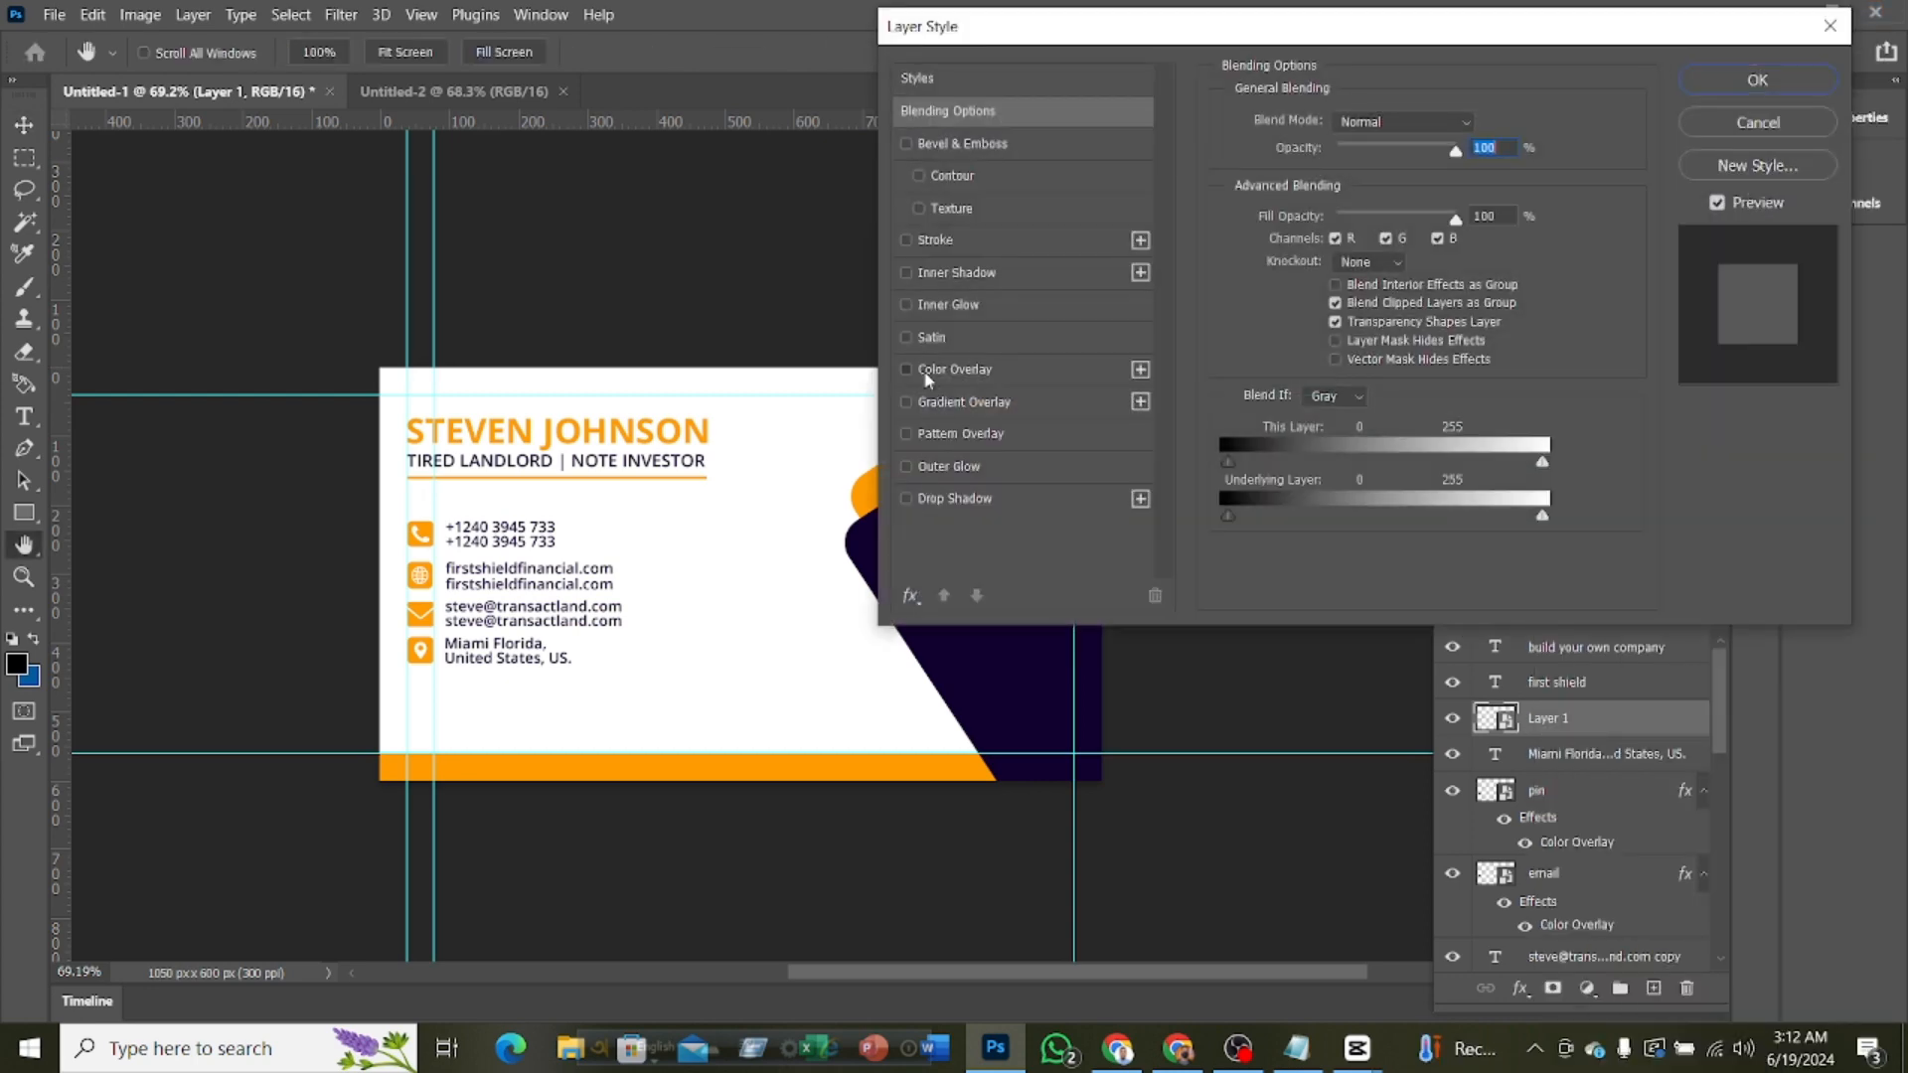
pyautogui.click(934, 369)
pyautogui.click(1483, 130)
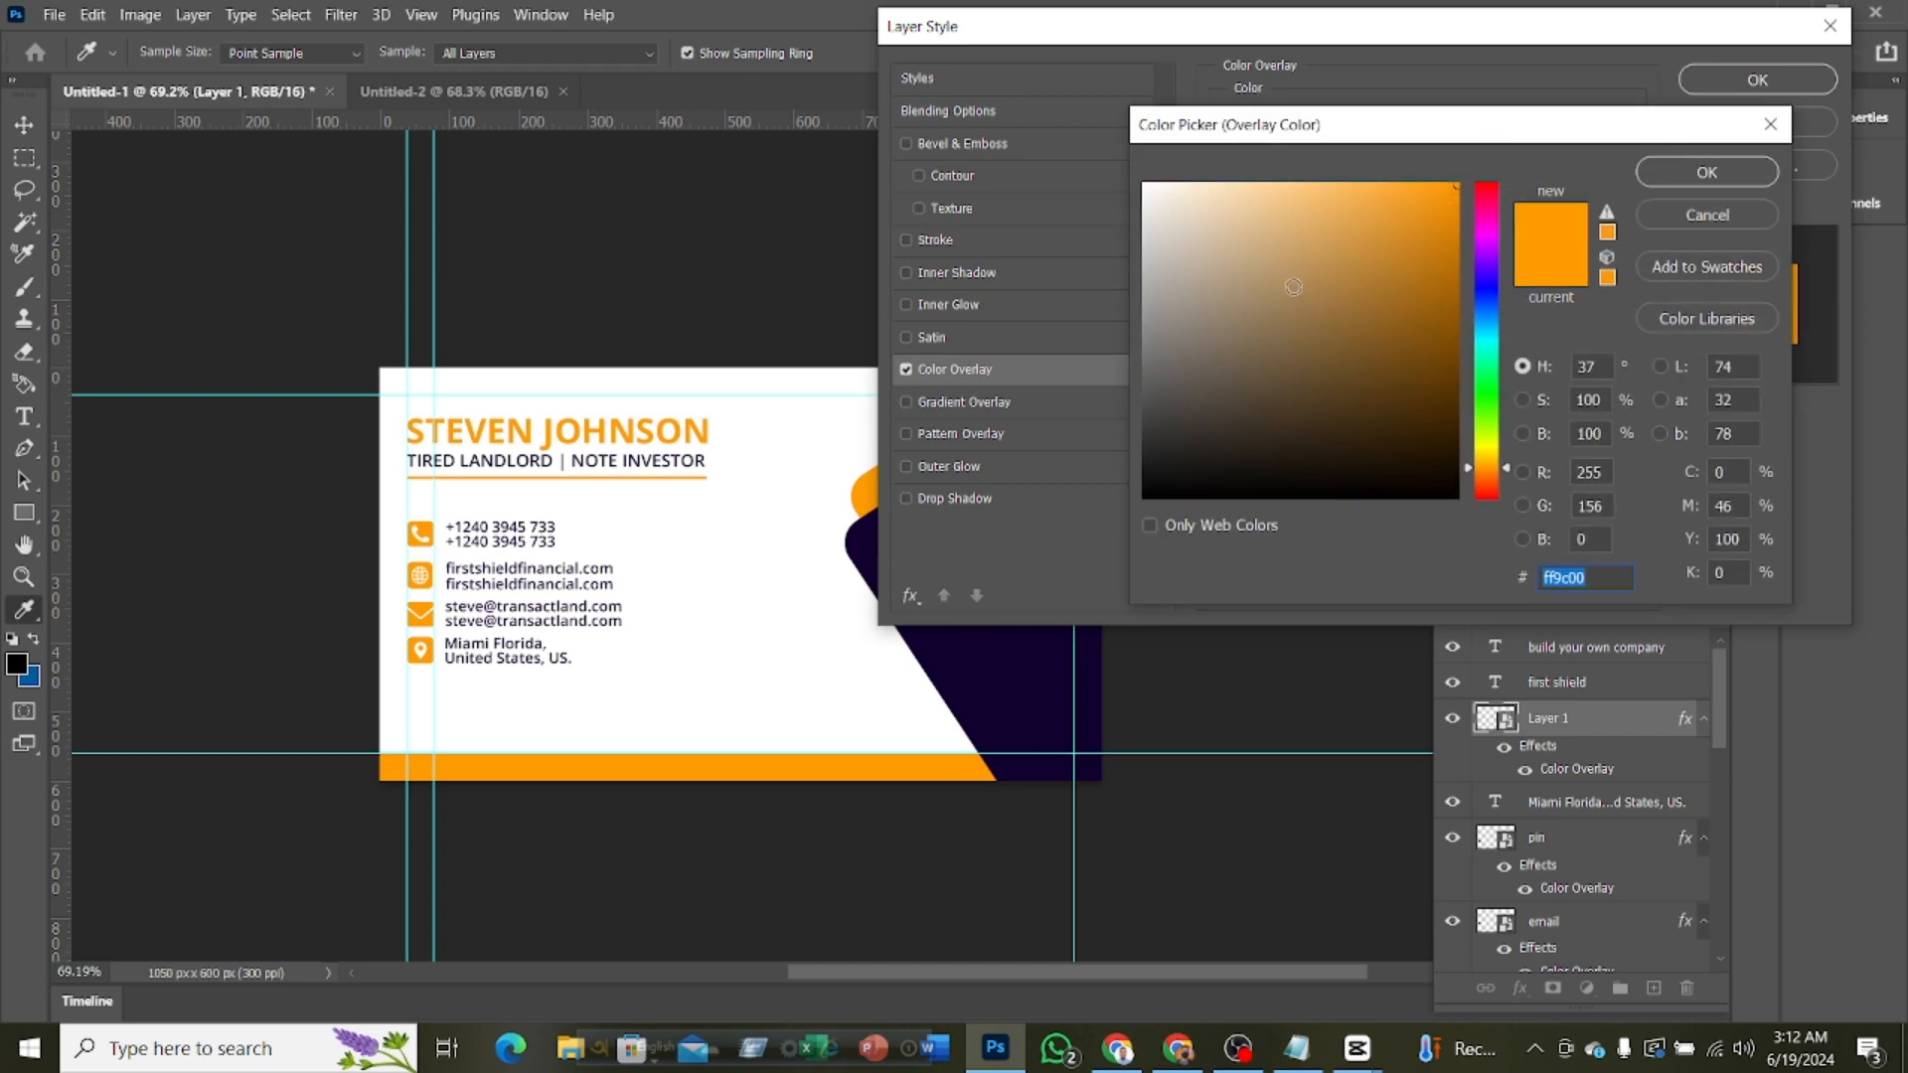
pyautogui.moveTo(1270, 287); pyautogui.dragTo(1082, 149)
pyautogui.click(1676, 175)
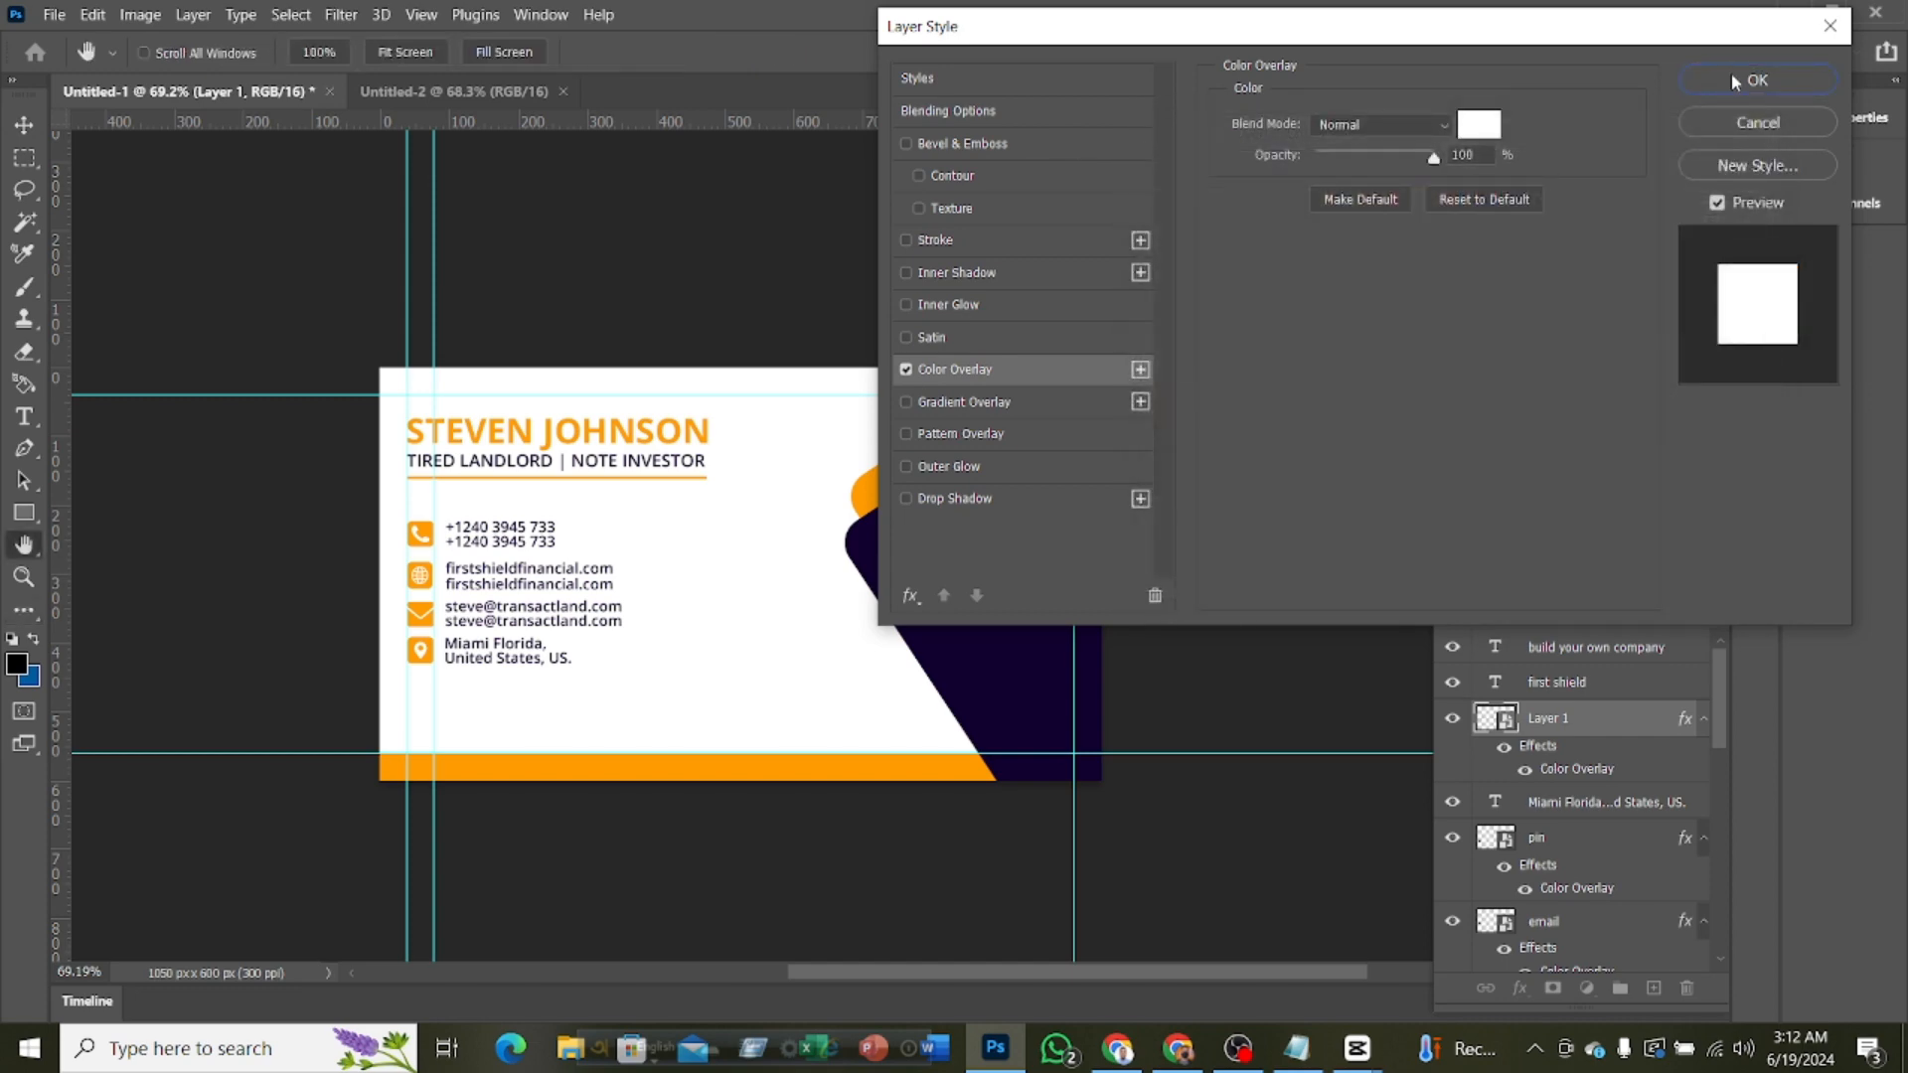
pyautogui.click(1749, 79)
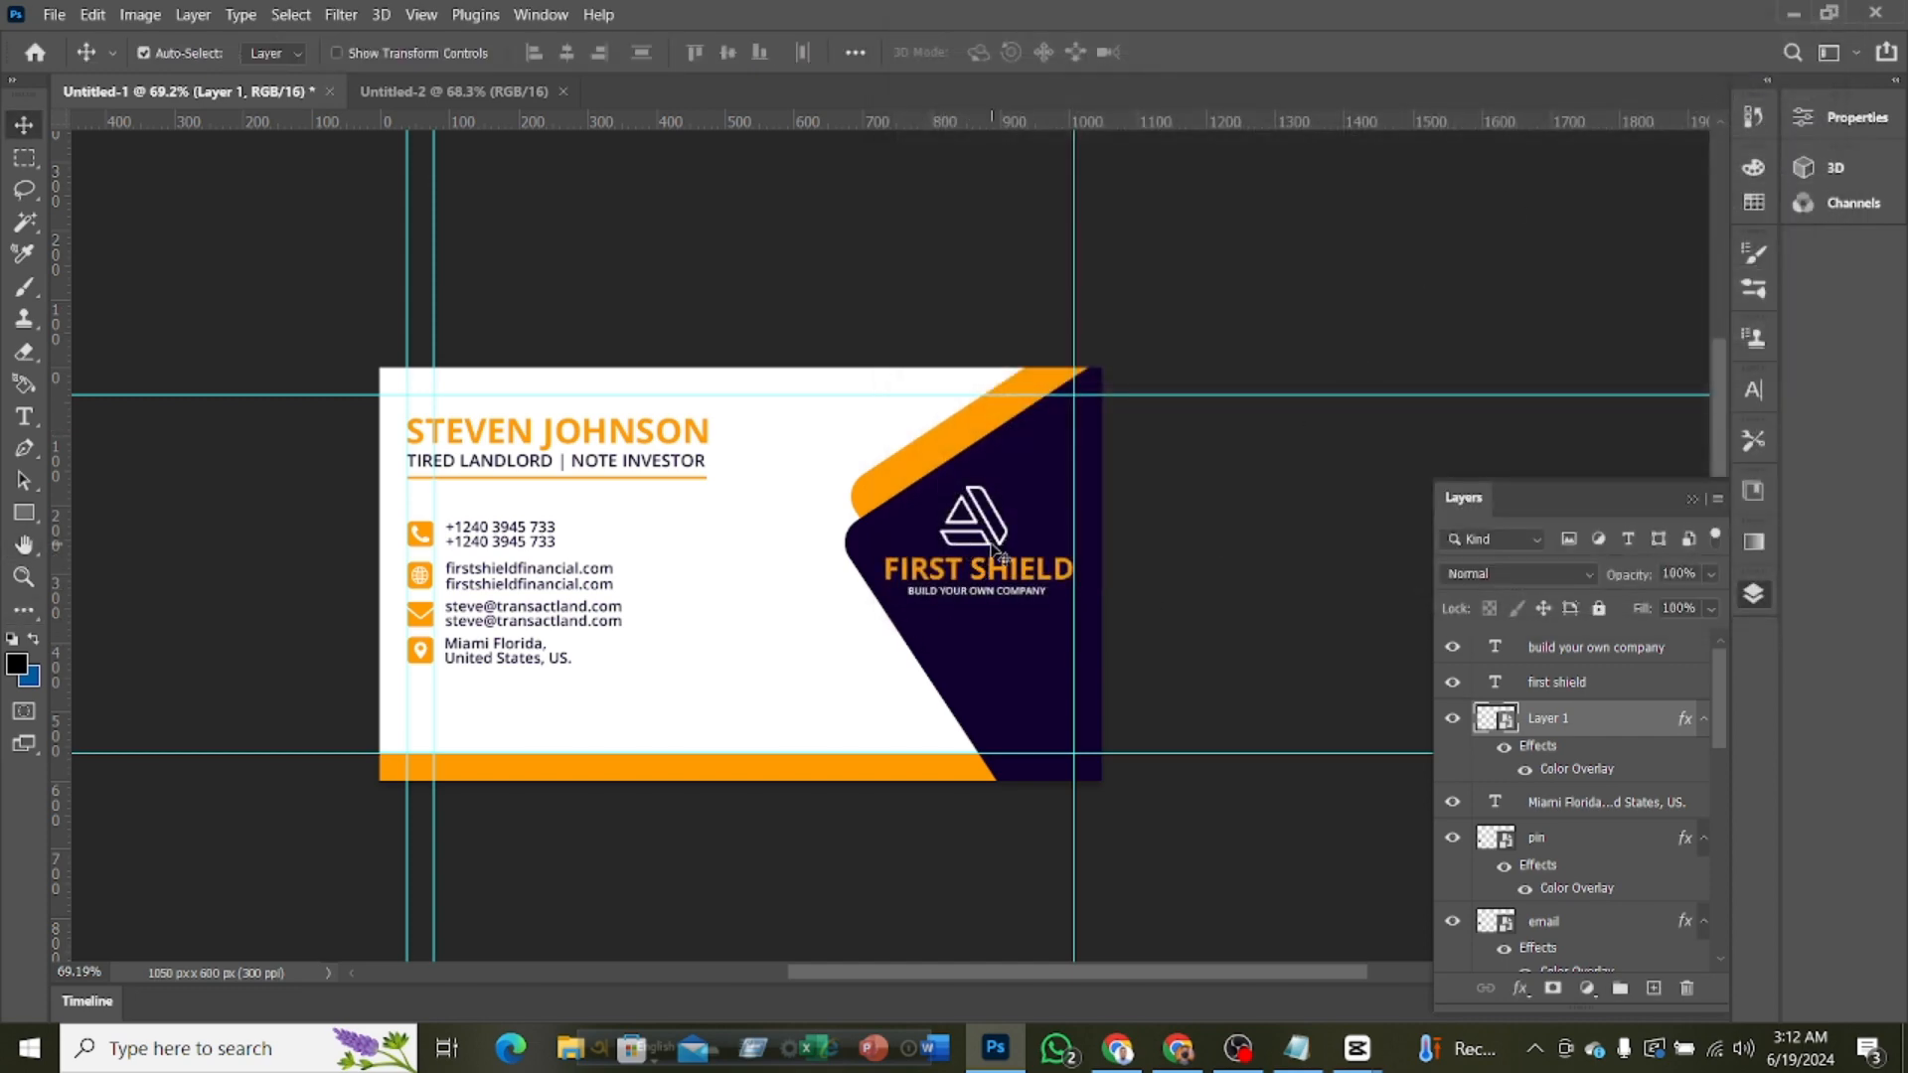
# Change the FIRST SHIELD text color to white (ffffff) and commit the text edit
pyautogui.scroll(-2, 1236, 585)
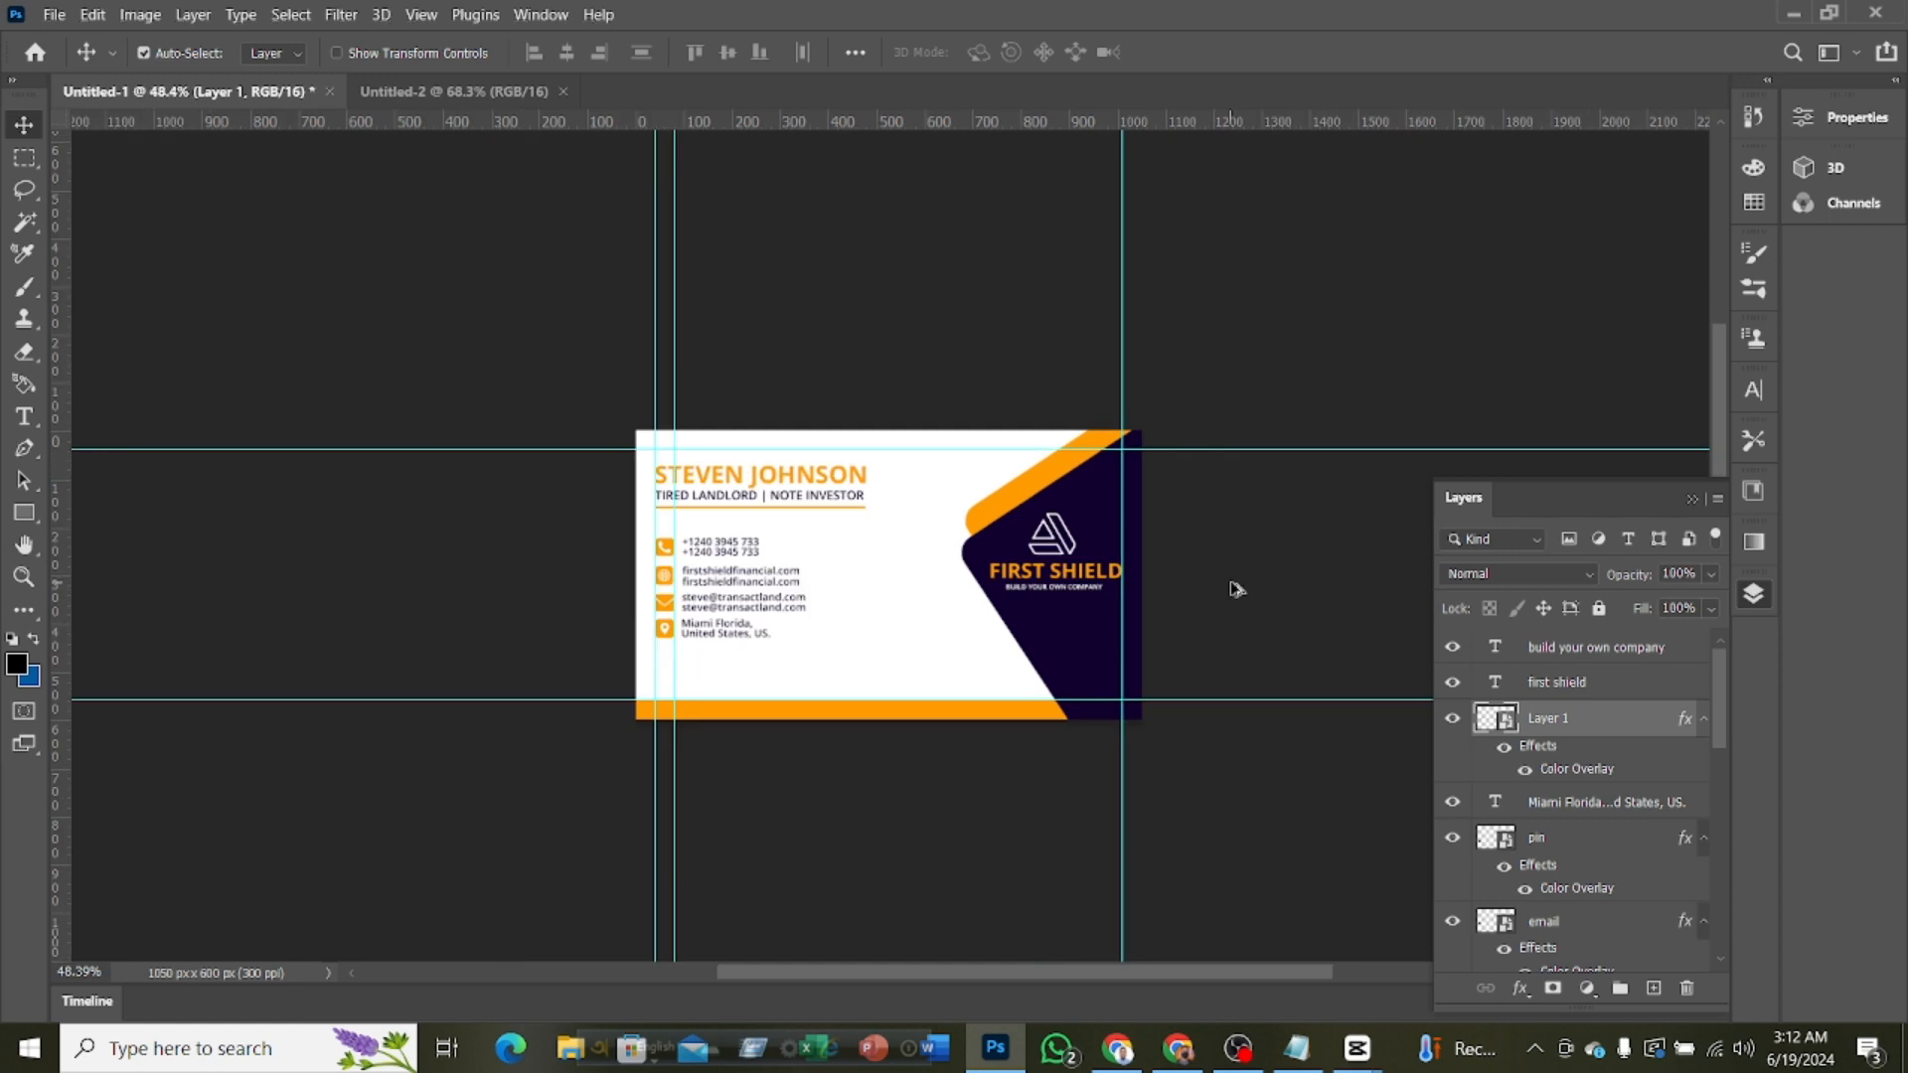
pyautogui.scroll(2, 1236, 589)
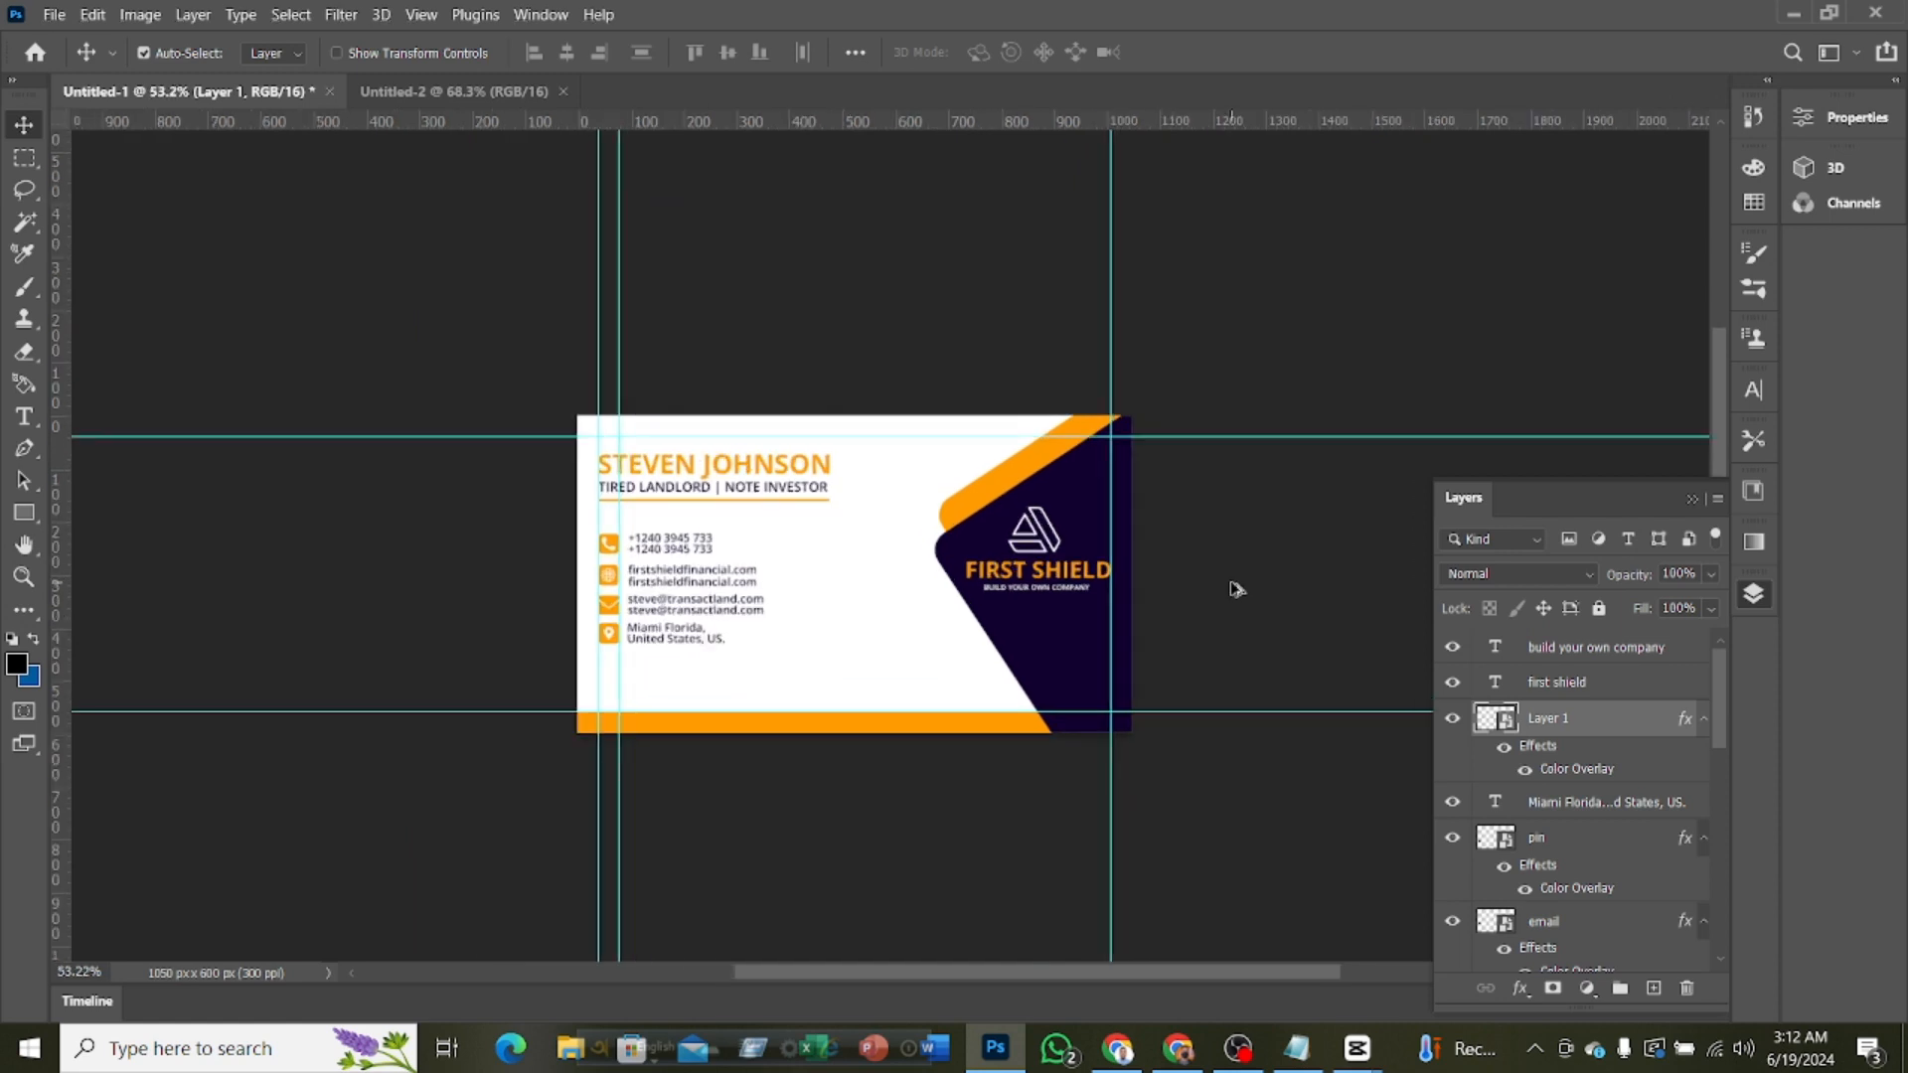
pyautogui.doubleClick(1496, 684)
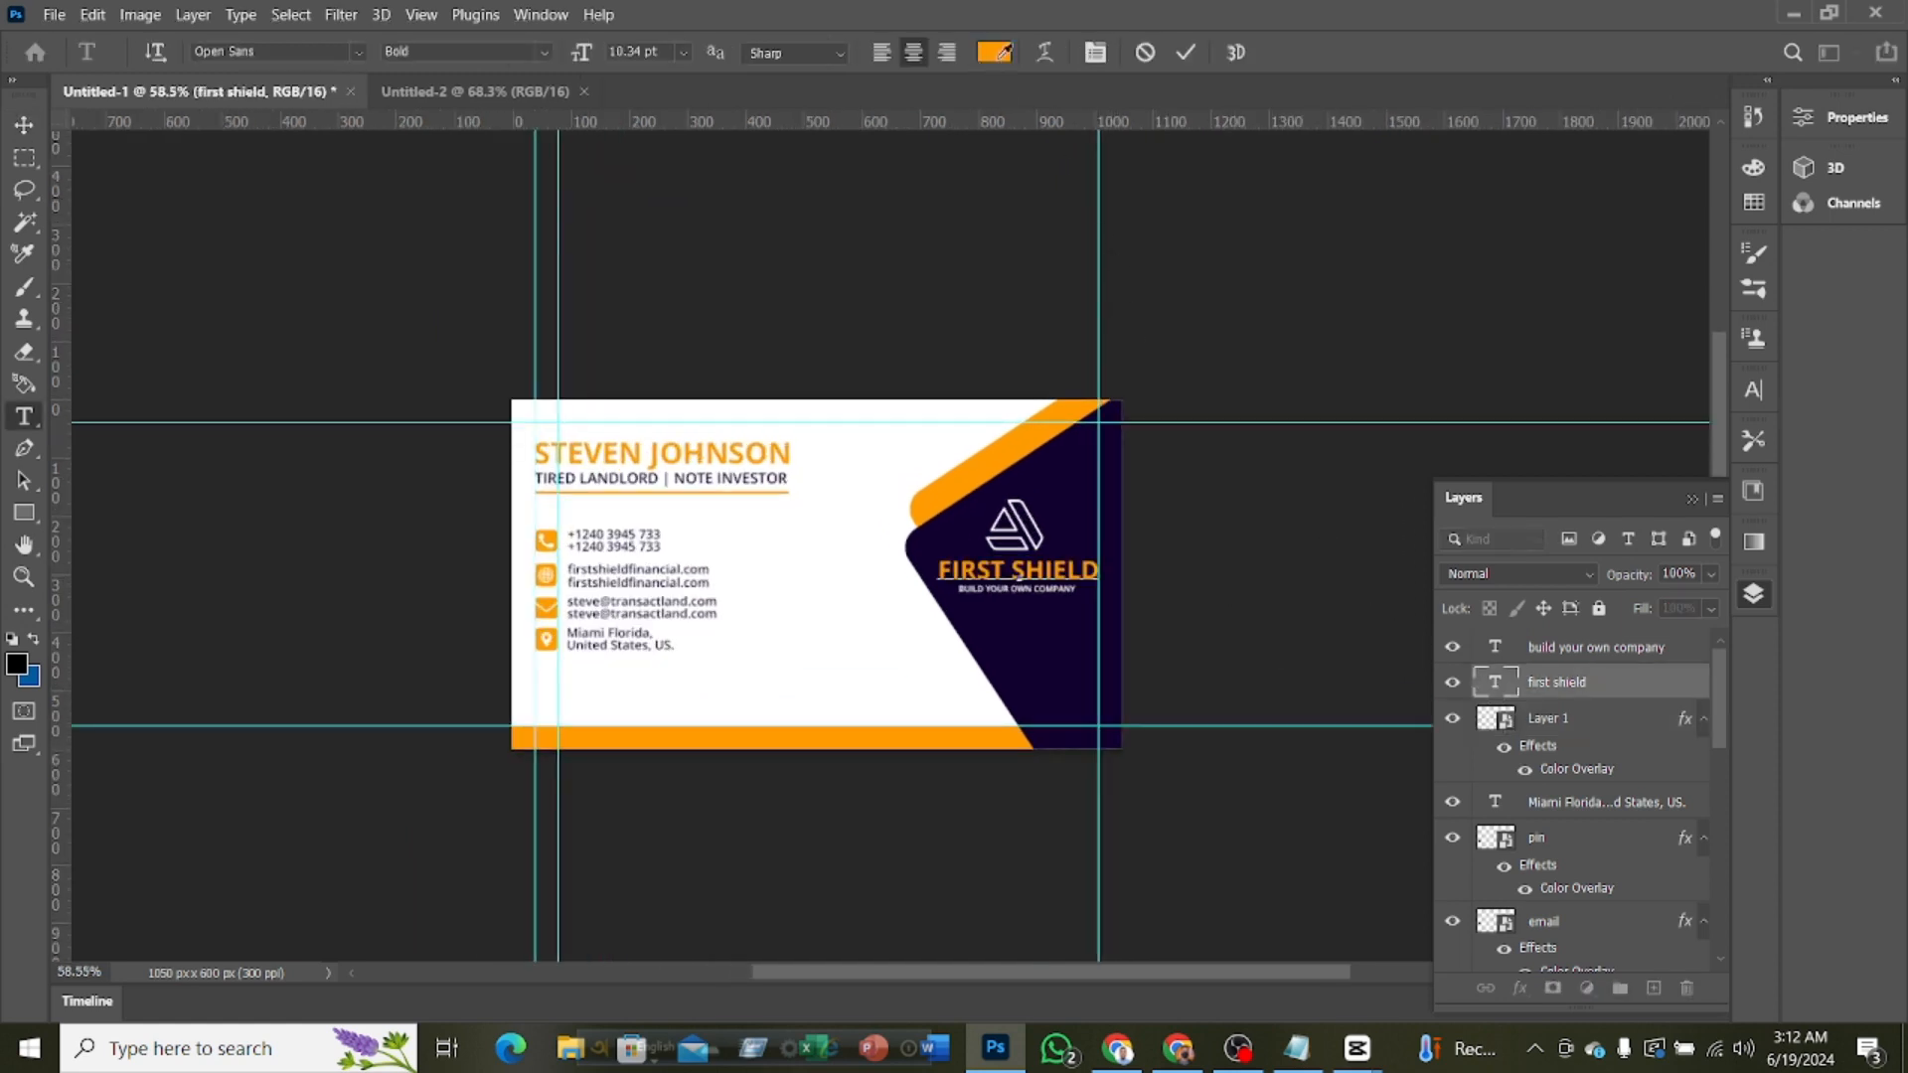
pyautogui.click(993, 52)
pyautogui.click(987, 413)
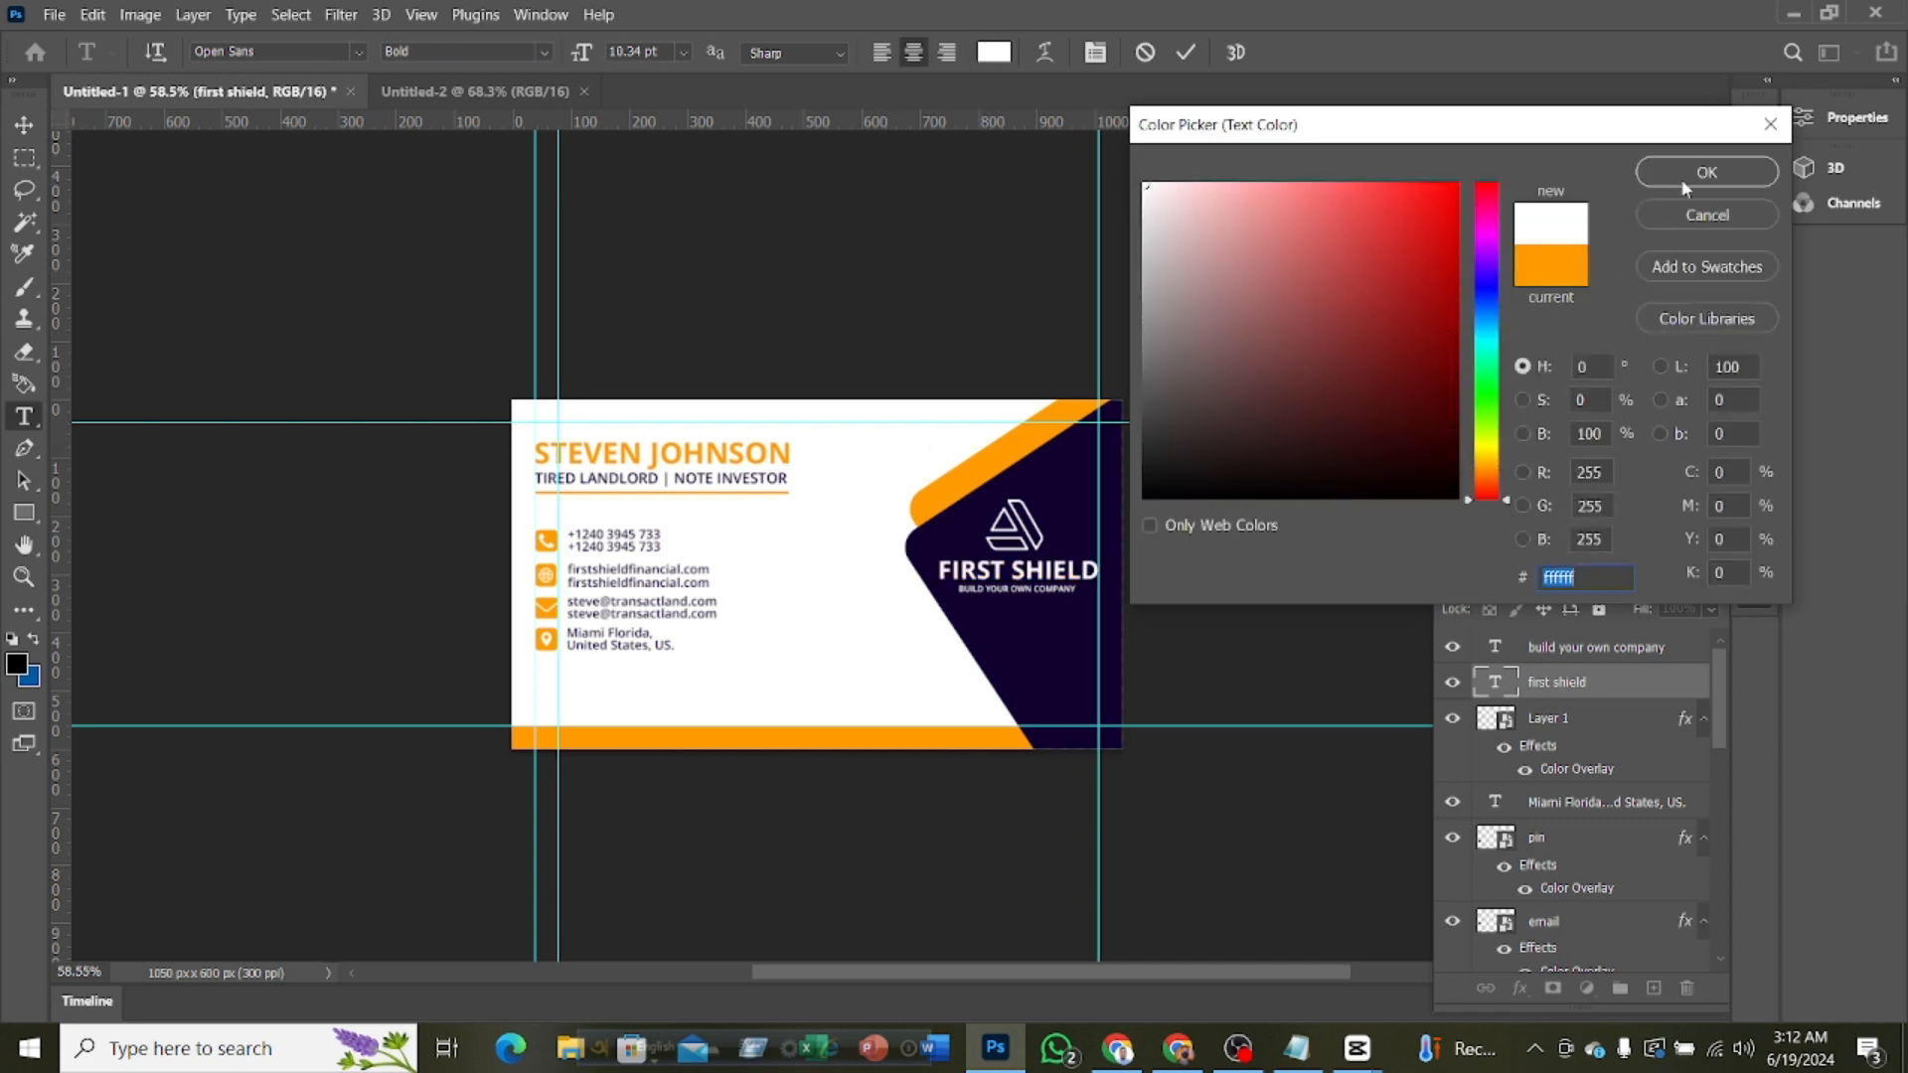
pyautogui.click(1707, 172)
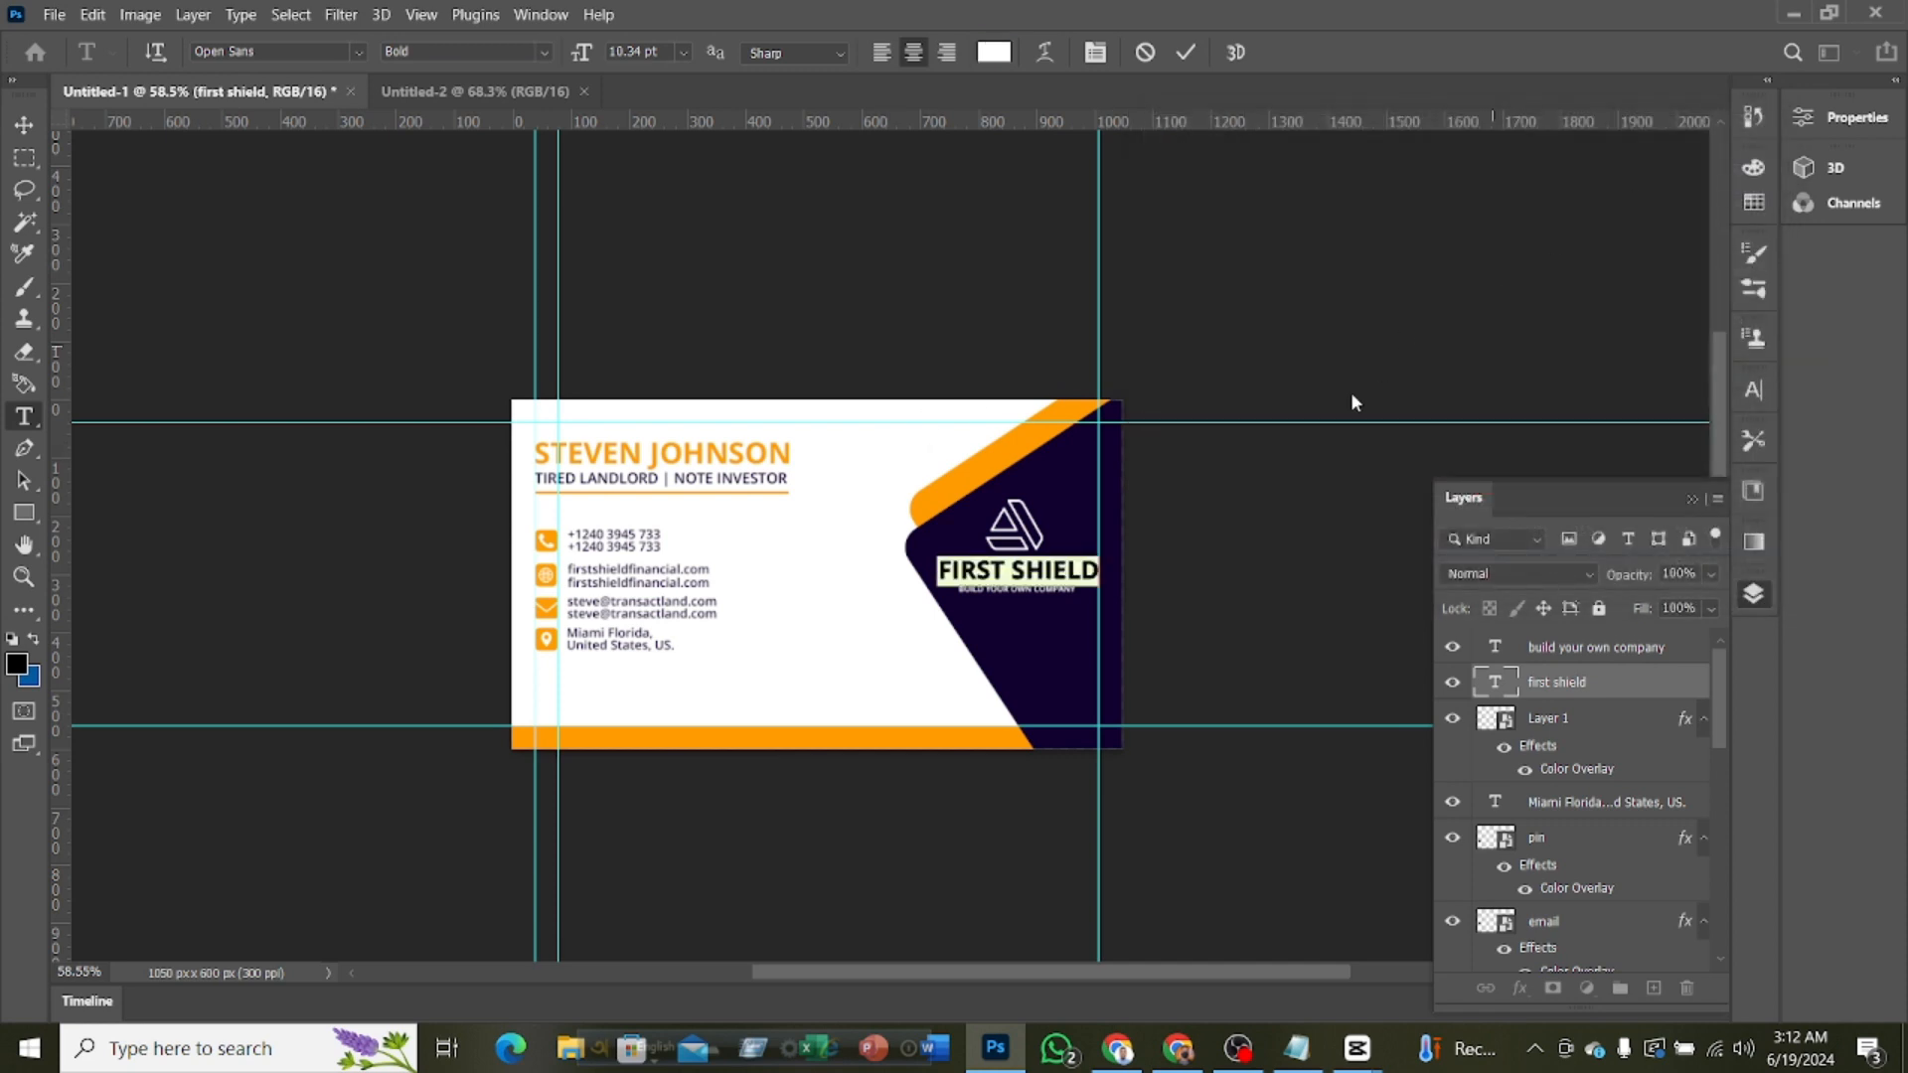
pyautogui.click(1186, 52)
pyautogui.press('v')
pyautogui.scroll(2, 1230, 533)
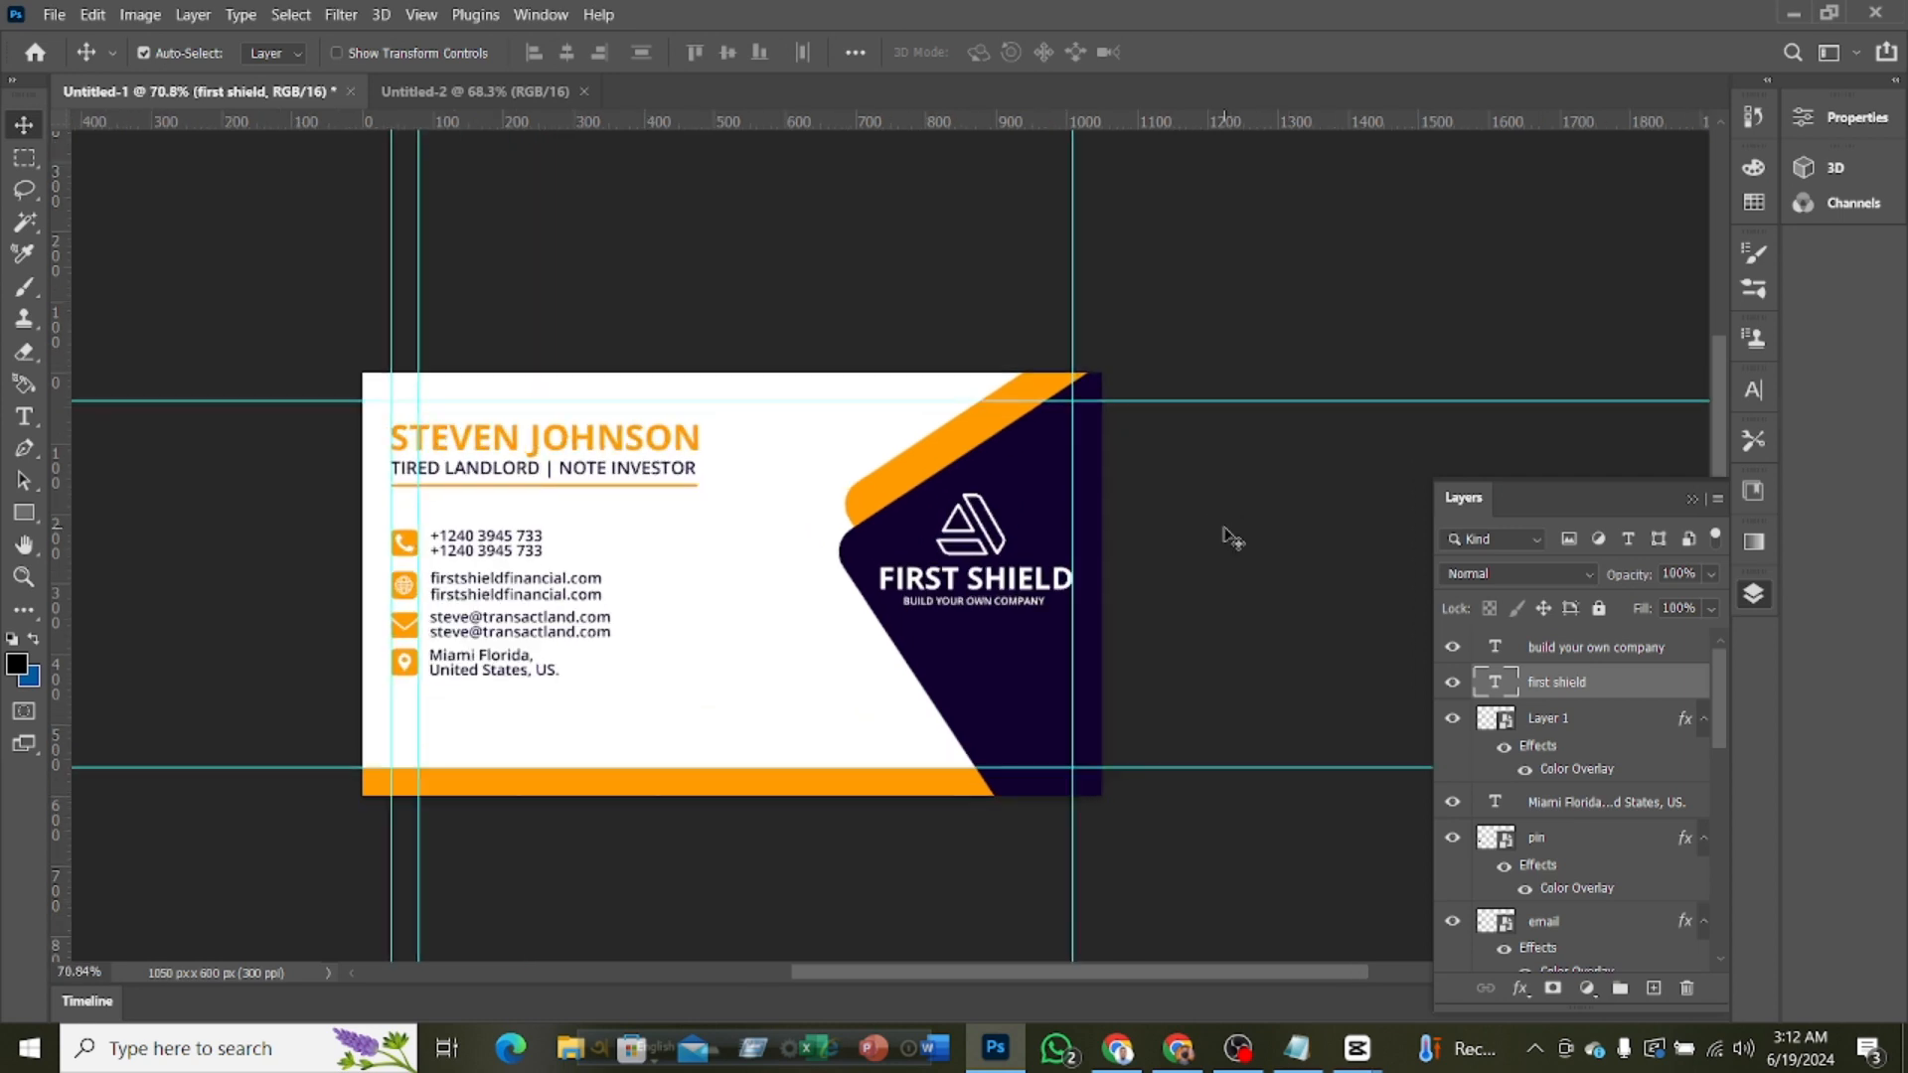
pyautogui.scroll(-2, 1229, 534)
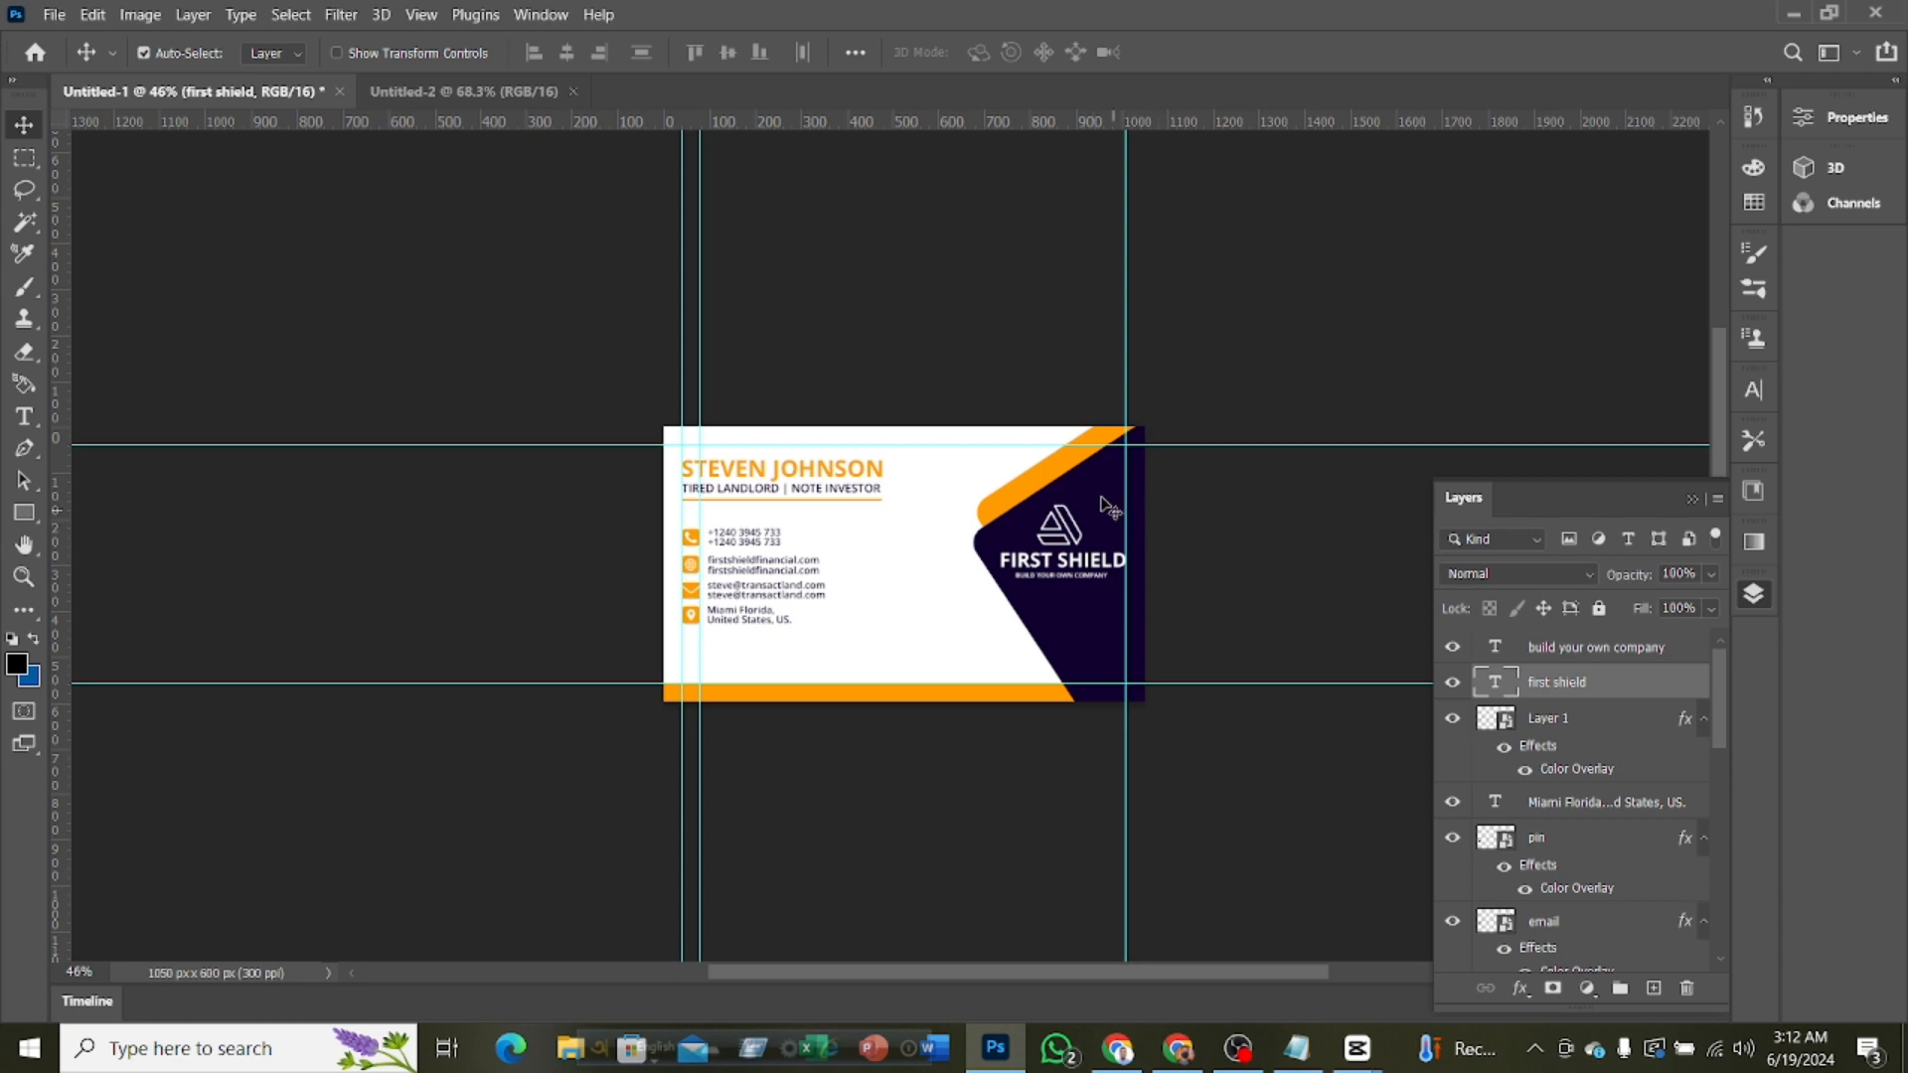
# Add a white Solid Color fill layer to the Untitled-2 document
pyautogui.click(456, 92)
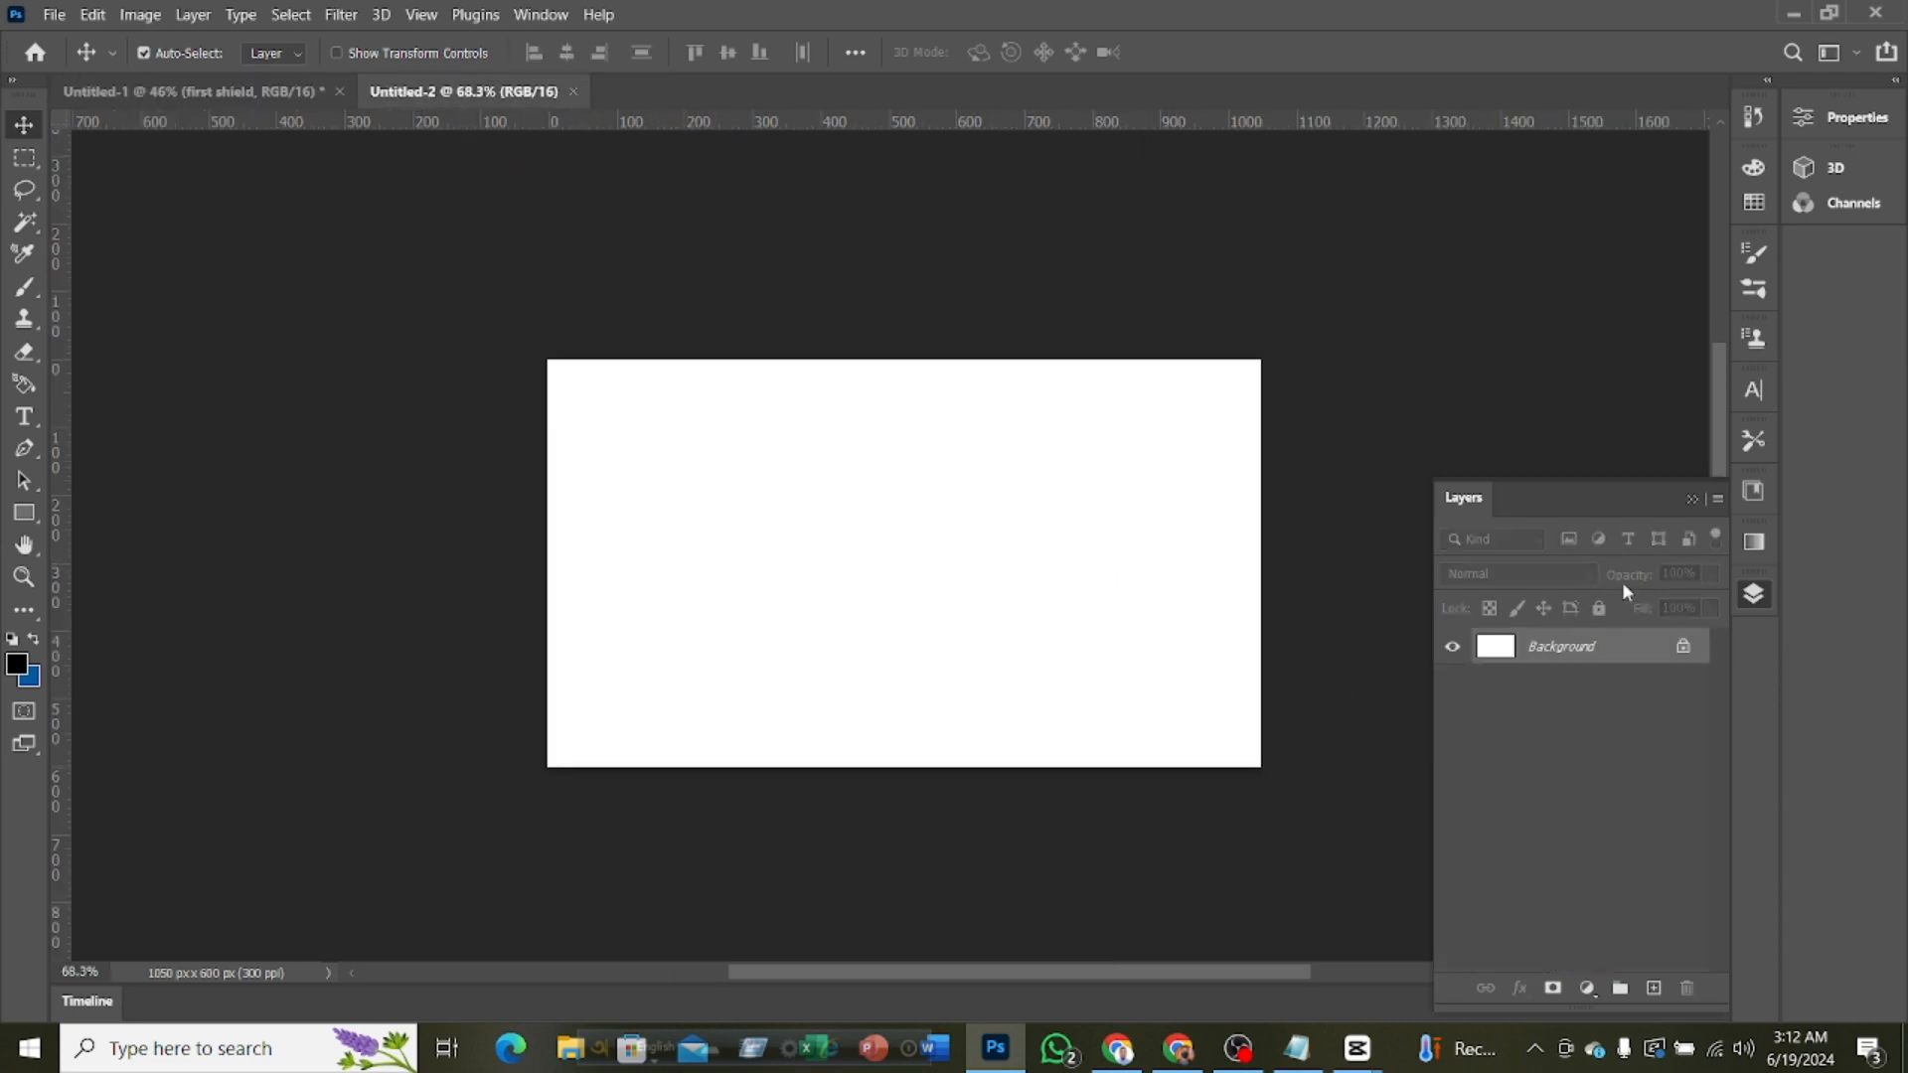
pyautogui.click(1598, 988)
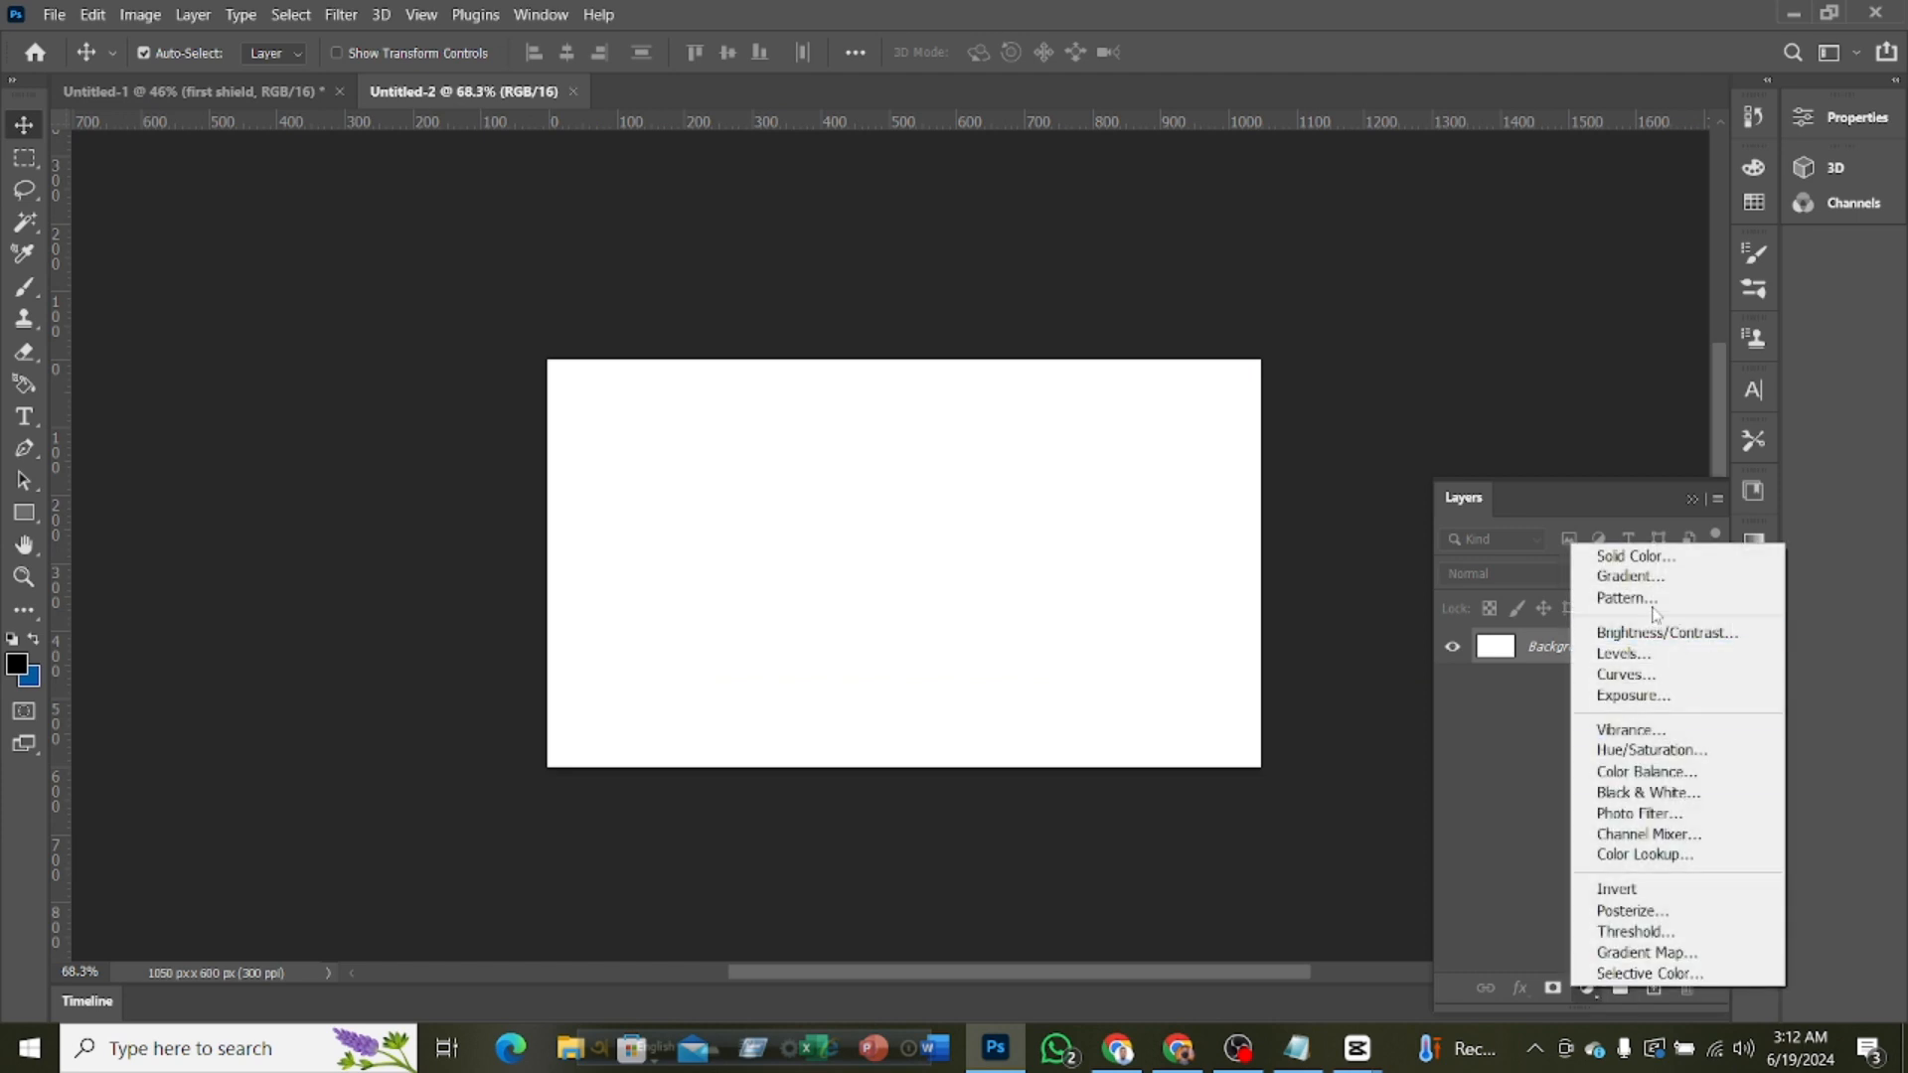
pyautogui.click(1640, 553)
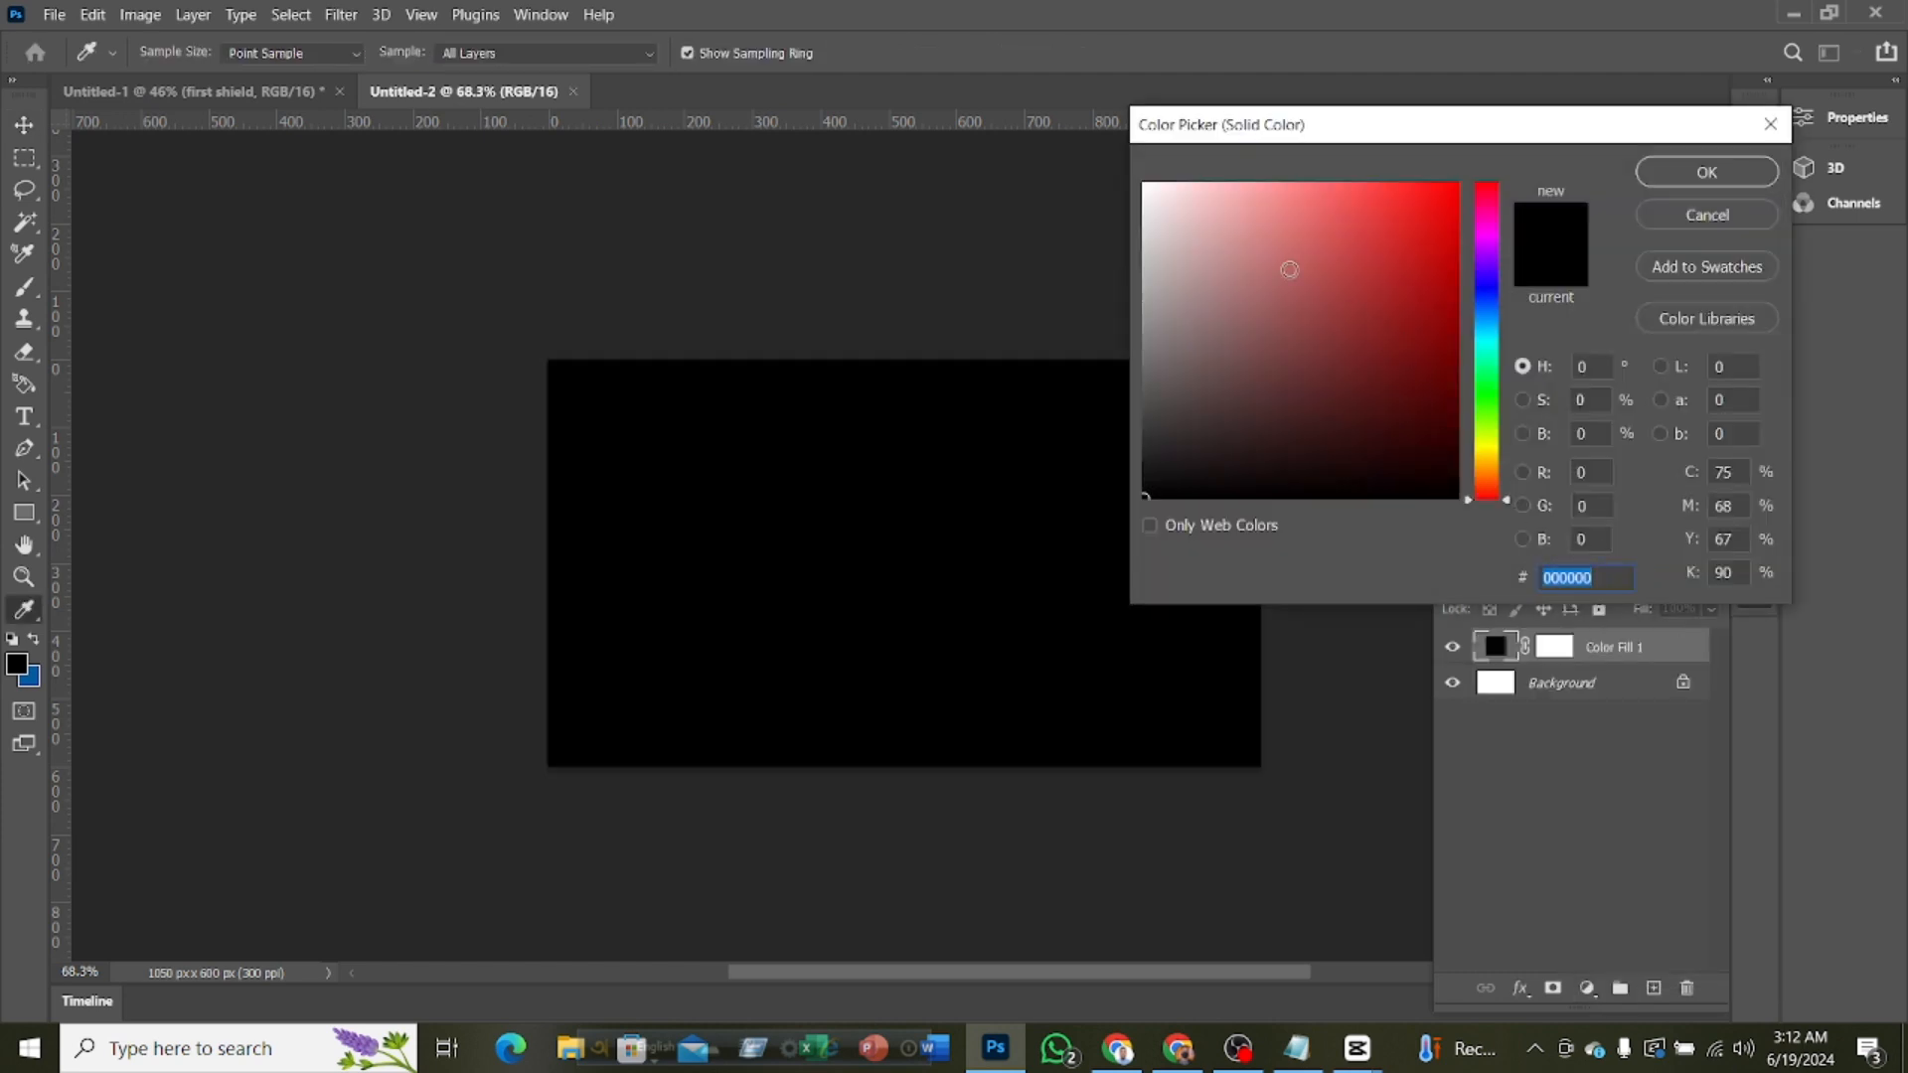
pyautogui.moveTo(1291, 265); pyautogui.dragTo(1073, 136)
pyautogui.click(1702, 172)
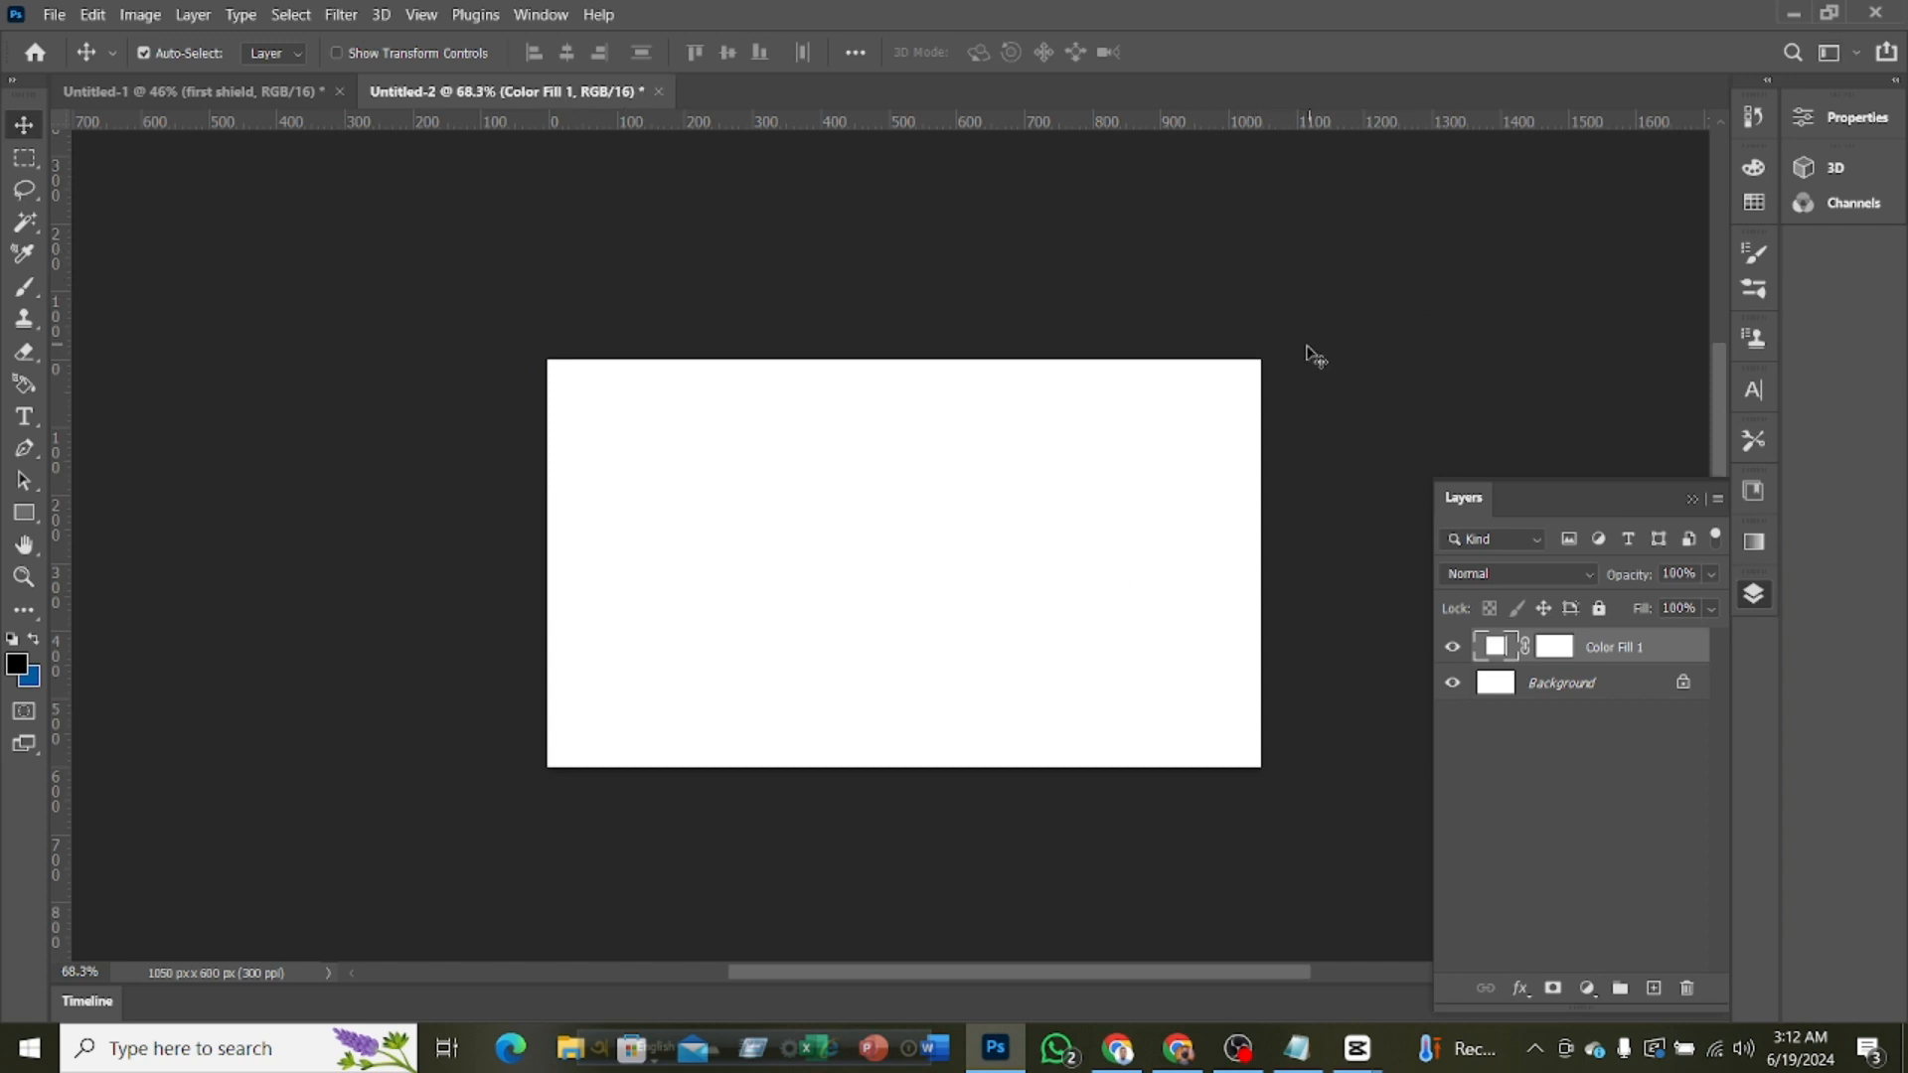
# Copy the Rectangle 1, Rectangle 1 copy and Rectangle 3 layers from Untitled-1 into Untitled-2
pyautogui.click(278, 98)
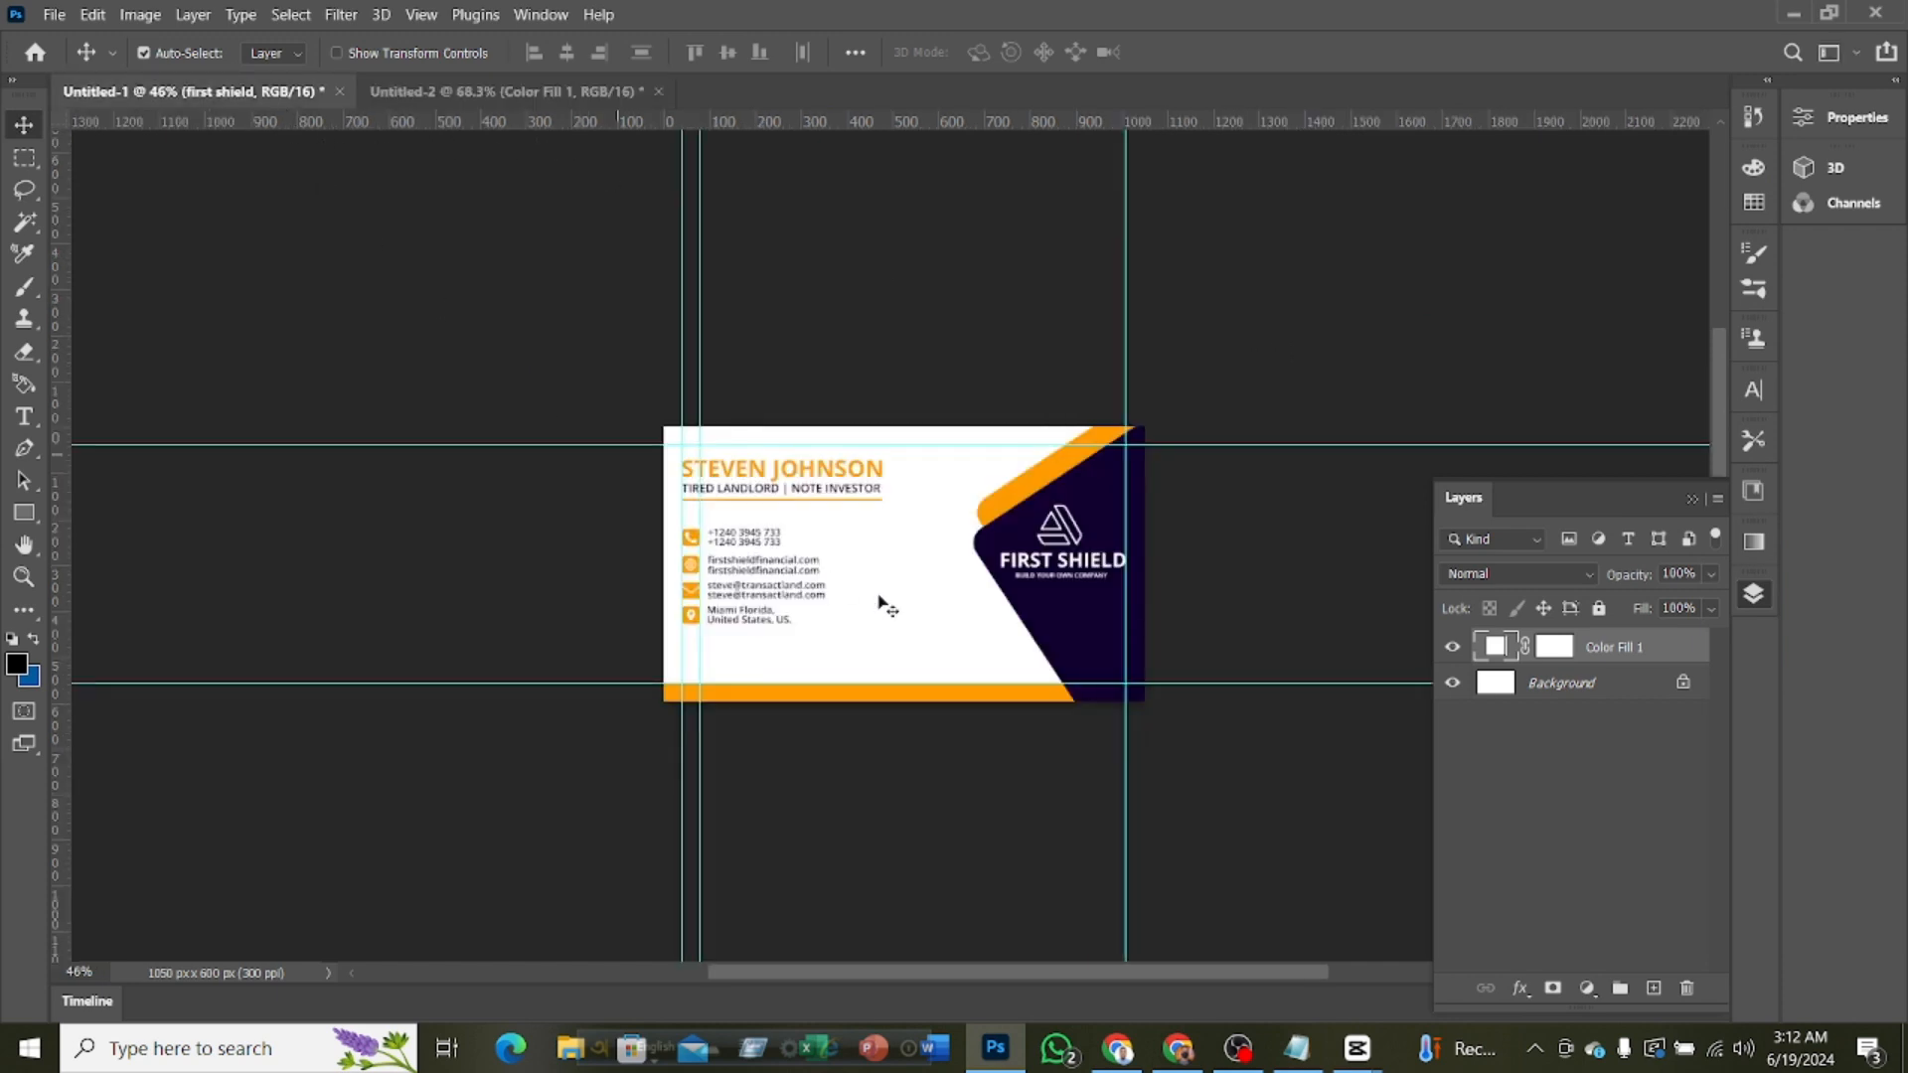
pyautogui.click(1021, 557)
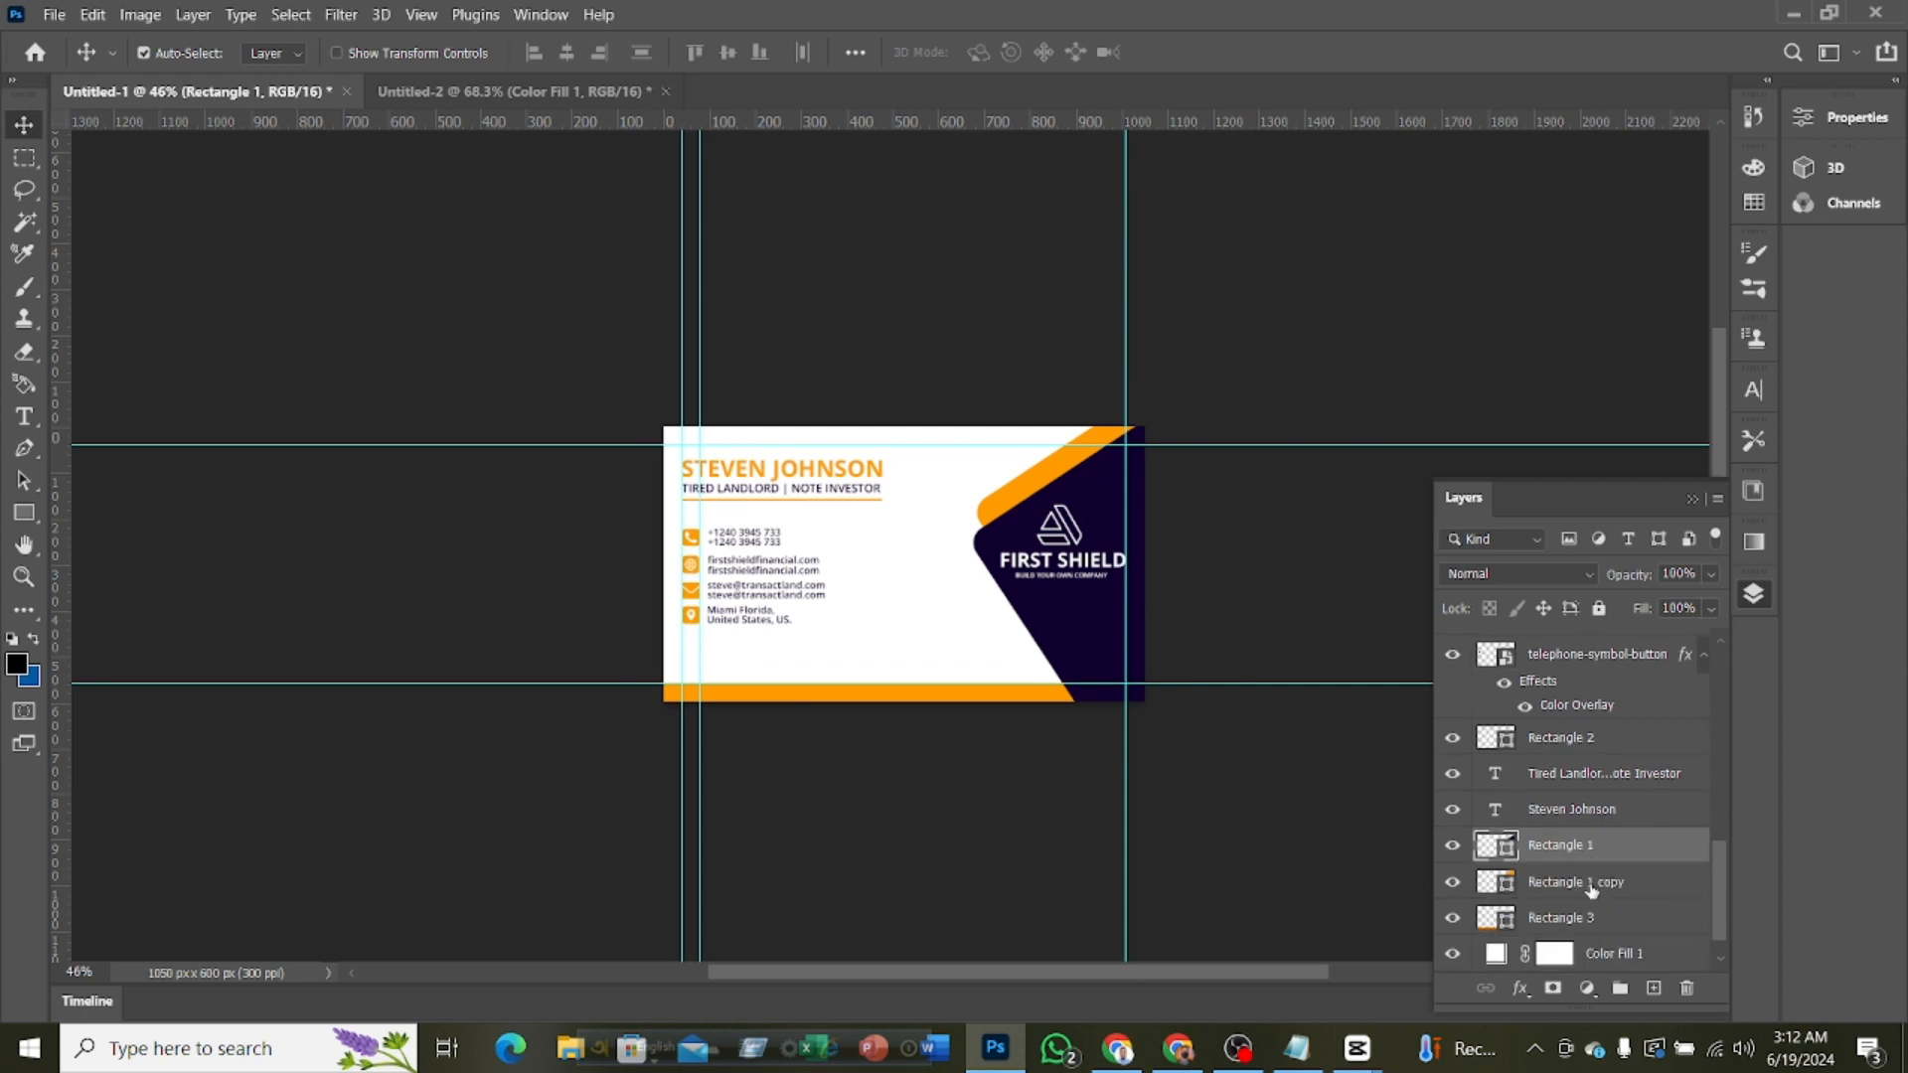
pyautogui.keyDown('ctrl'); pyautogui.click(1587, 882); pyautogui.keyUp('ctrl')
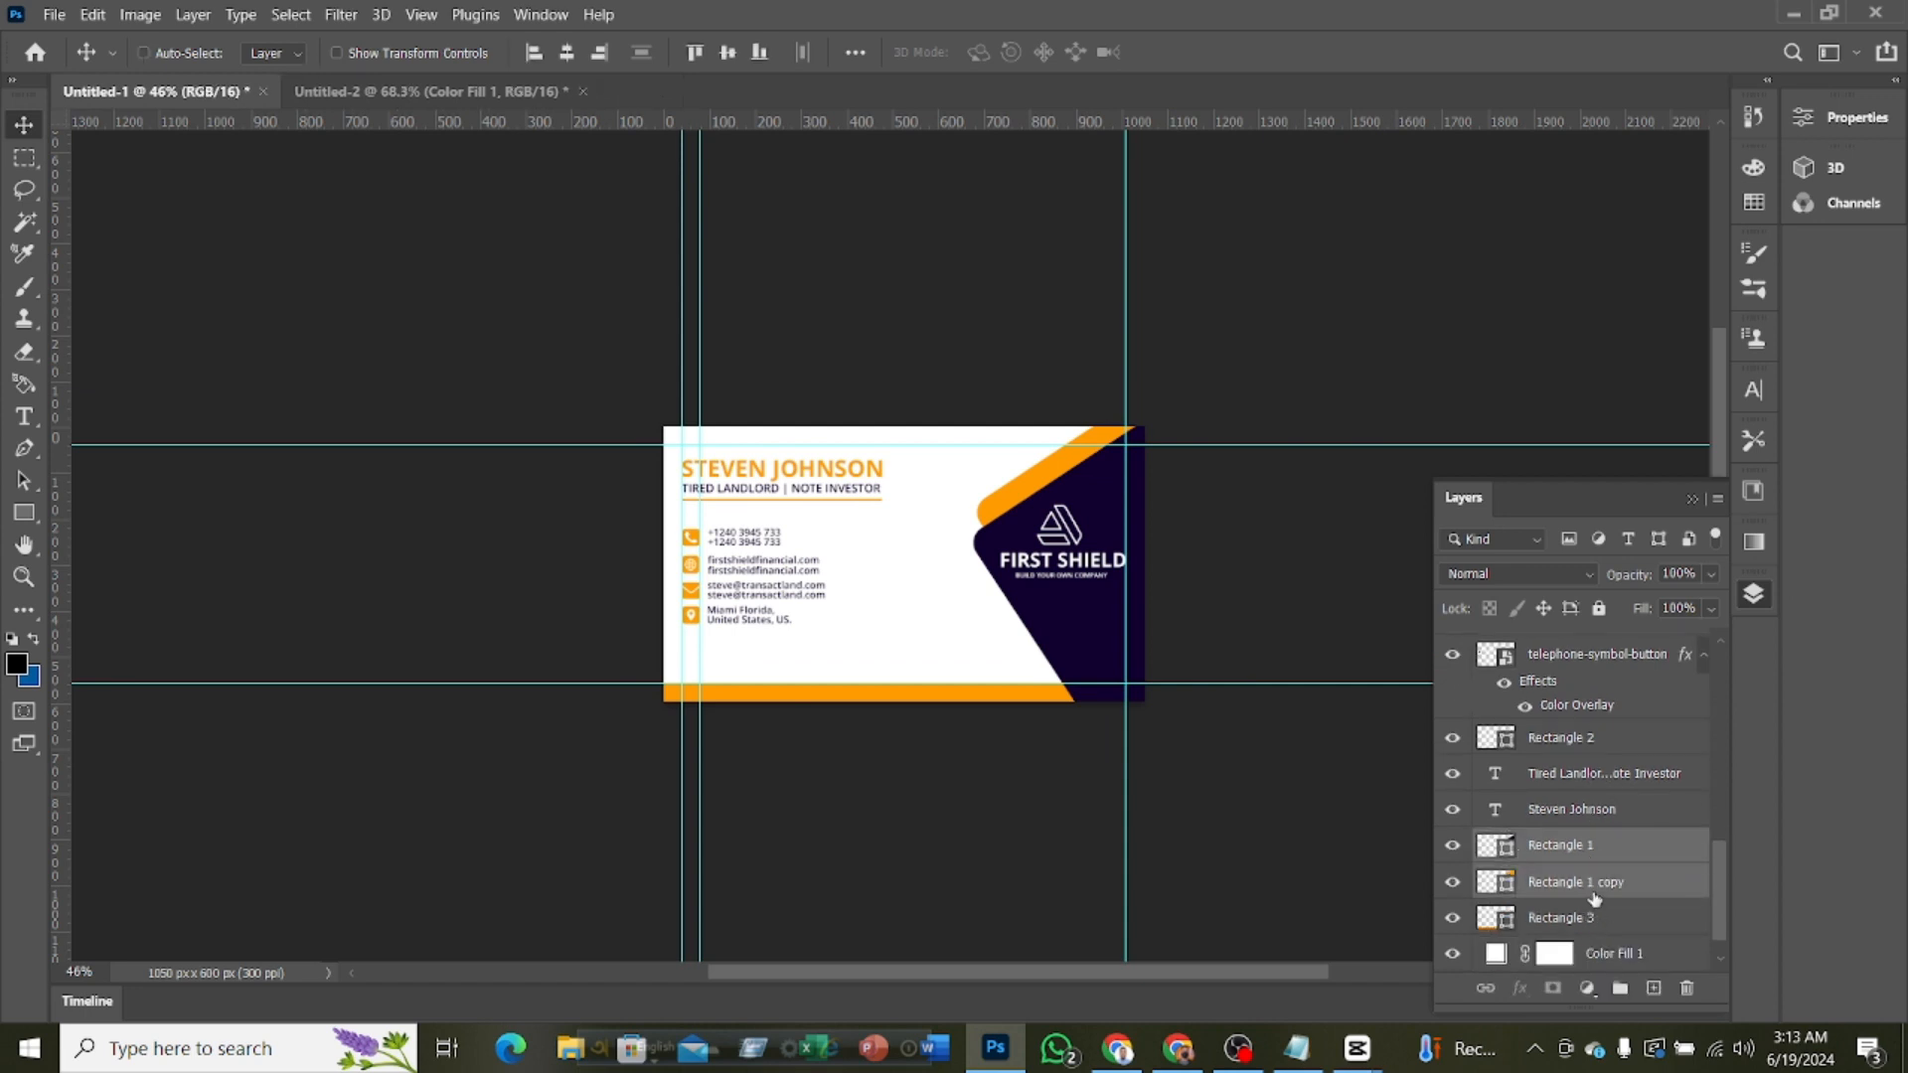
pyautogui.keyDown('ctrl'); pyautogui.click(1590, 920); pyautogui.keyUp('ctrl')
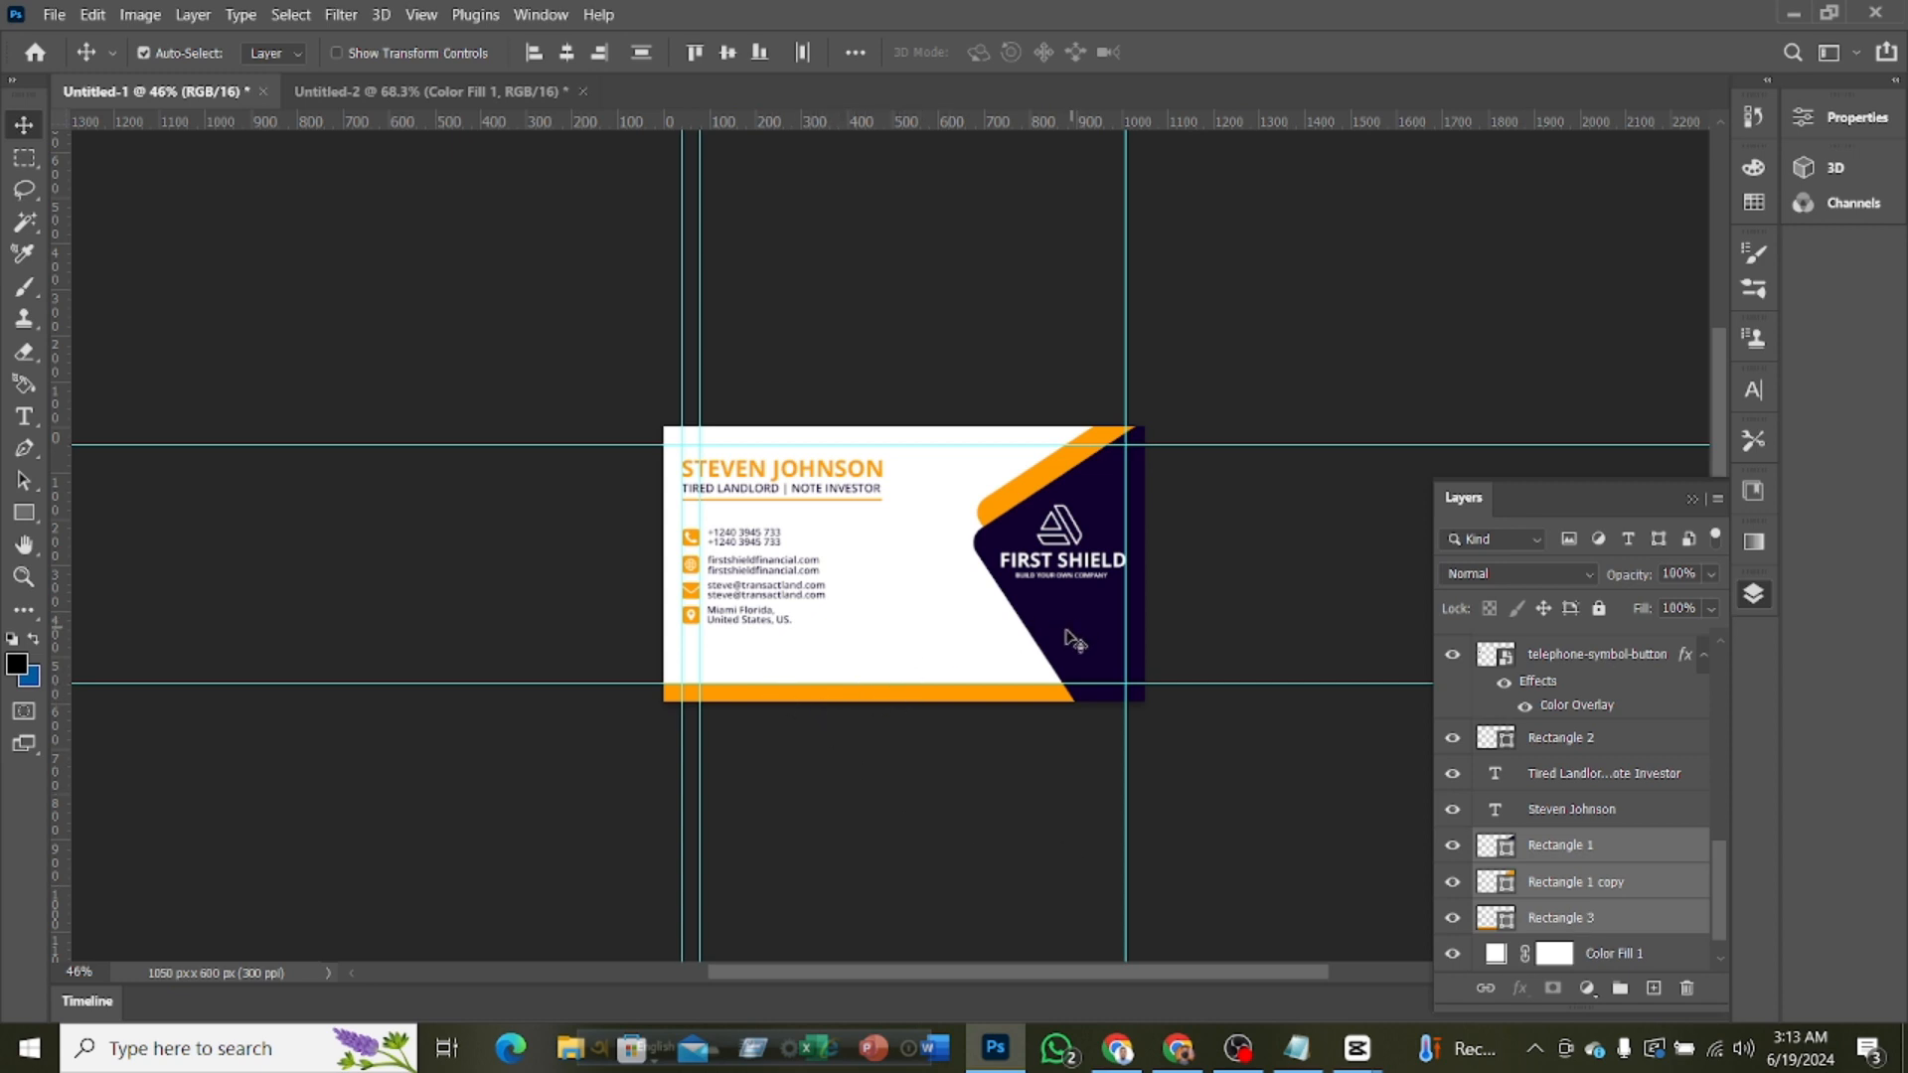
pyautogui.moveTo(1078, 610); pyautogui.dragTo(810, 711)
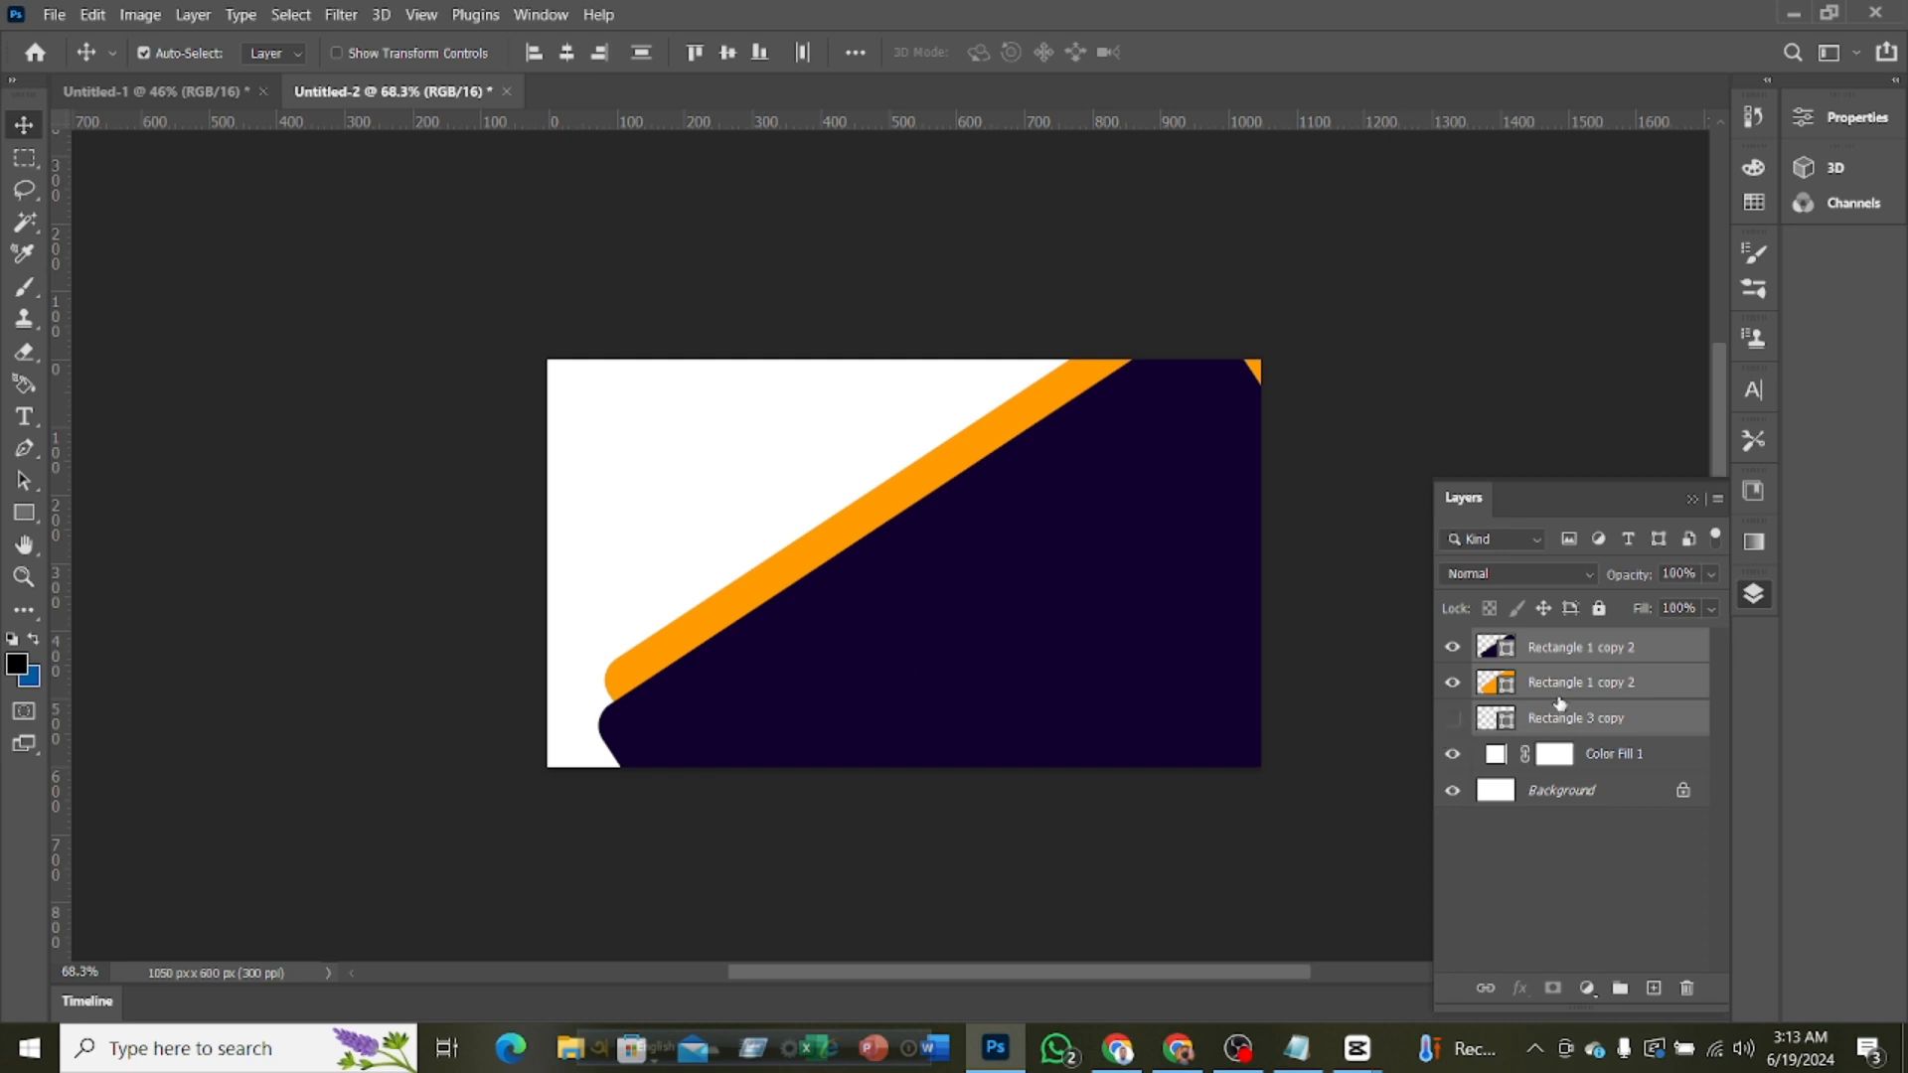
# Rotate the purple and orange rectangles together by about 79.5° and enlarge them to about 162% with Free Transform
pyautogui.click(1565, 685)
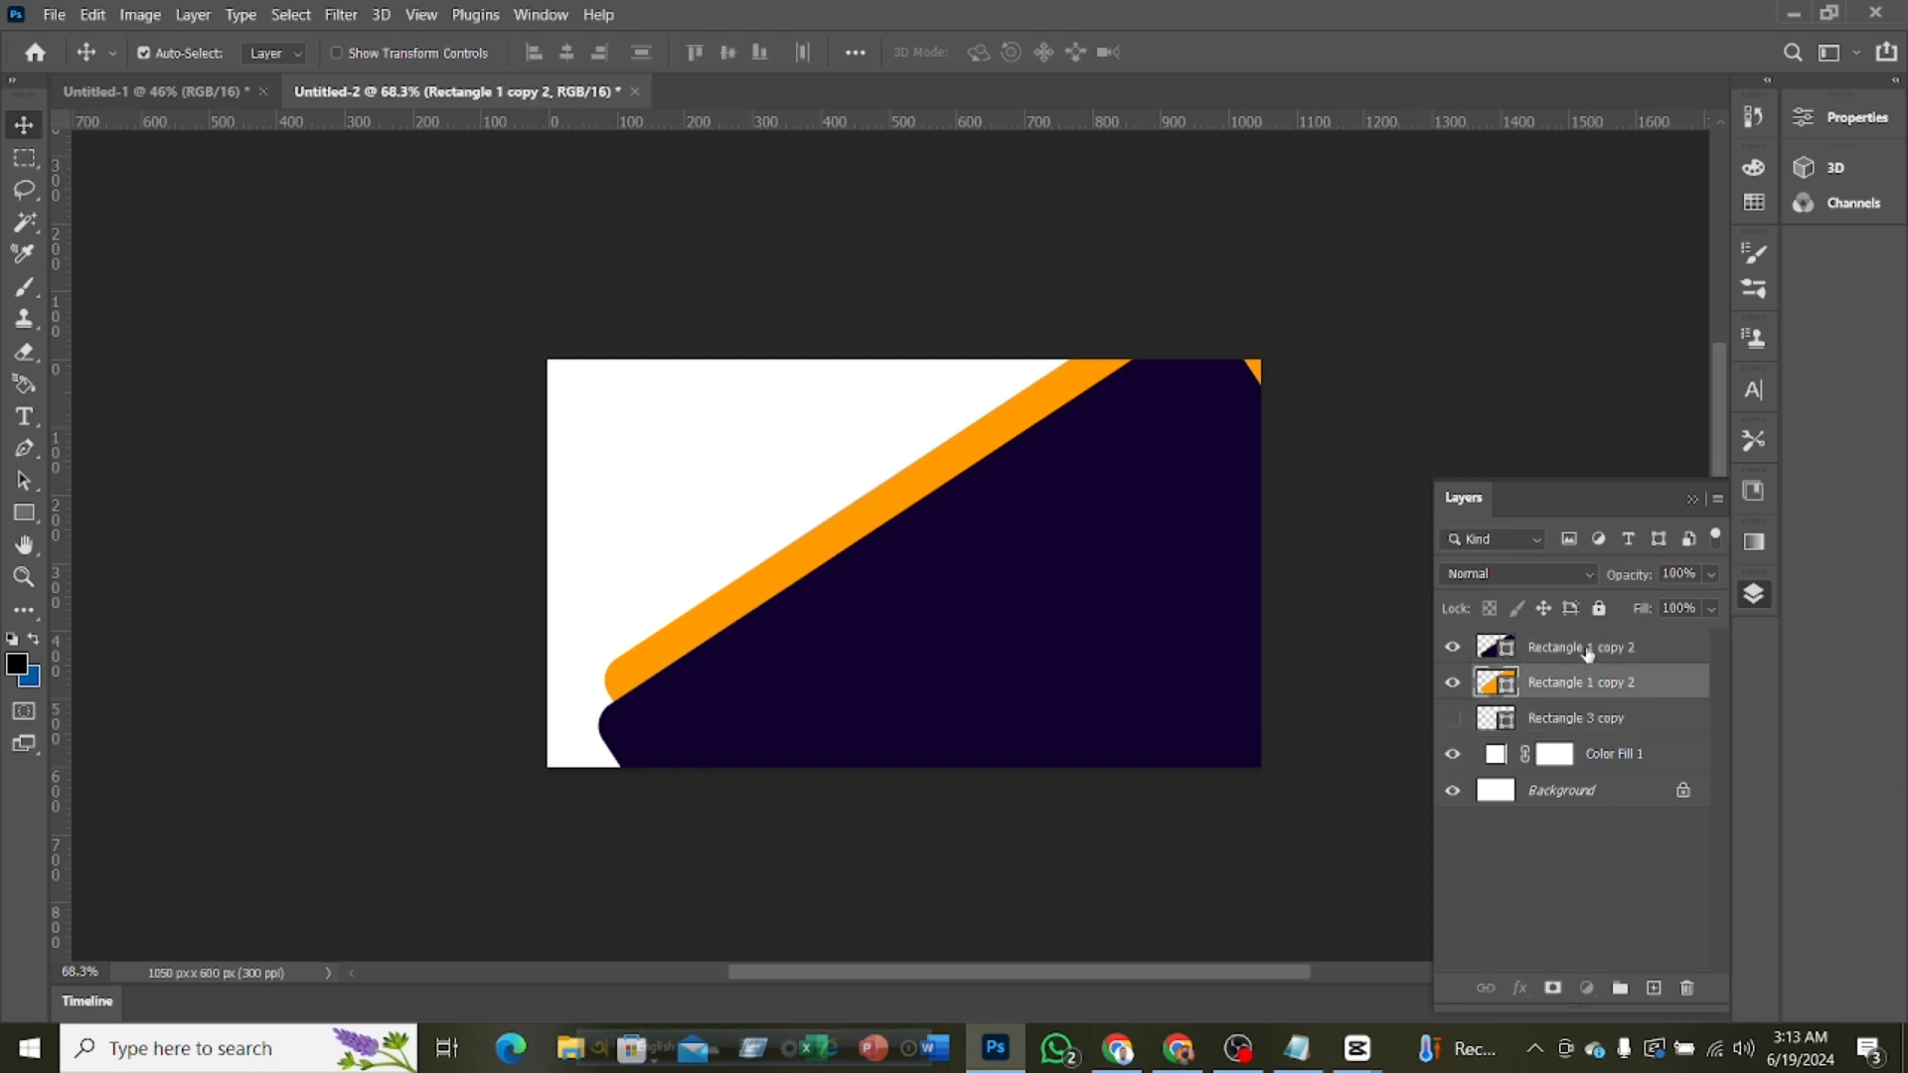
pyautogui.keyDown('ctrl'); pyautogui.click(1587, 648); pyautogui.keyUp('ctrl')
pyautogui.hotkey('ctrl', 't')
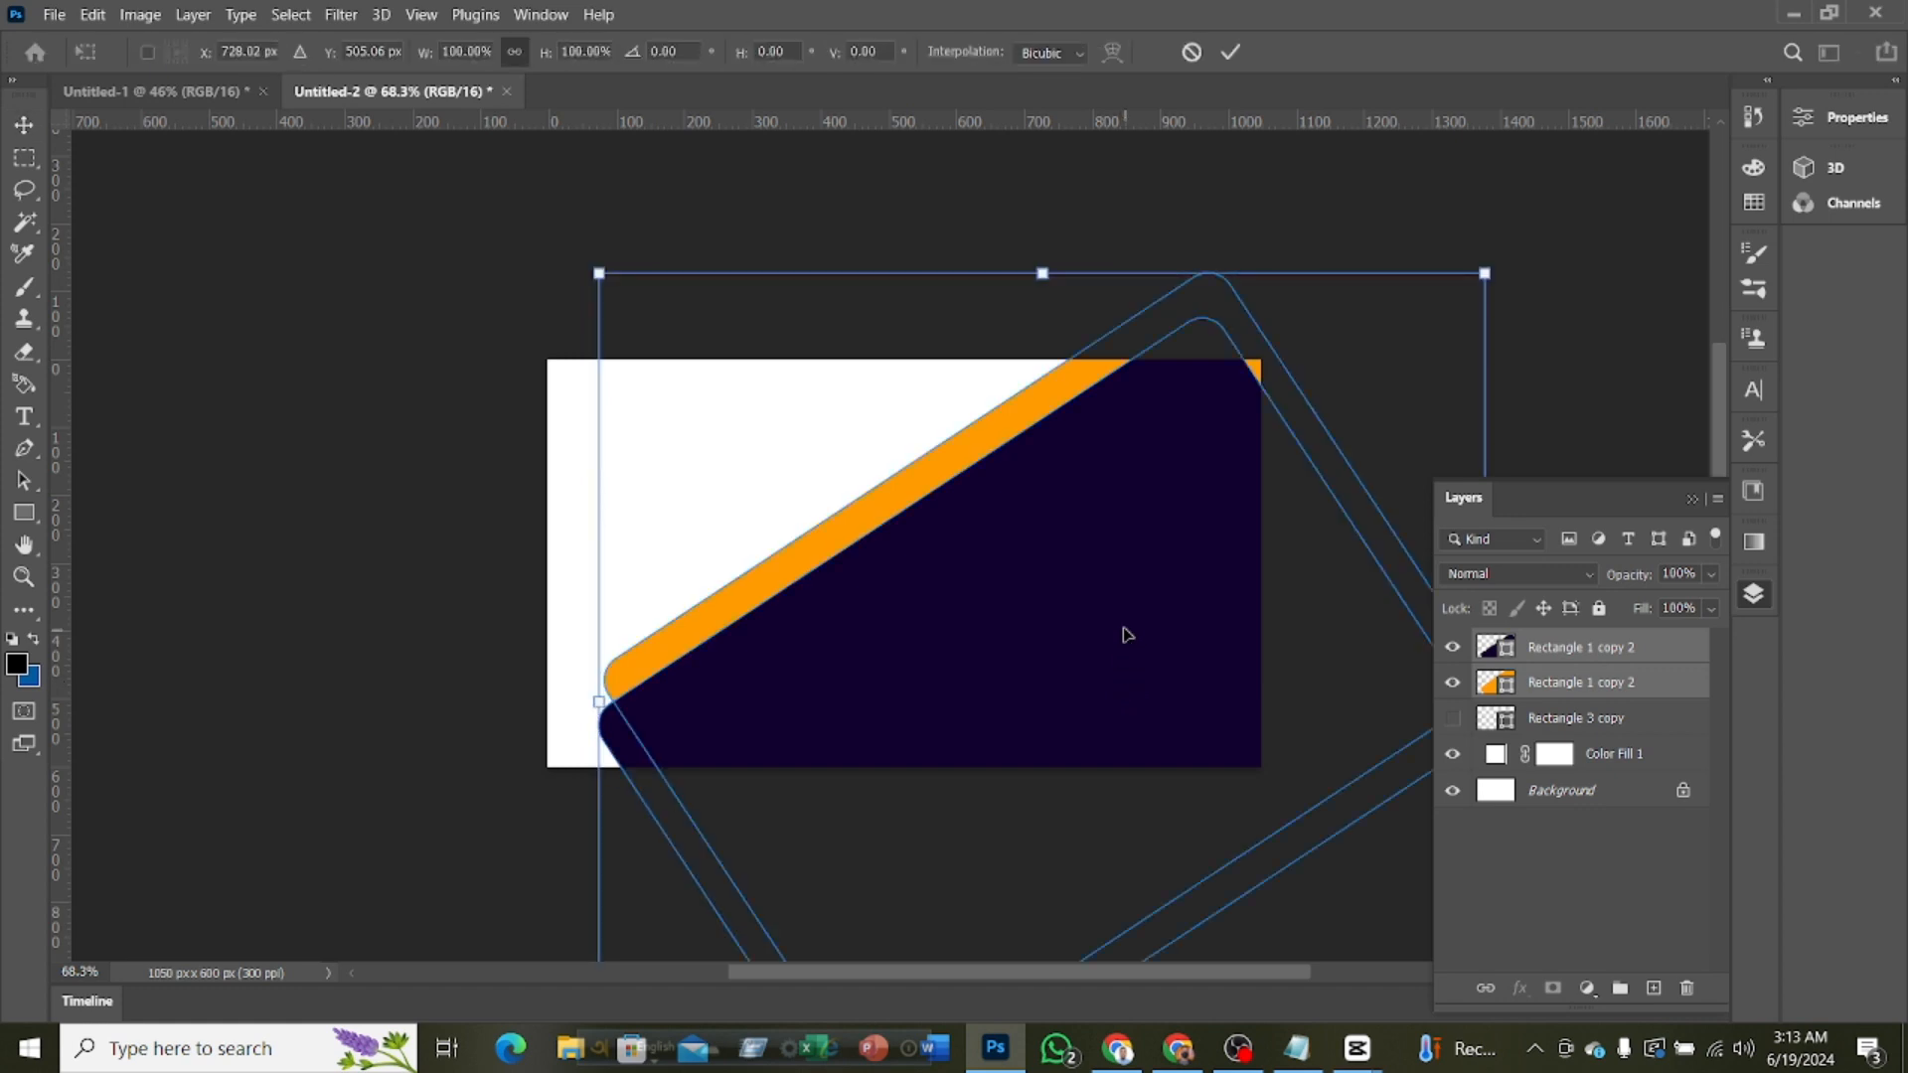
pyautogui.moveTo(1497, 243); pyautogui.dragTo(1502, 929)
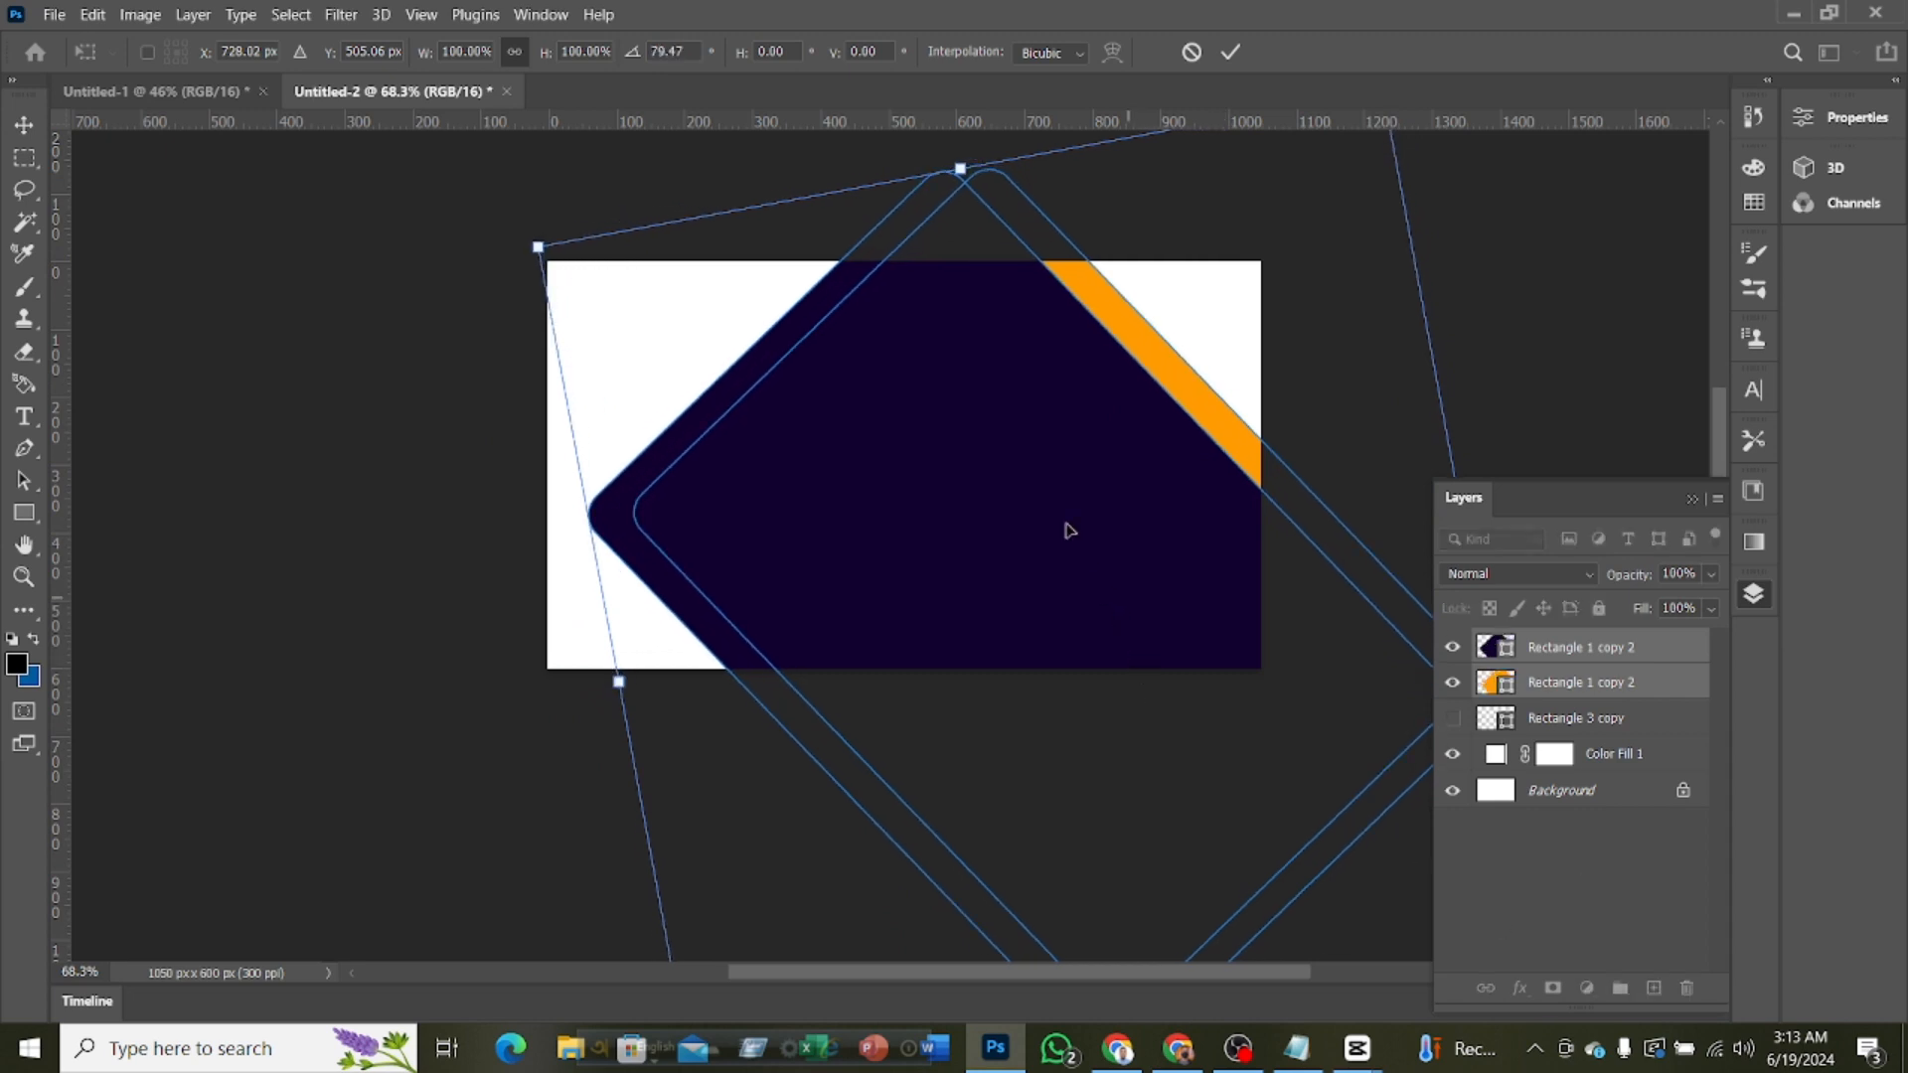
pyautogui.moveTo(1028, 462); pyautogui.dragTo(960, 714)
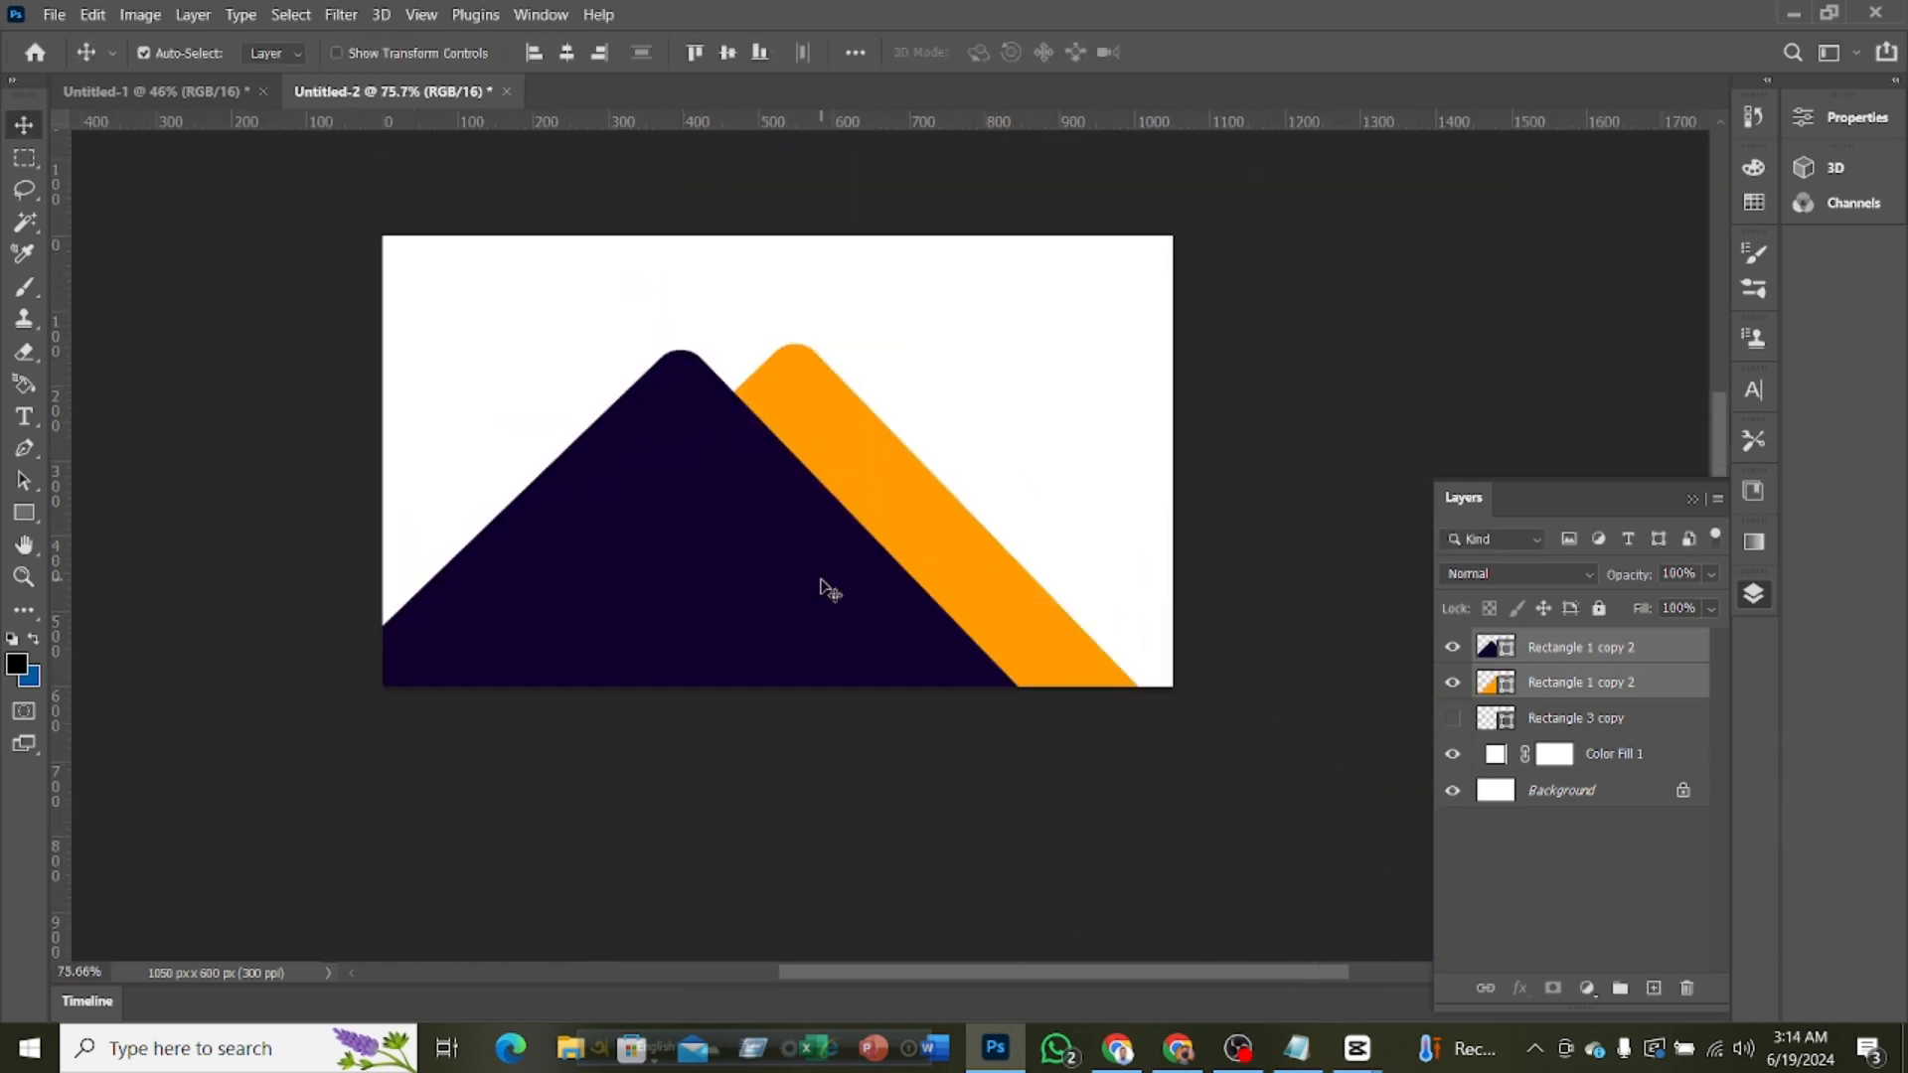
# Toggle the orange rectangle layer's visibility and show the shape properties
pyautogui.hotkey('ctrl', 'Tab')
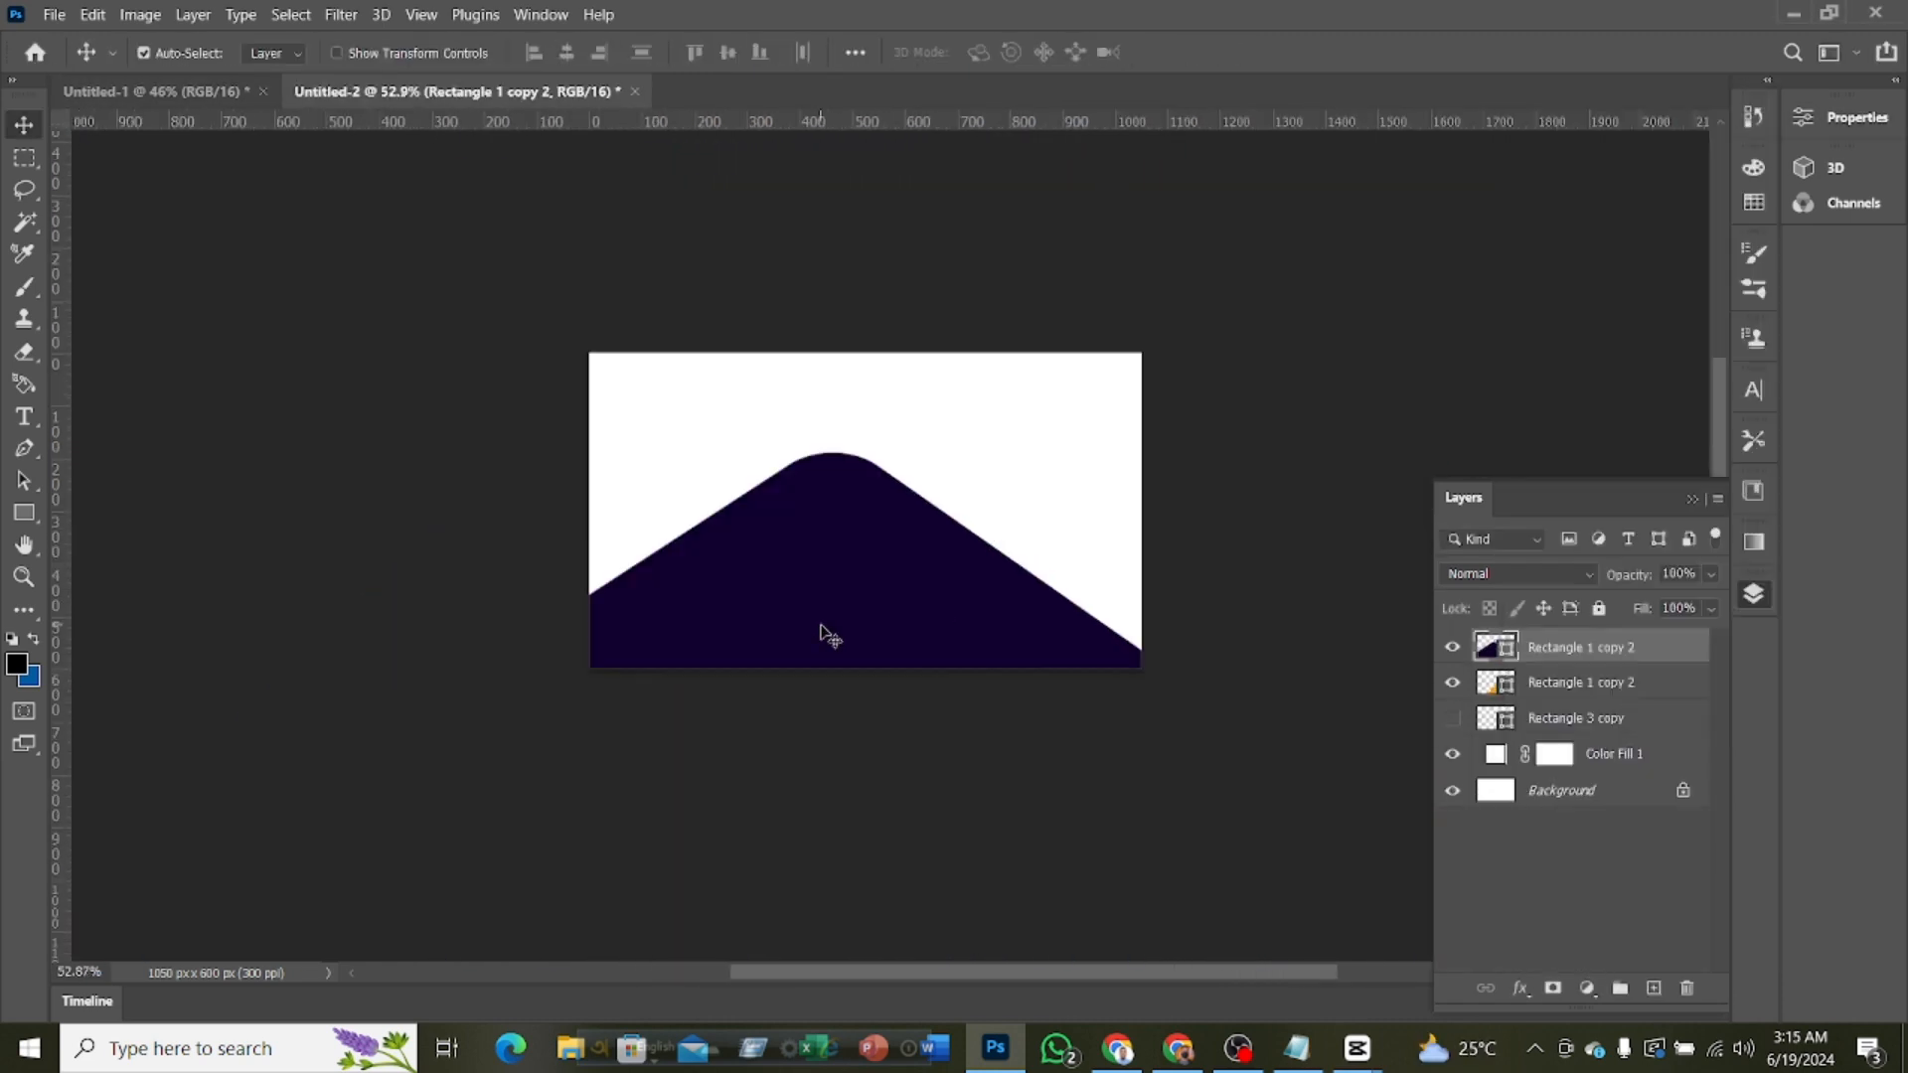
pyautogui.click(1452, 682)
pyautogui.click(1816, 123)
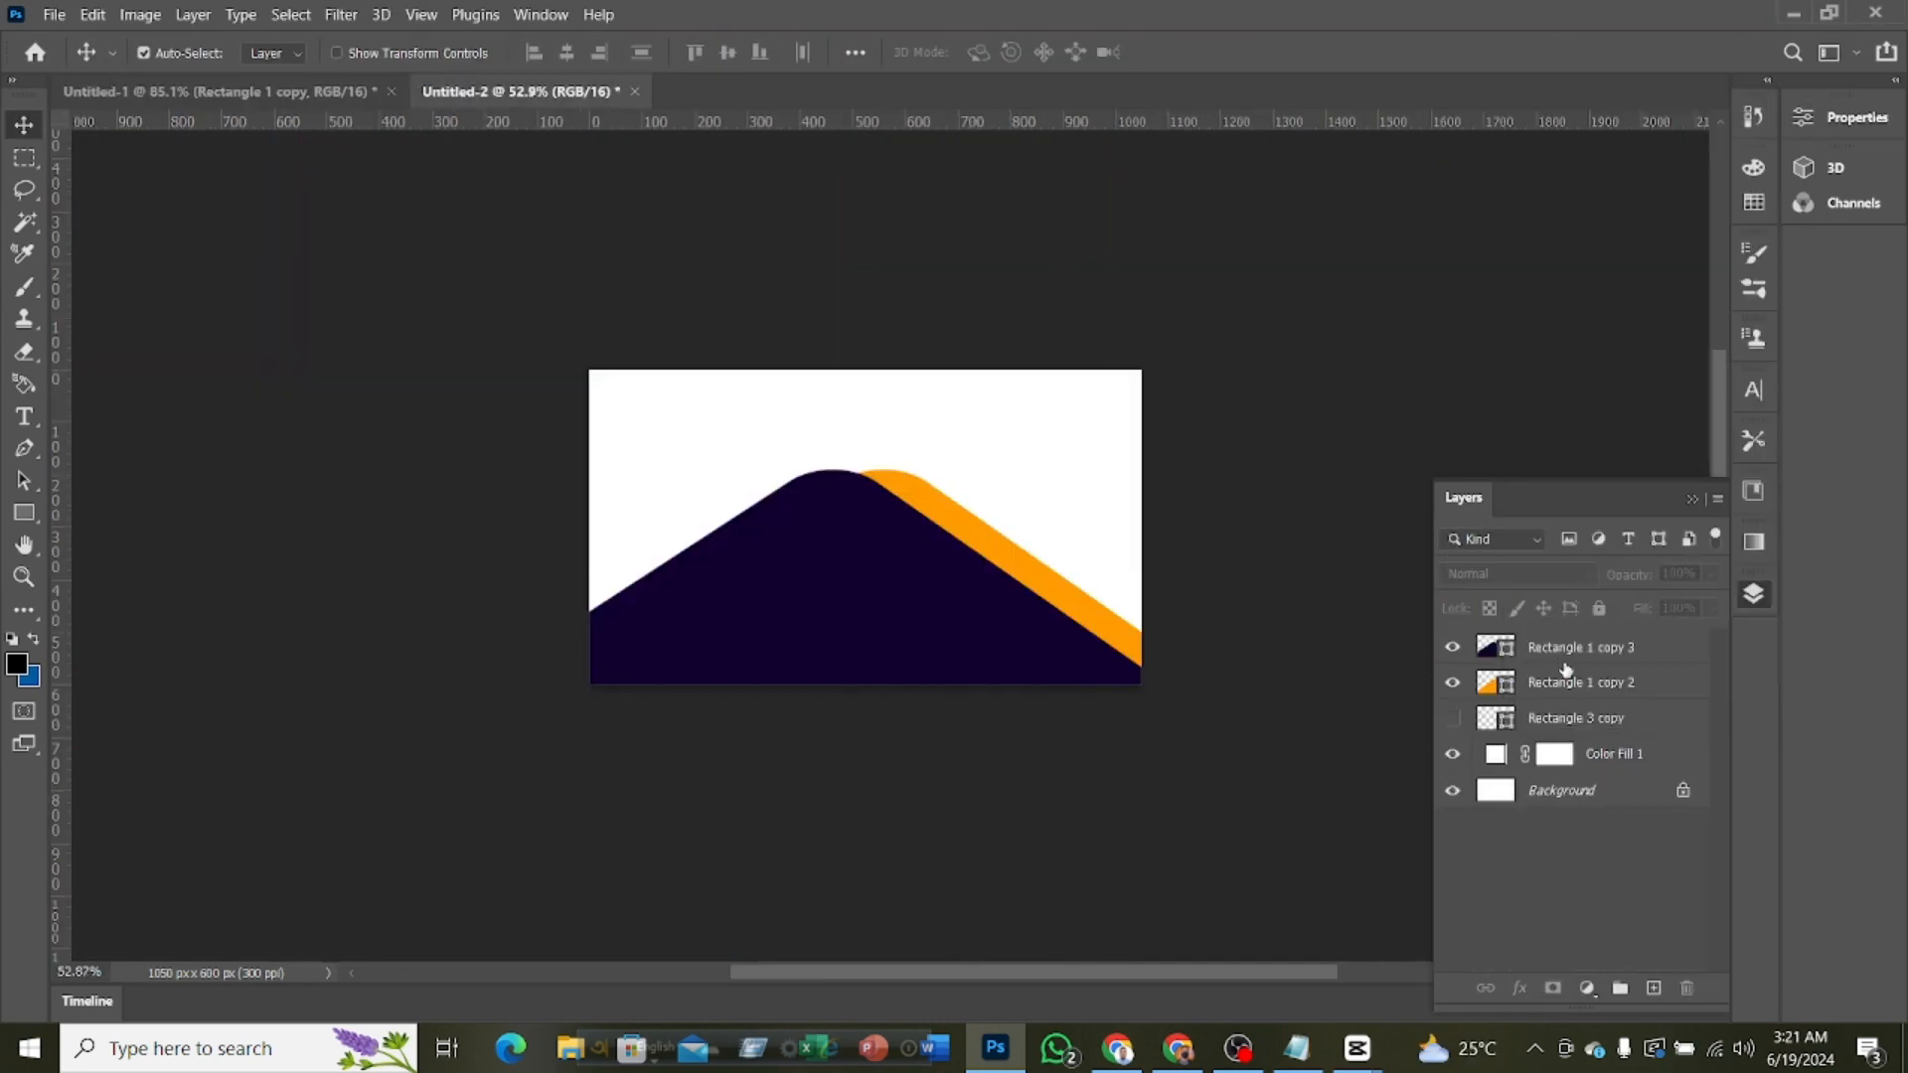
# Select the purple and orange rectangle layers and examine their full outlines in Free Transform
pyautogui.click(1565, 680)
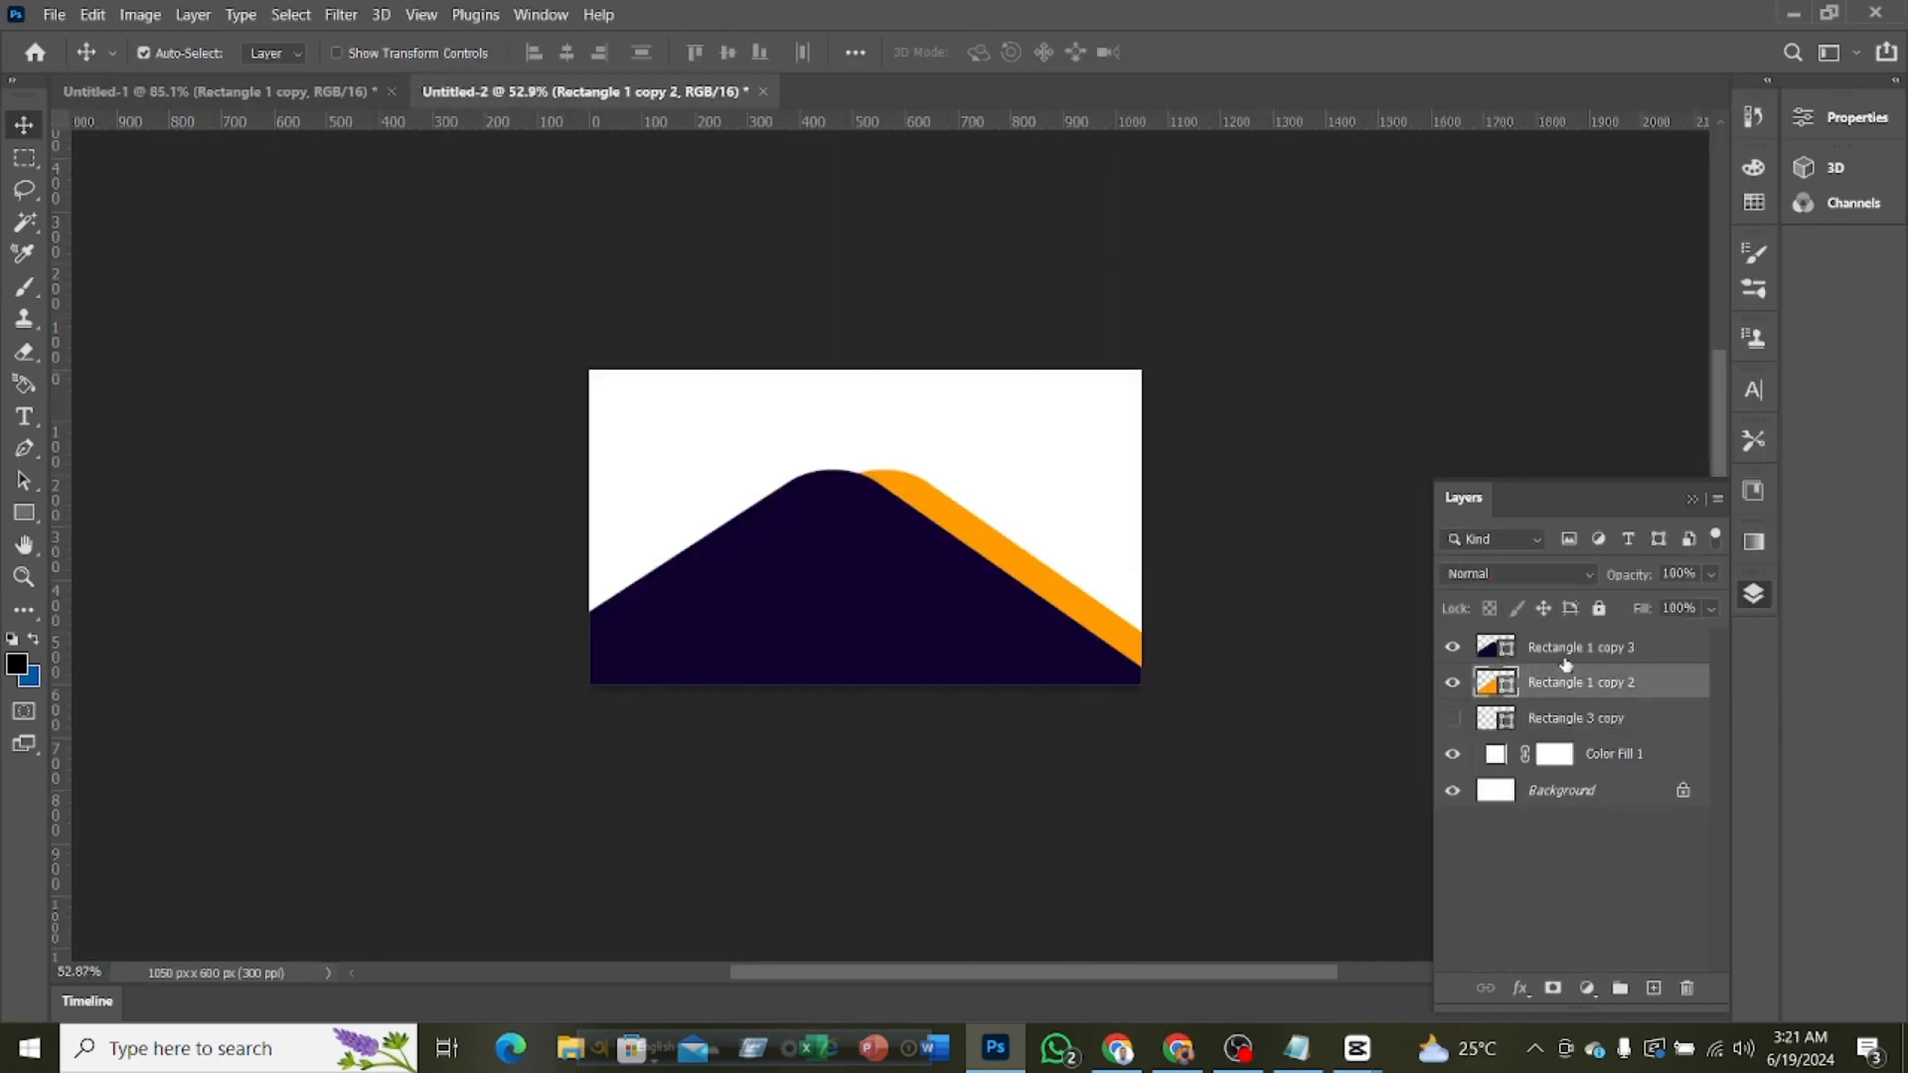
pyautogui.keyDown('shift'); pyautogui.click(1559, 659); pyautogui.keyUp('shift')
pyautogui.scroll(-2, 1126, 603)
pyautogui.hotkey('ctrl', 't')
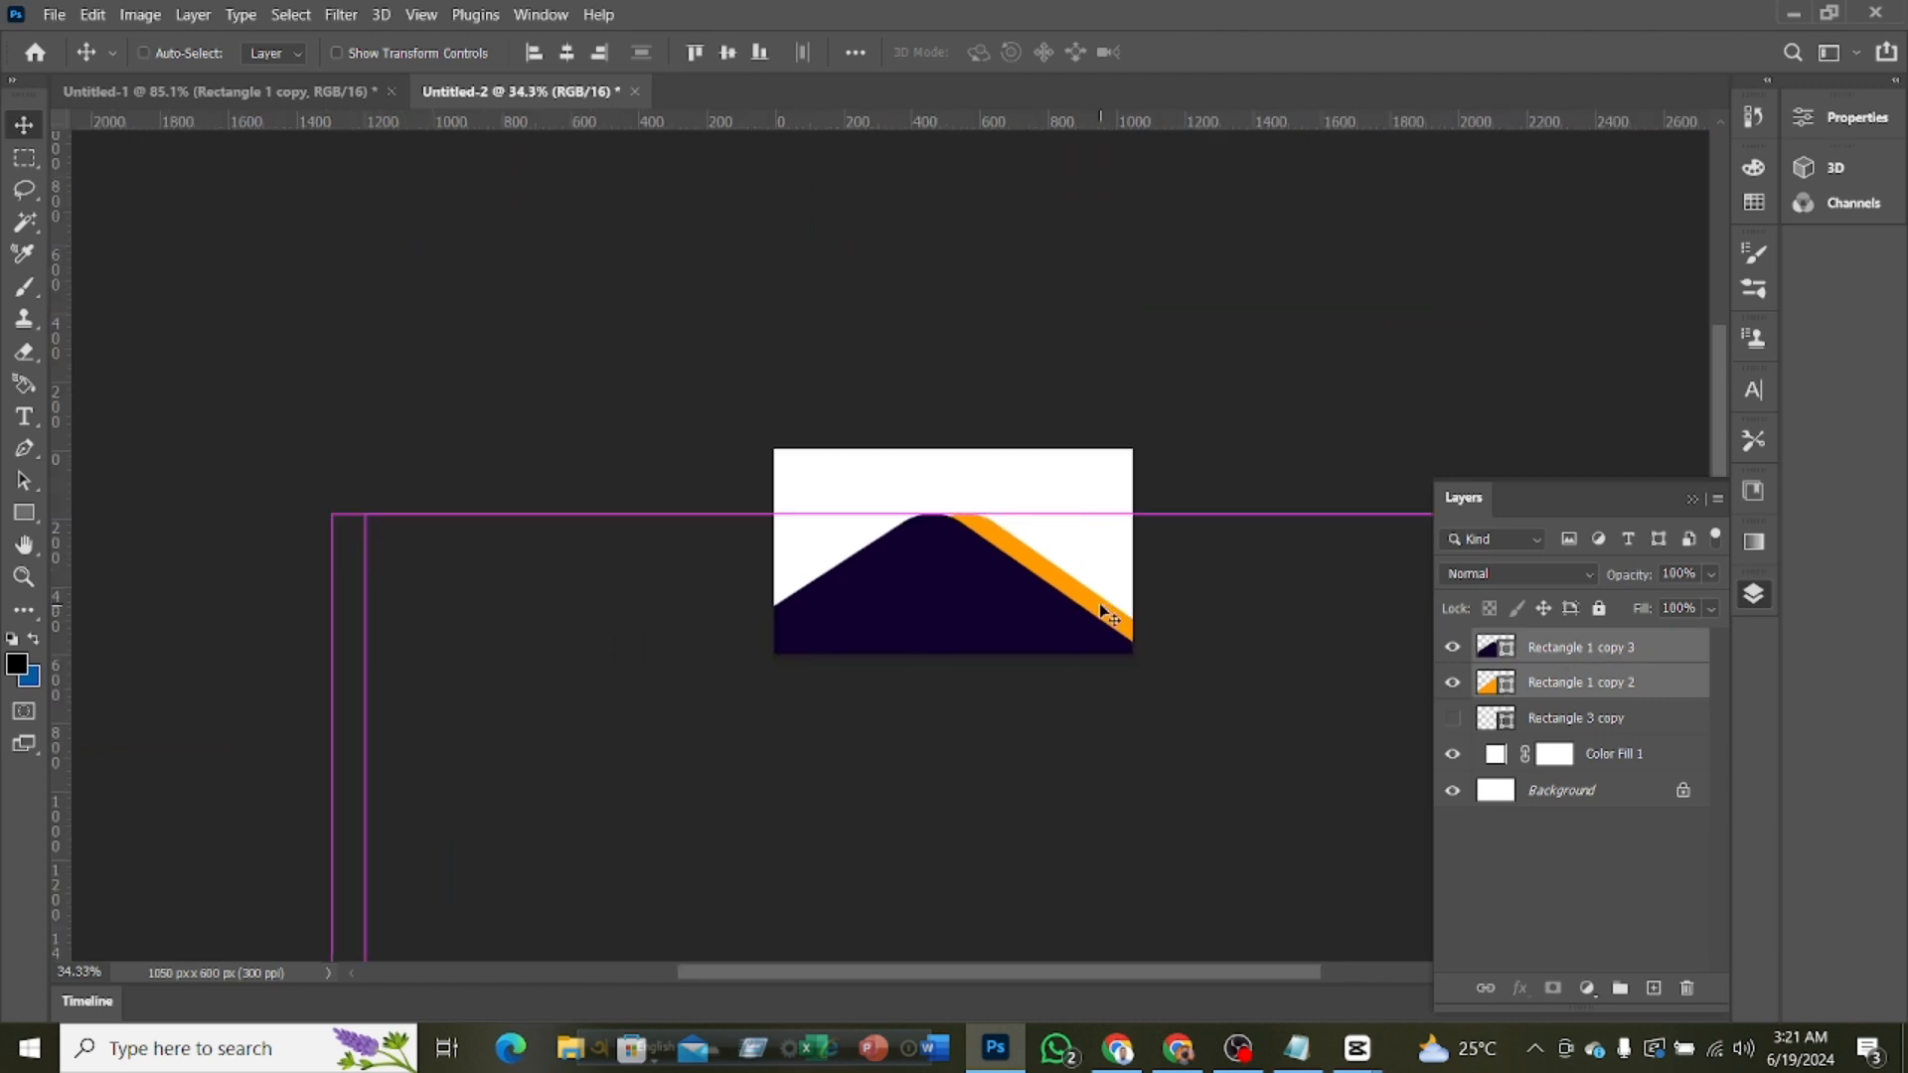
pyautogui.scroll(-5, 984, 503)
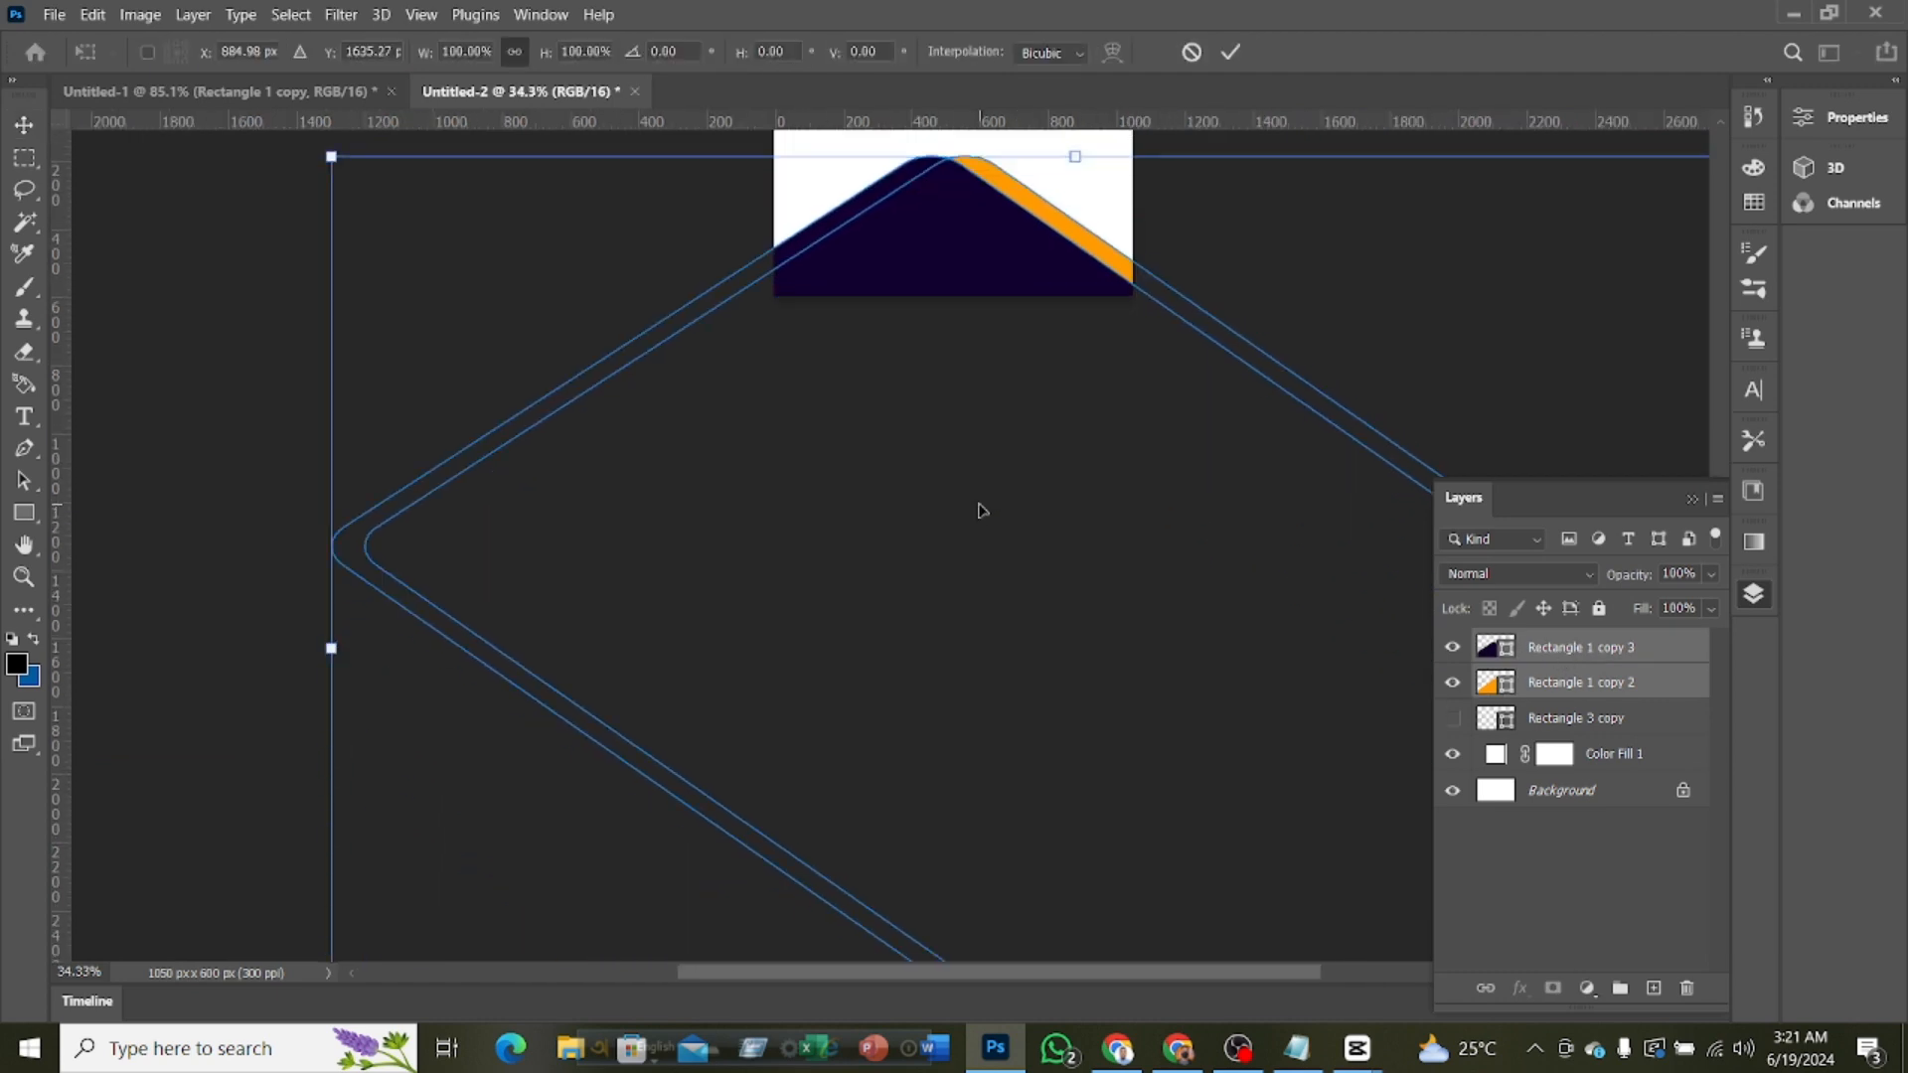
pyautogui.scroll(-2, 989, 503)
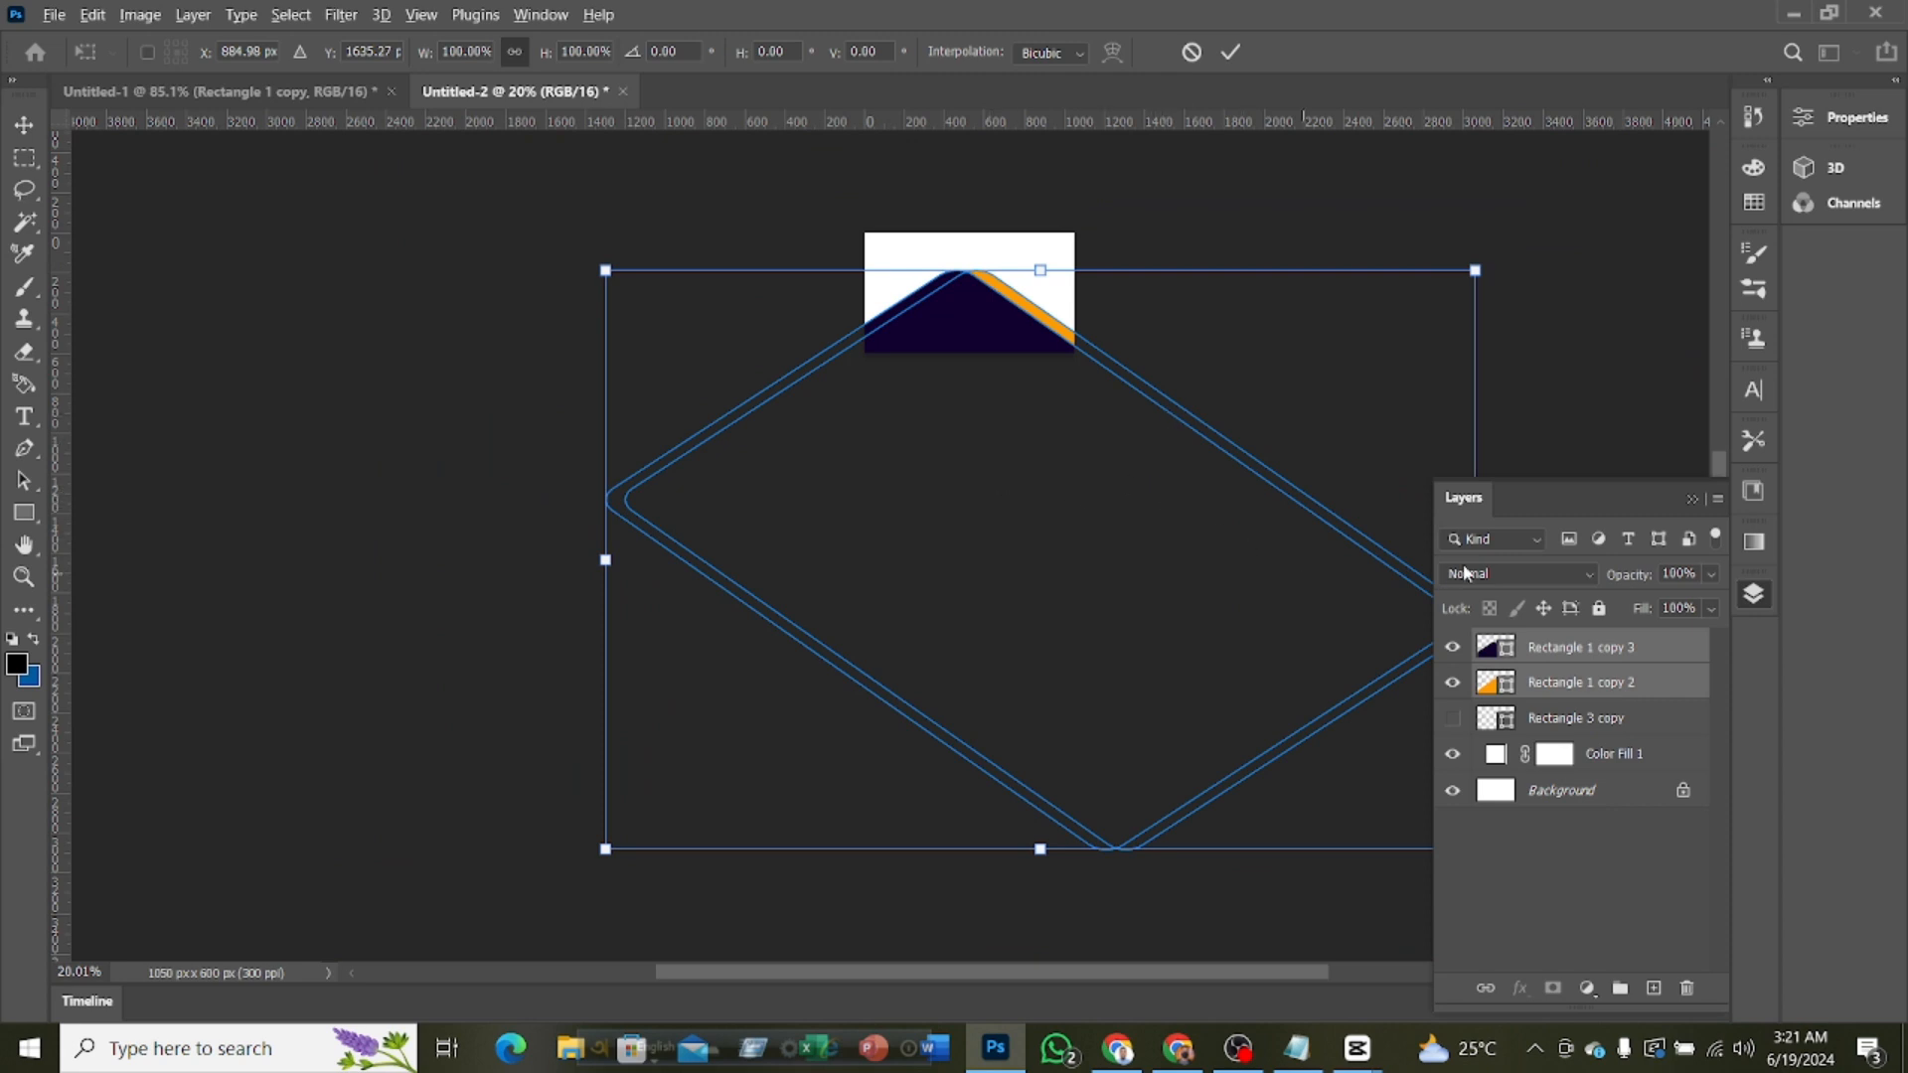
pyautogui.scroll(-1, 1180, 539)
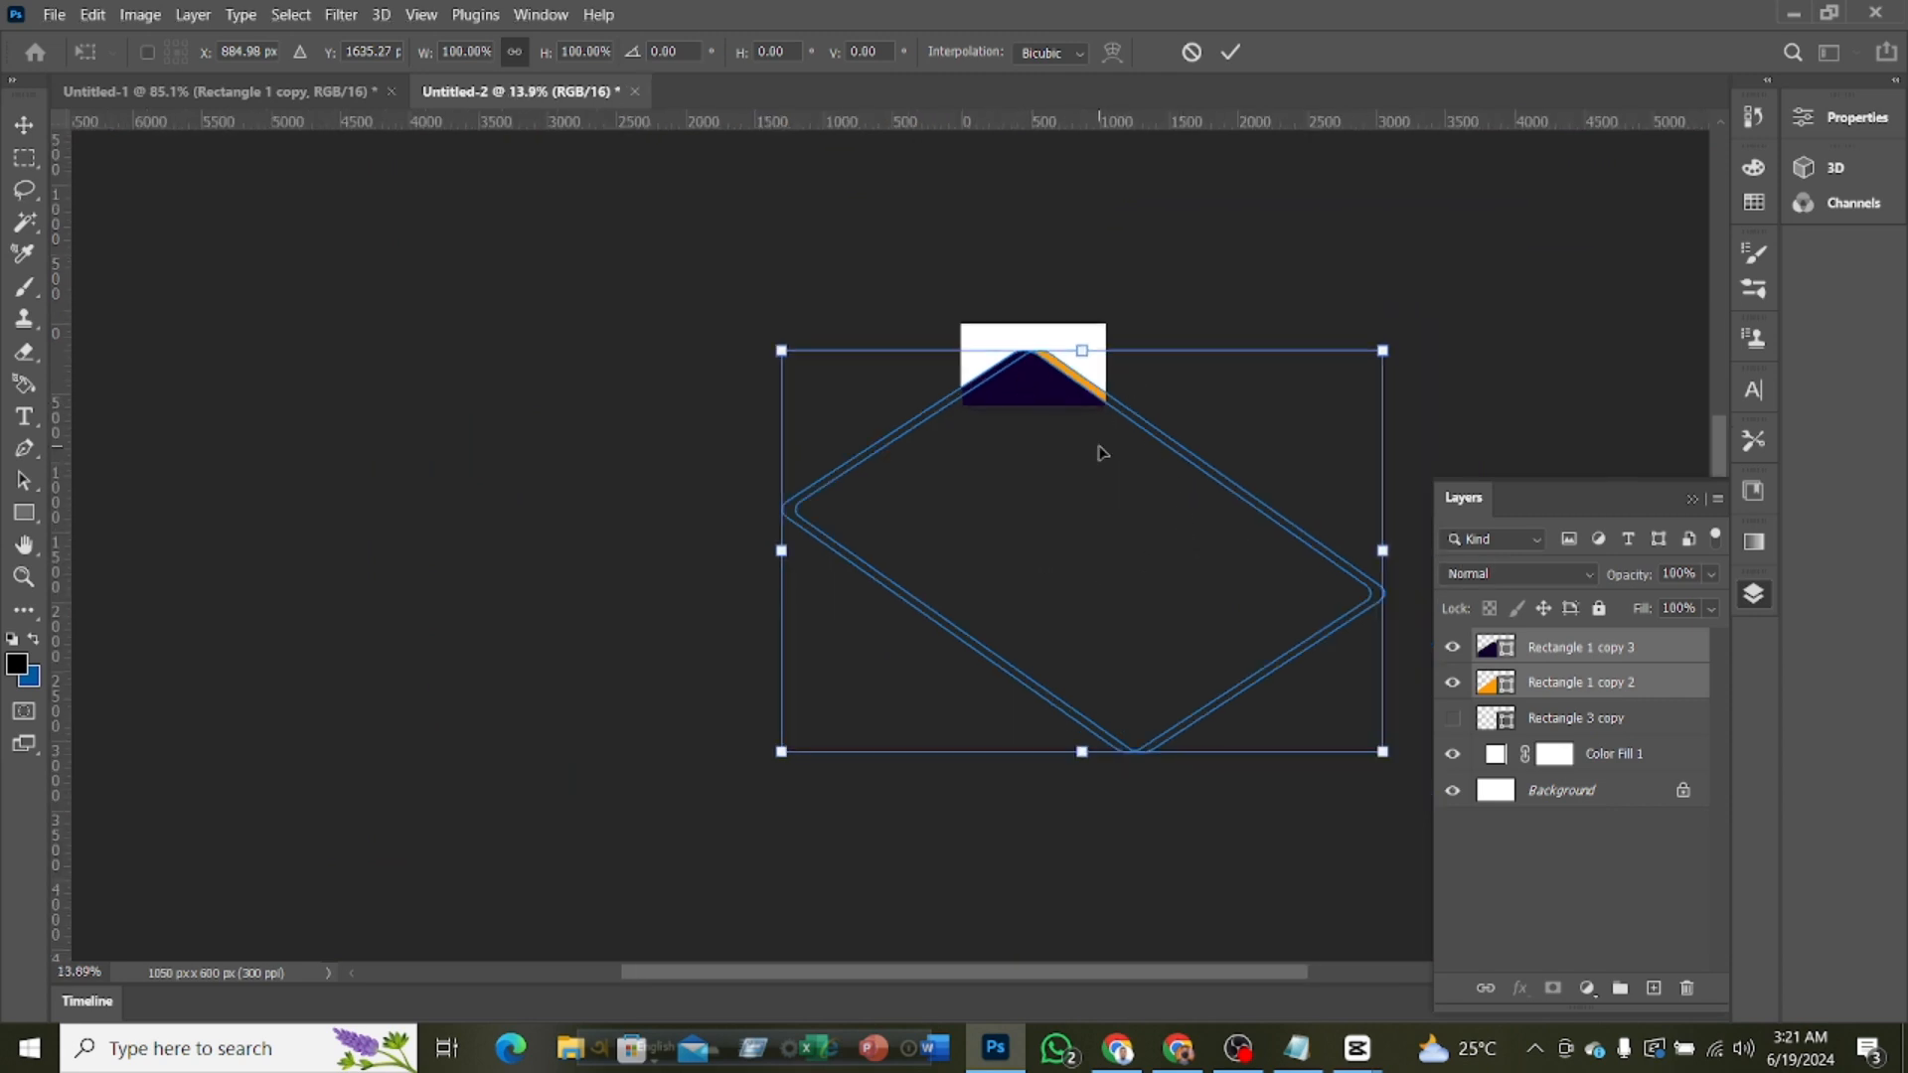
pyautogui.scroll(2, 1077, 582)
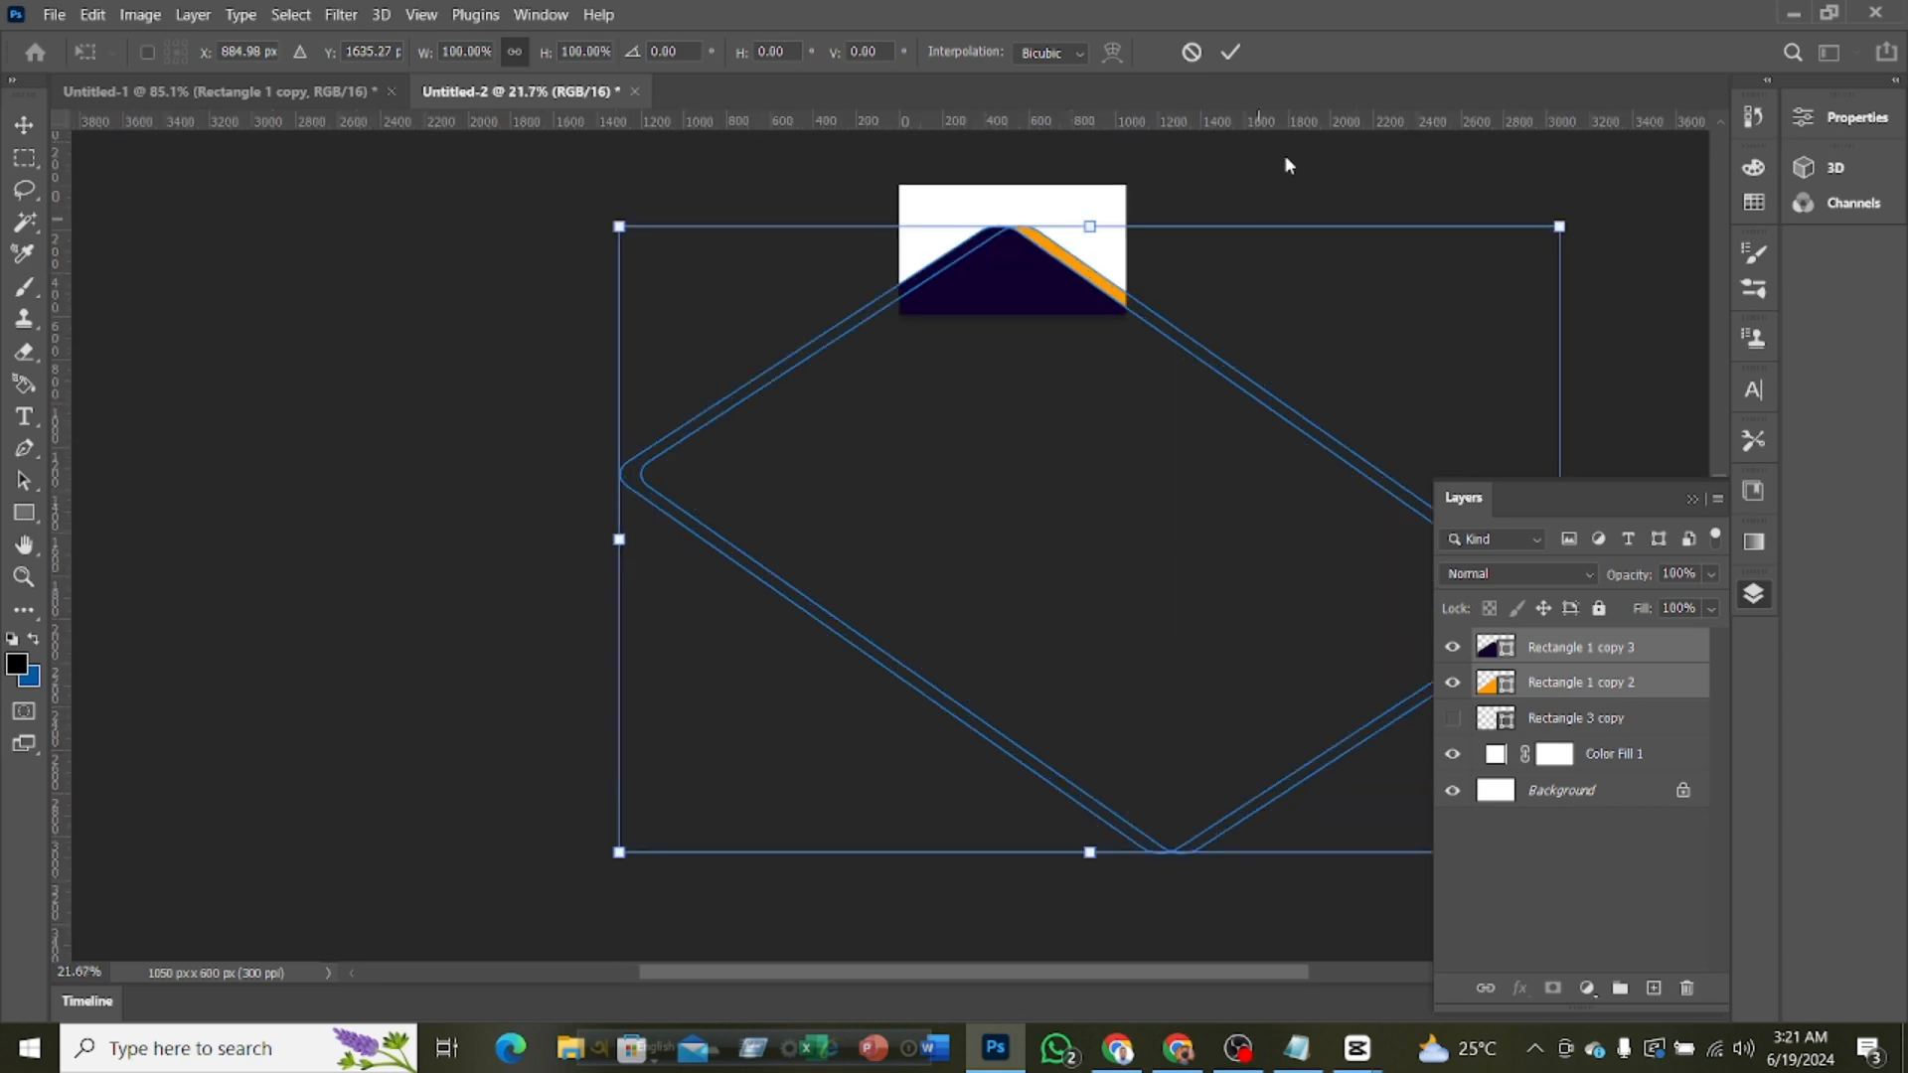
pyautogui.click(1230, 52)
# Move the orange rectangle down about 40 px so that a thinner orange stripe follows the purple shape's slope
pyautogui.scroll(2, 1094, 431)
pyautogui.scroll(1, 1005, 537)
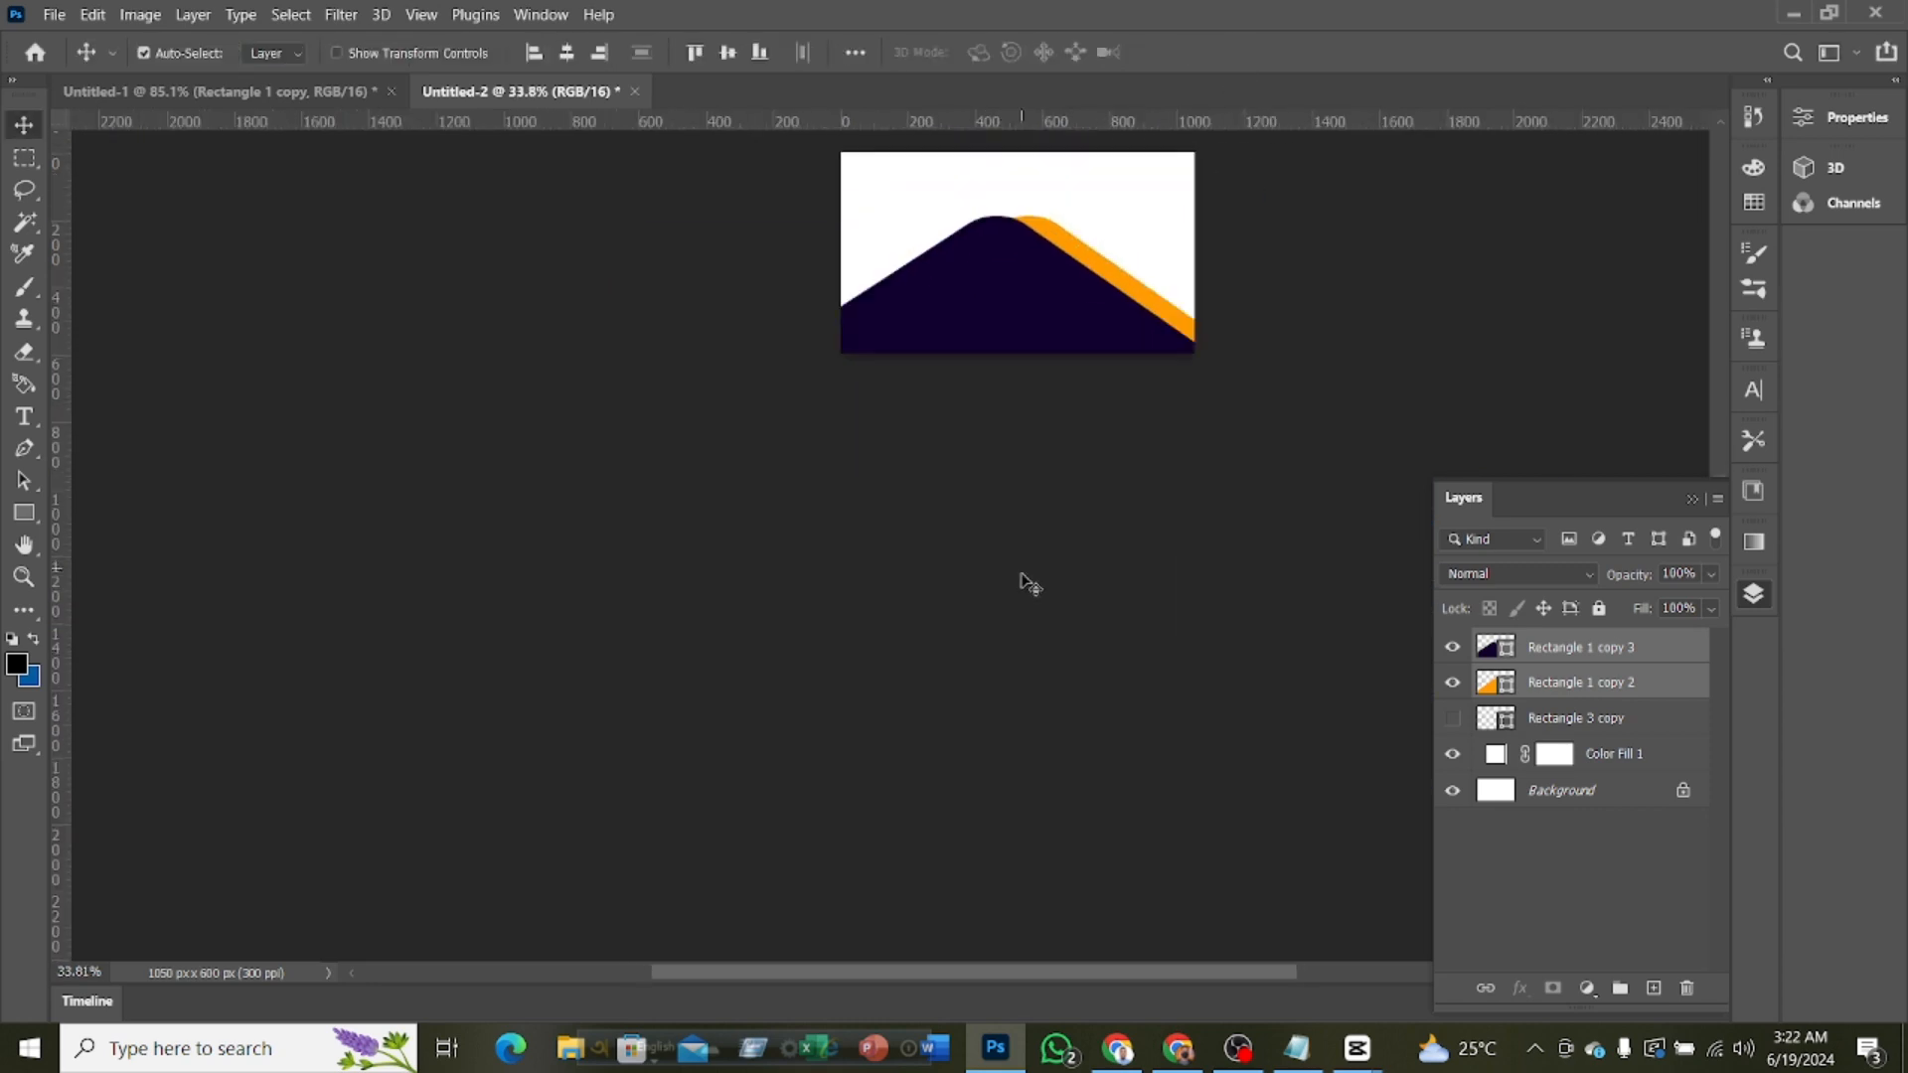
pyautogui.scroll(2, 1018, 596)
pyautogui.scroll(1, 1094, 690)
pyautogui.scroll(1, 1094, 694)
pyautogui.scroll(1, 1094, 693)
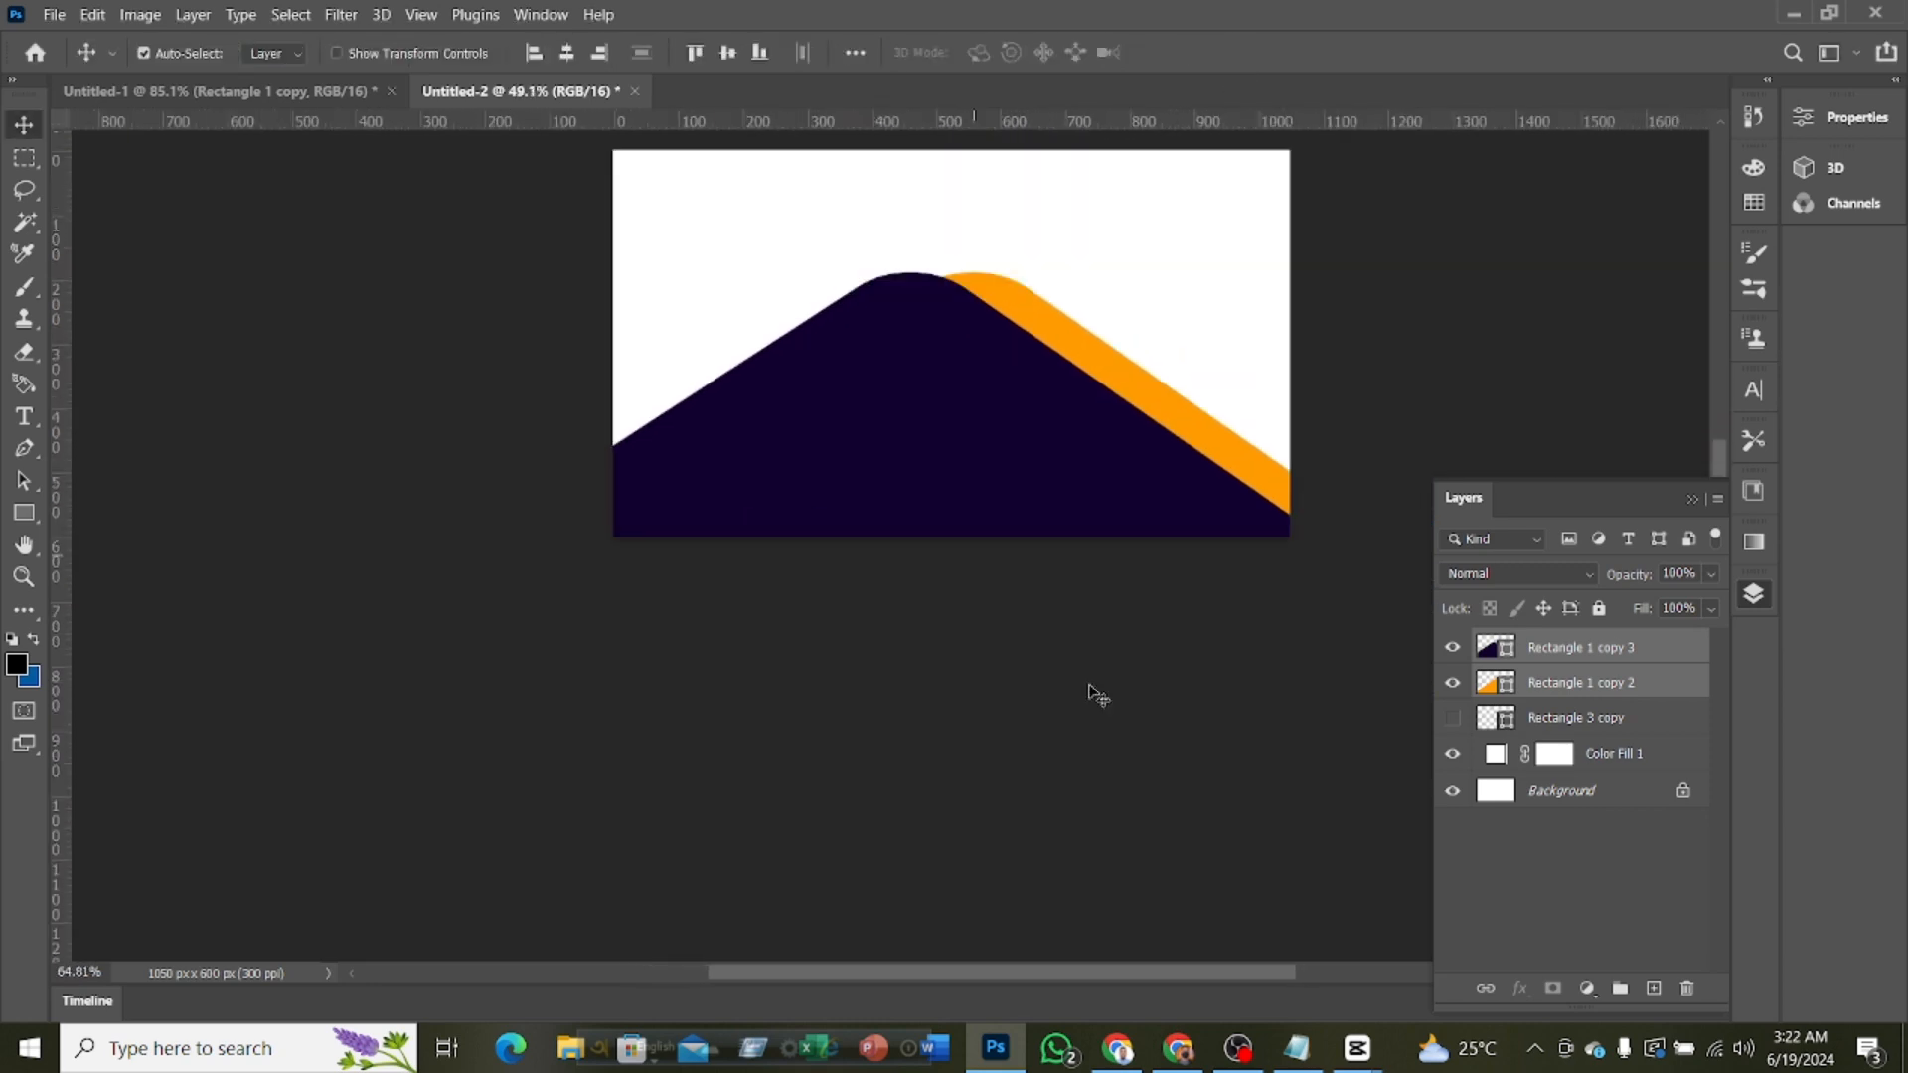
pyautogui.scroll(1, 1093, 693)
pyautogui.scroll(2, 1094, 690)
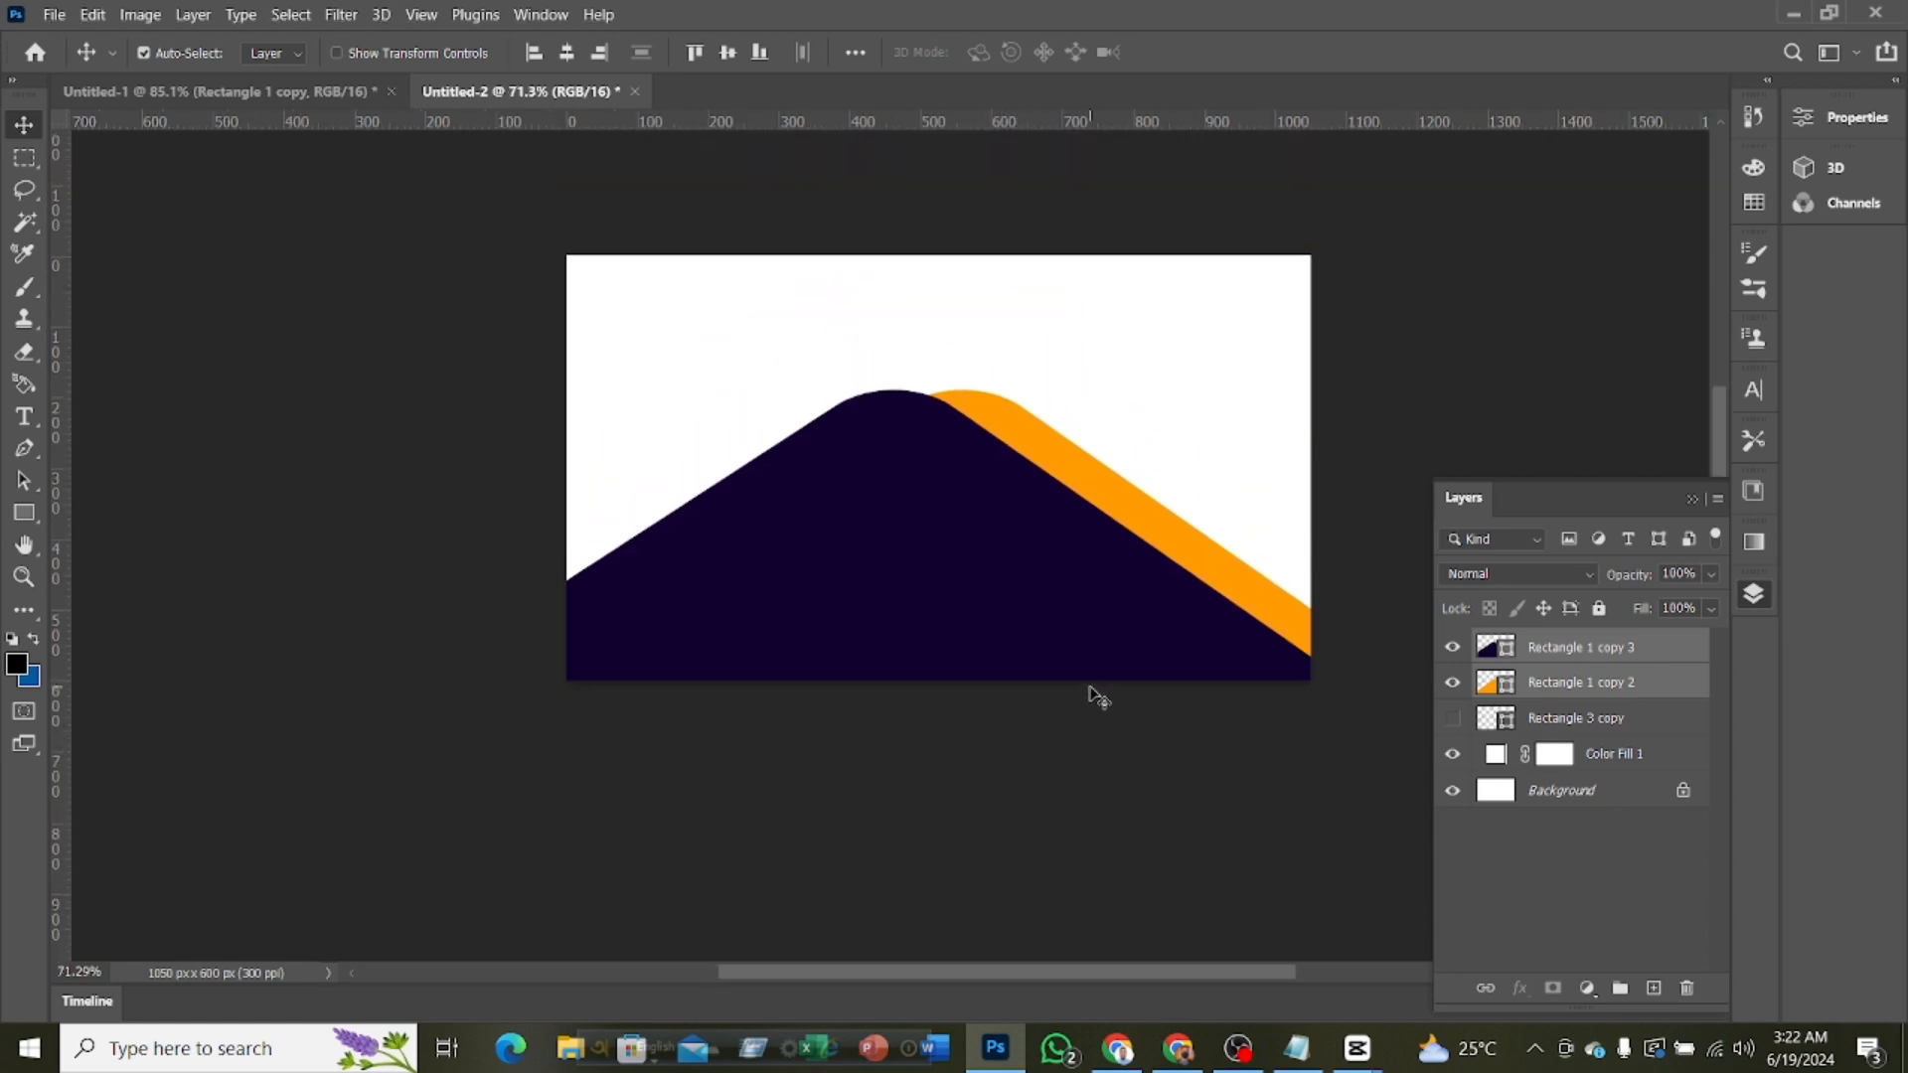
pyautogui.scroll(1, 951, 538)
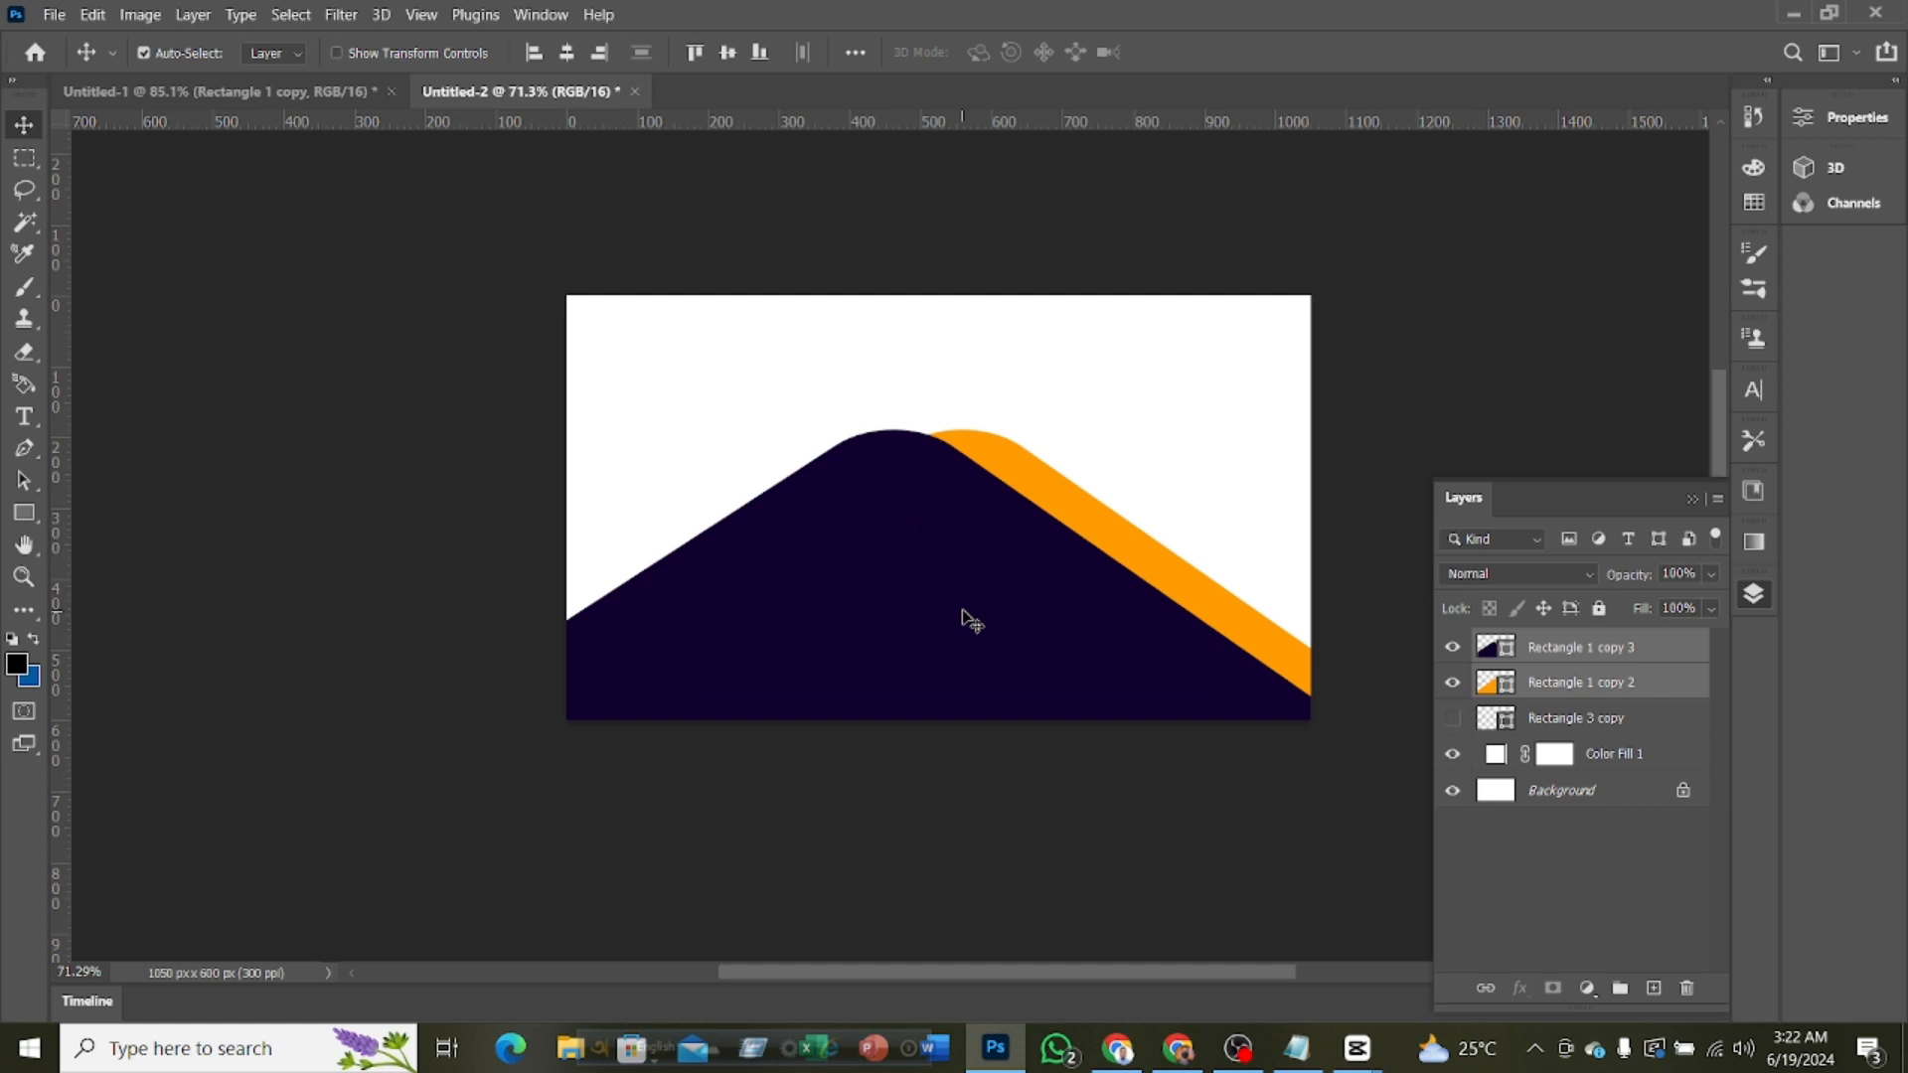
pyautogui.moveTo(962, 599); pyautogui.dragTo(962, 626)
pyautogui.hotkey('ctrl', 'z')
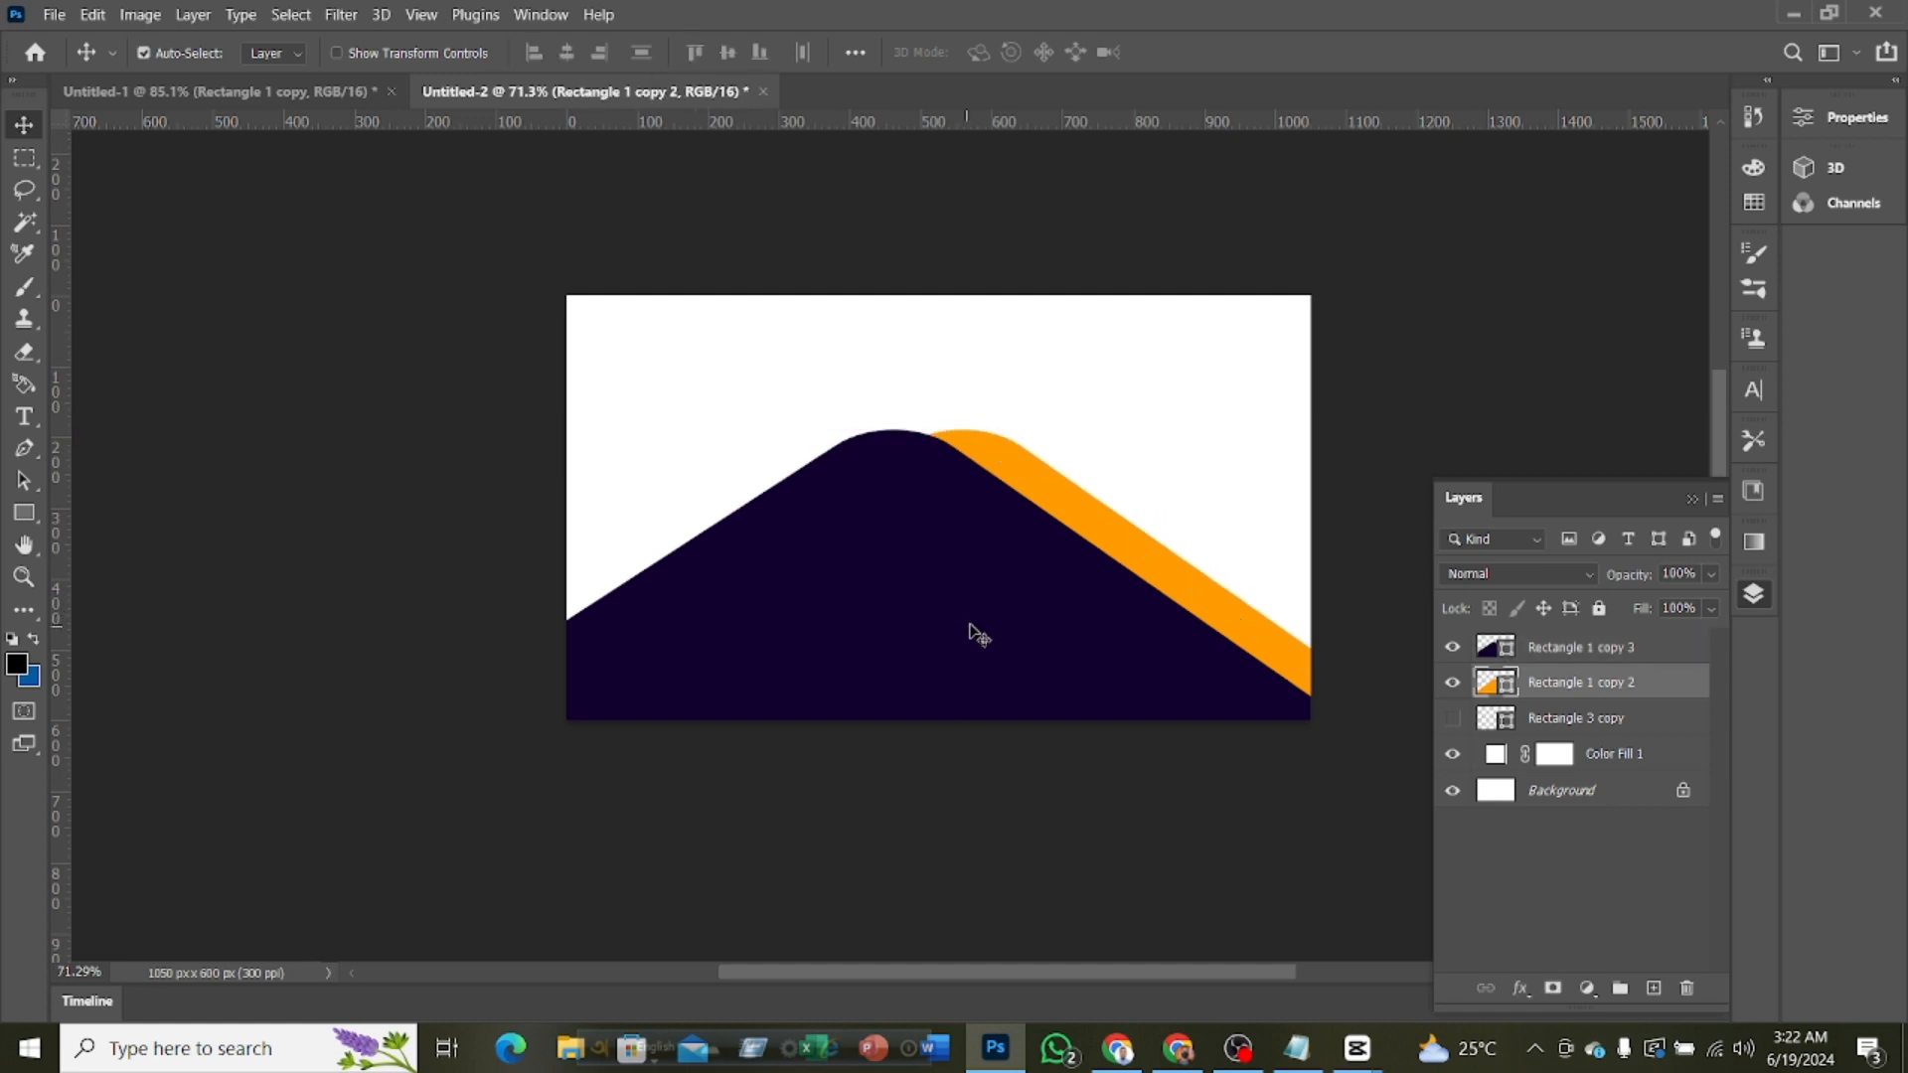
pyautogui.keyDown('ctrl'); pyautogui.click(1645, 663); pyautogui.keyUp('ctrl')
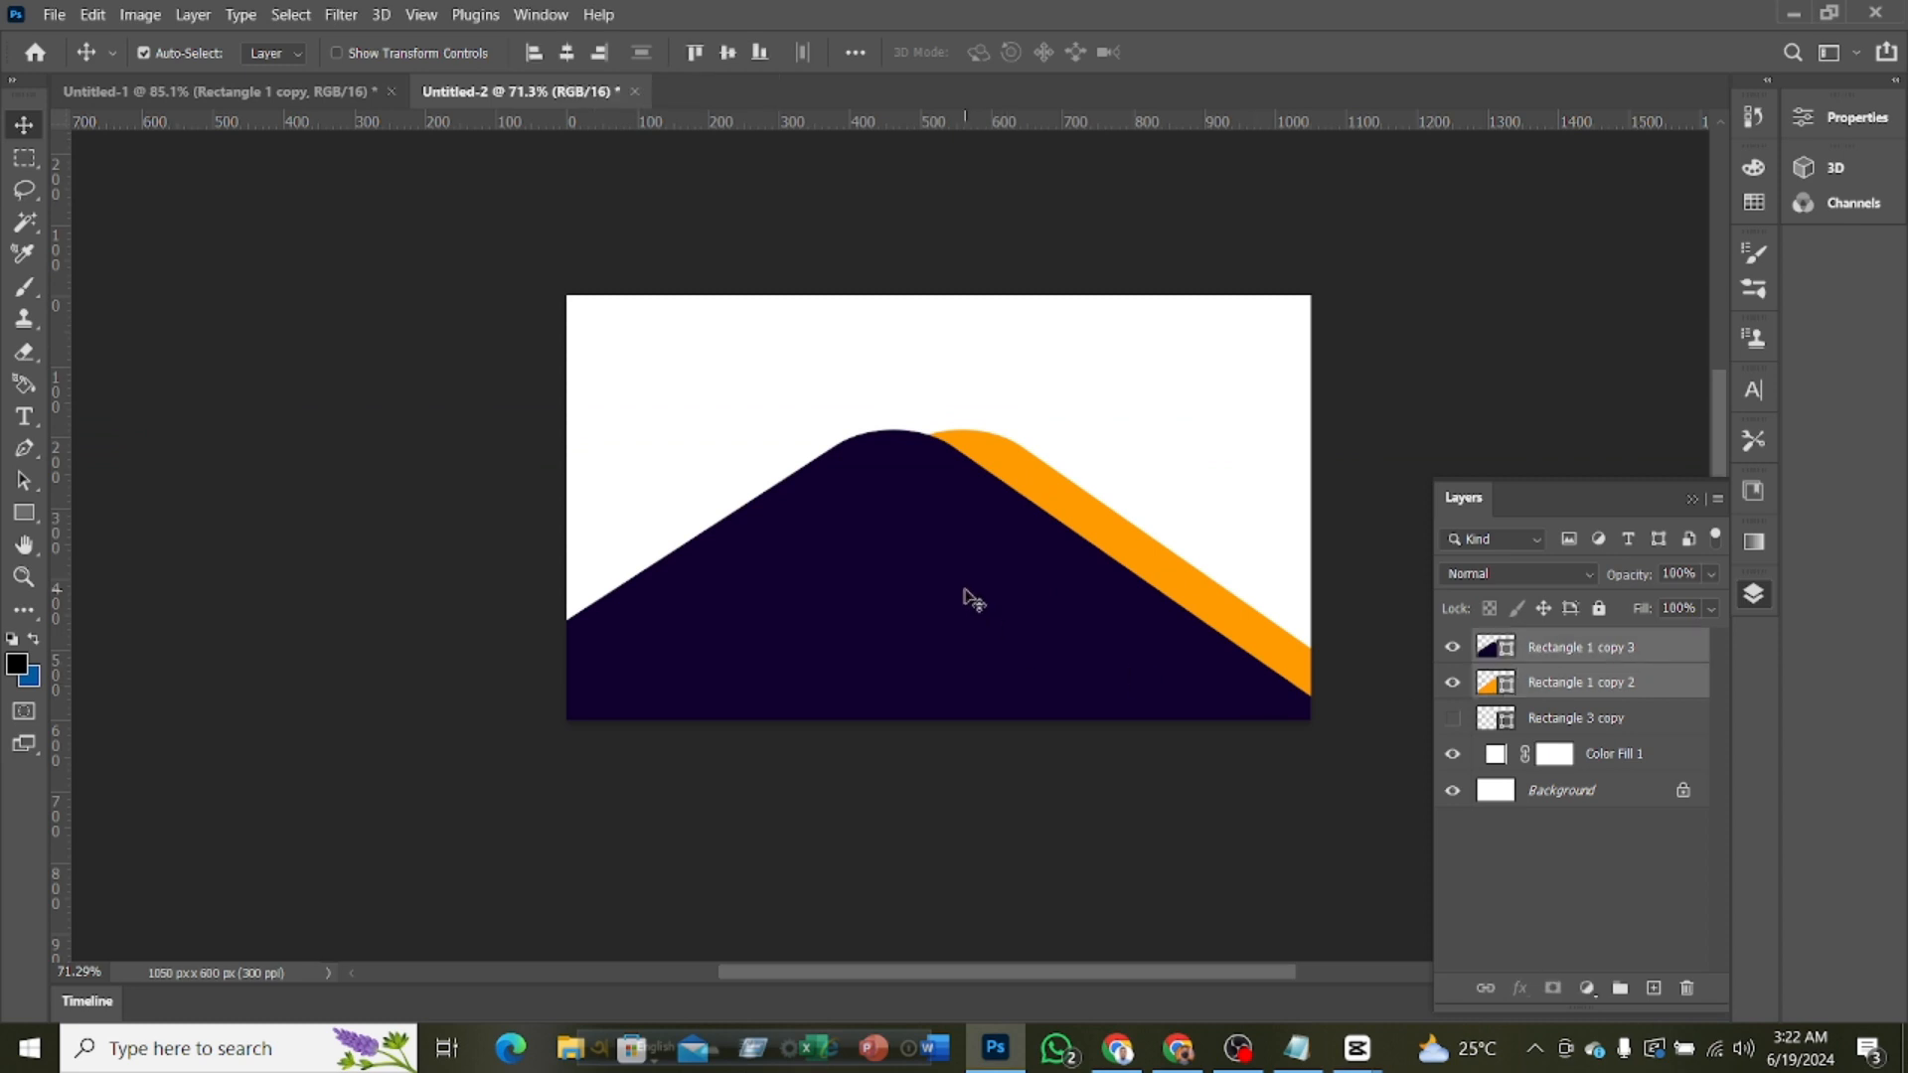
pyautogui.moveTo(964, 594); pyautogui.dragTo(962, 621)
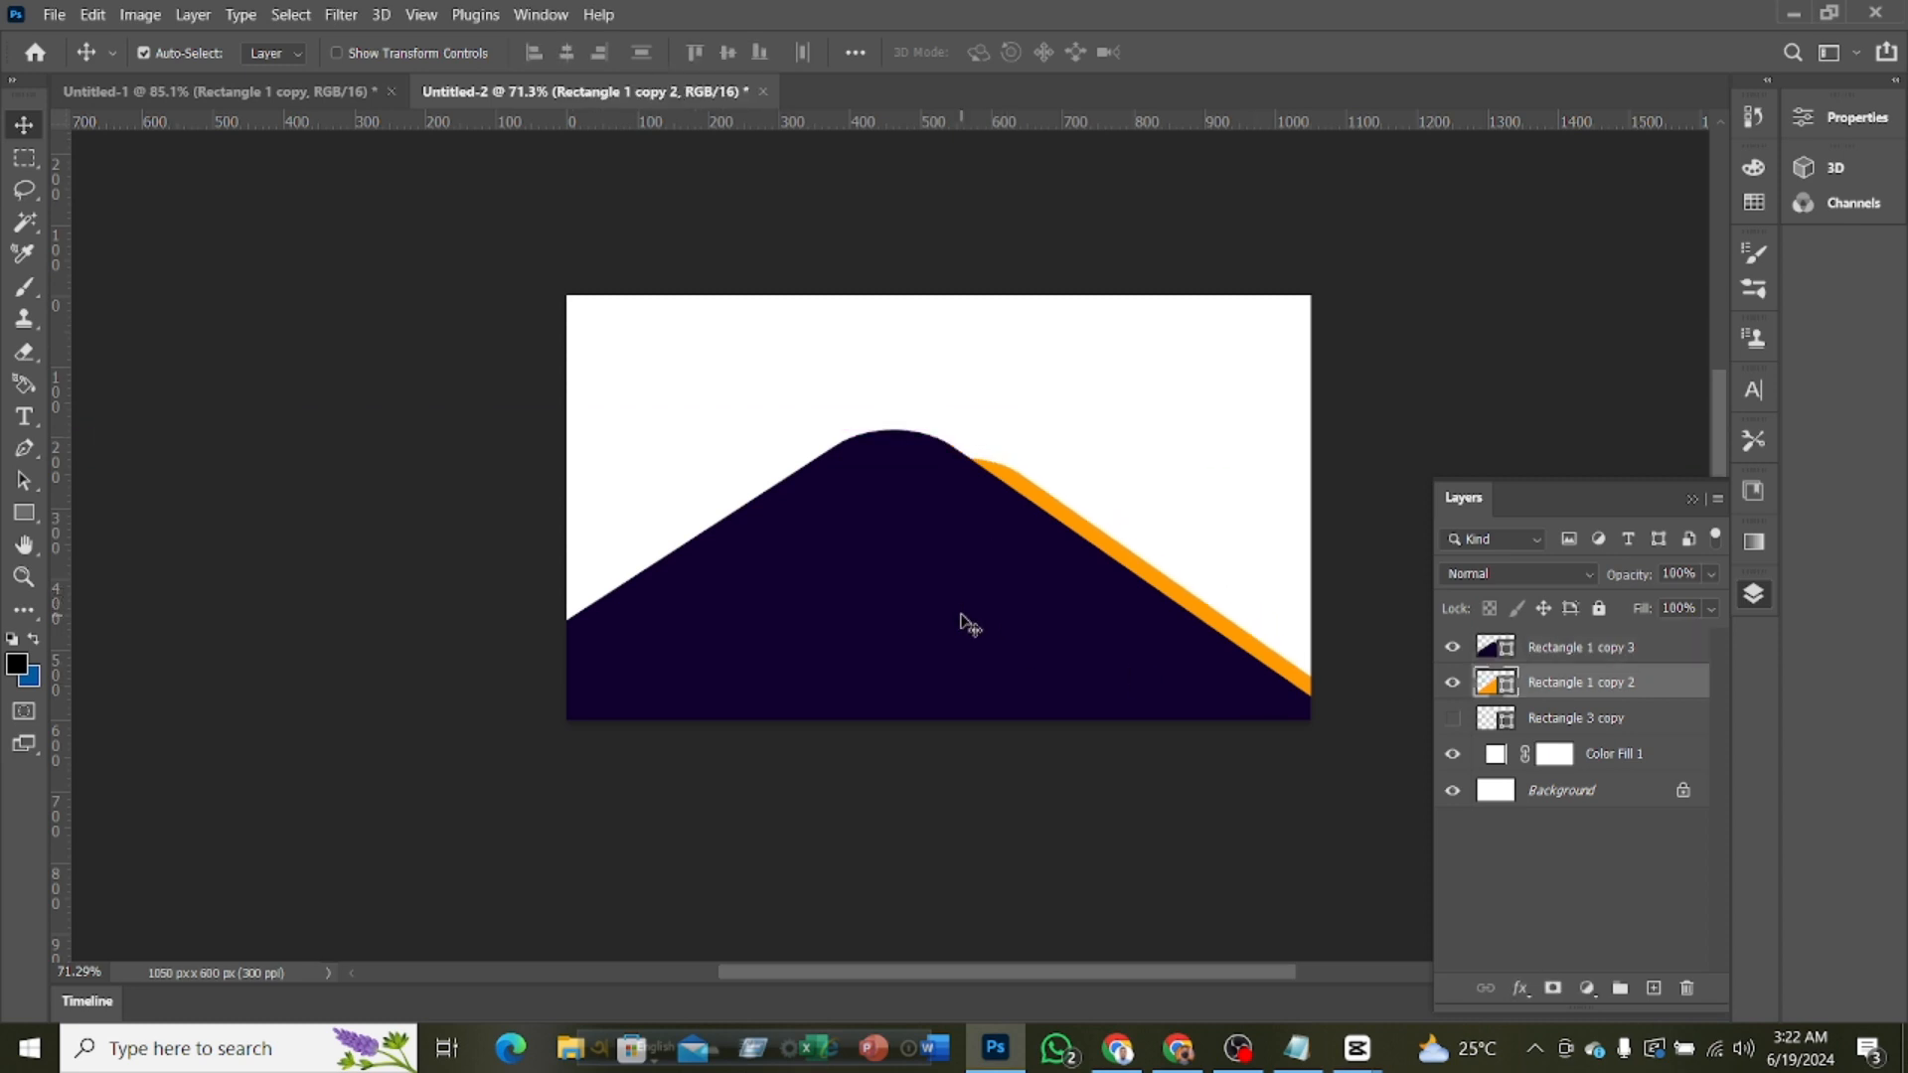
# Undo the orange rectangle's last move and lower the purple and orange rectangles together by about 36 px
pyautogui.hotkey('ctrl', 'z')
pyautogui.keyDown('ctrl'); pyautogui.click(1673, 656); pyautogui.keyUp('ctrl')
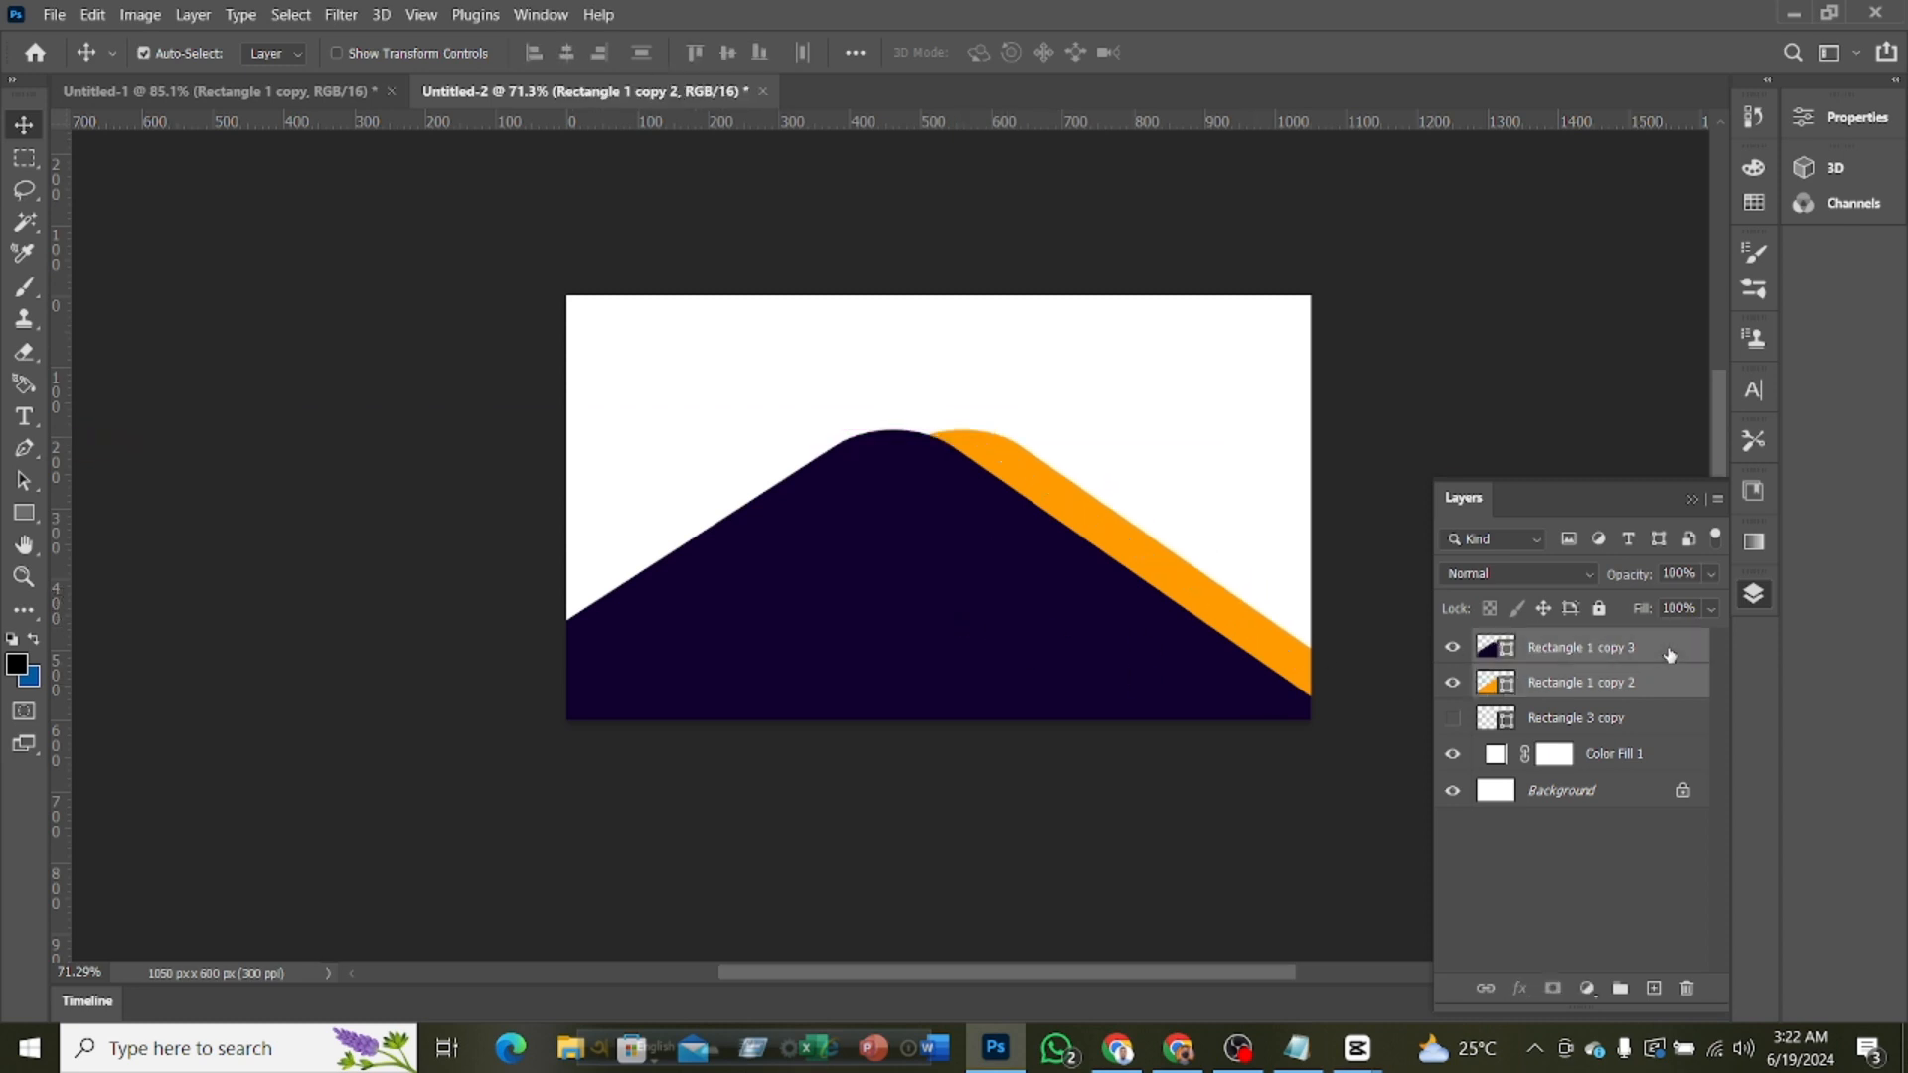
pyautogui.hotkey('ctrl', 't')
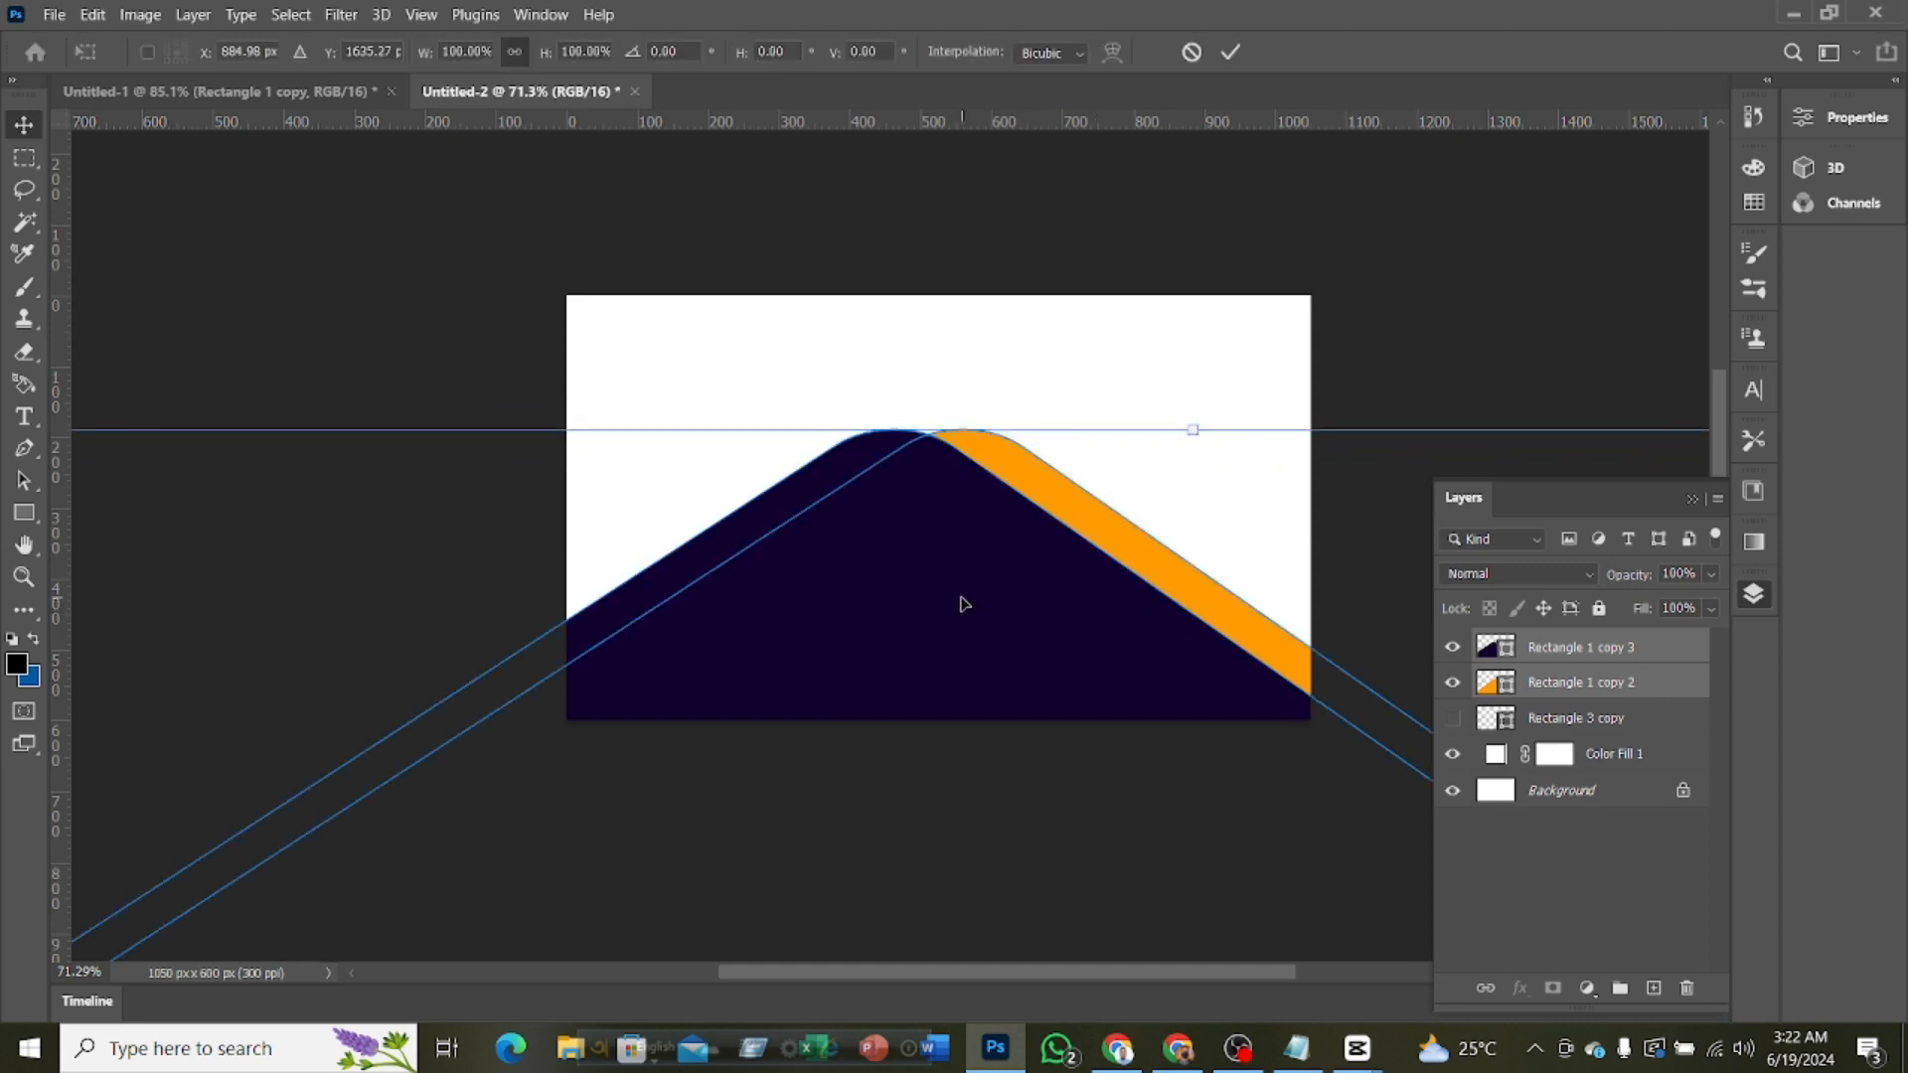
pyautogui.moveTo(962, 603); pyautogui.dragTo(962, 629)
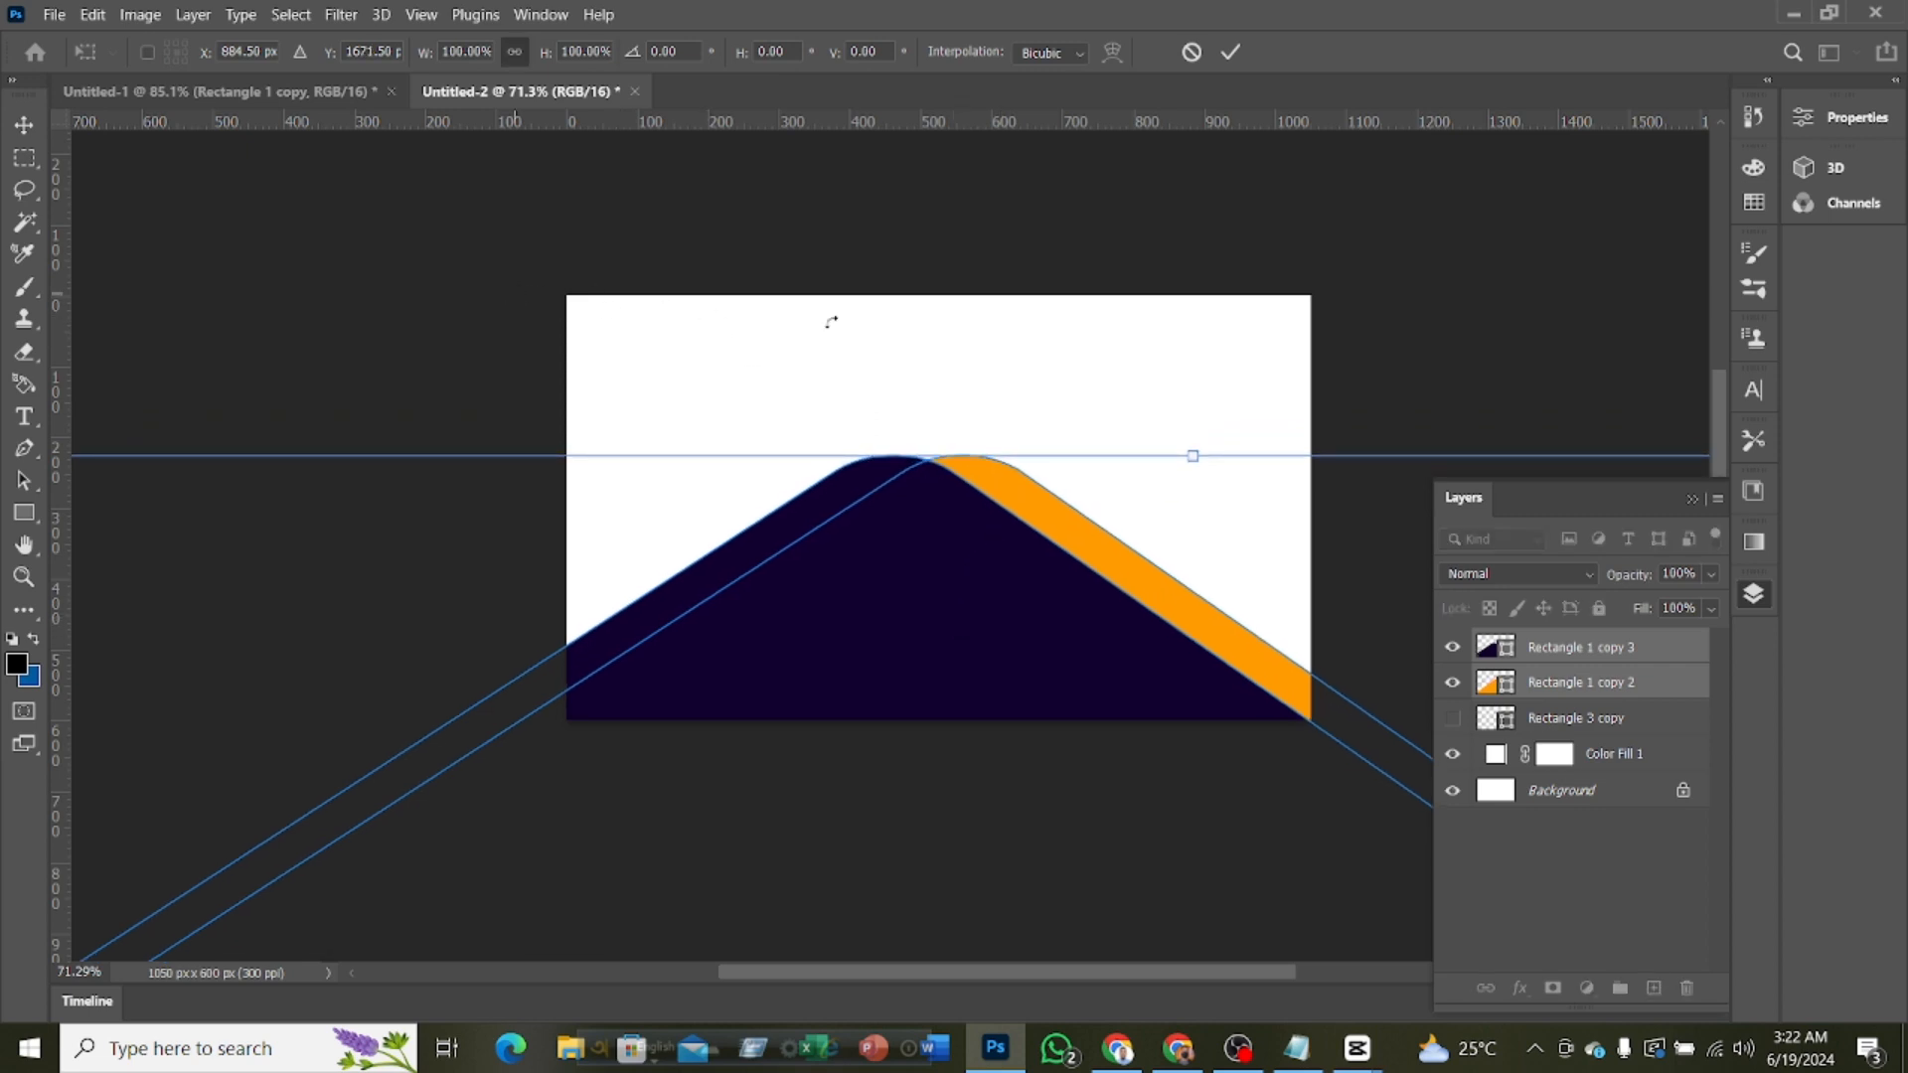
pyautogui.click(1232, 53)
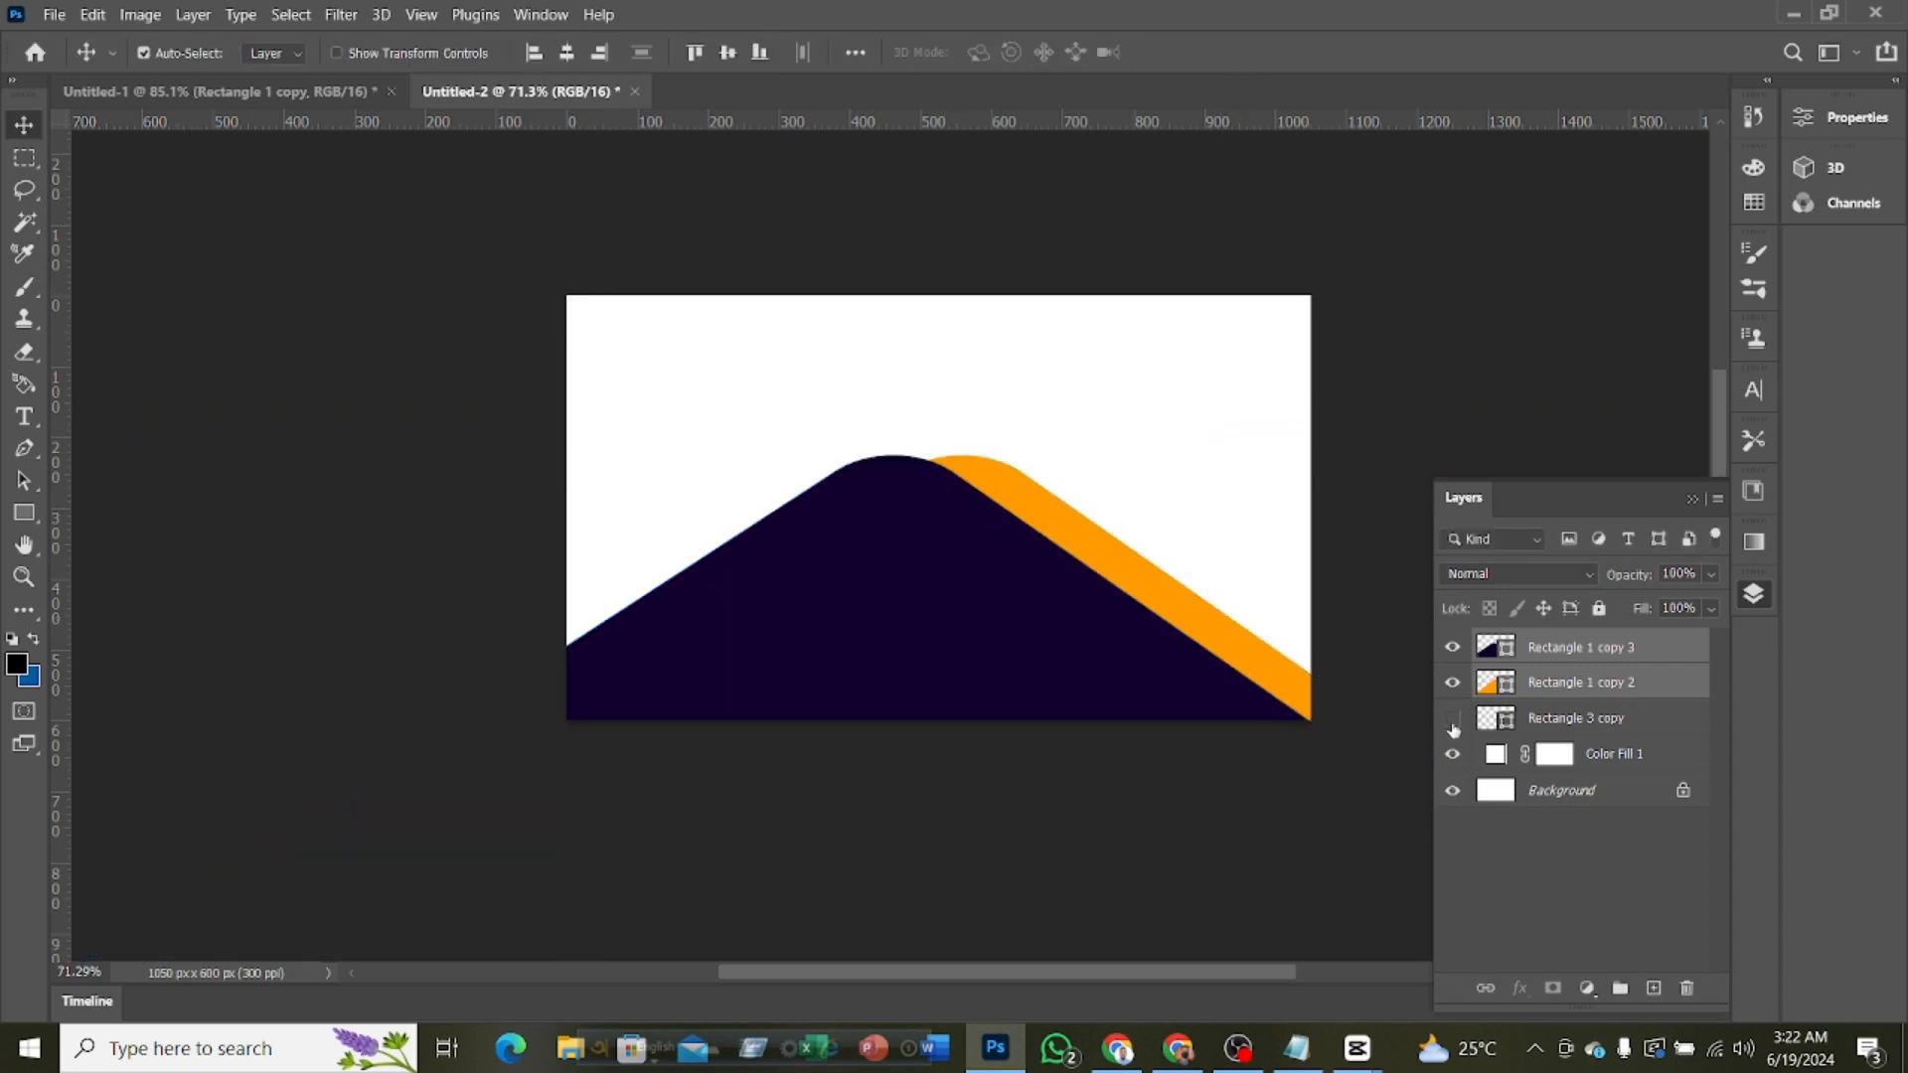
# Show the Rectangle 3 copy layer above the other layers and place the orange bar centered across the card's top edge
pyautogui.moveTo(1591, 719); pyautogui.dragTo(1591, 646)
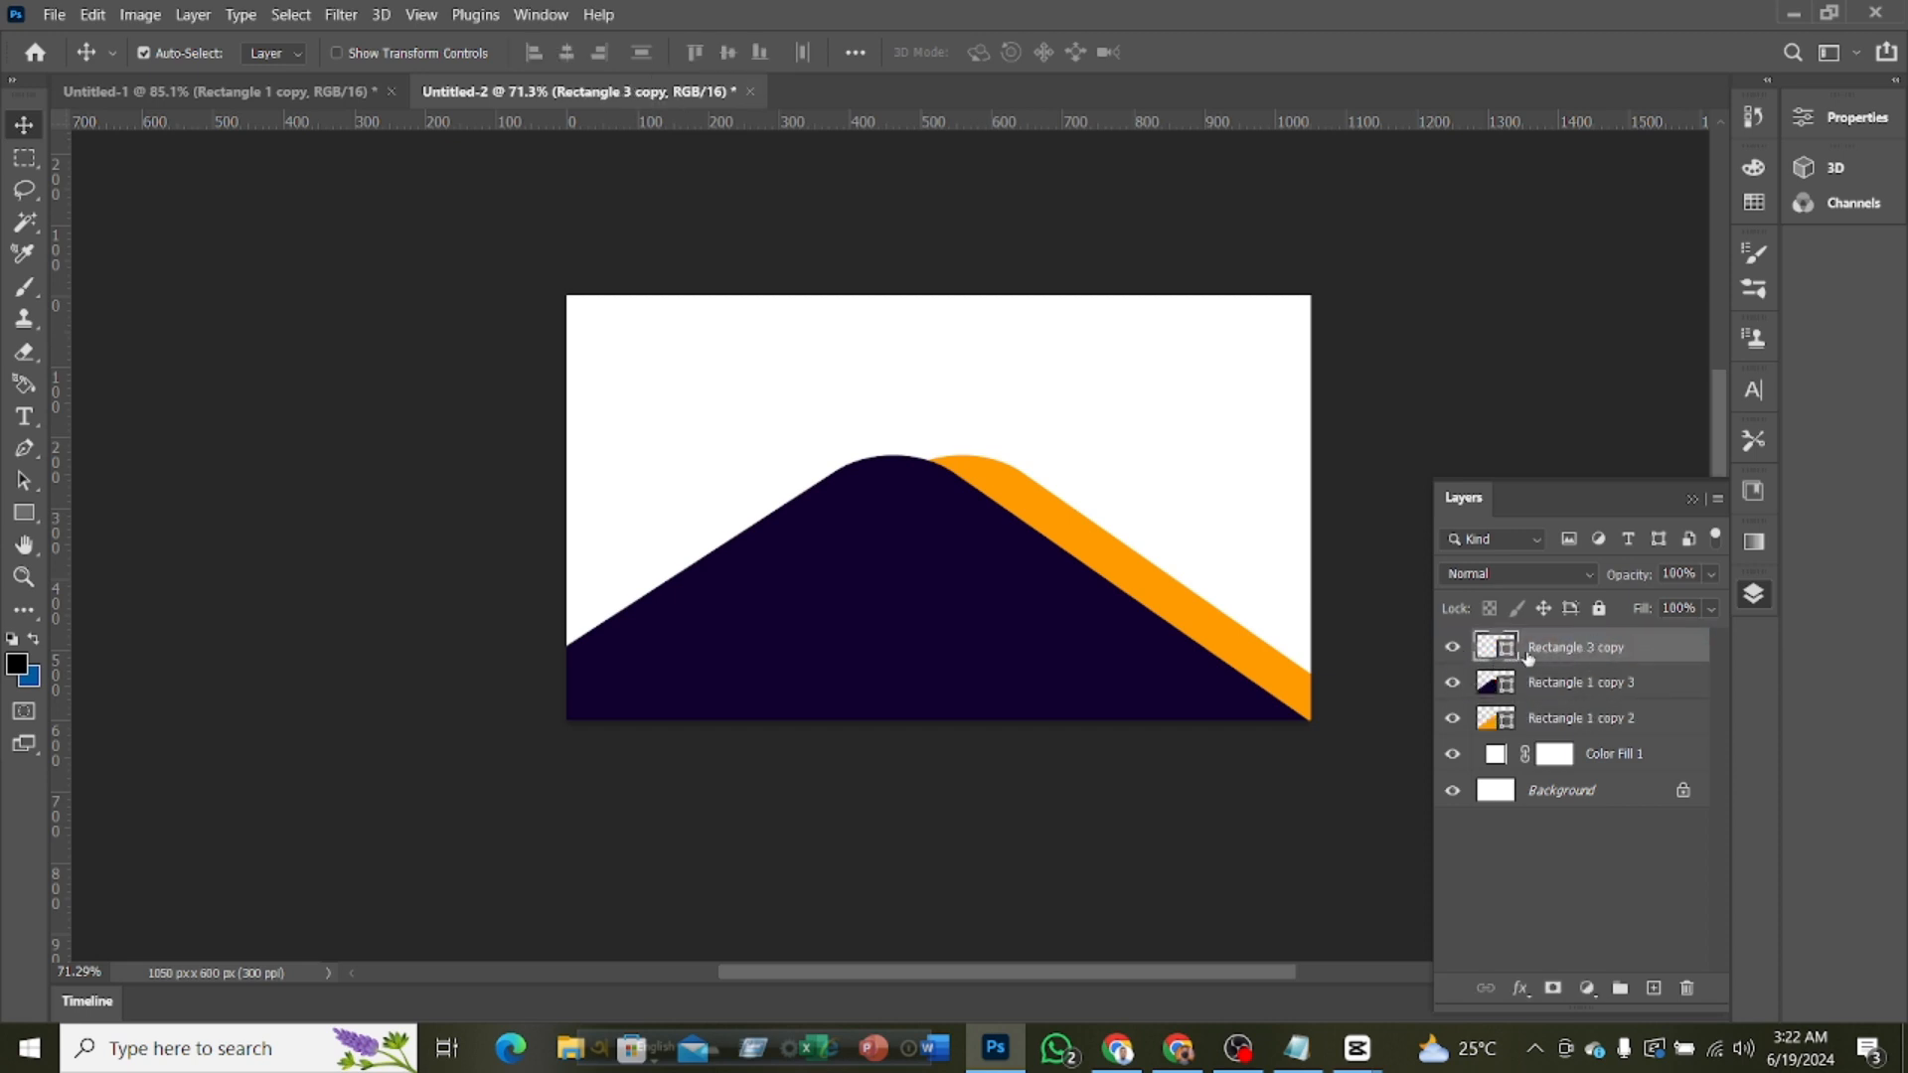
pyautogui.hotkey('ctrl', 't')
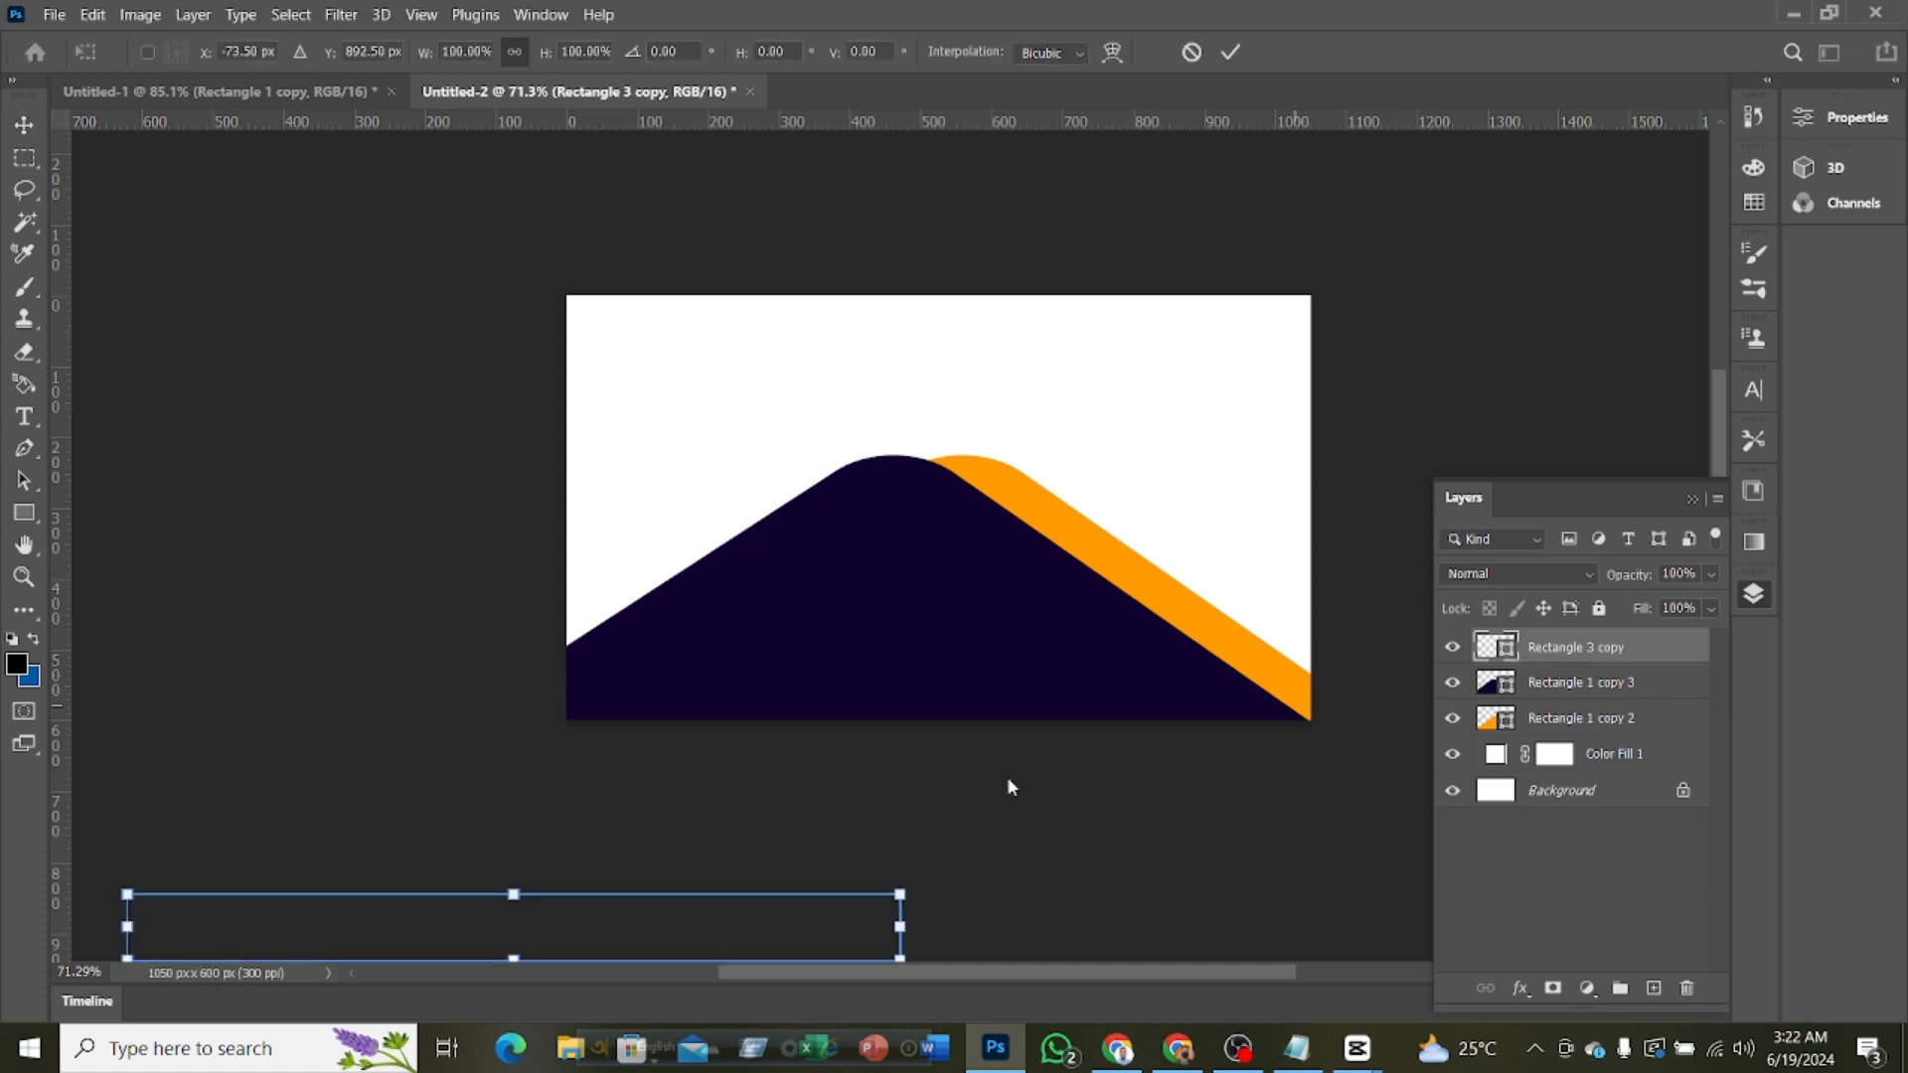
pyautogui.moveTo(637, 945); pyautogui.dragTo(1056, 295)
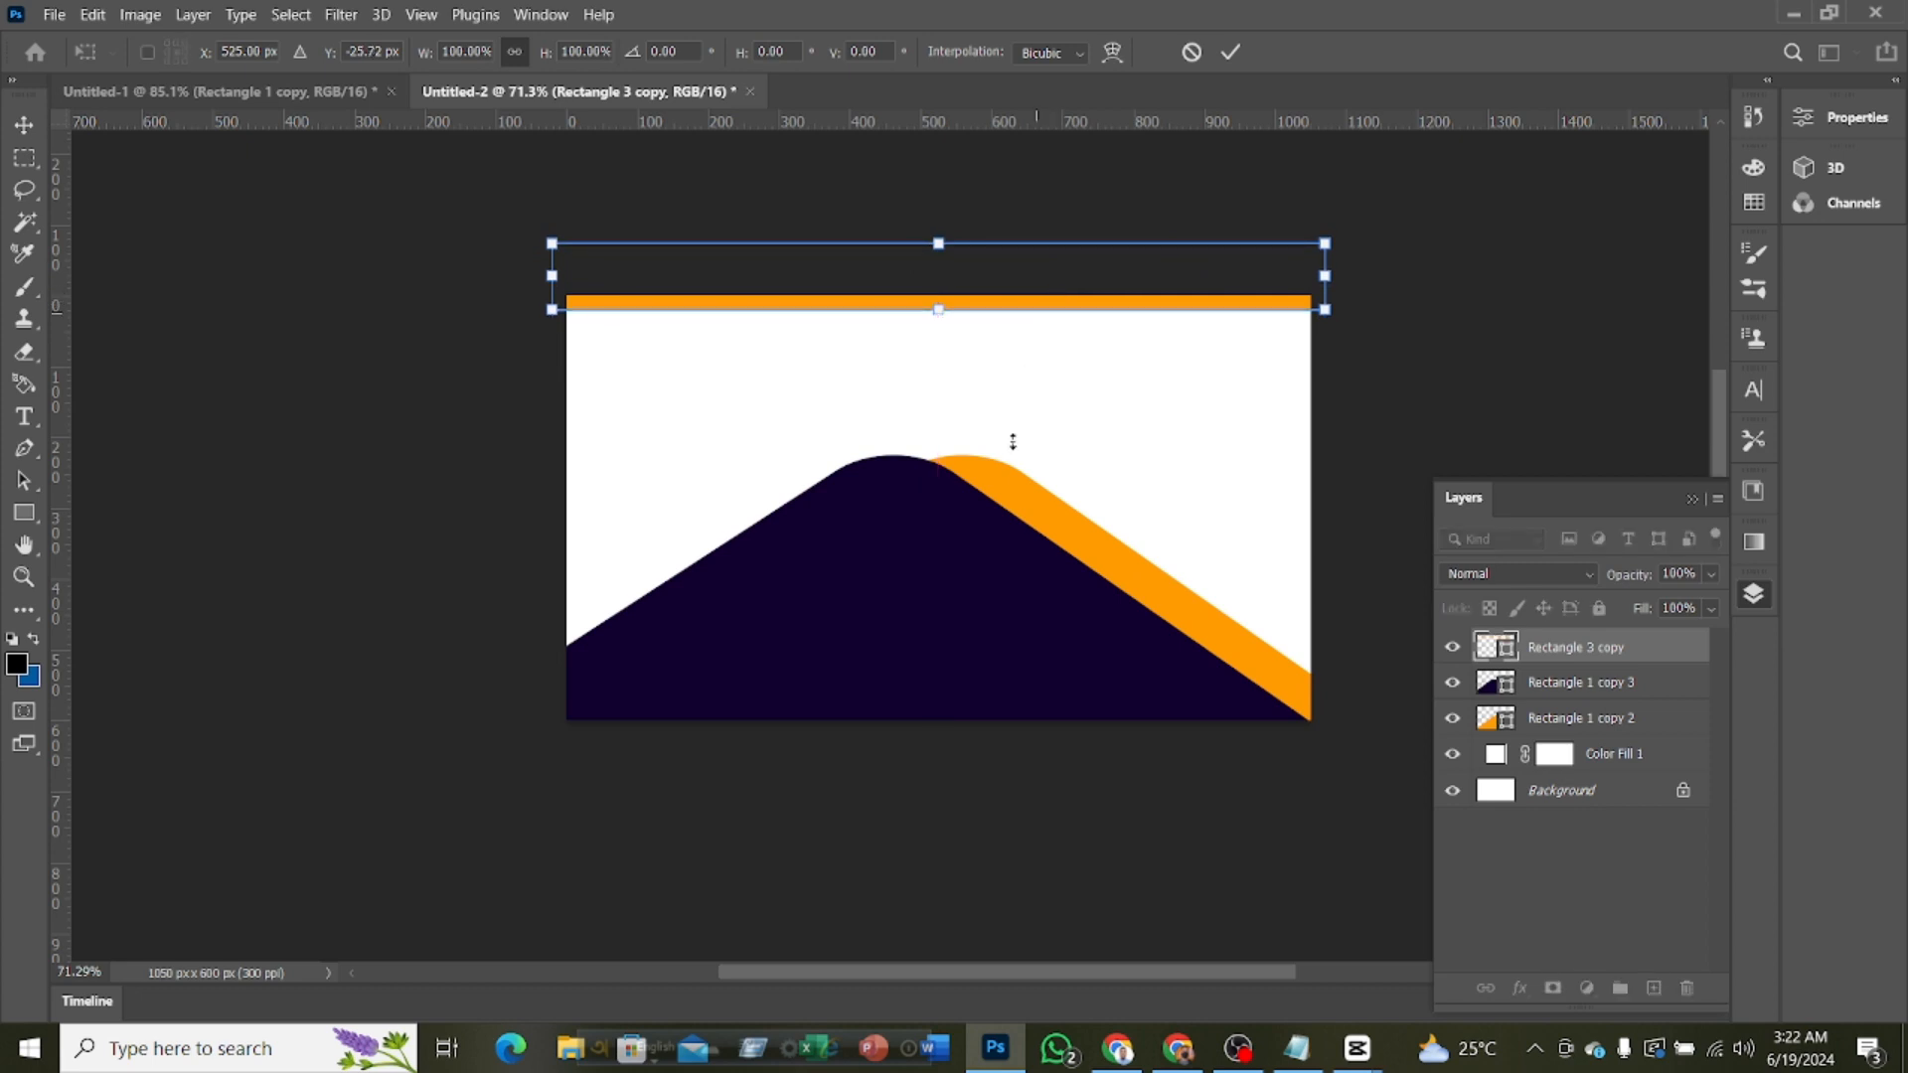
pyautogui.click(1229, 53)
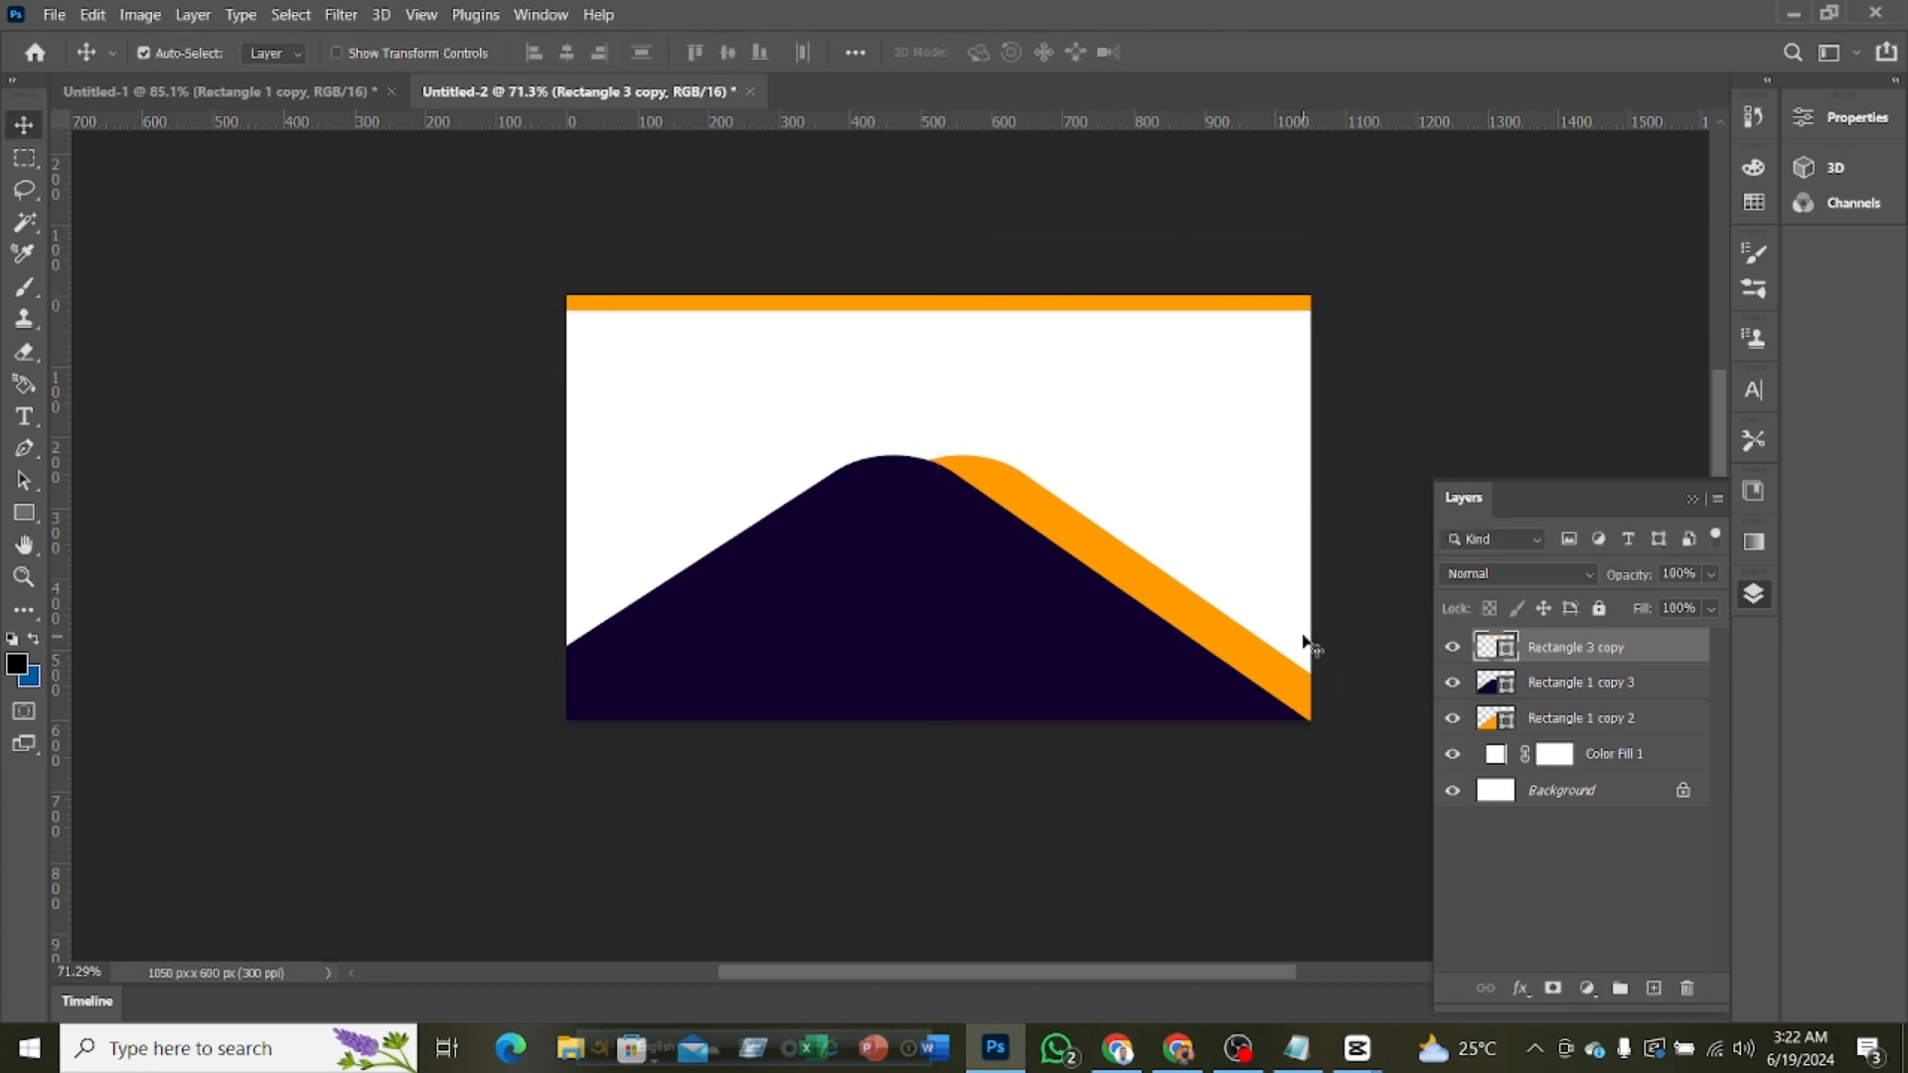
# Nudge the orange bar upward so that only a thin stripe remains along the card's top edge
pyautogui.press('Up')
pyautogui.press('Up')
pyautogui.press('Up')
pyautogui.press('Up')
pyautogui.press('Up')
pyautogui.press('Up')
pyautogui.press('Up')
pyautogui.press('Up')
pyautogui.press('Up')
pyautogui.press('Up')
pyautogui.press('Up')
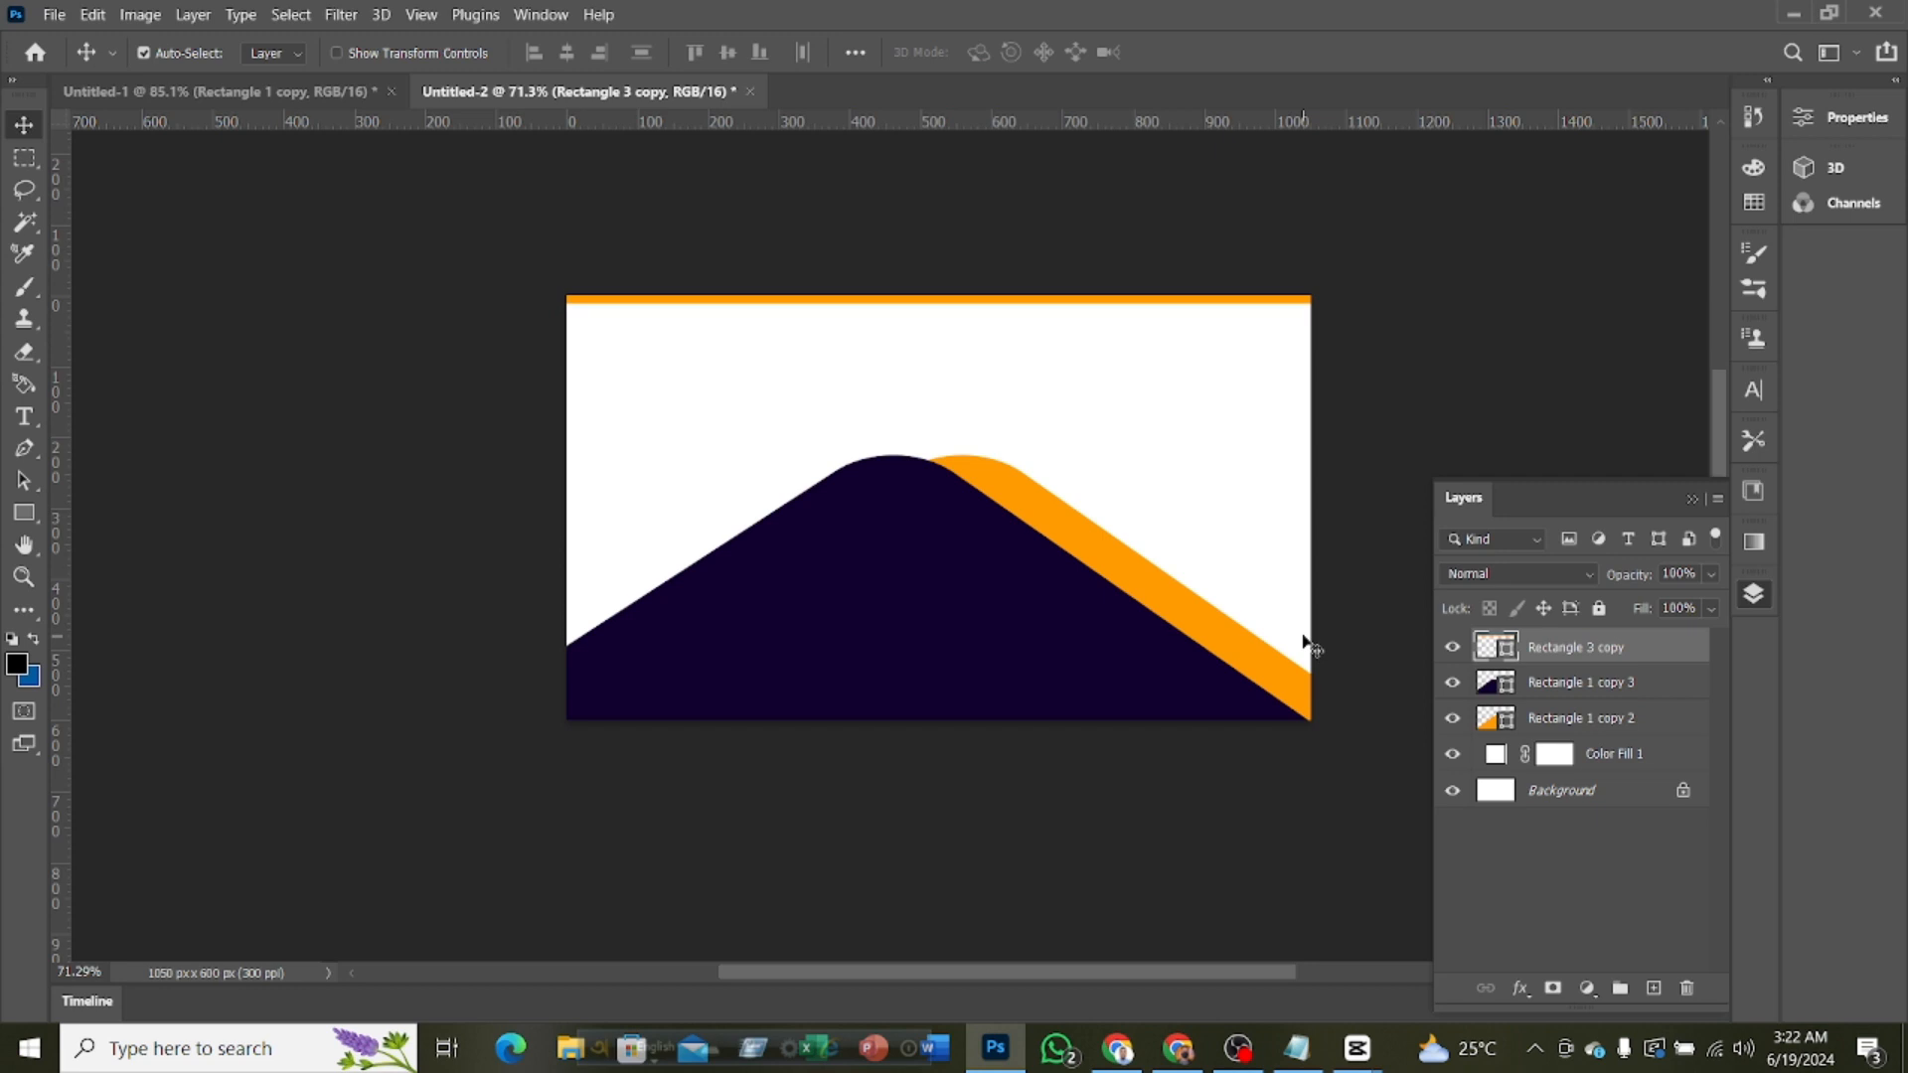
pyautogui.press('Up')
pyautogui.press('Up')
pyautogui.press('Up')
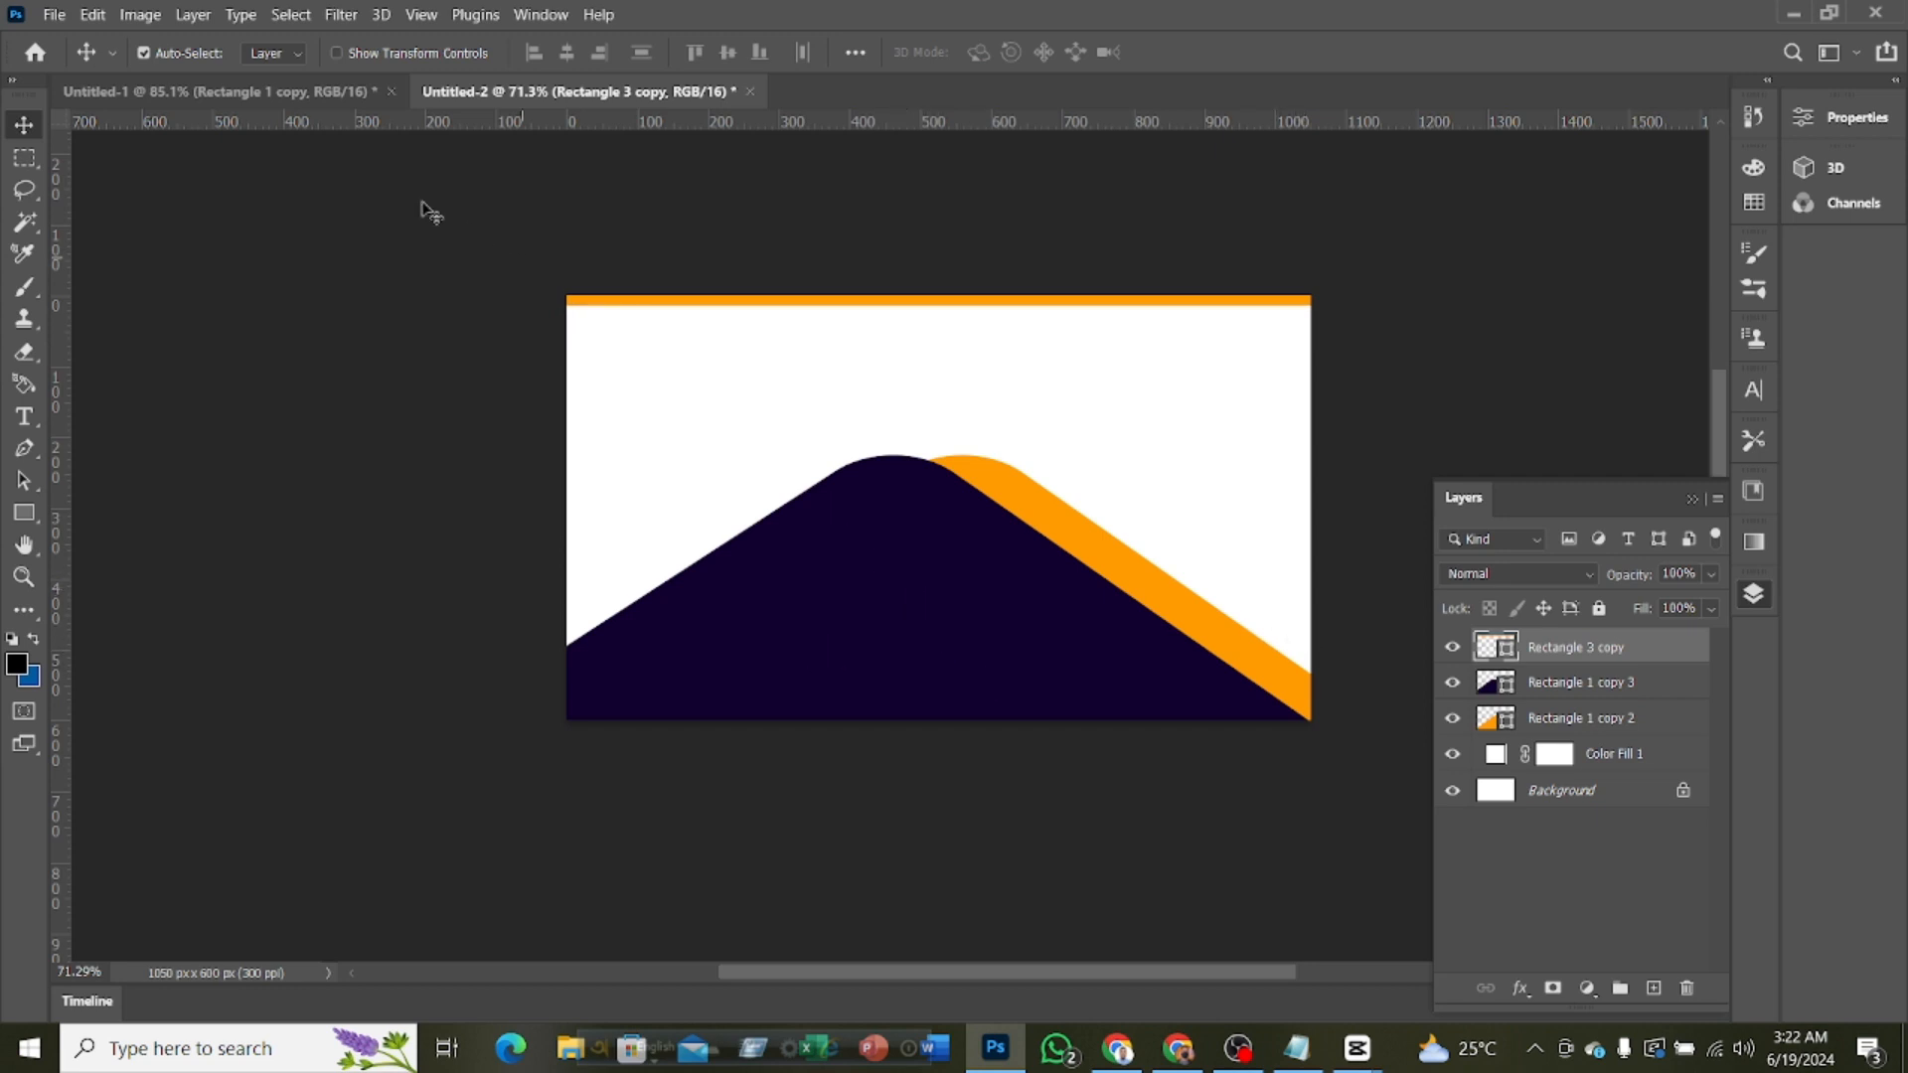
# Copy the logo, "first shield" and "build your own company" layers from Untitled-1 onto the purple shape in Untitled-2
pyautogui.scroll(-3, 855, 608)
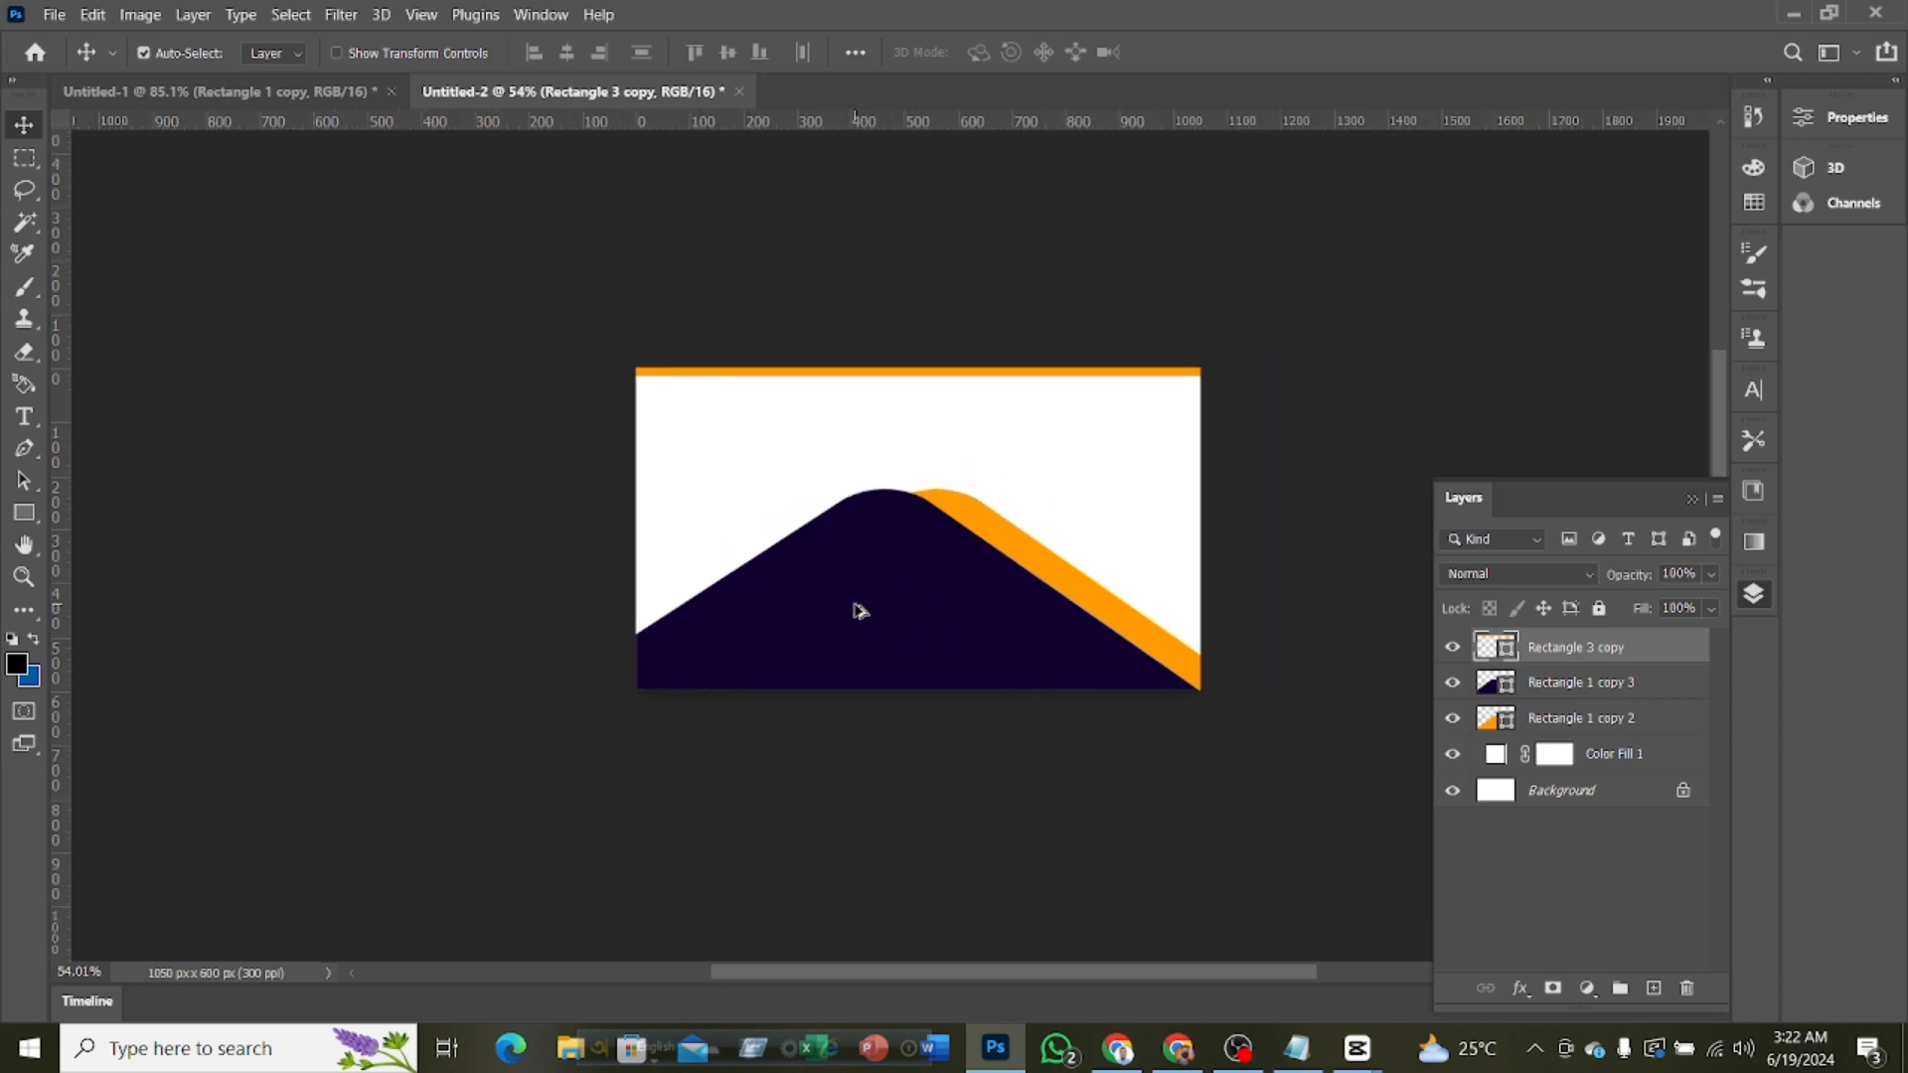
pyautogui.scroll(2, 940, 727)
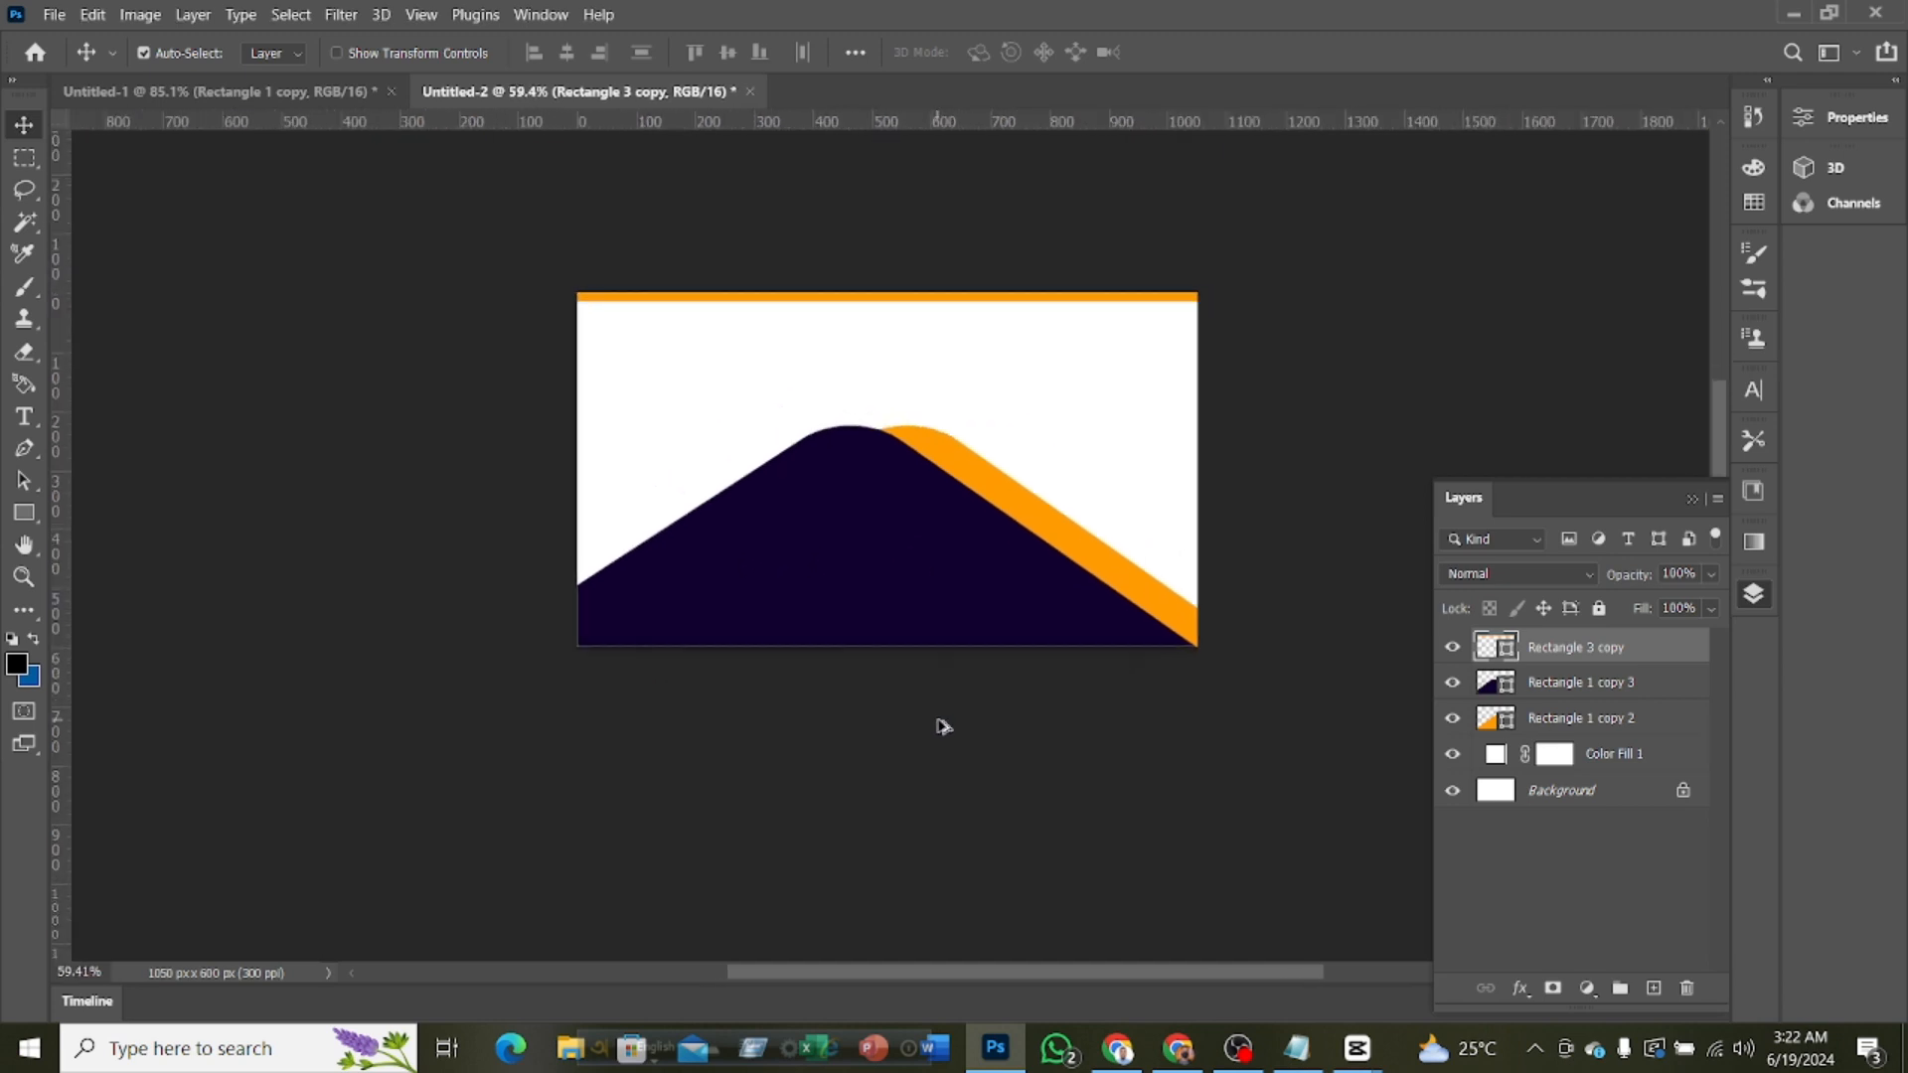
pyautogui.scroll(1, 945, 727)
pyautogui.click(266, 98)
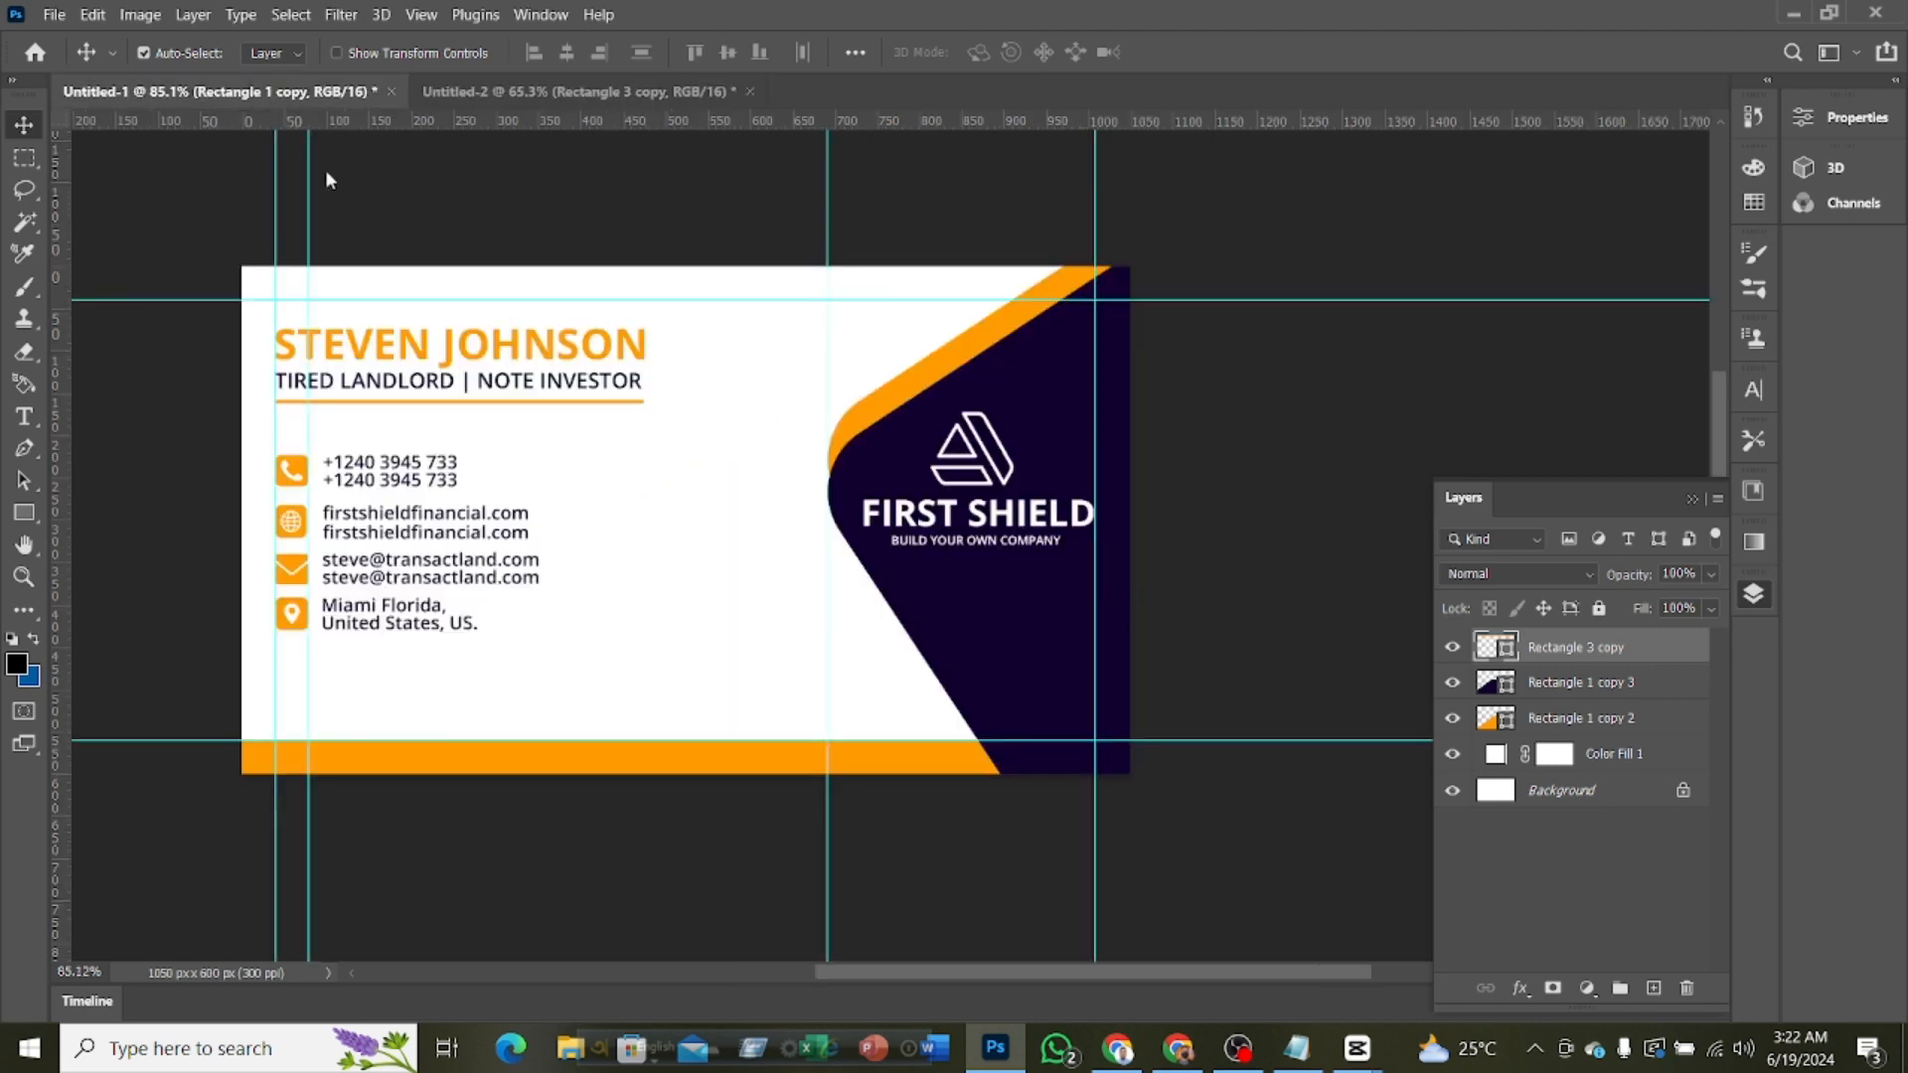
pyautogui.click(997, 478)
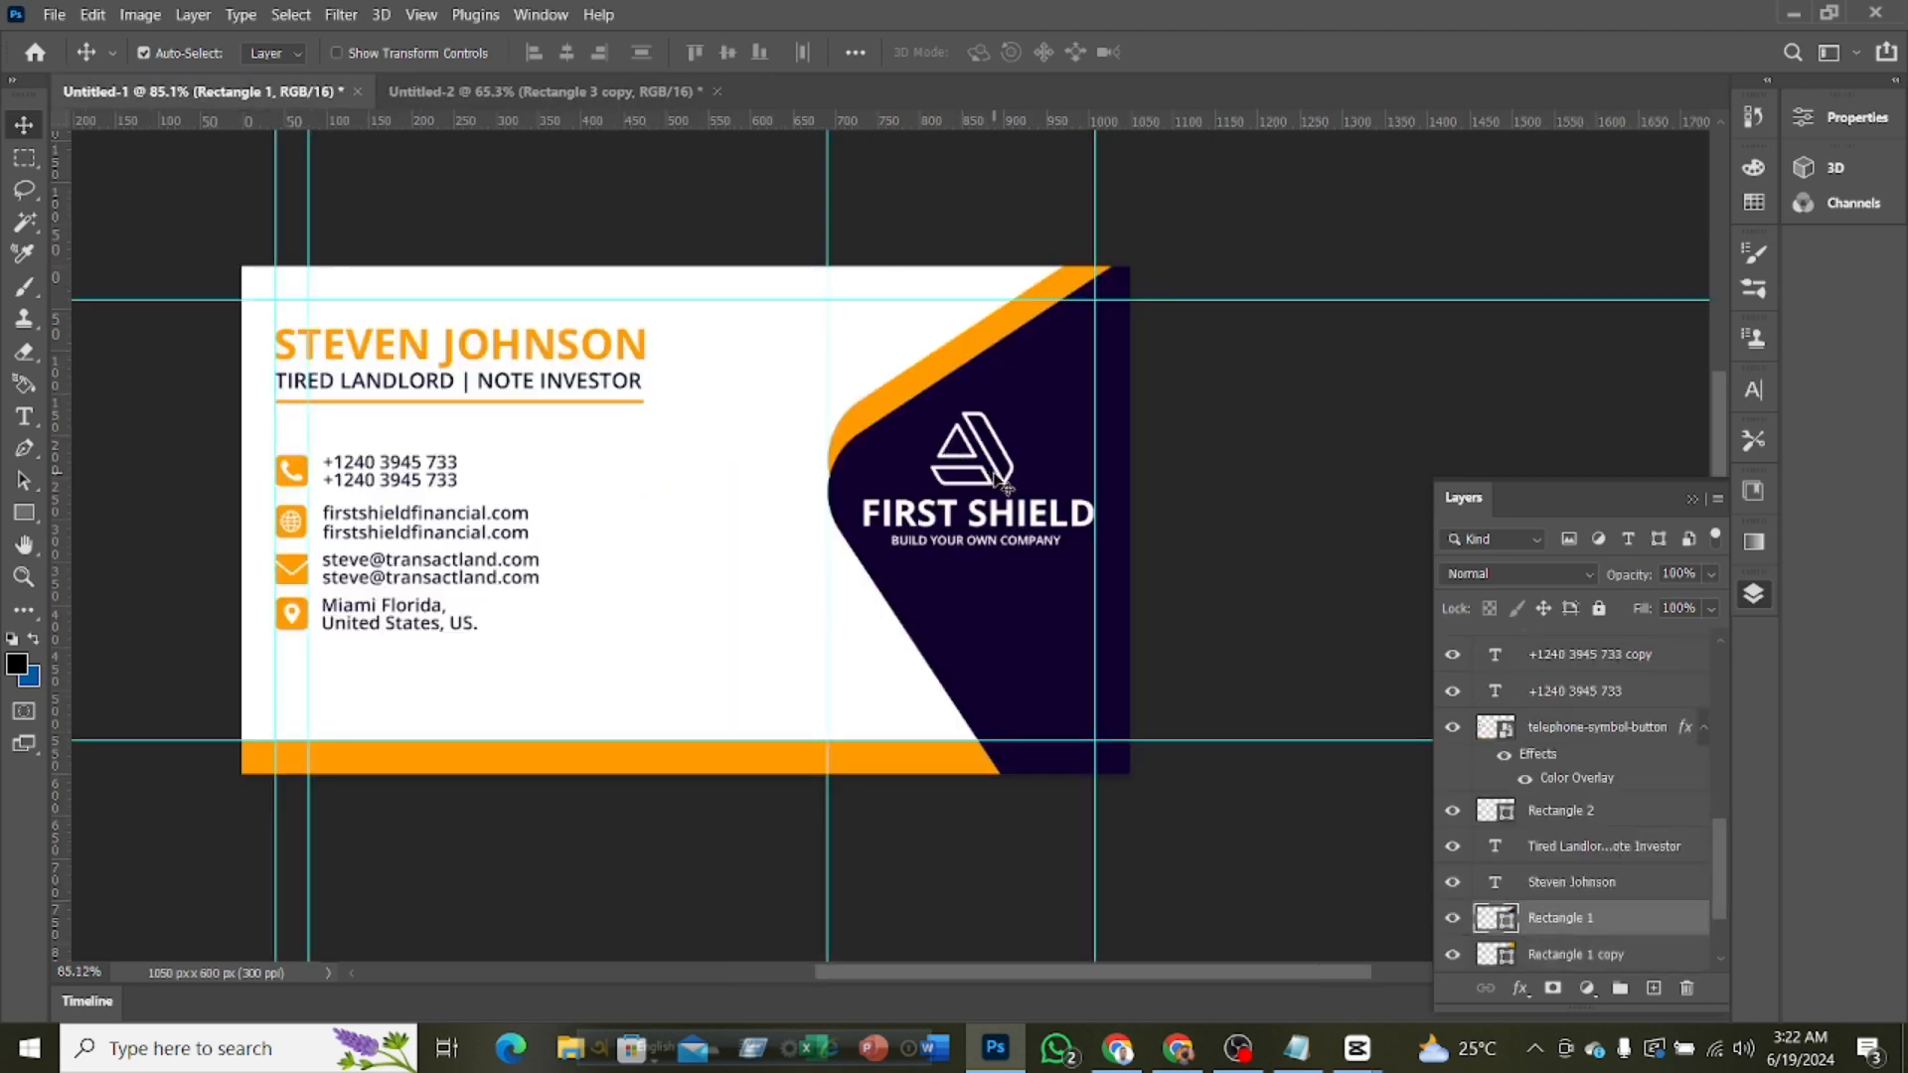
pyautogui.click(1025, 519)
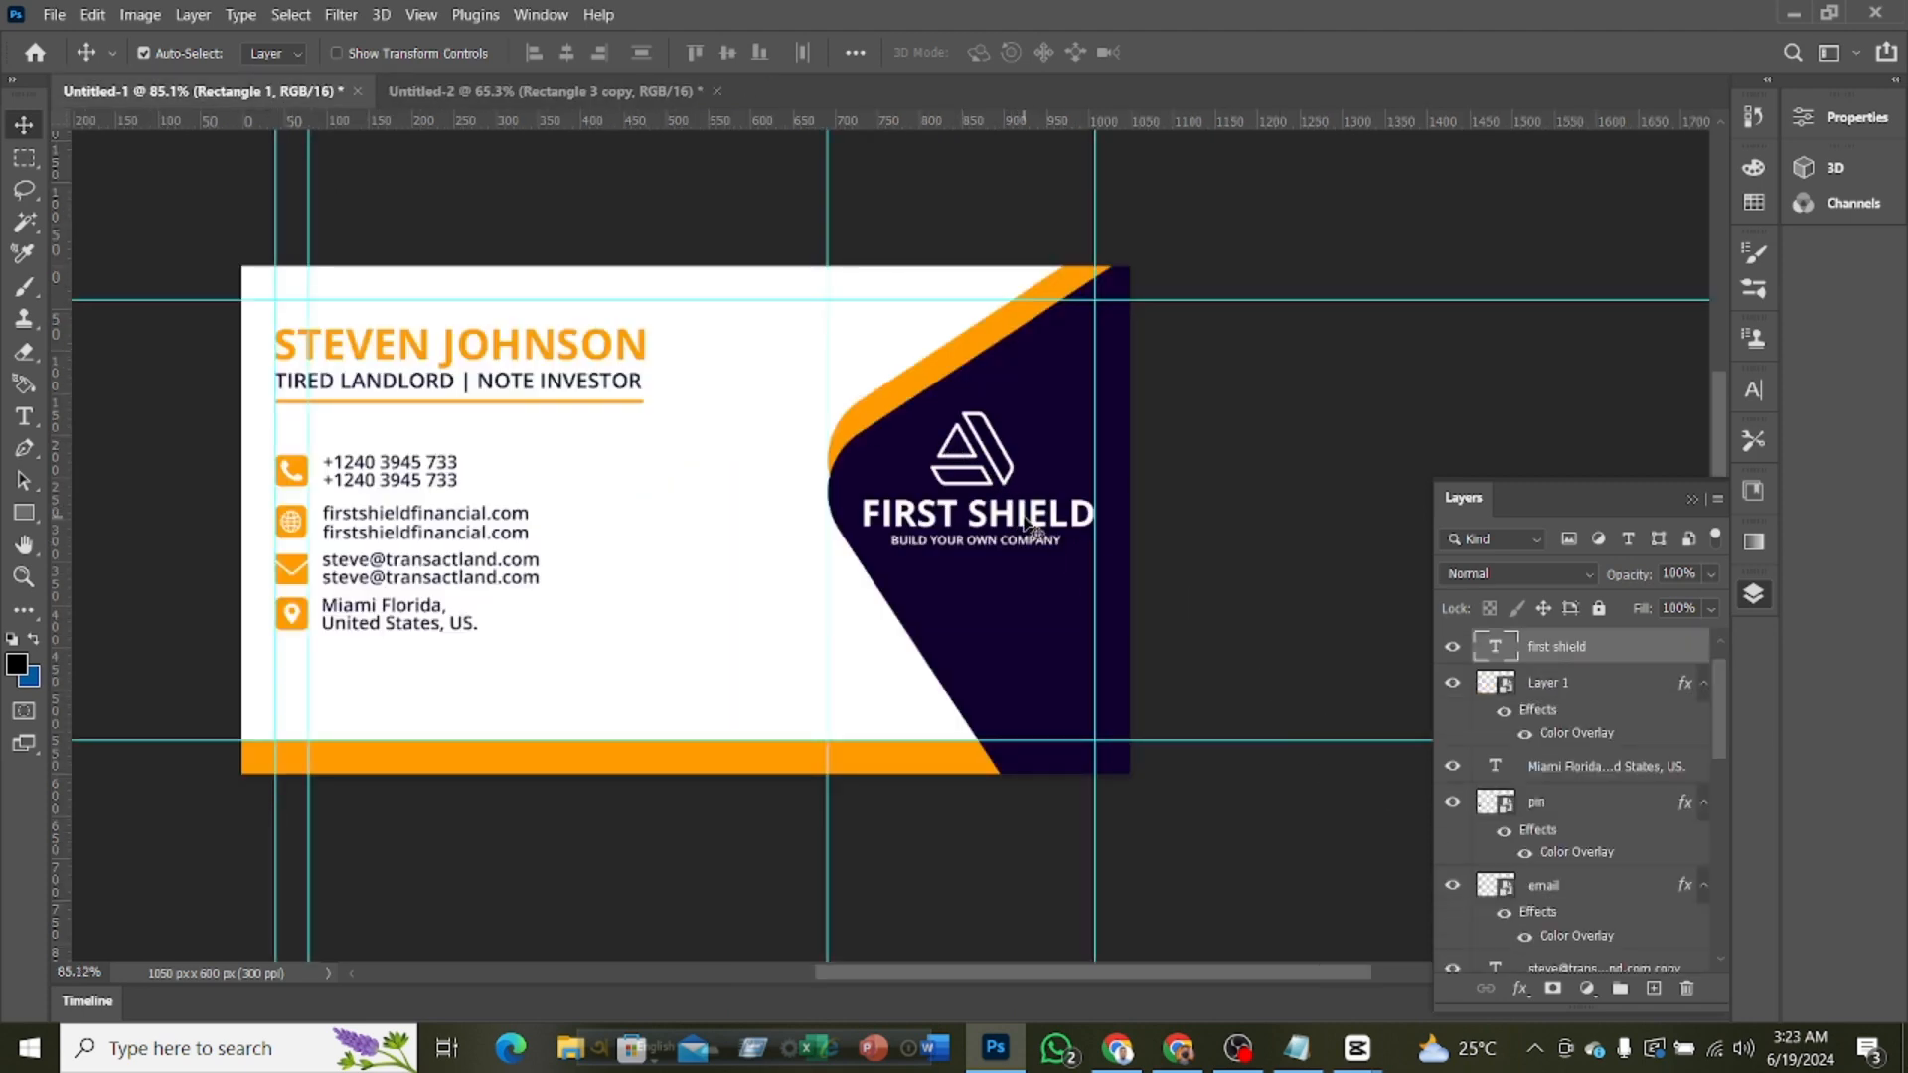
pyautogui.keyDown('ctrl'); pyautogui.click(1592, 695); pyautogui.keyUp('ctrl')
pyautogui.scroll(1, 1599, 709)
pyautogui.keyDown('ctrl'); pyautogui.click(1591, 651); pyautogui.keyUp('ctrl')
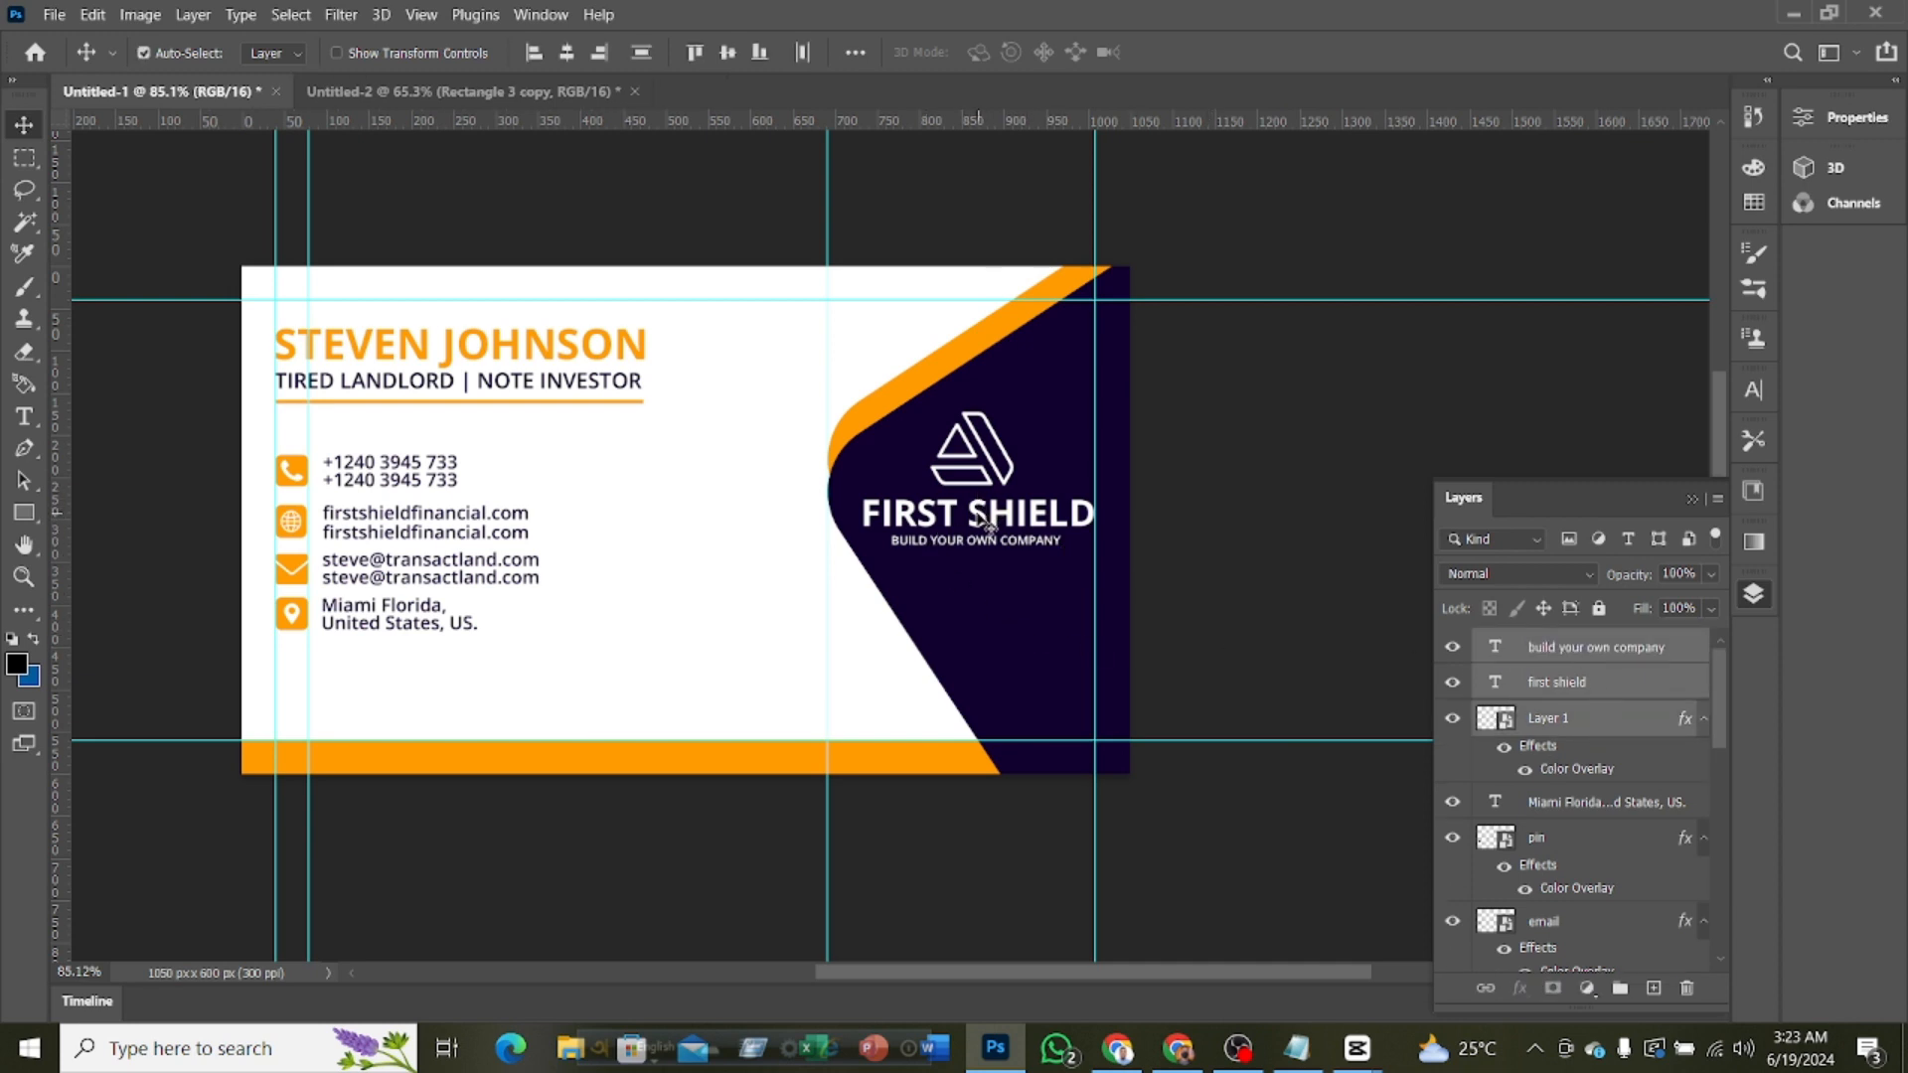
pyautogui.moveTo(980, 520); pyautogui.dragTo(851, 510)
pyautogui.press('ctrl')
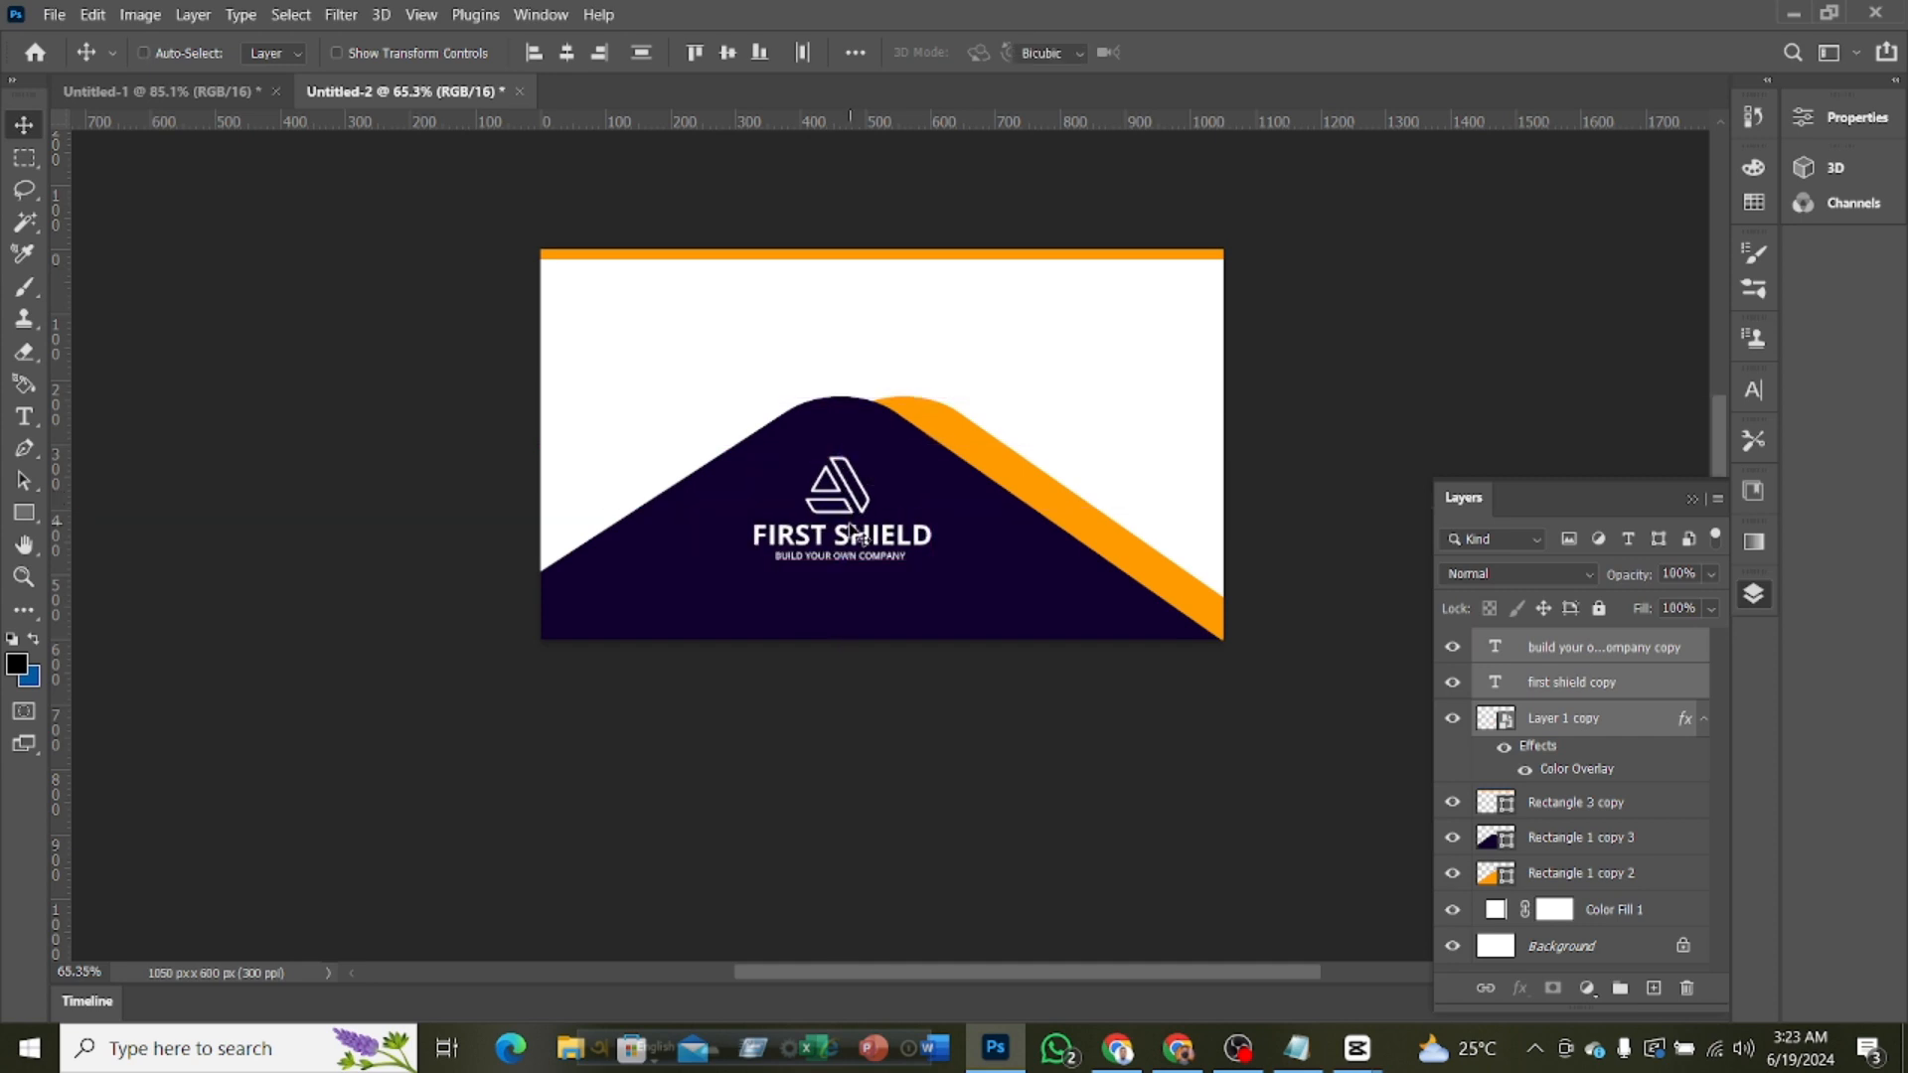
# Enlarge the copied logo and its two text lines together with Free Transform
pyautogui.hotkey('ctrl', 't')
pyautogui.moveTo(755, 559); pyautogui.dragTo(714, 591)
pyautogui.click(1229, 52)
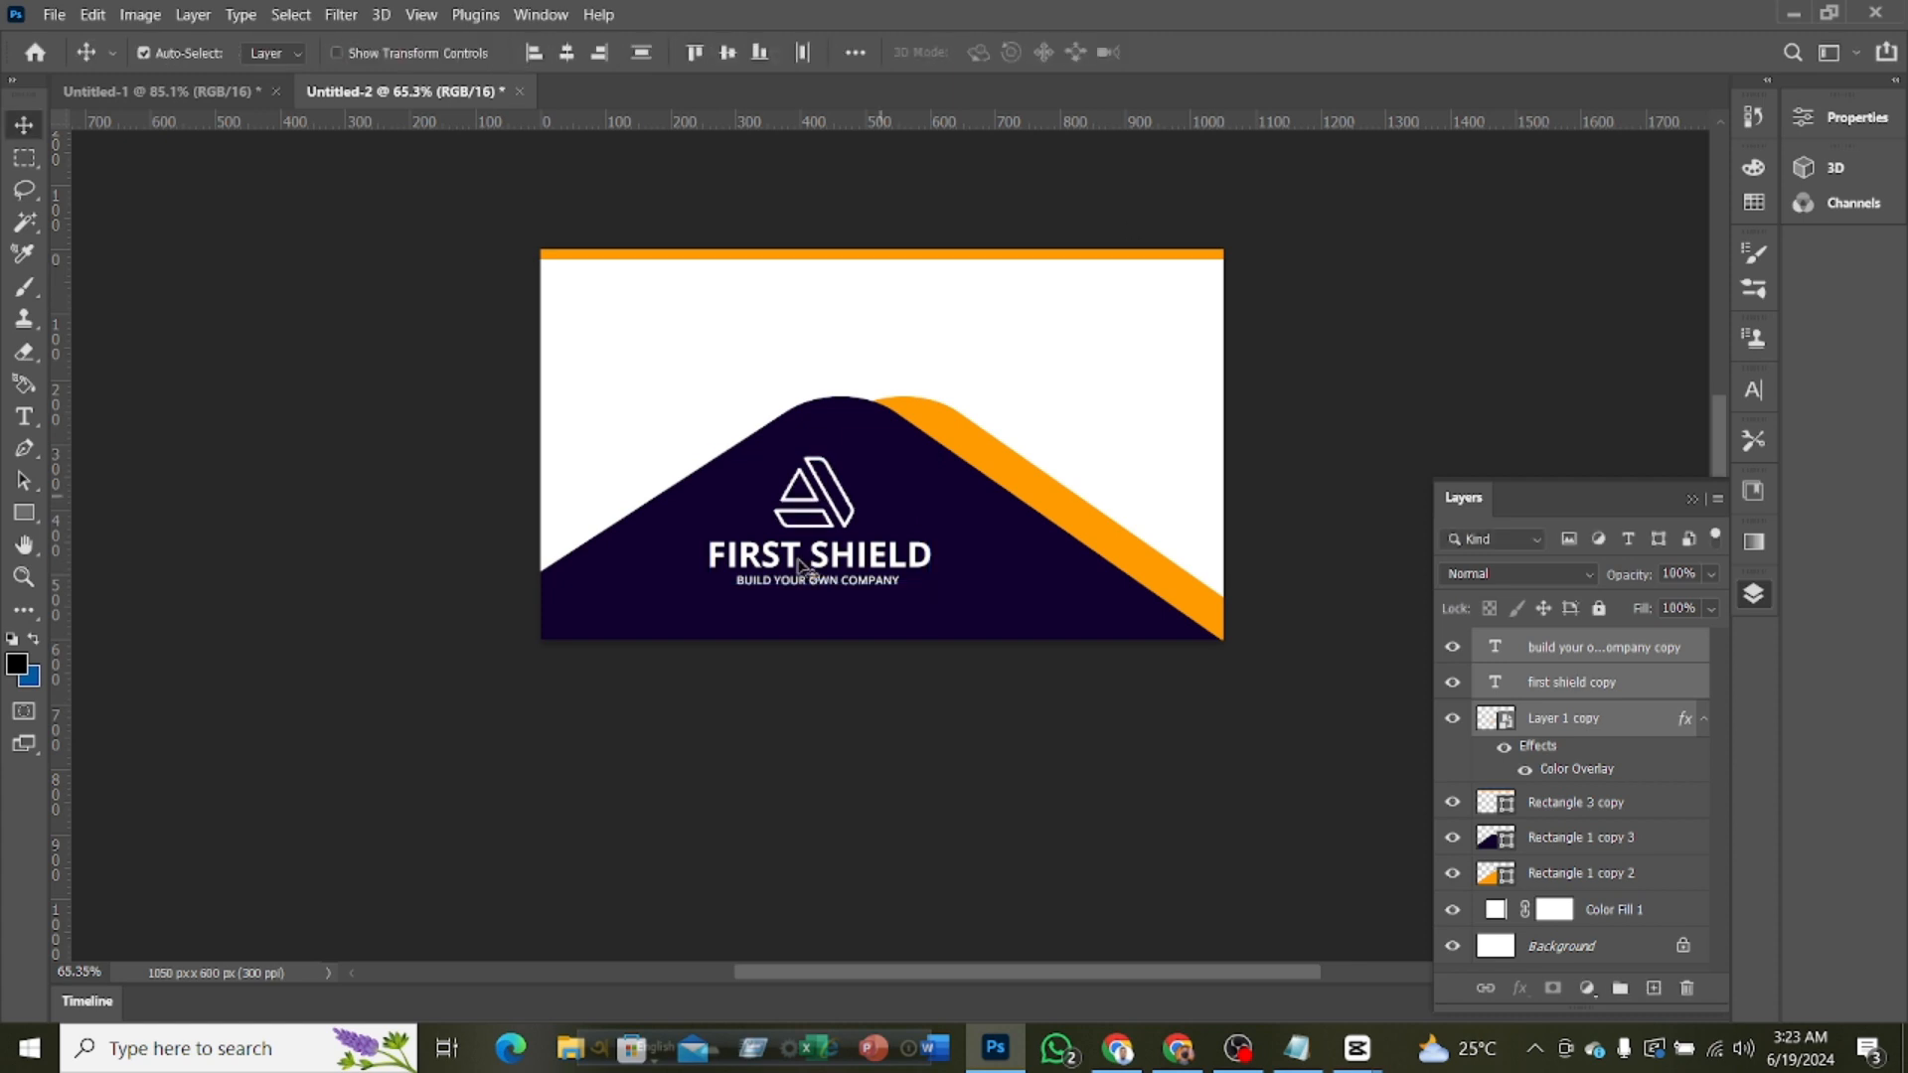
# Nudge the logo and its text right and slightly up until they sit centered under the purple shape's peak
pyautogui.press('Right')
pyautogui.press('Right')
pyautogui.press('Right')
pyautogui.press('Right')
pyautogui.press('Right')
pyautogui.press('Right')
pyautogui.press('Right')
pyautogui.press('Right')
pyautogui.press('Right')
pyautogui.press('Right')
pyautogui.press('Right')
pyautogui.press('Right')
pyautogui.press('Right')
pyautogui.press('Right')
pyautogui.press('Right')
pyautogui.press('Right')
pyautogui.press('Right')
pyautogui.press('Right')
pyautogui.press('Right')
pyautogui.press('Right')
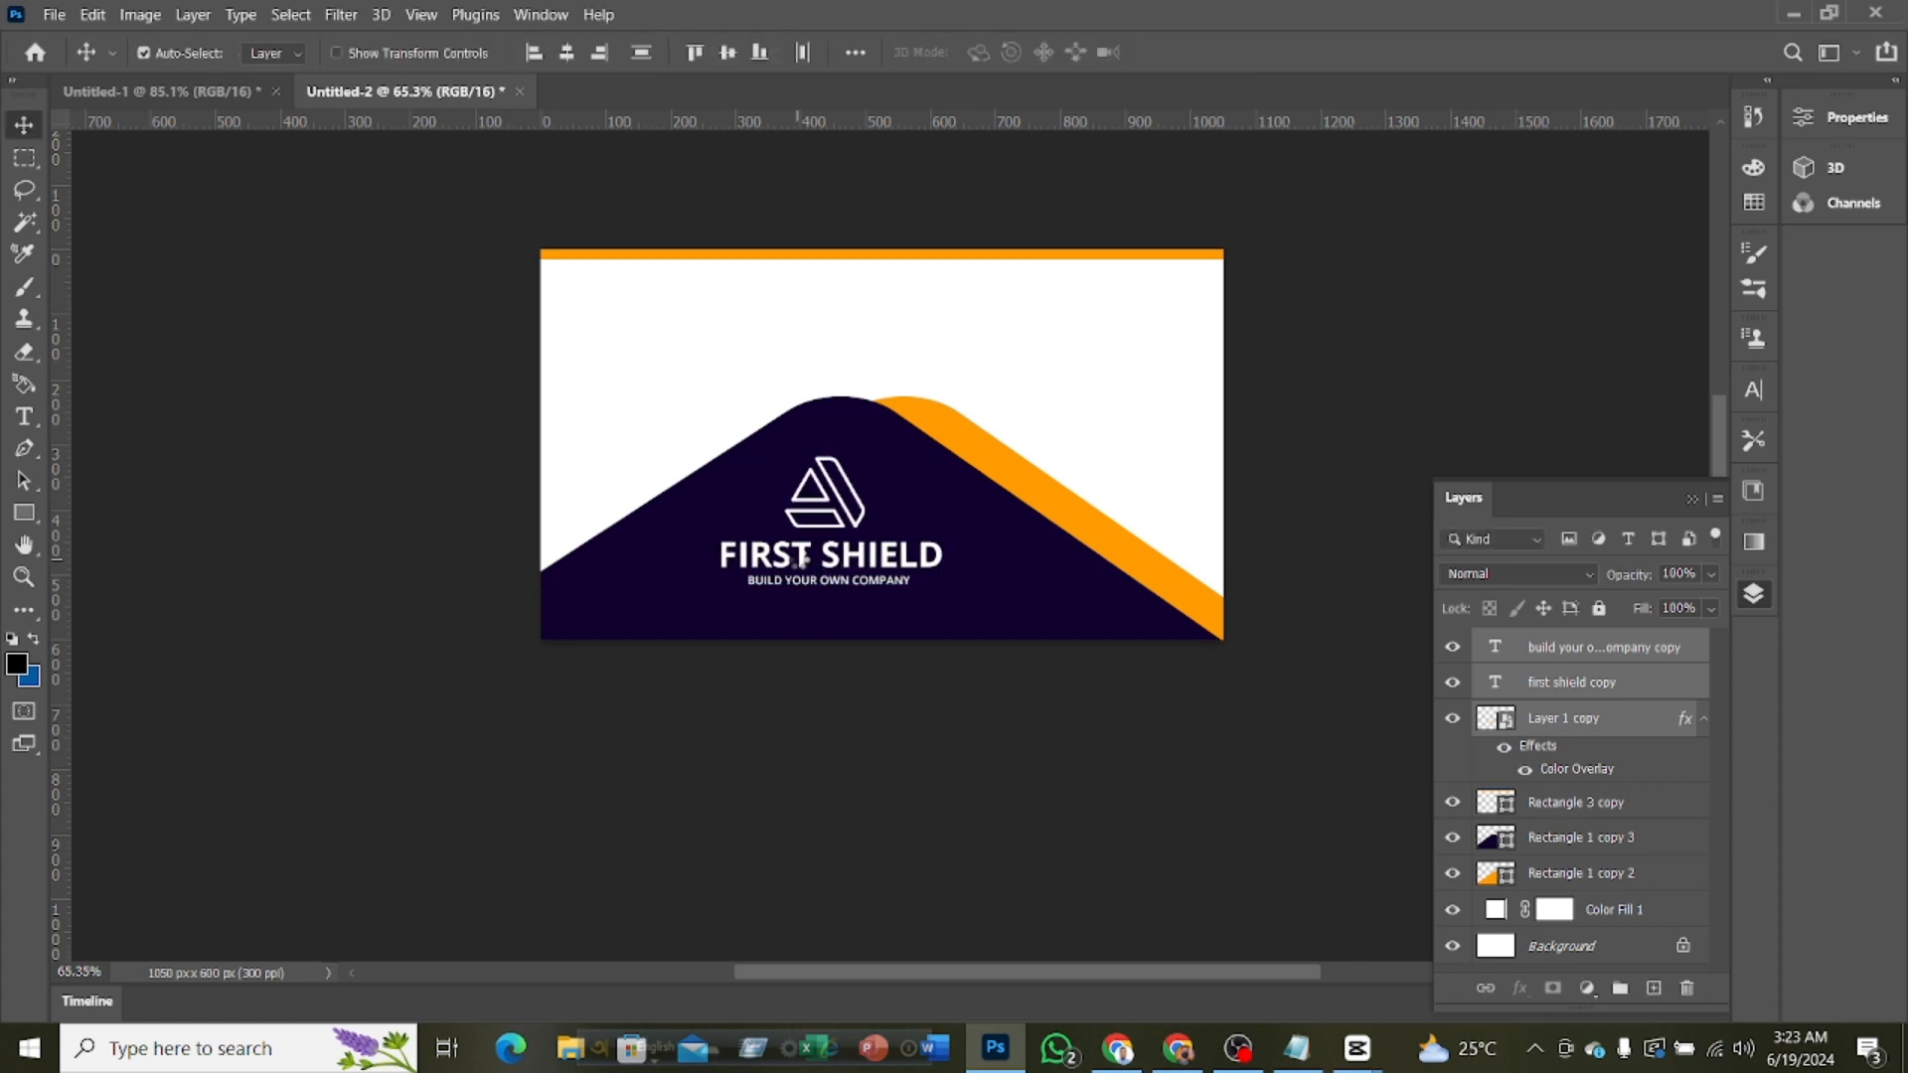
pyautogui.press('Up')
pyautogui.press('Up')
pyautogui.press('Up')
pyautogui.press('Up')
pyautogui.press('Up')
pyautogui.press('Up')
pyautogui.press('Up')
pyautogui.press('Up')
pyautogui.press('Up')
pyautogui.press('Up')
pyautogui.press('Up')
pyautogui.press('Up')
pyautogui.press('Up')
pyautogui.press('Up')
pyautogui.press('Up')
pyautogui.press('Up')
pyautogui.press('Up')
pyautogui.press('Up')
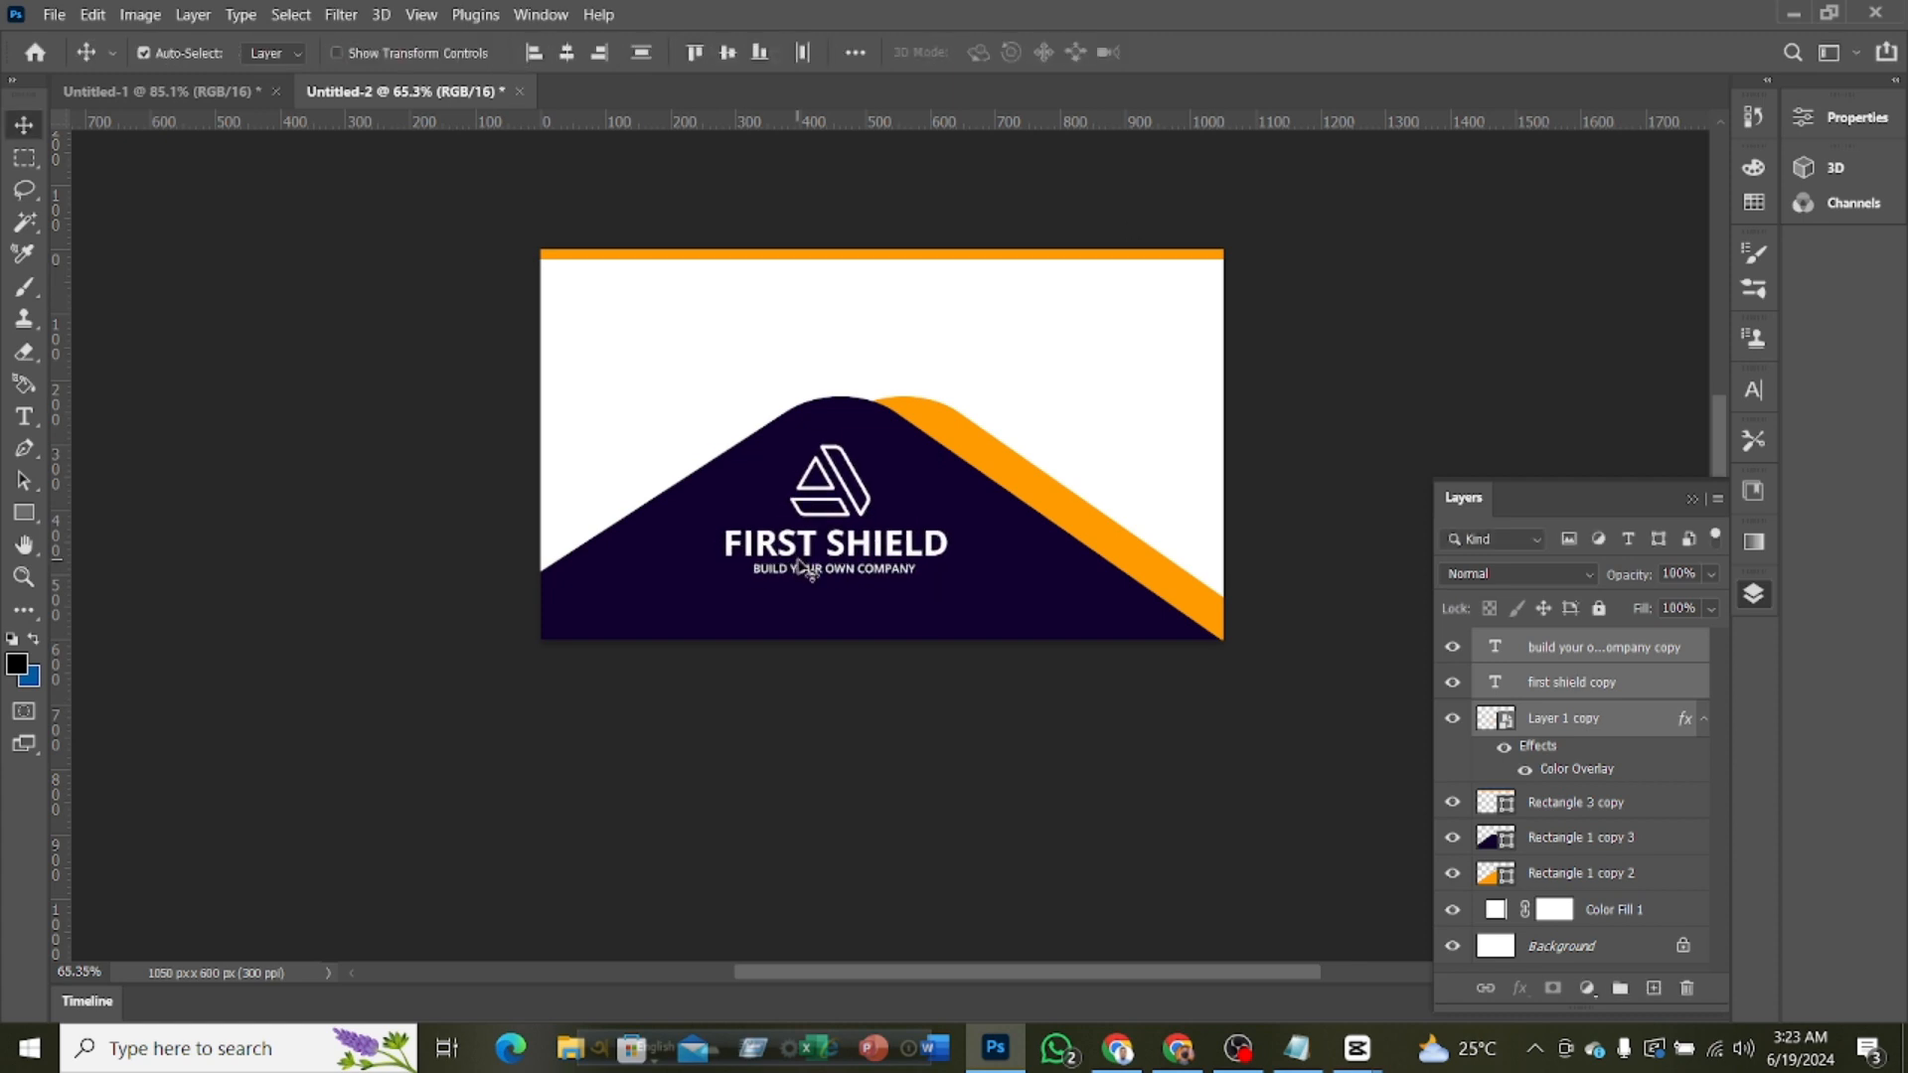
pyautogui.press('Right')
pyautogui.press('Right')
pyautogui.press('Right')
pyautogui.press('Right')
pyautogui.press('Right')
pyautogui.press('Right')
pyautogui.press('Right')
pyautogui.press('Right')
pyautogui.press('Down')
pyautogui.press('Down')
pyautogui.press('Down')
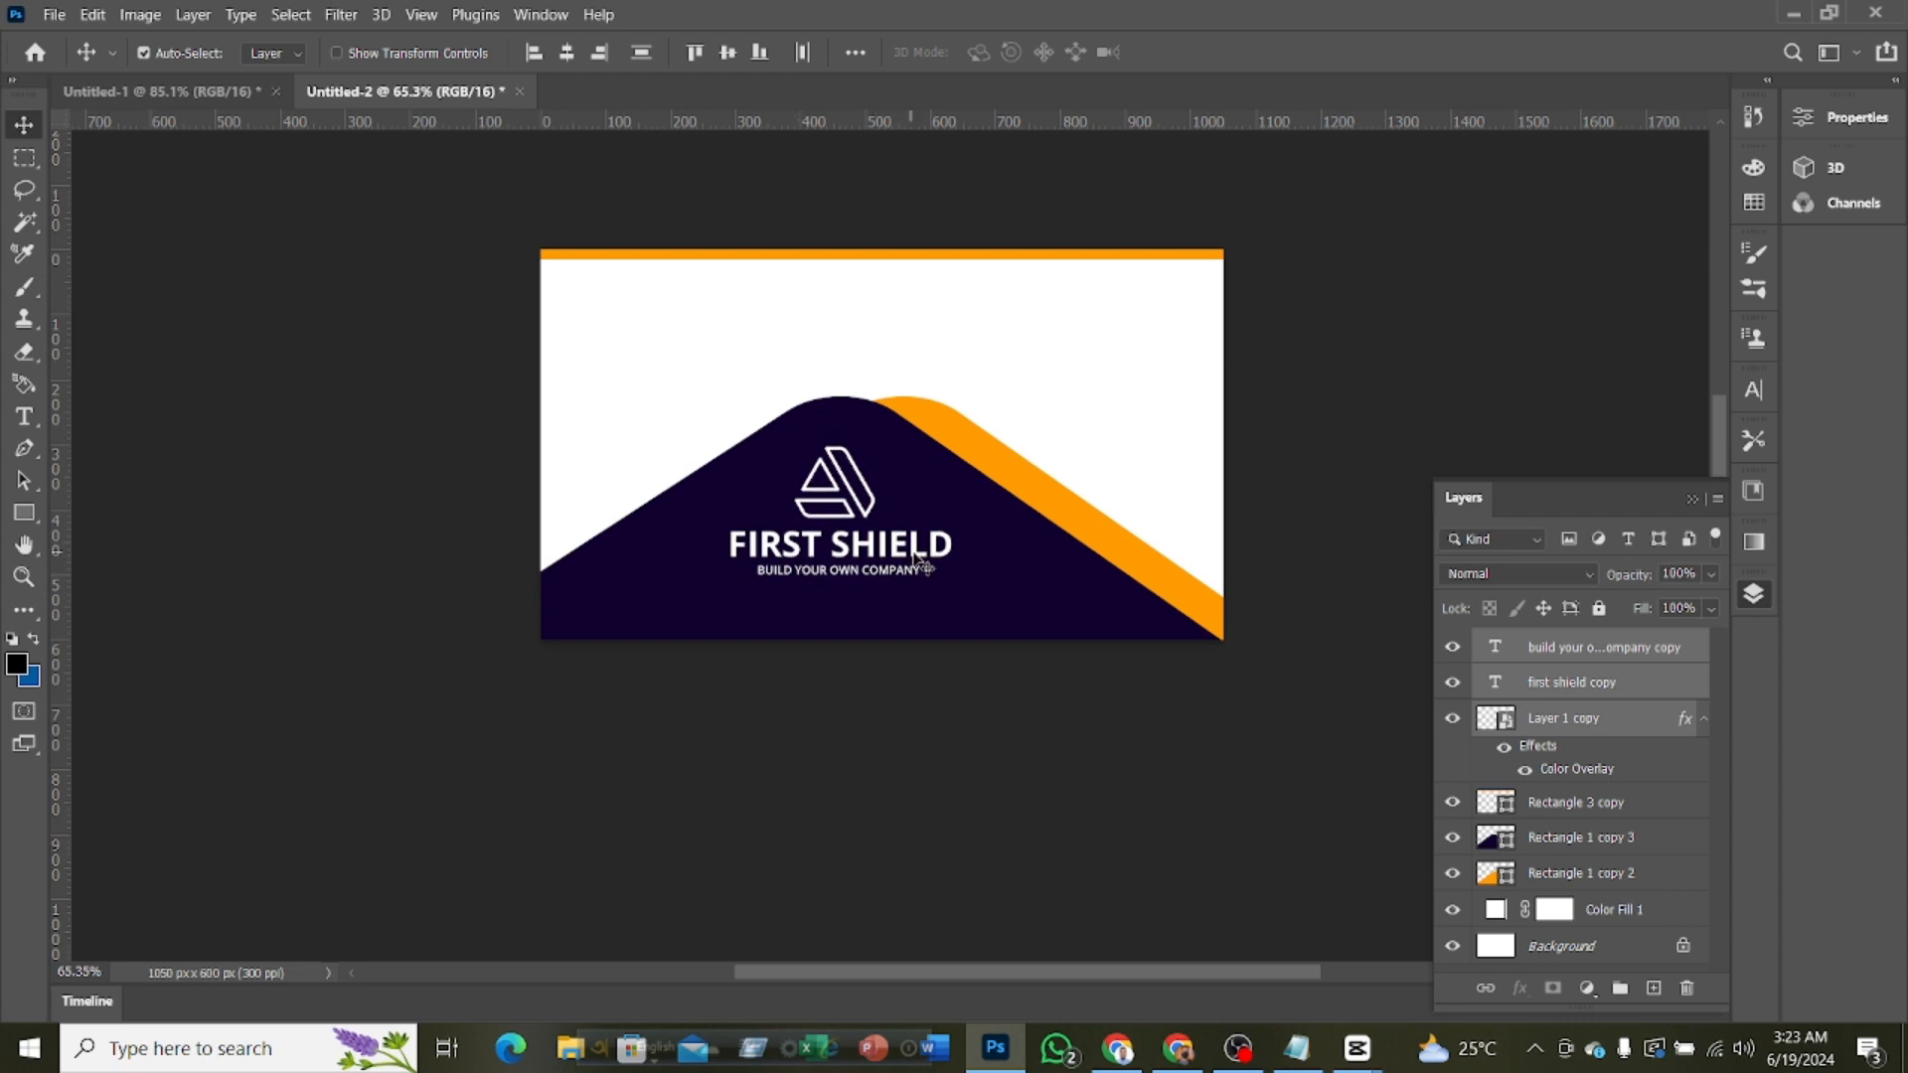
# Raise the purple and orange rectangles together by about 108 px with Free Transform
pyautogui.scroll(-3, 1159, 507)
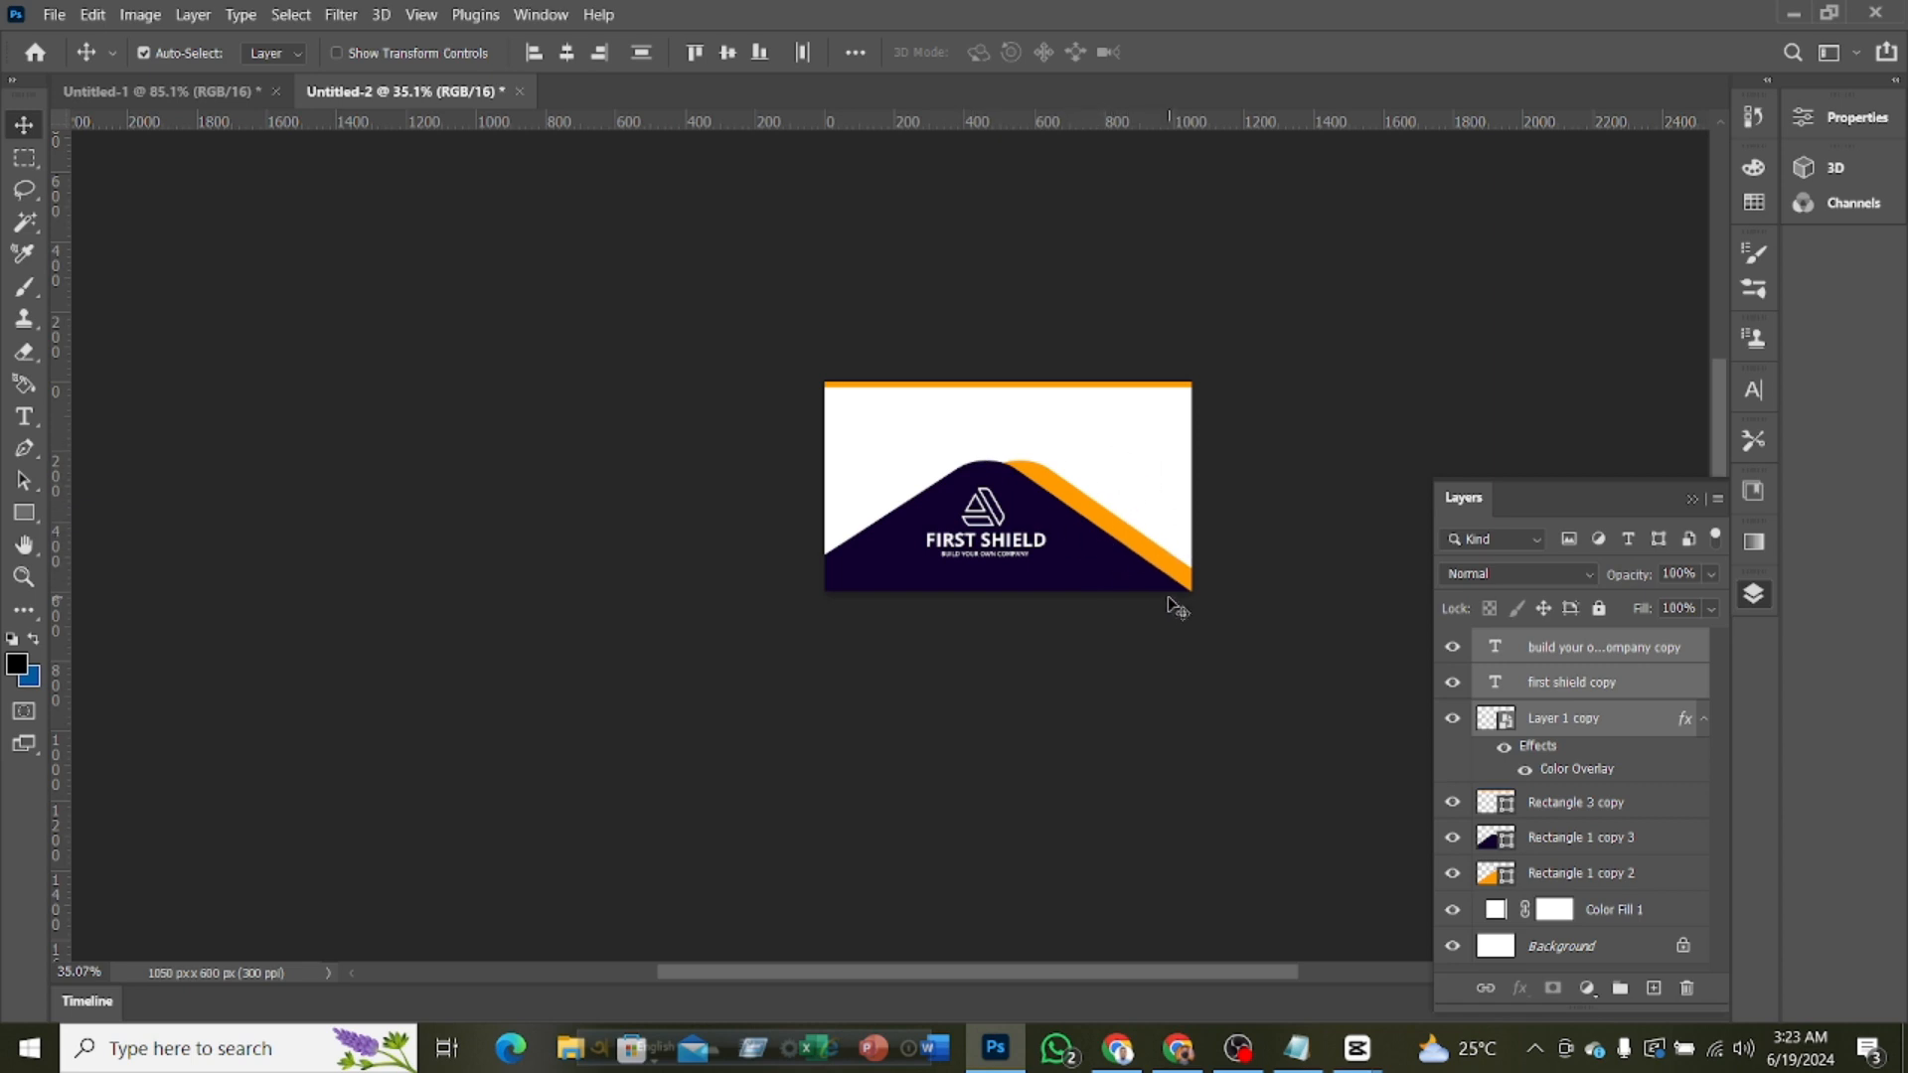
pyautogui.scroll(3, 1173, 616)
pyautogui.scroll(2, 1173, 614)
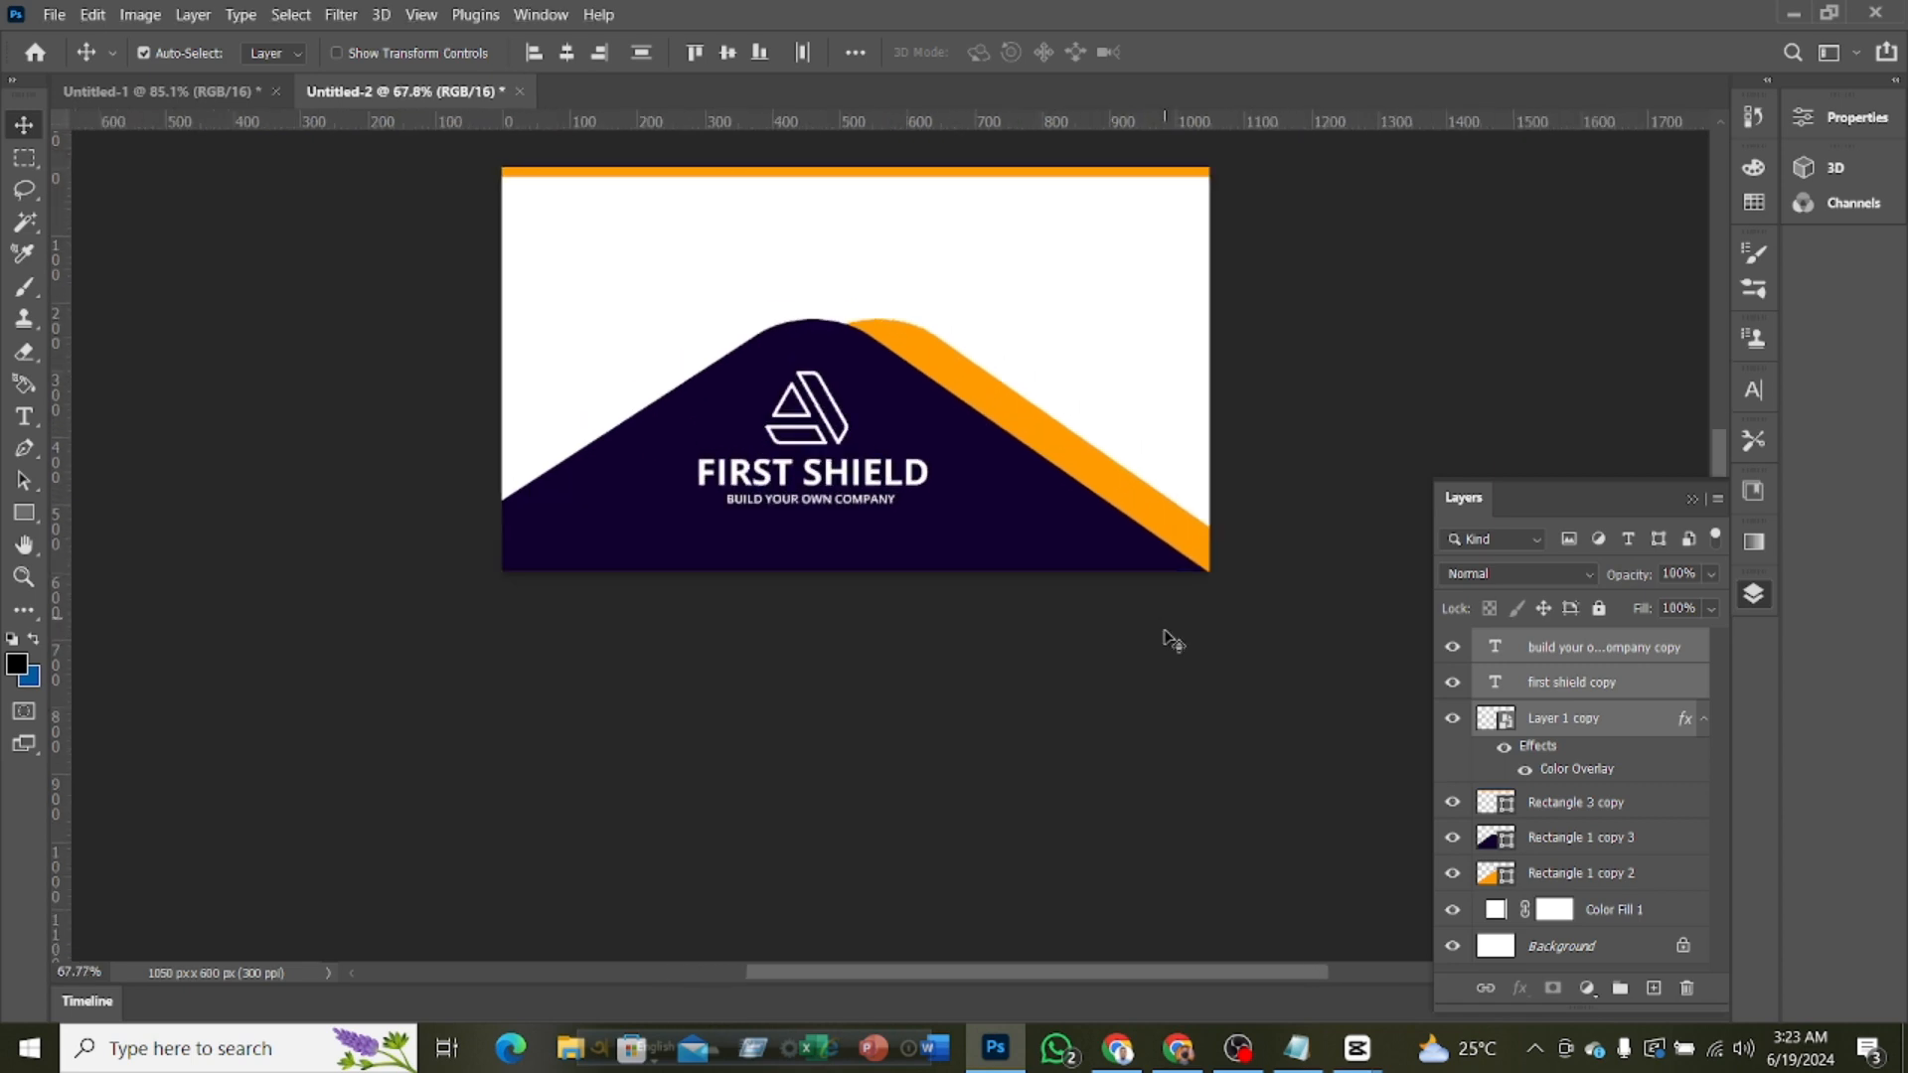
pyautogui.scroll(-1, 1574, 810)
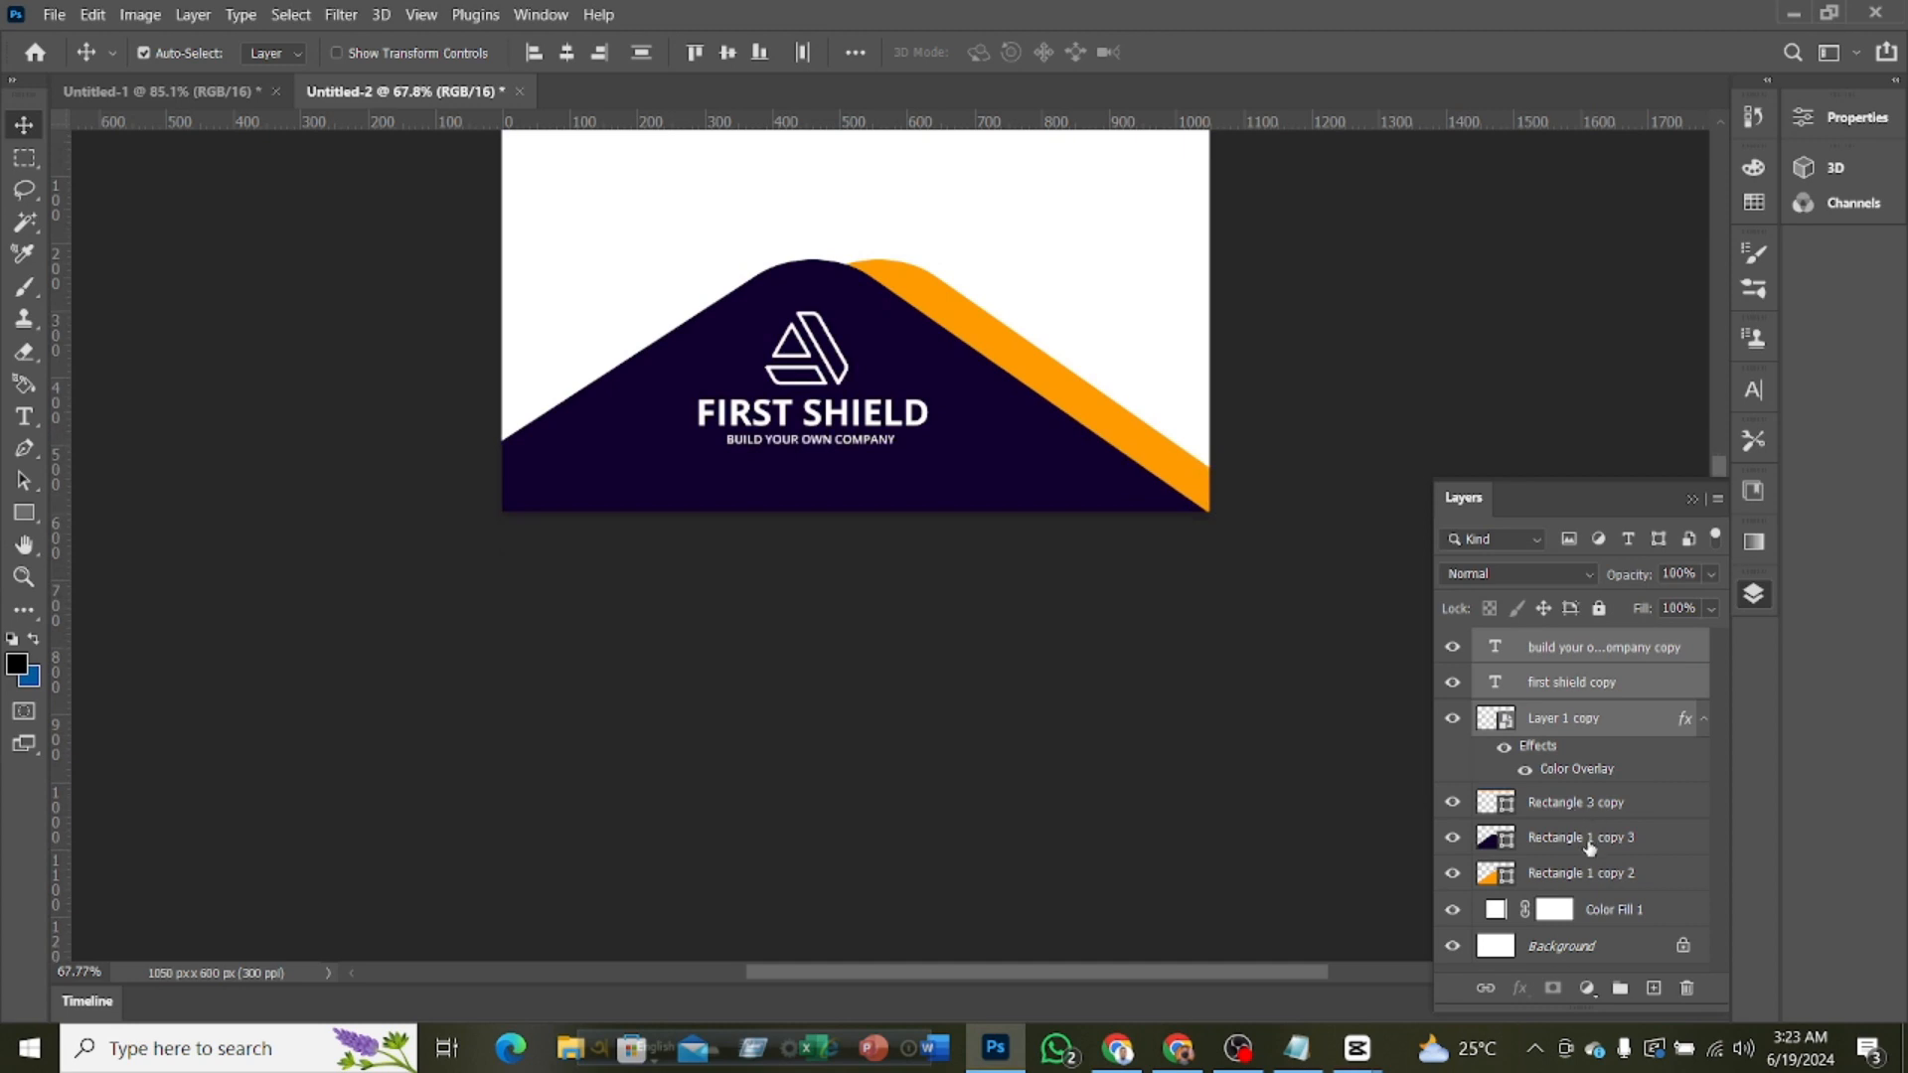
pyautogui.click(1587, 844)
pyautogui.keyDown('shift'); pyautogui.click(1587, 875); pyautogui.keyUp('shift')
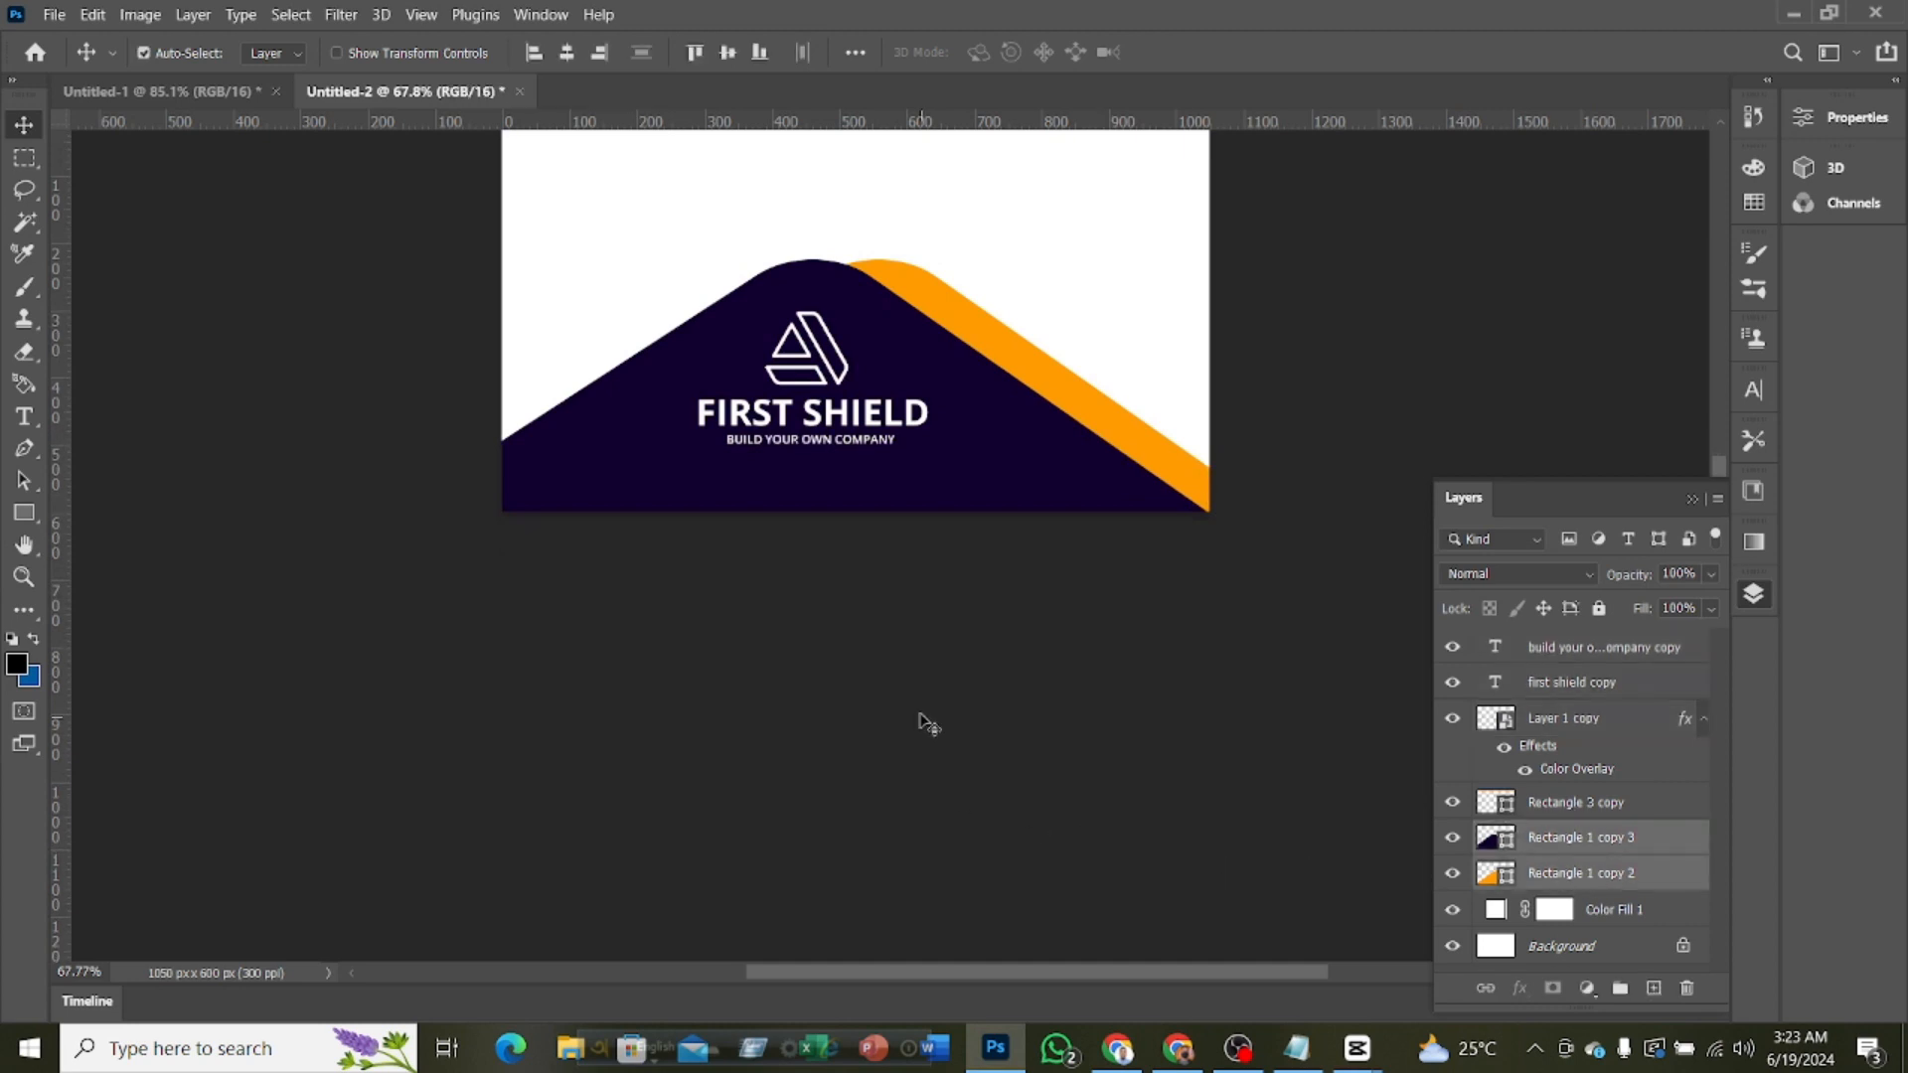
pyautogui.hotkey('ctrl', 't')
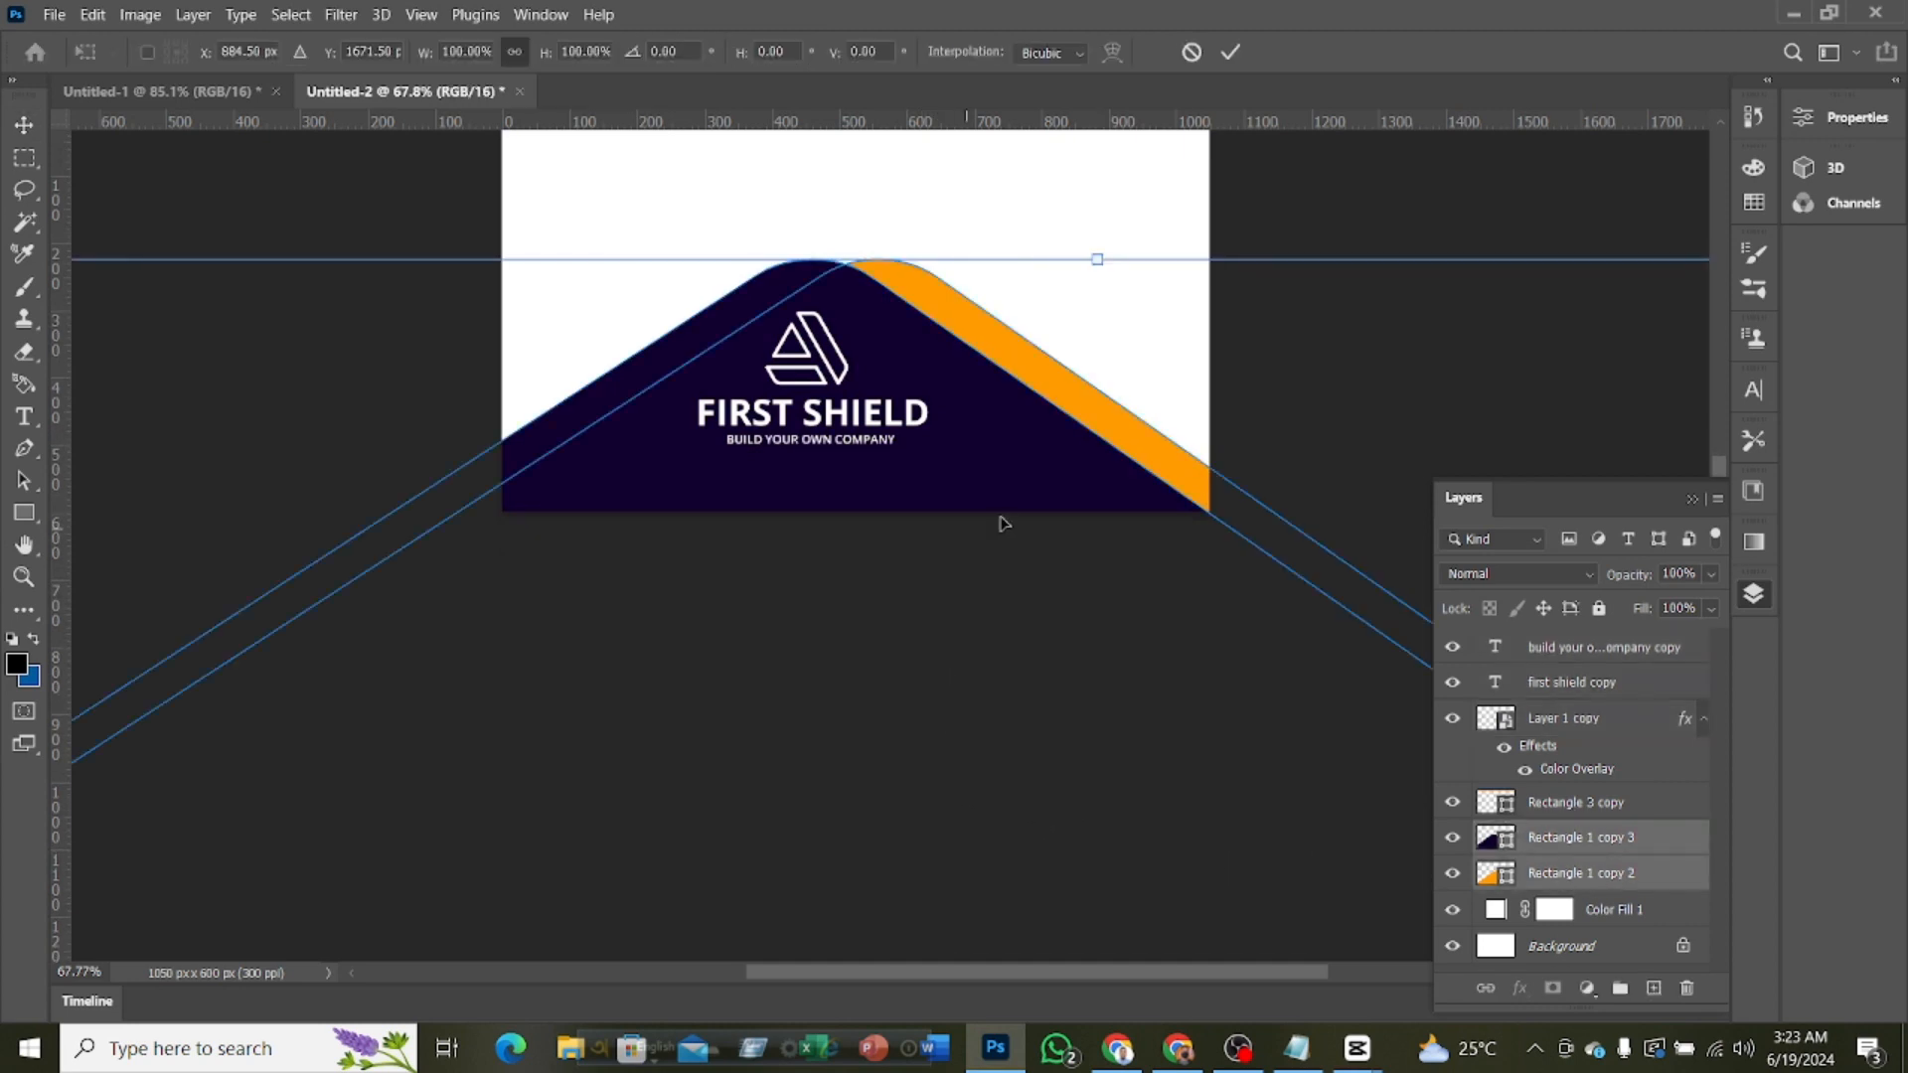
pyautogui.moveTo(1023, 447); pyautogui.dragTo(1022, 386)
pyautogui.scroll(2, 1034, 455)
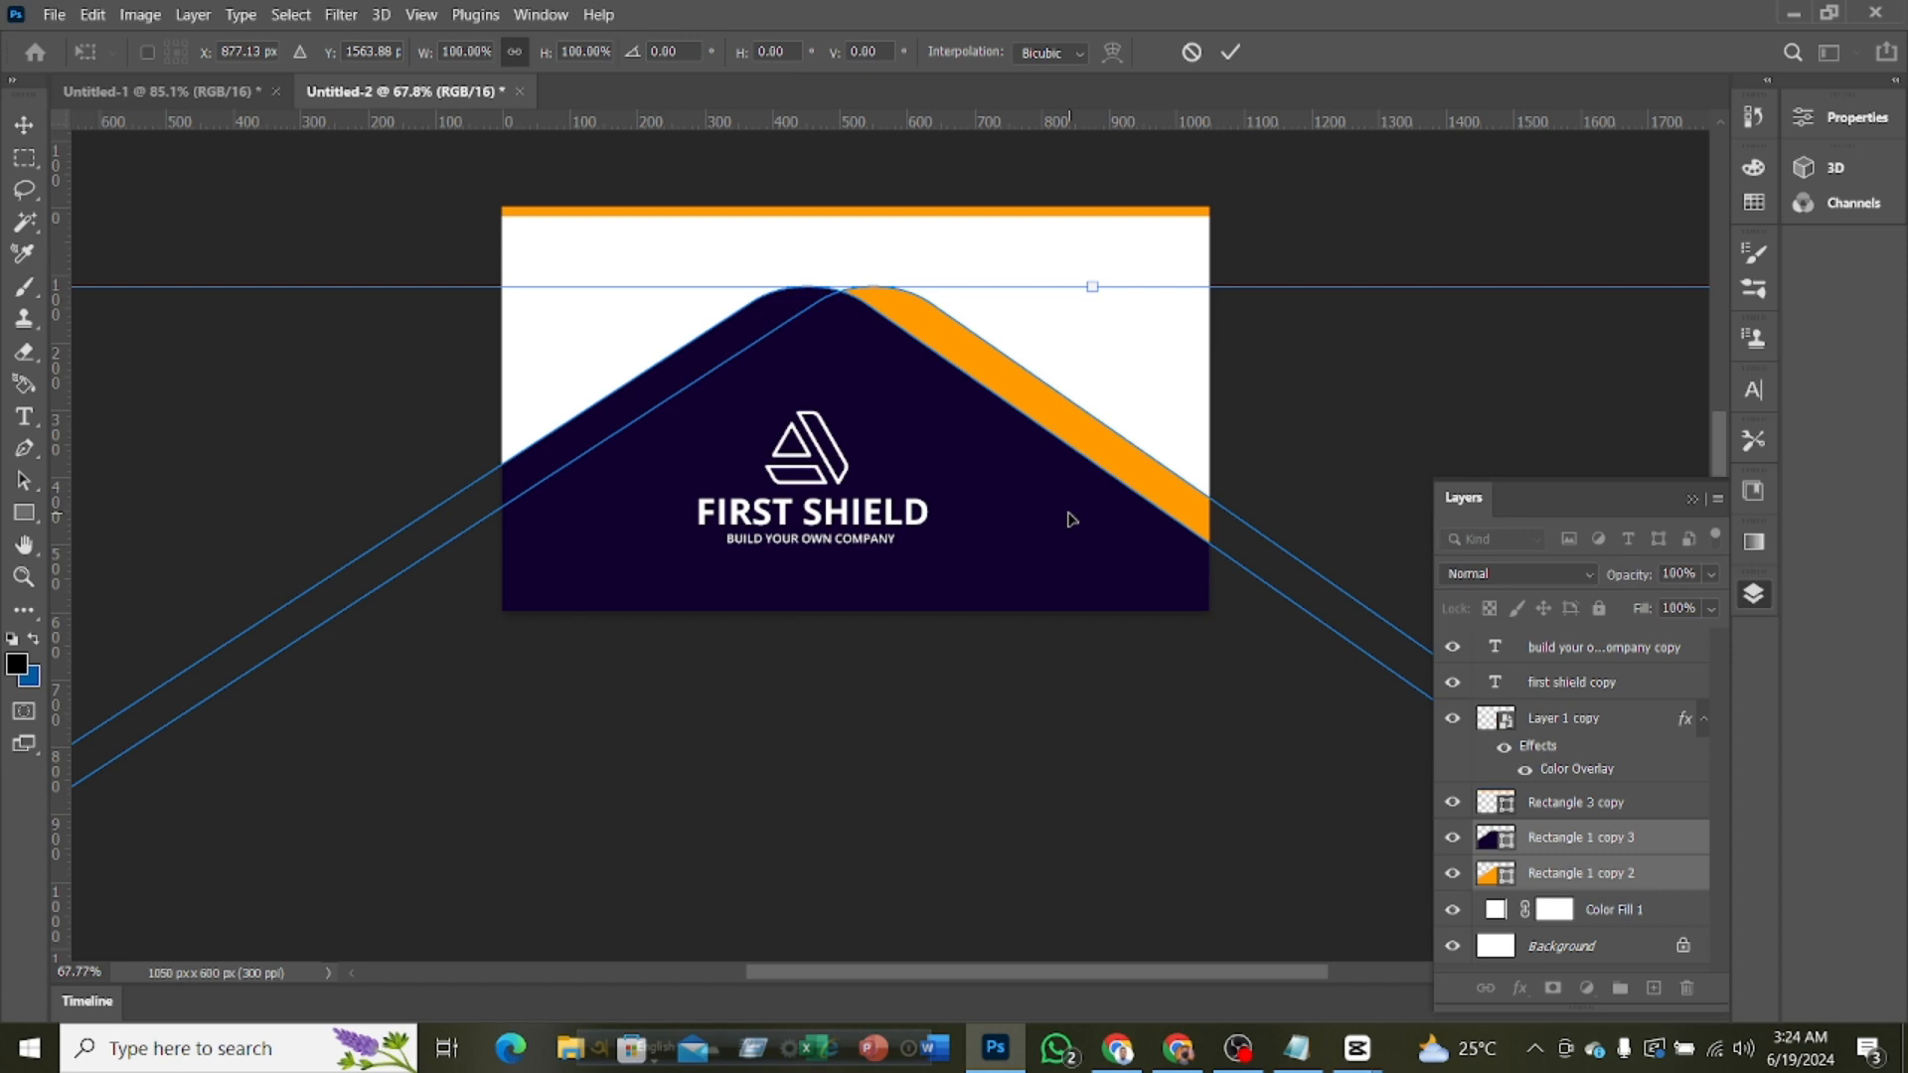
# Widen the purple and orange rectangles to about 108.4%, rotate them 3.4°, and shift them slightly left and down behind the logo
pyautogui.scroll(-5, 1109, 542)
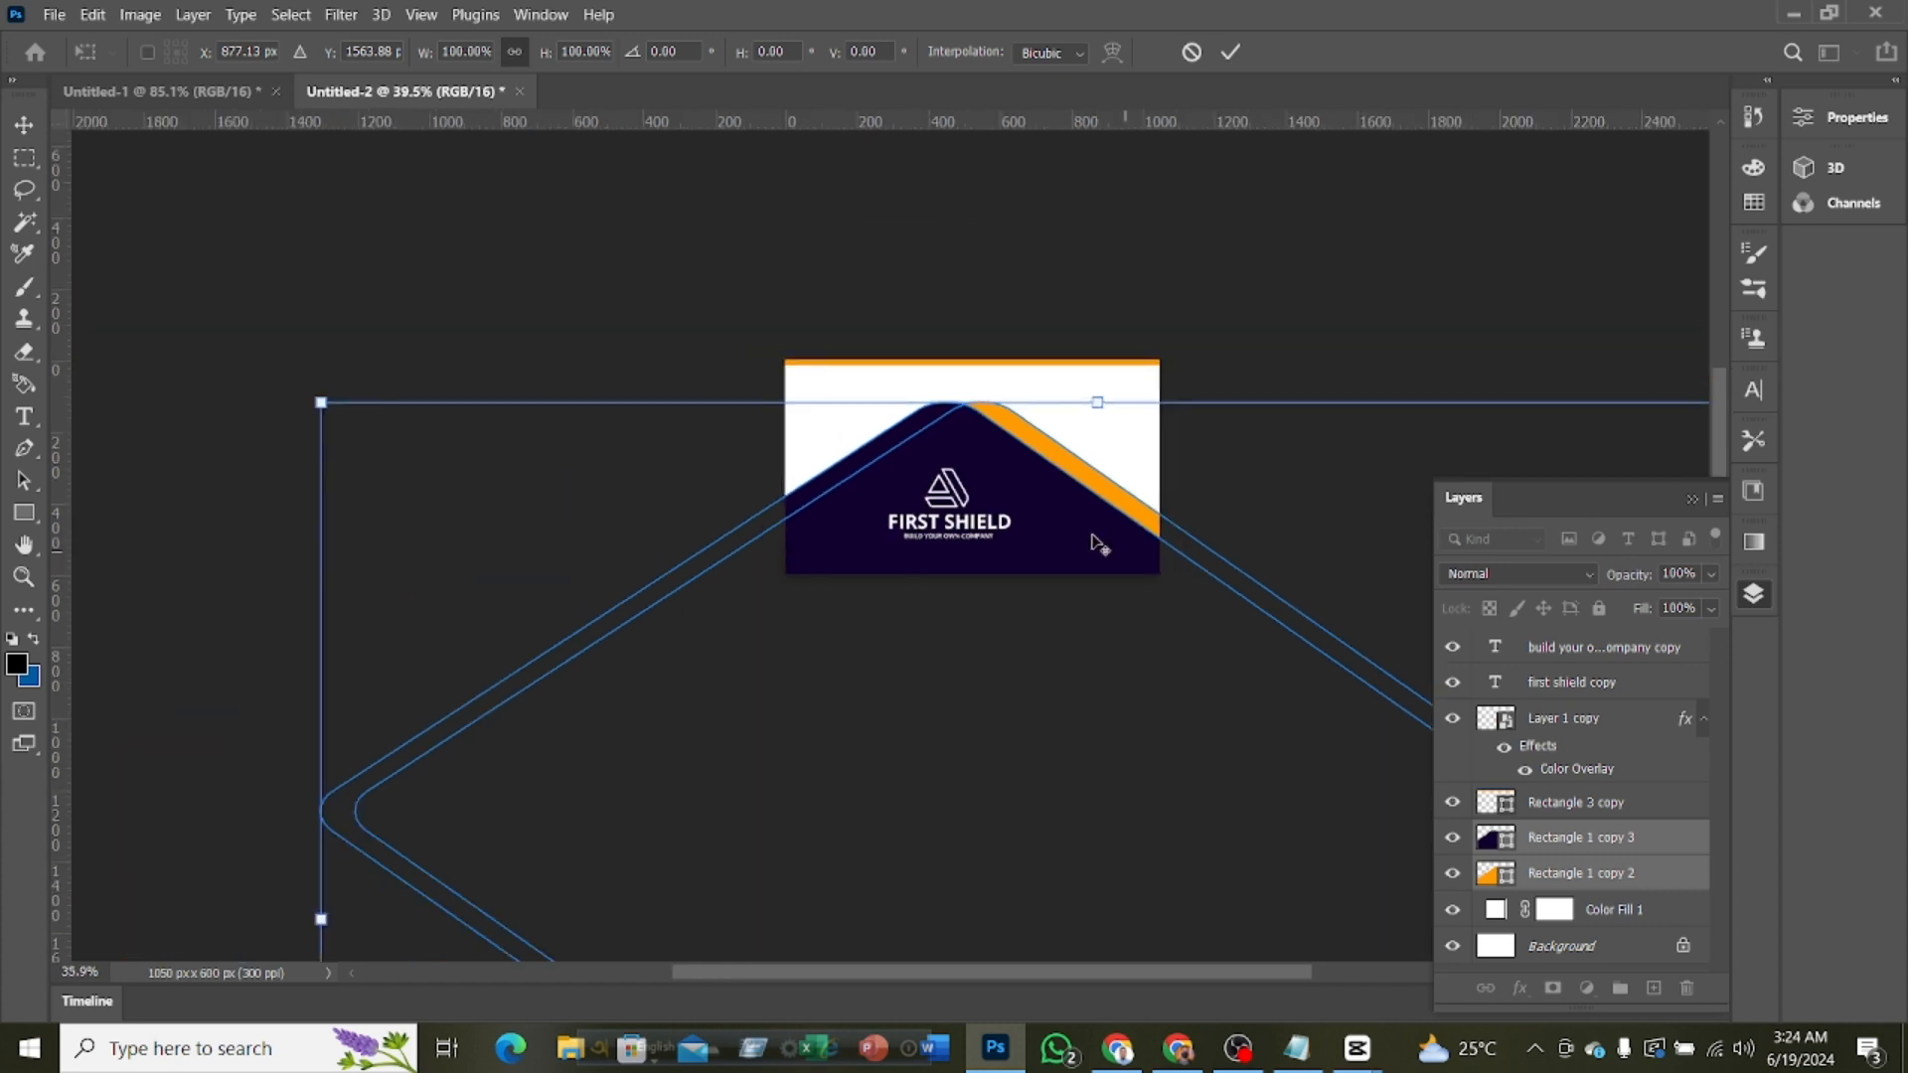
pyautogui.hscroll(5, 1013, 980)
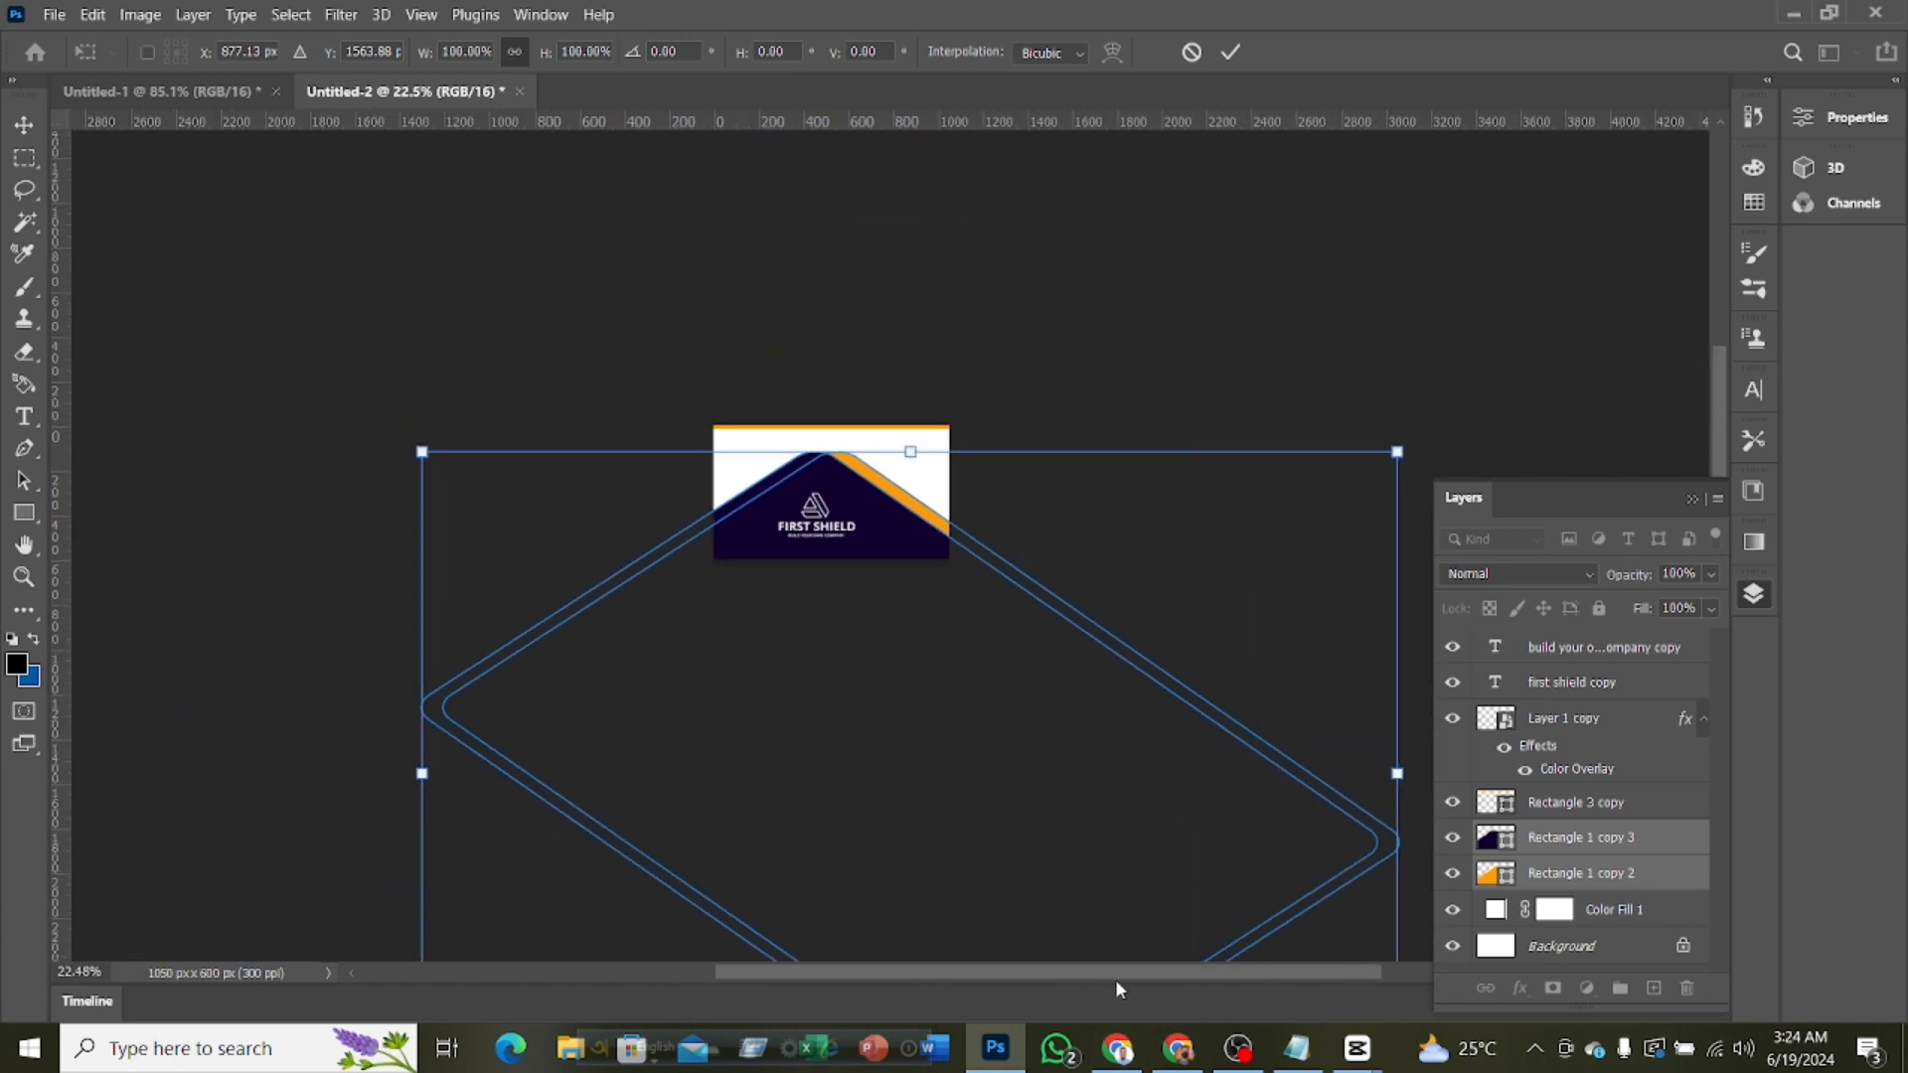
pyautogui.scroll(-1, 992, 679)
pyautogui.scroll(-1, 993, 679)
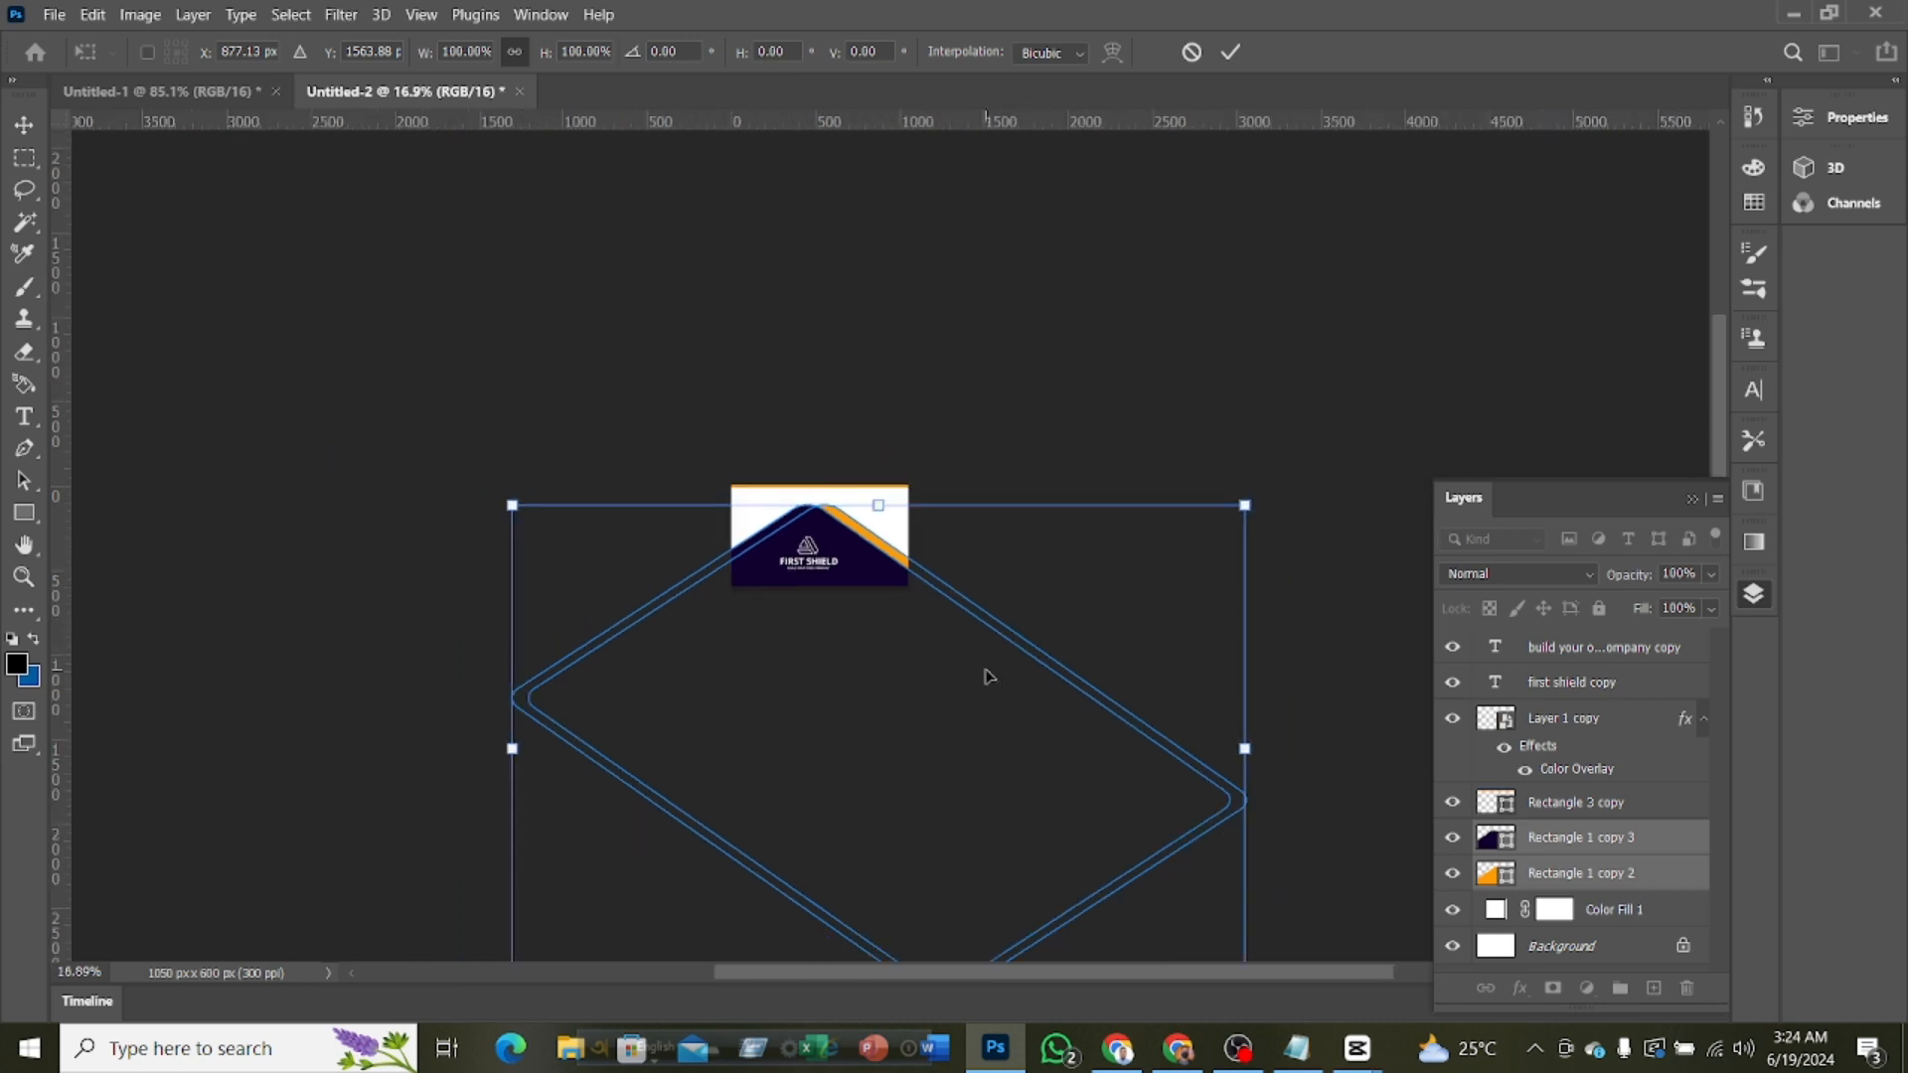
pyautogui.scroll(1, 984, 673)
pyautogui.scroll(-3, 975, 673)
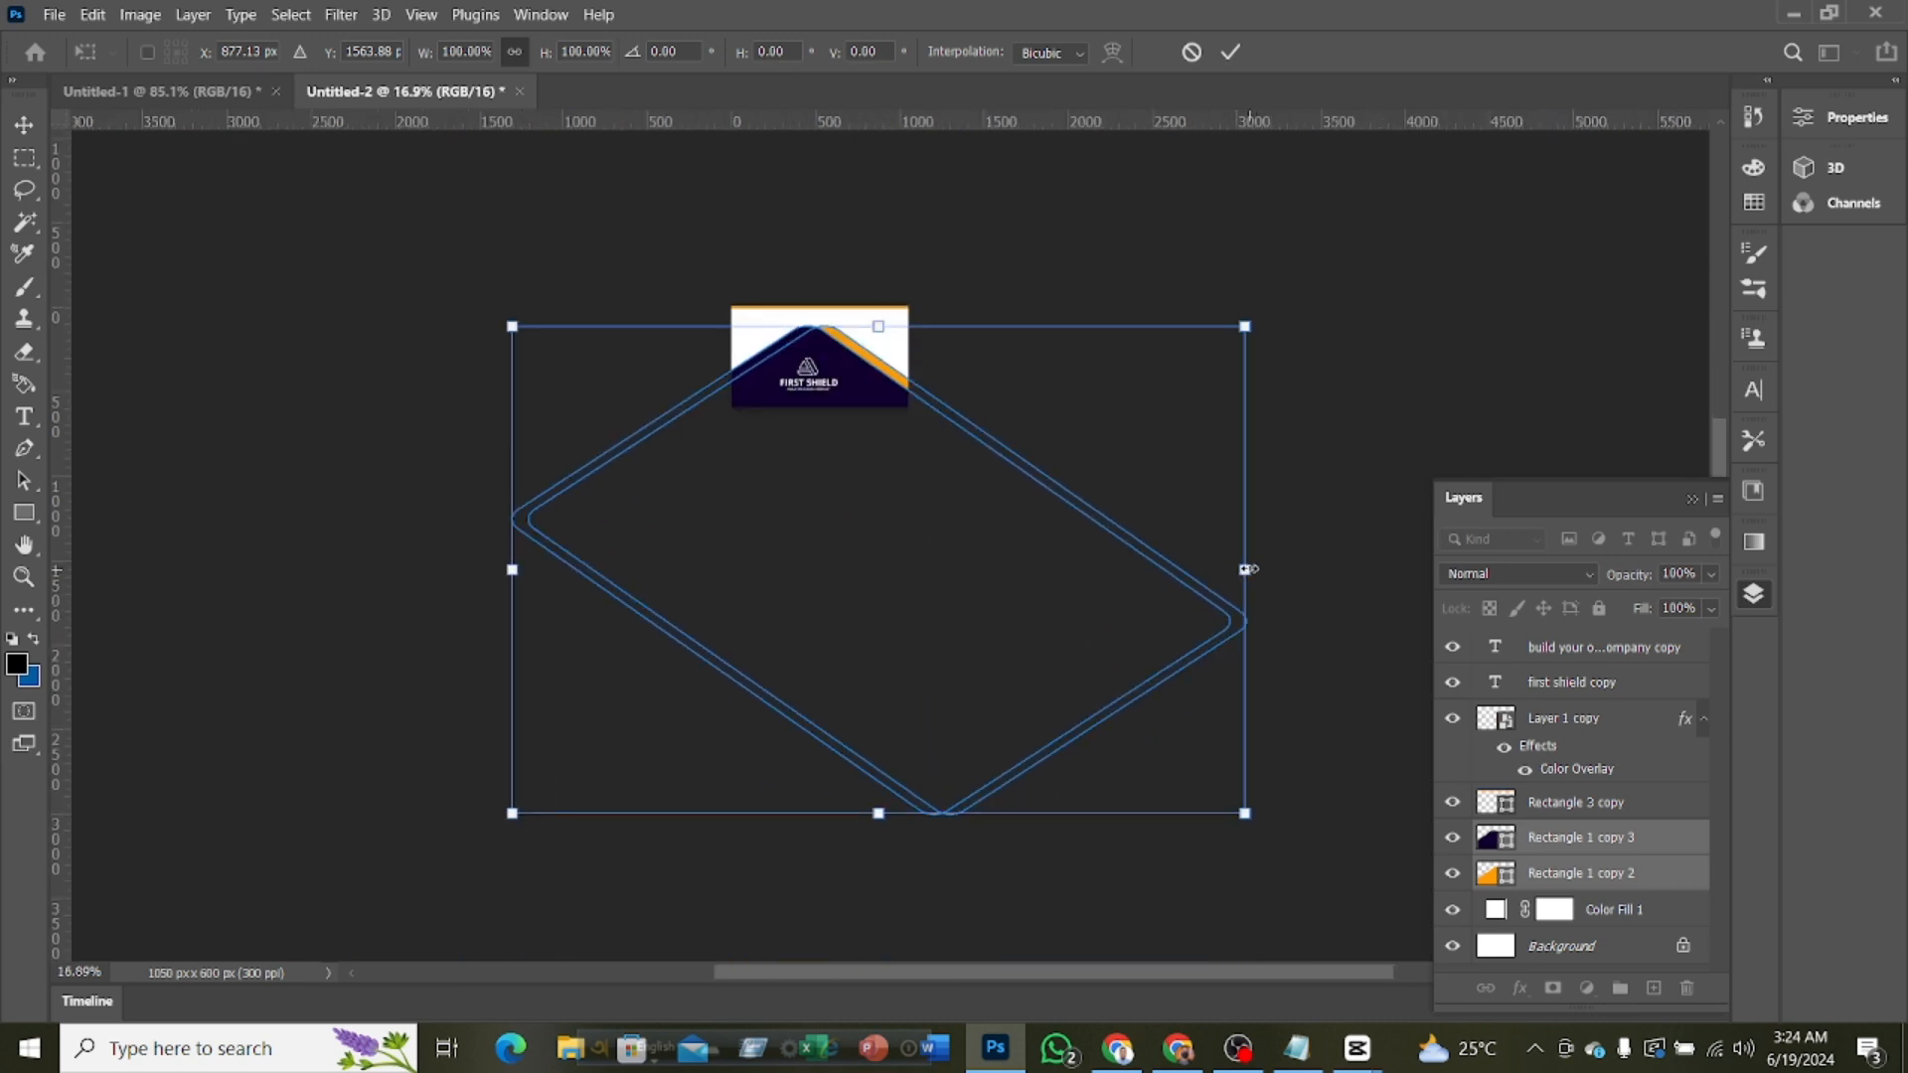
pyautogui.moveTo(1247, 570); pyautogui.dragTo(1309, 571)
pyautogui.moveTo(946, 523); pyautogui.dragTo(915, 520)
pyautogui.moveTo(1305, 311); pyautogui.dragTo(1327, 334)
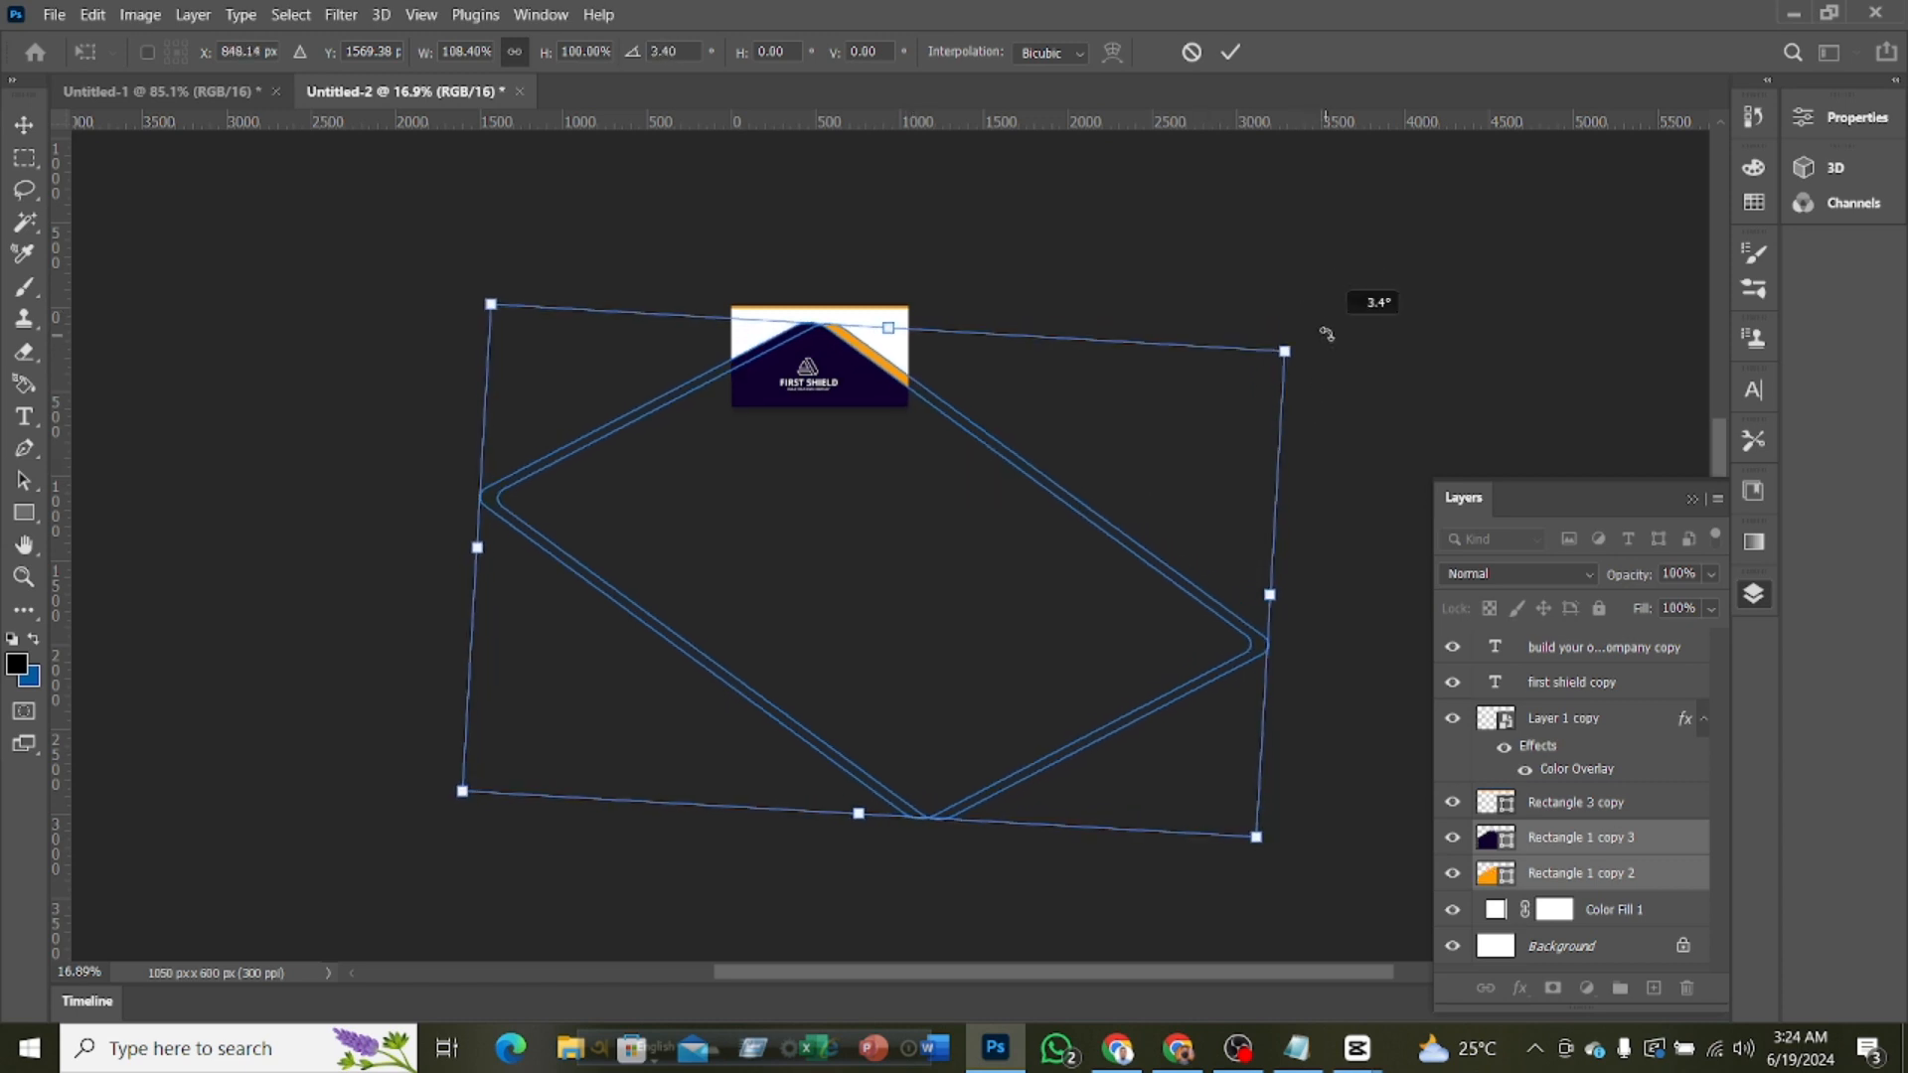
pyautogui.moveTo(934, 457); pyautogui.dragTo(925, 460)
pyautogui.click(1231, 52)
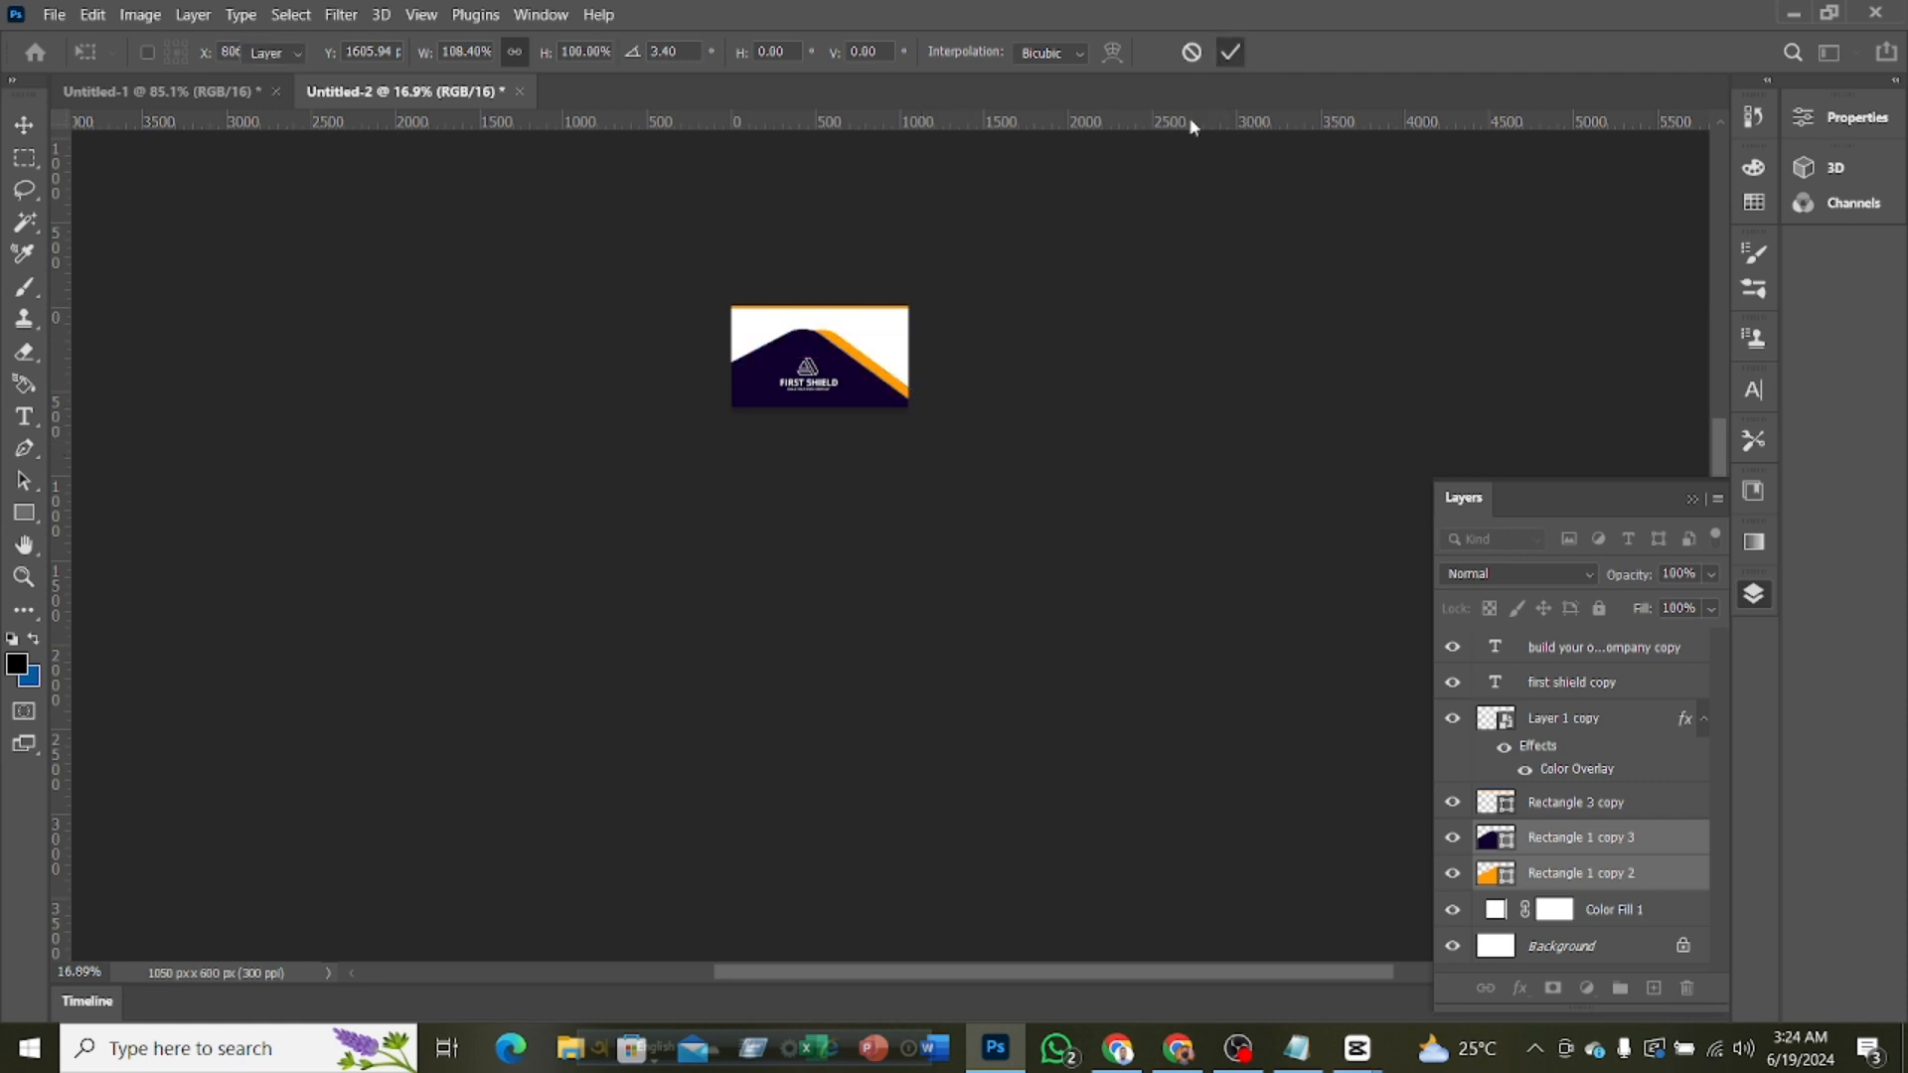
pyautogui.scroll(4, 967, 460)
pyautogui.scroll(3, 894, 626)
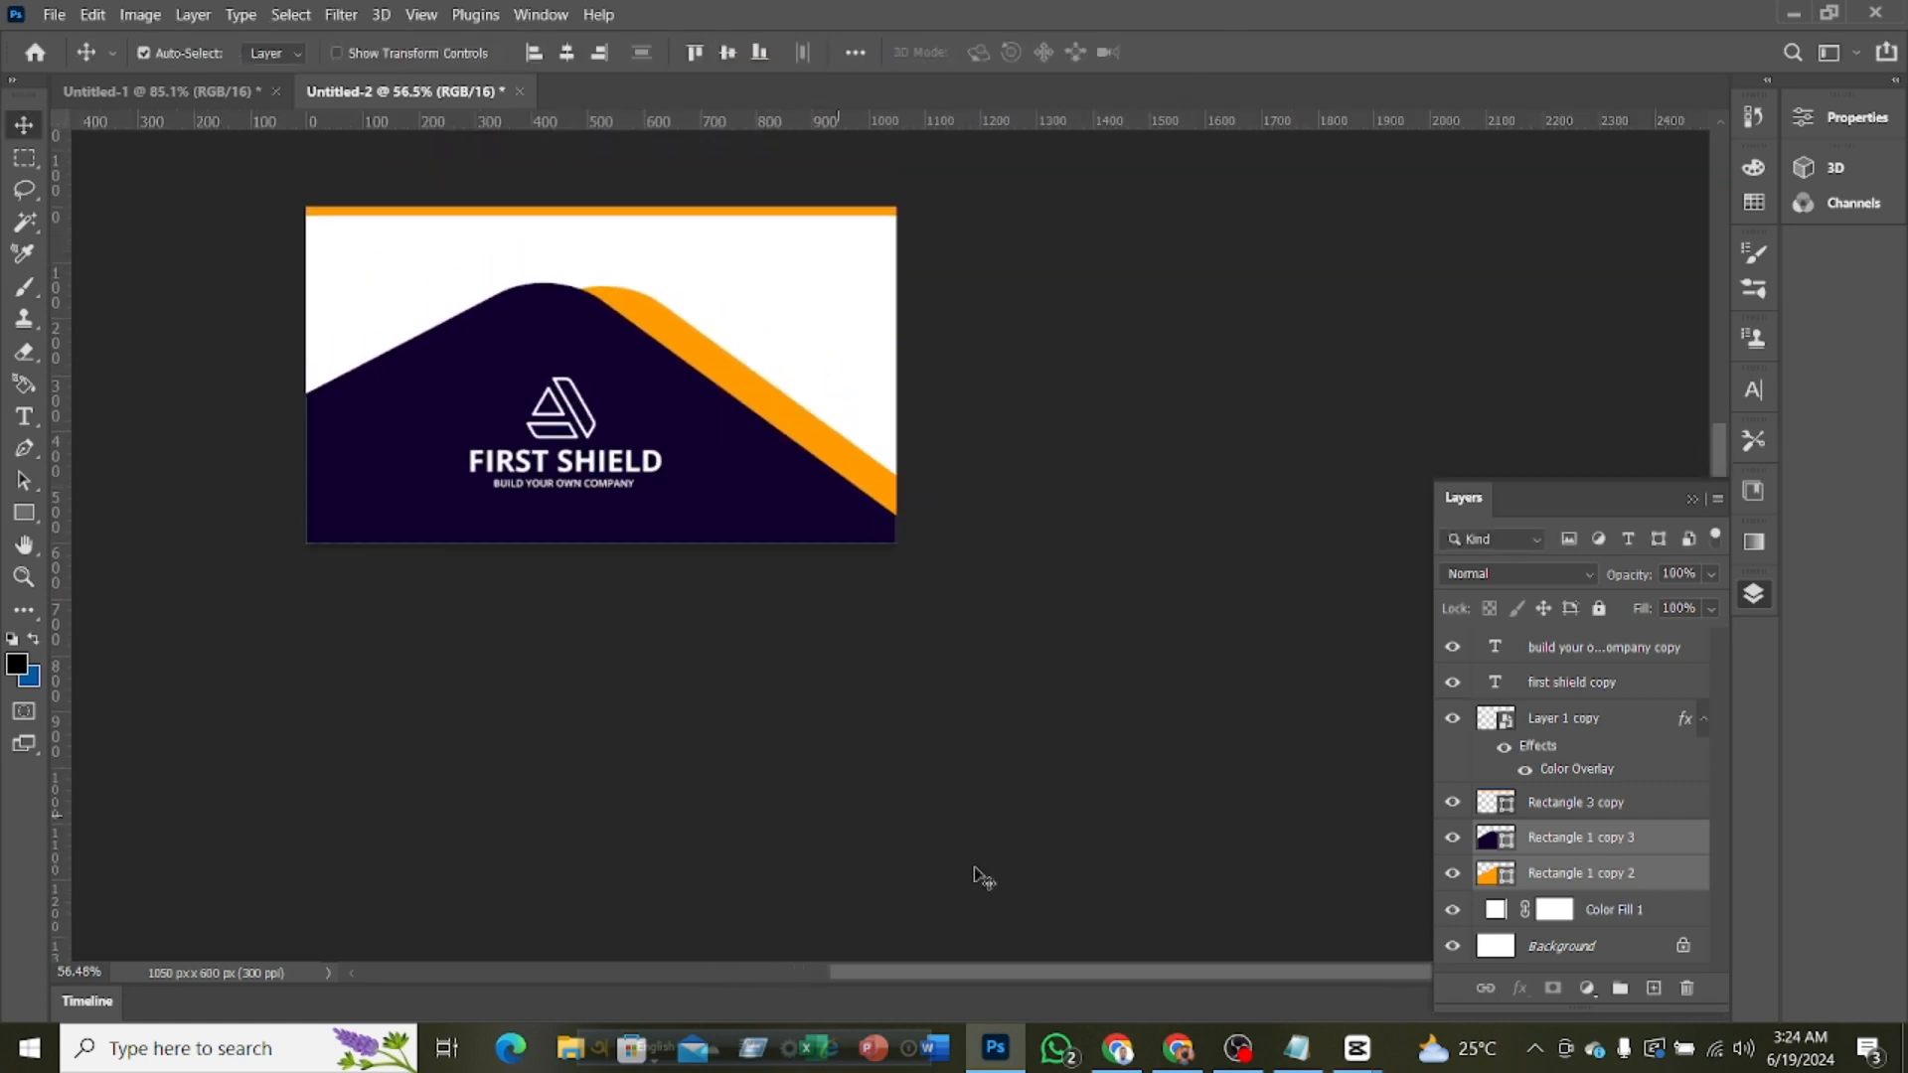
pyautogui.moveTo(1027, 974); pyautogui.dragTo(899, 974)
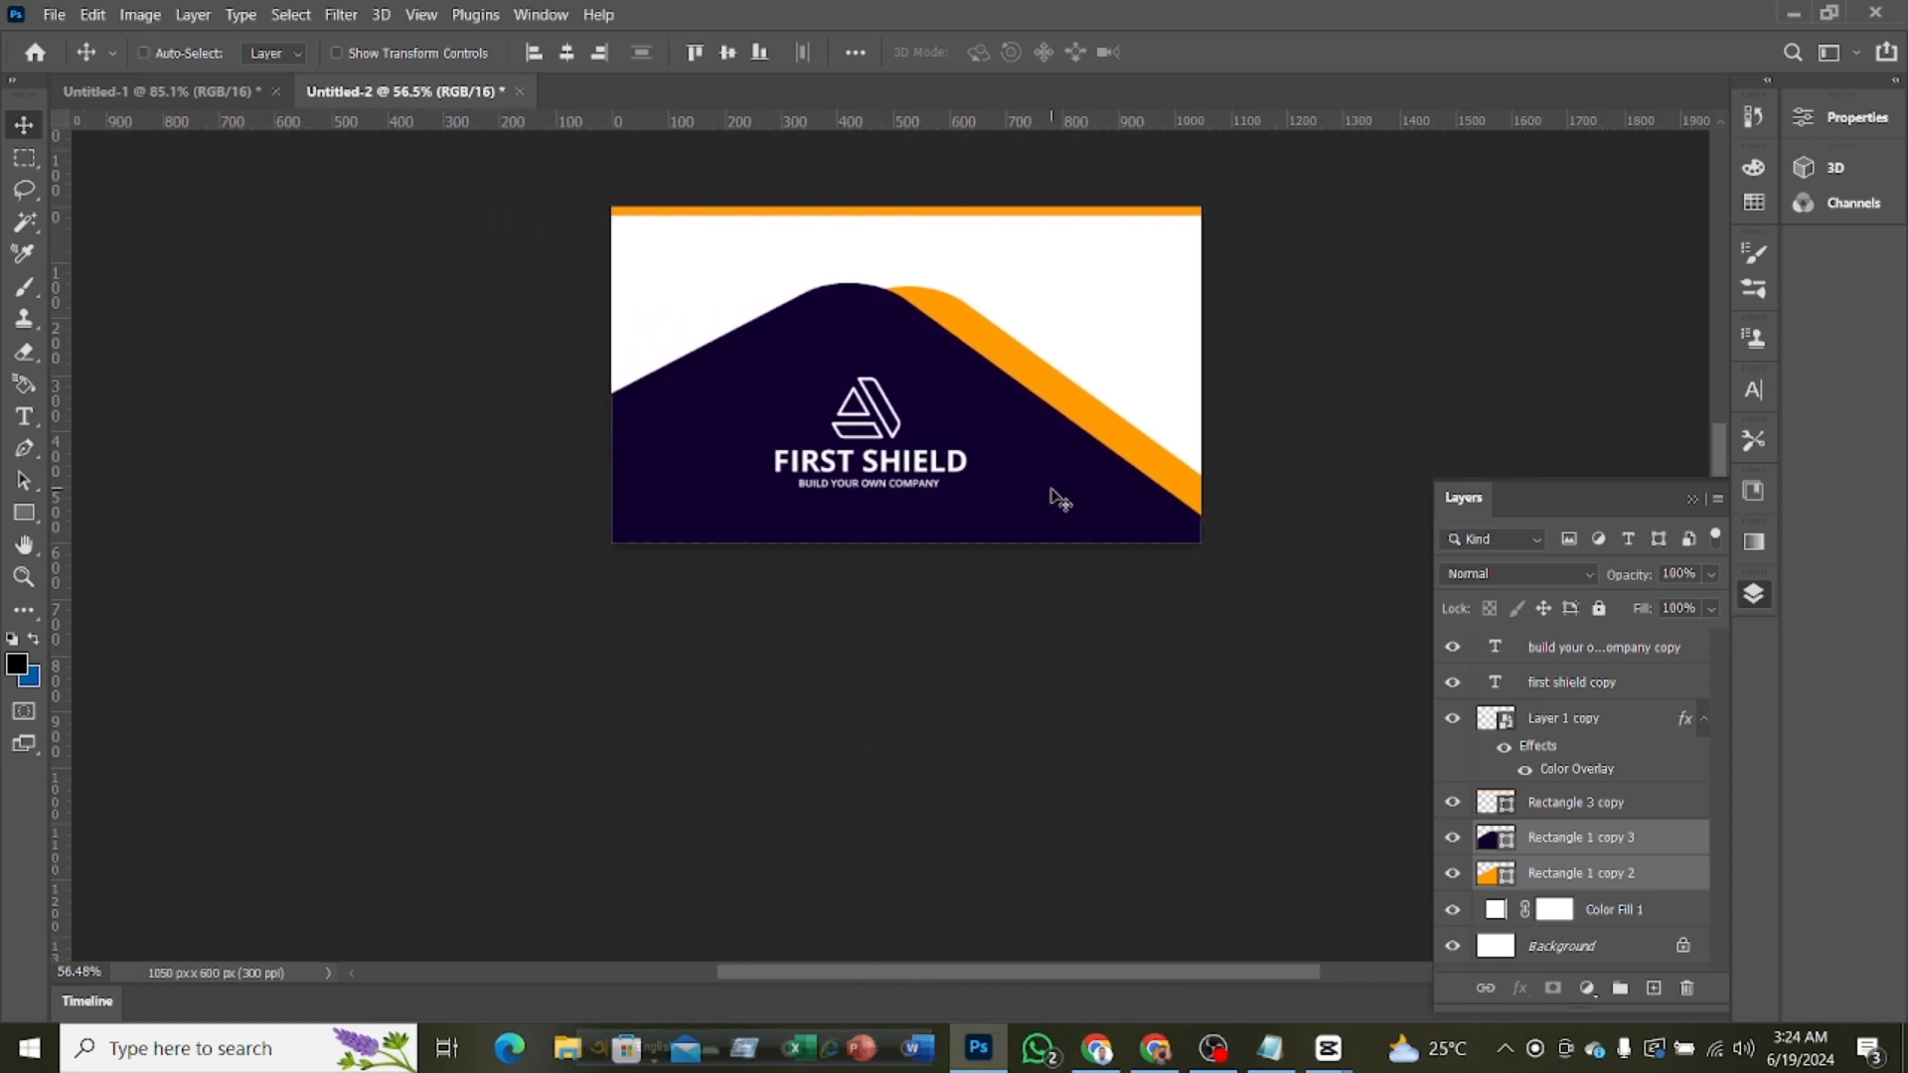
# Shift the purple and orange rectangles slightly right and rotate them together by 1.49° with Free Transform
pyautogui.hotkey('ctrl', 't')
pyautogui.moveTo(1048, 477); pyautogui.dragTo(1068, 480)
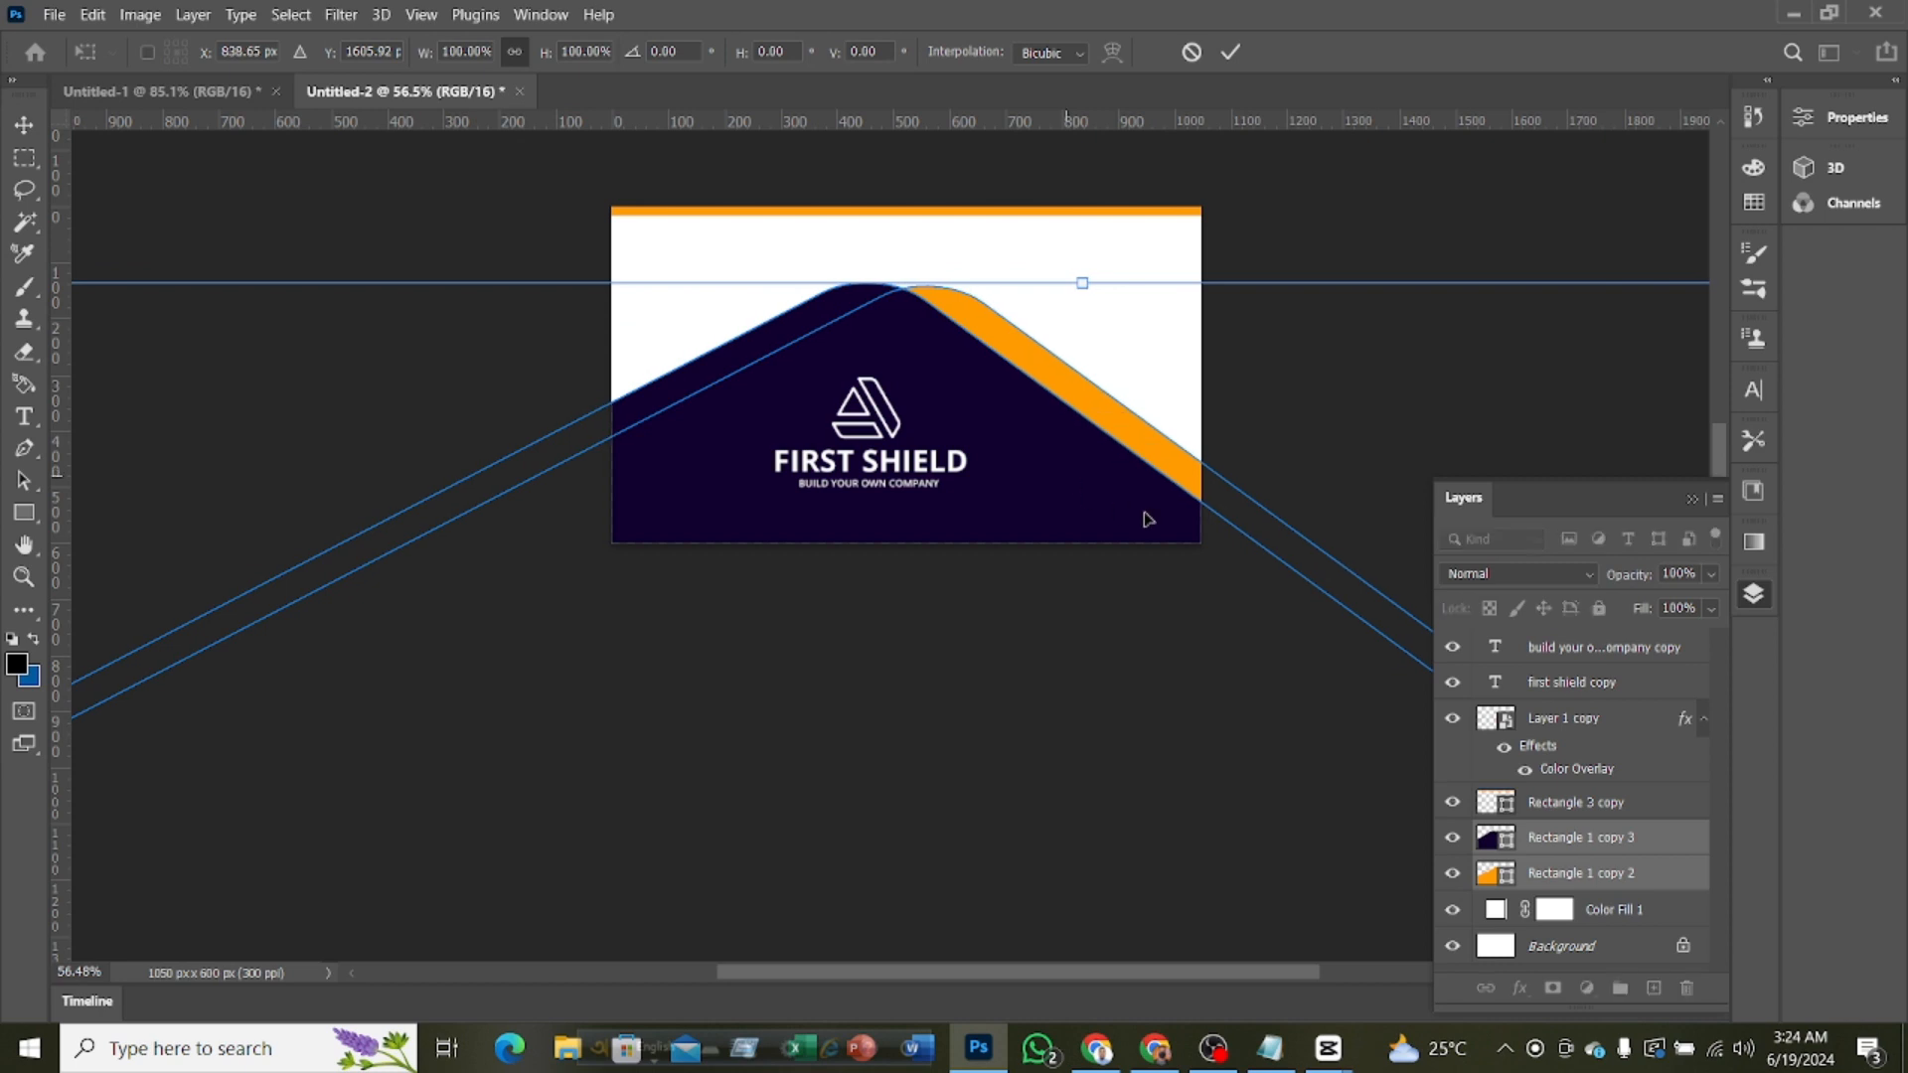
pyautogui.scroll(-5, 1150, 522)
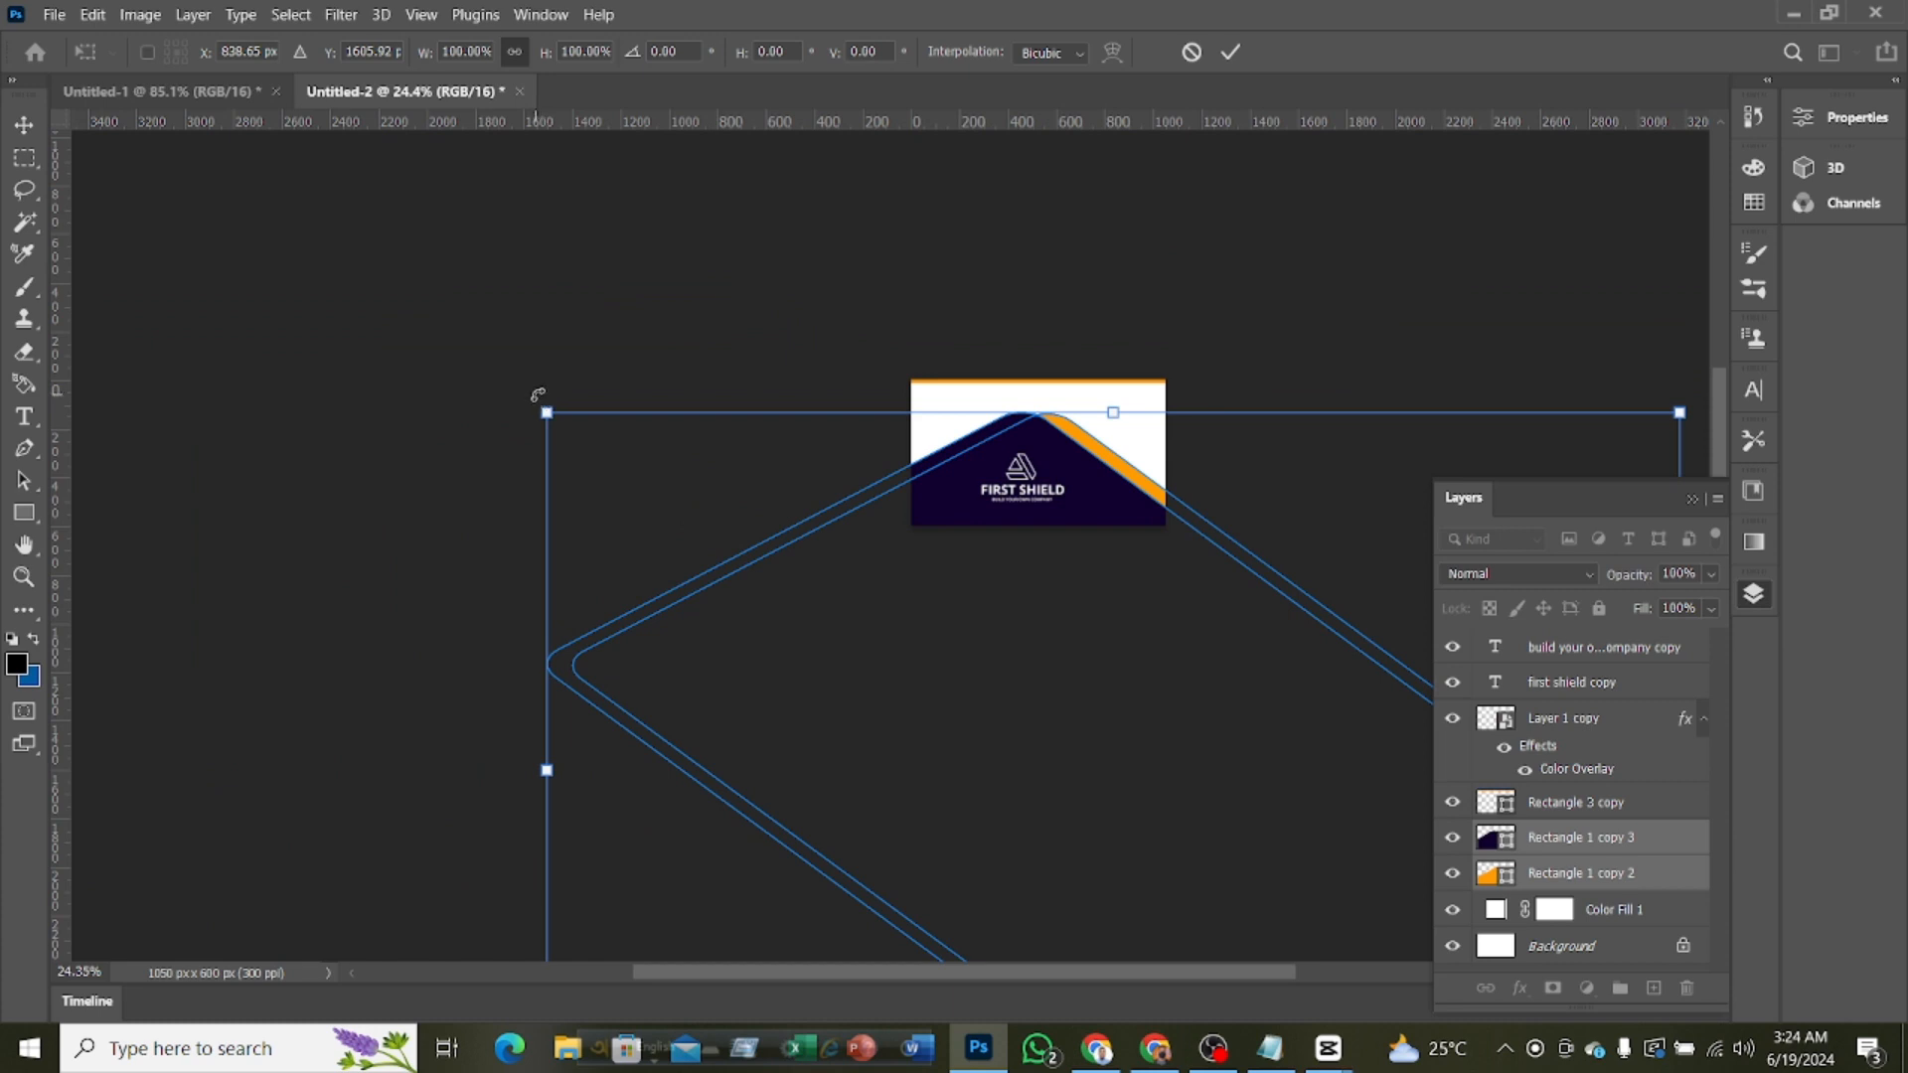
pyautogui.moveTo(538, 395); pyautogui.dragTo(552, 385)
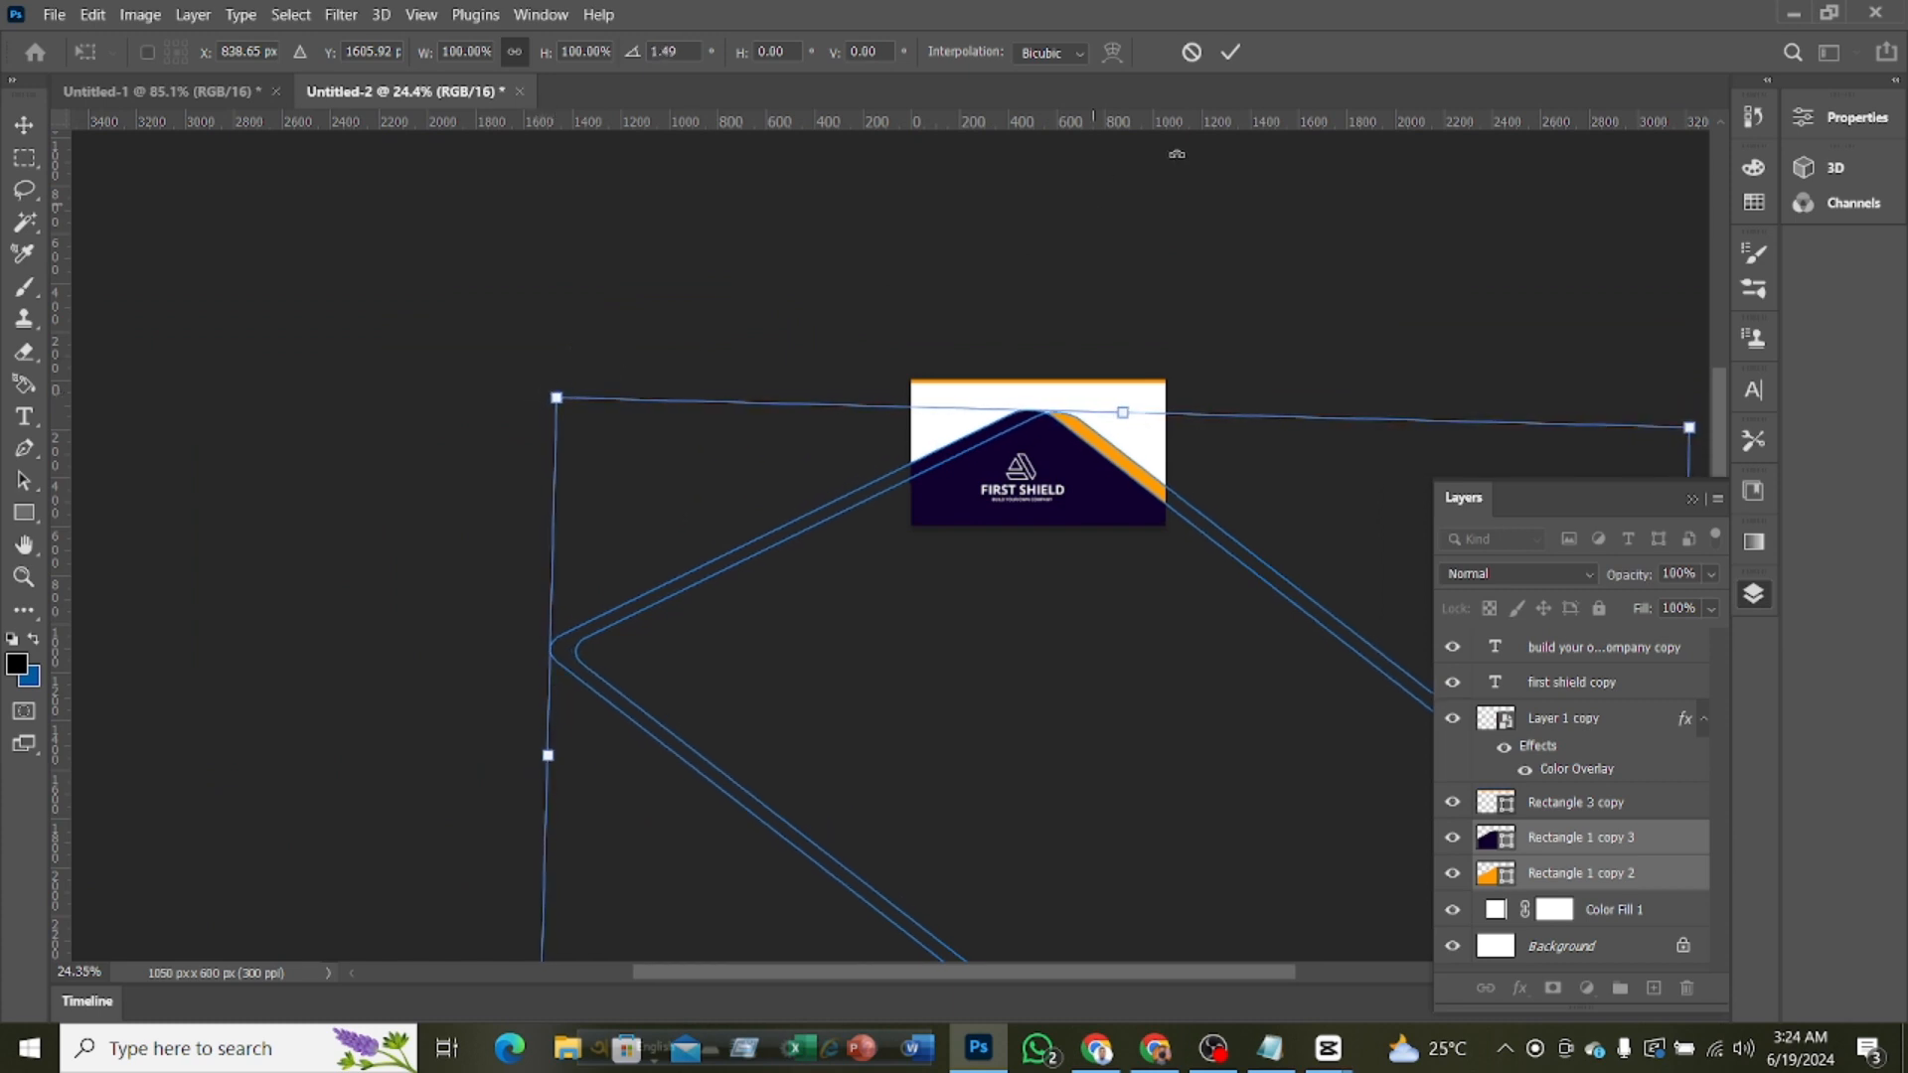
pyautogui.click(1232, 53)
# Select the copied logo and its two text lines and nudge them up toward the purple shape's peak
pyautogui.scroll(3, 1113, 559)
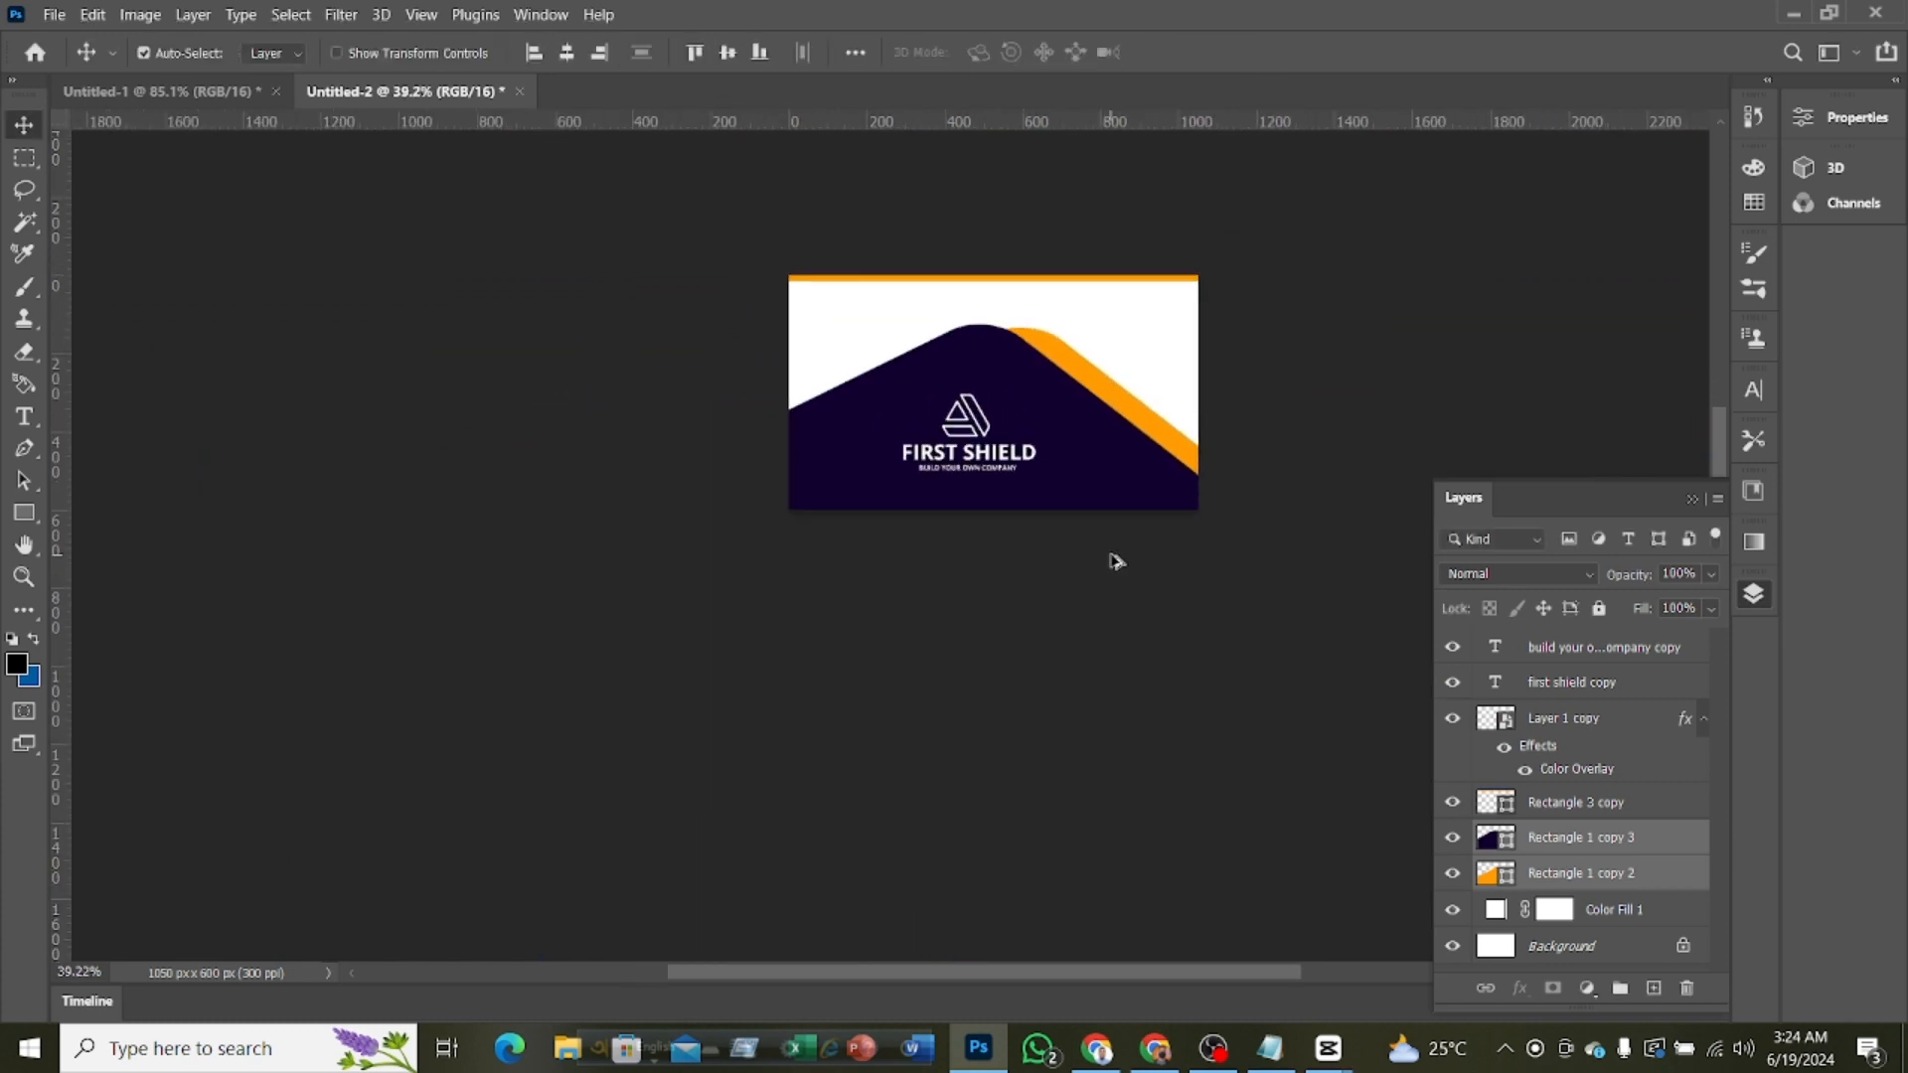
pyautogui.scroll(2, 1113, 563)
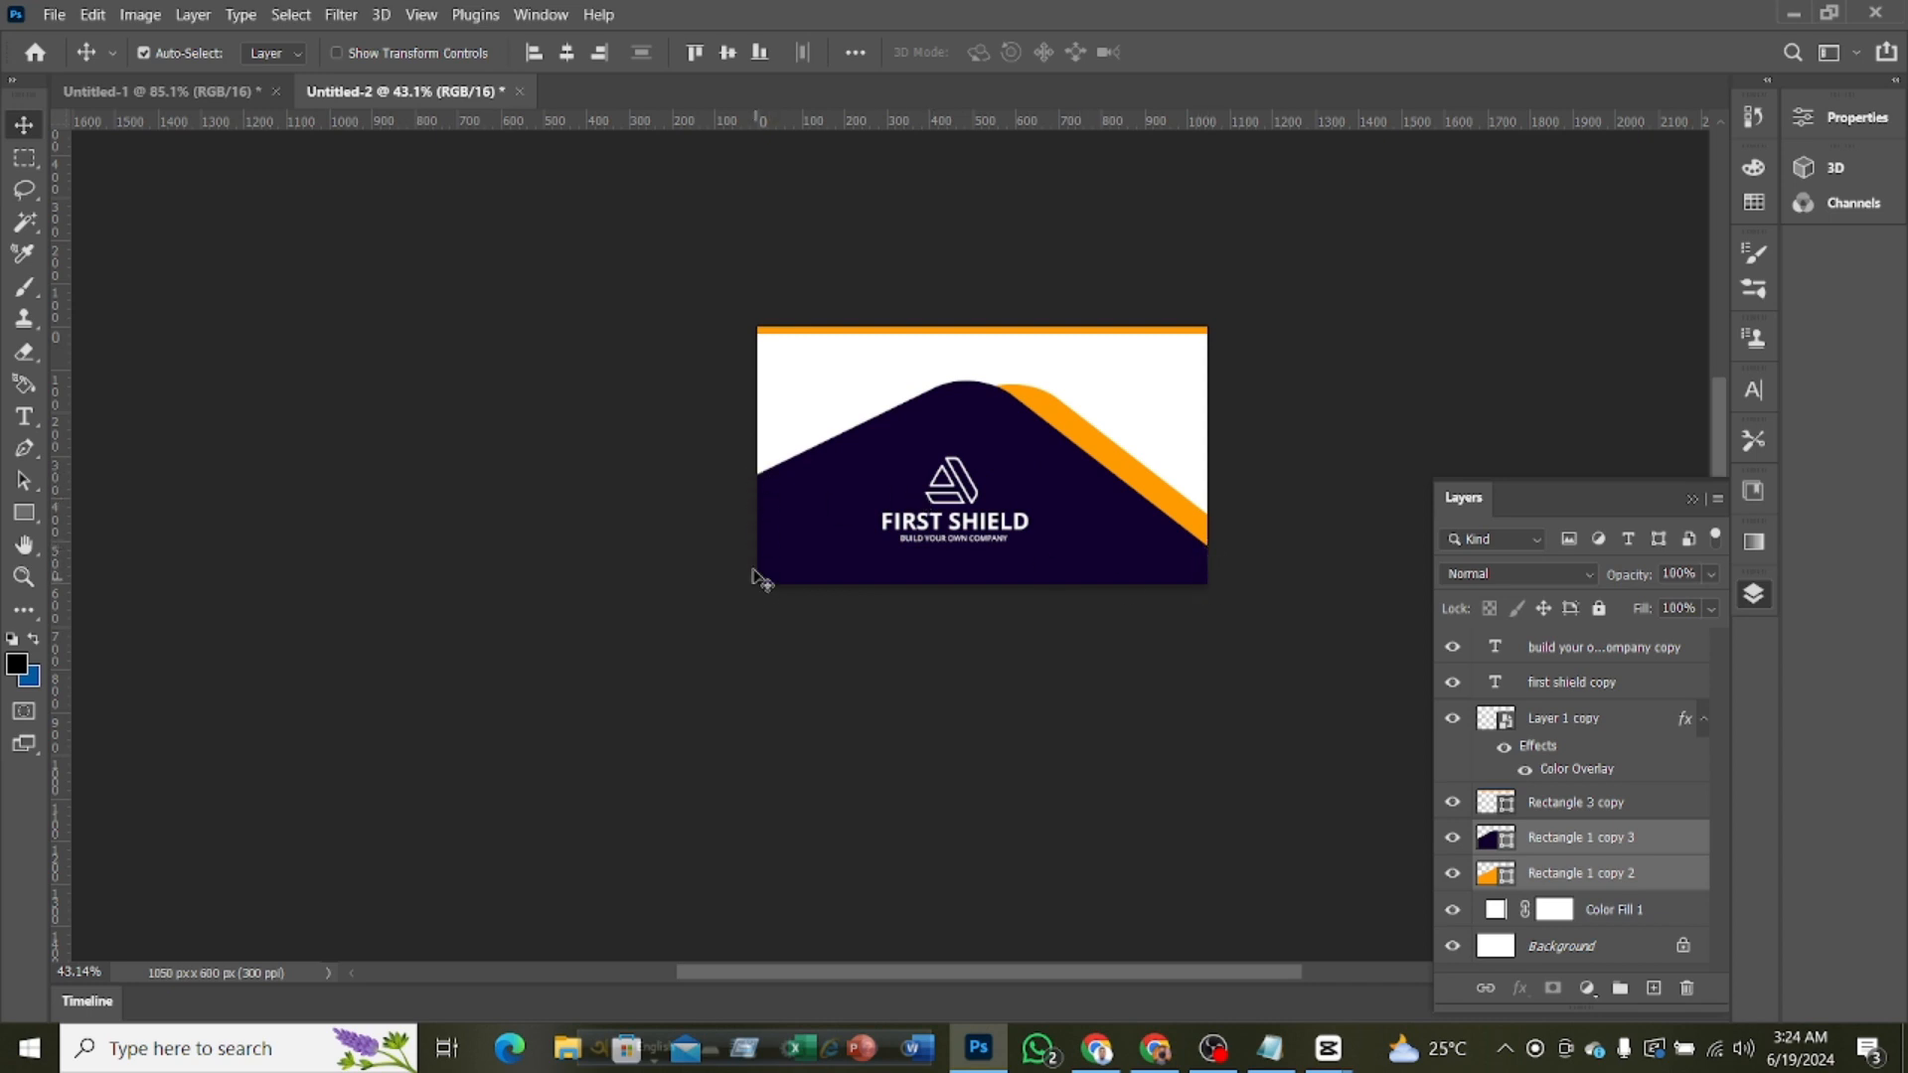
pyautogui.scroll(2, 787, 548)
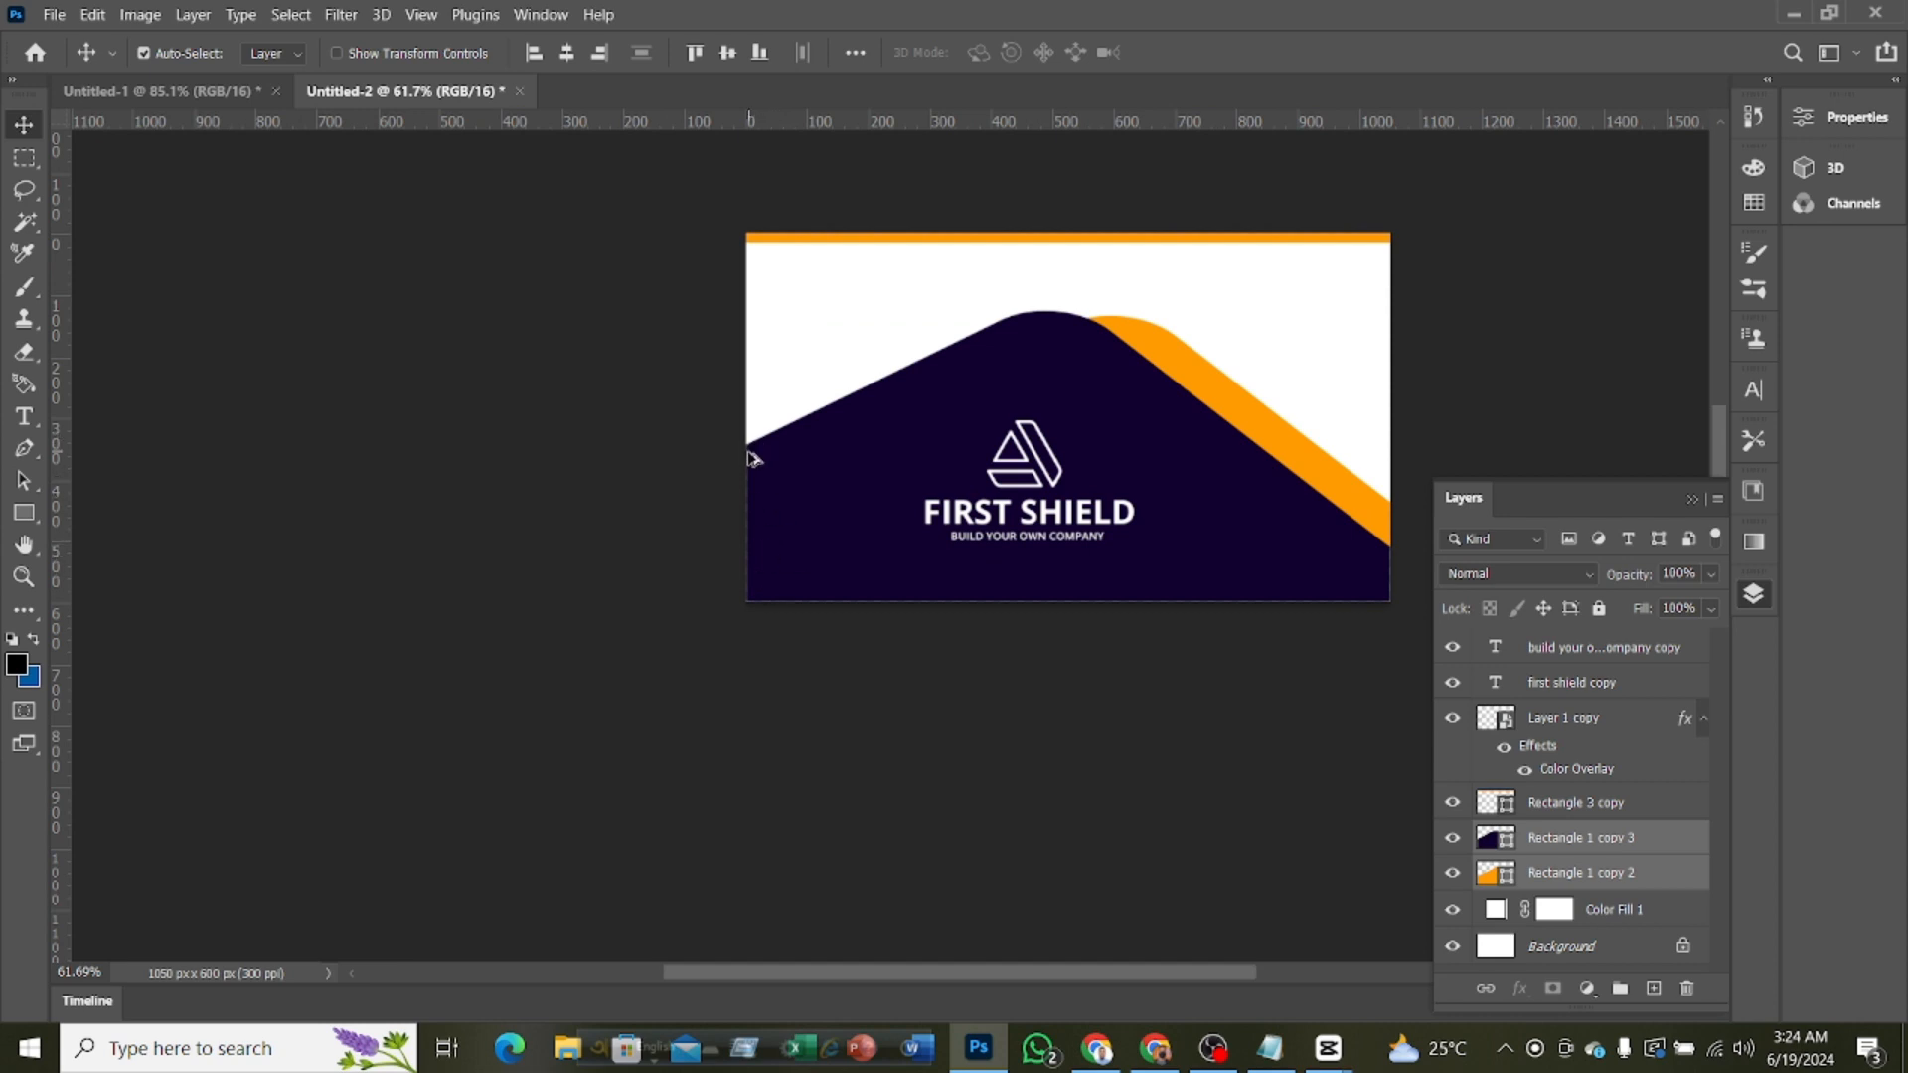
pyautogui.scroll(1, 753, 452)
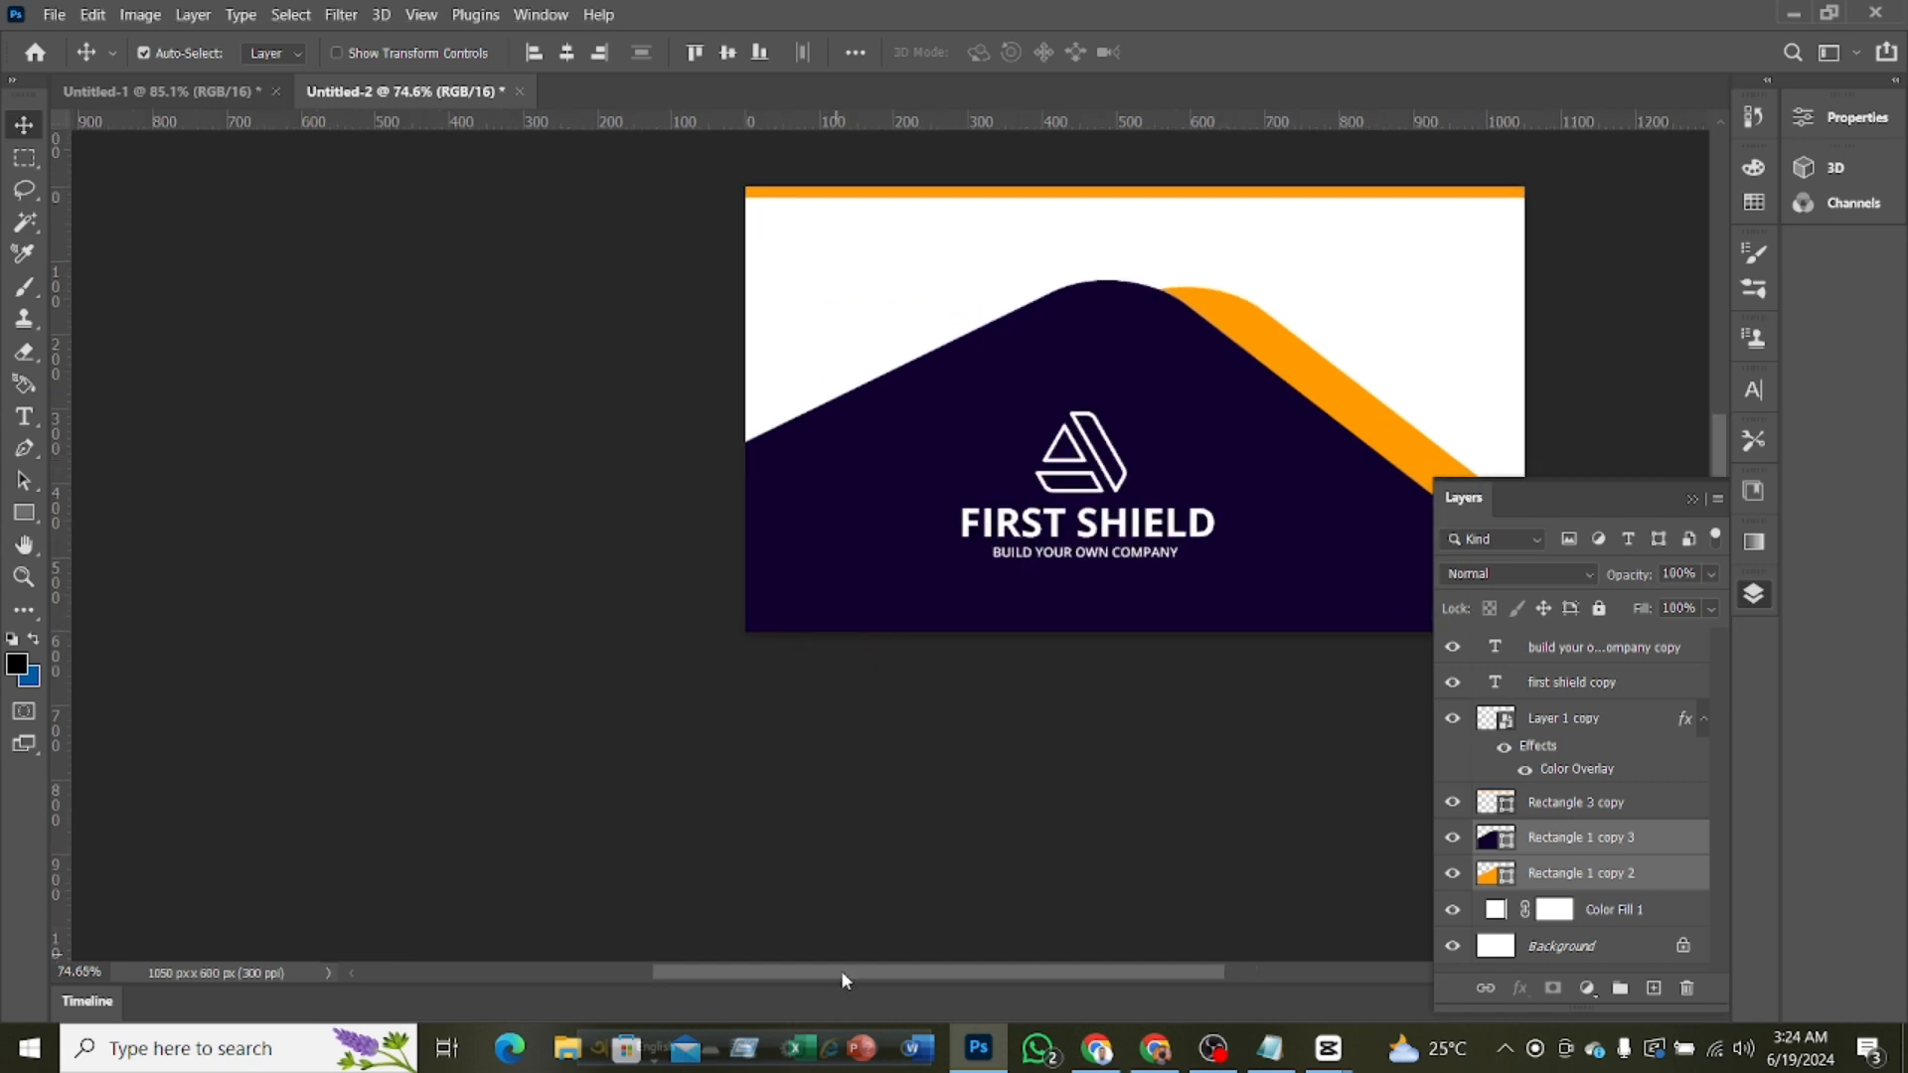
pyautogui.moveTo(841, 972); pyautogui.dragTo(992, 989)
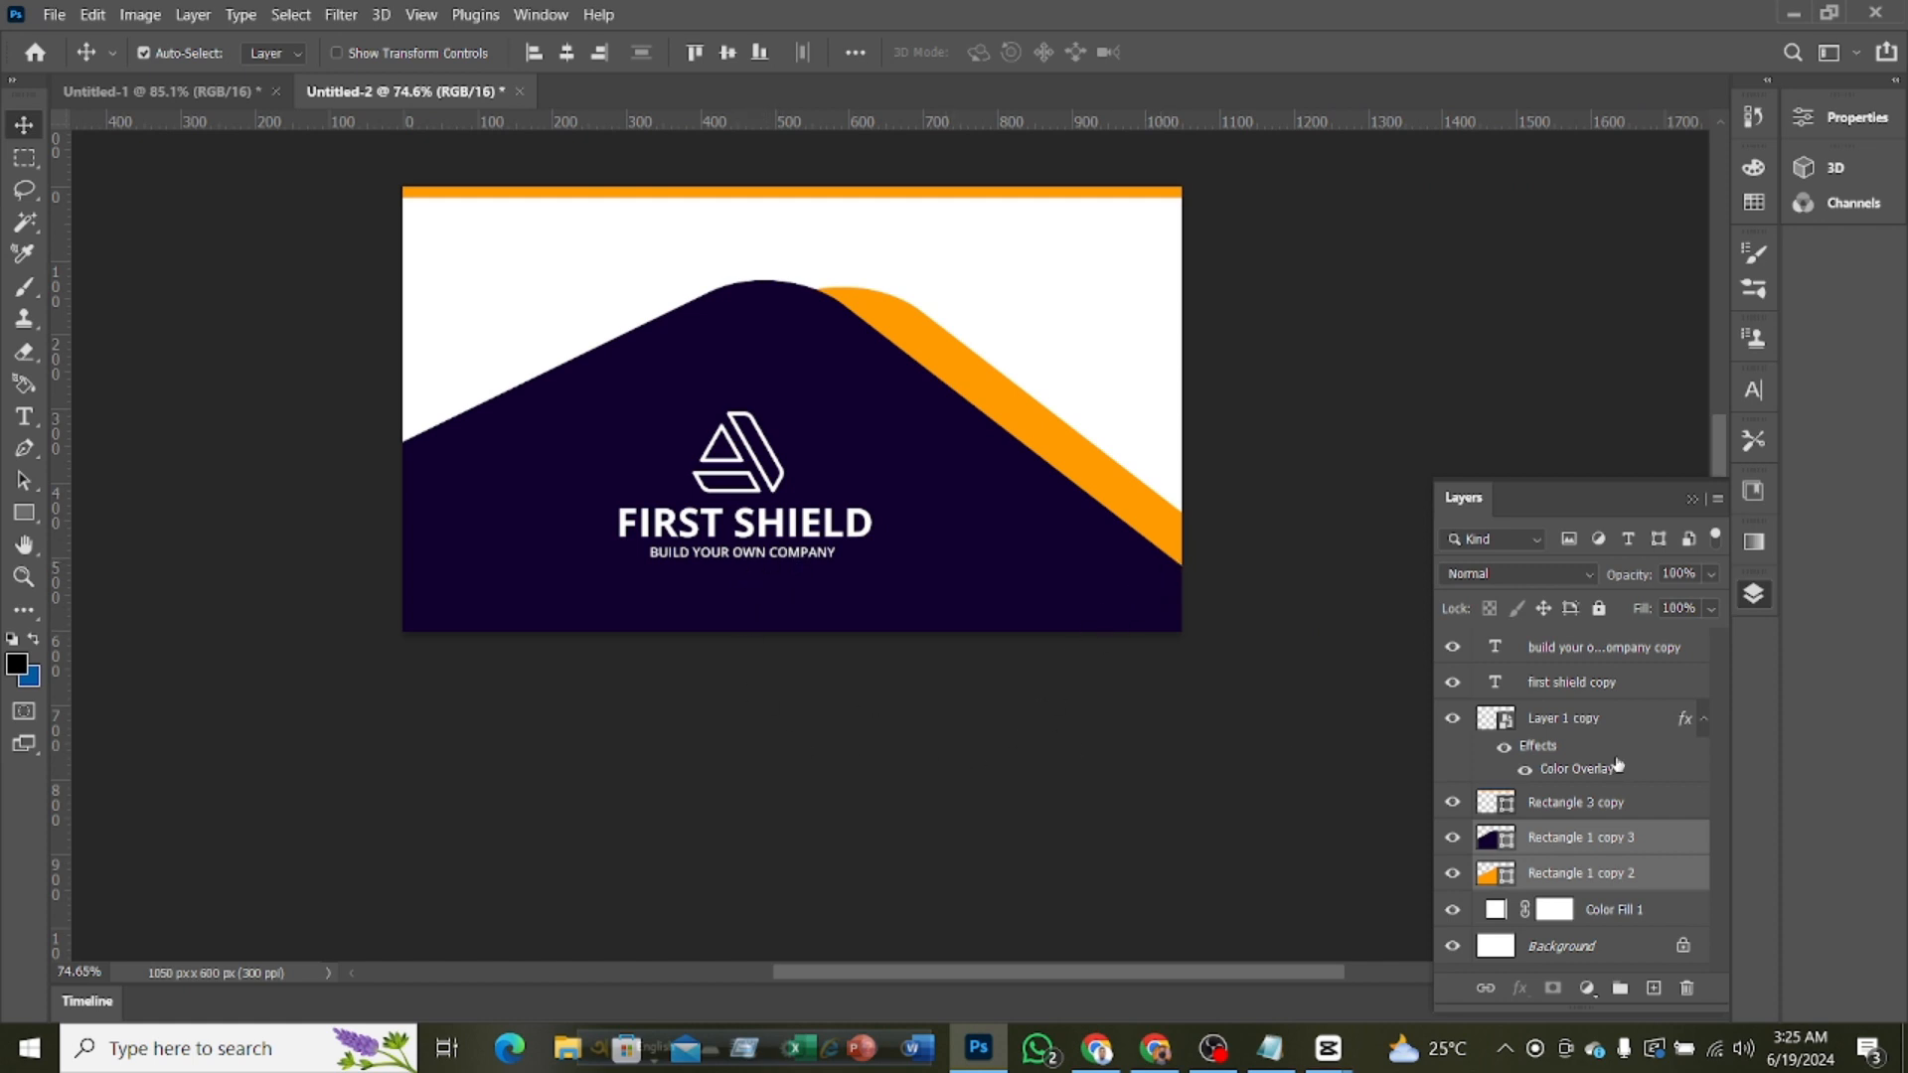
pyautogui.click(1581, 747)
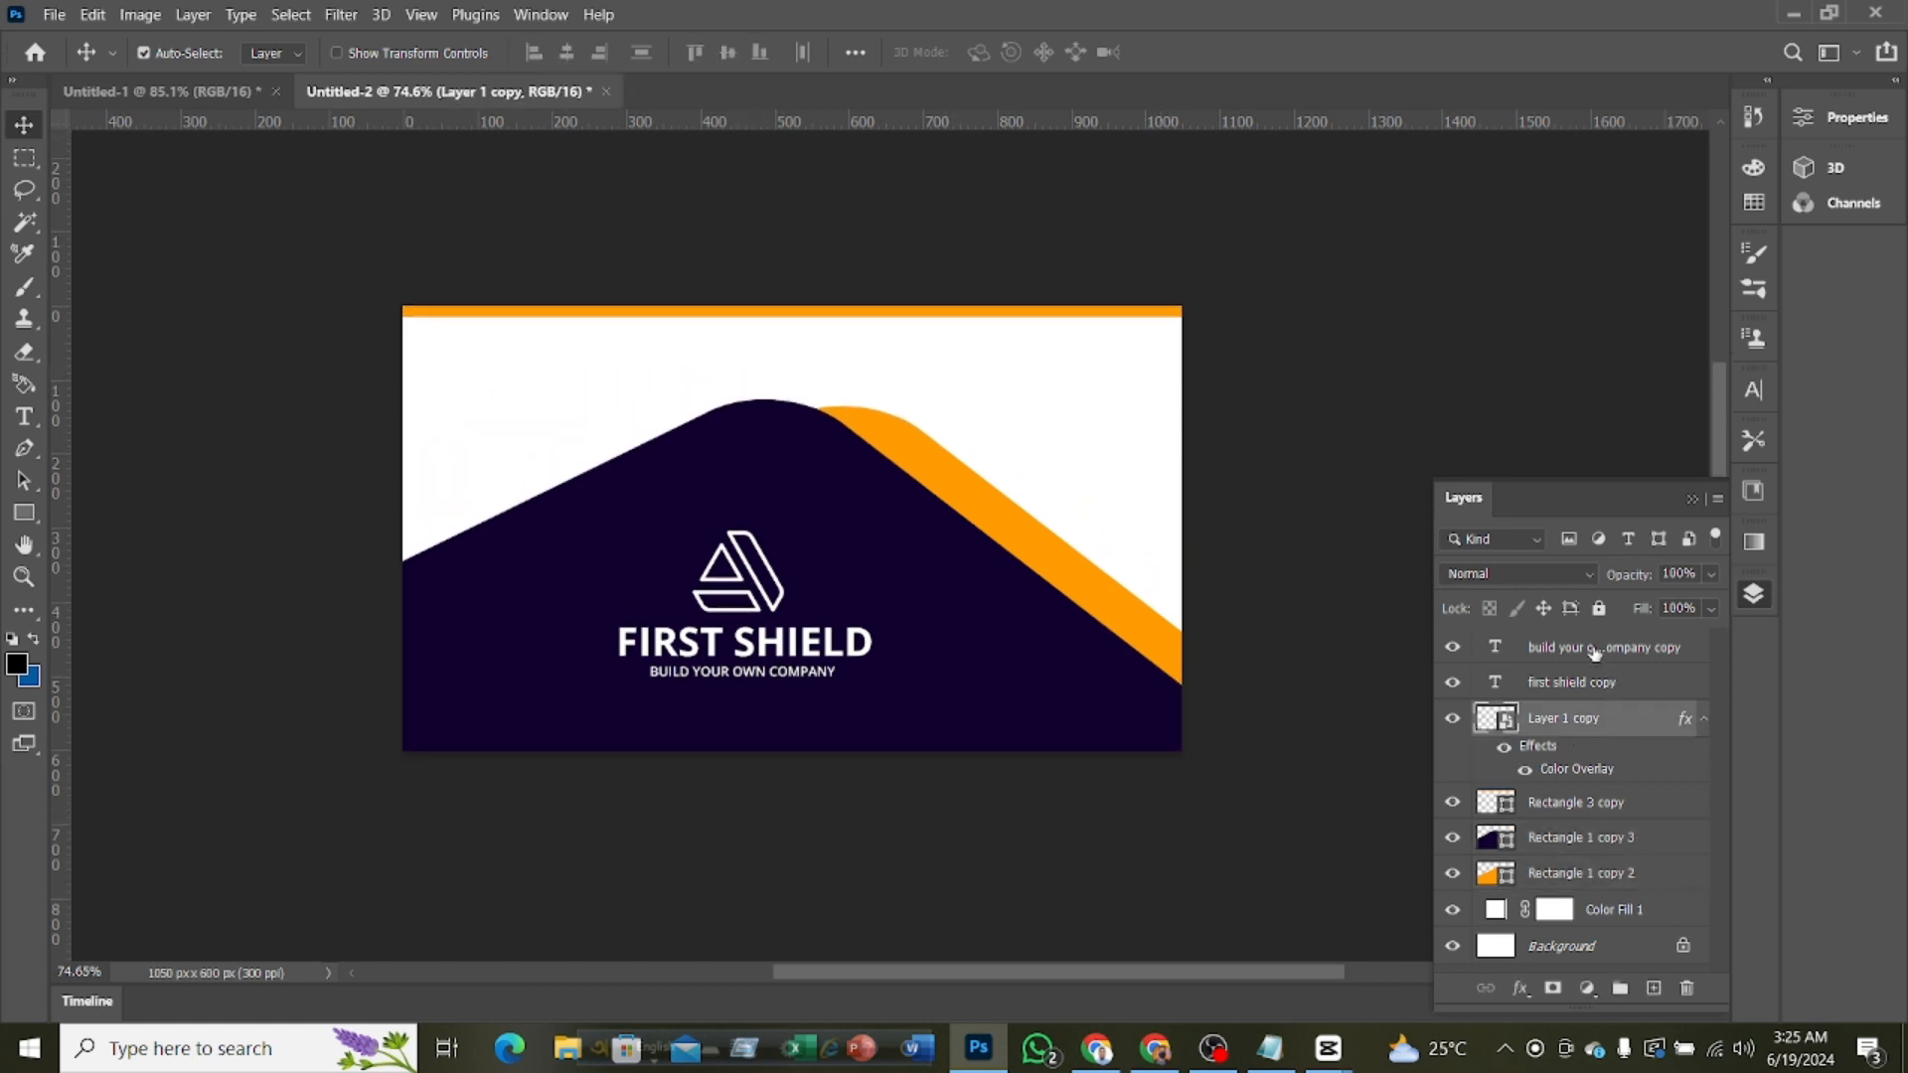
pyautogui.keyDown('shift'); pyautogui.click(1594, 651); pyautogui.keyUp('shift')
pyautogui.press('Up')
pyautogui.press('Up')
pyautogui.press('Up')
pyautogui.press('Up')
pyautogui.press('Up')
pyautogui.press('Up')
pyautogui.press('Up')
pyautogui.press('Up')
pyautogui.press('Up')
pyautogui.press('Up')
pyautogui.press('Up')
pyautogui.press('Up')
pyautogui.press('Up')
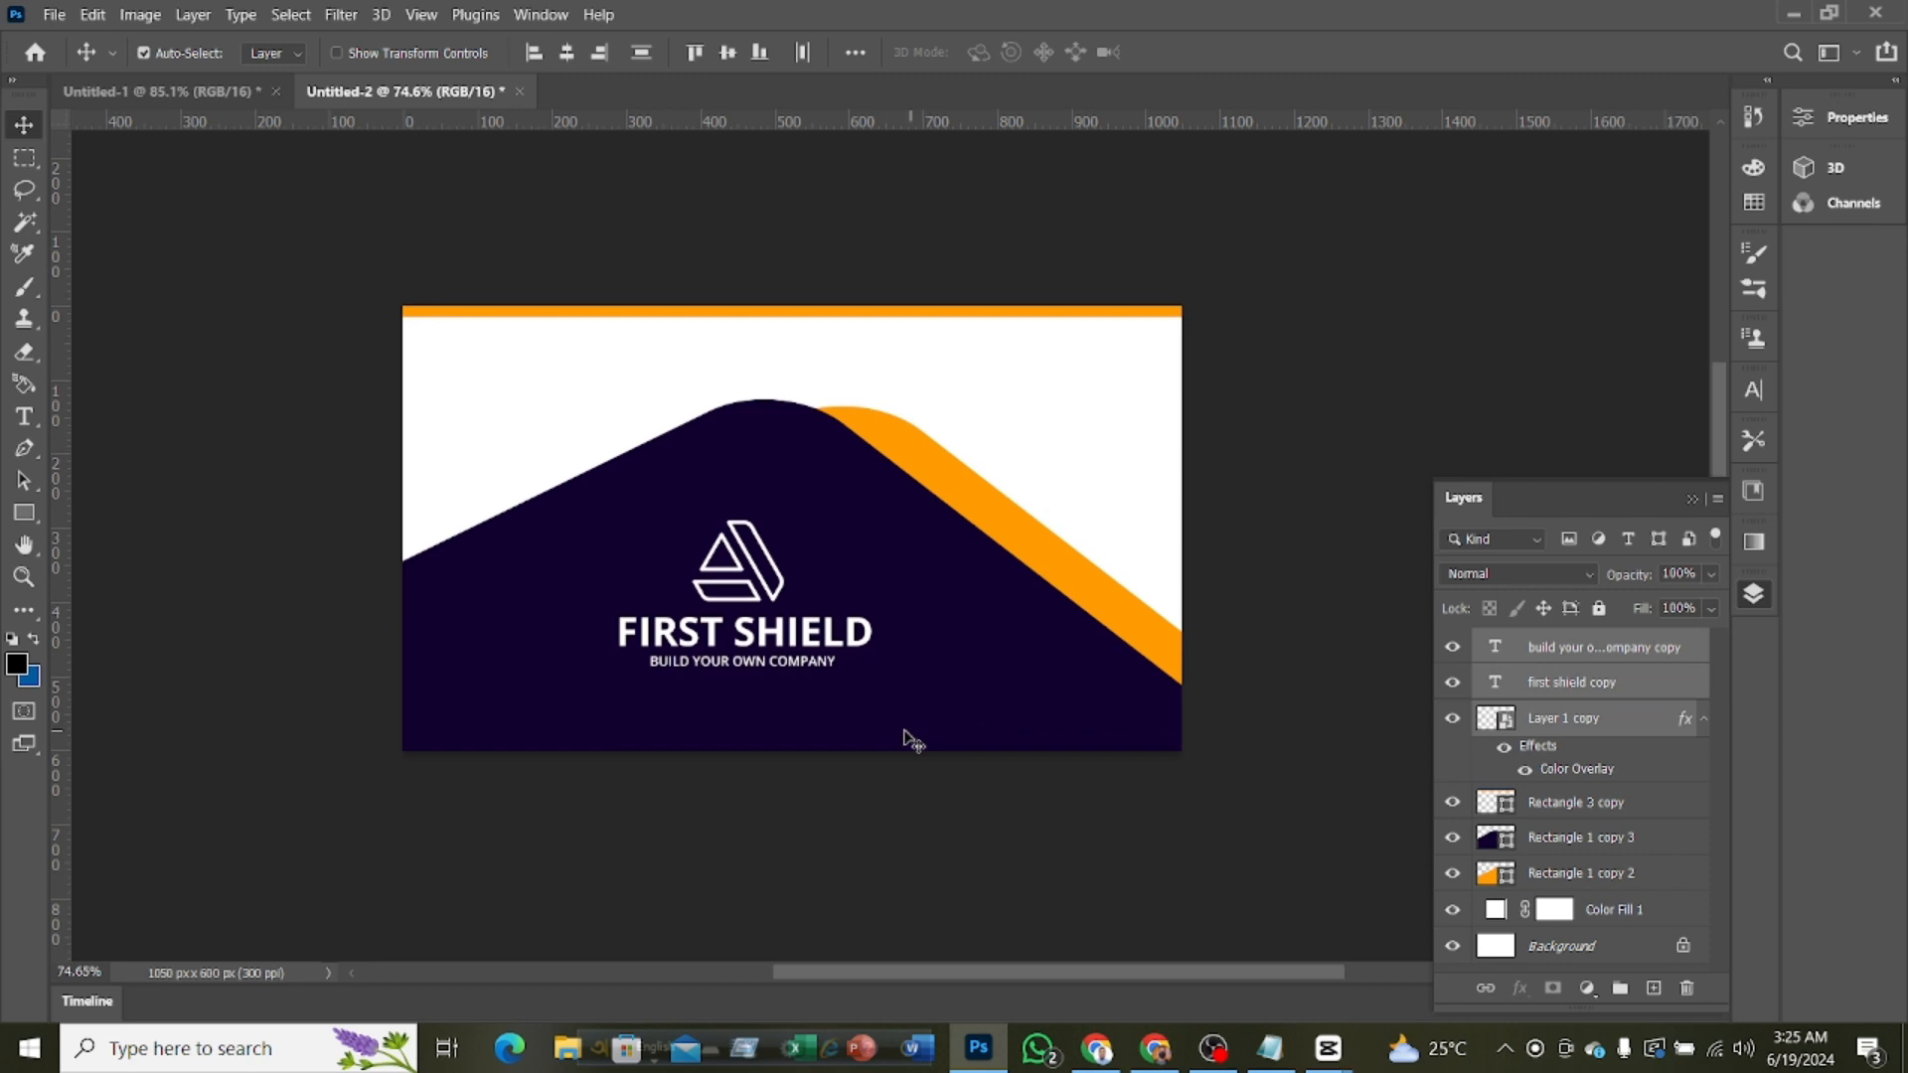
pyautogui.press('Up')
pyautogui.press('Up')
pyautogui.press('Up')
pyautogui.press('Up')
pyautogui.press('Up')
pyautogui.press('Up')
pyautogui.press('Up')
pyautogui.press('Up')
pyautogui.press('Up')
pyautogui.press('Up')
pyautogui.press('Up')
pyautogui.press('Up')
pyautogui.press('Up')
pyautogui.press('Up')
pyautogui.press('Up')
pyautogui.press('Up')
pyautogui.press('Up')
pyautogui.press('Up')
pyautogui.press('Up')
pyautogui.press('Up')
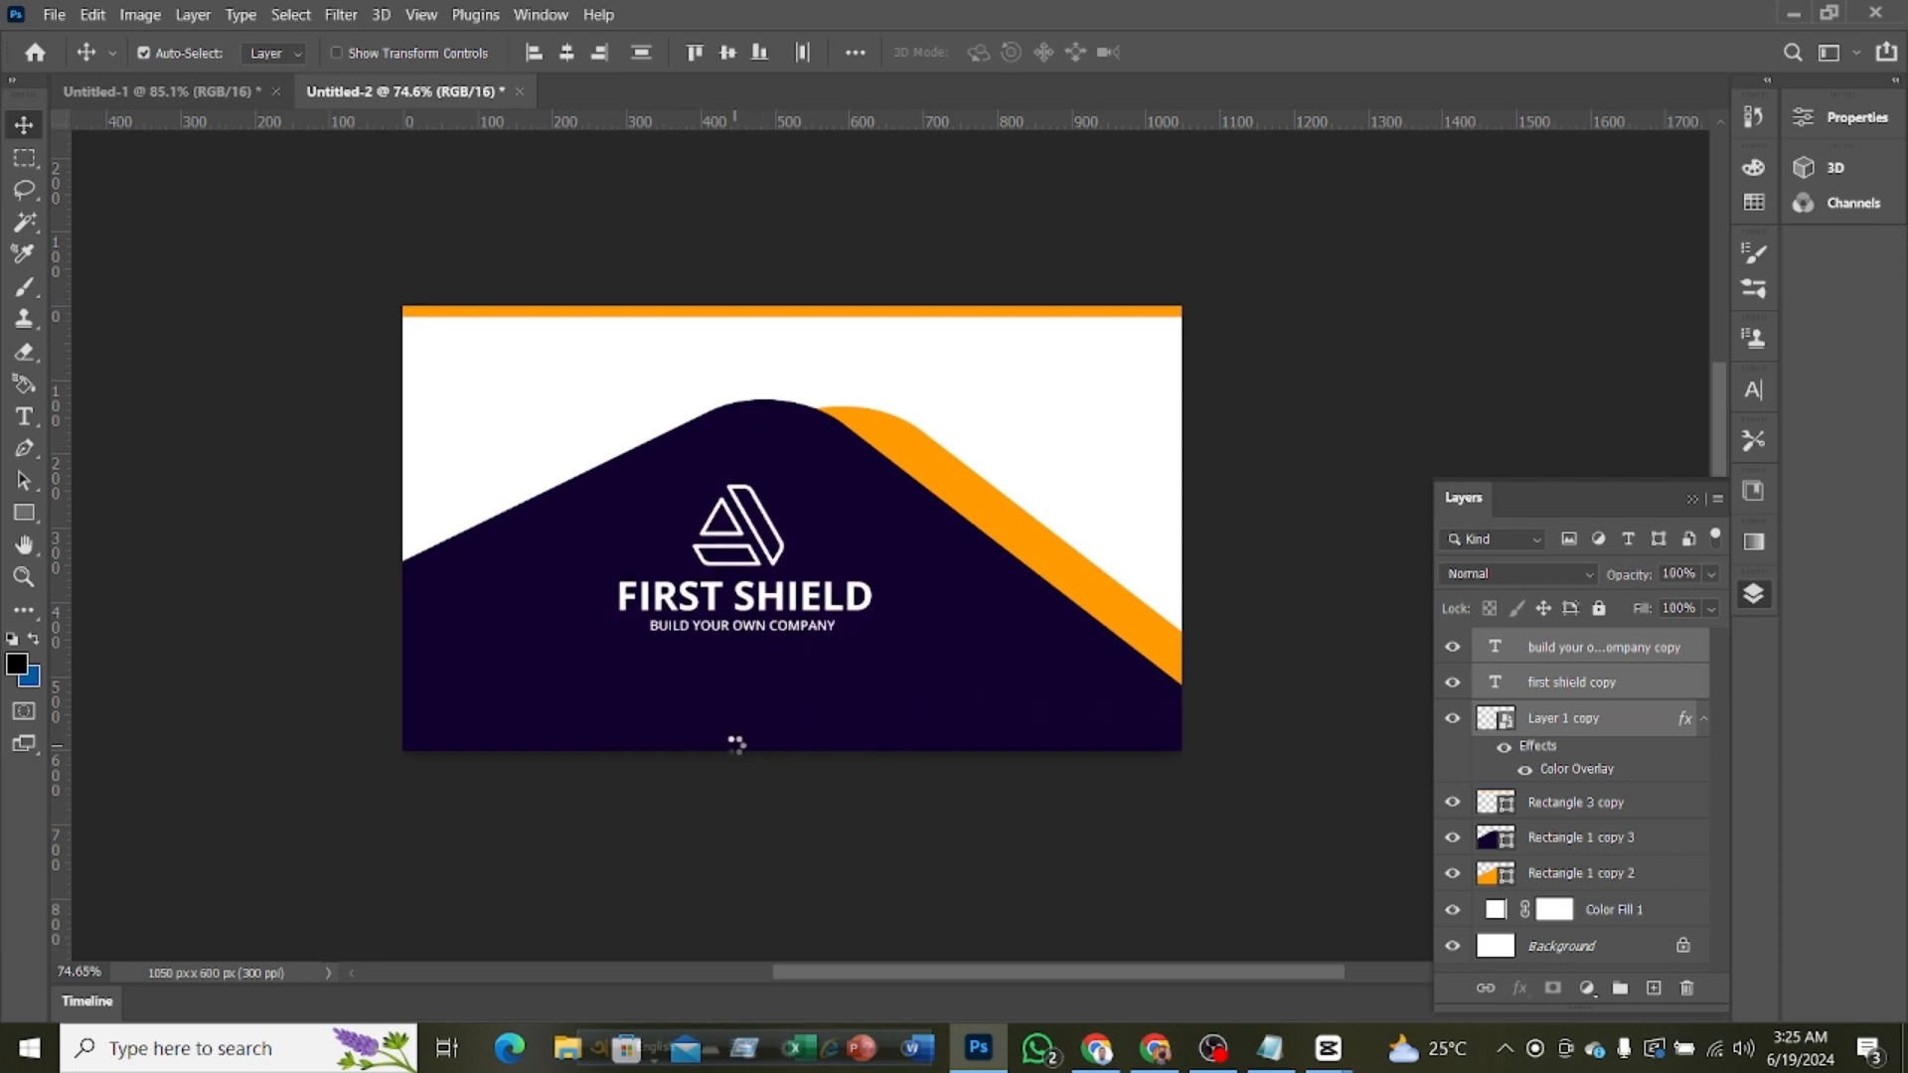
pyautogui.press('Up')
pyautogui.press('Up')
pyautogui.press('Up')
pyautogui.press('Up')
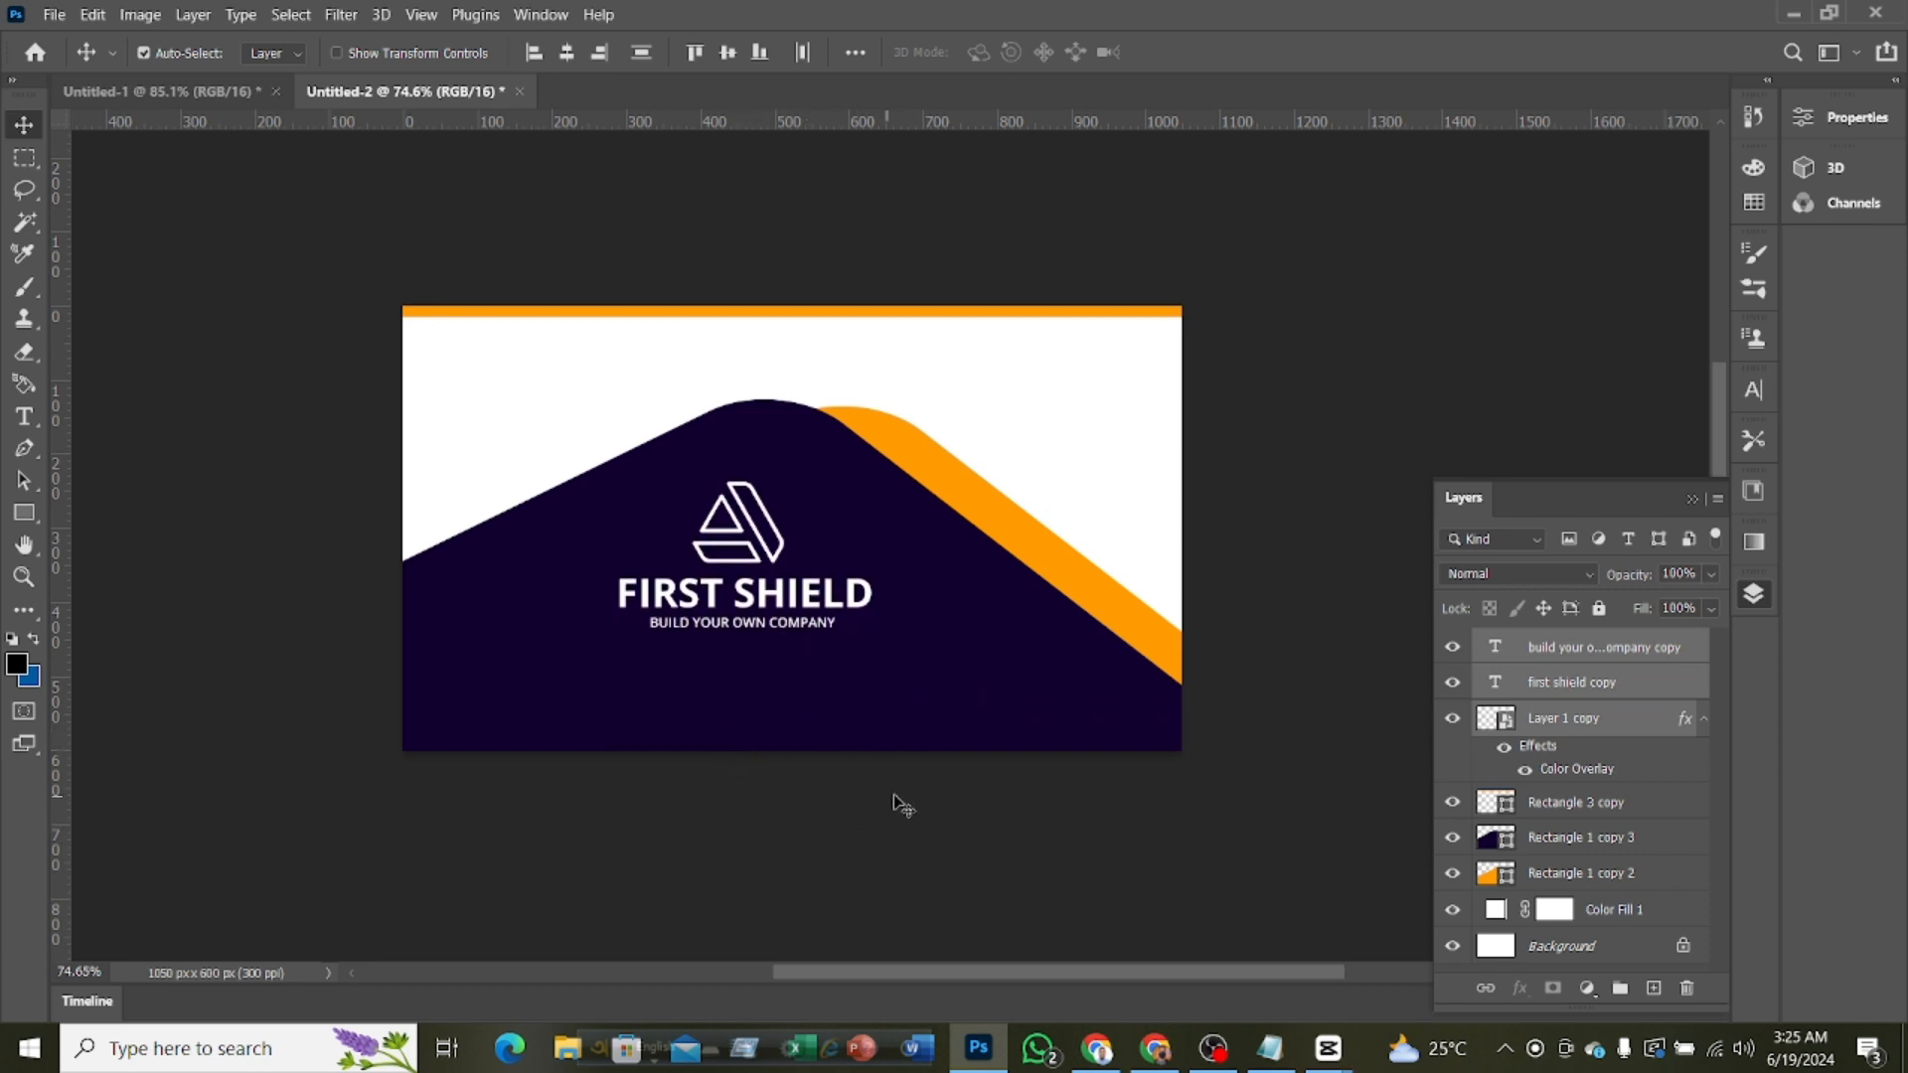
# Try moving the orange top stripe to the card's bottom edge, and undo the move
pyautogui.keyDown('alt'); pyautogui.scroll(-3, 911, 796); pyautogui.keyUp('alt')
pyautogui.keyDown('alt'); pyautogui.scroll(1, 1061, 810); pyautogui.keyUp('alt')
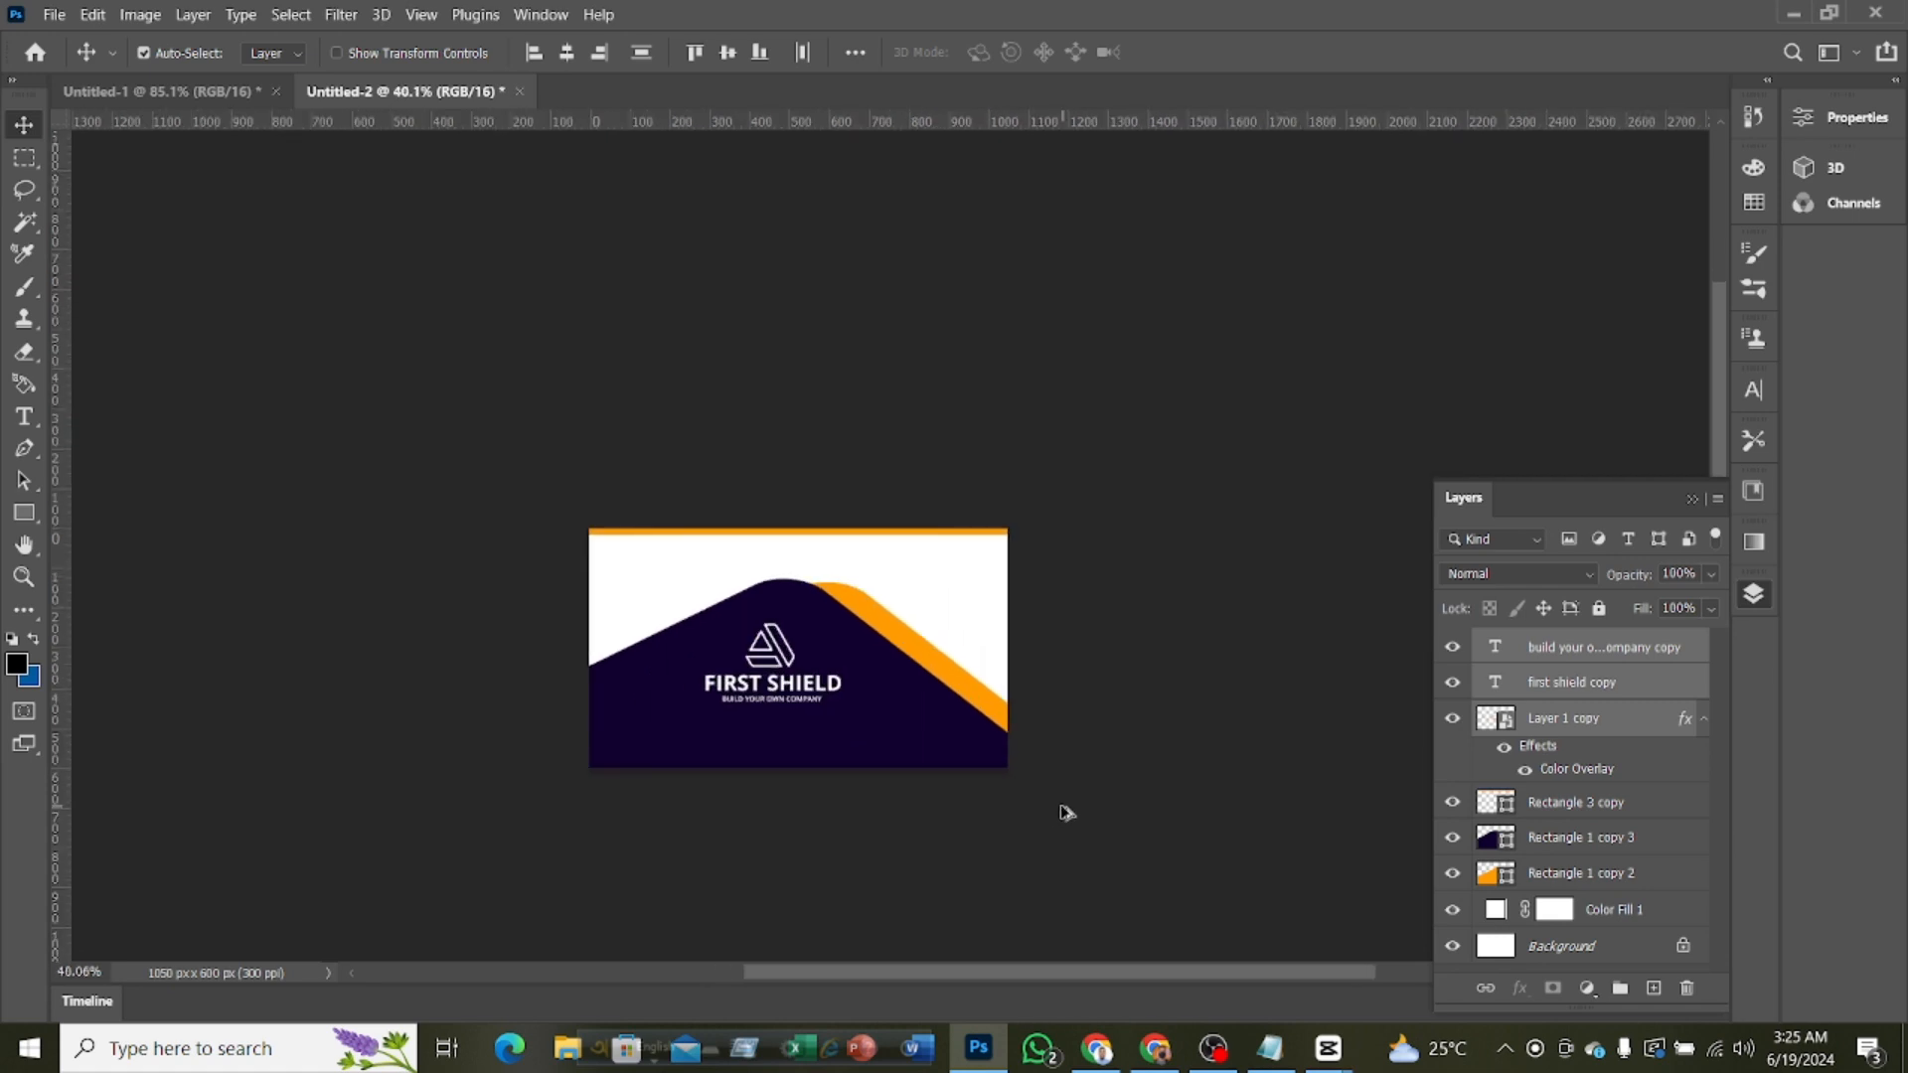
pyautogui.keyDown('alt'); pyautogui.scroll(1, 925, 812); pyautogui.keyUp('alt')
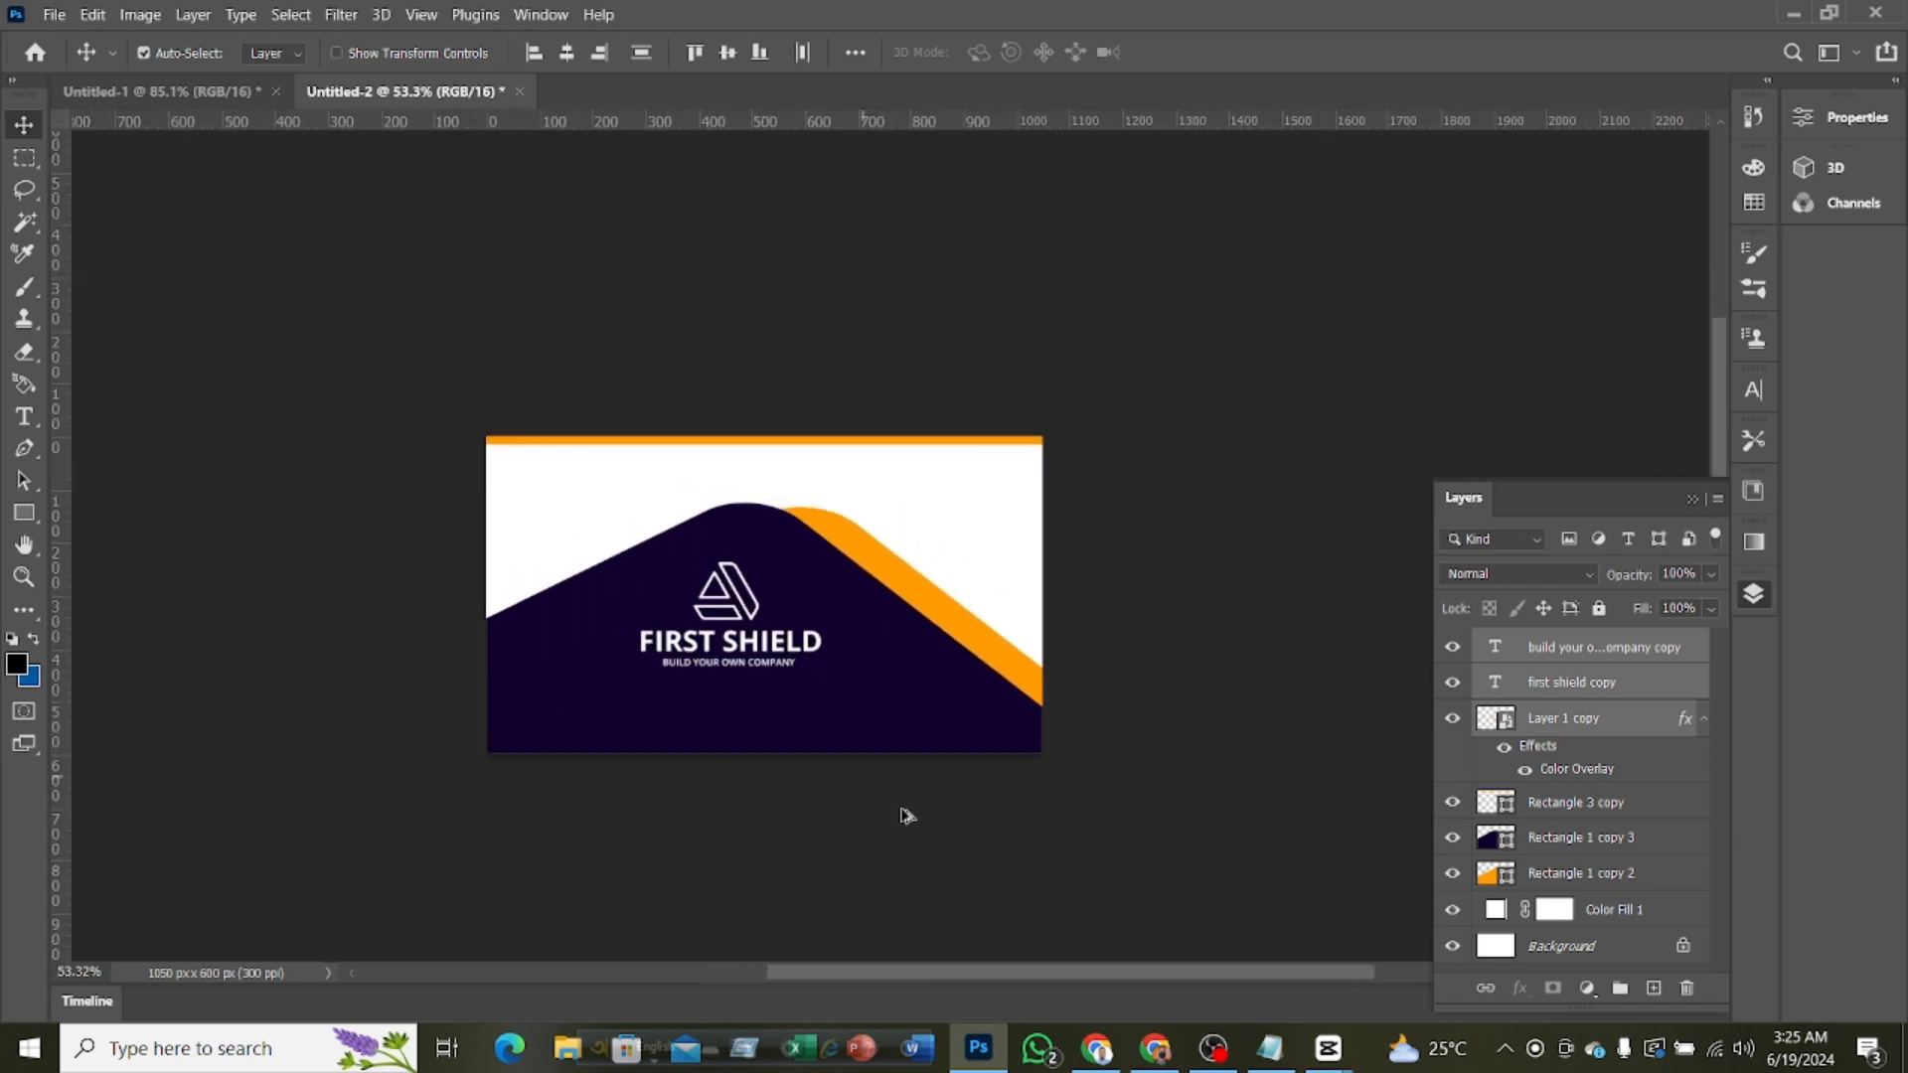
pyautogui.click(864, 447)
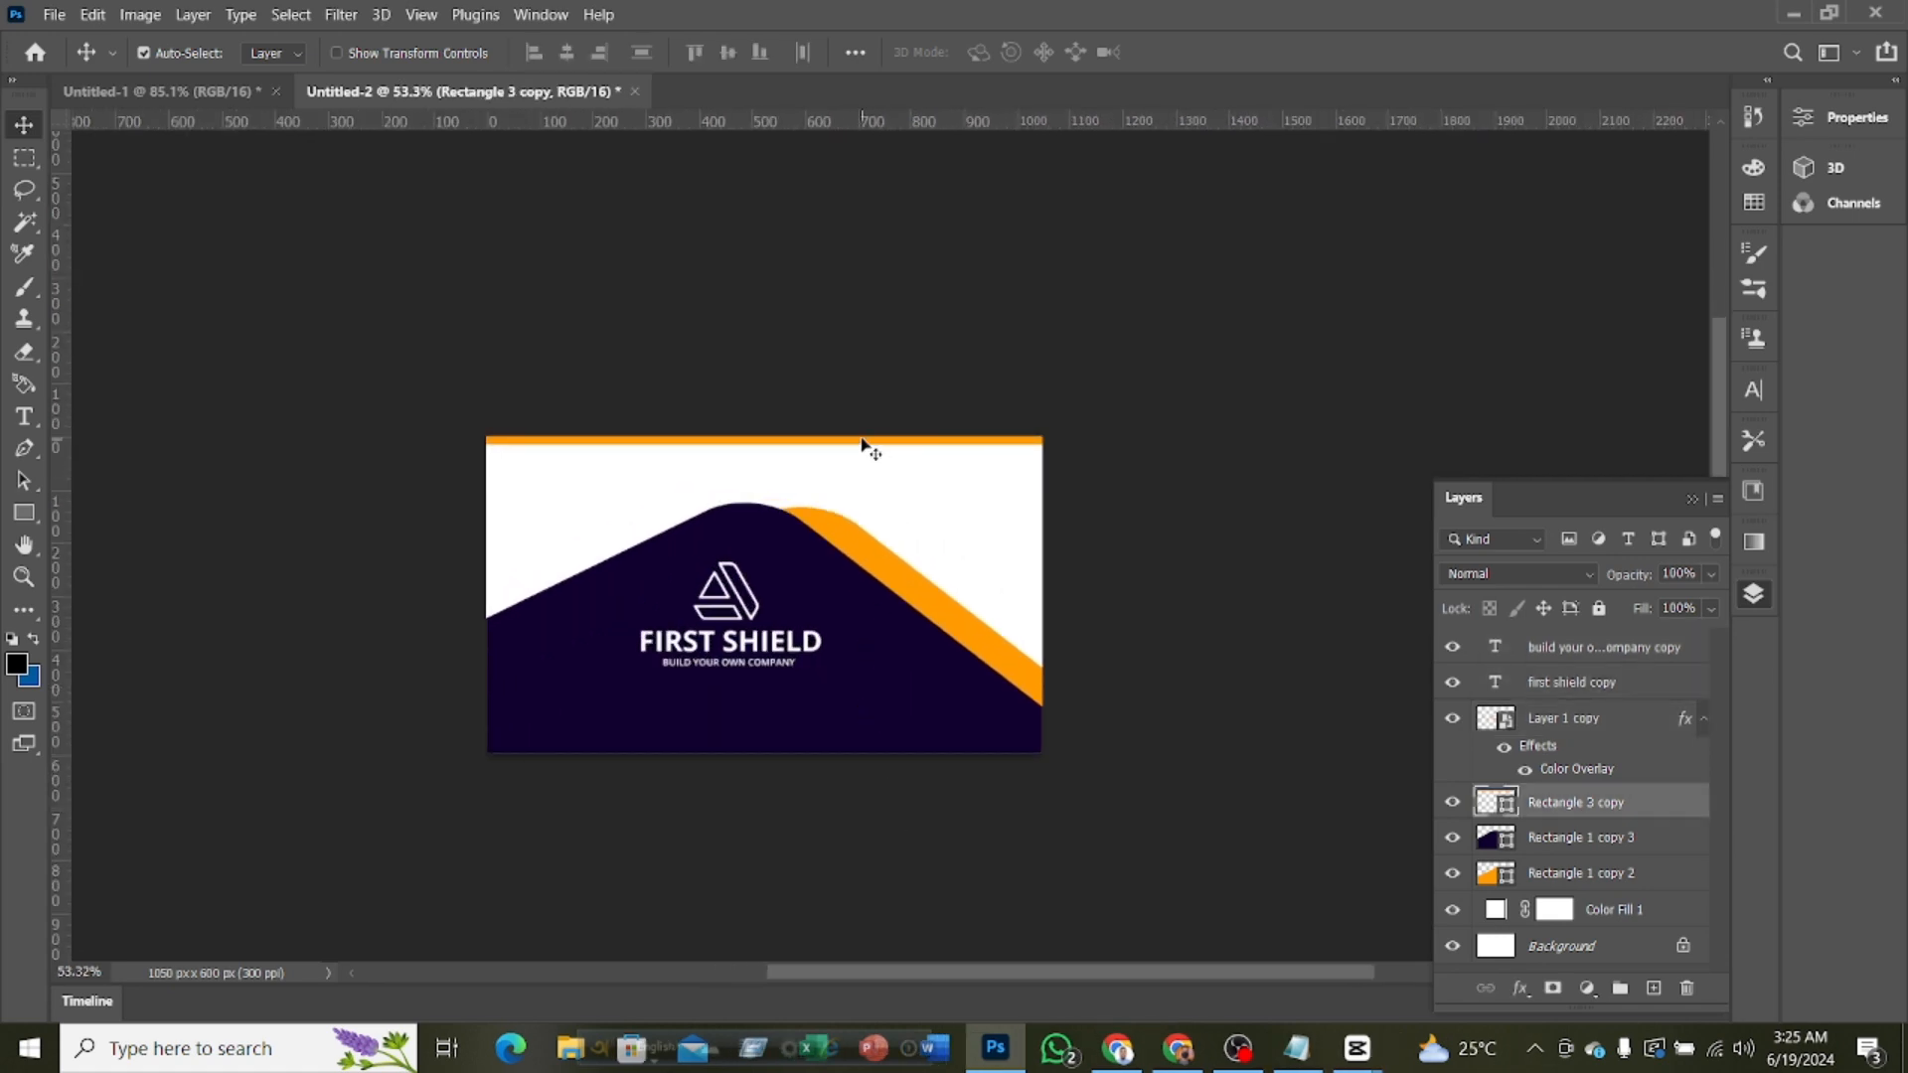
pyautogui.moveTo(862, 443); pyautogui.dragTo(862, 796)
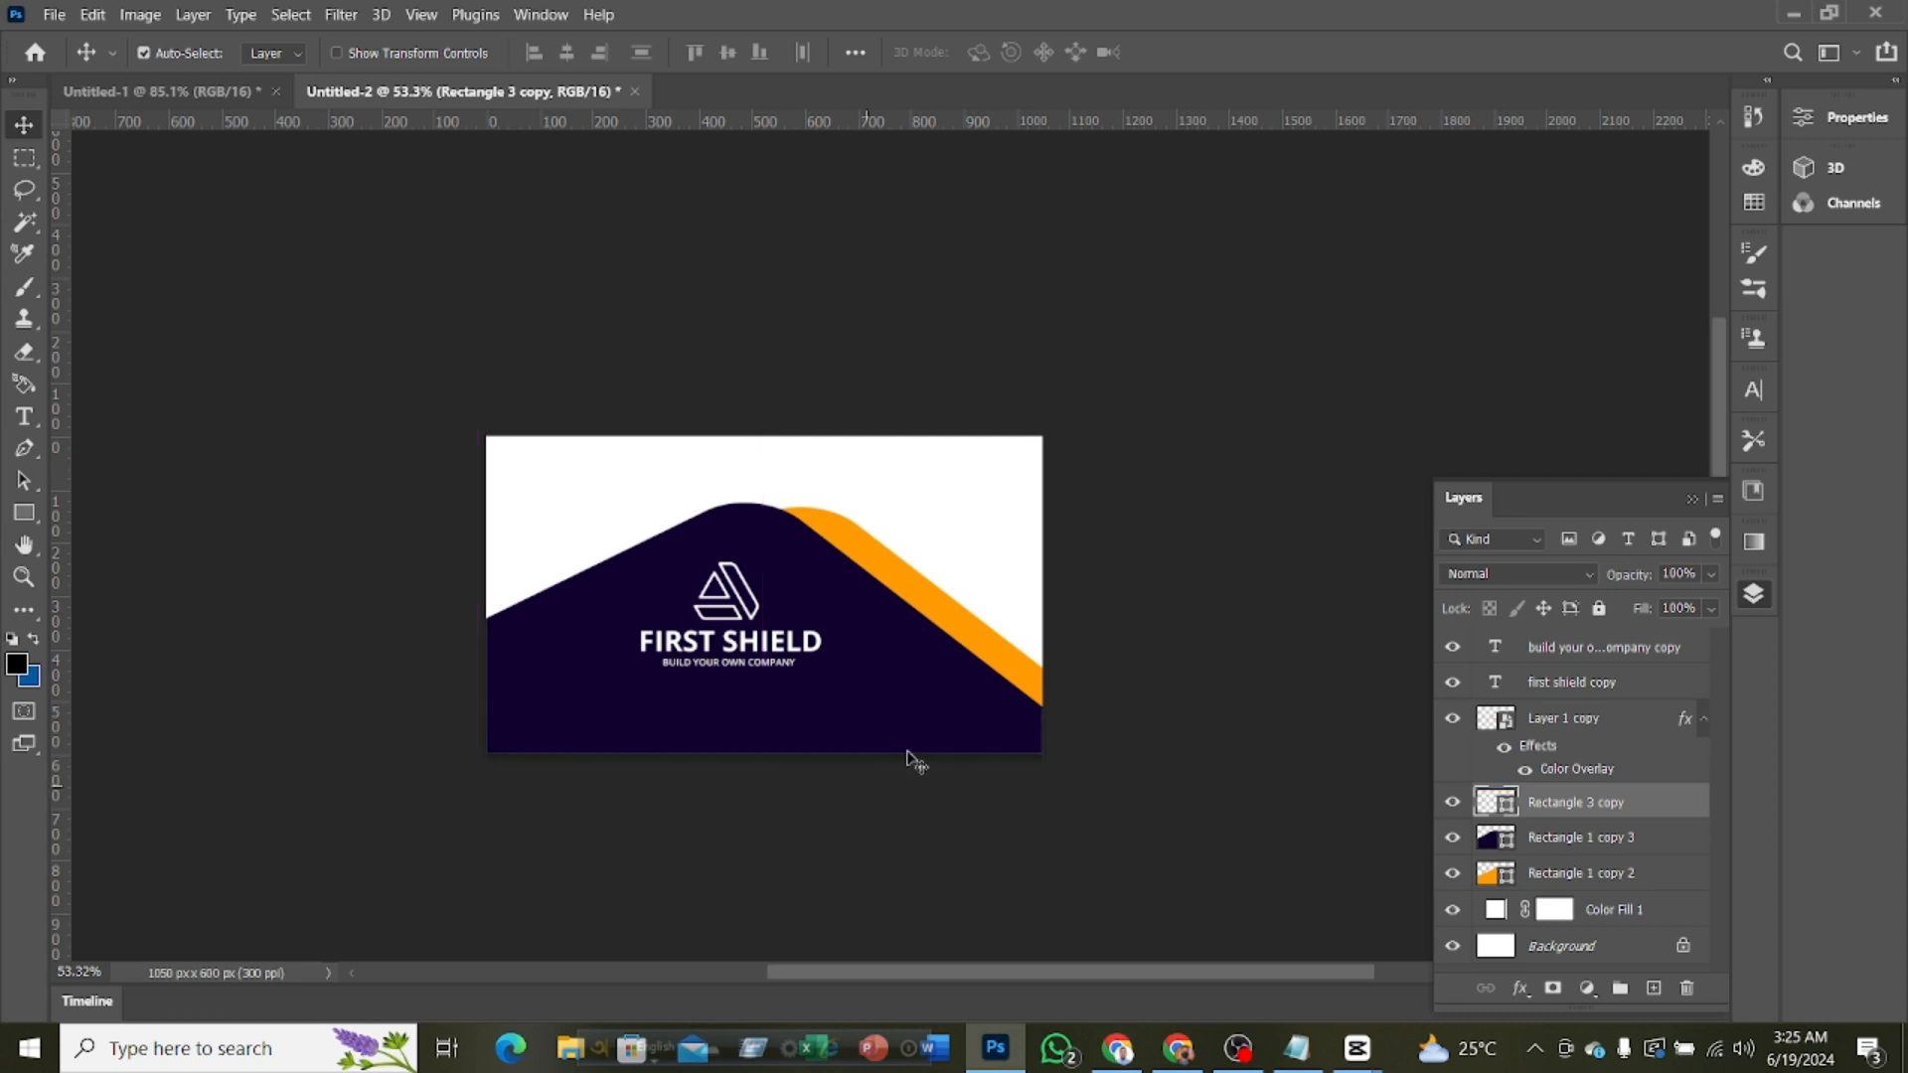
pyautogui.hotkey('shift', 'Up')
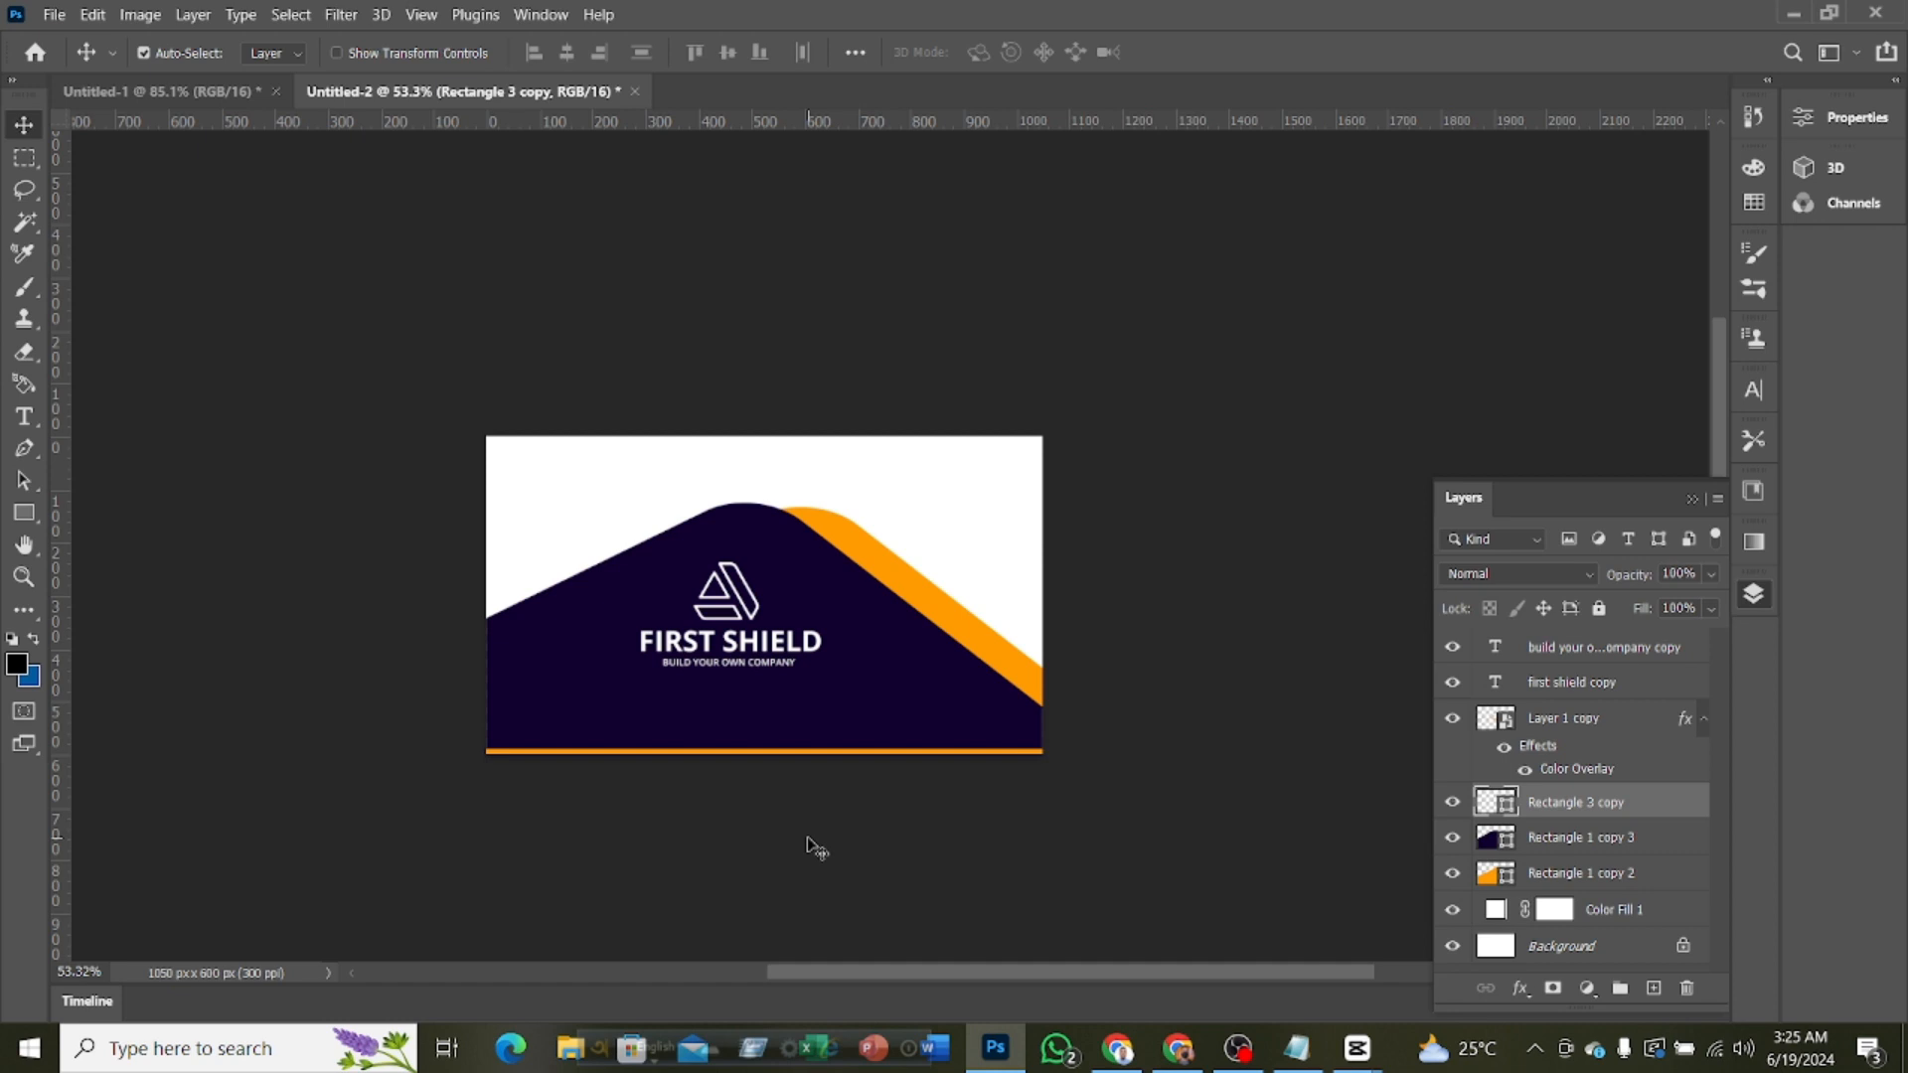
pyautogui.hotkey('ctrl', 'z')
pyautogui.hotkey('ctrl', 'z')
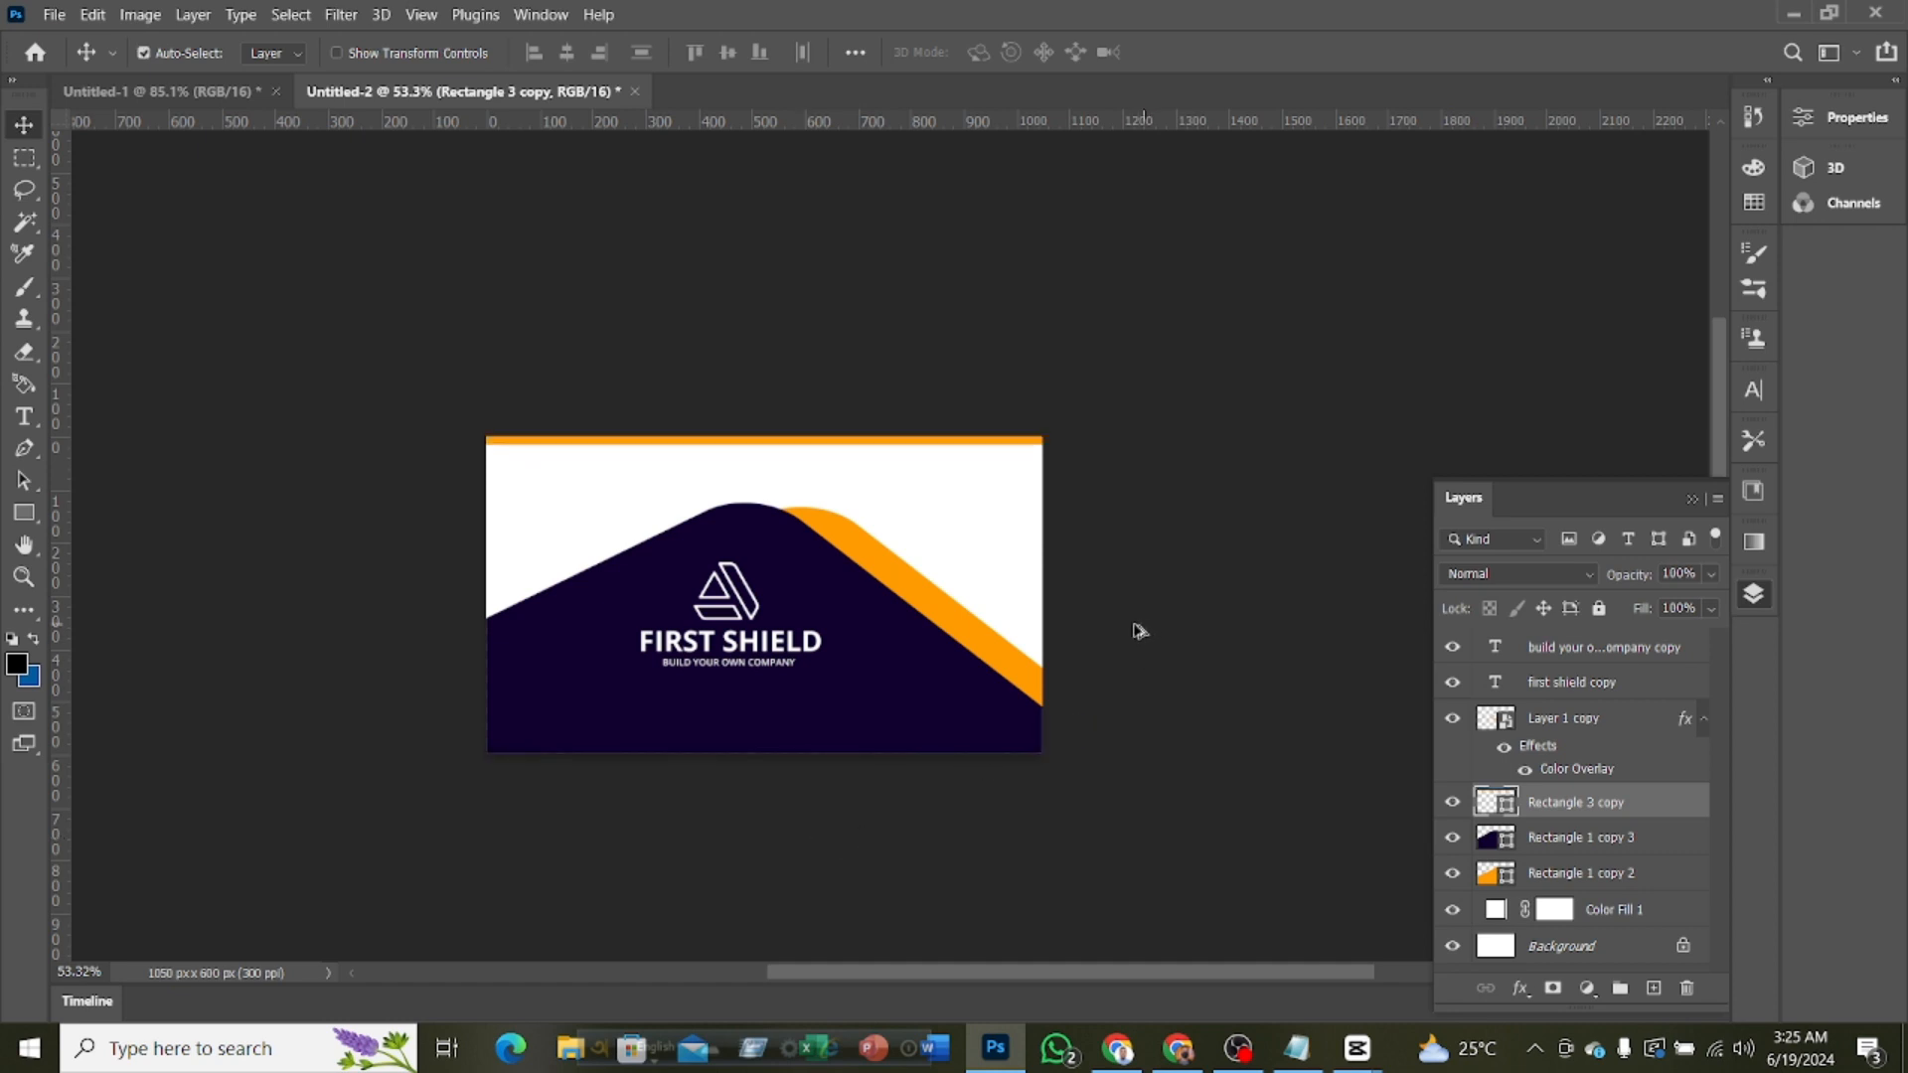
# Move the logo and its two text lines slightly right under the purple peak and enlarge them together with Free Transform
pyautogui.scroll(1, 1140, 631)
pyautogui.scroll(2, 944, 714)
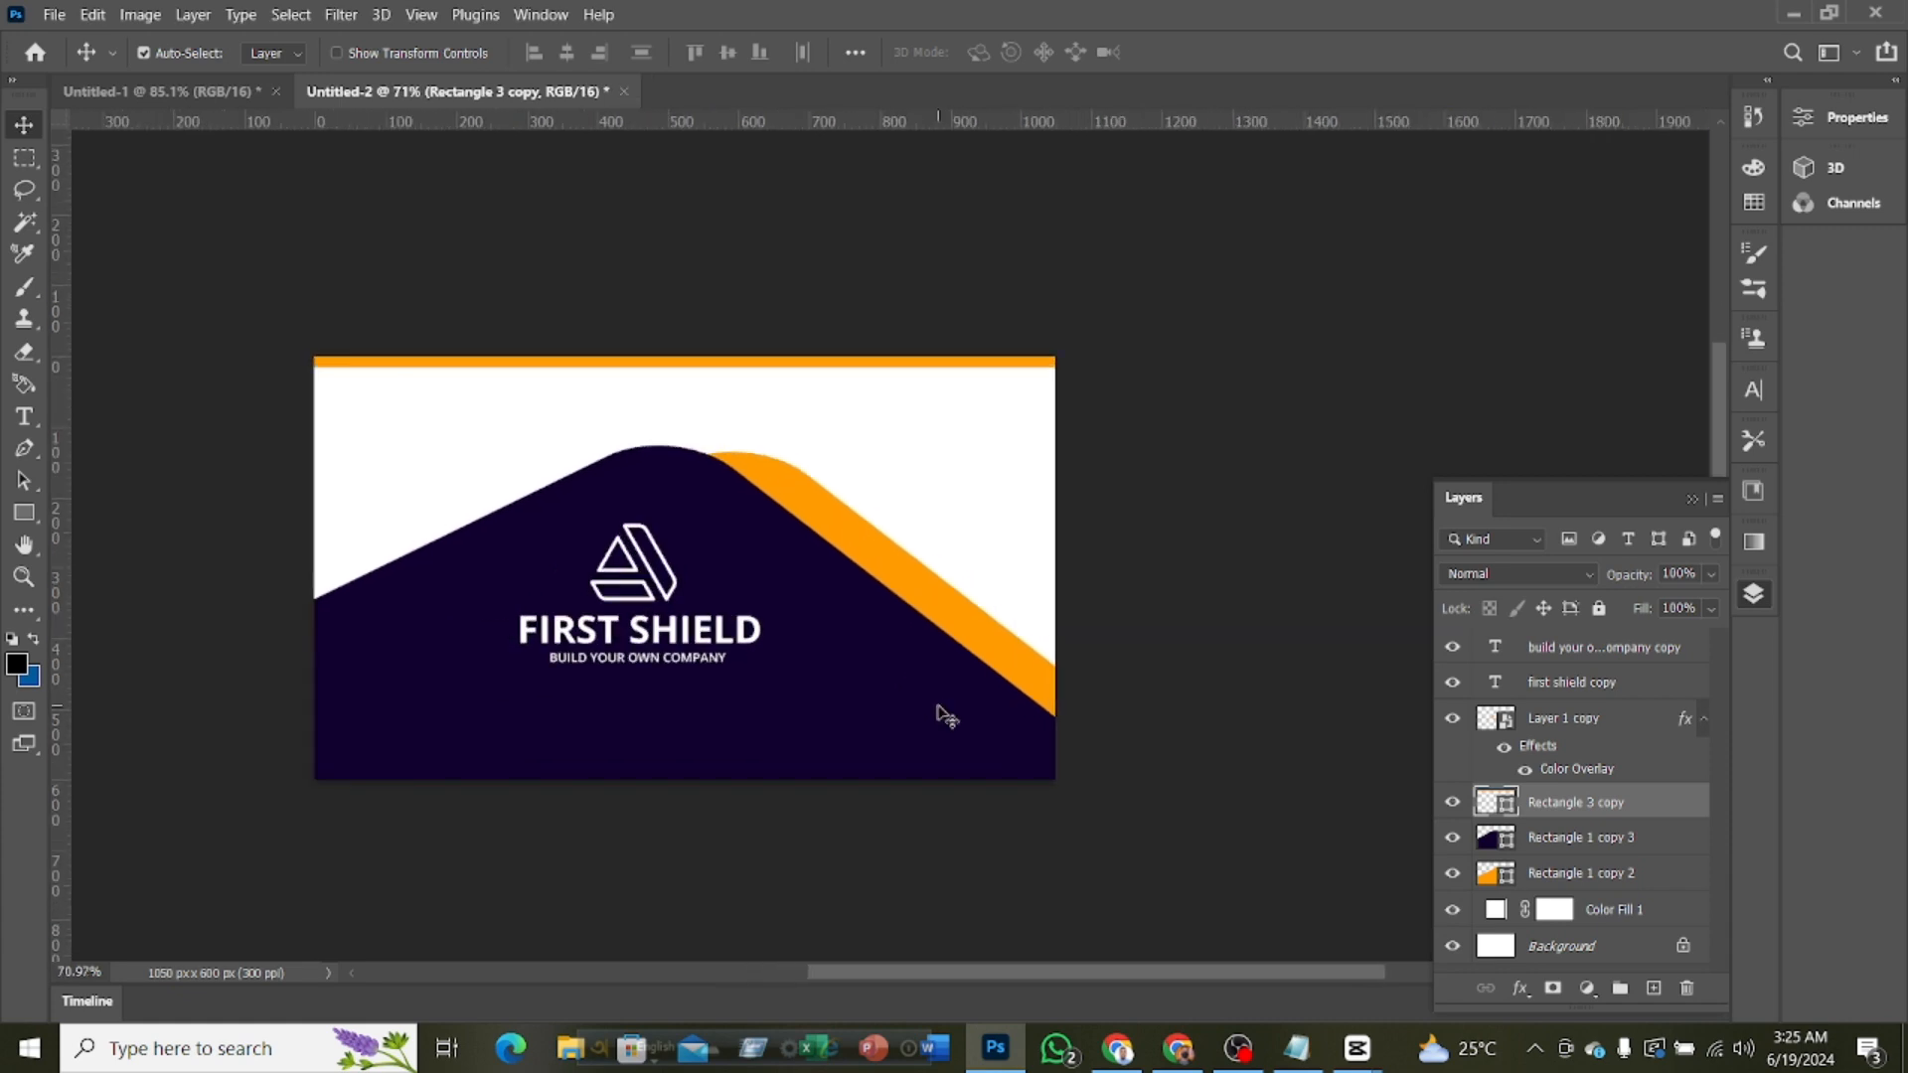
pyautogui.moveTo(1014, 976); pyautogui.dragTo(957, 968)
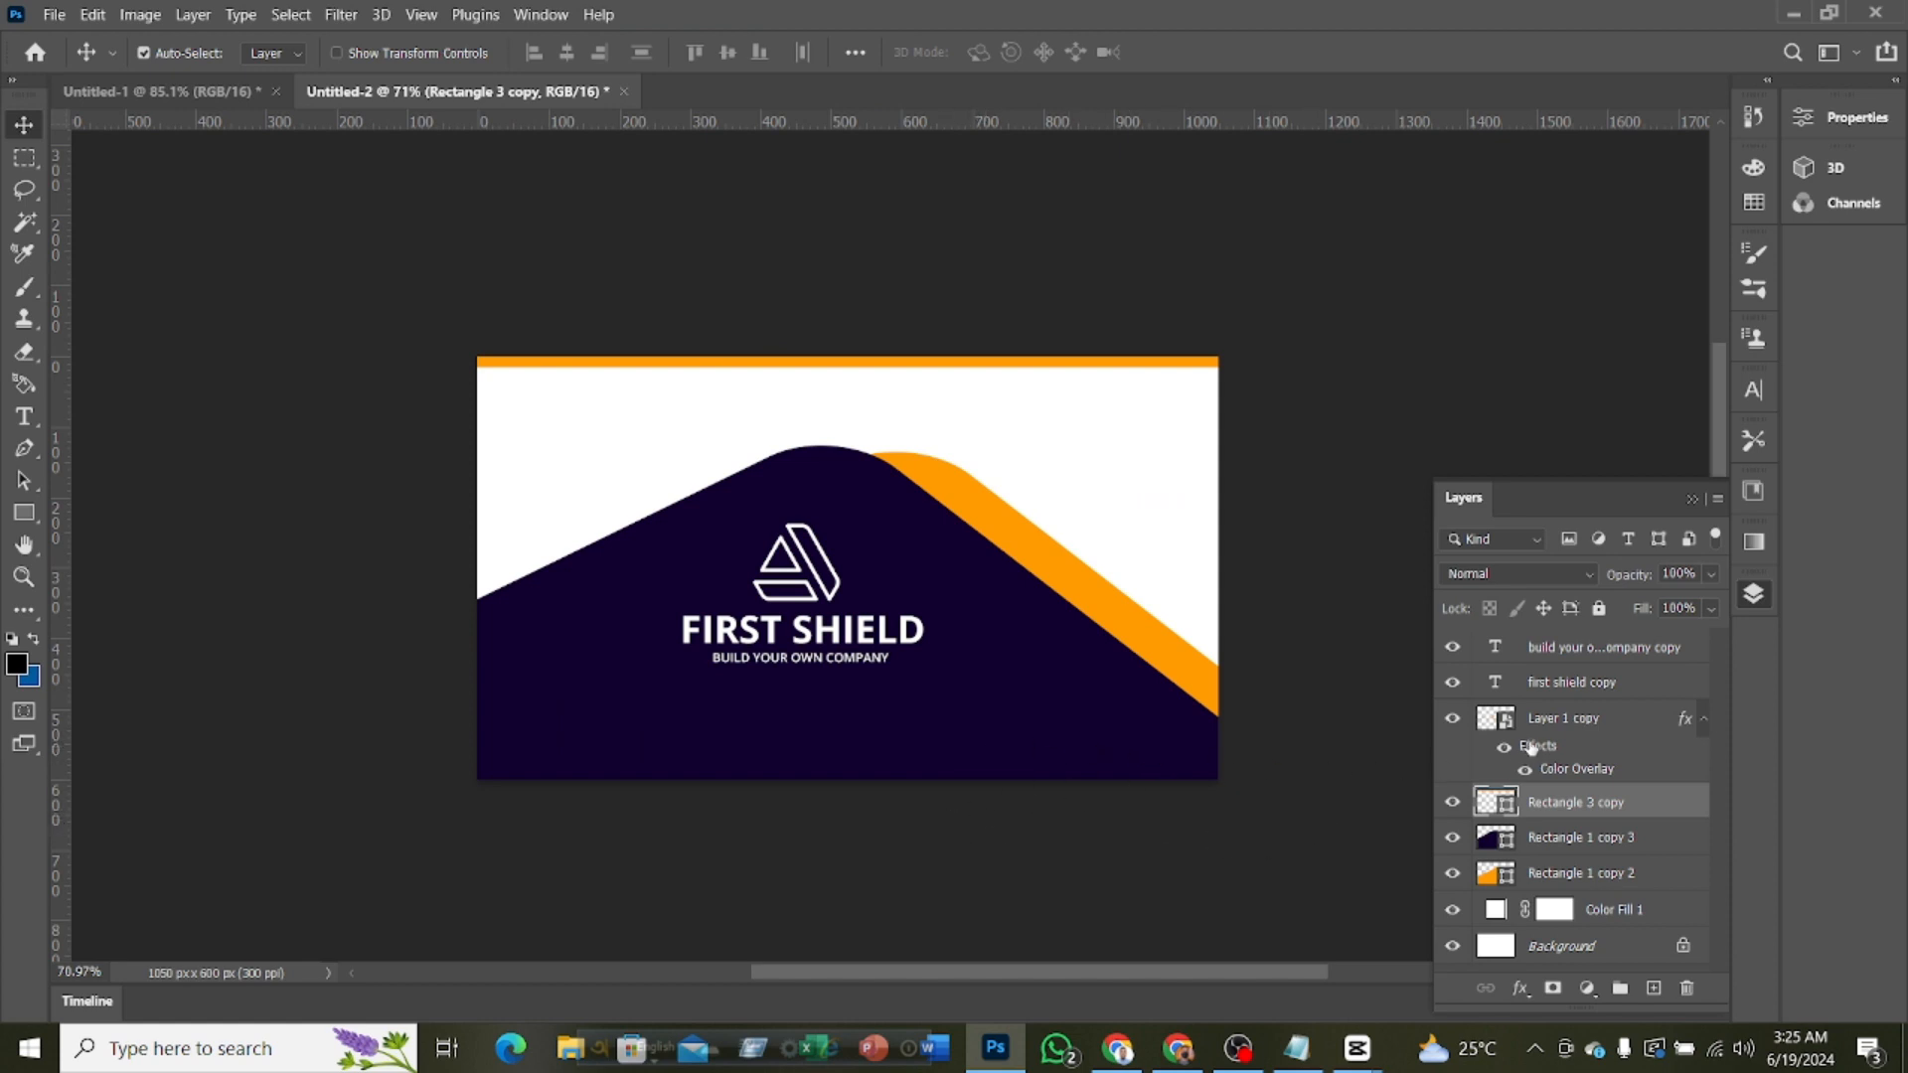
pyautogui.click(1568, 720)
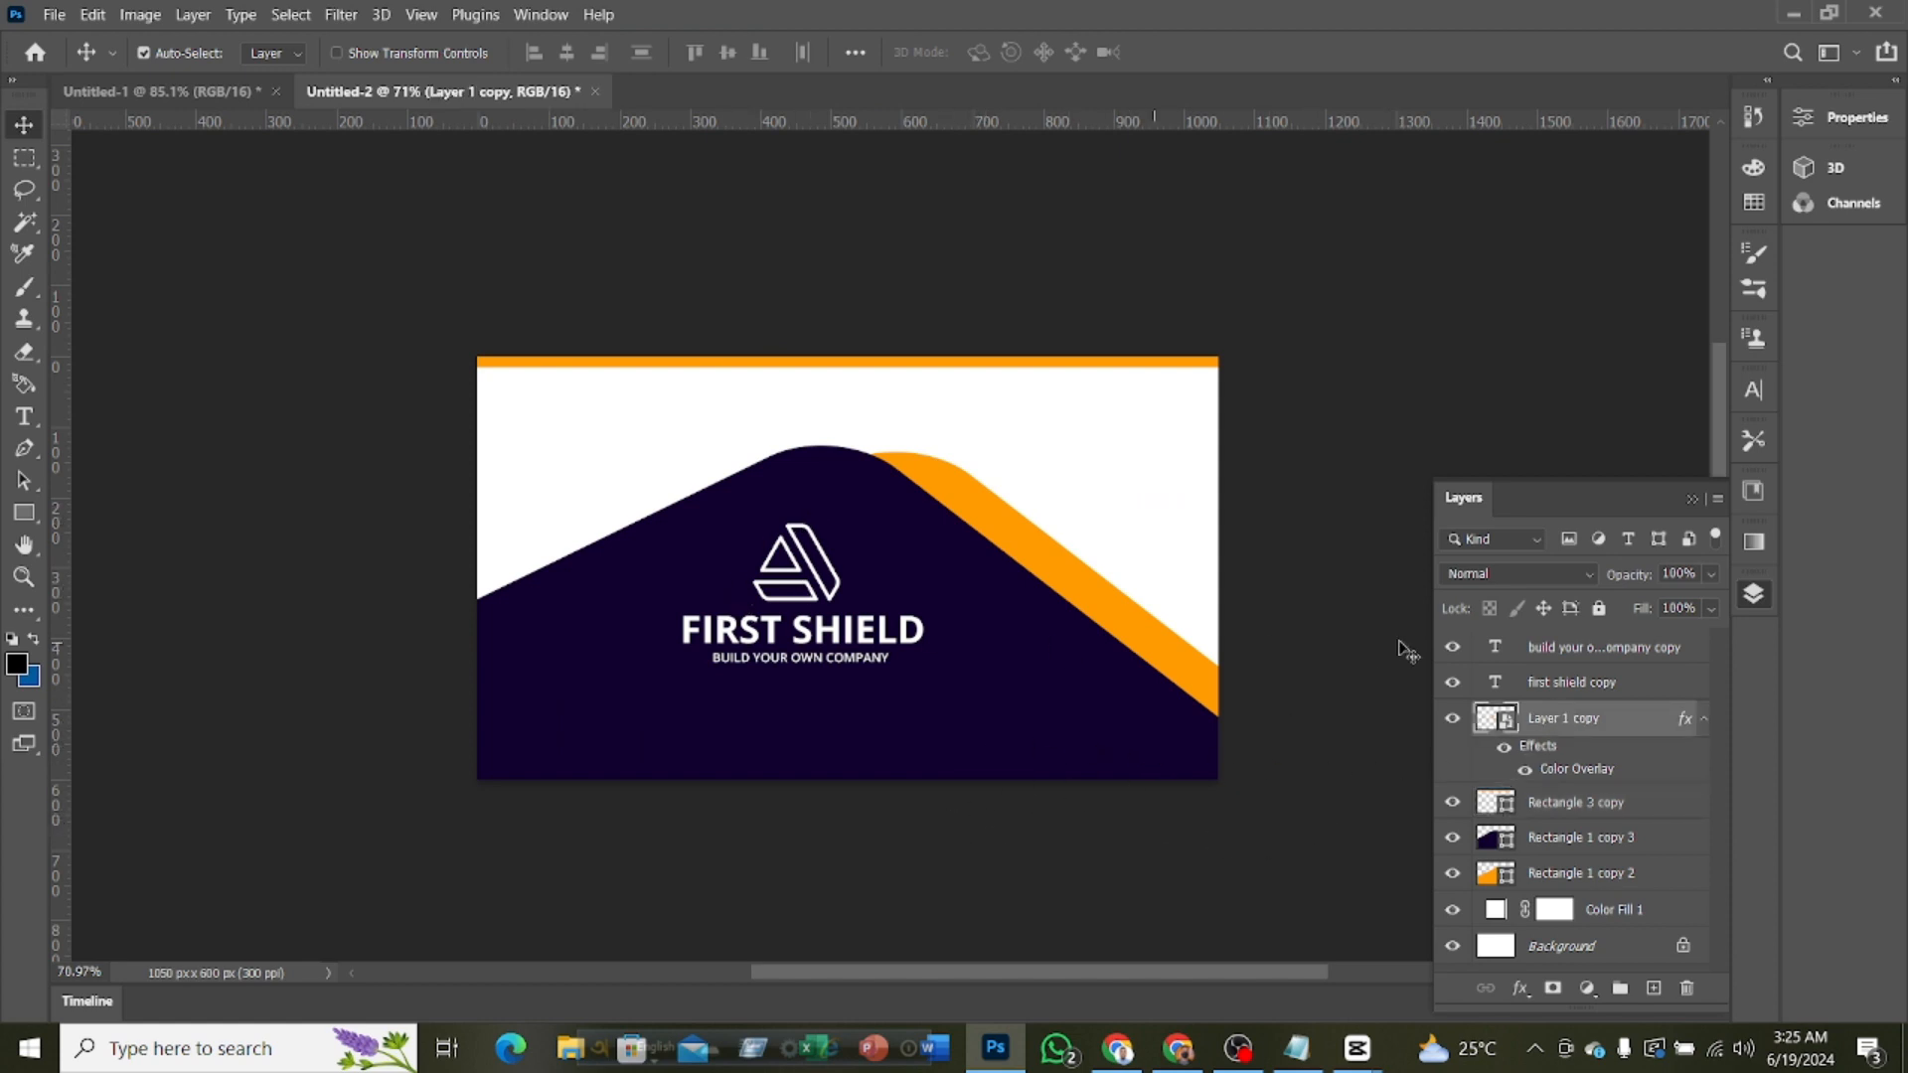
pyautogui.keyDown('shift'); pyautogui.click(1620, 658); pyautogui.keyUp('shift')
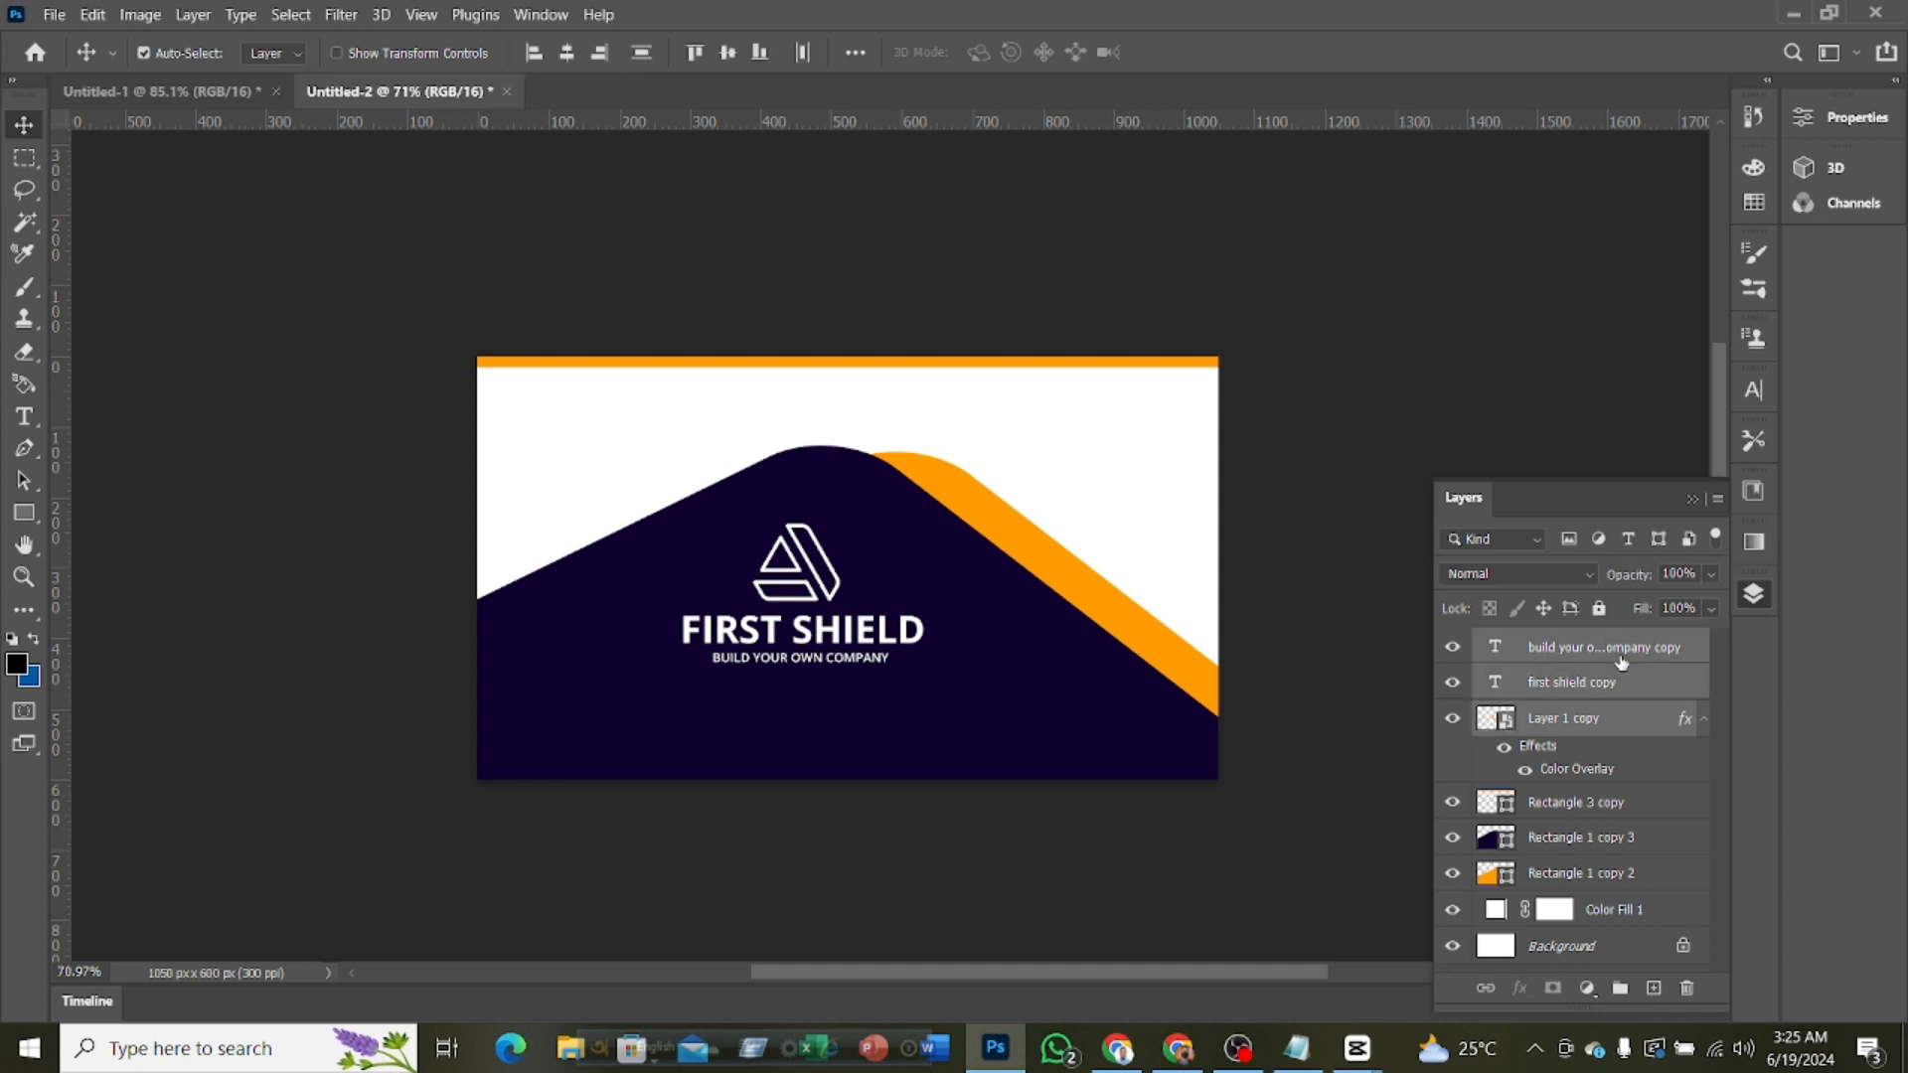
pyautogui.press('Right')
pyautogui.press('Right')
pyautogui.press('Right')
pyautogui.press('Right')
pyautogui.press('Right')
pyautogui.press('Right')
pyautogui.press('Right')
pyautogui.press('Right')
pyautogui.press('Right')
pyautogui.press('Right')
pyautogui.hotkey('ctrl', 't')
pyautogui.moveTo(932, 593); pyautogui.dragTo(963, 594)
pyautogui.press('Return')
pyautogui.scroll(-1, 1024, 592)
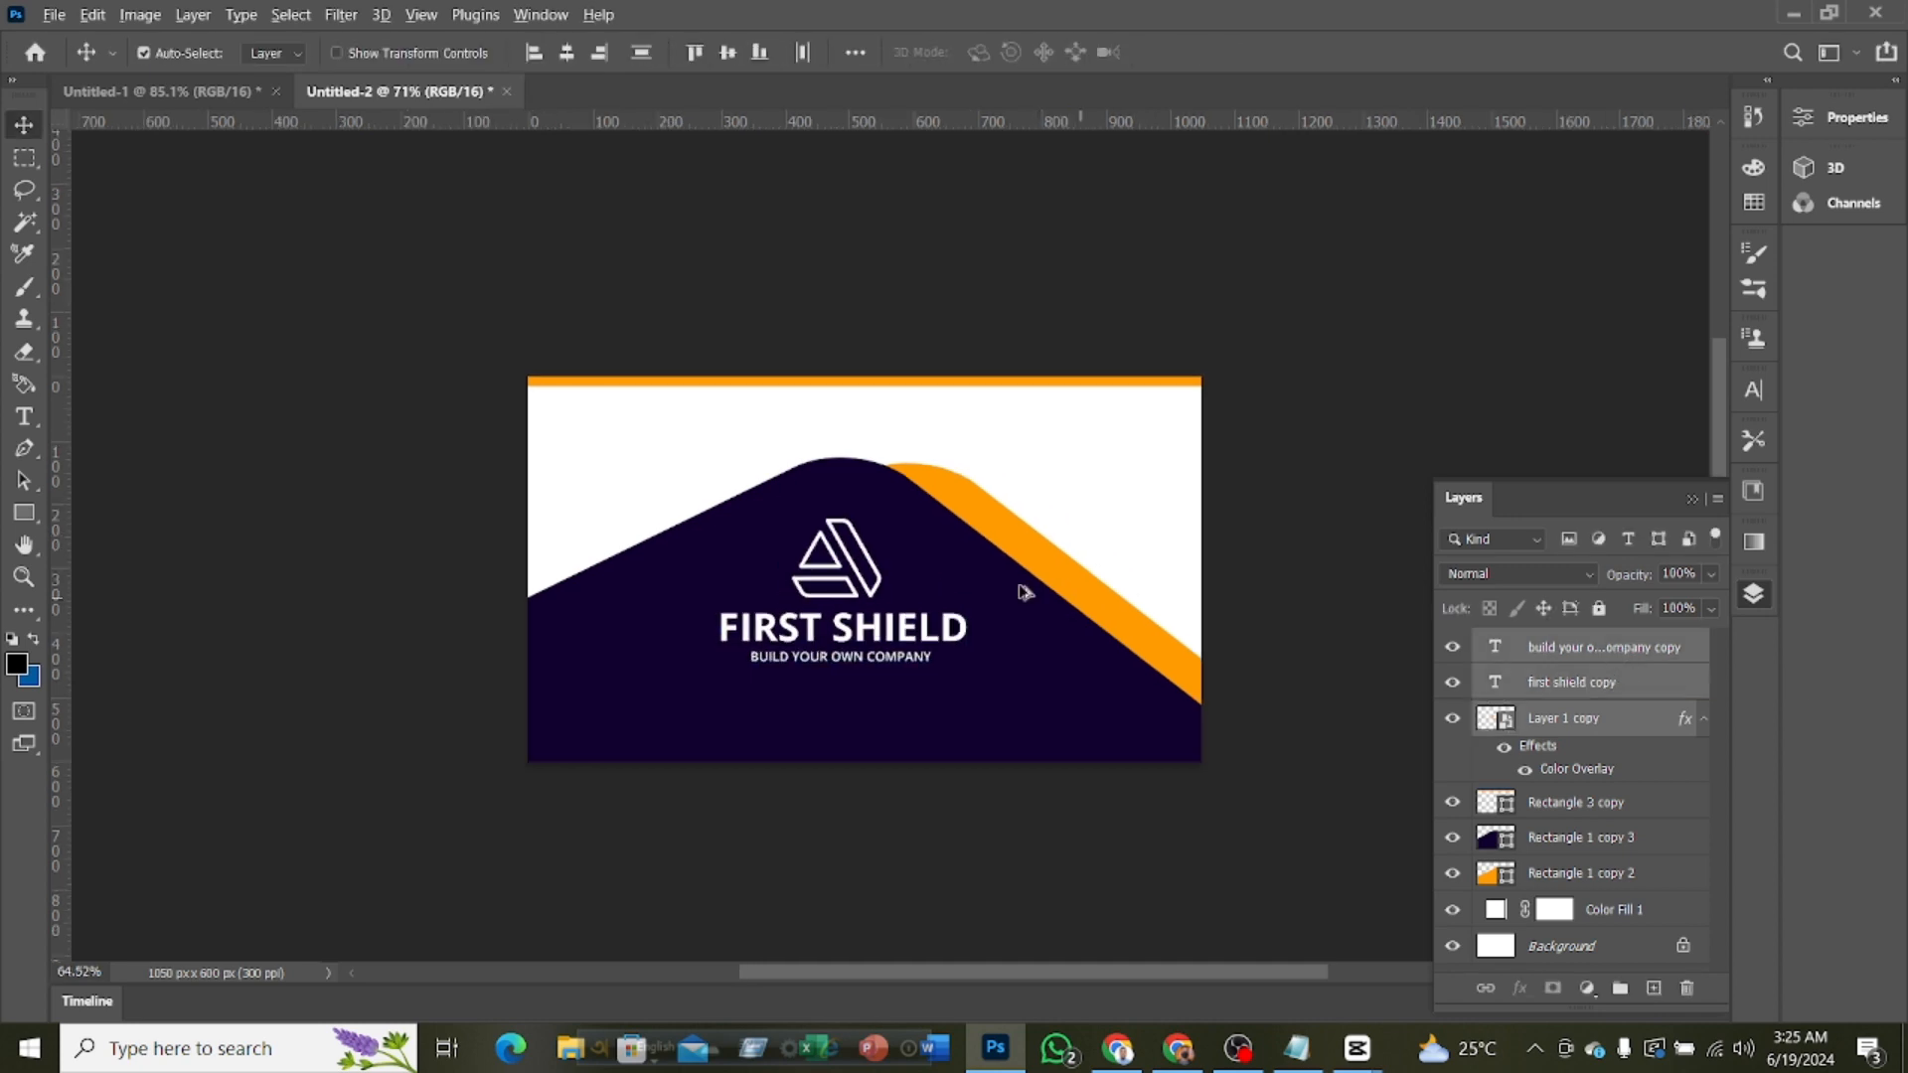
pyautogui.scroll(-2, 1025, 592)
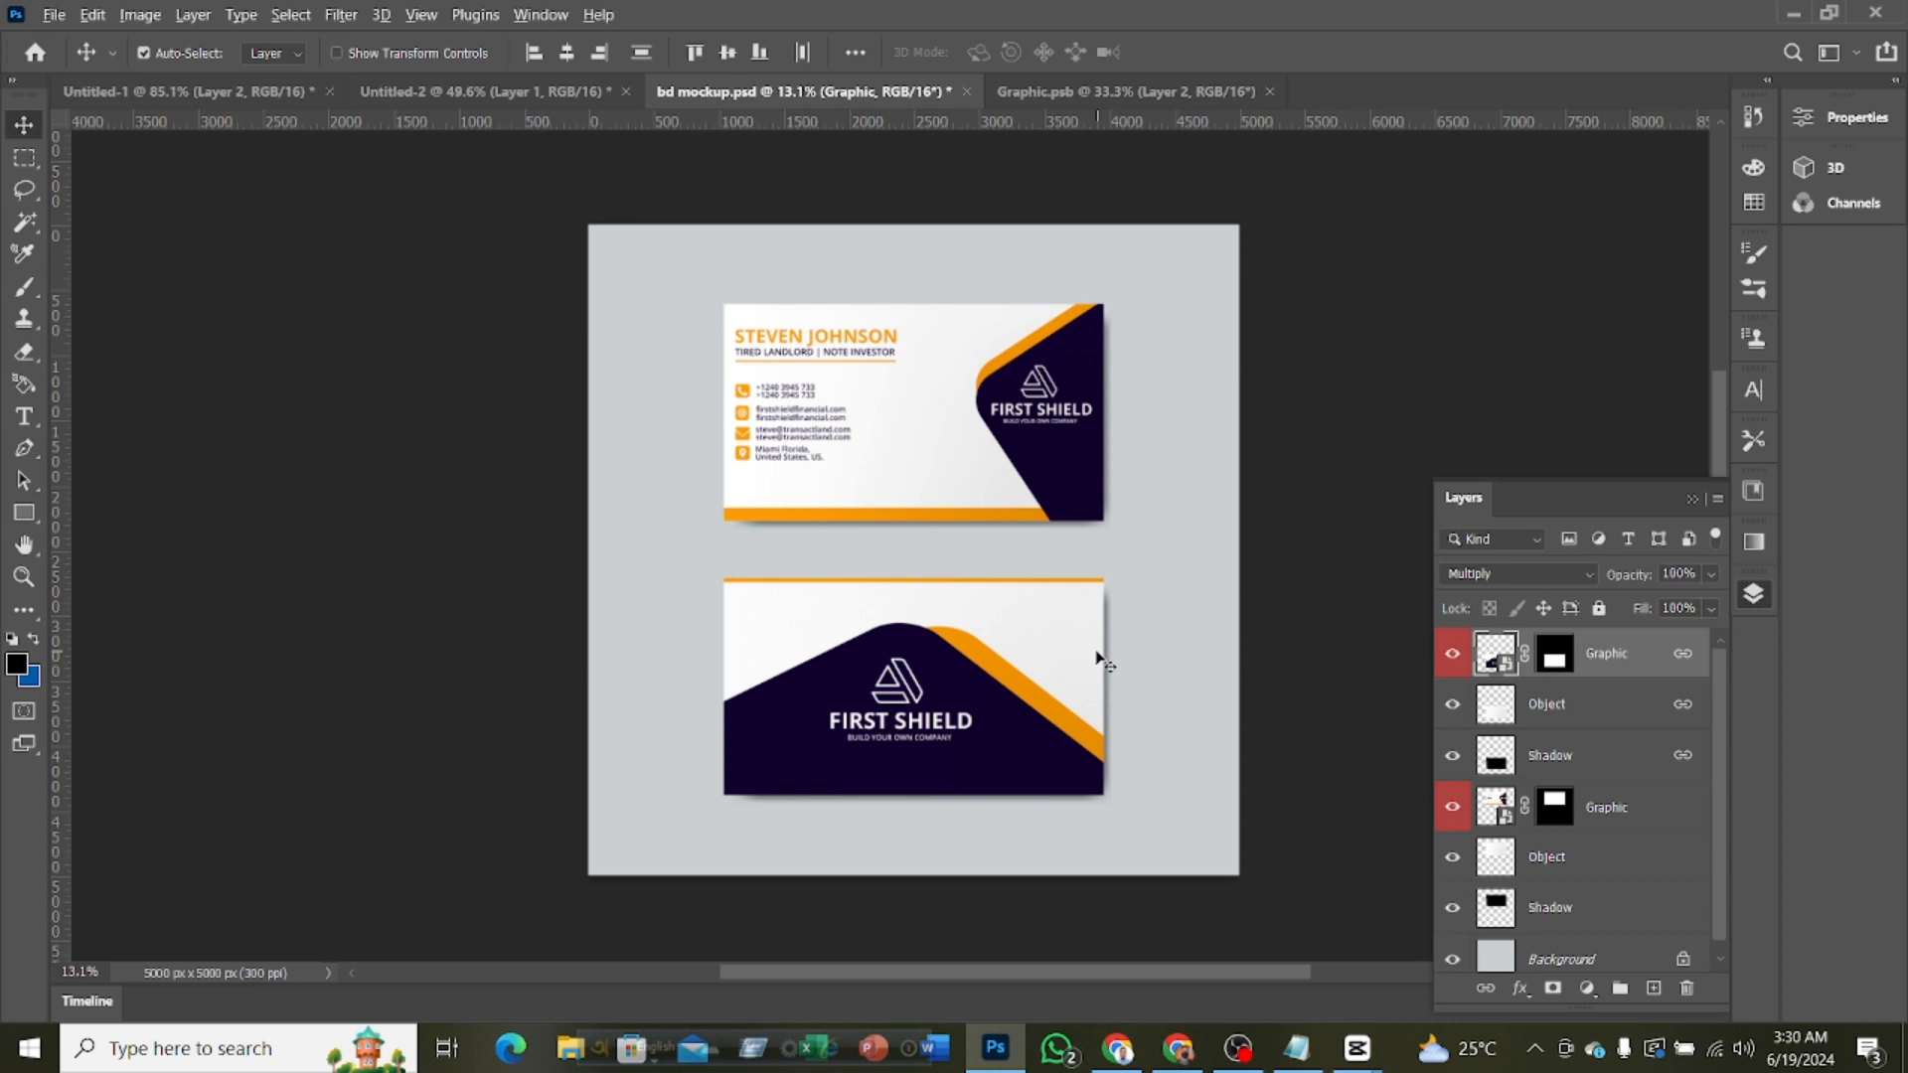
# Review both card sides in bd mockup.psd, comparing them with the front and back documents and the Graphic.psb artwork
pyautogui.scroll(-5, 1097, 658)
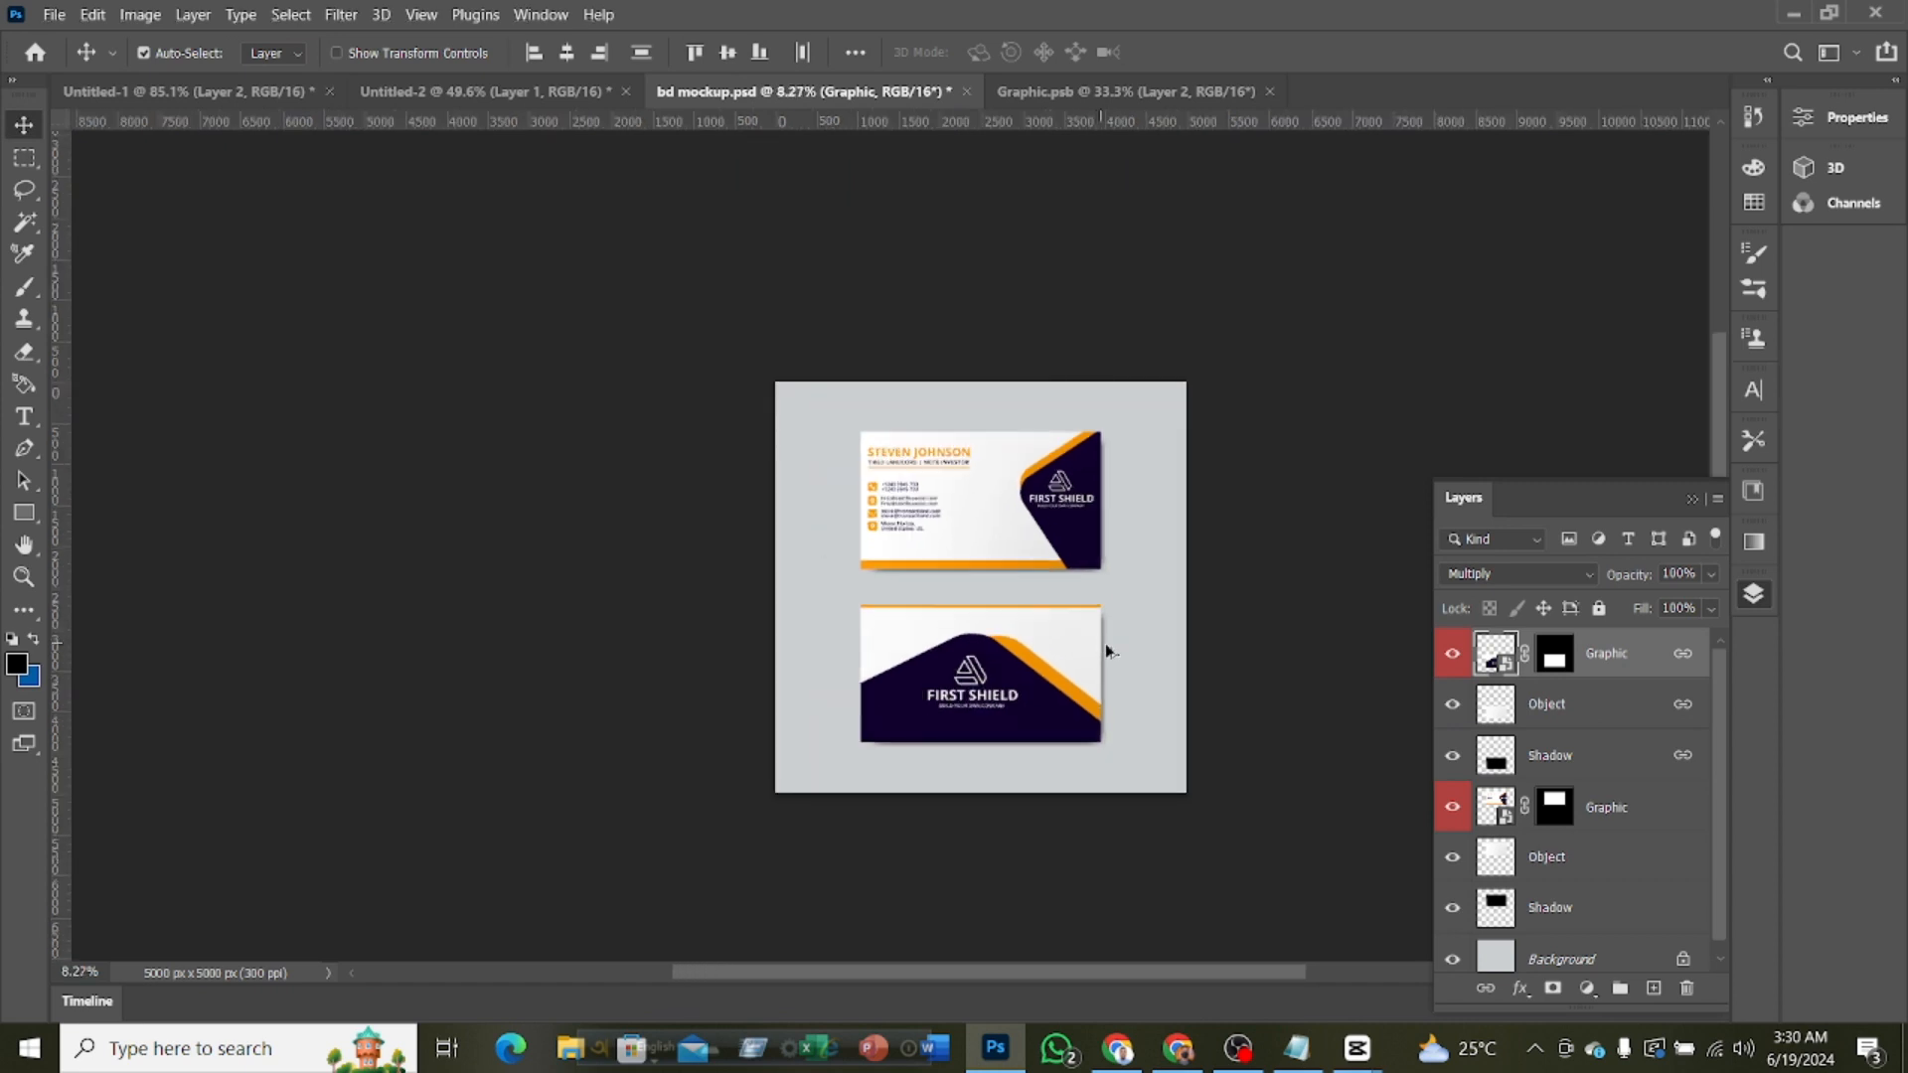
pyautogui.scroll(6, 1188, 681)
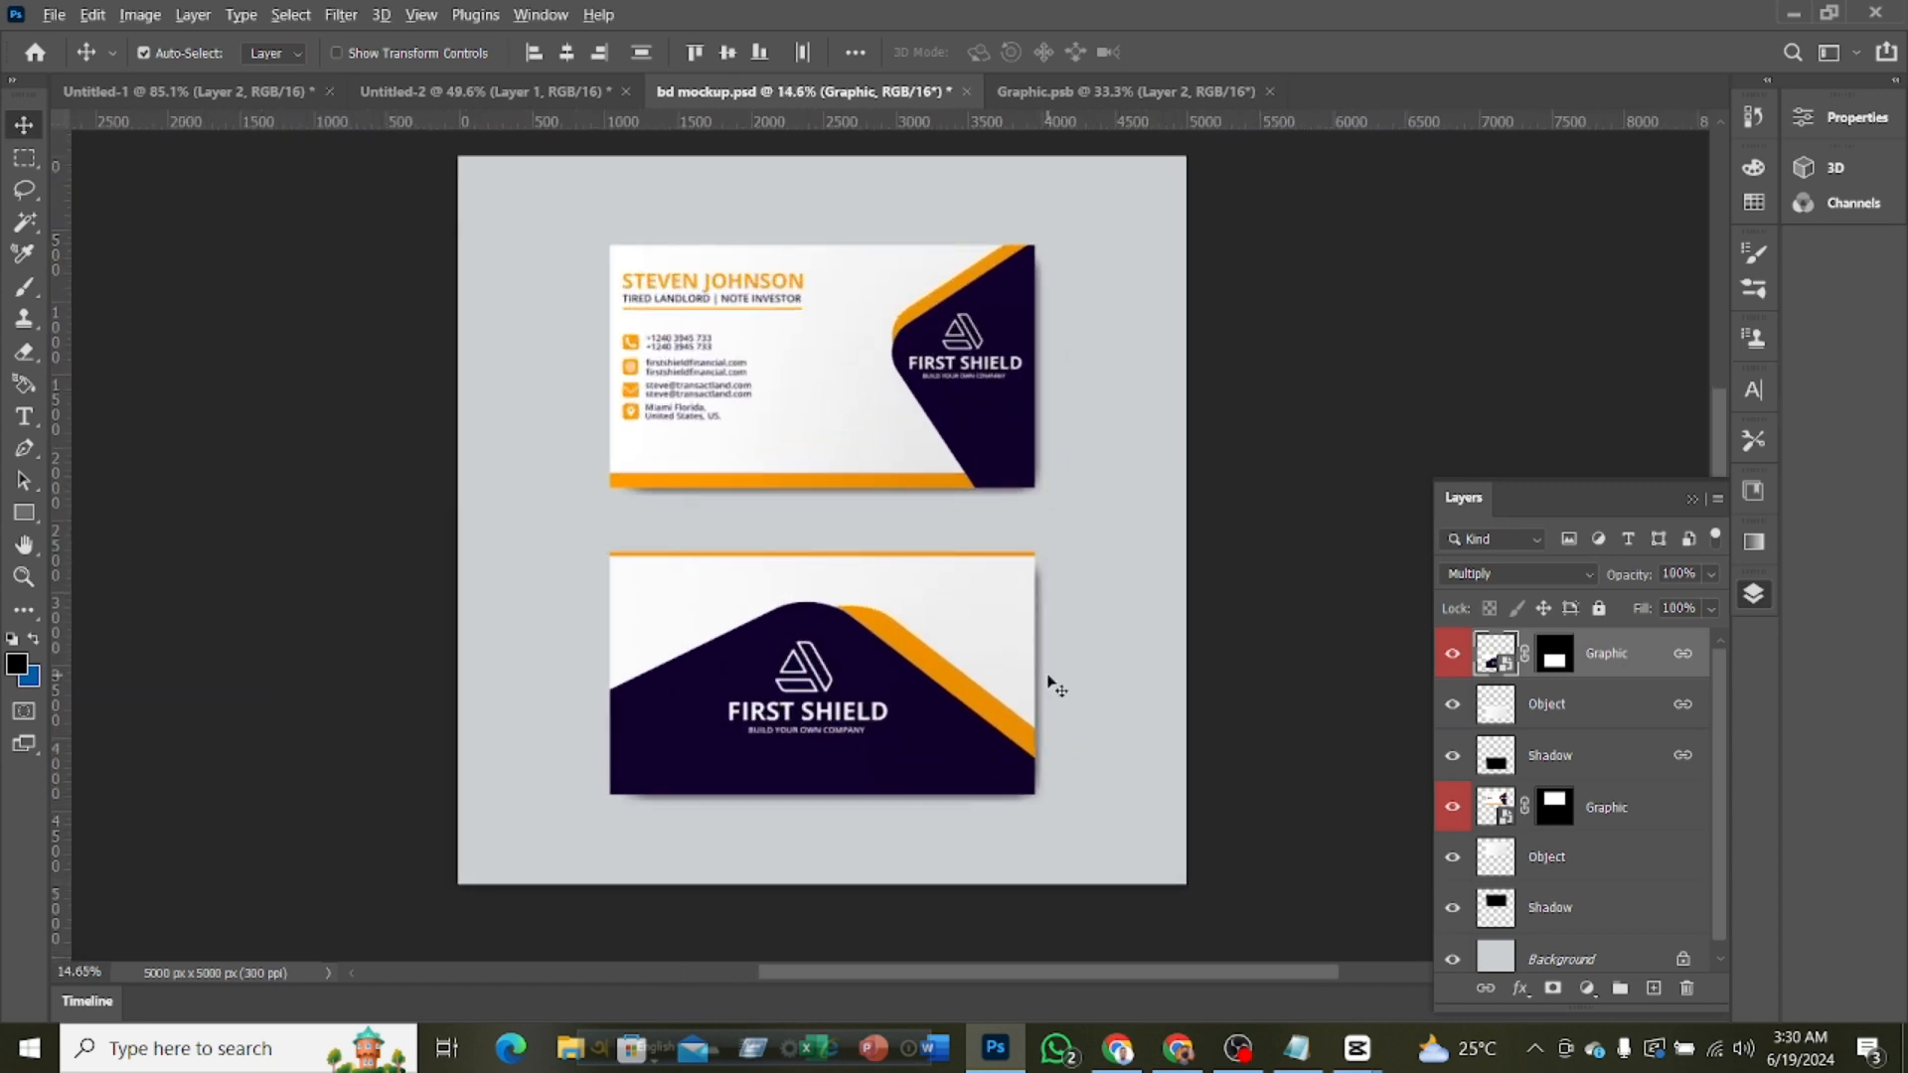
pyautogui.scroll(2, 1044, 668)
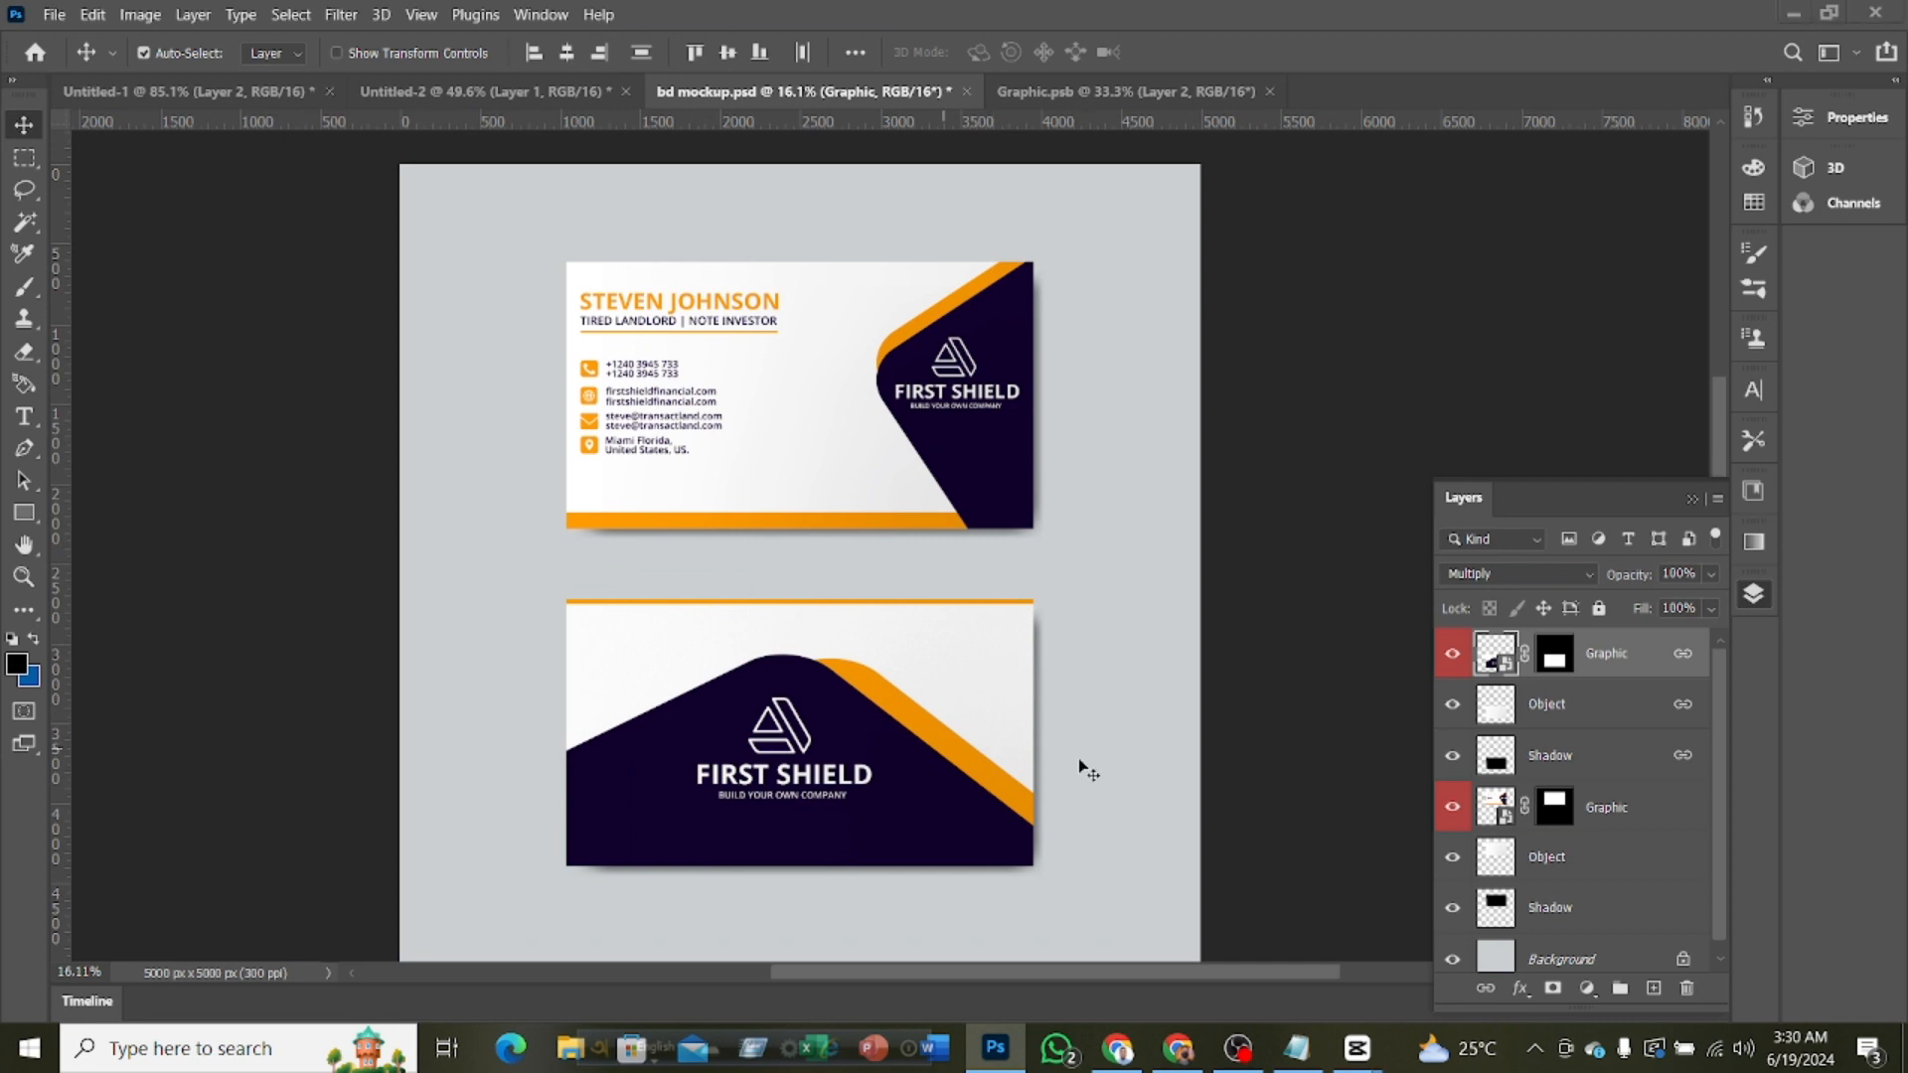
pyautogui.click(218, 95)
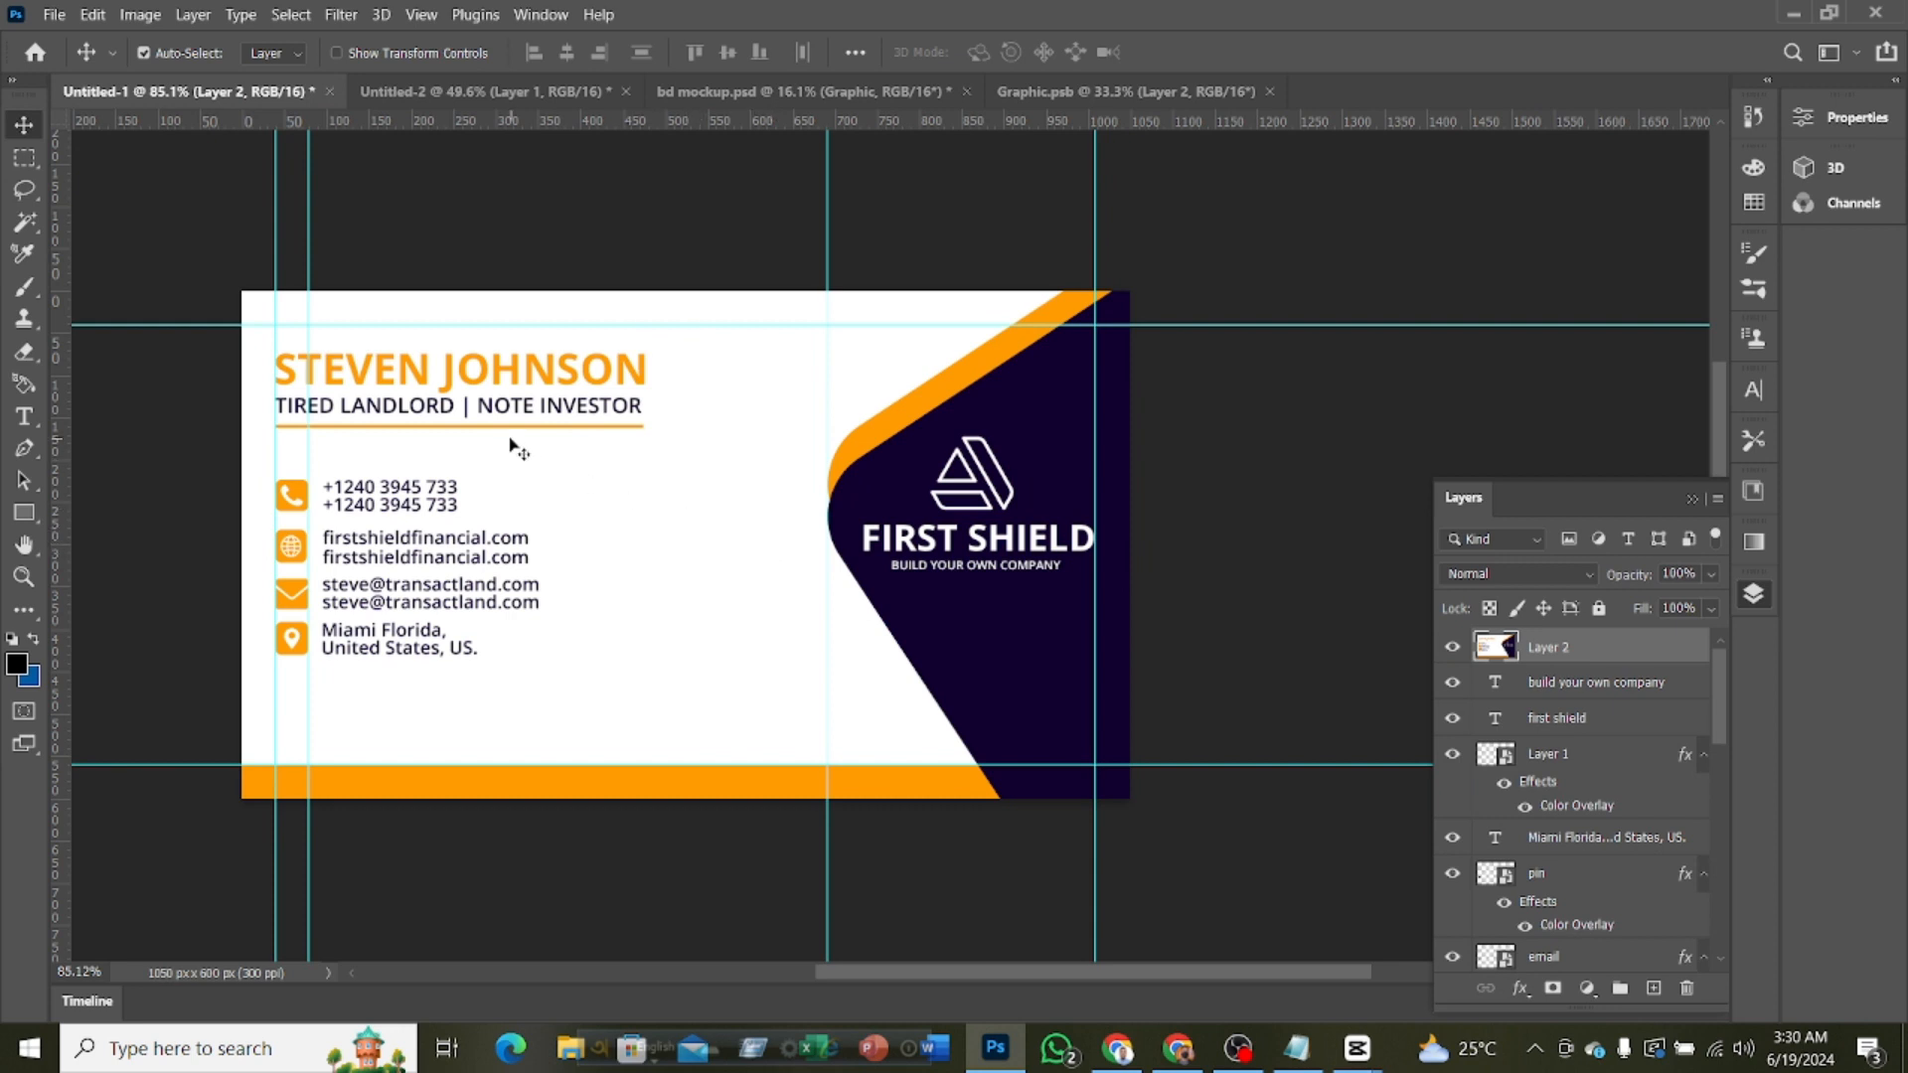
pyautogui.scroll(-3, 994, 600)
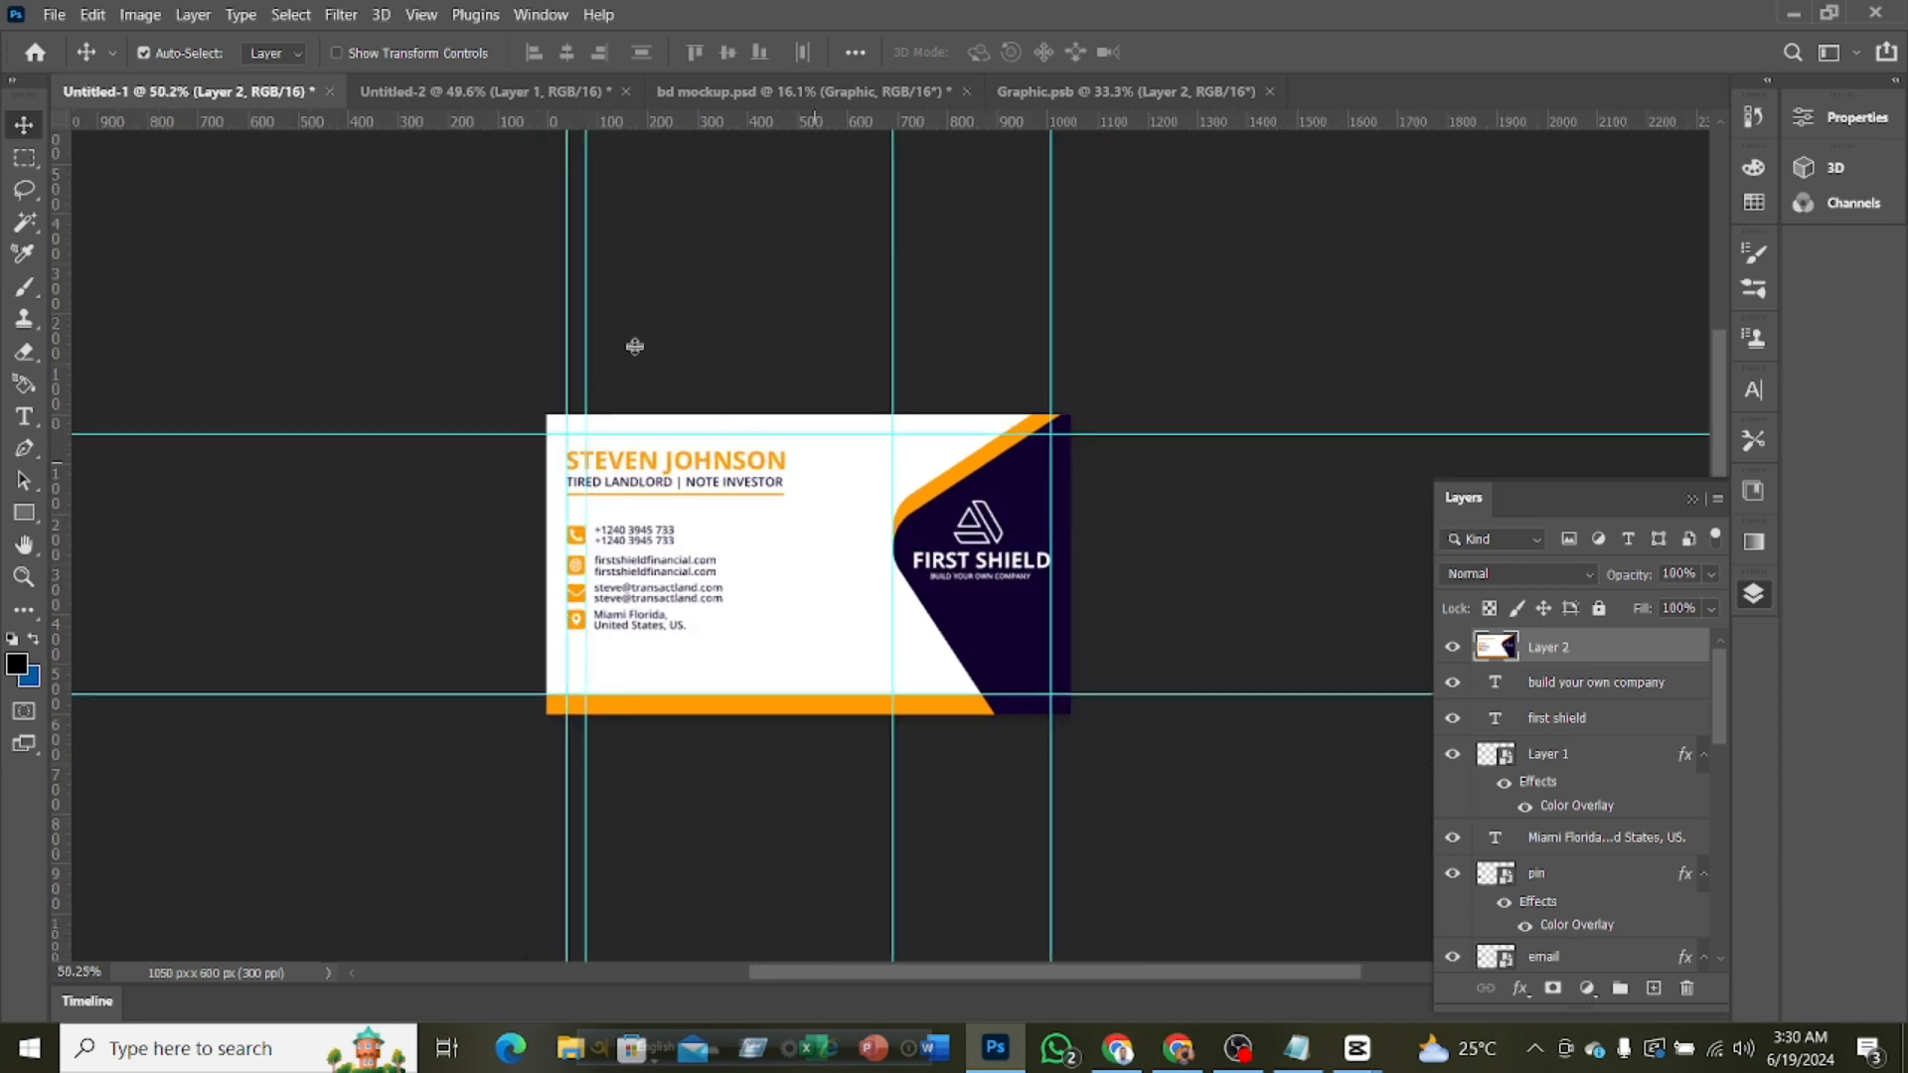
pyautogui.click(480, 92)
pyautogui.scroll(-2, 912, 589)
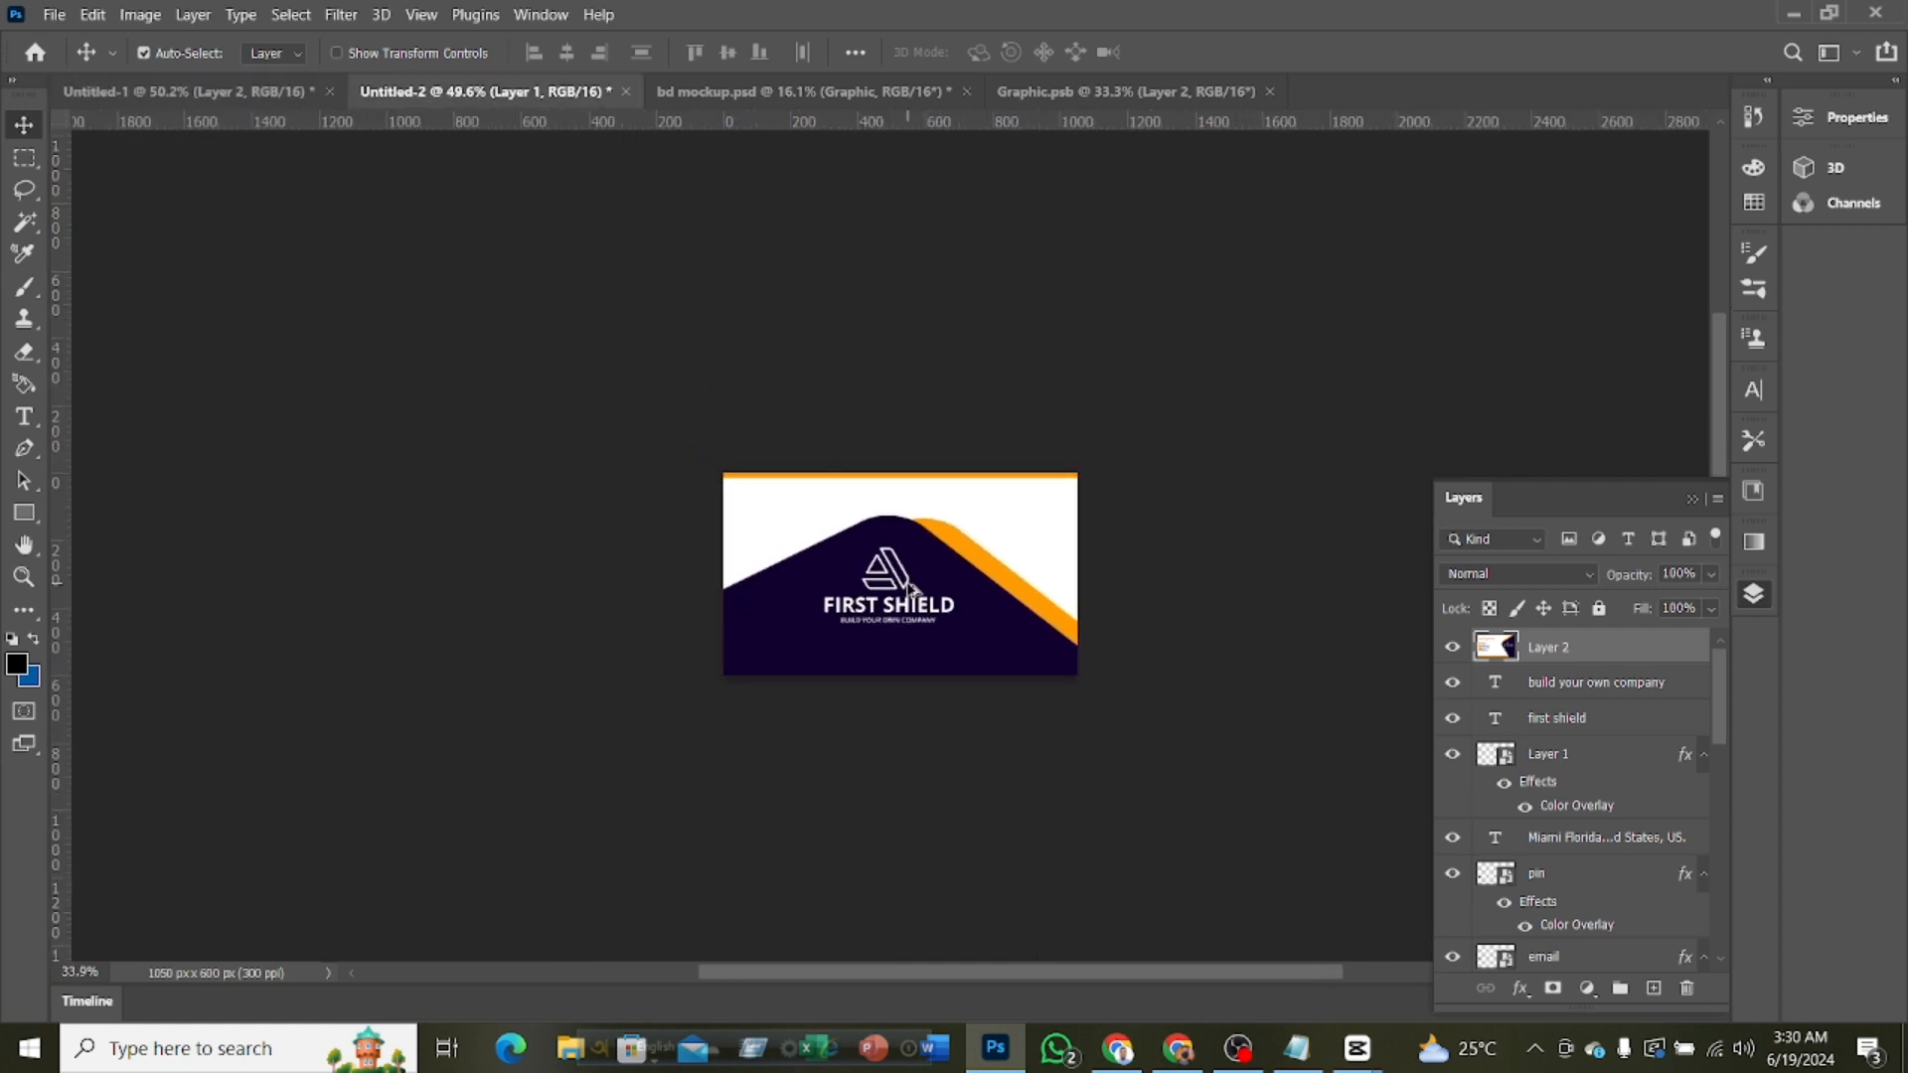
pyautogui.scroll(1, 911, 588)
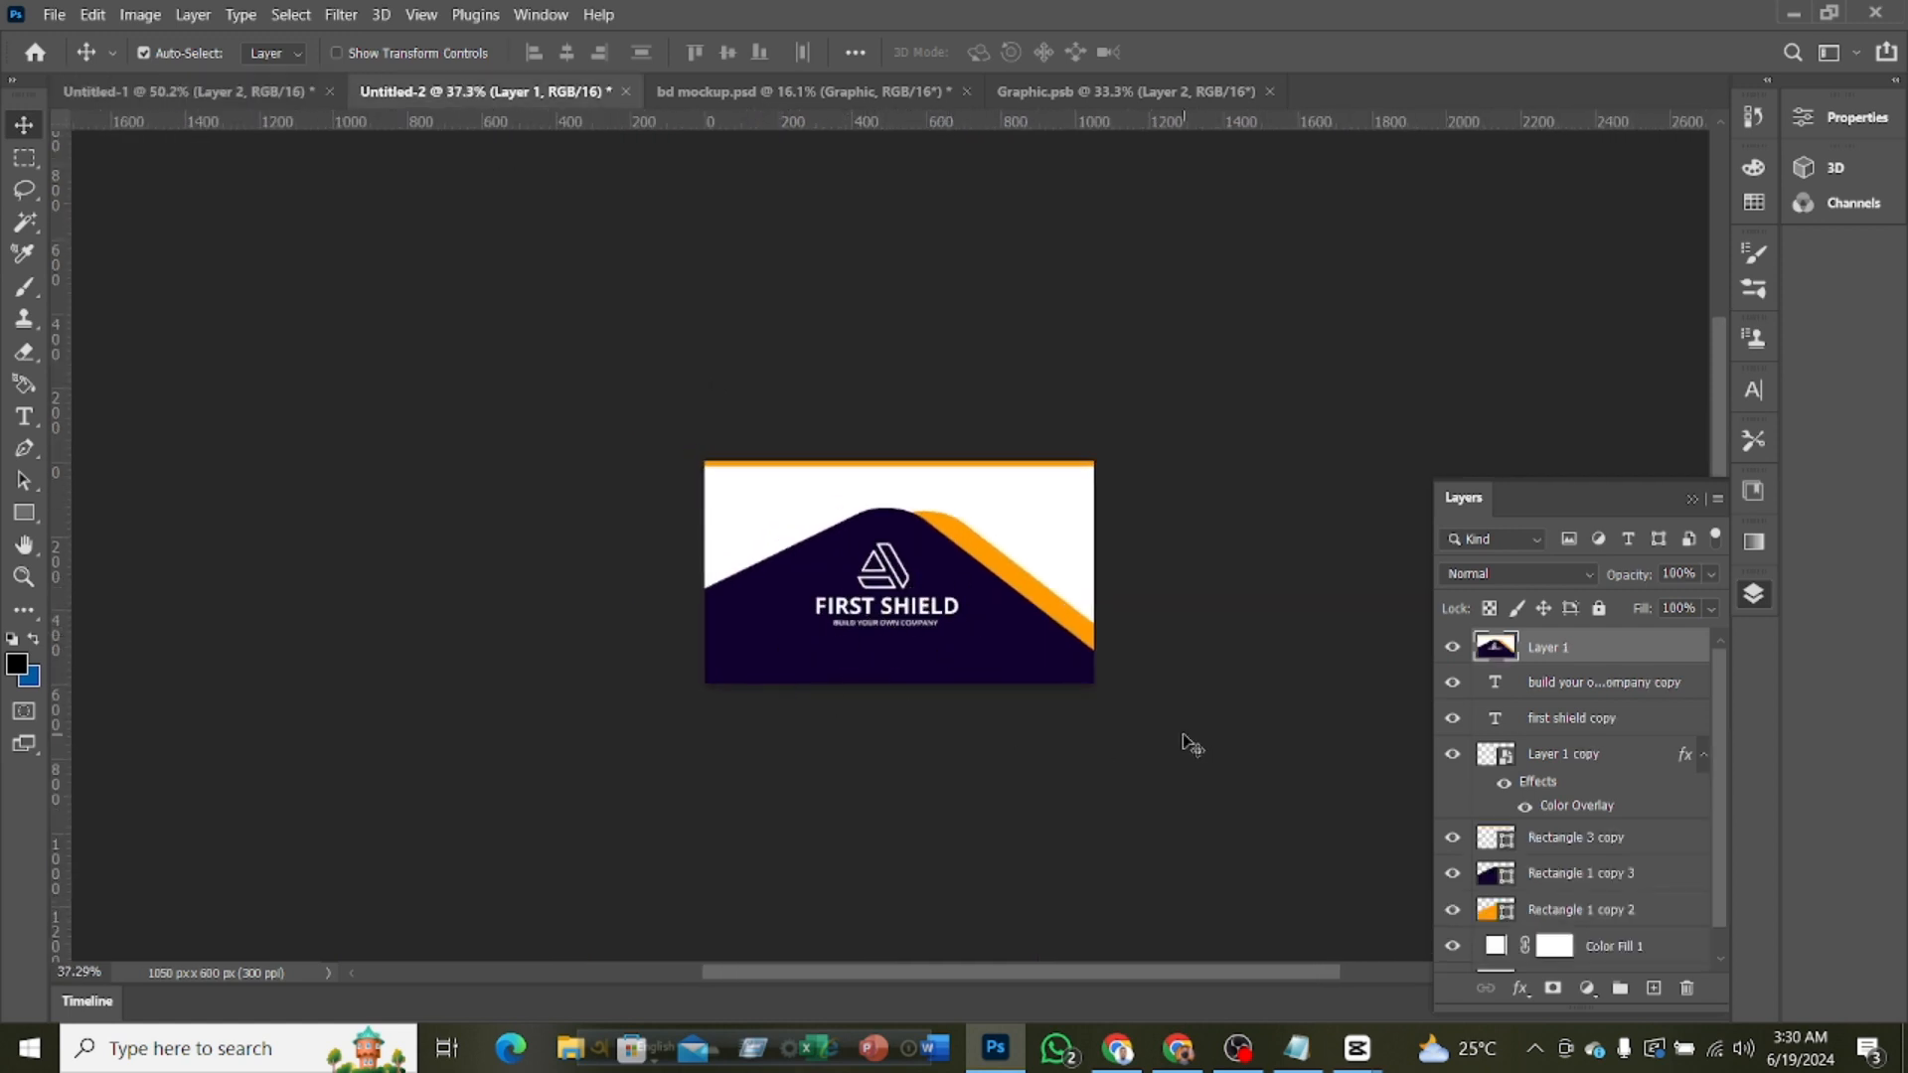
pyautogui.click(1309, 716)
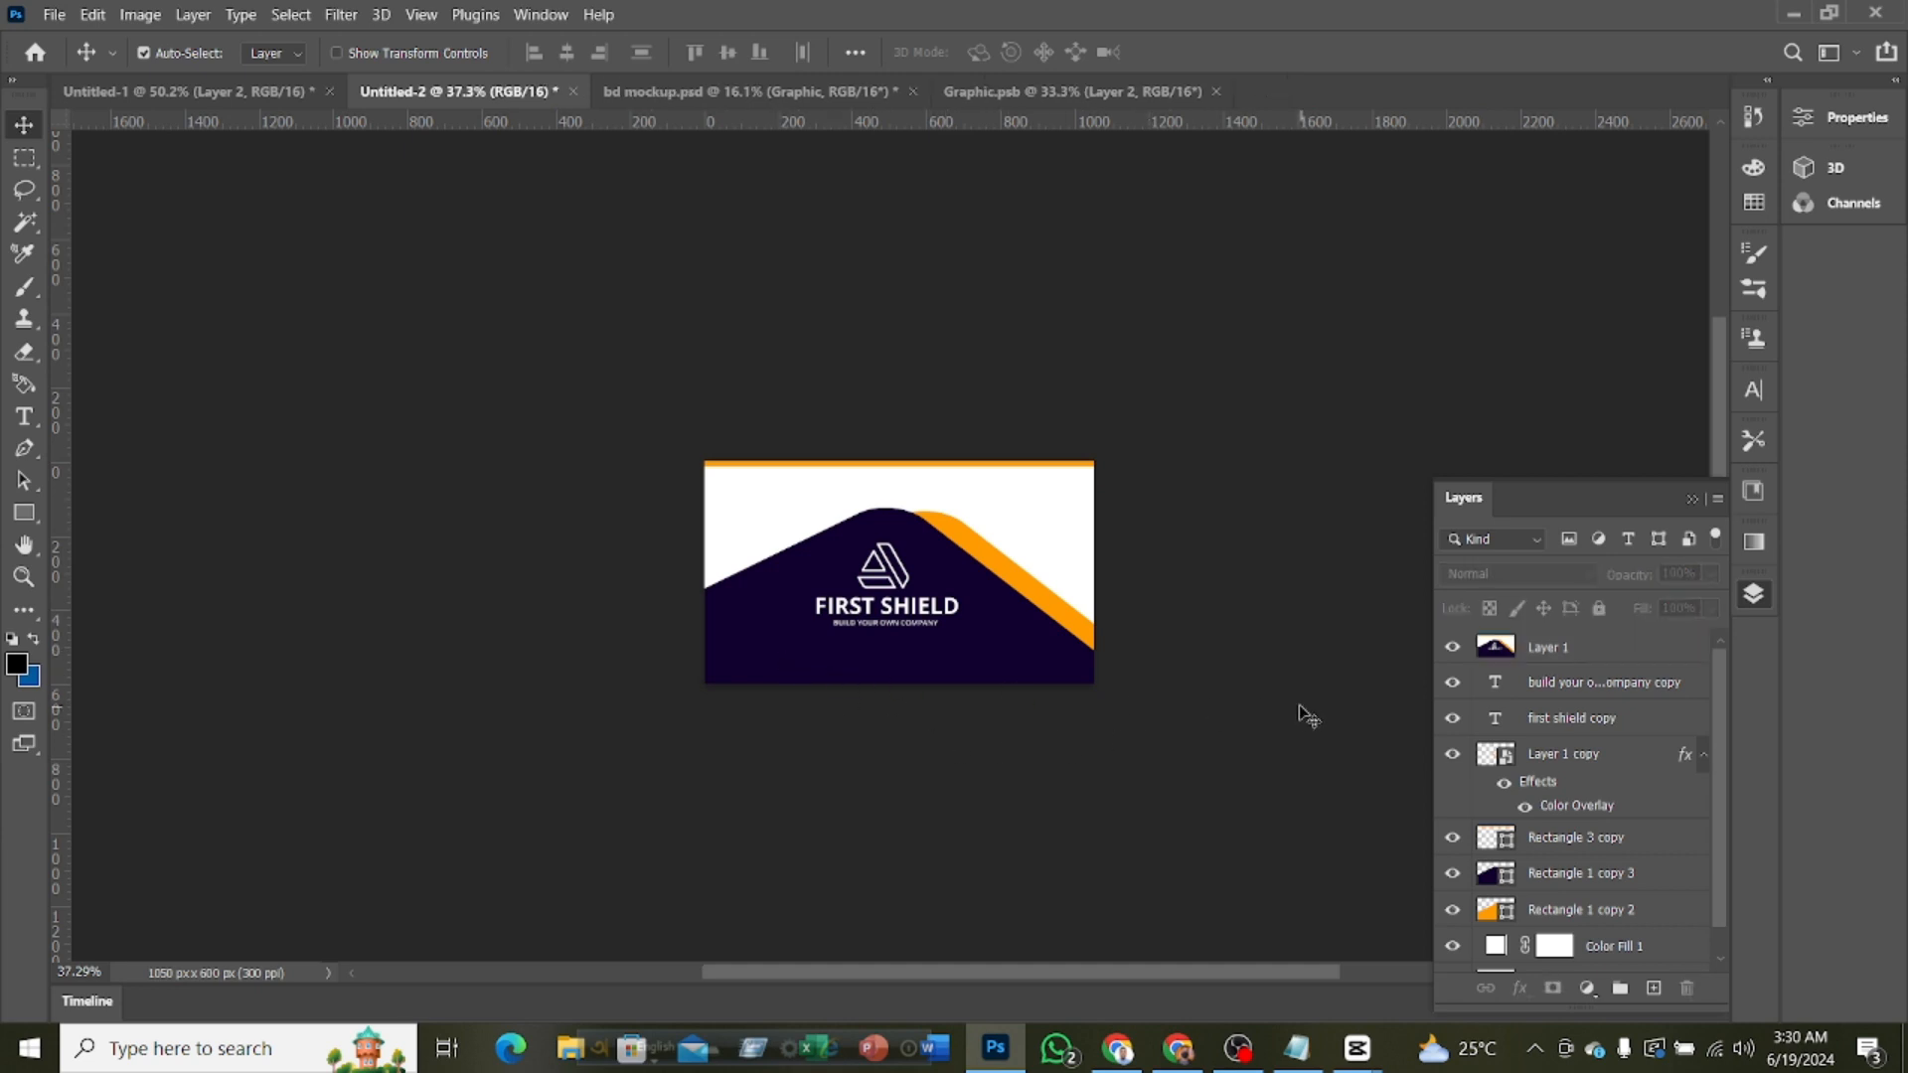
pyautogui.click(1000, 99)
pyautogui.scroll(-3, 893, 411)
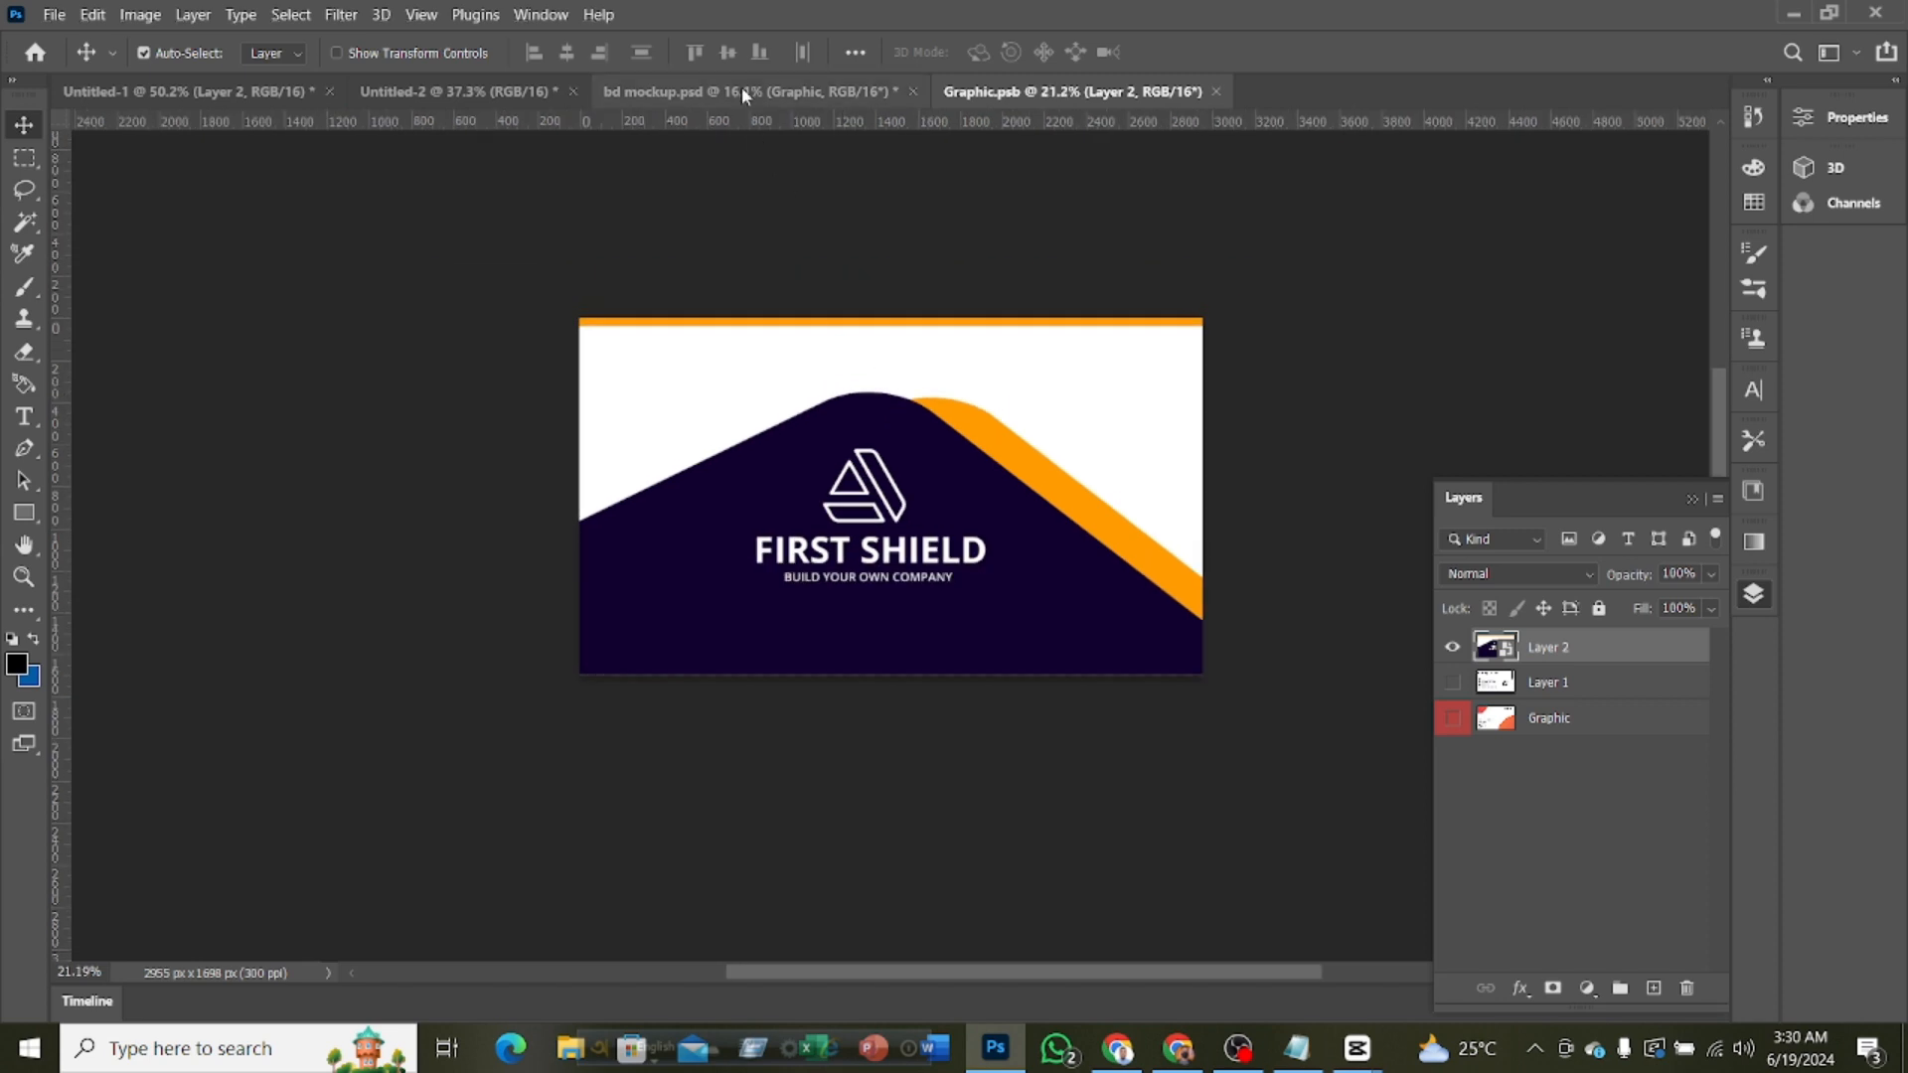
pyautogui.click(742, 89)
pyautogui.scroll(-3, 882, 558)
pyautogui.scroll(-2, 882, 557)
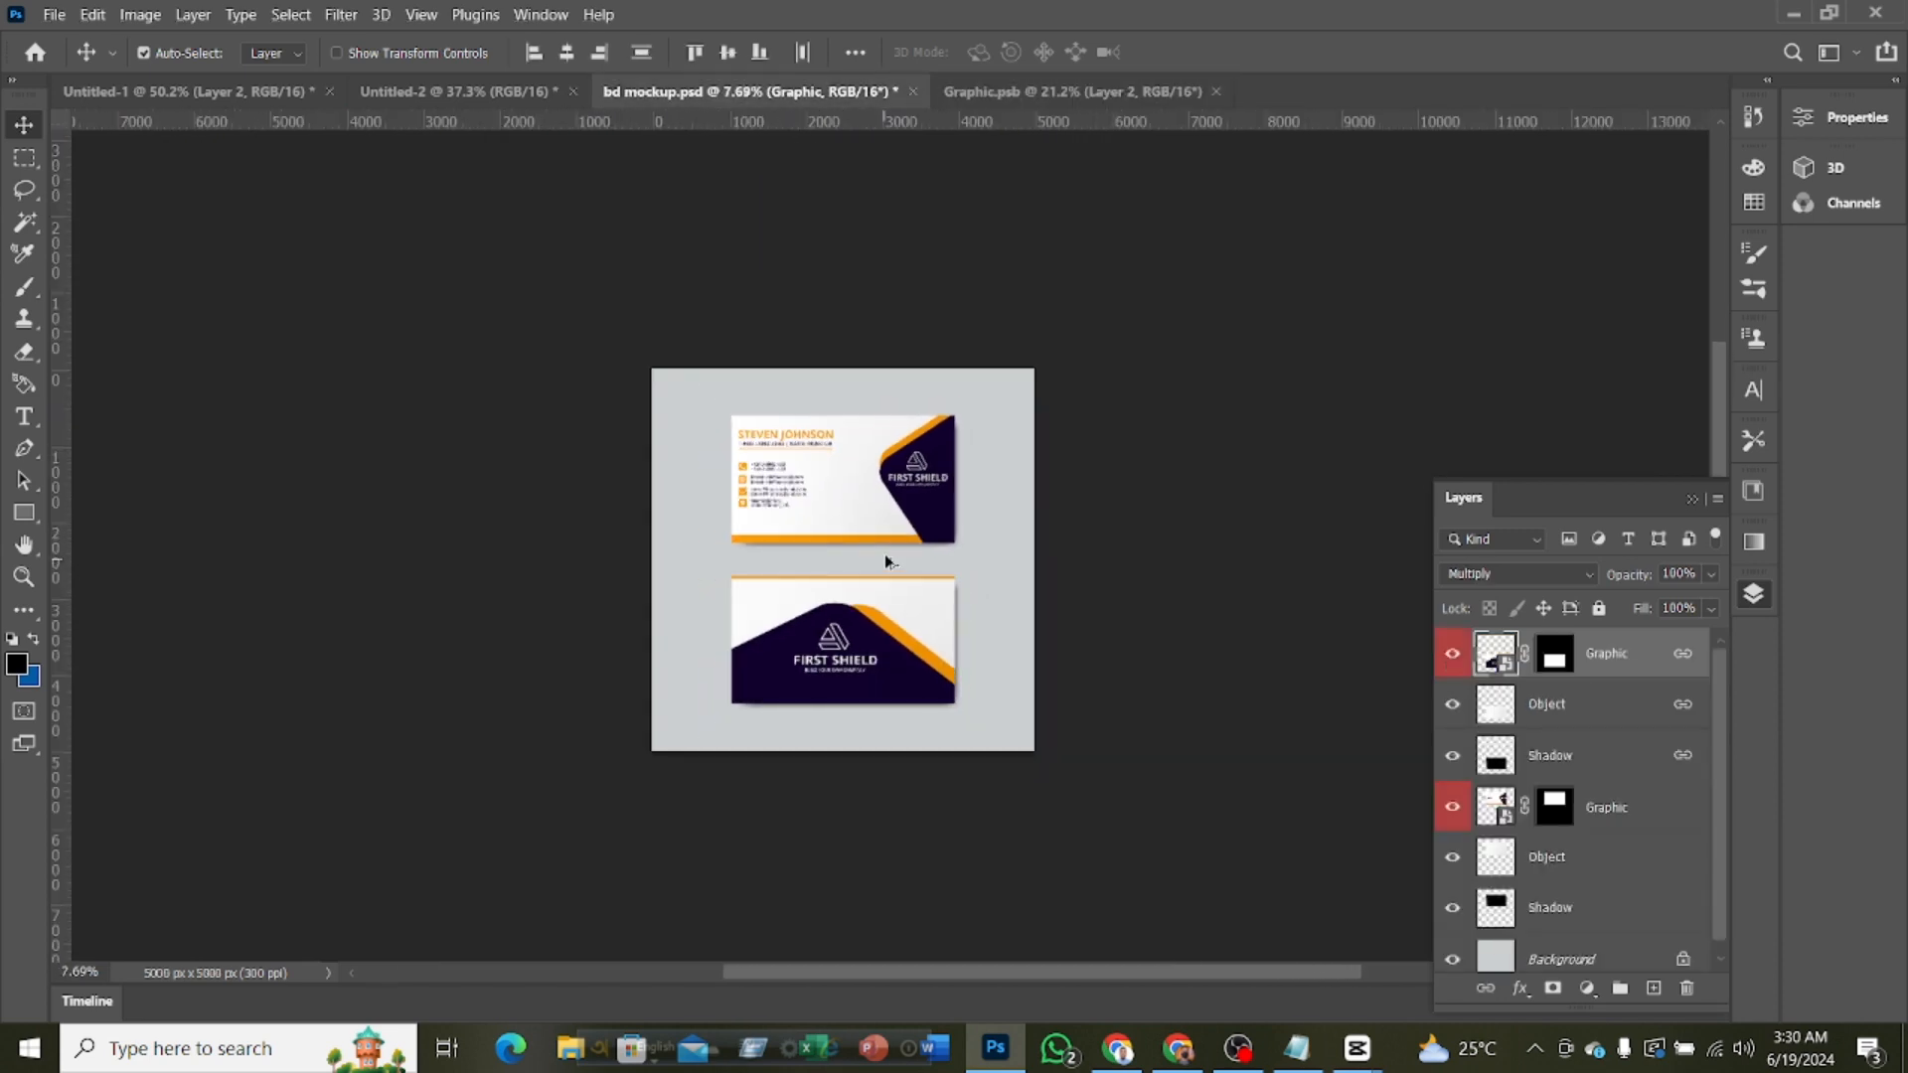
pyautogui.scroll(2, 915, 590)
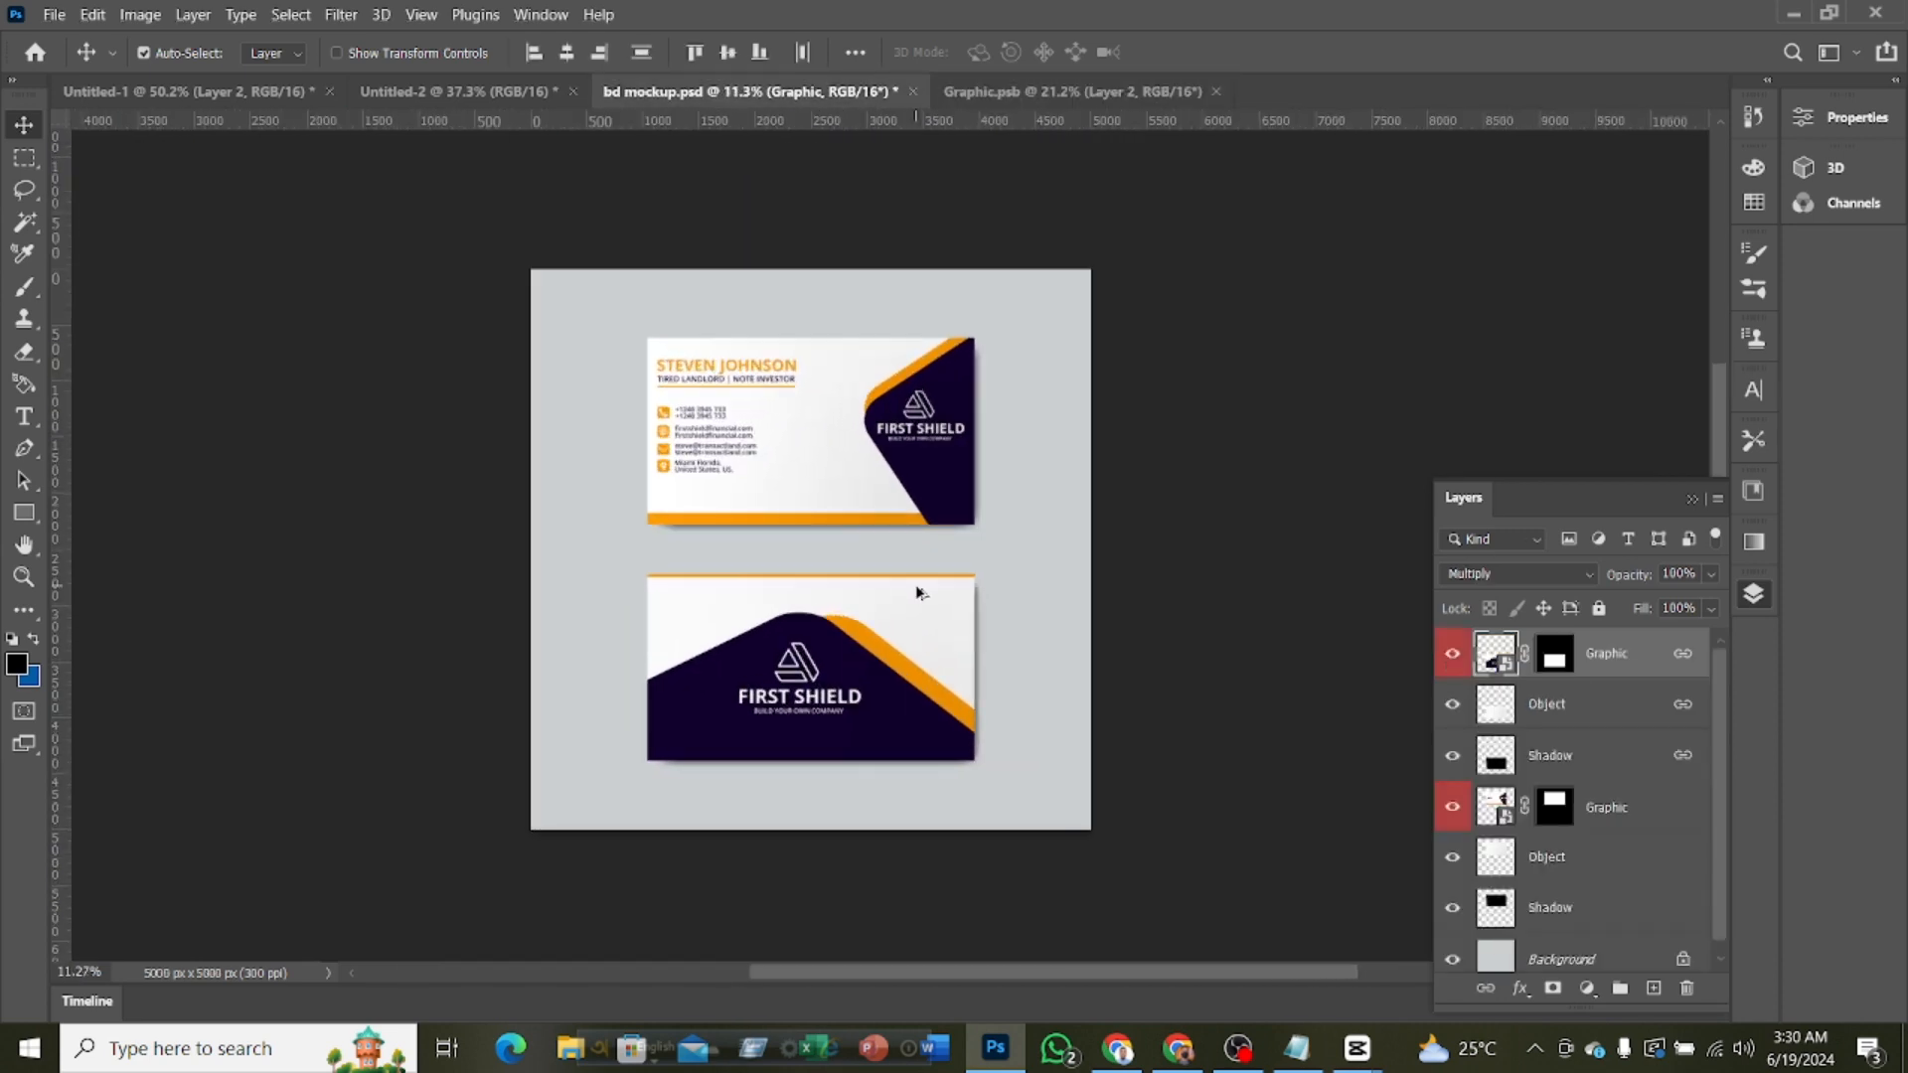